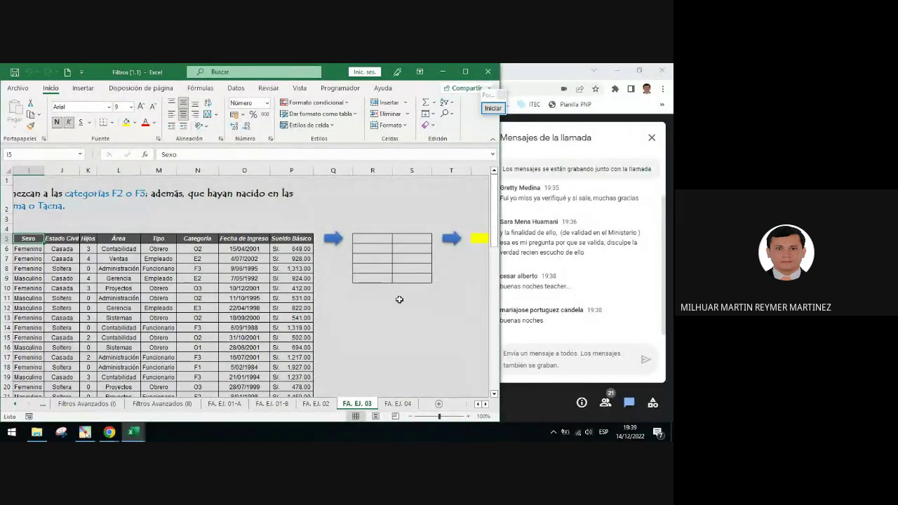
Select the blank criteria grid R5:S9 and outline cells R5:R6 with a red annotation rectangle before ending the annotation.
left_click_drag(369, 239, 405, 279)
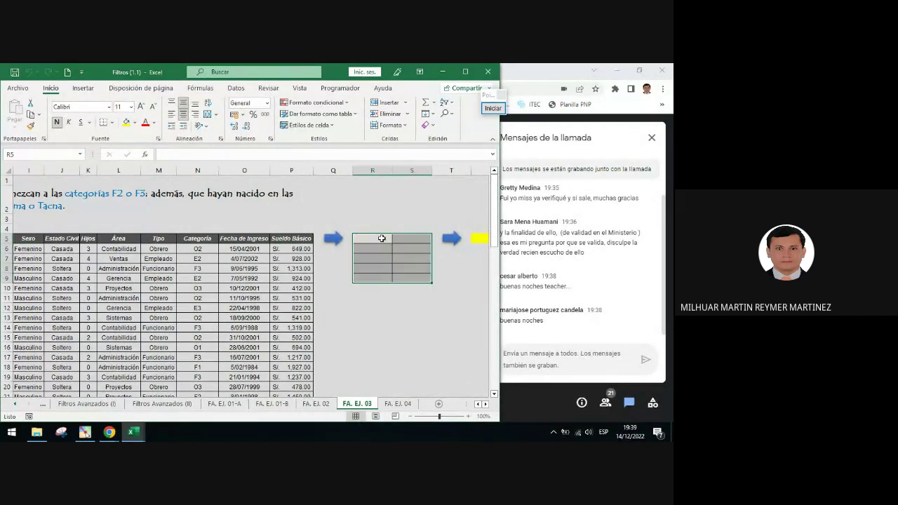
left_click_drag(382, 238, 413, 286)
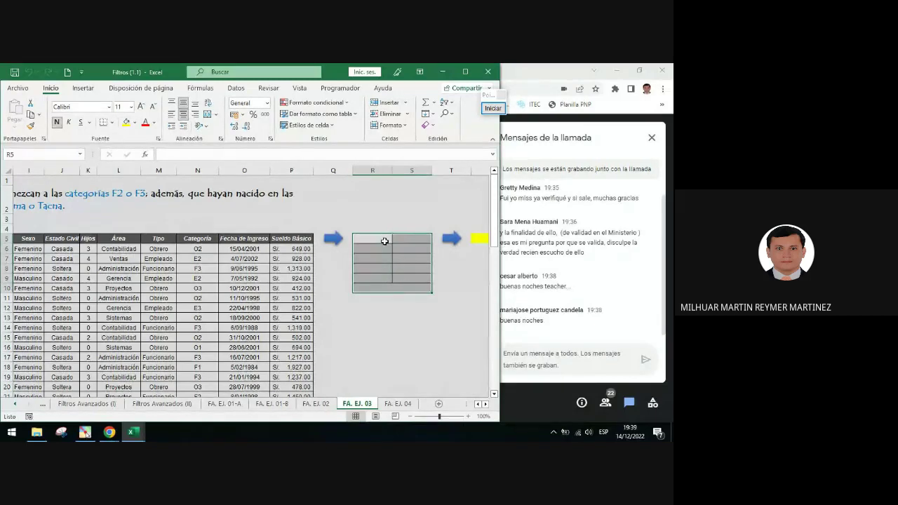
left_click_drag(385, 241, 400, 278)
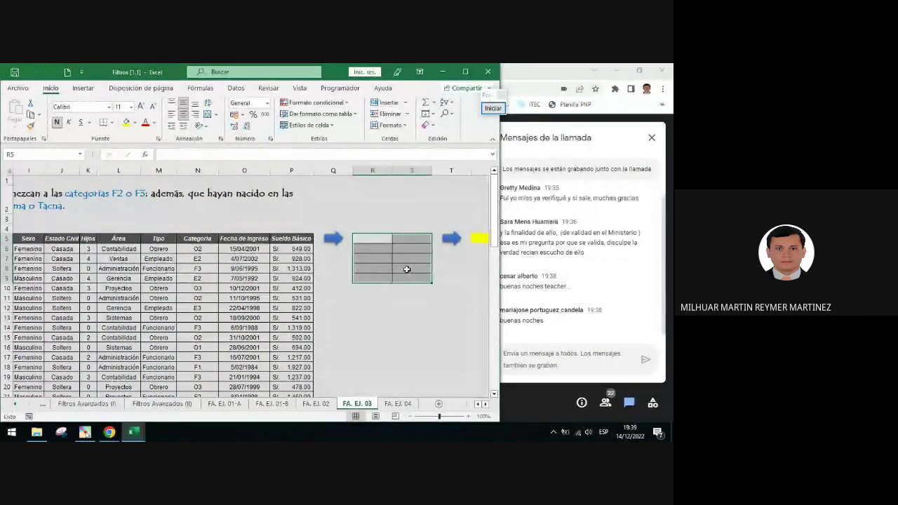
left_click(492, 108)
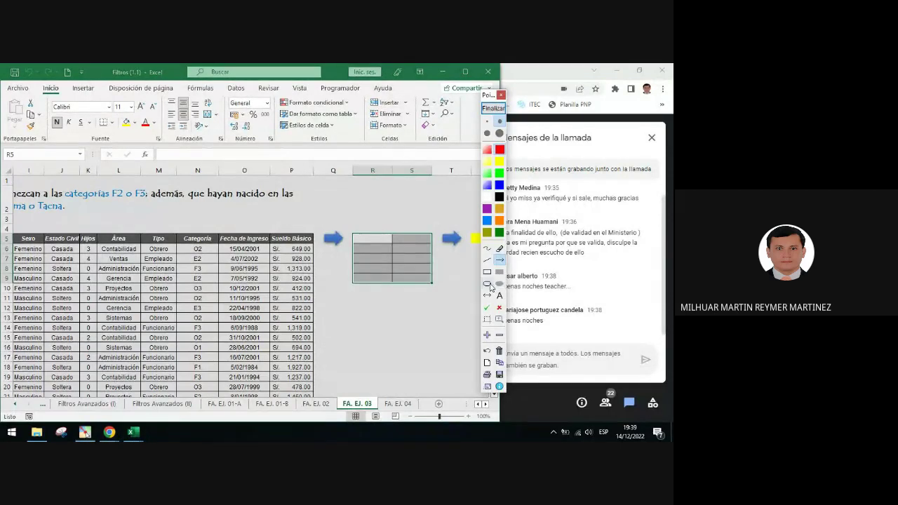
left_click(487, 272)
left_click_drag(349, 233, 396, 257)
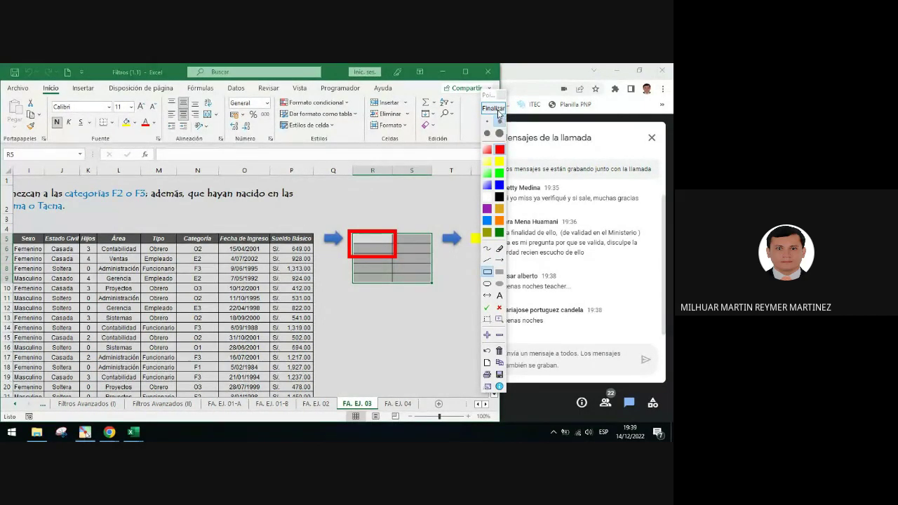
left_click(498, 109)
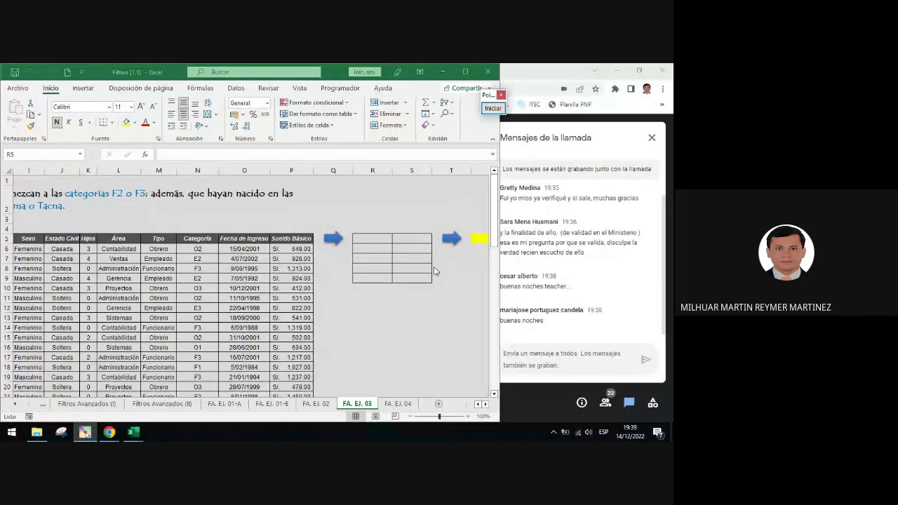
Circle "F2 o F3" and "Lima o Tacna" in the exercise statement with red ellipses and link them with a double-headed arrow.
left_click(480, 406)
left_click(480, 406)
left_click(480, 406)
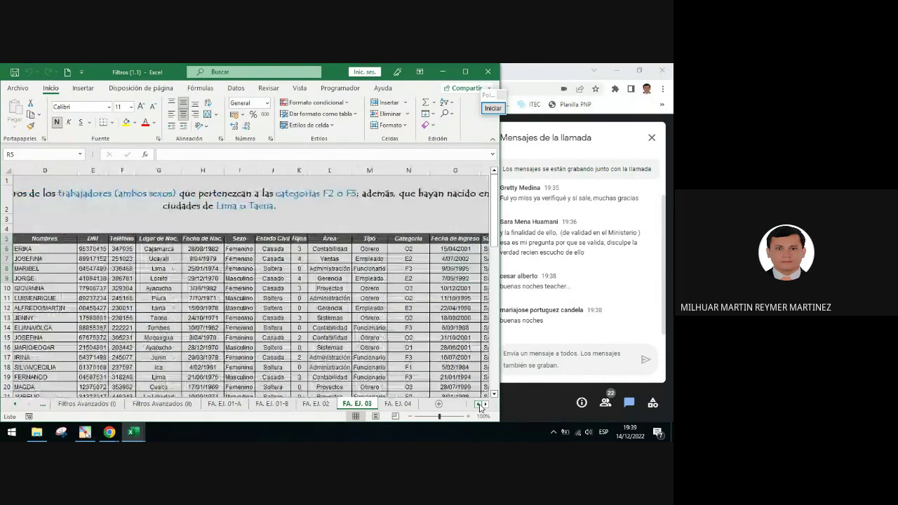
left_click(480, 407)
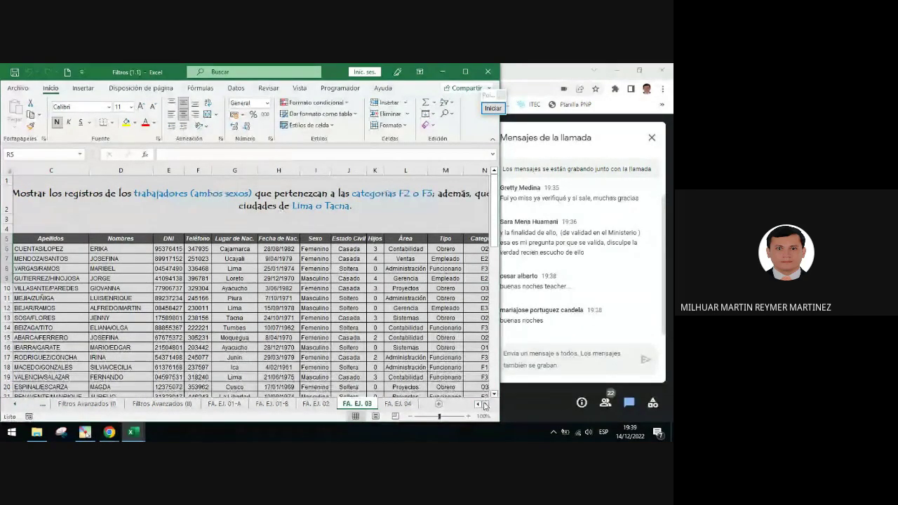
left_click(484, 404)
left_click(483, 404)
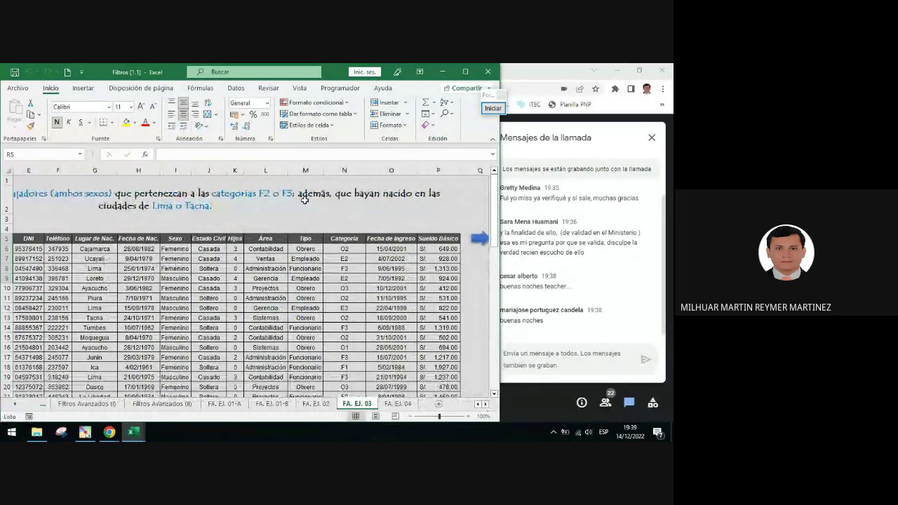
left_click(490, 111)
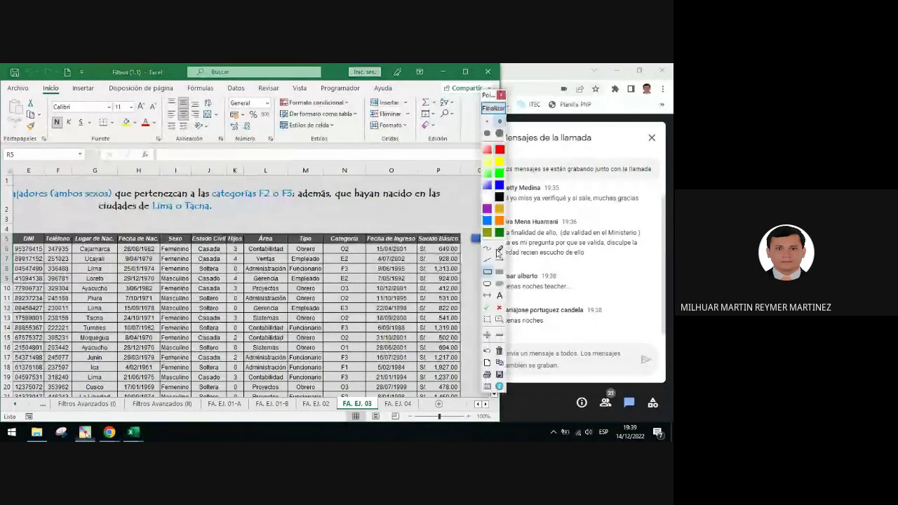
mouse_move(253, 181)
left_mouse_down()
mouse_move(285, 211)
mouse_move(297, 209)
left_mouse_up()
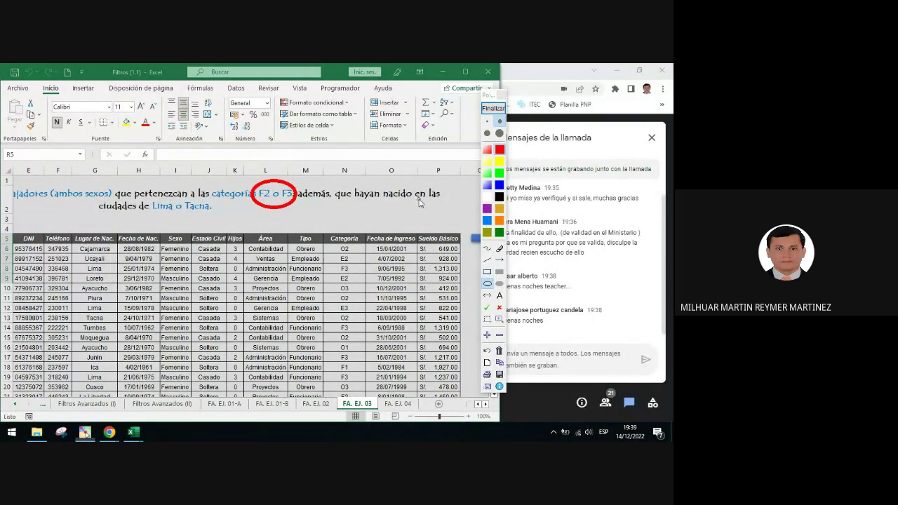
left_click_drag(155, 200, 214, 223)
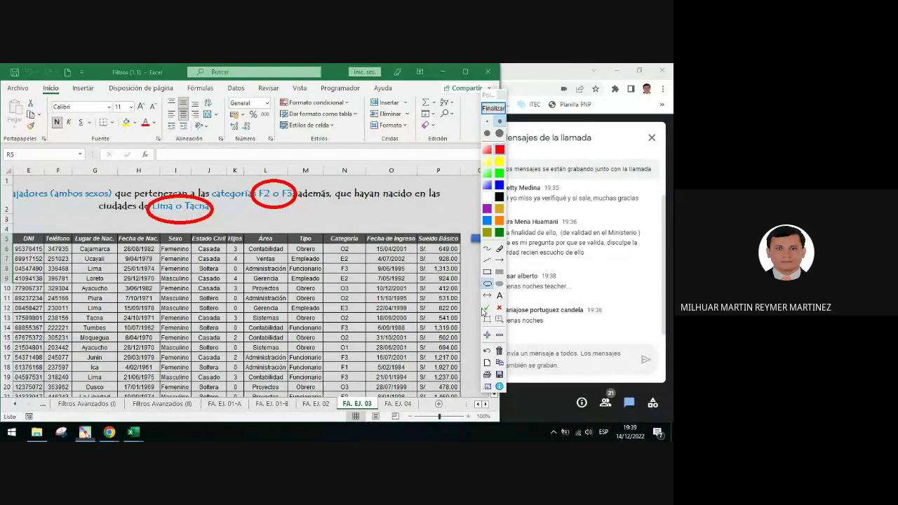
left_click(488, 295)
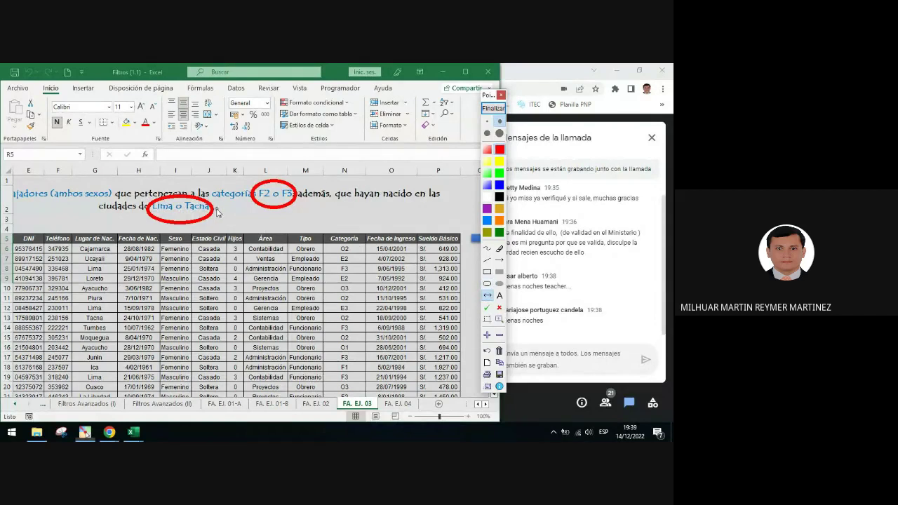
left_click_drag(217, 212, 256, 206)
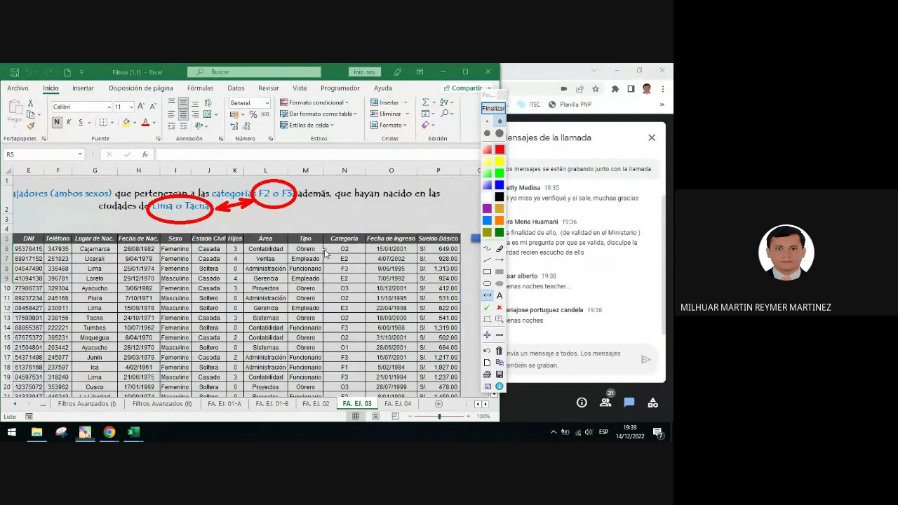
Place green check marks on the categories F2 and F3 and the cities Lima and Tacna, and end the annotation.
left_click(488, 309)
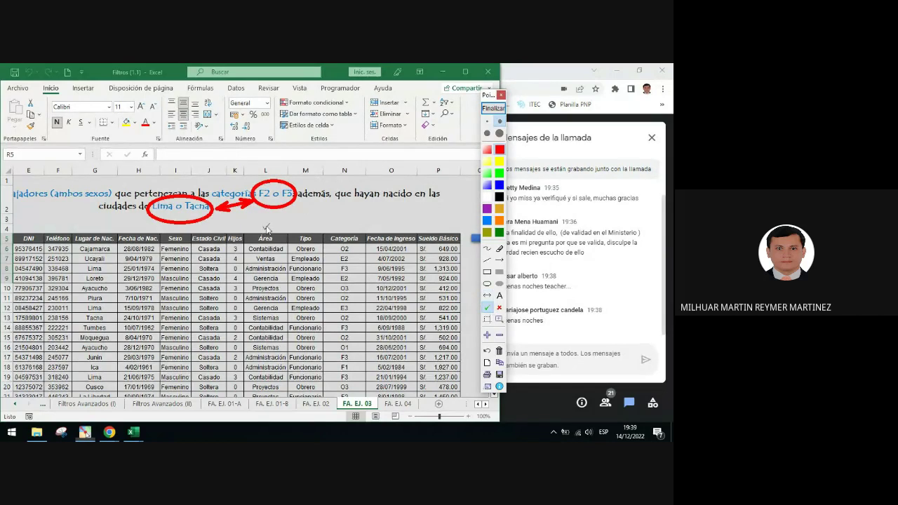
left_click(180, 215)
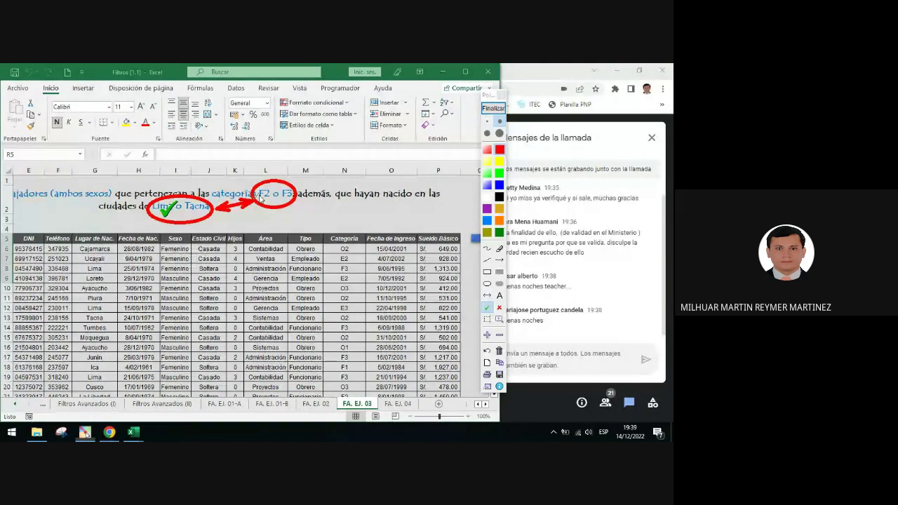
left_click(269, 186)
left_click(293, 180)
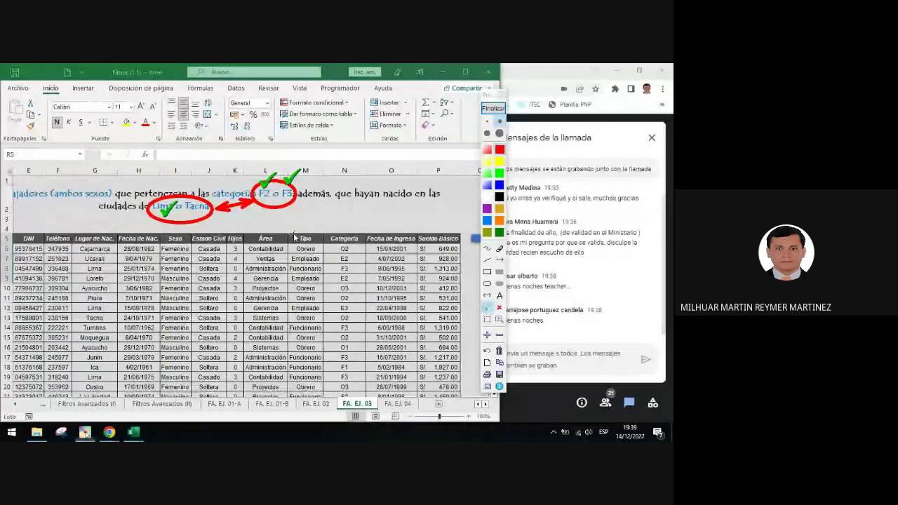
left_click(197, 209)
left_click(203, 213)
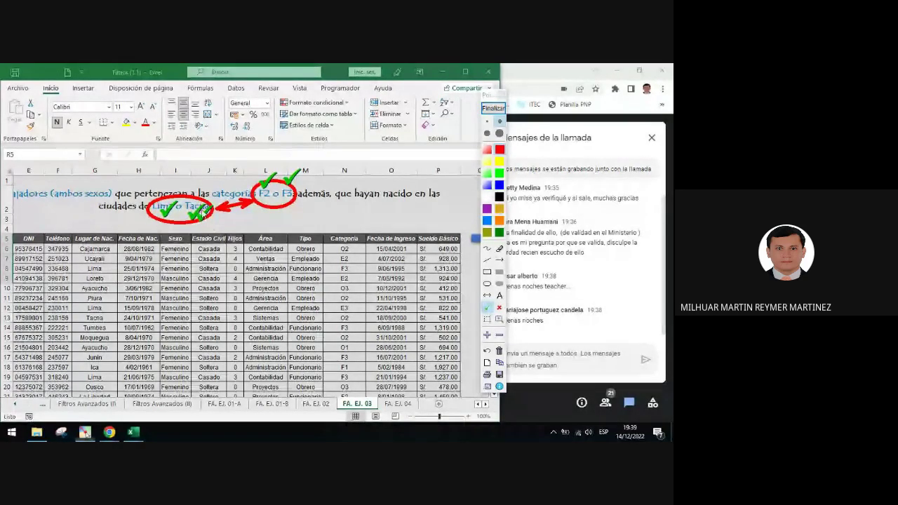
left_click(262, 211)
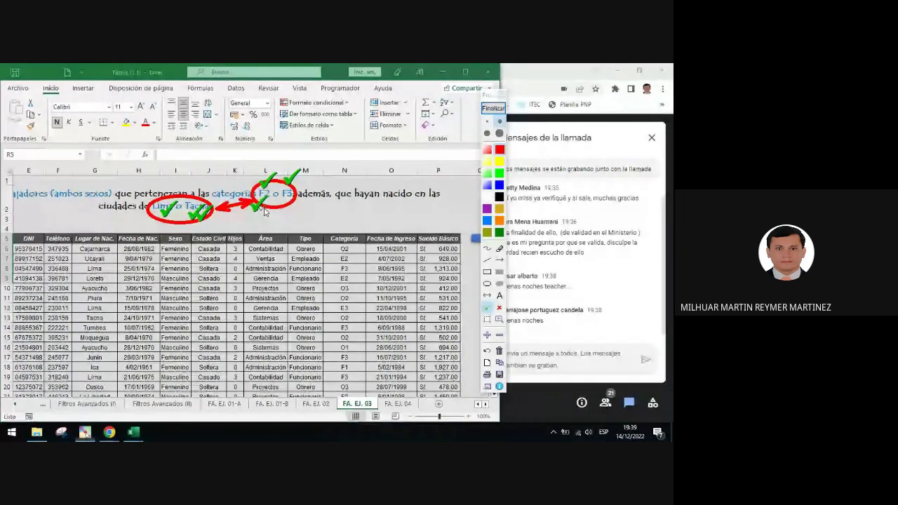
left_click(268, 212)
left_click(289, 211)
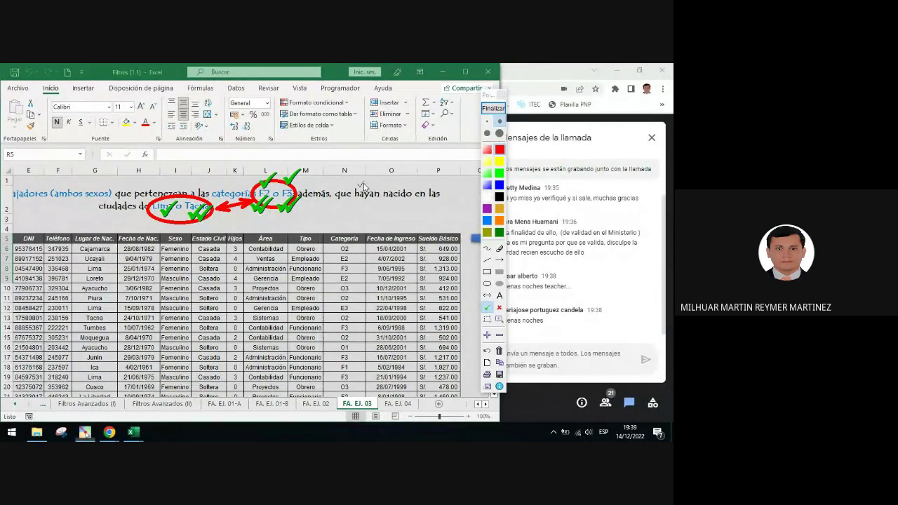
left_click(493, 108)
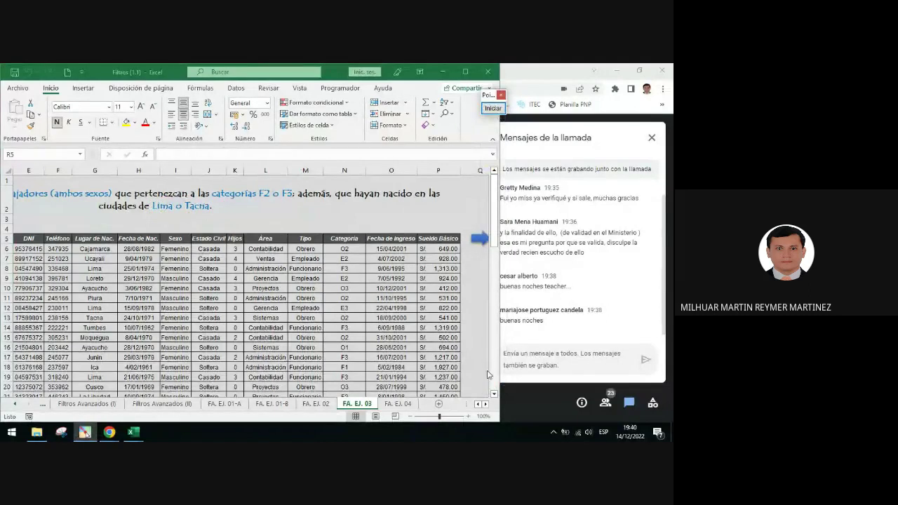
Copy the Categoría header from N5 into R5 as the first heading of the criteria grid.
left_click(486, 404)
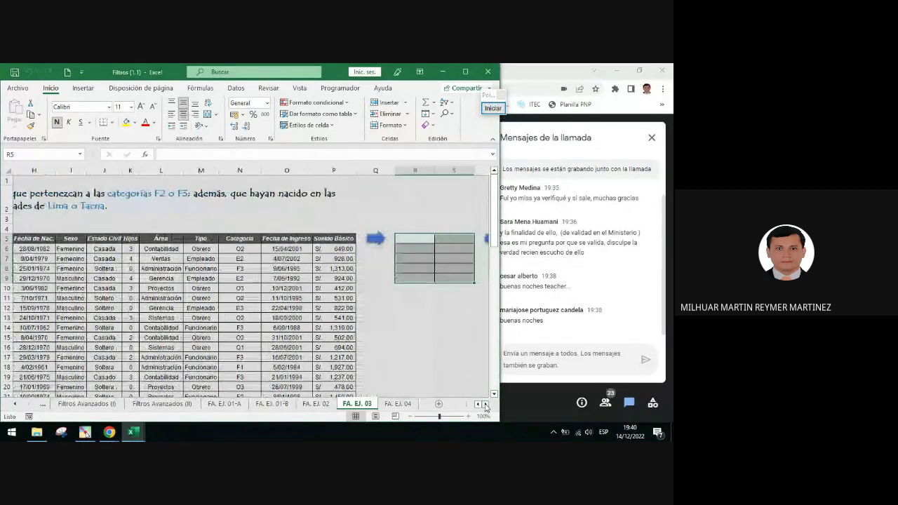
left_click_drag(418, 239, 449, 240)
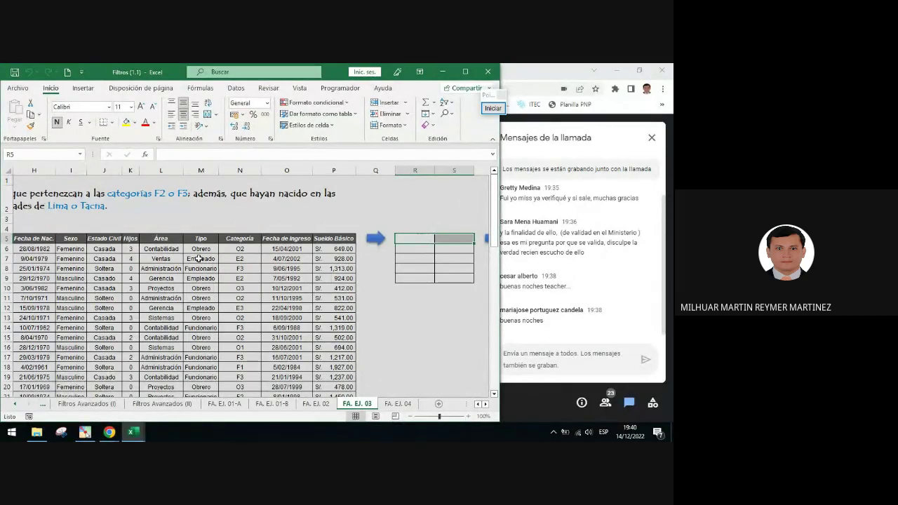
left_click(246, 239)
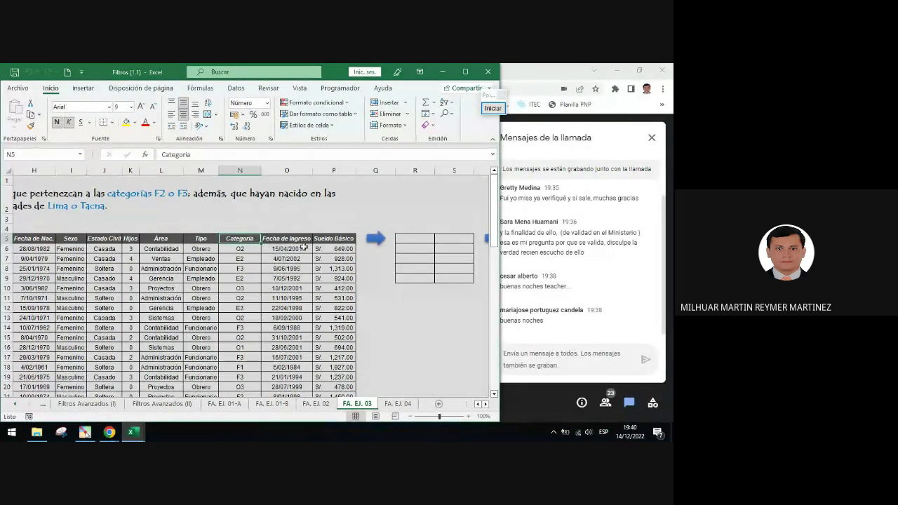
key("ctrl+c")
left_click(407, 237)
key("ctrl+v")
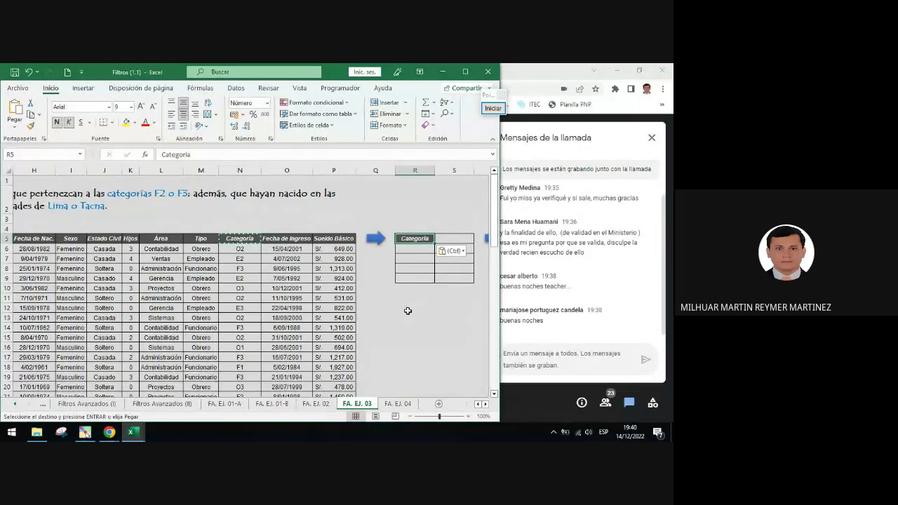
Copy the Lugar de Nac. header from G5 into S5 as the second heading of the criteria grid.
scroll(90, 249, "left", 2)
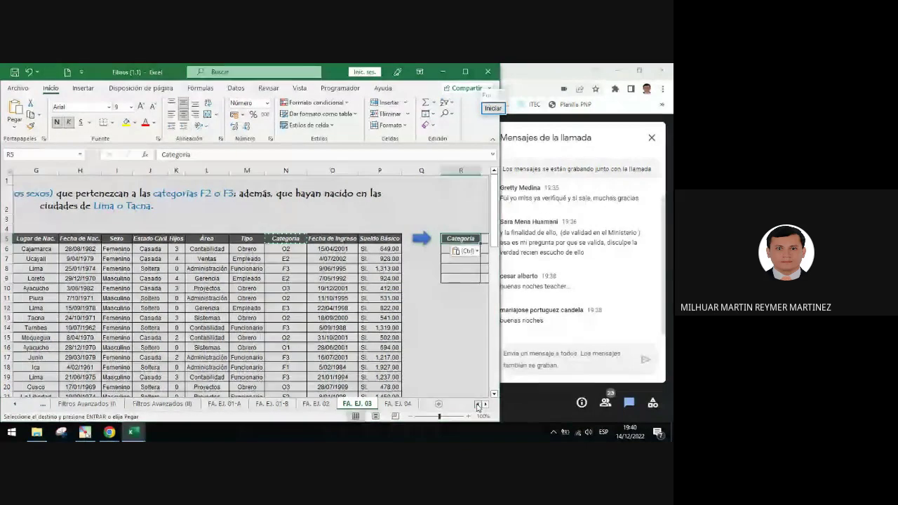
left_click(47, 239)
key("ctrl+c")
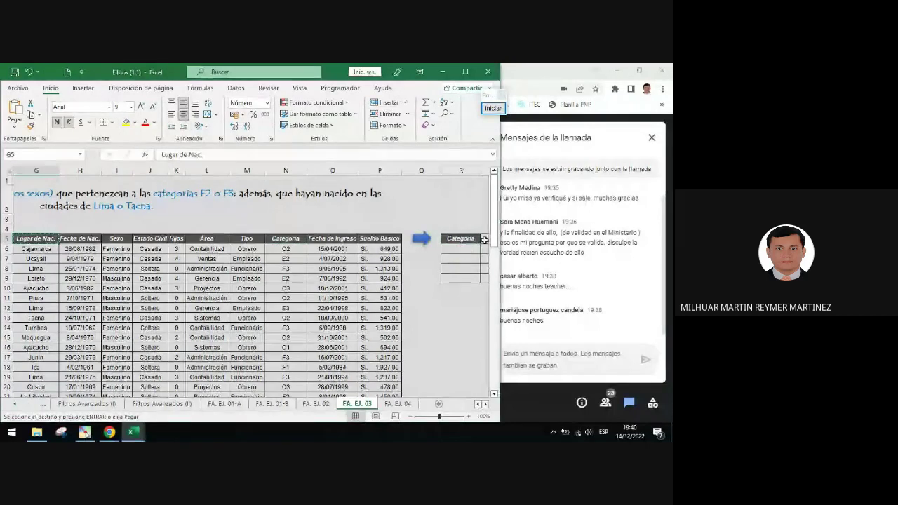
left_click(486, 239)
key("ctrl+v")
Enter F2 in R6 and F3 in R7 under Categoría, and Lima in S6 under Lugar de Nac.
scroll(484, 242, "right", 5)
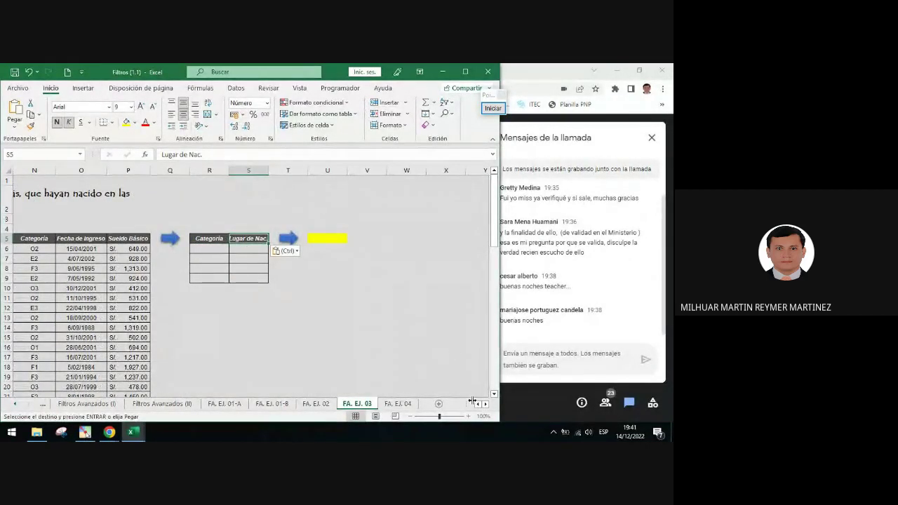
scroll(481, 410, "left", 2)
scroll(482, 411, "left", 3)
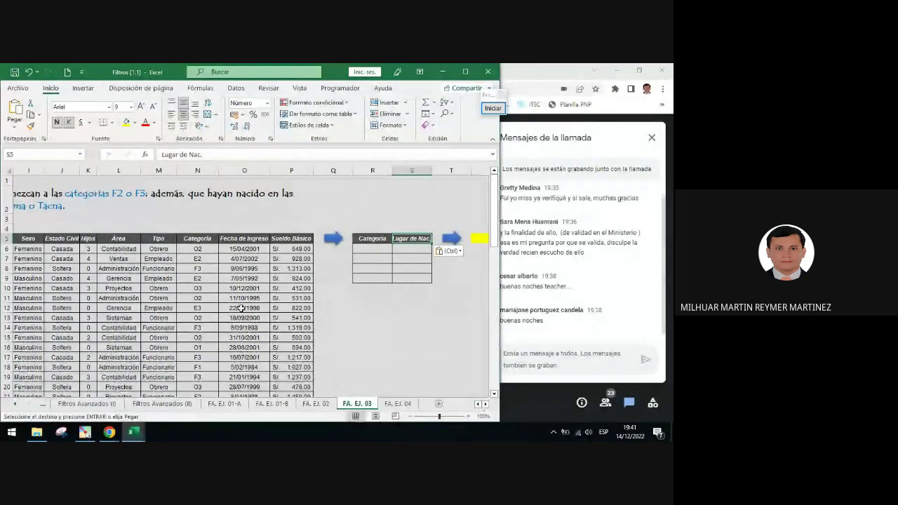
left_click(375, 252)
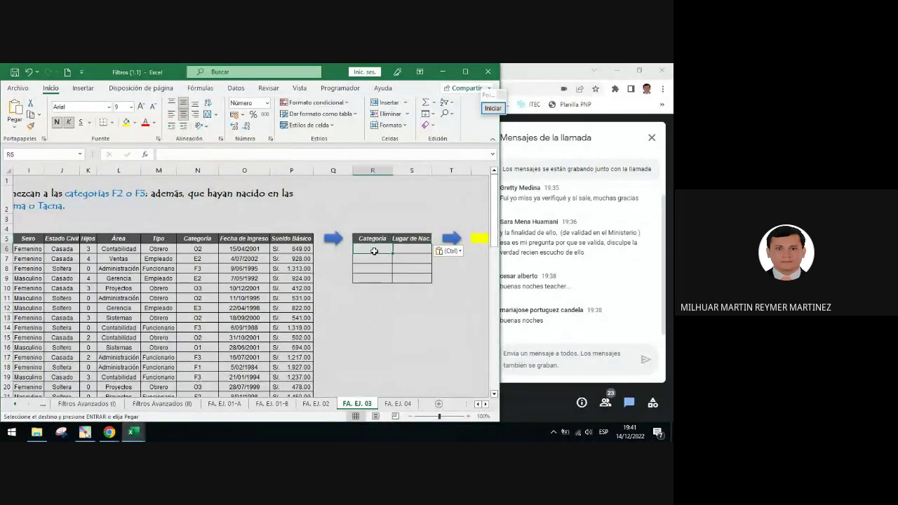
type("F2")
key("Return")
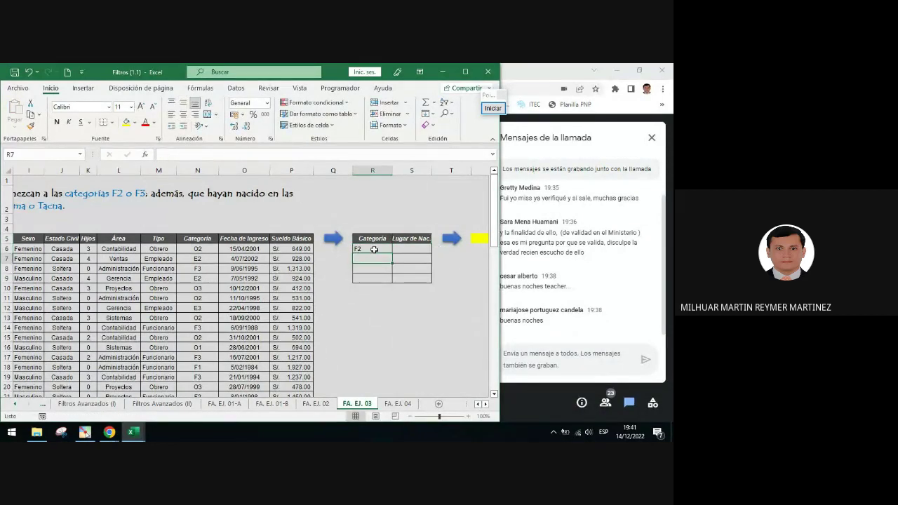
type("F3")
key("Return")
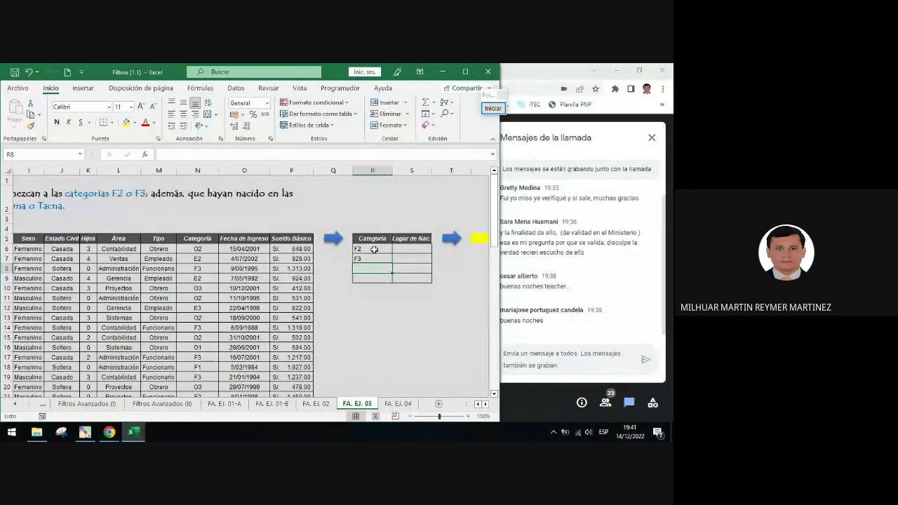
left_click(396, 249)
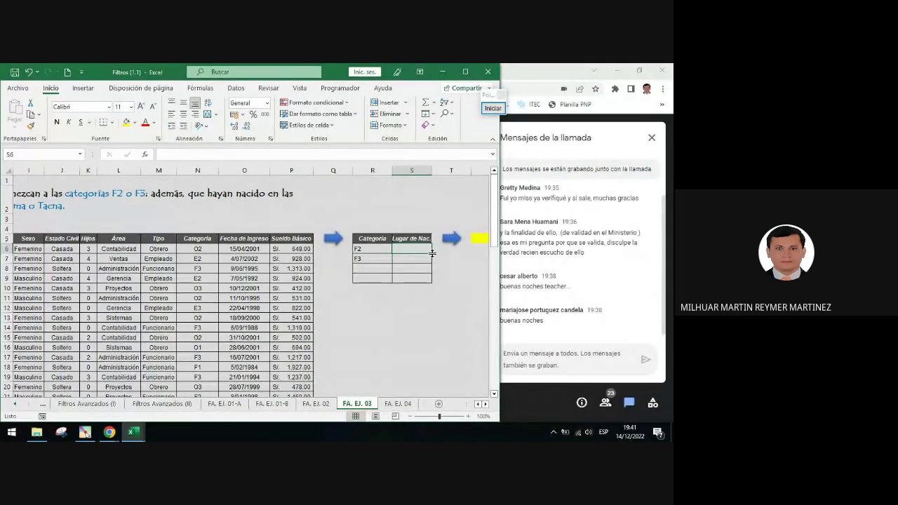
type("Lima")
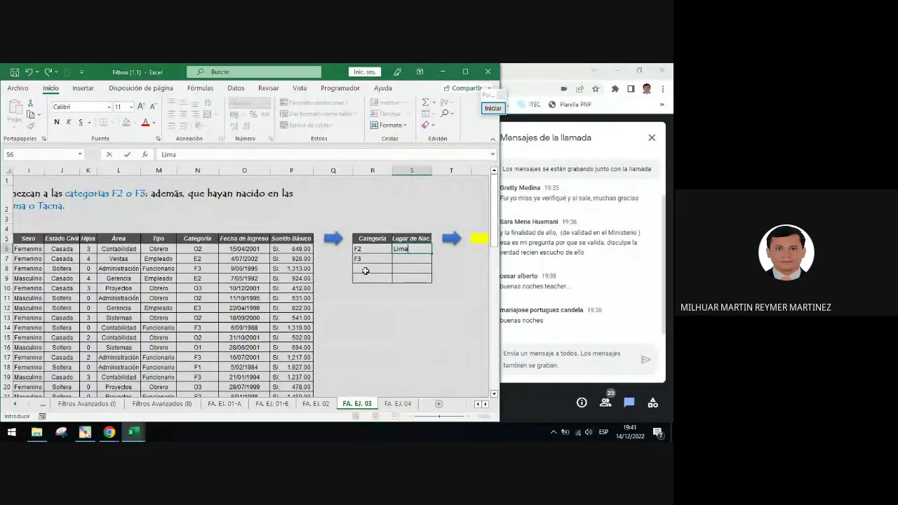
Copy the F2 and F3 entries from R6:R7 into R8:R9, and enter Tacna in S8 under Lugar de Nac.
left_click_drag(367, 249, 367, 259)
key("ctrl+c")
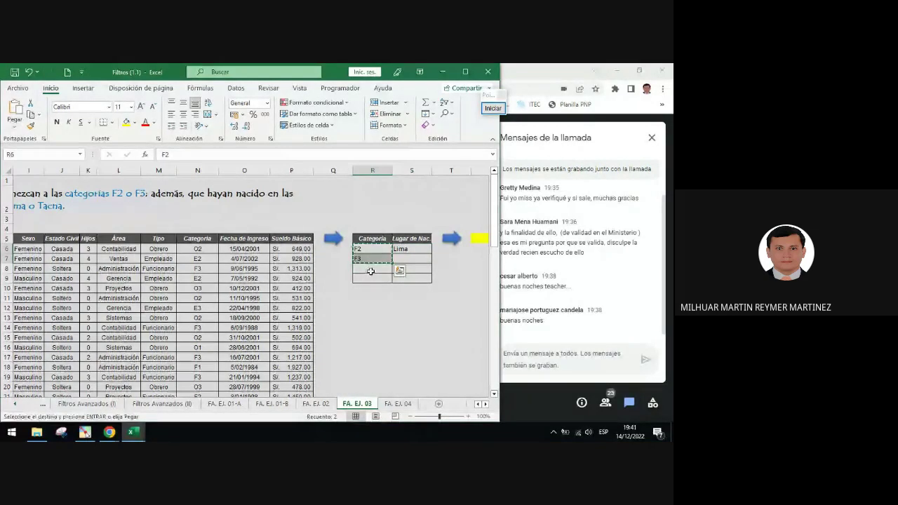
left_click(371, 271)
key("ctrl+v")
left_click(399, 269)
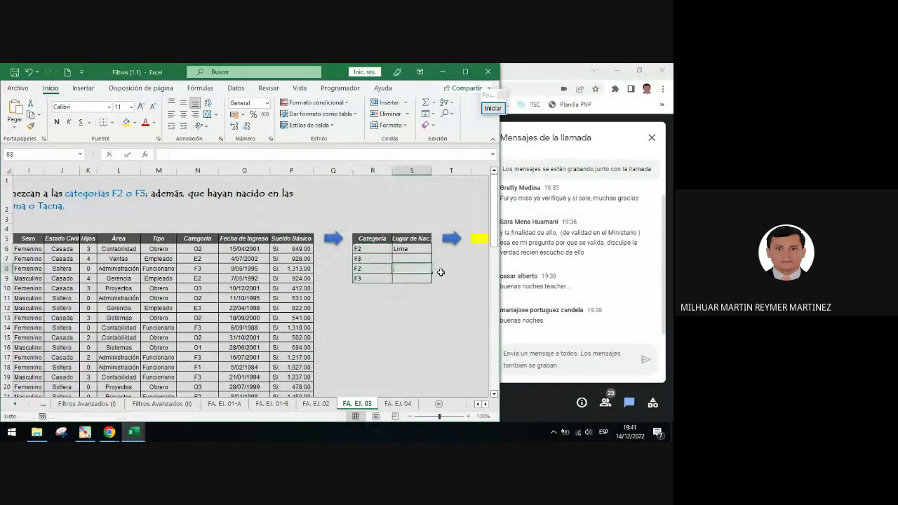
type("Tacna")
left_click(448, 288)
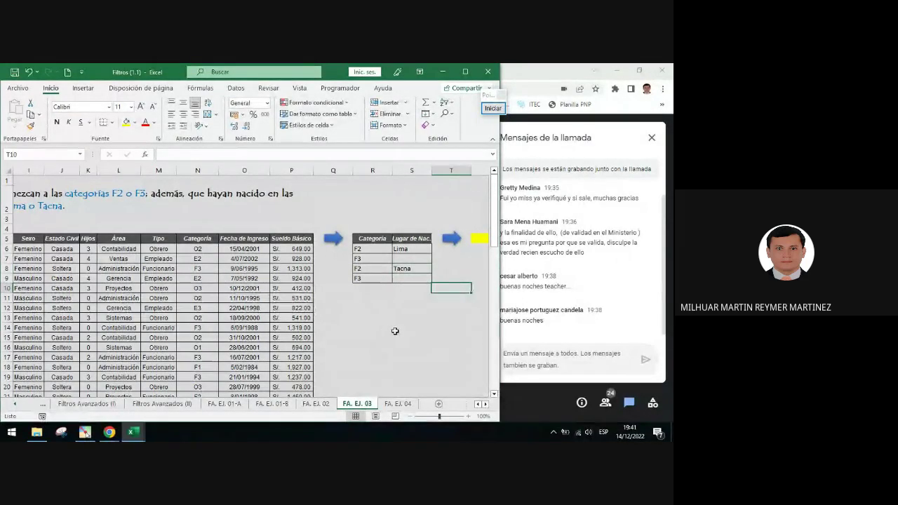
Review the criteria grid's headings, both pairs of category entries, and the Lima and Tacna entries.
left_click_drag(384, 239, 403, 236)
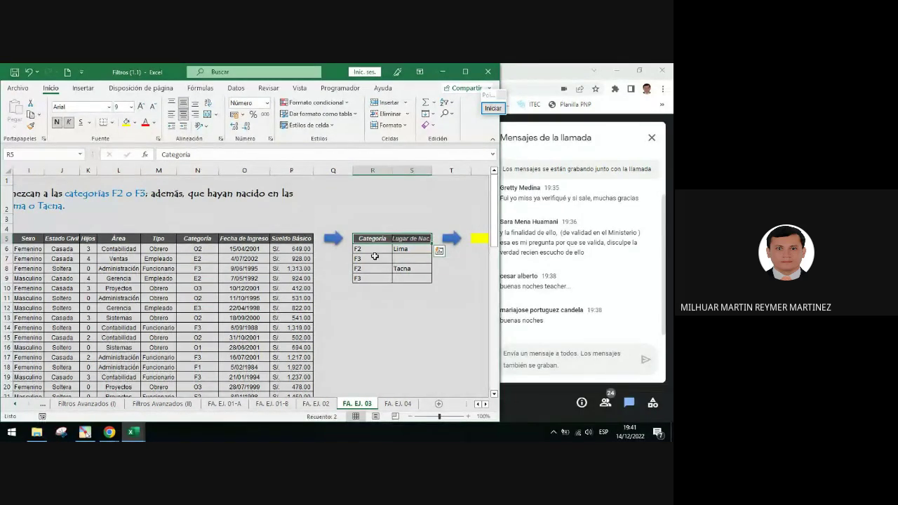
left_click(376, 251)
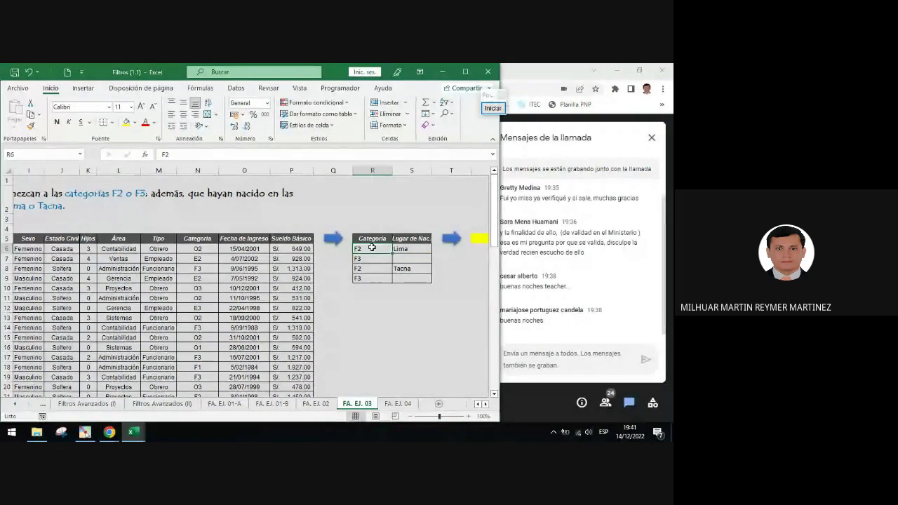
left_click(371, 259, "shift")
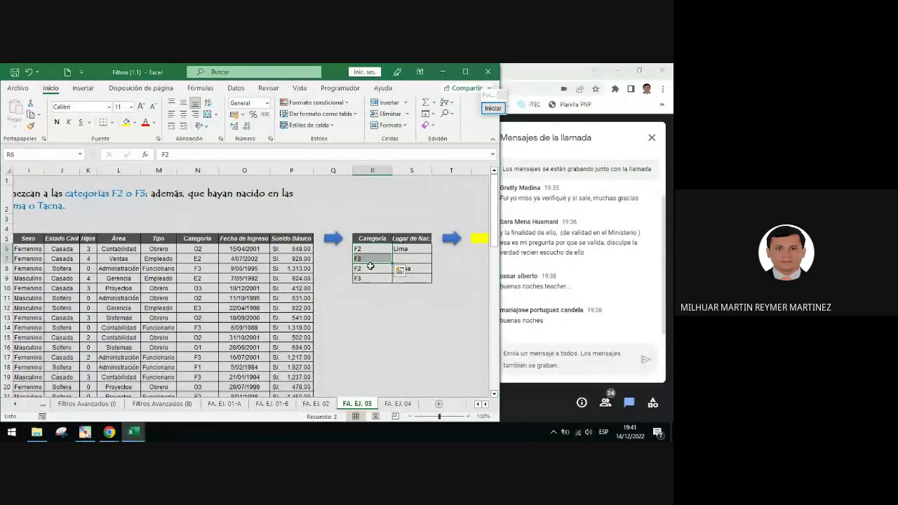
left_click_drag(369, 265, 370, 278)
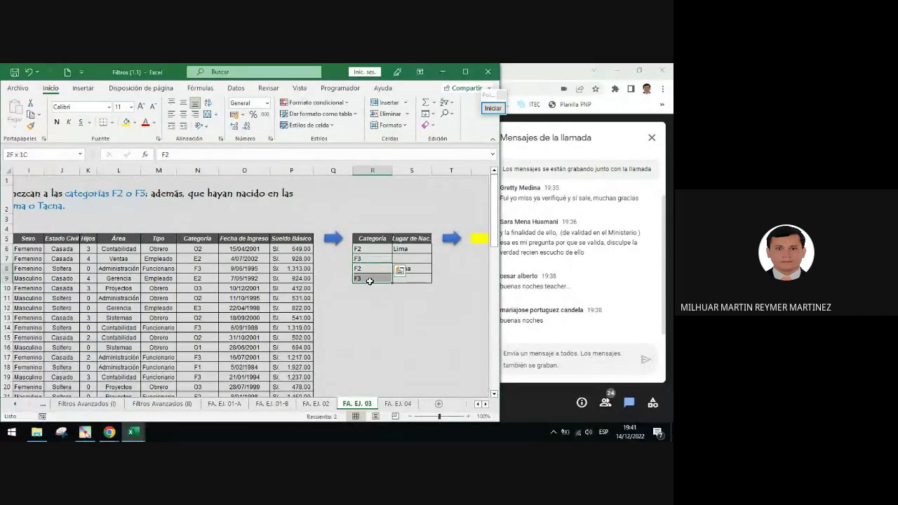
left_click(412, 250)
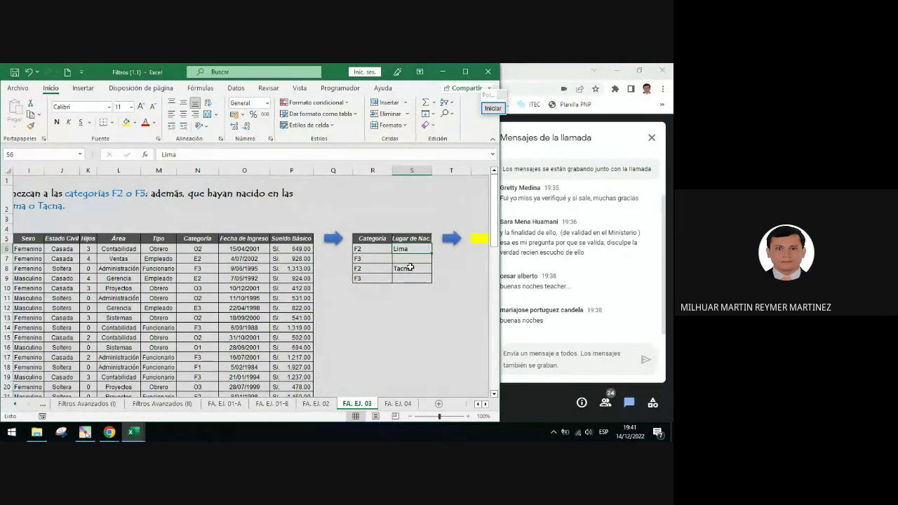
left_click(411, 267)
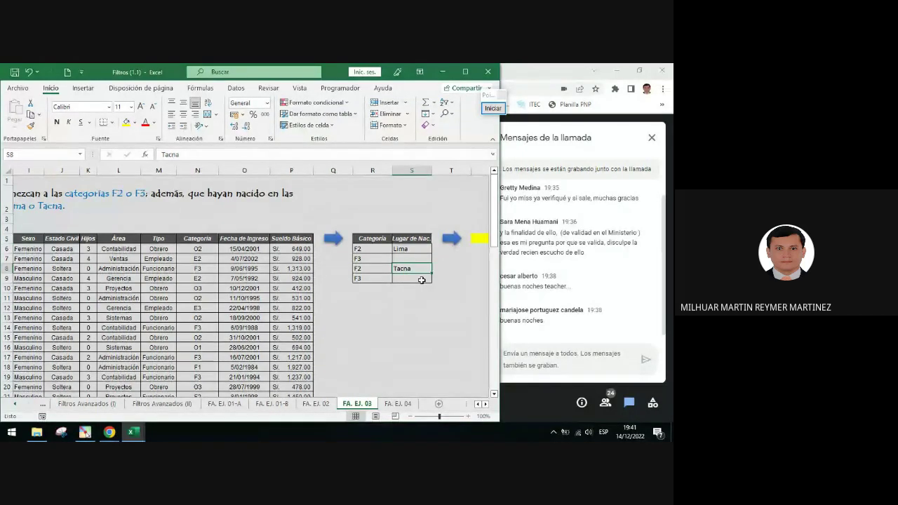
Start annotating the screen and add a purple Y with an arrow pointing right below the criteria grid.
left_click(492, 108)
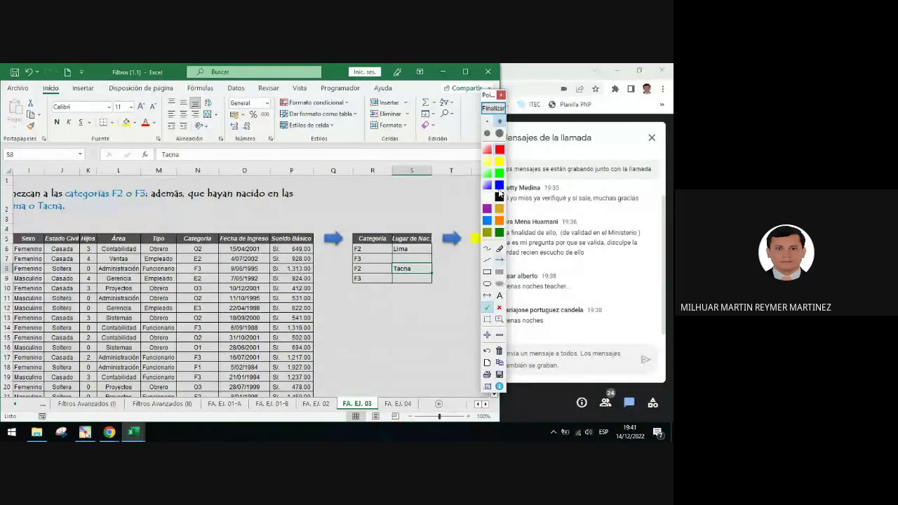
mouse_move(493, 100)
left_mouse_down()
mouse_move(643, 89)
mouse_move(663, 74)
left_mouse_up()
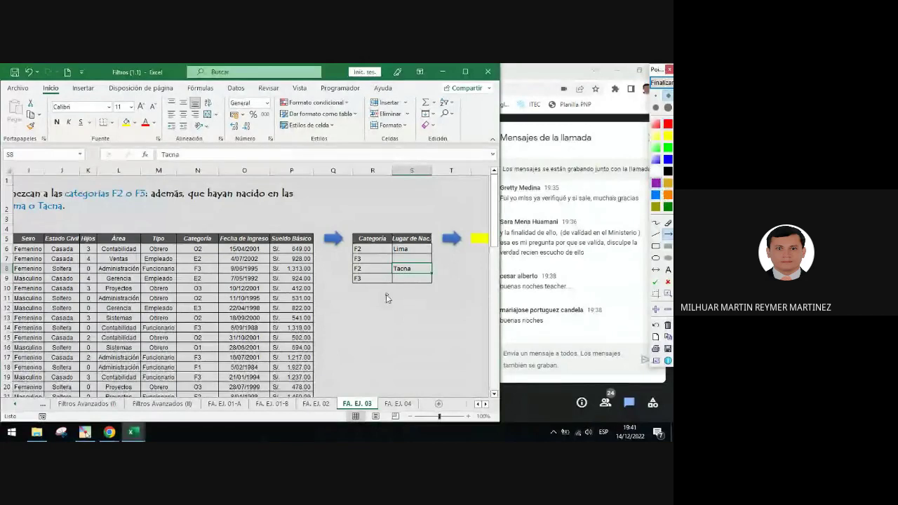
left_click(669, 271)
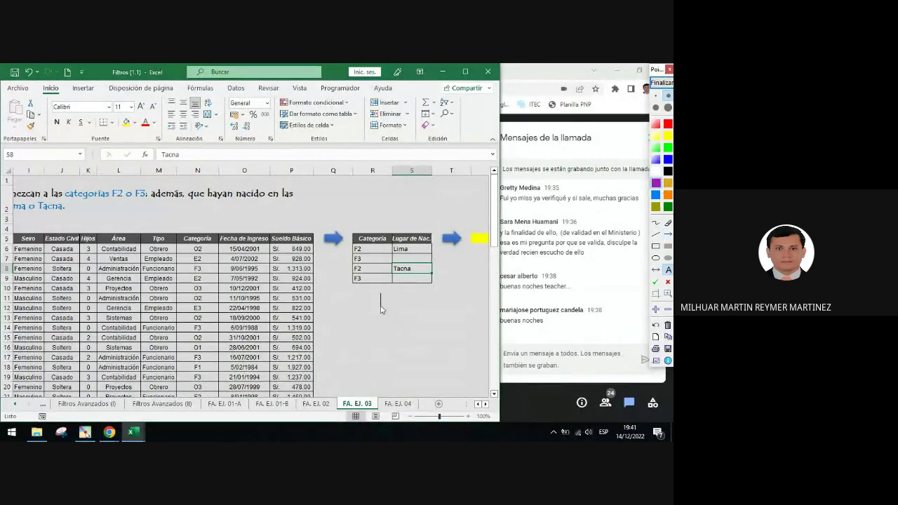
left_click(381, 298)
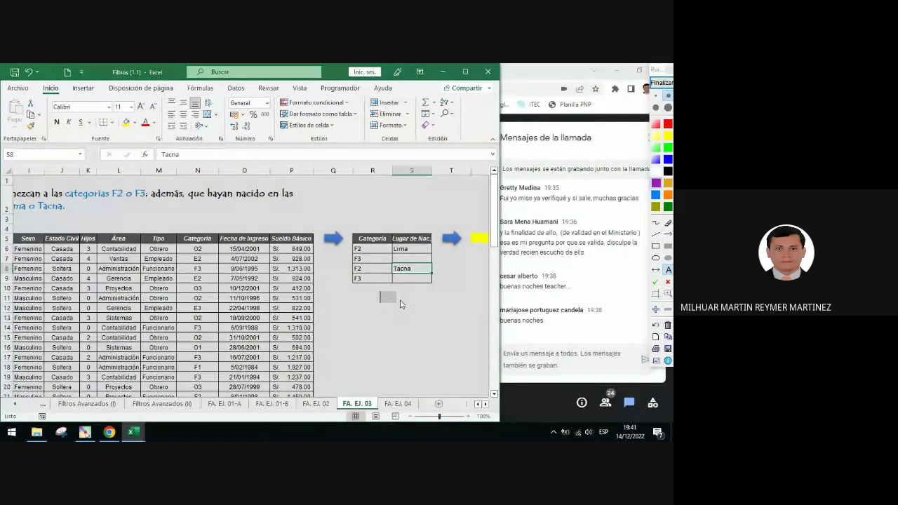
type("Y")
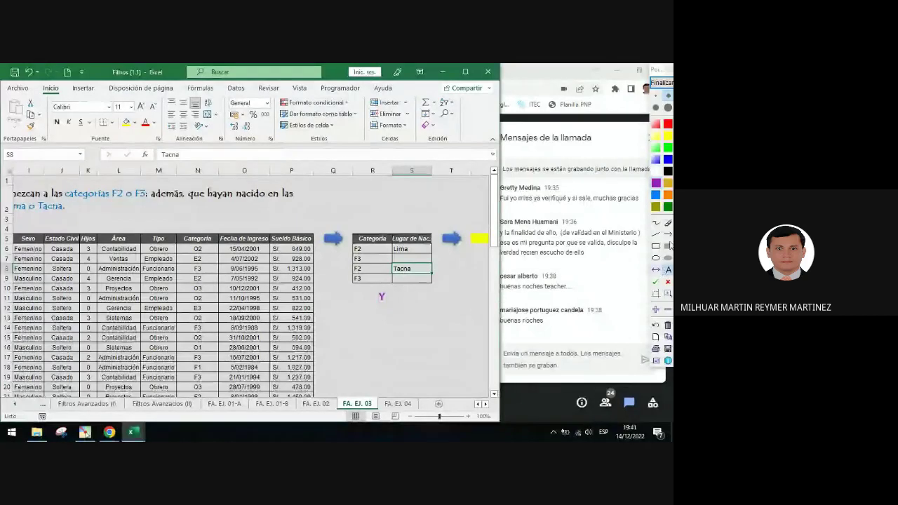
left_click(667, 235)
left_click_drag(393, 299, 421, 300)
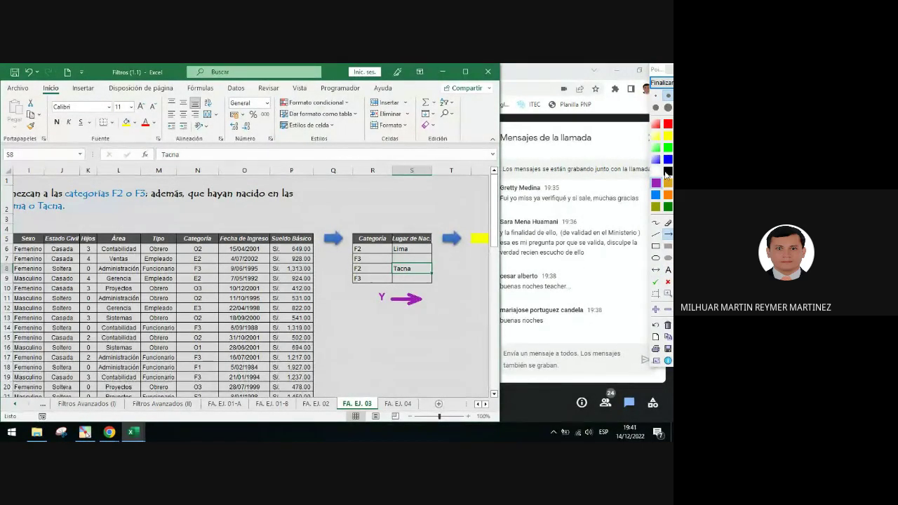
Add a blue O with an arrow pointing down beside the criteria grid, and end the annotation.
left_click(666, 175)
left_click(667, 269)
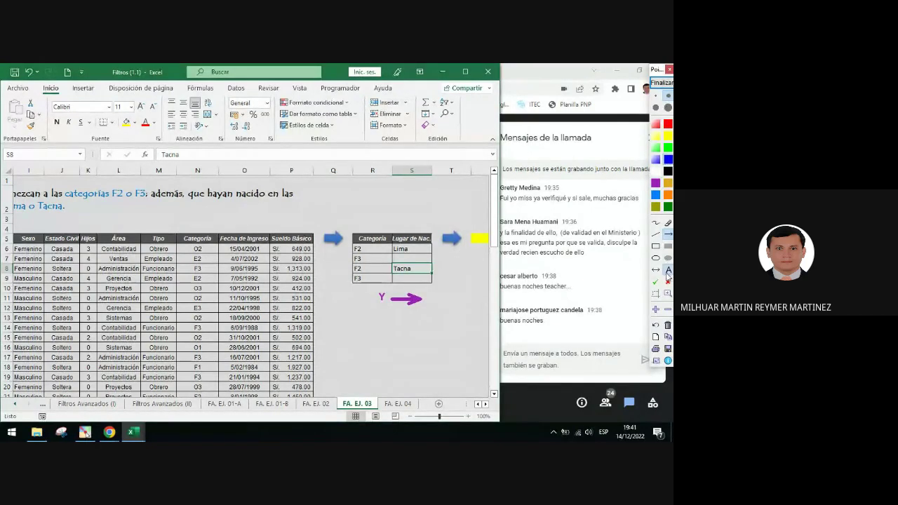
left_click(440, 264)
type("O")
left_click_drag(457, 255, 456, 282)
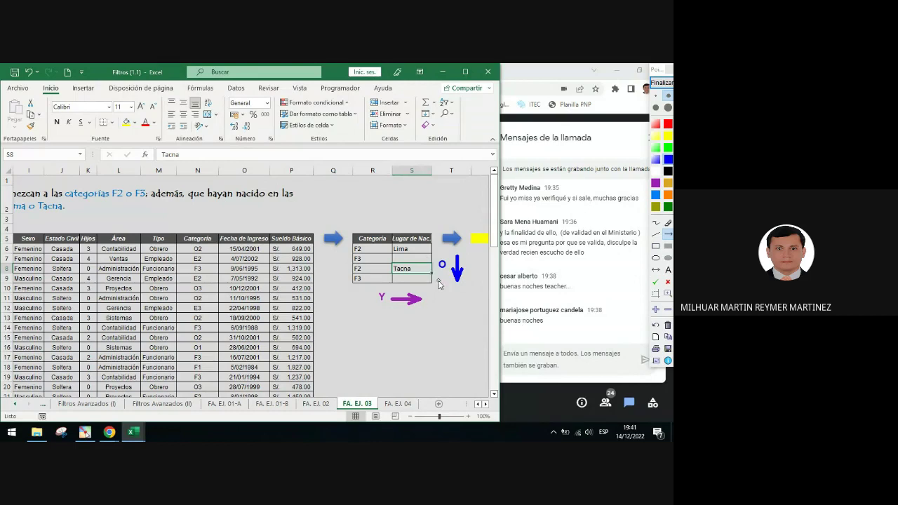
left_click(661, 84)
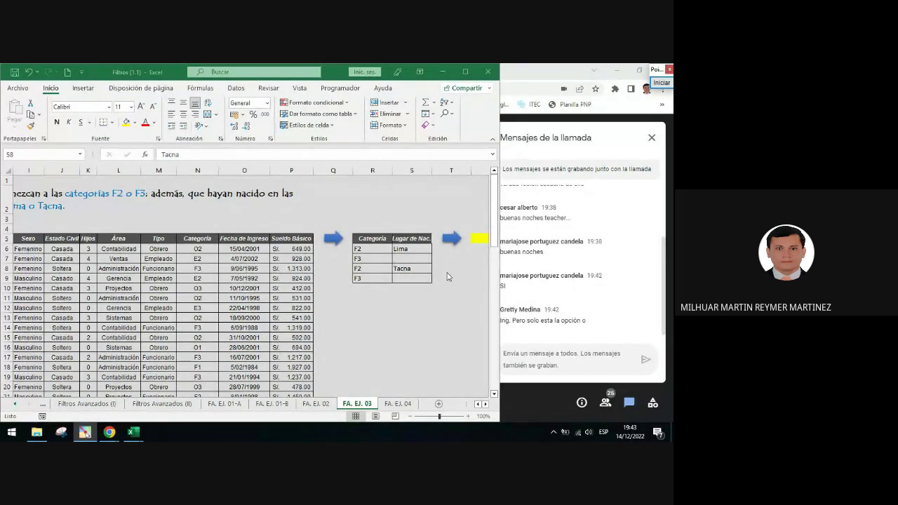
Examine each criteria row's pairing of category and birthplace, including the F3 rows and the blank birthplace cell in S7.
left_click(385, 255)
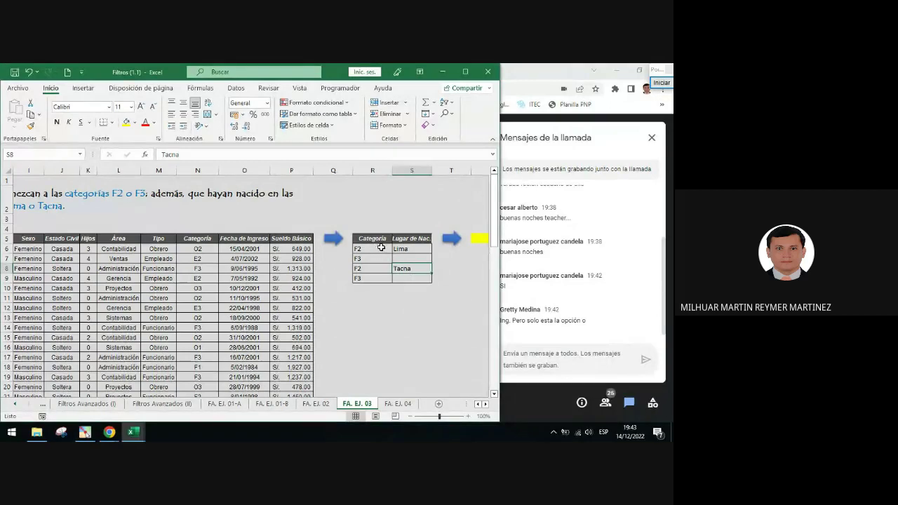
left_click_drag(380, 248, 417, 249)
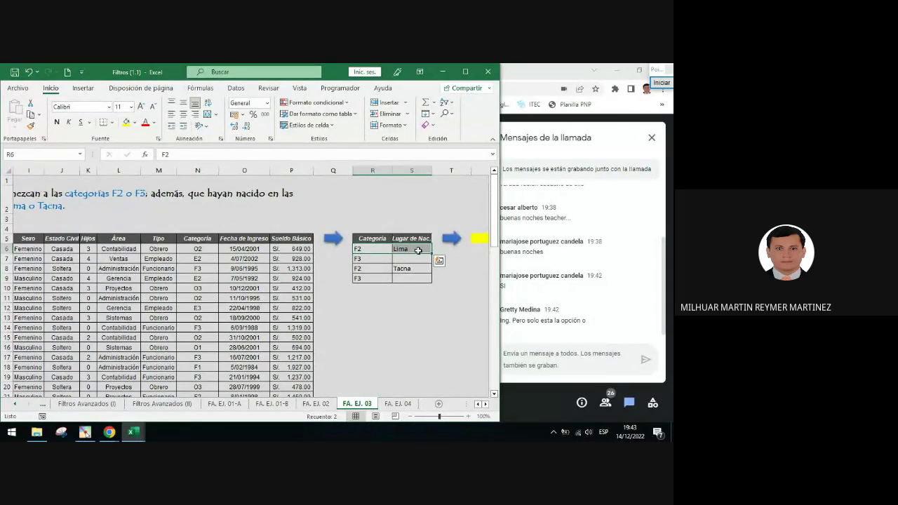
left_click(377, 261)
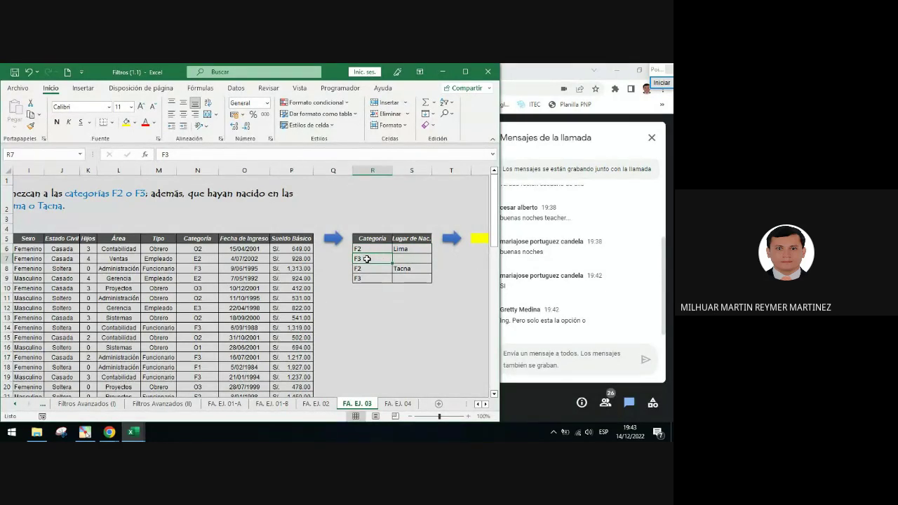
left_click_drag(375, 249, 400, 249)
key("ctrl+v")
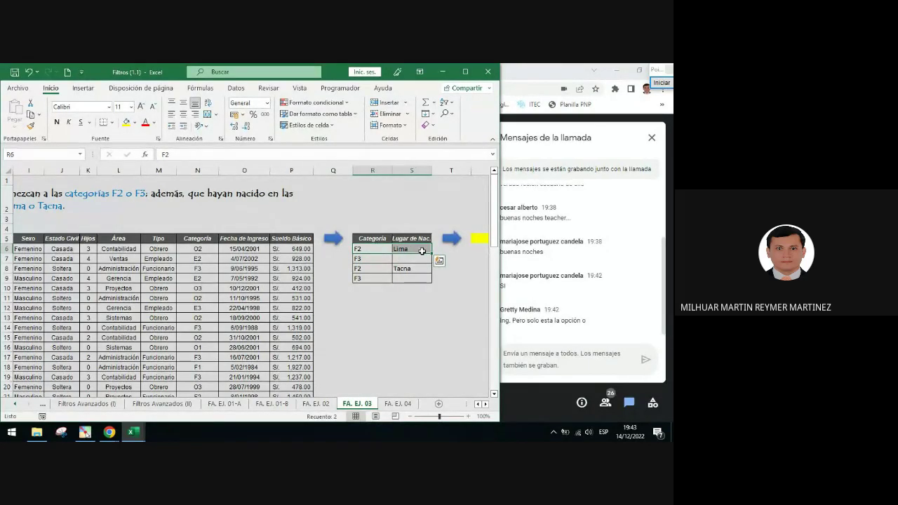
left_click(384, 258)
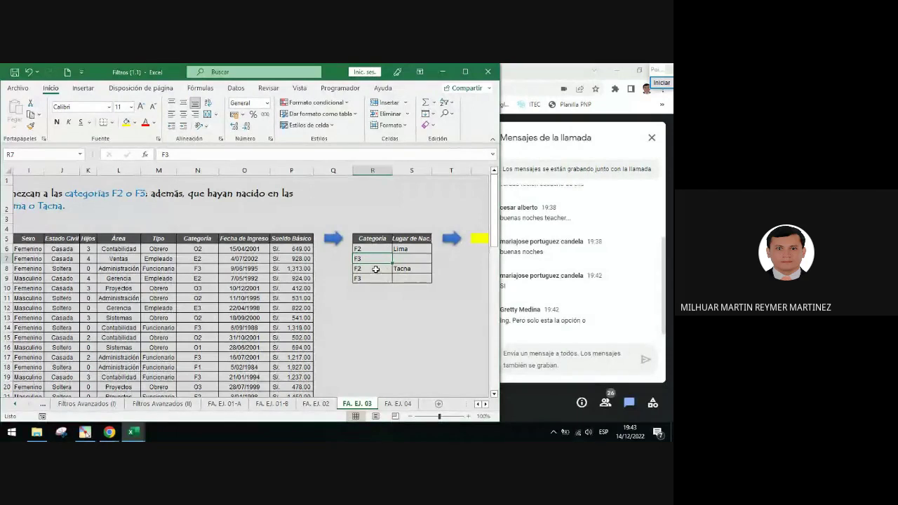
left_click_drag(375, 270, 401, 269)
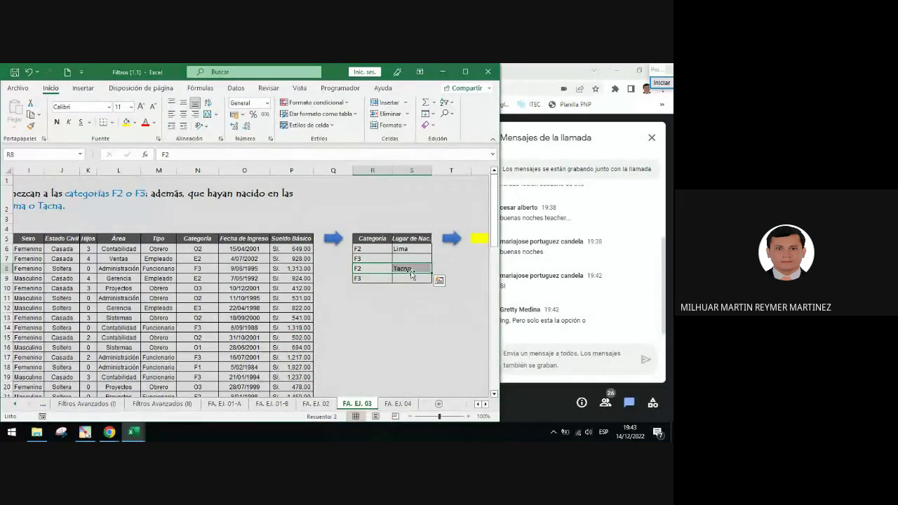
left_click(374, 280)
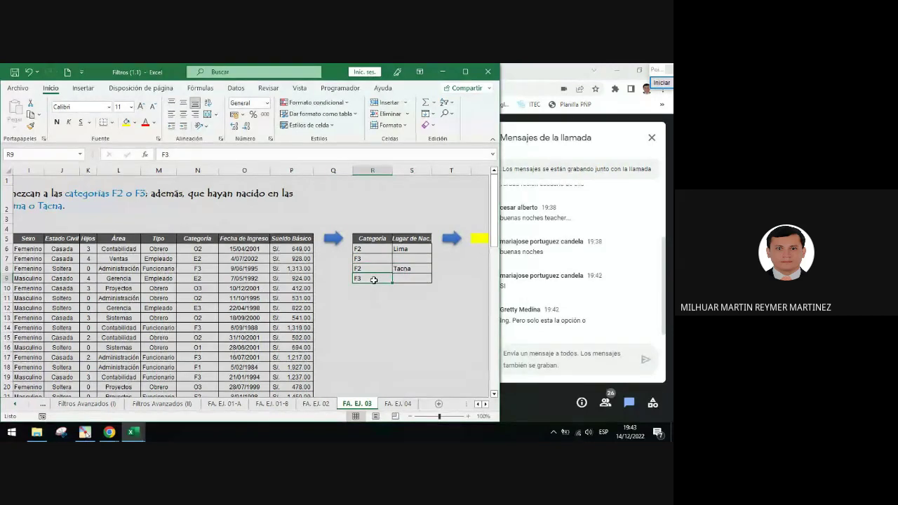
left_click(372, 258, "ctrl")
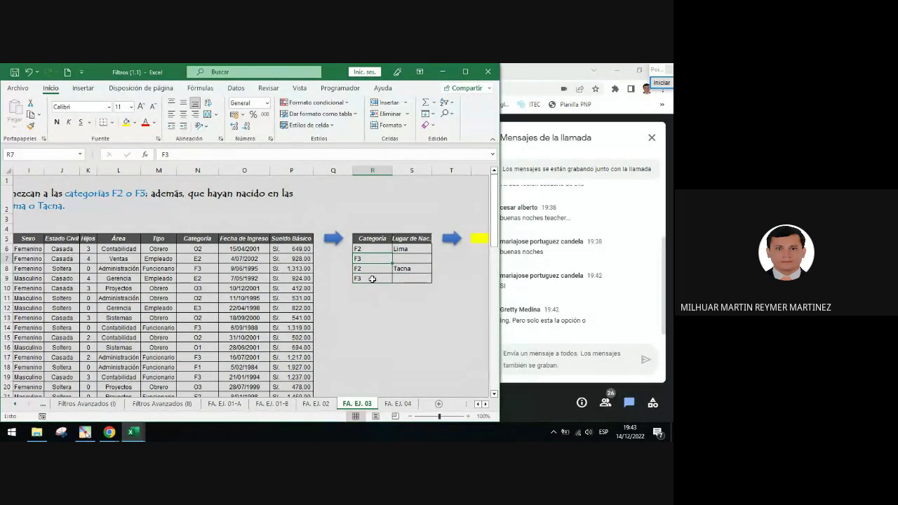
left_click(375, 279, "ctrl")
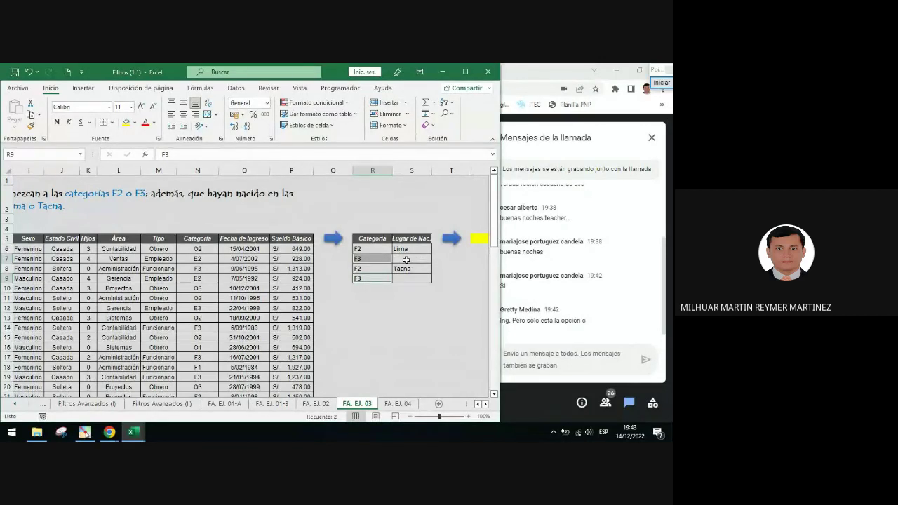
left_click(406, 259)
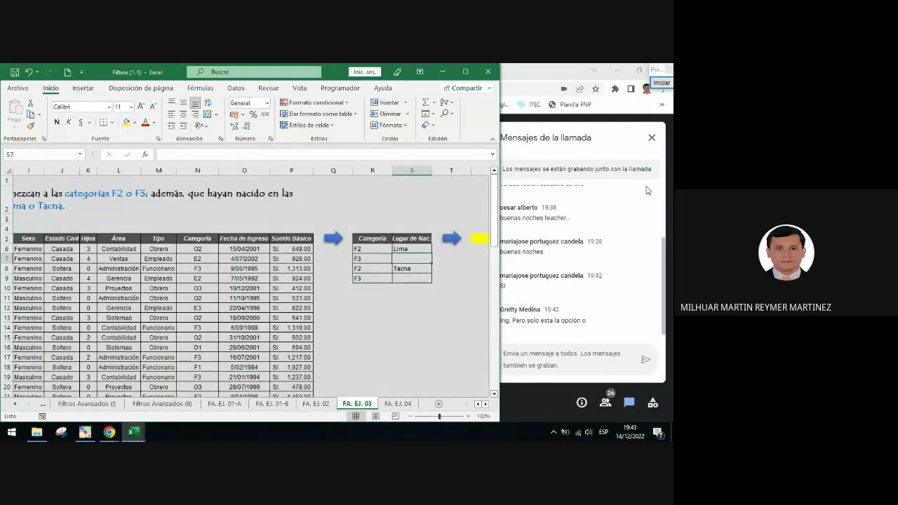
Circle S6:S7 and S8:S9 in blue, place red crosses beside the blank cells S7 and S9, and end the annotation.
left_click(656, 258)
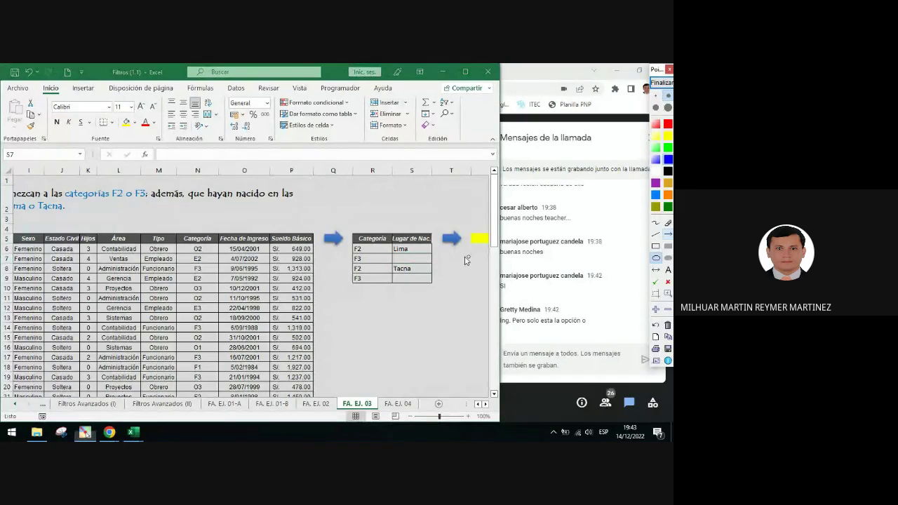
mouse_move(394, 247)
left_mouse_down()
mouse_move(422, 266)
mouse_move(421, 284)
left_mouse_up()
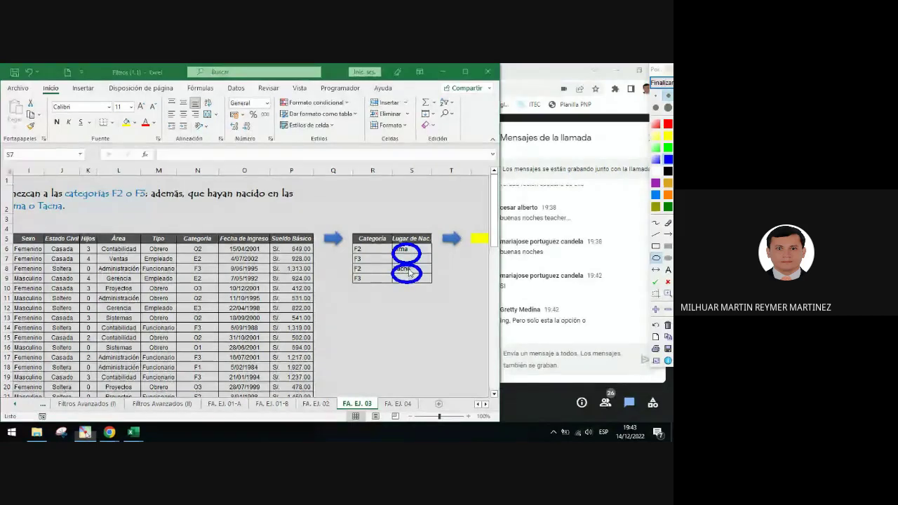
left_click(667, 282)
left_click(431, 279)
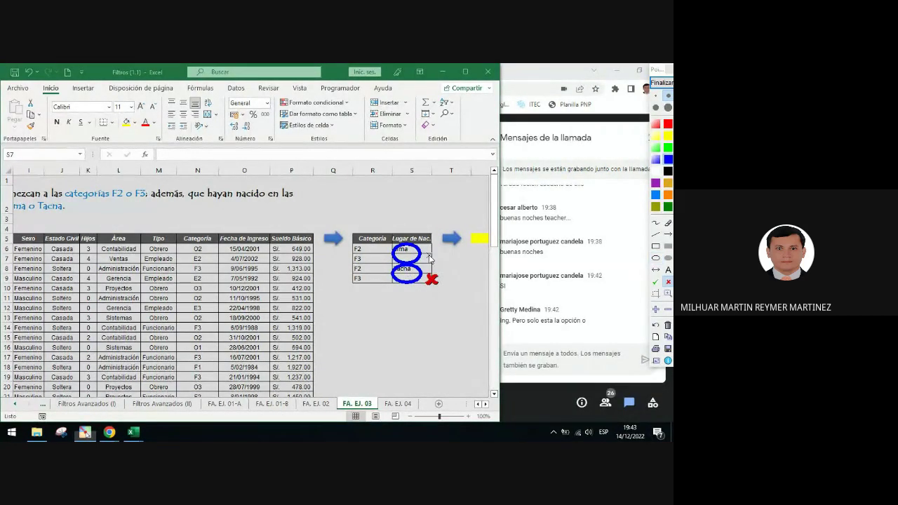
left_click(430, 256)
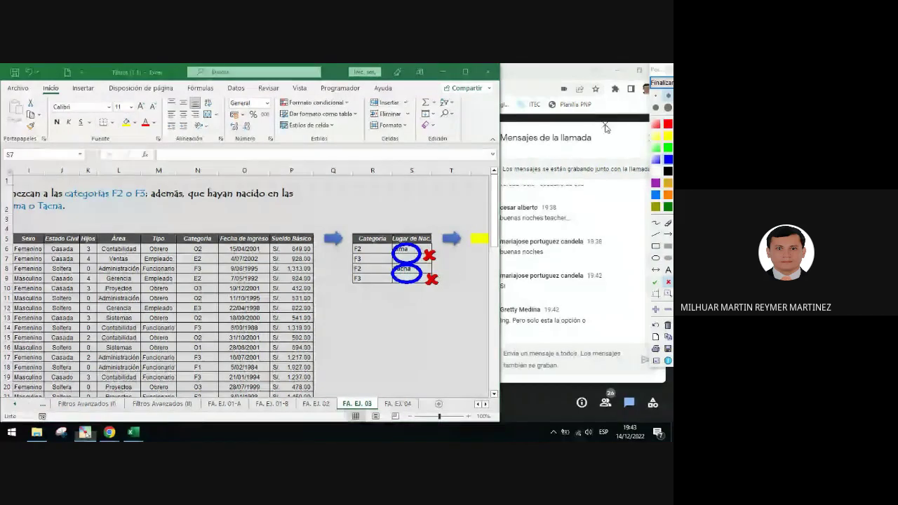
left_click(667, 96)
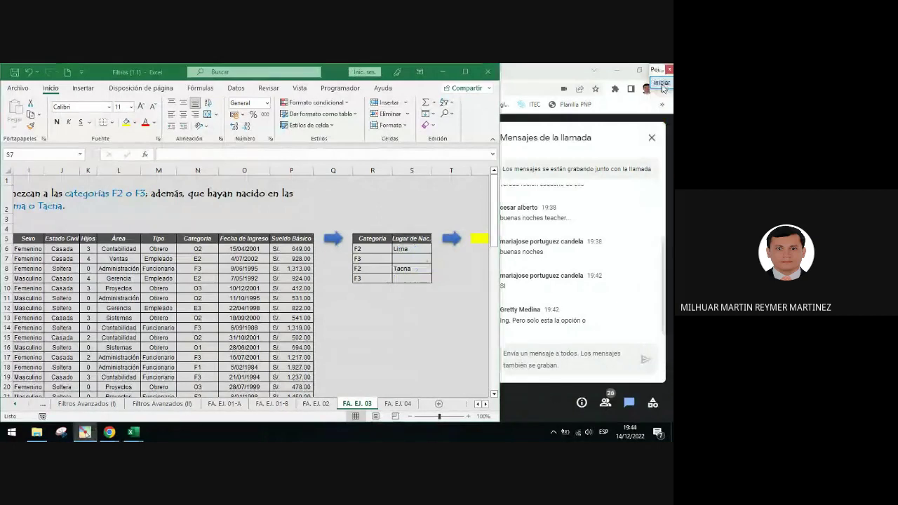
left_click(662, 83)
Fill Lima from S6 down into S7 and Tacna from S8 down into S9.
left_click(409, 249)
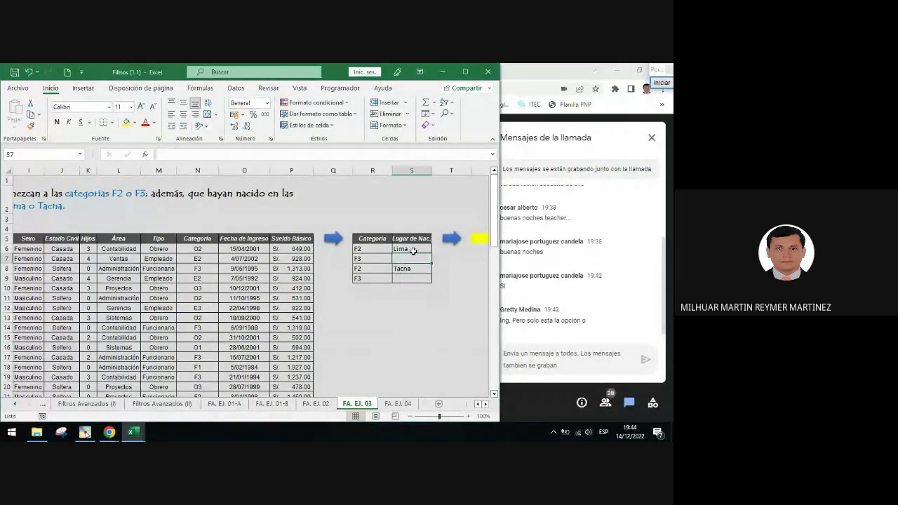
left_click_drag(431, 253, 432, 283)
left_click(420, 271)
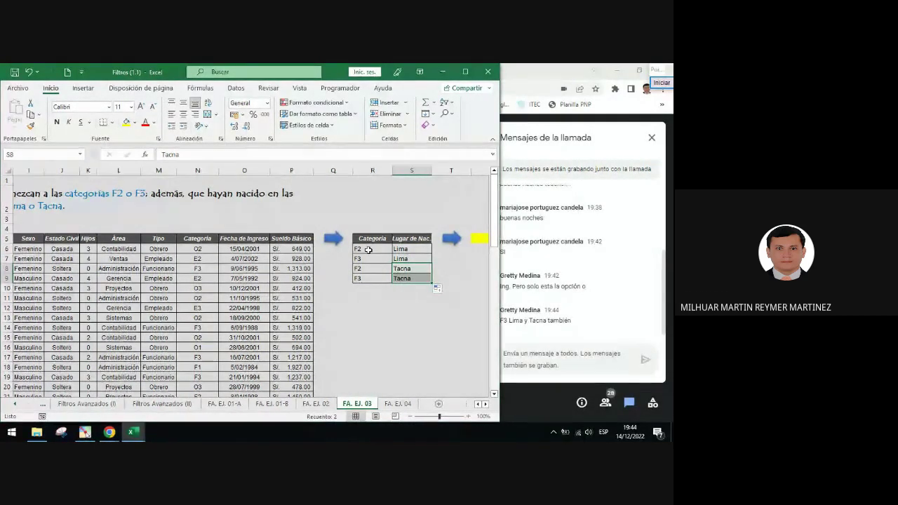
Circle the criteria headers Categoría and Lugar de Nac. in blue and place a green check mark on them.
left_click_drag(365, 249, 404, 279)
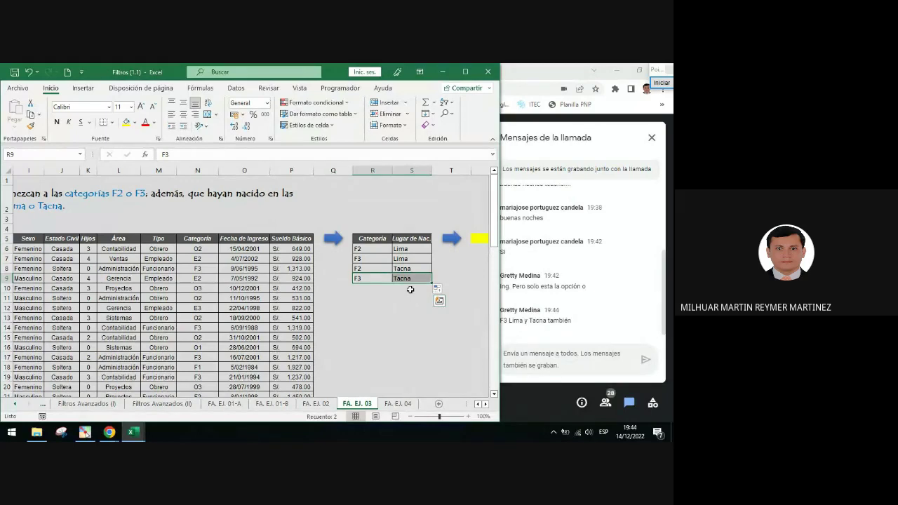
left_click(662, 83)
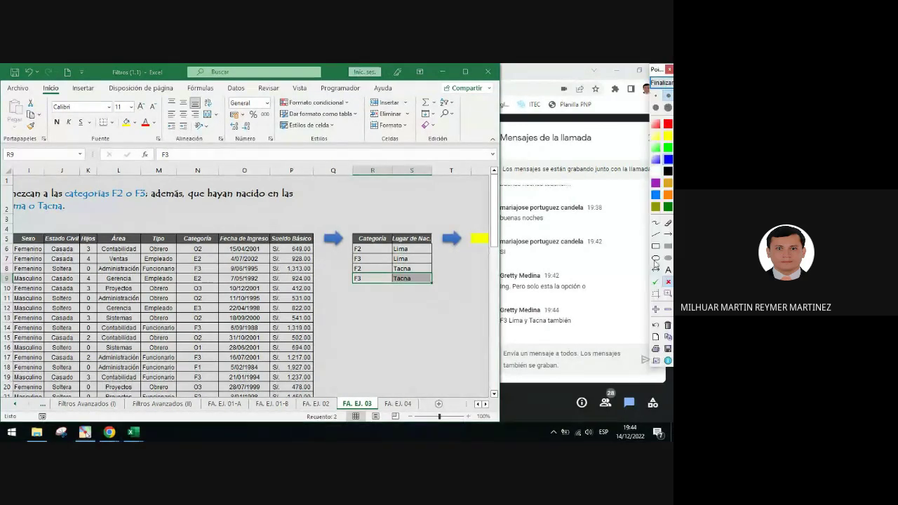
left_click(656, 257)
mouse_move(342, 223)
left_mouse_down()
mouse_move(379, 251)
mouse_move(446, 253)
left_mouse_up()
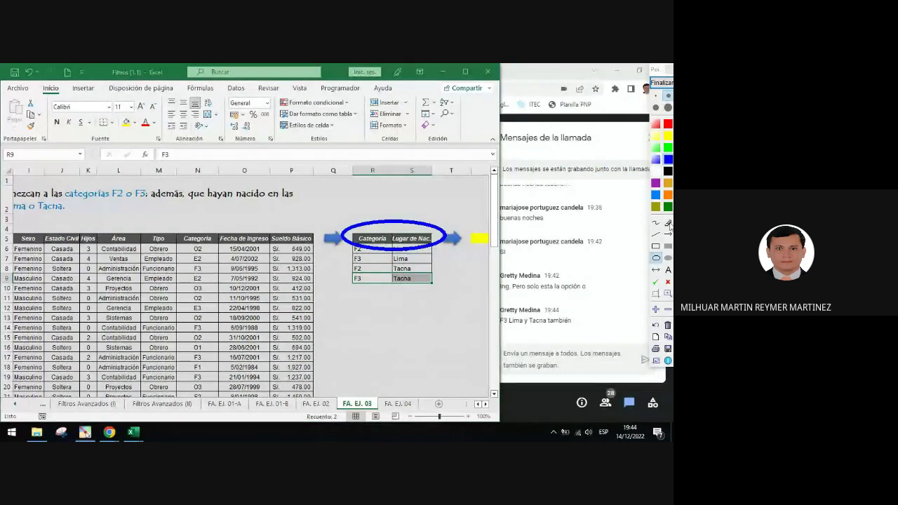
left_click(657, 282)
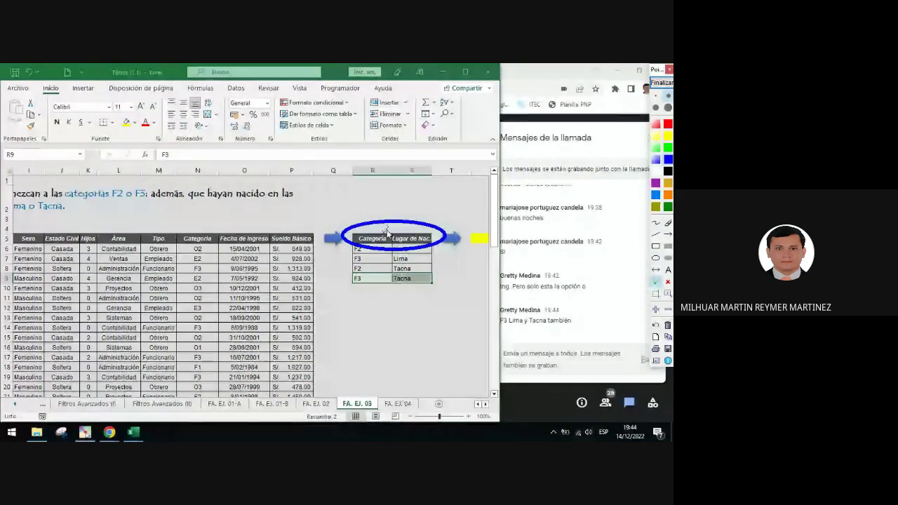
left_click(386, 229)
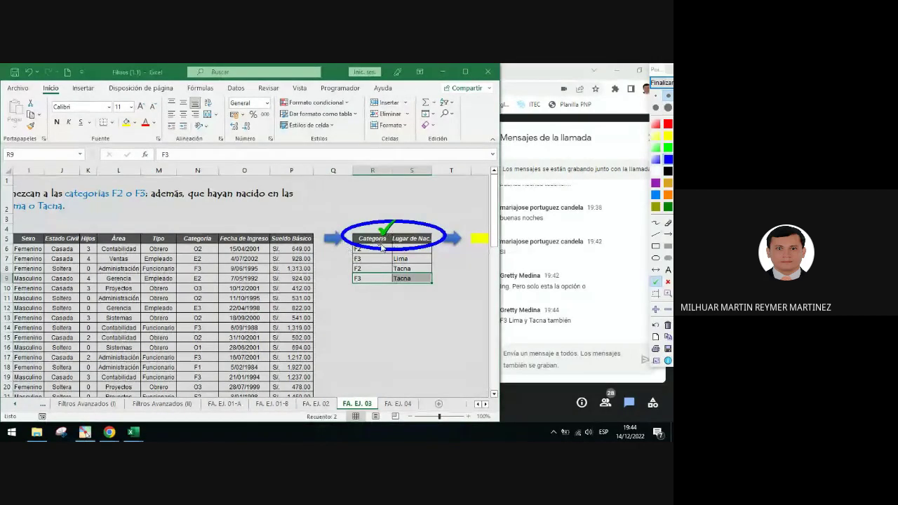
Draw a blue rectangle beside criteria rows 6 to 9, in column Q, and end the annotation.
left_click(656, 245)
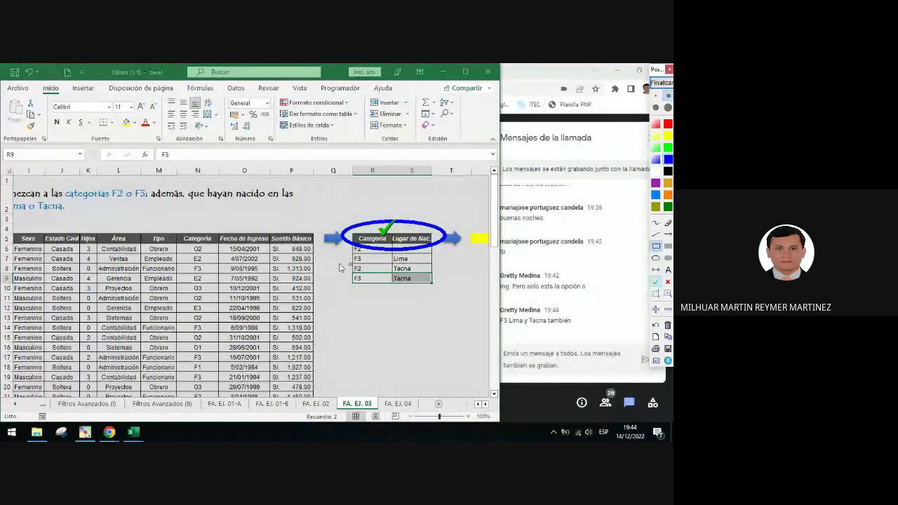
left_click_drag(319, 245, 346, 282)
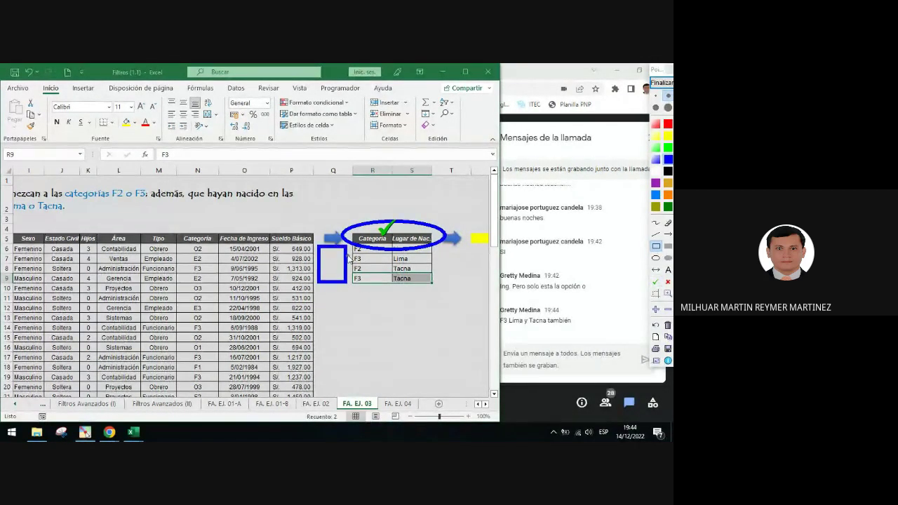
left_click(658, 86)
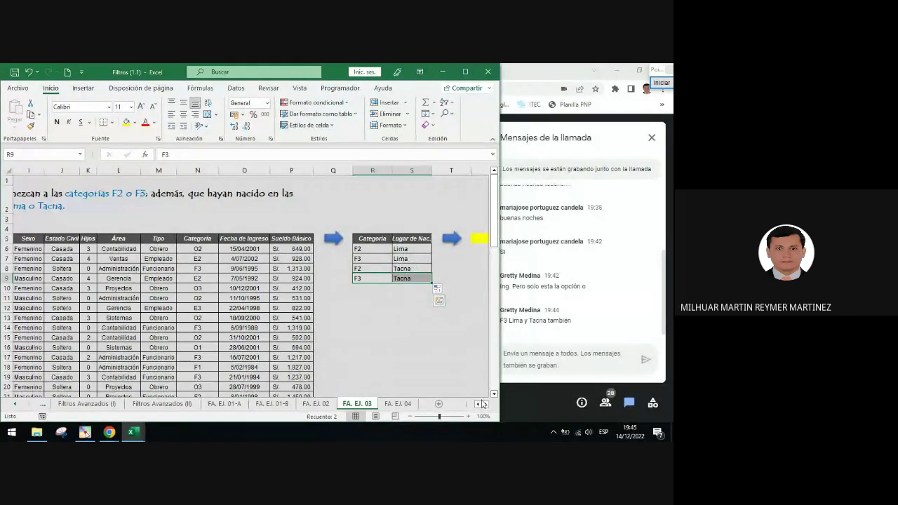
Select the criteria headers R5:S5, examine the criteria grid magnified to 200%, and end the annotation.
left_click_drag(374, 240, 402, 238)
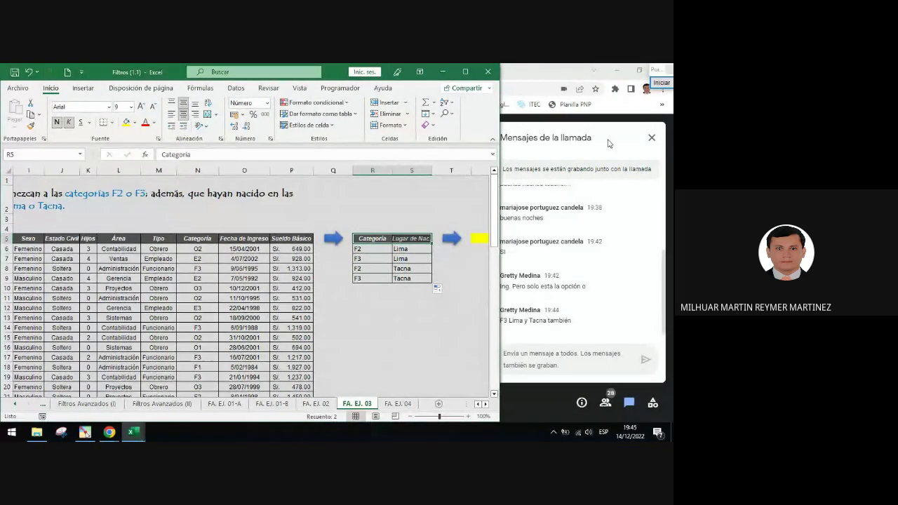
left_click(662, 82)
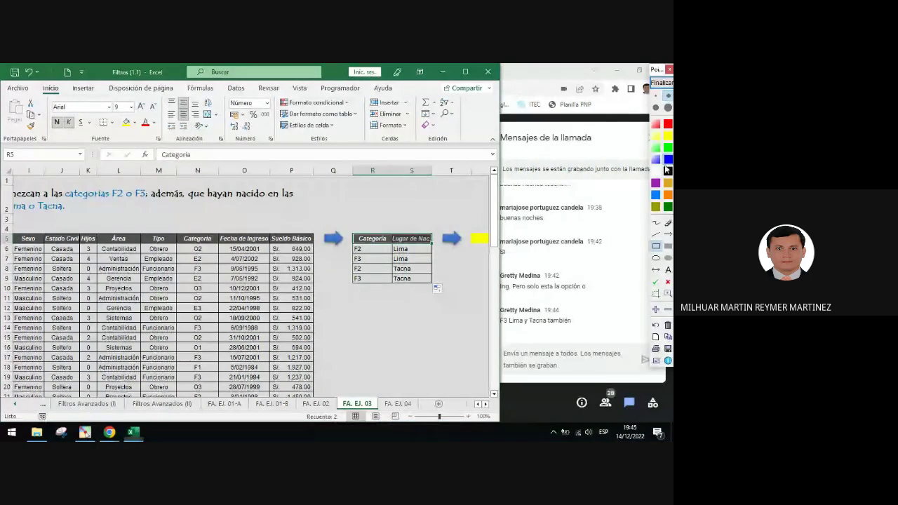
left_click(666, 294)
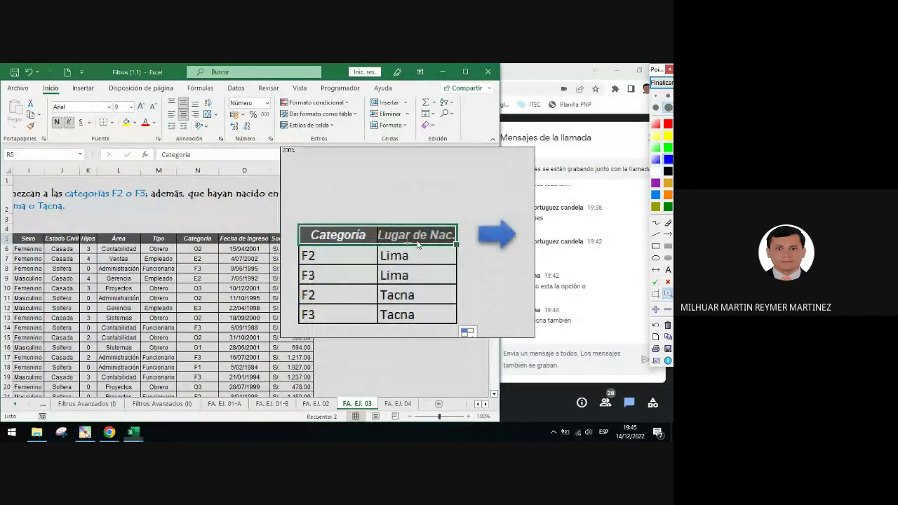
left_click(662, 83)
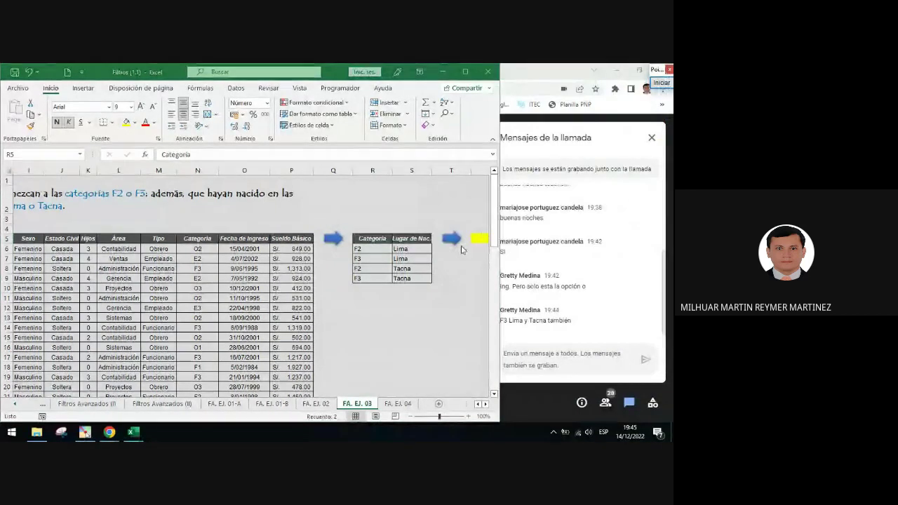
Circle the yellow output cell U5 in blue and end the annotation.
left_click(485, 404)
left_click(484, 405)
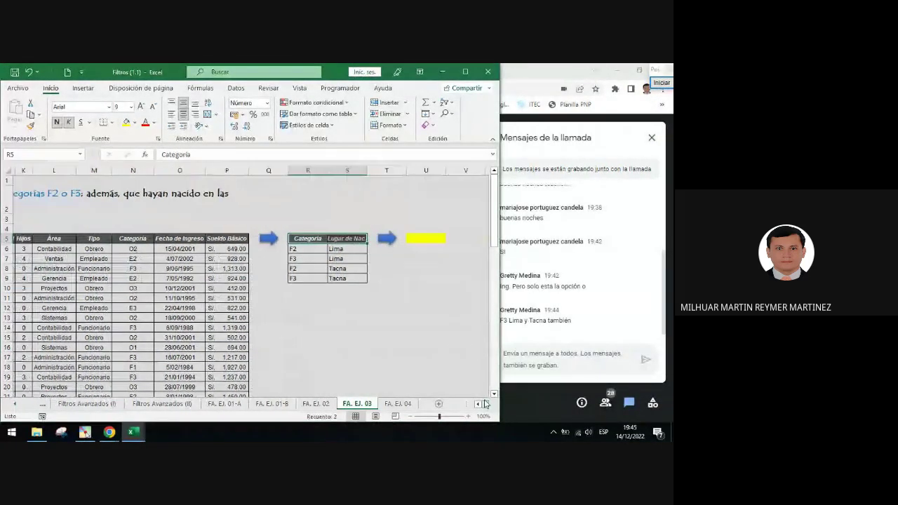
left_click(662, 82)
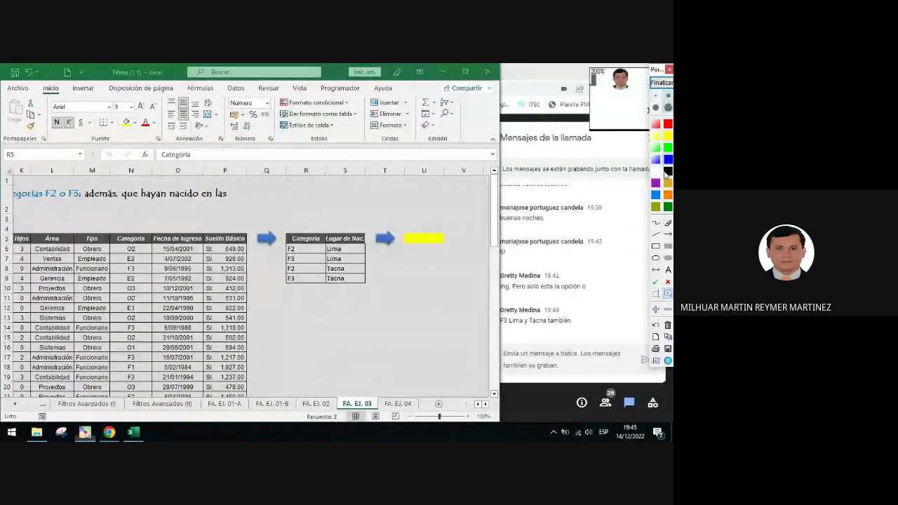
left_click(656, 257)
mouse_move(396, 226)
left_mouse_down()
mouse_move(435, 257)
mouse_move(452, 257)
left_mouse_up()
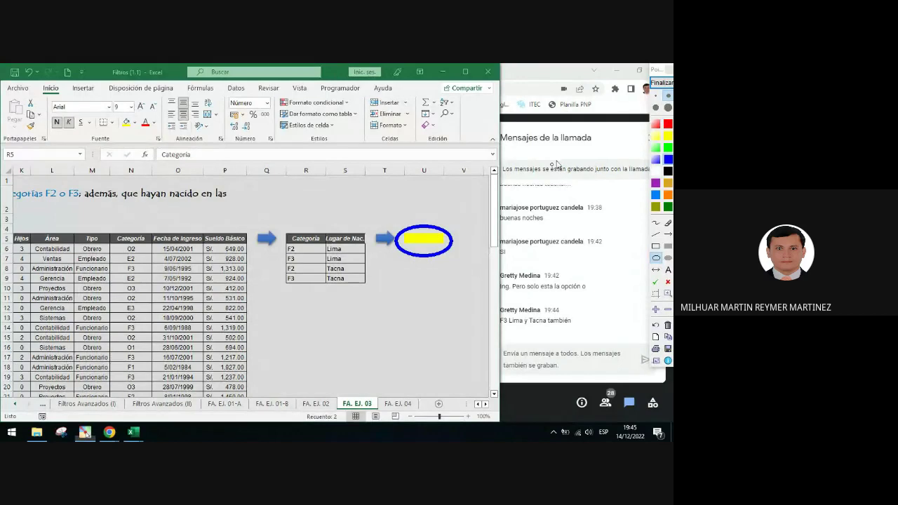
left_click(663, 85)
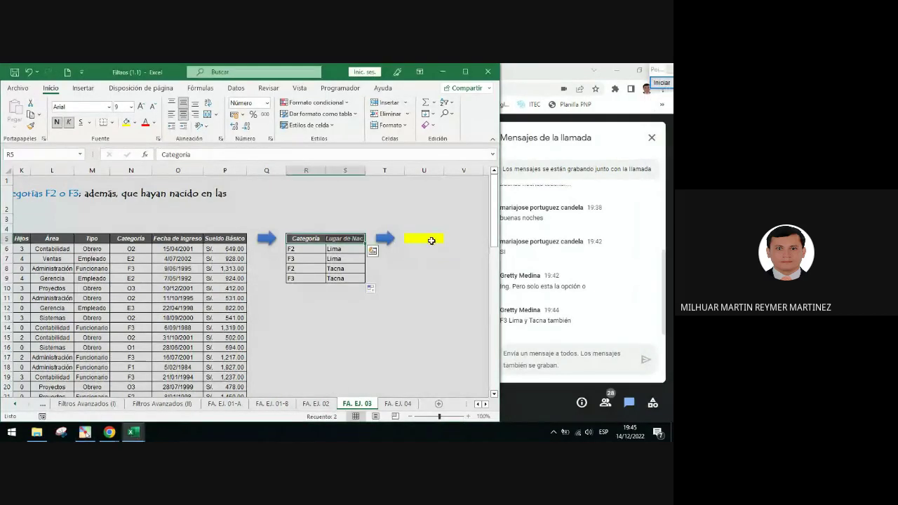
Select cell U5, show the Datos commands, and draw a blue arrow pointing at the Datos name.
left_click(431, 236)
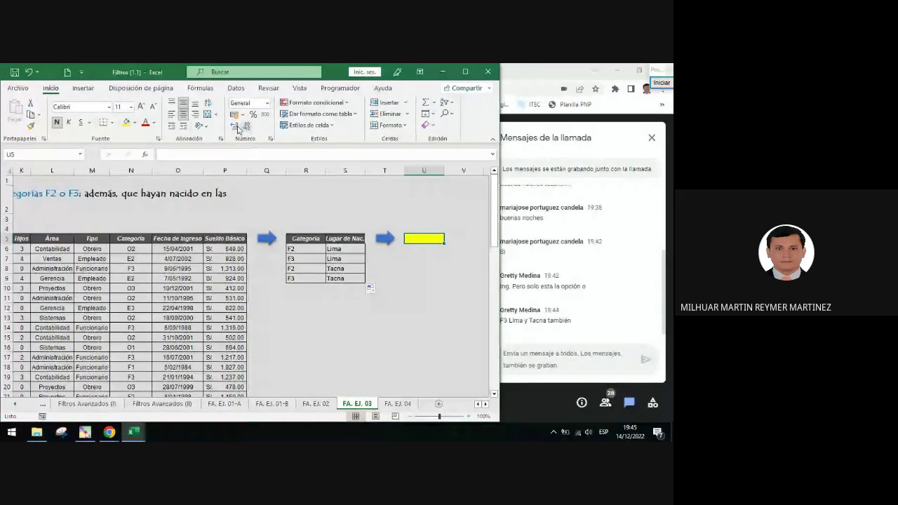
left_click(236, 88)
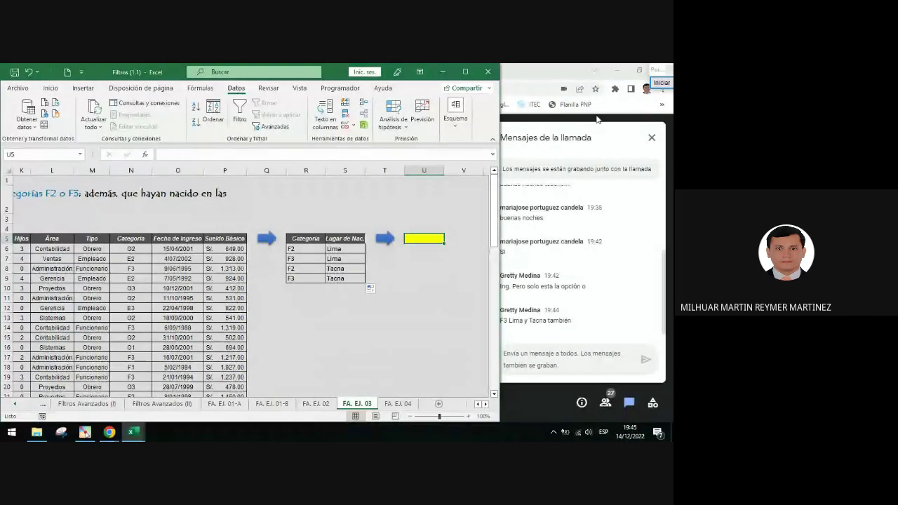
left_click(662, 83)
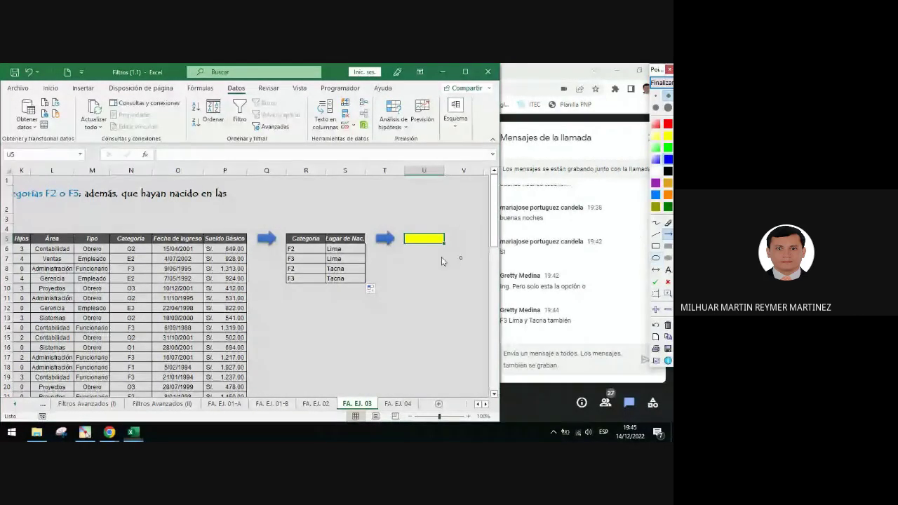
mouse_move(123, 221)
left_mouse_down()
mouse_move(192, 115)
mouse_move(222, 90)
left_mouse_up()
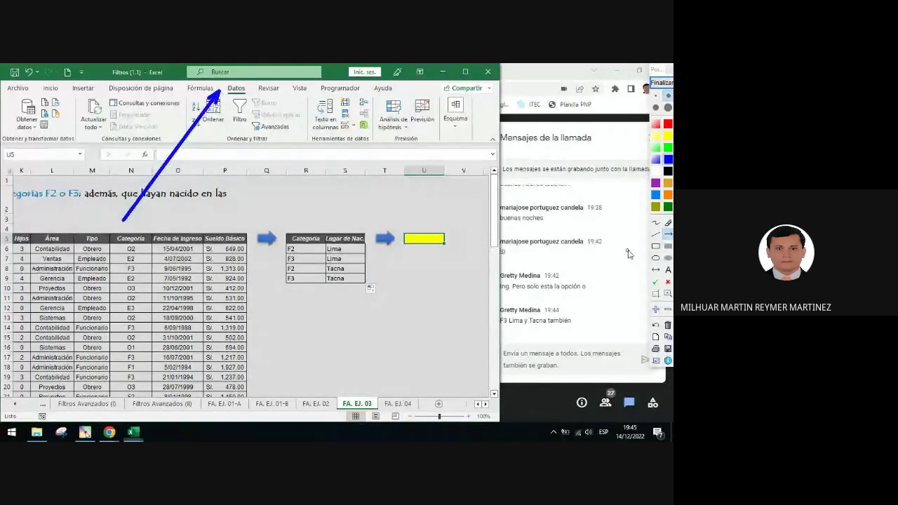
Underline the Ordenar y filtrar label with a blue freehand stroke and erase that stroke.
left_click(656, 222)
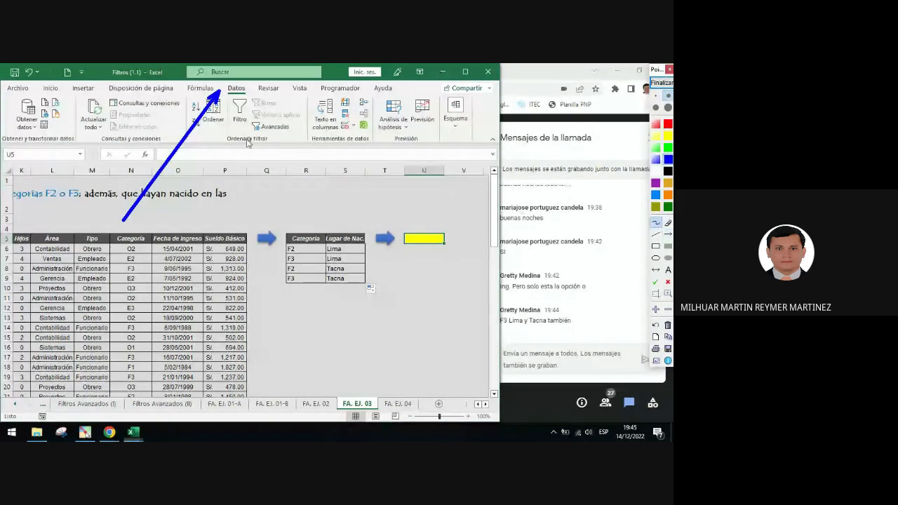
left_click_drag(219, 134, 273, 140)
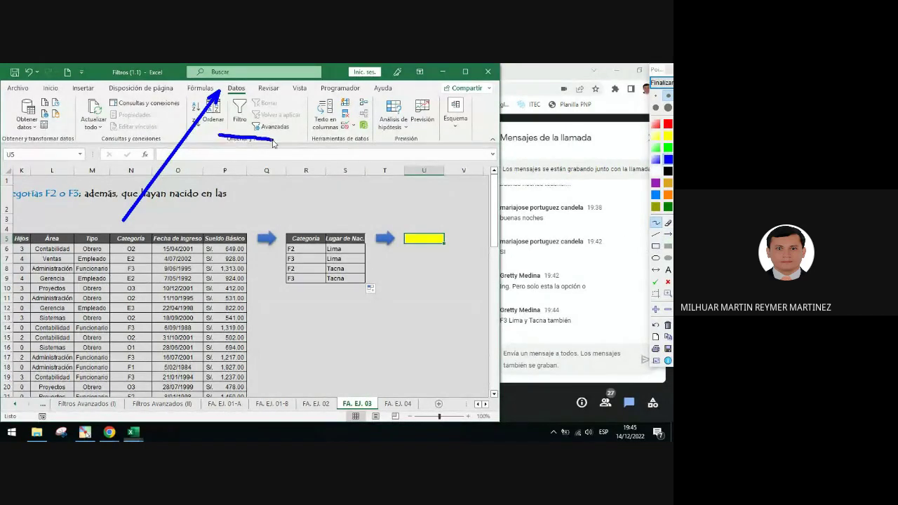
left_click(667, 223)
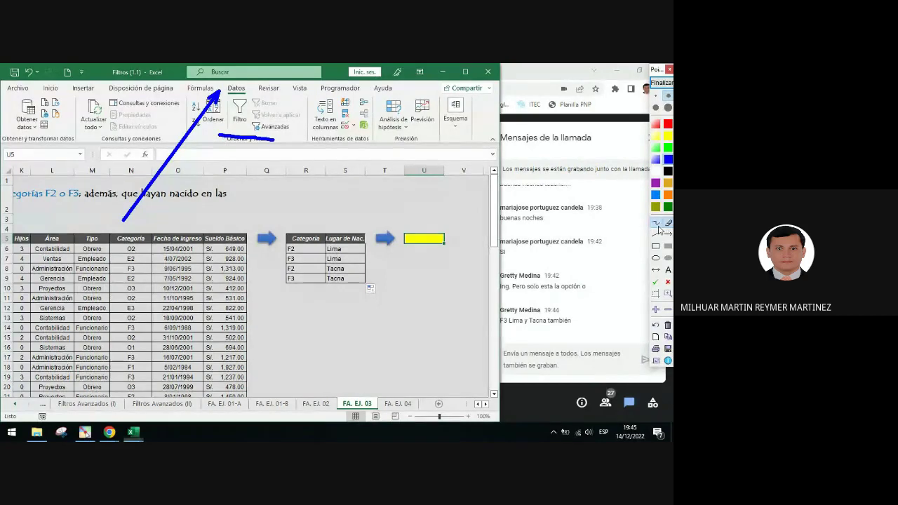
left_click(231, 137)
left_click_drag(277, 143, 288, 158)
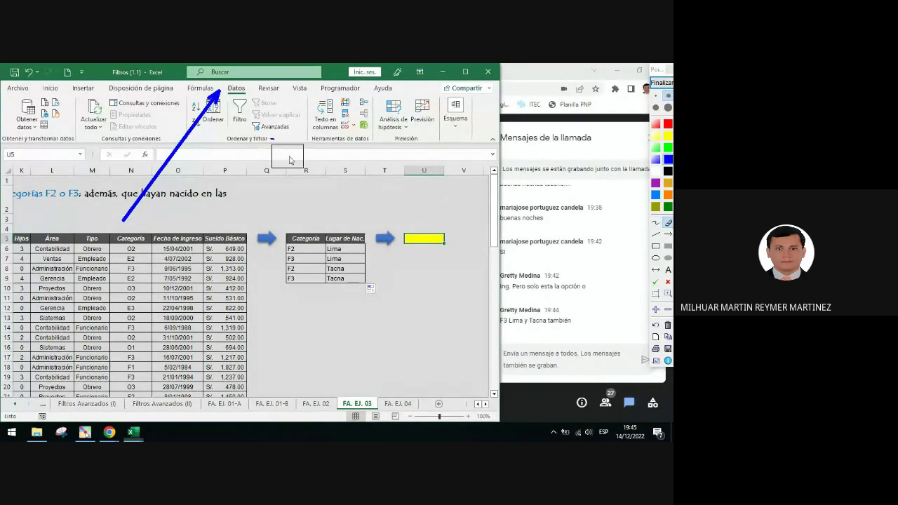
Frame the Ordenar y filtrar label in blue, add an orange mark beside Avanzadas, and end the annotation.
left_click(655, 245)
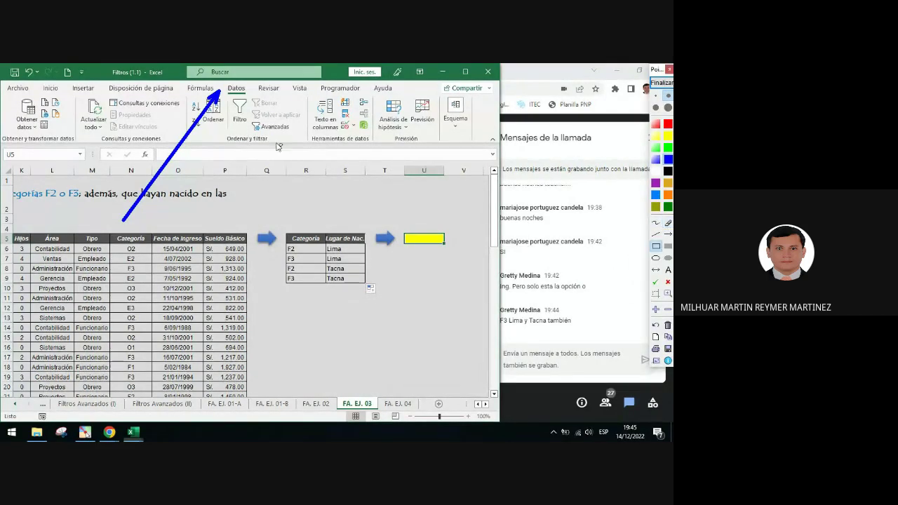
mouse_move(220, 131)
left_mouse_down()
mouse_move(229, 144)
mouse_move(275, 149)
left_mouse_up()
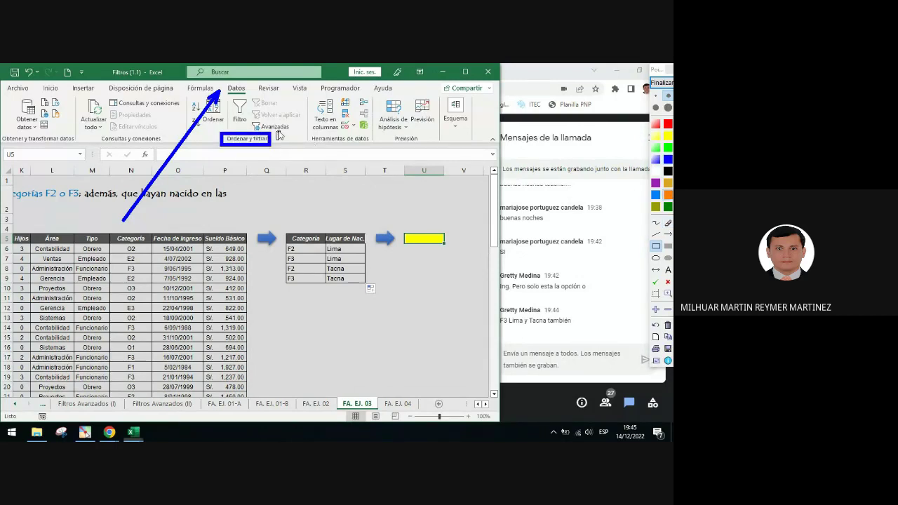
left_click_drag(274, 129, 281, 142)
left_click(661, 82)
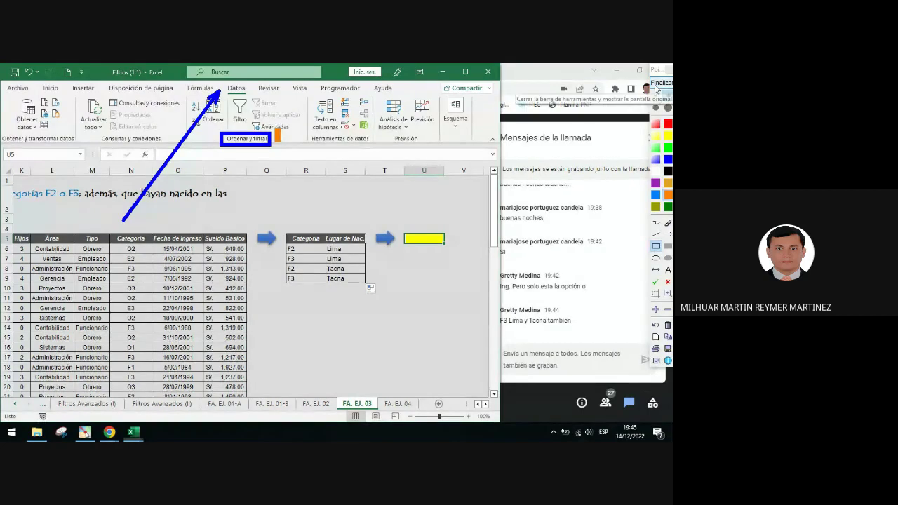
left_click(263, 129)
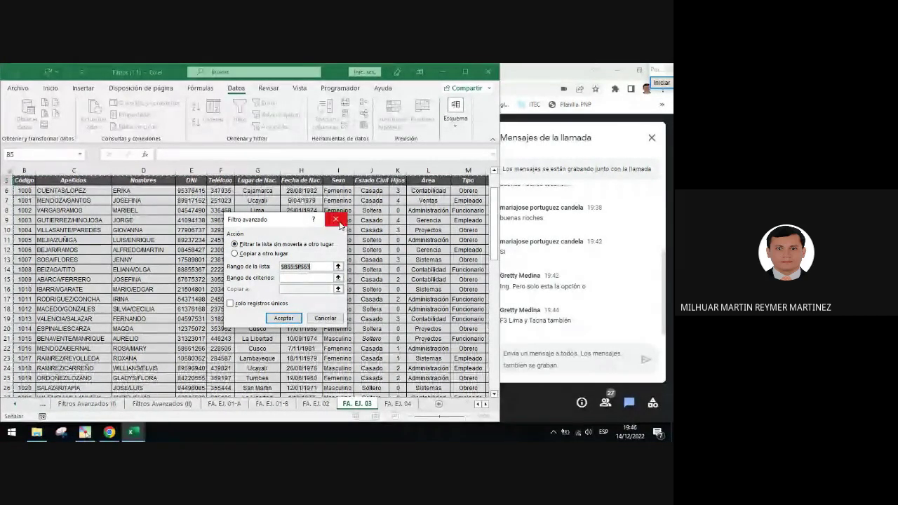
left_click(336, 221)
scroll(464, 208, "up", 2)
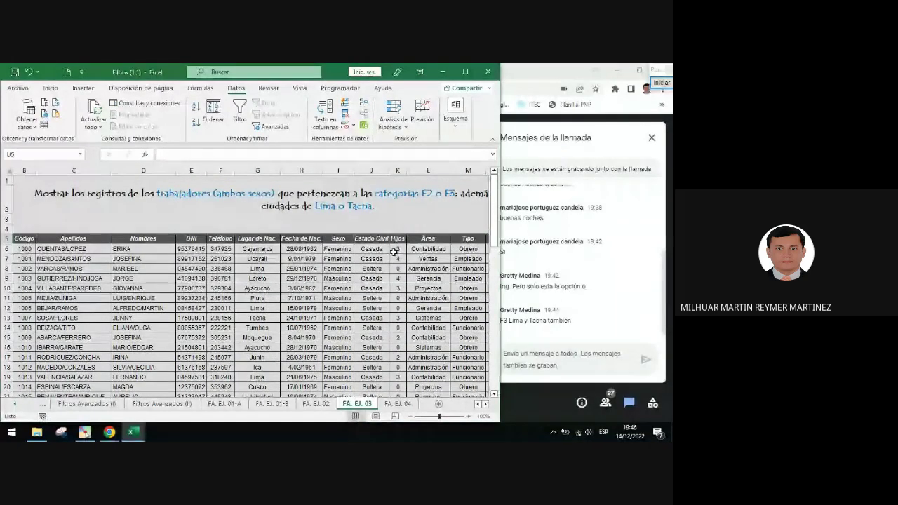
left_click(340, 239)
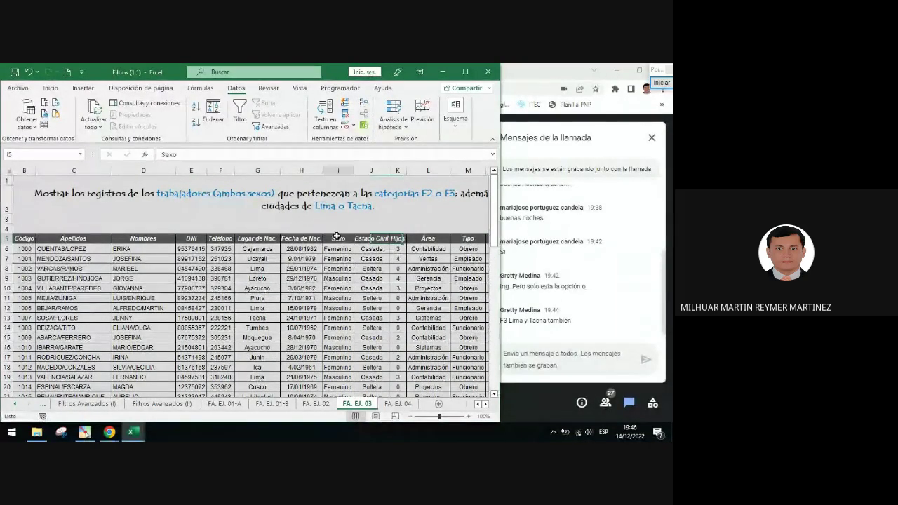
left_click(221, 239)
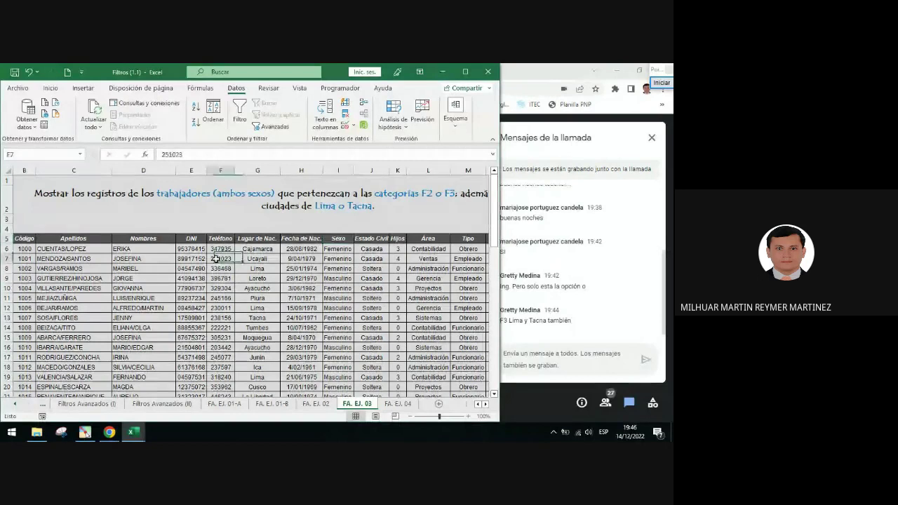
left_click(284, 239)
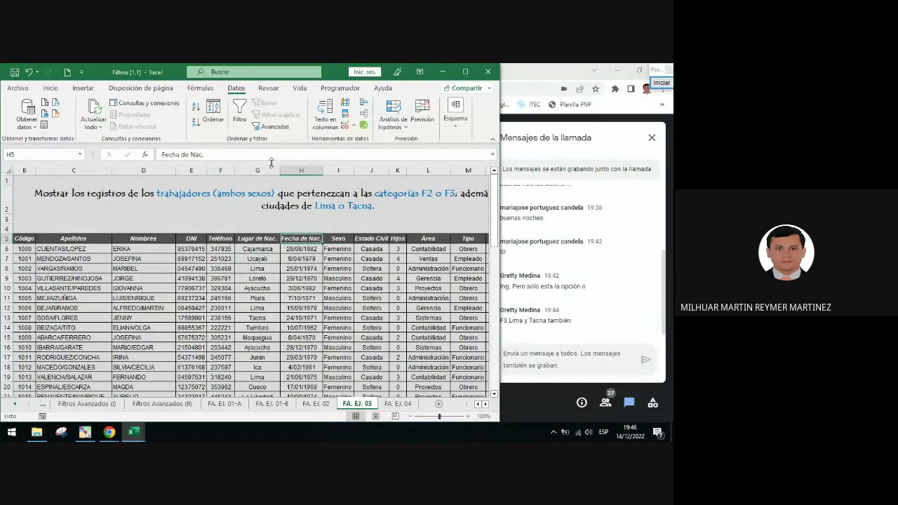
left_click(270, 127)
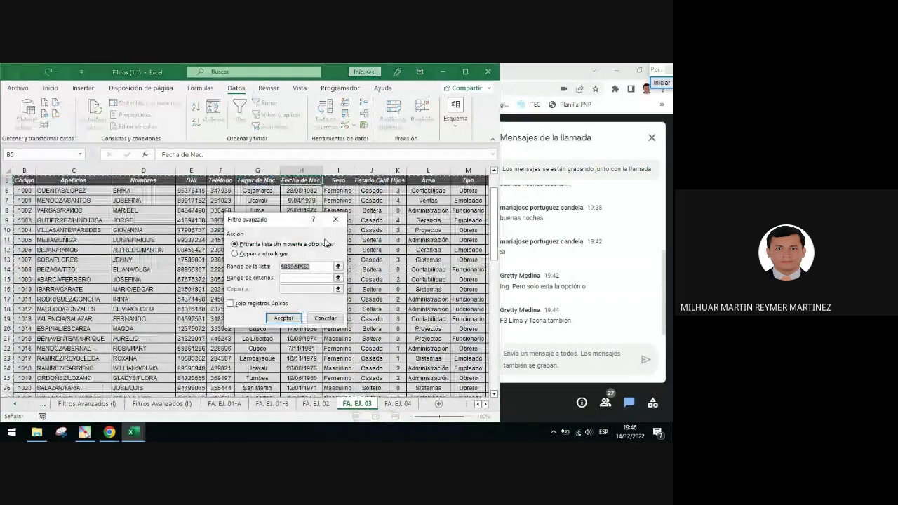
left_click(654, 85)
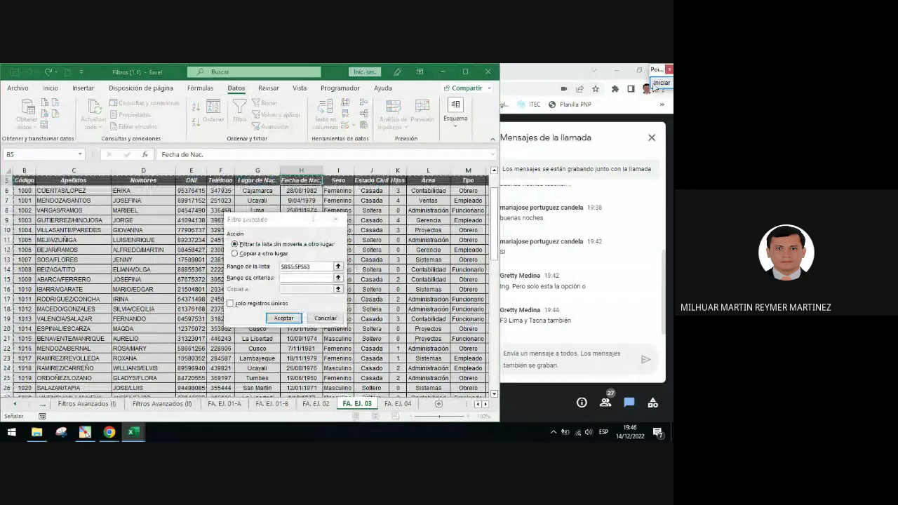
left_click(335, 225)
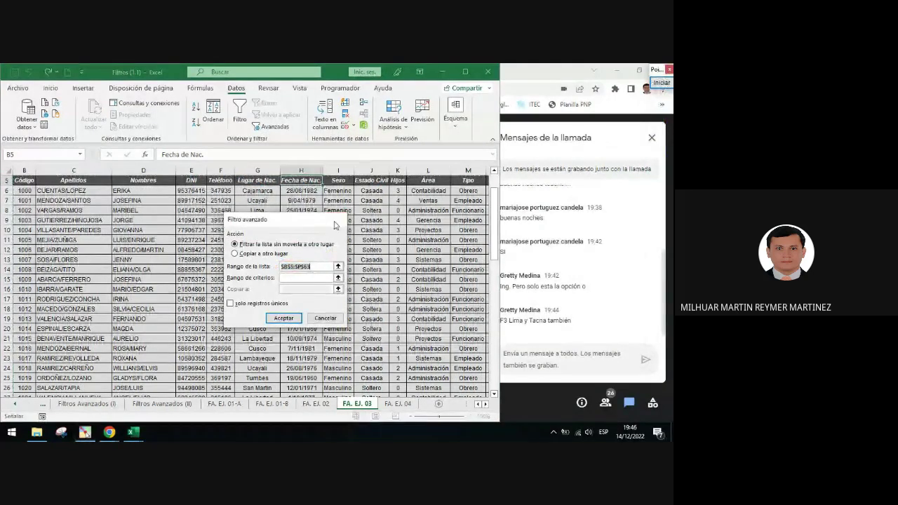
key("Escape")
scroll(231, 280, "up", 2)
Start an advanced filter on the worker table, list range B5:P63, with the Copiar a otro lugar action.
left_click(225, 240)
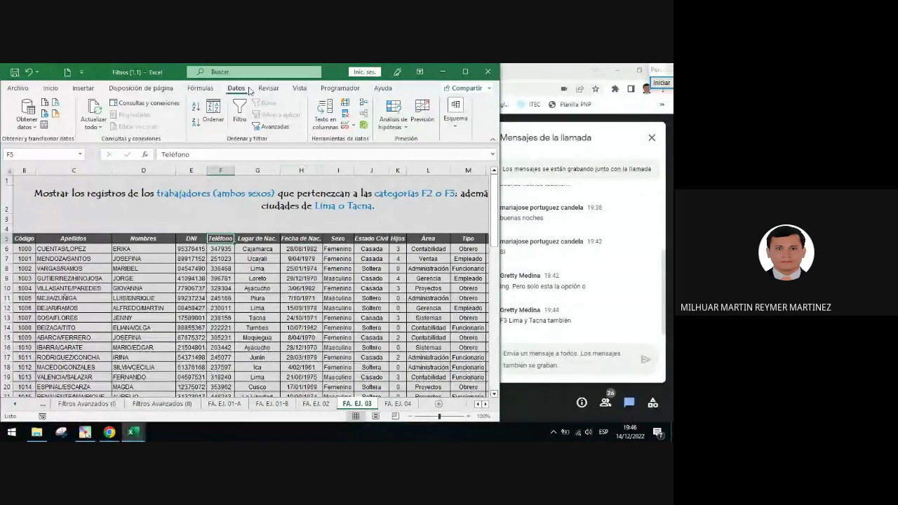
left_click(271, 126)
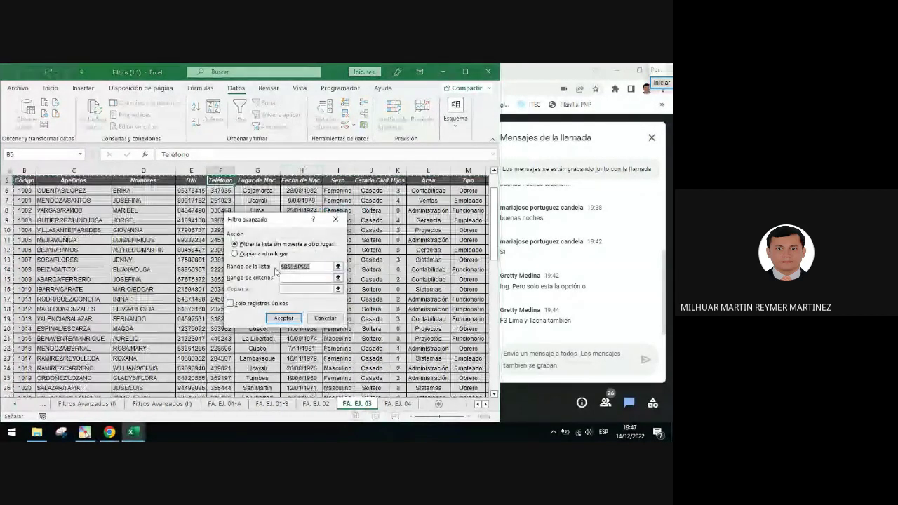
left_click(310, 266)
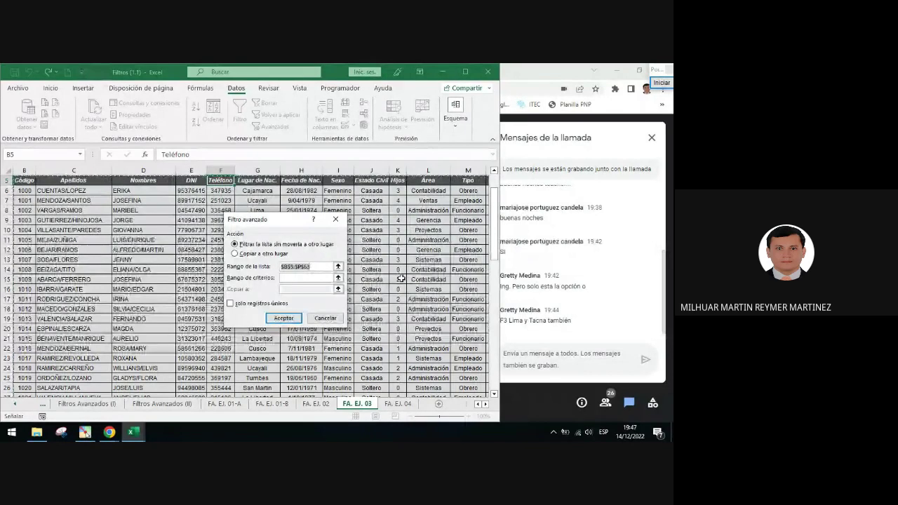
left_click(242, 254)
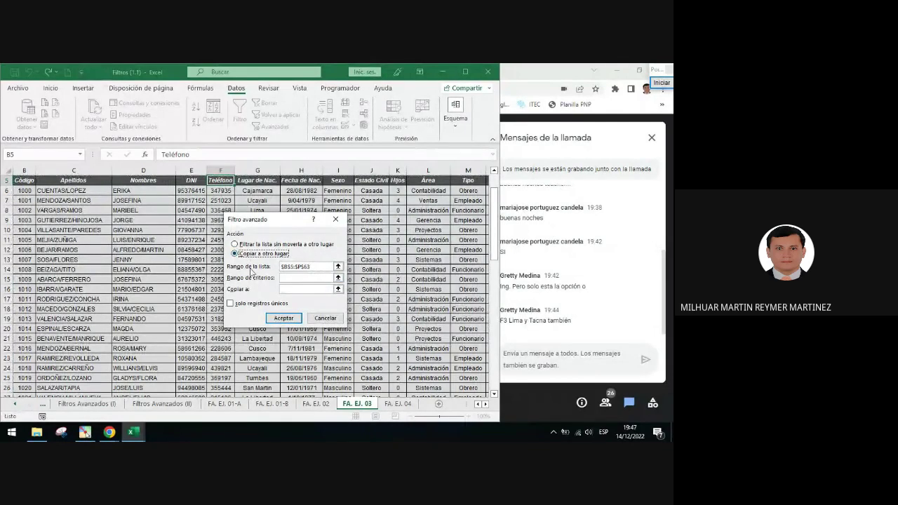
Set the advanced filter's criteria range to R5:S9, covering the Categoría and Lugar de Nac. conditions.
left_click(291, 278)
left_click(485, 405)
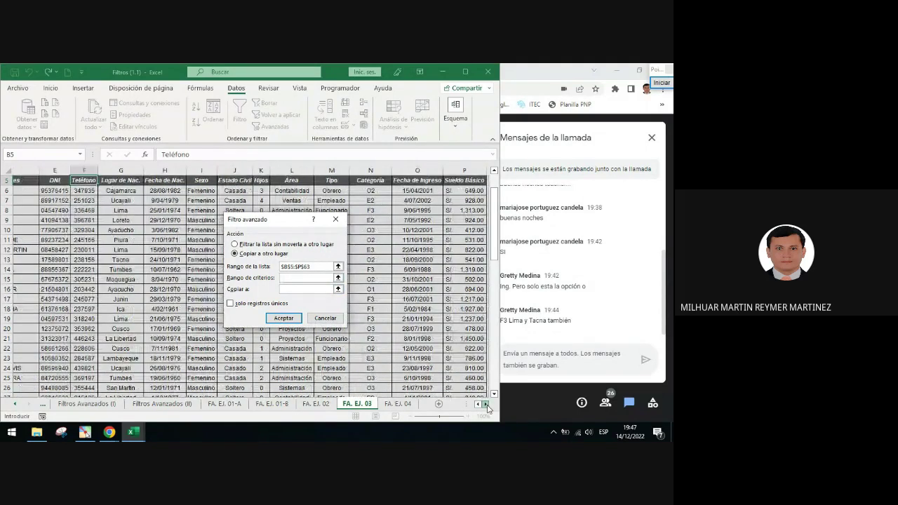
left_click(485, 404)
left_click_drag(377, 186, 412, 220)
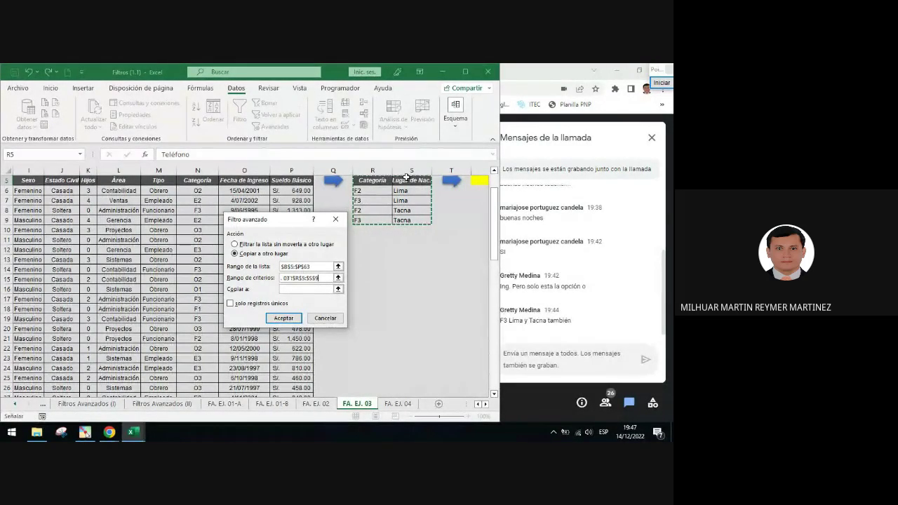
Set the copy destination to the yellow cell U5 and run the advanced filter.
left_click(290, 287)
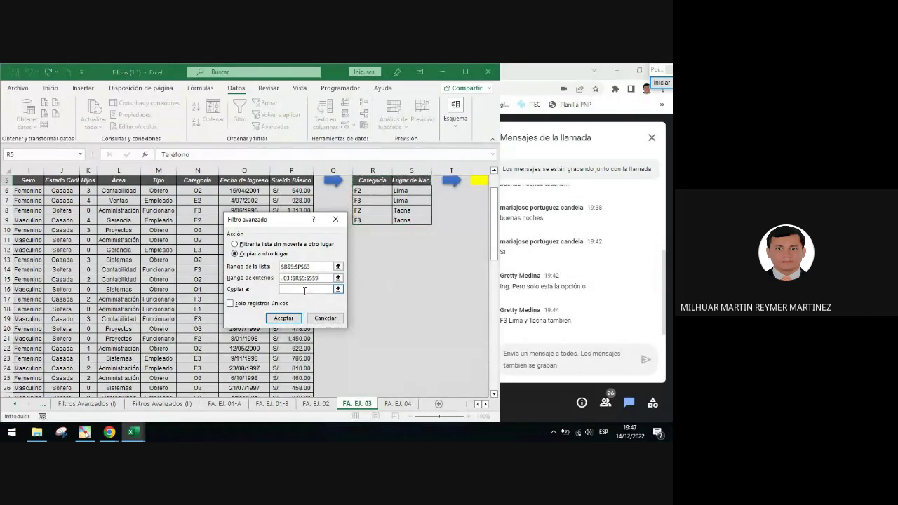
left_click(485, 404)
left_click(485, 404)
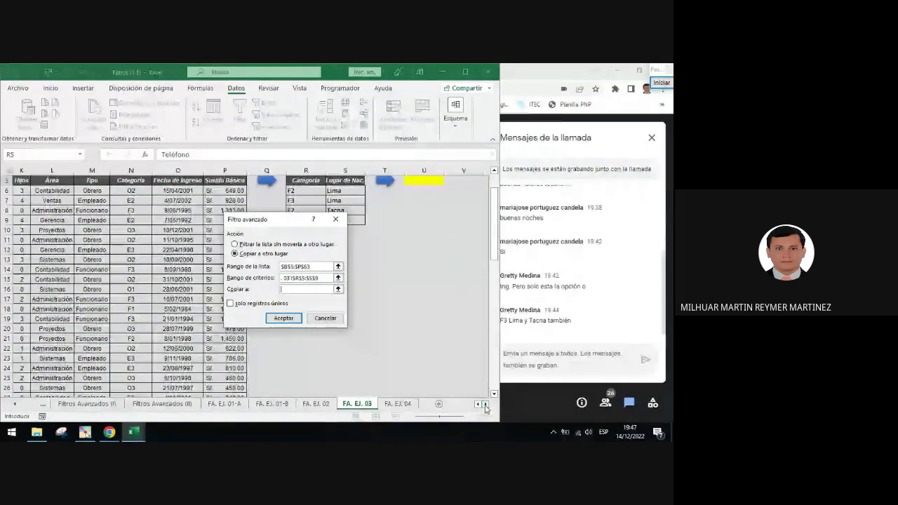
left_click(421, 180)
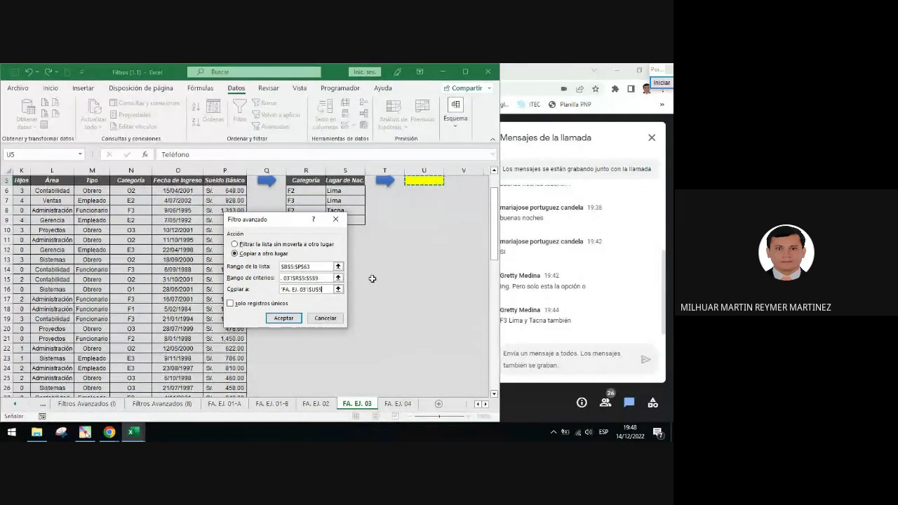
left_click(283, 318)
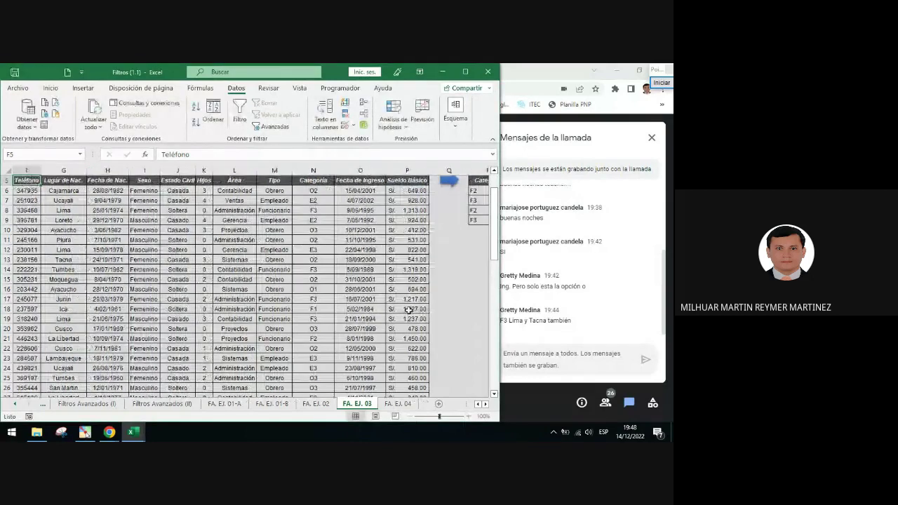
Fill the two Lima cells and their matching Categoría cells, Z6:Z7 and AG6:AG7, with yellow in the extracted records.
left_click(485, 405)
left_click(485, 405)
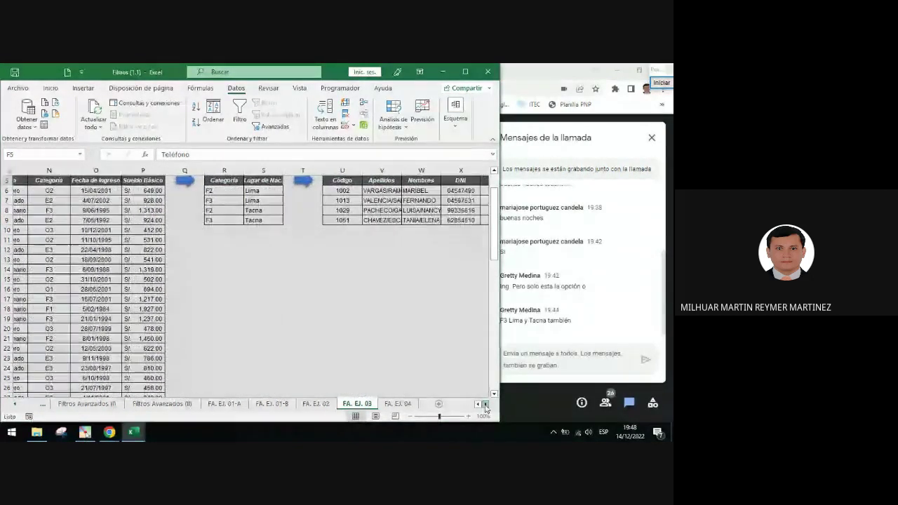
left_click(485, 406)
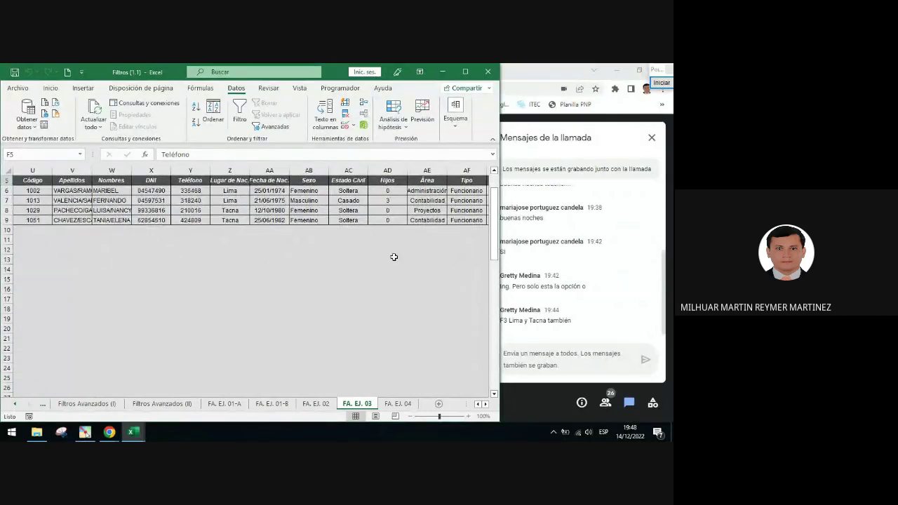
left_click_drag(235, 193, 243, 221)
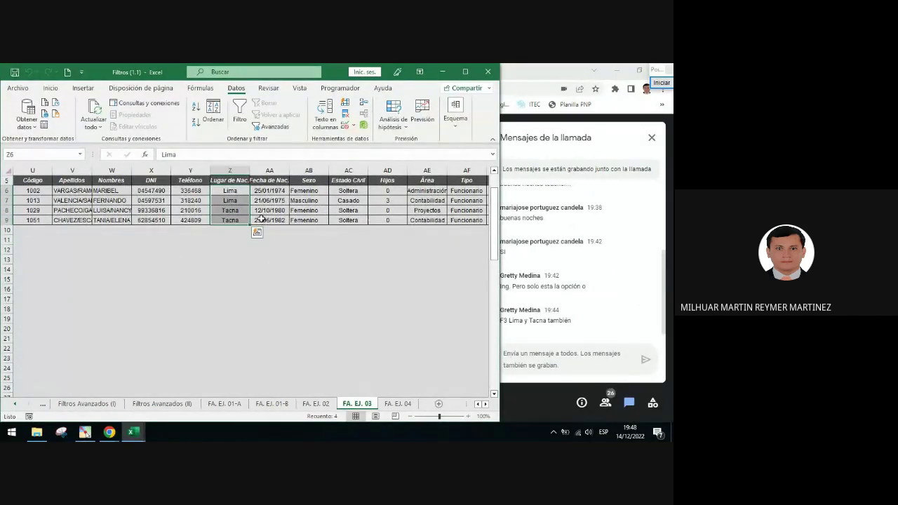
left_click_drag(230, 191, 235, 202)
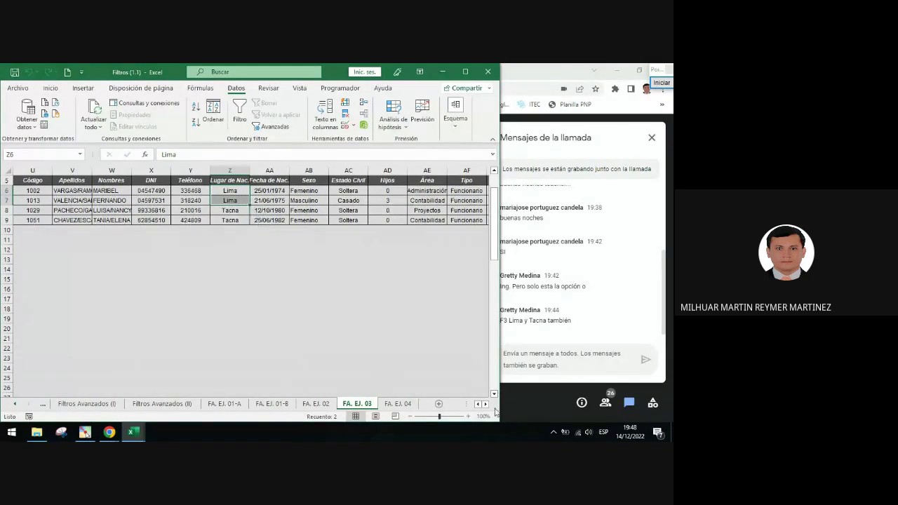
left_click(485, 405)
left_click(485, 404)
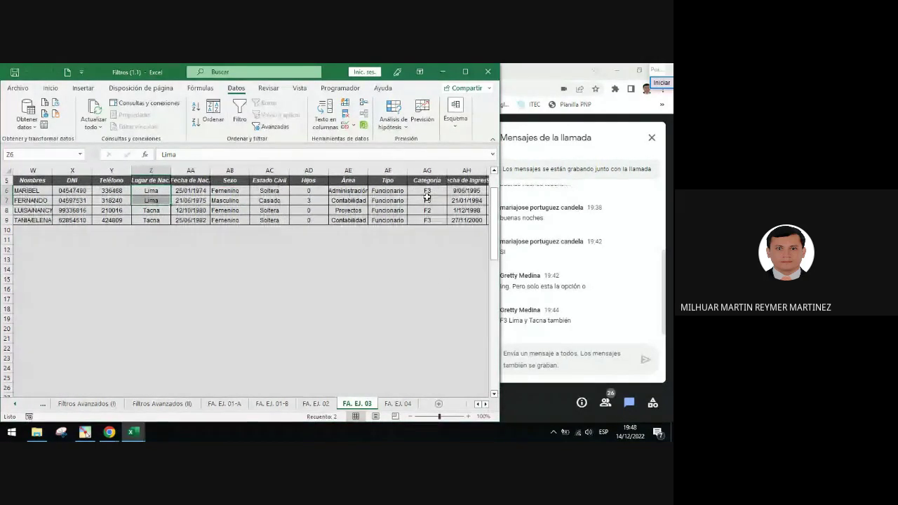
left_click_drag(427, 191, 427, 201)
left_click(50, 89)
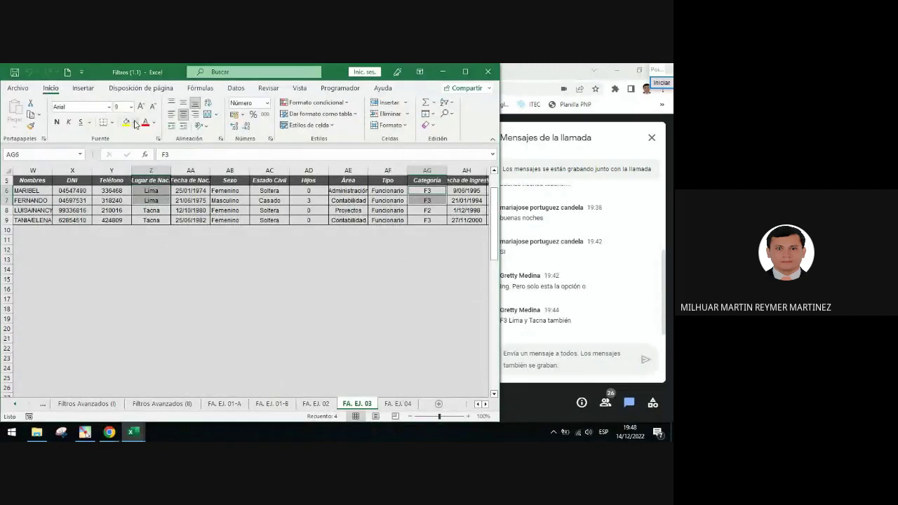
left_click(127, 124)
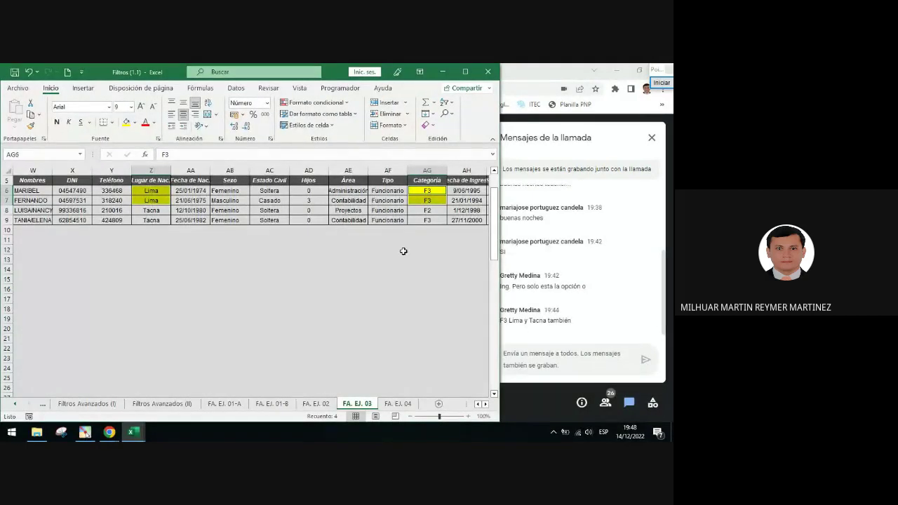
Fill the two Tacna cells and their matching Categoría cells, Z8:Z9 and AG8:AG9, with orange.
left_click_drag(160, 211, 161, 219)
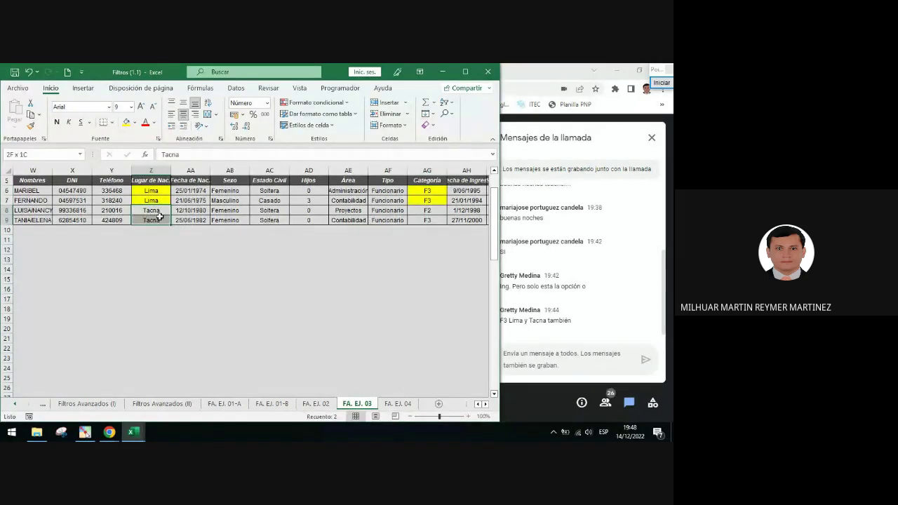
left_click_drag(421, 210, 424, 220)
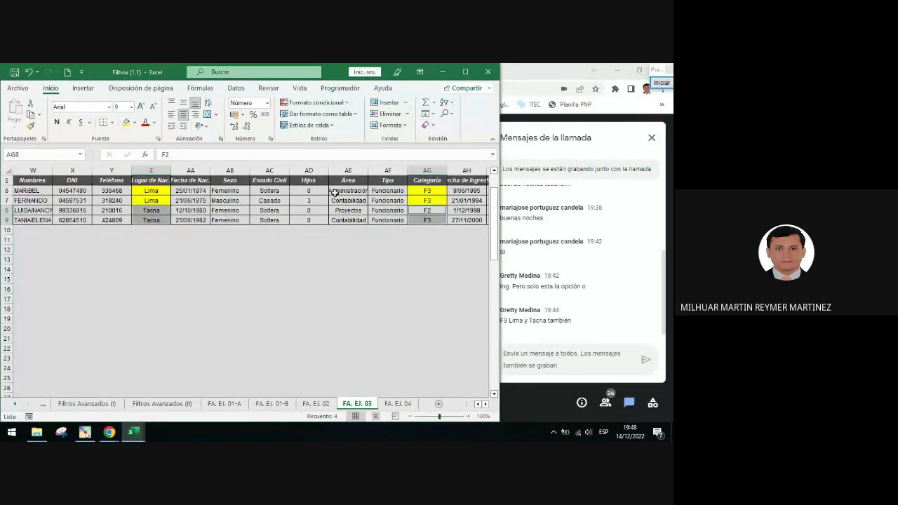
left_click(134, 122)
left_click(177, 169)
left_click(314, 259)
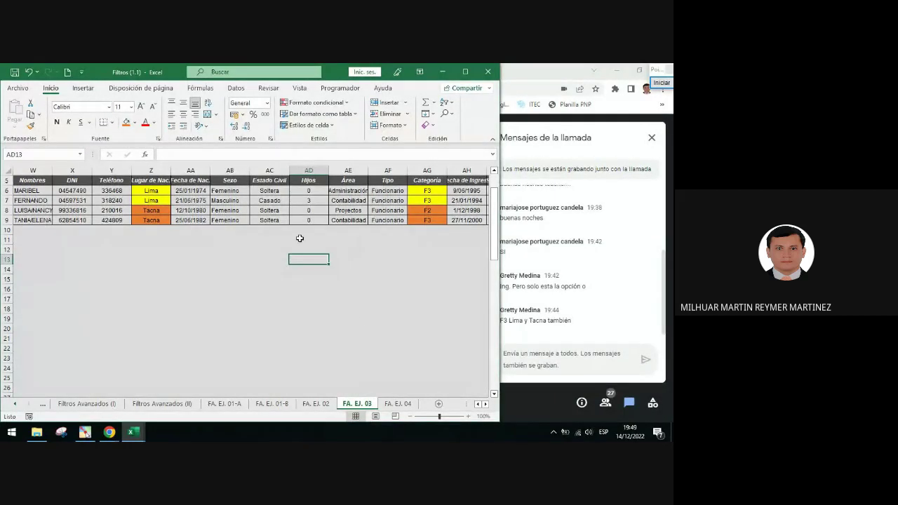
left_click(478, 404)
left_click(478, 405)
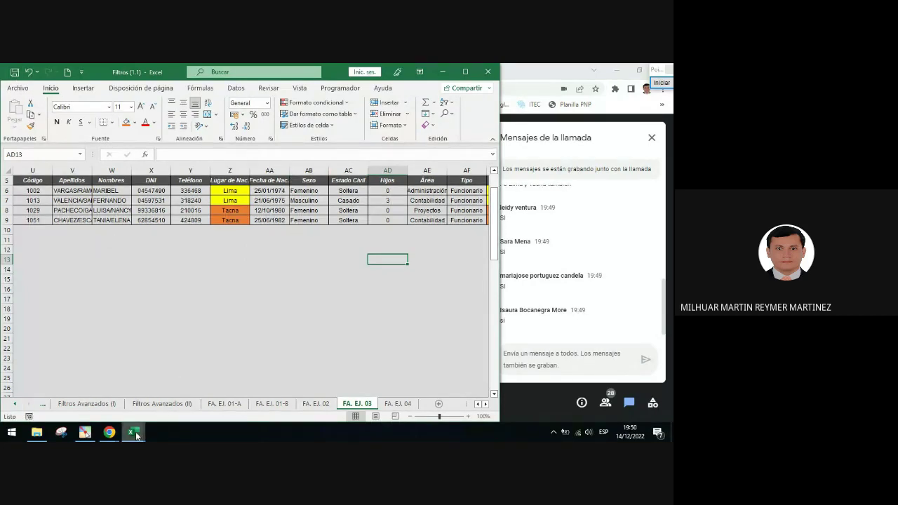
Switch to the workbook Tablas Dinámicas (1.1), narrow its window slightly, and open the Teoría I sheet through the Tablas Dinámicas link.
mouse_move(137, 434)
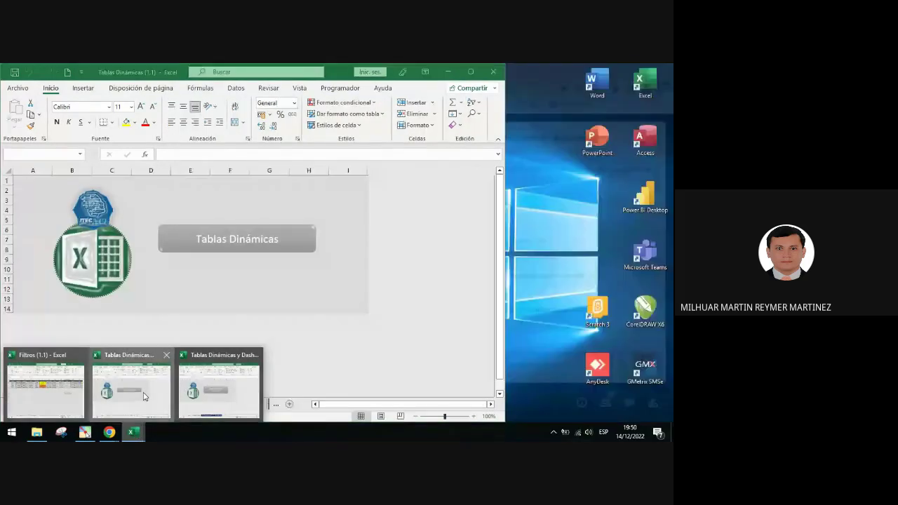
left_click(146, 398)
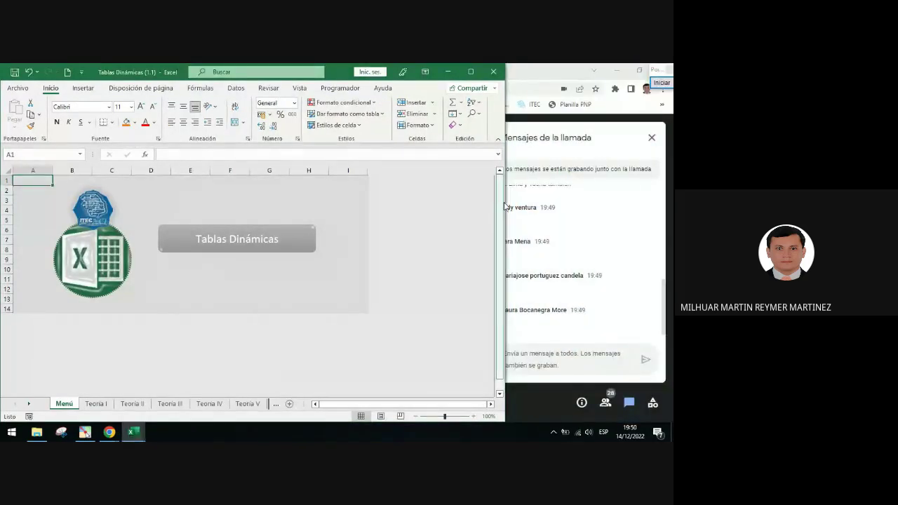
left_click_drag(507, 202, 499, 203)
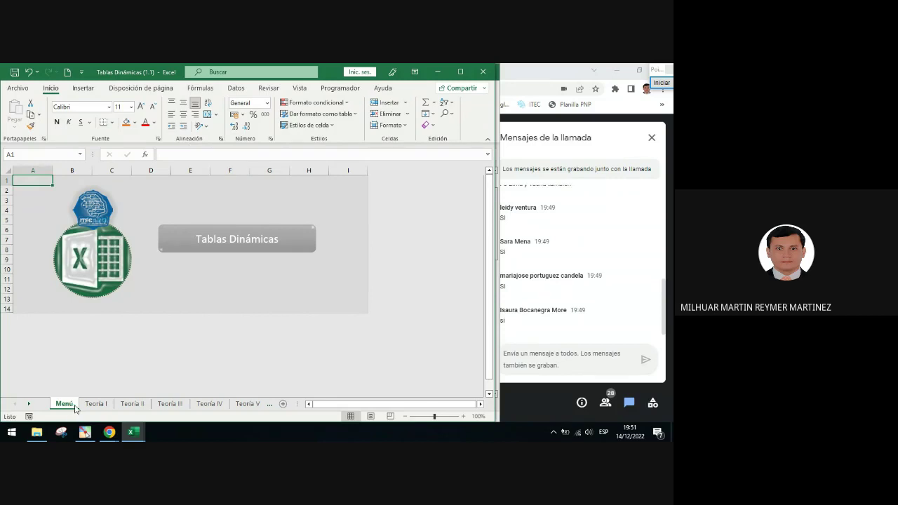
left_click(261, 248)
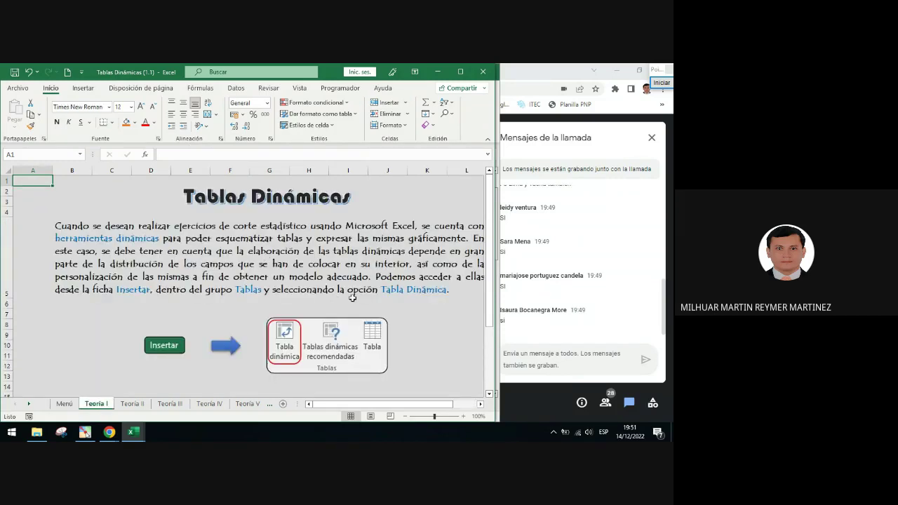
Circle "herramientas dinámicas" in orange and underline "personalización de las mismas a fin de obtener un modelo adecuado" with a straight green line.
left_click(481, 404)
left_click(661, 83)
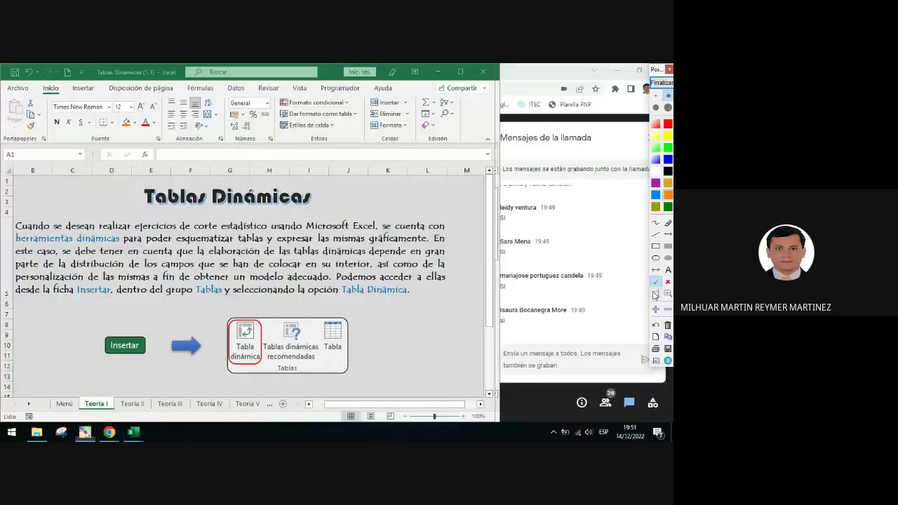
left_click(655, 257)
left_click_drag(13, 230, 125, 249)
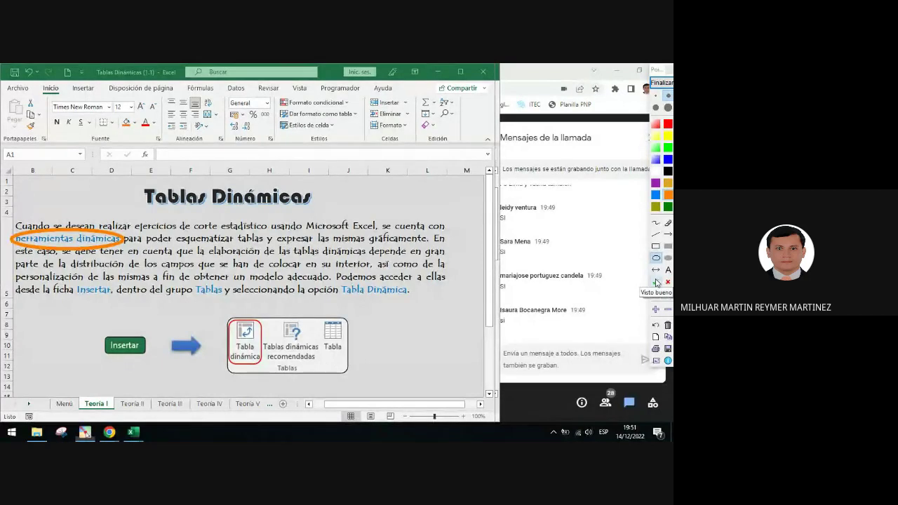
left_click(656, 235)
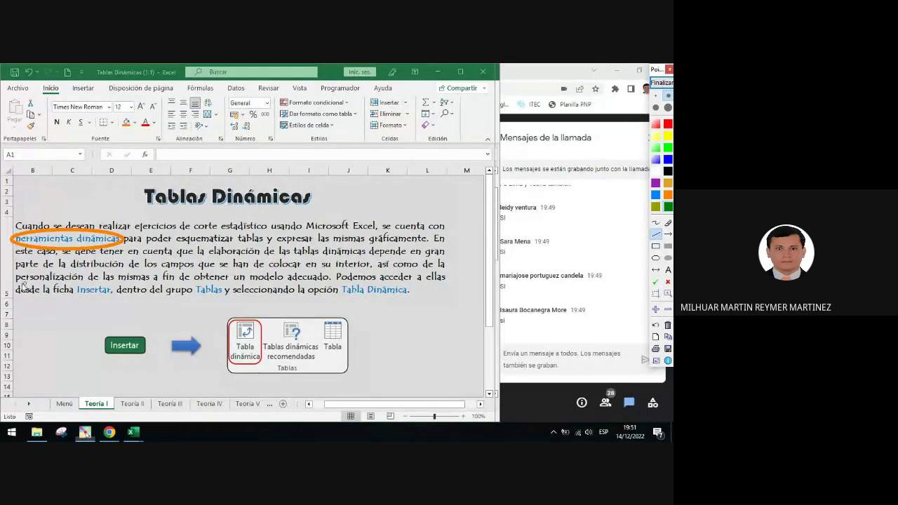
left_click_drag(17, 282, 334, 283)
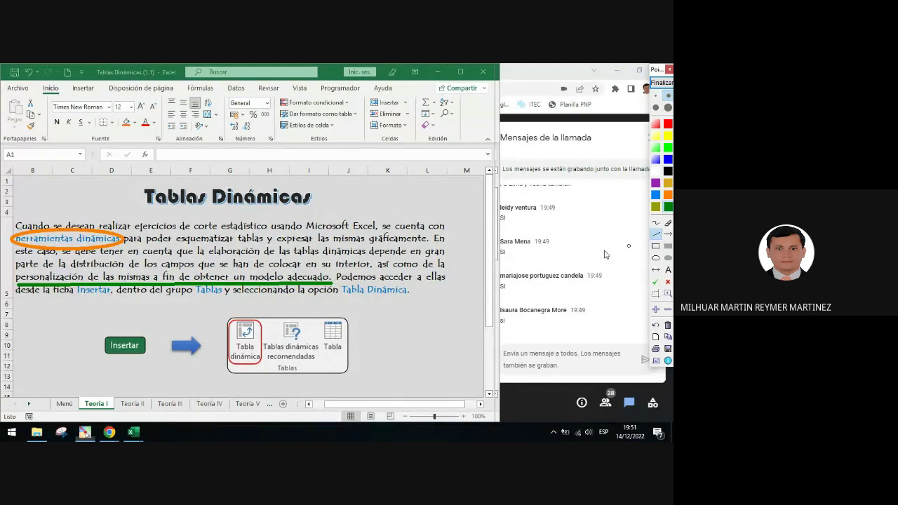
Place green check marks above Insertar and beside the Tablas group label, draw a green arrow from "Tablas" to that group, and end the annotation.
left_click(656, 281)
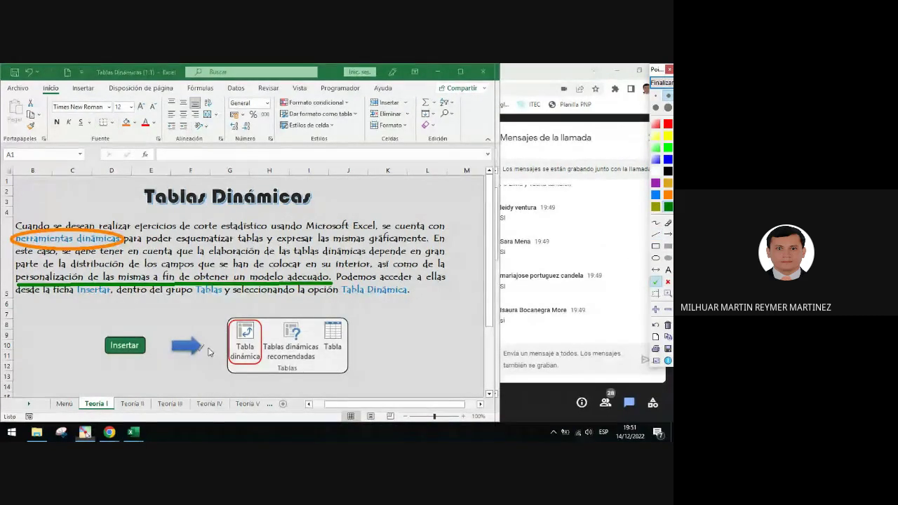
left_click(129, 329)
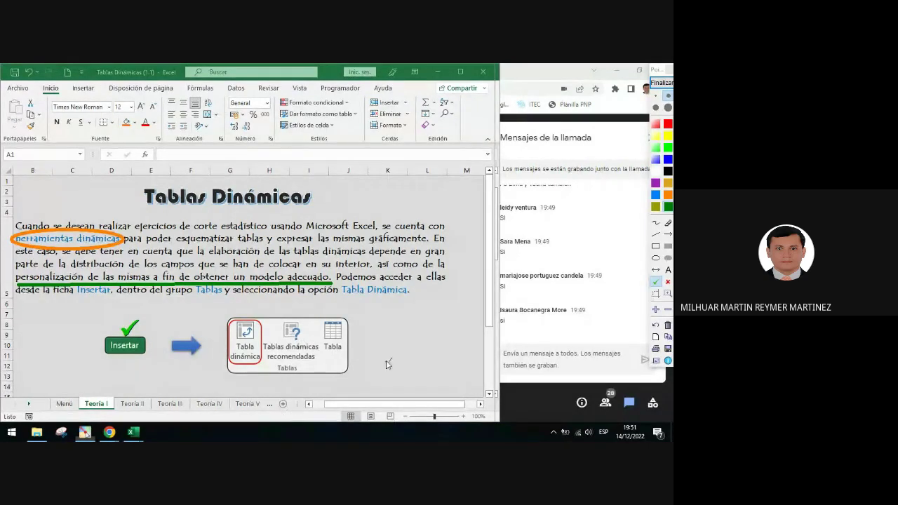
left_click(307, 371)
left_click(668, 235)
left_click_drag(208, 298, 226, 323)
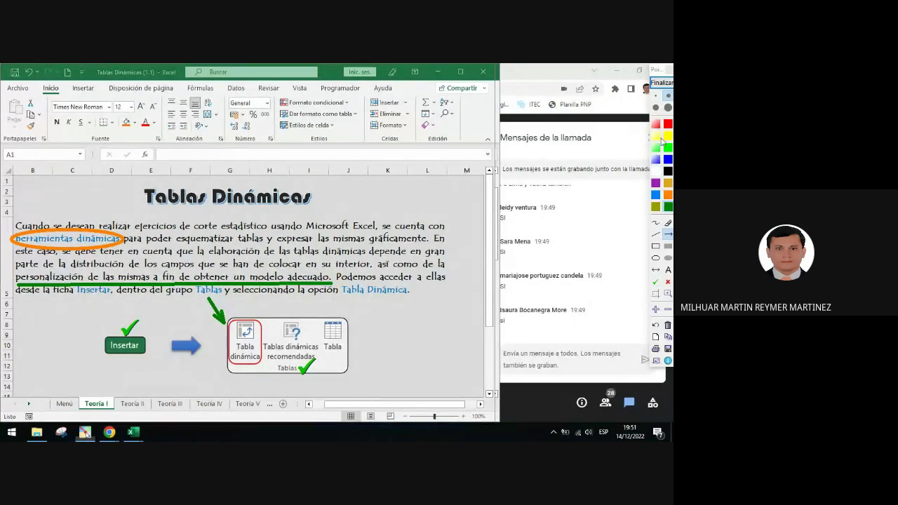
left_click(661, 84)
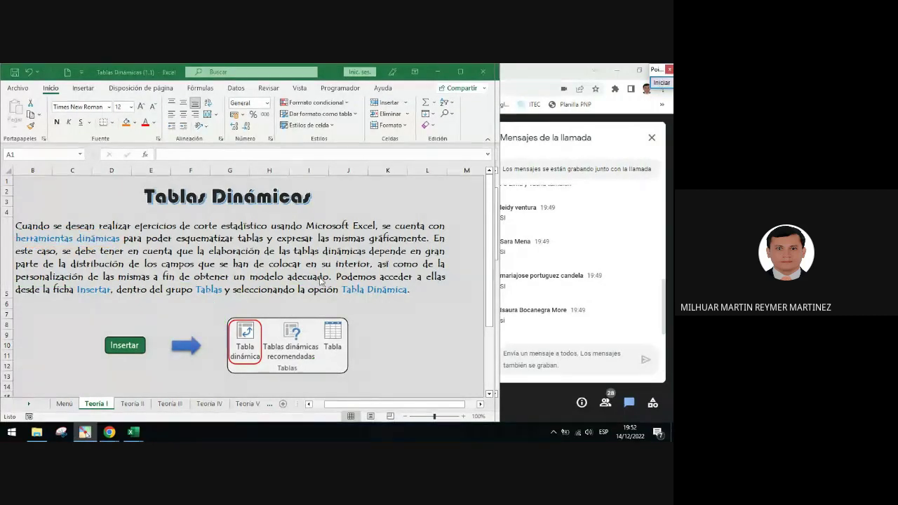
Place green check marks above the sample pivot table and the chart further down the Teoría I sheet, and end the annotation.
scroll(320, 281, "down", 2)
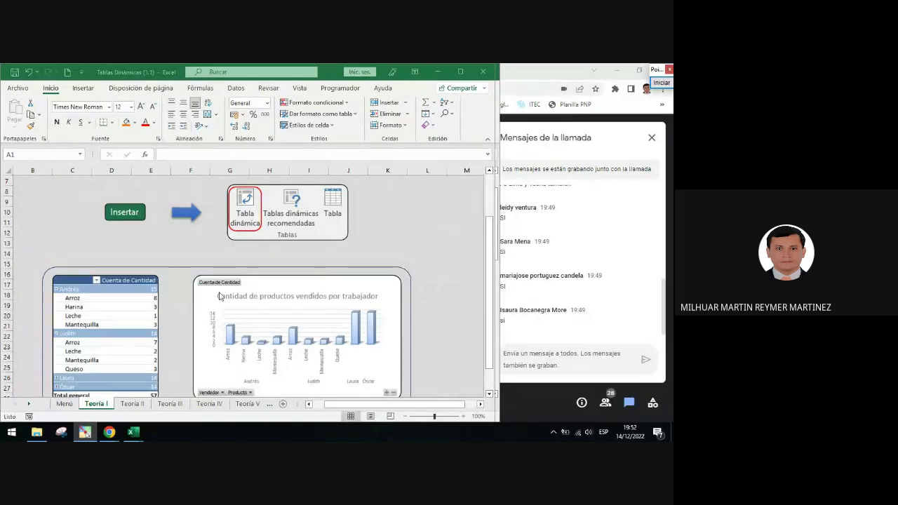
scroll(222, 298, "down", 2)
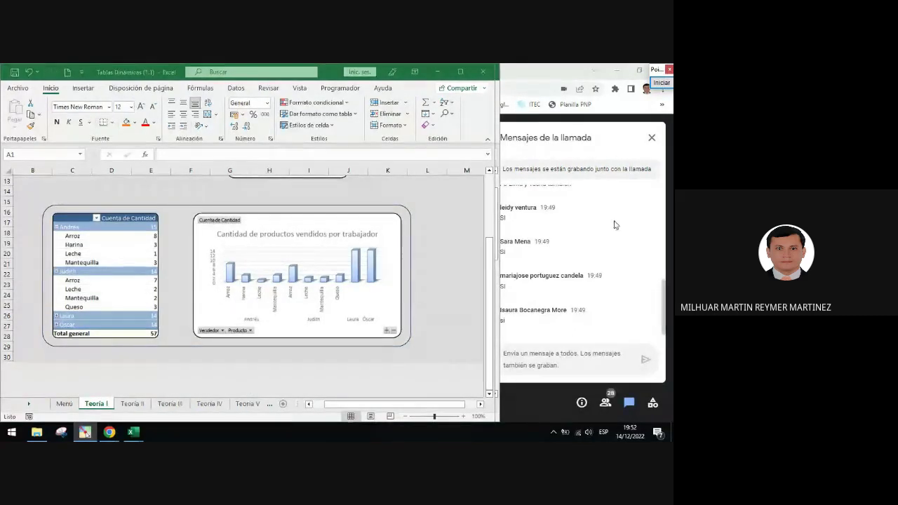
left_click(668, 88)
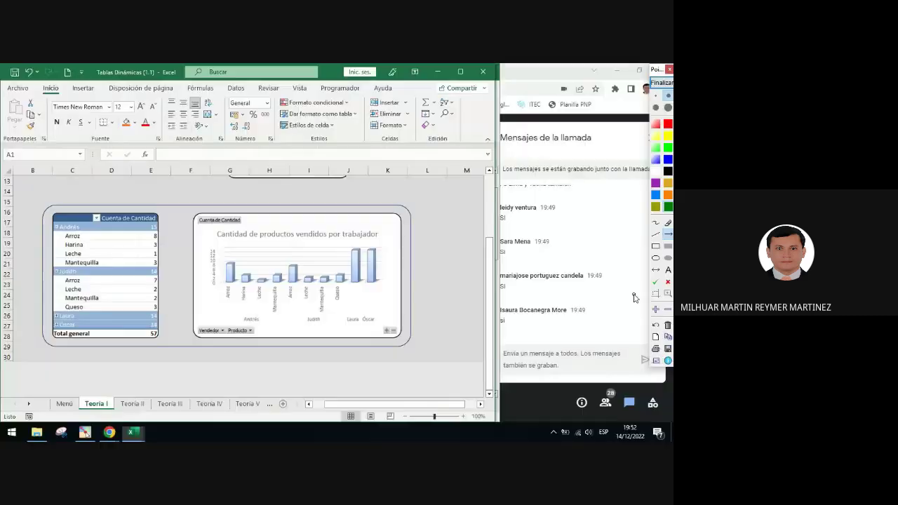
left_click(114, 211)
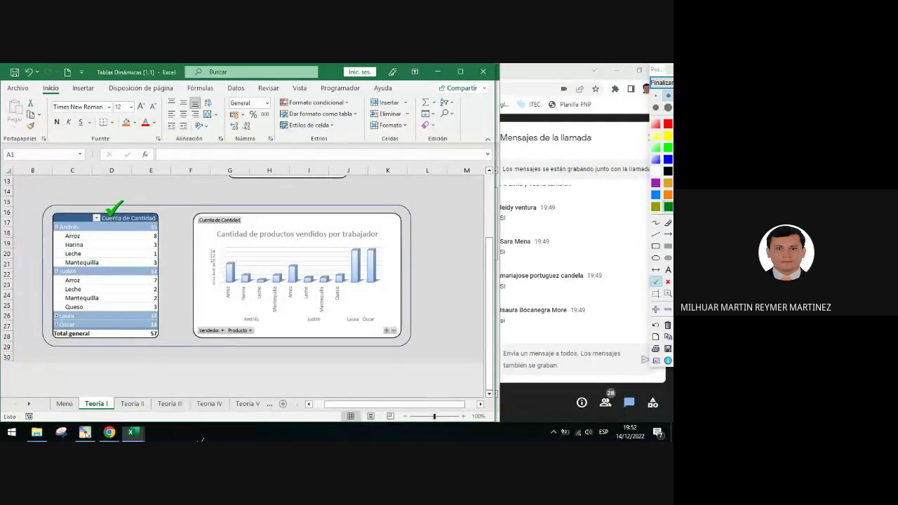
left_click(376, 205)
left_click(669, 82)
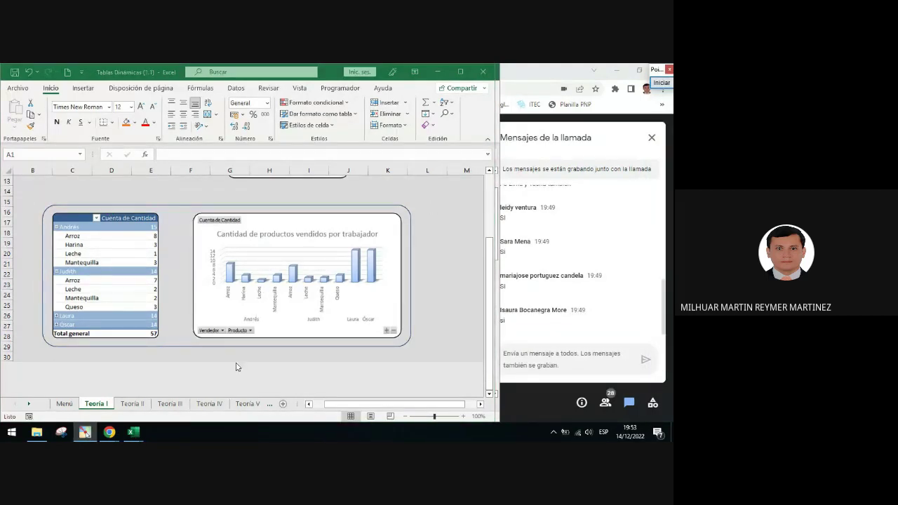
On the Teoría II sheet, check-mark the header row of image 1, frame its data rows with an orange rectangle, and end the annotation.
left_click(132, 404)
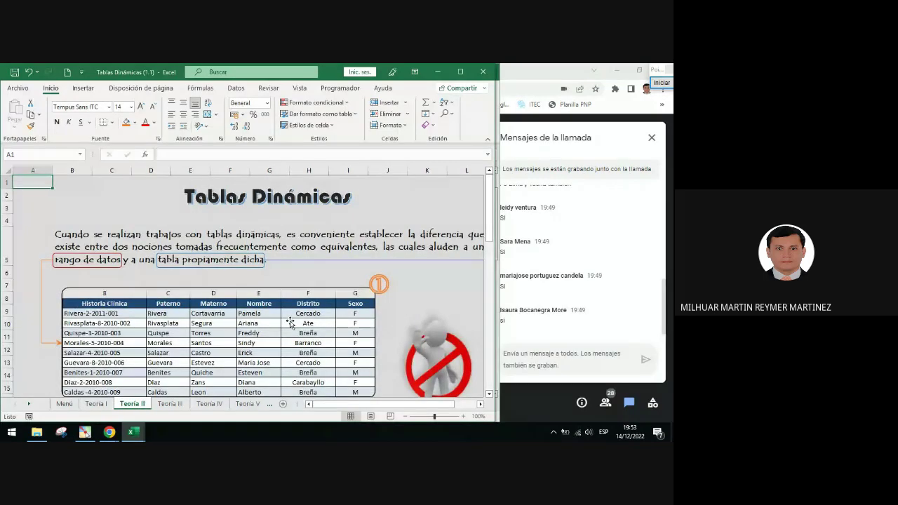
scroll(338, 318, "down", 2)
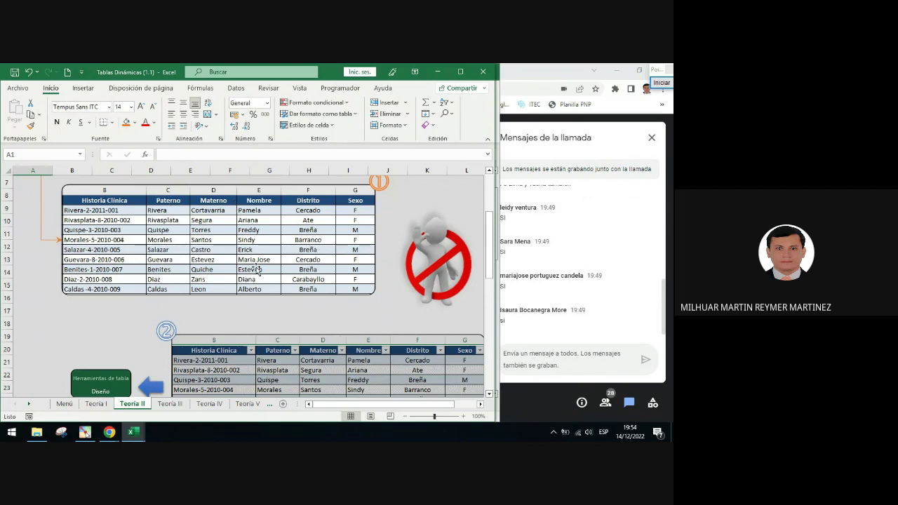
scroll(308, 253, "up", 2)
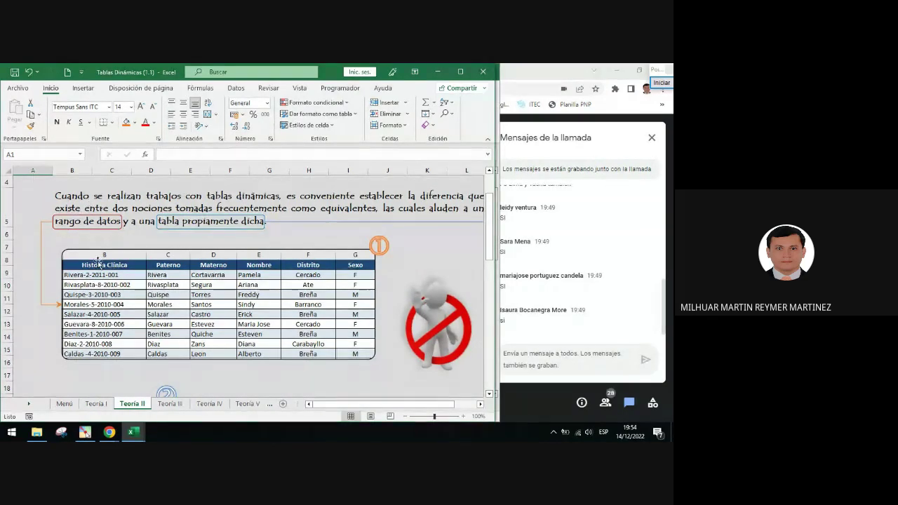
left_click(661, 82)
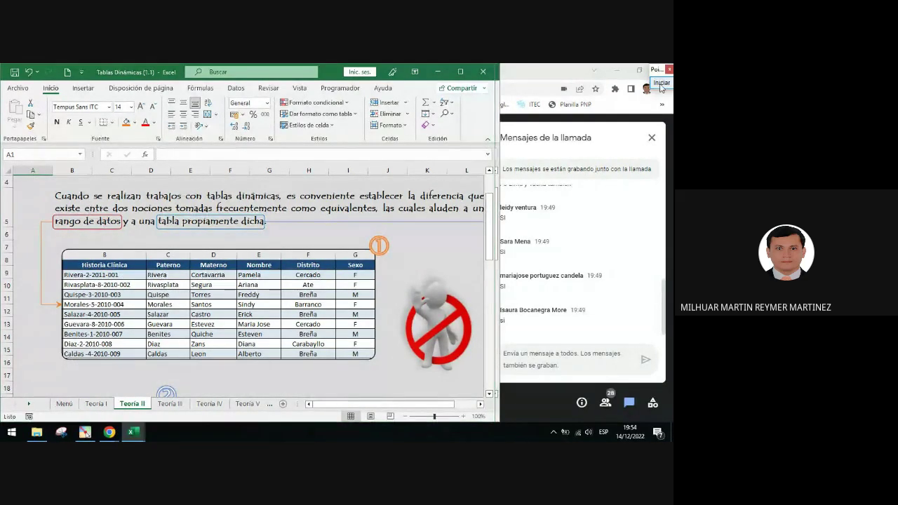
left_click(341, 261)
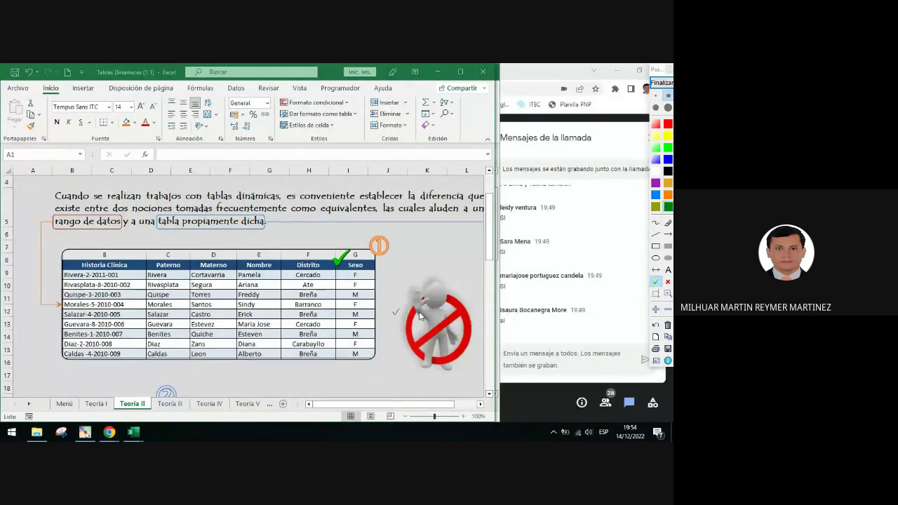
left_click(656, 246)
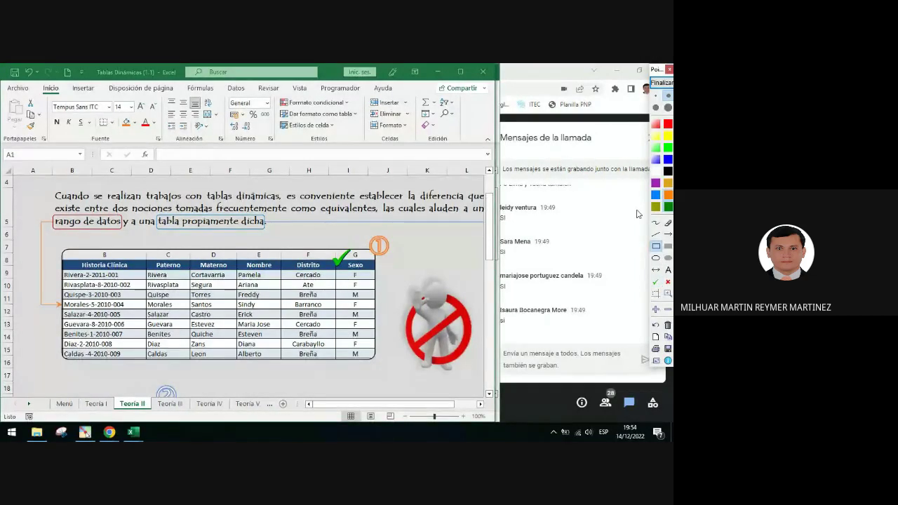
left_click_drag(62, 270, 375, 362)
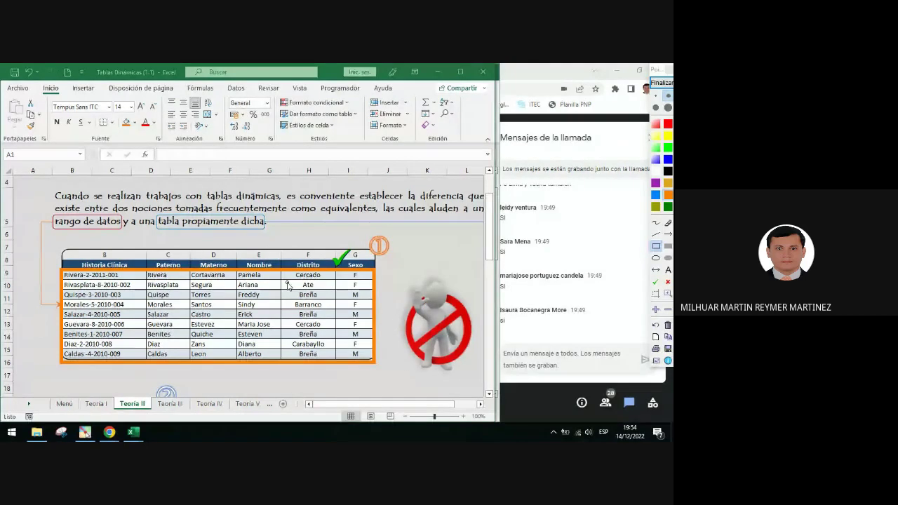
left_click(662, 82)
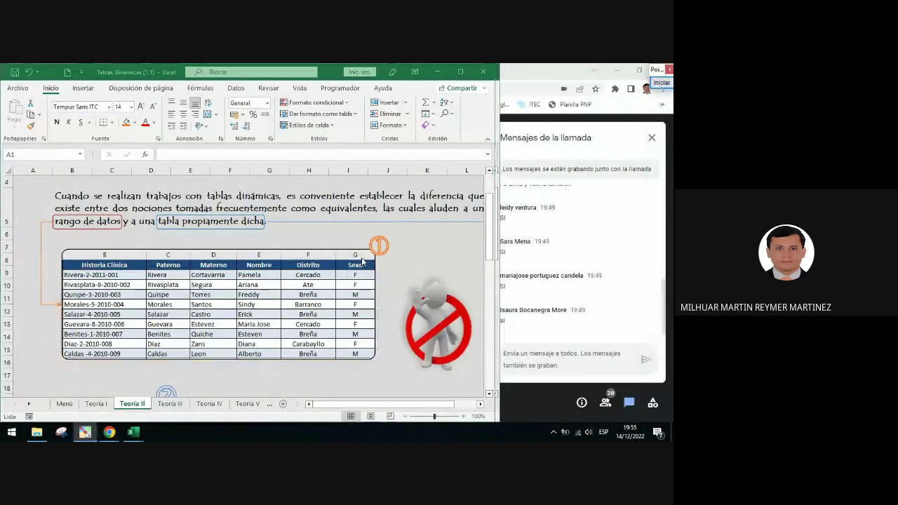
Circle the header drop-downs of image 2 in orange, draw an arrow from them to the Herramientas de tabla Diseño box, and end the annotation.
scroll(362, 261, "down", 3)
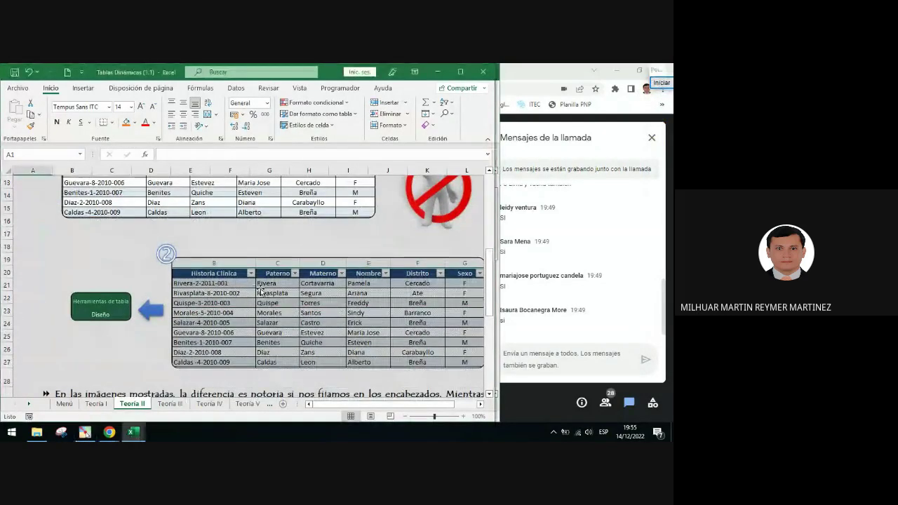
left_click(248, 271)
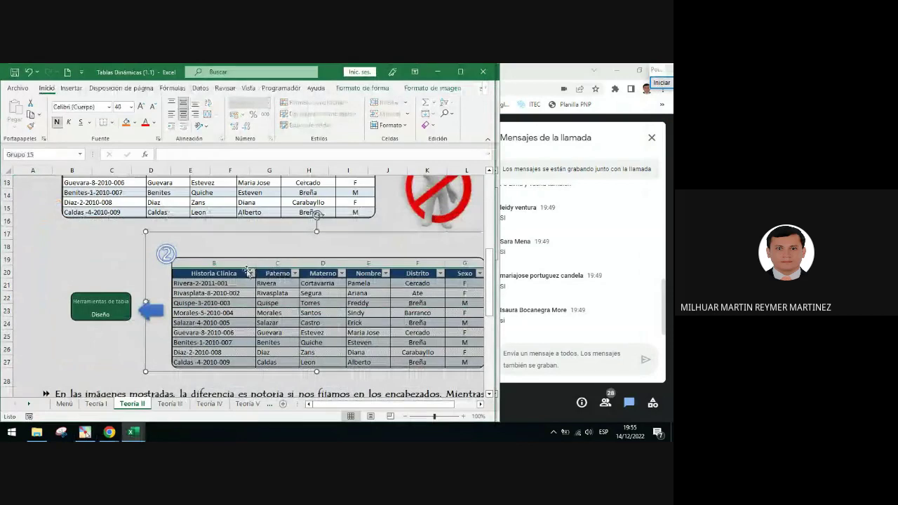
left_click(662, 82)
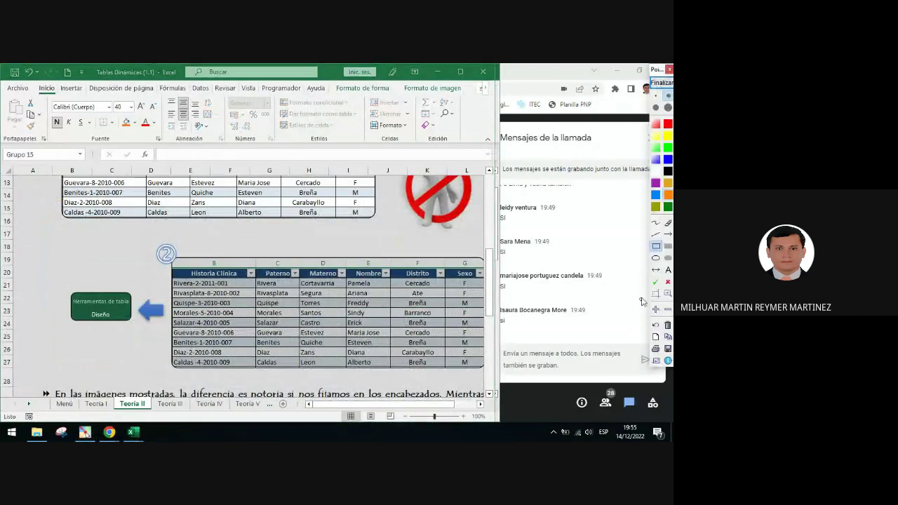
left_click(656, 259)
mouse_move(229, 261)
left_mouse_down()
mouse_move(349, 298)
mouse_move(495, 282)
left_mouse_up()
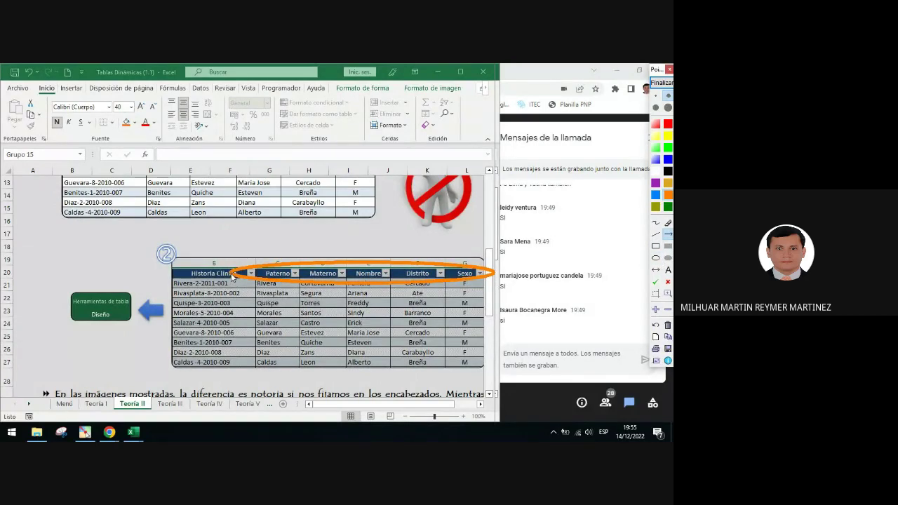
left_click_drag(172, 284, 130, 295)
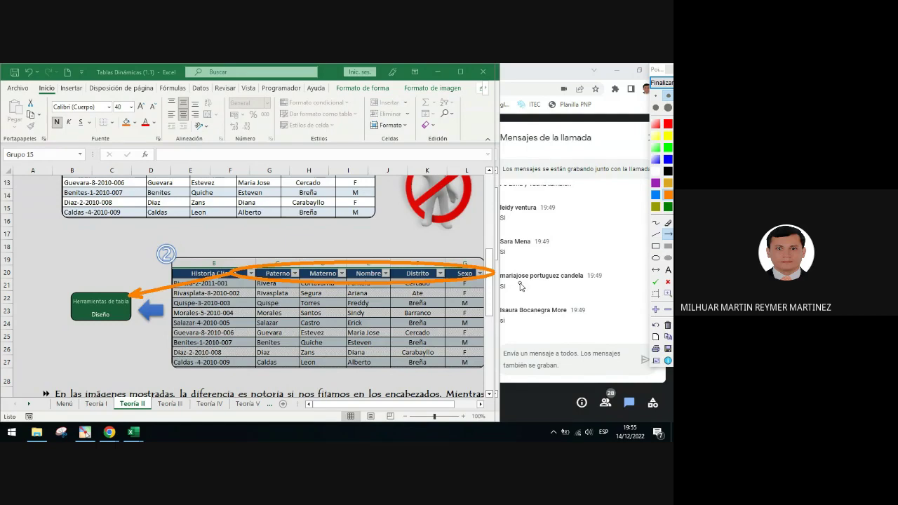
left_click(661, 82)
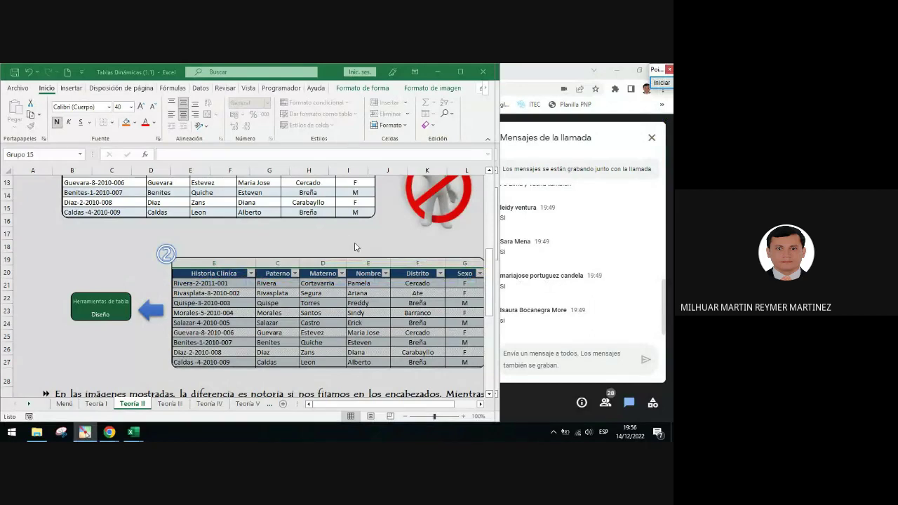
Review the closing notes of Teoría II, open the Teoría III sheet, mark its steps 1 and 2 with green check marks, and end the annotation.
scroll(354, 247, "down", 4)
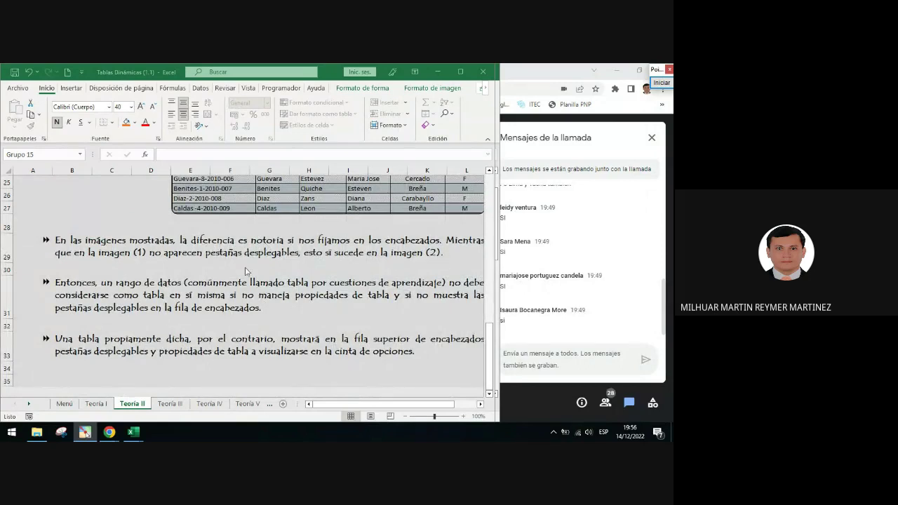
left_click(174, 407)
left_click(171, 404)
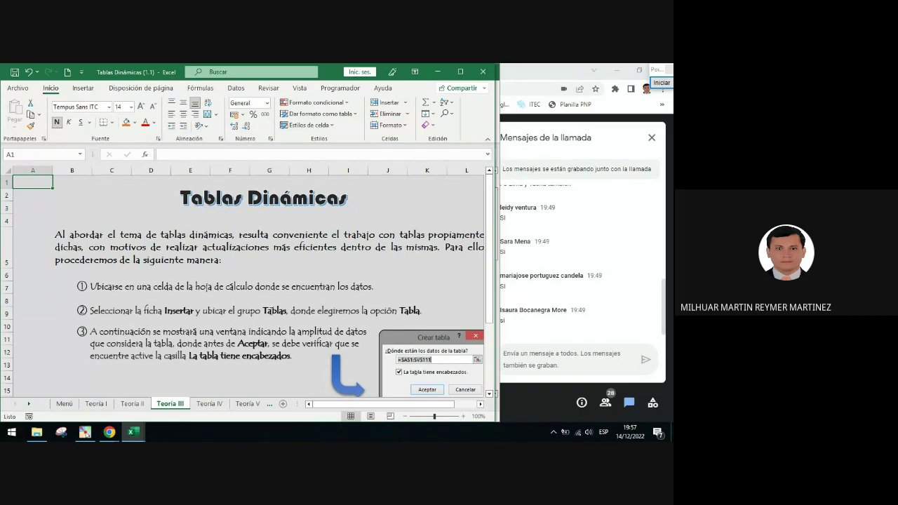
left_click(663, 84)
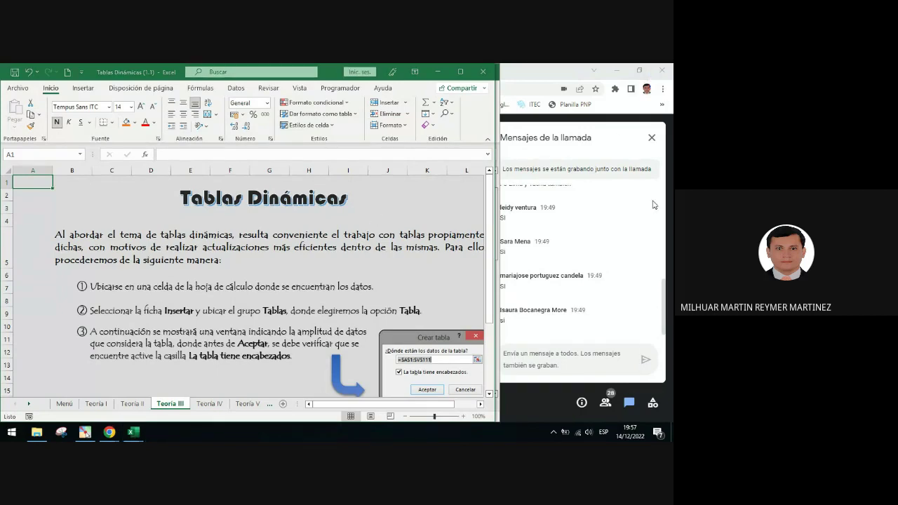
left_click(78, 287)
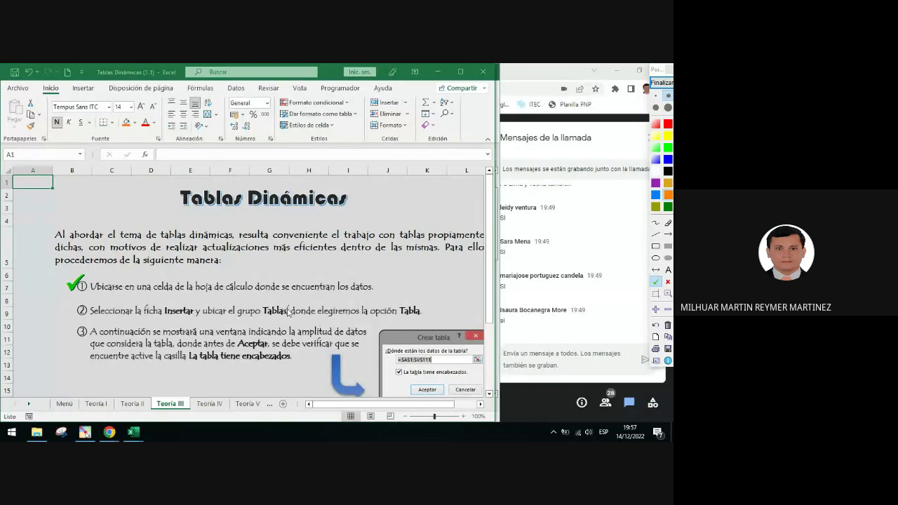
left_click(74, 310)
left_click(661, 82)
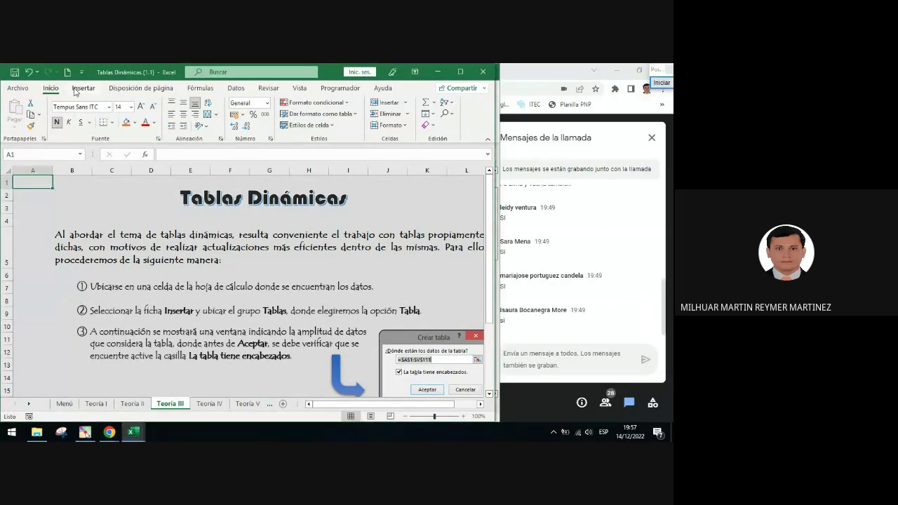
Show where the Tabla command is found among the Insertar options and close the list without inserting anything.
left_click(77, 90)
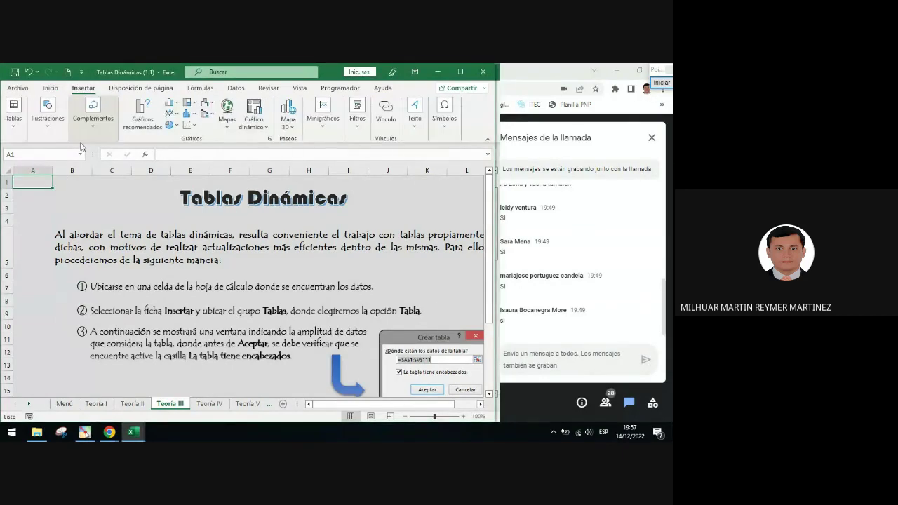
left_click(16, 124)
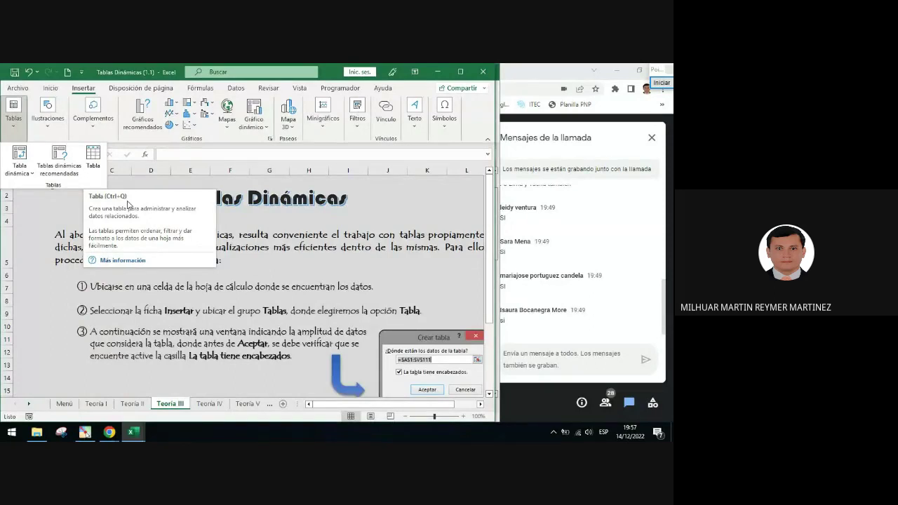
key("Escape")
On the Teoría III sheet, circle the data range shown in step 3's Crear tabla image in green.
scroll(259, 259, "down", 3)
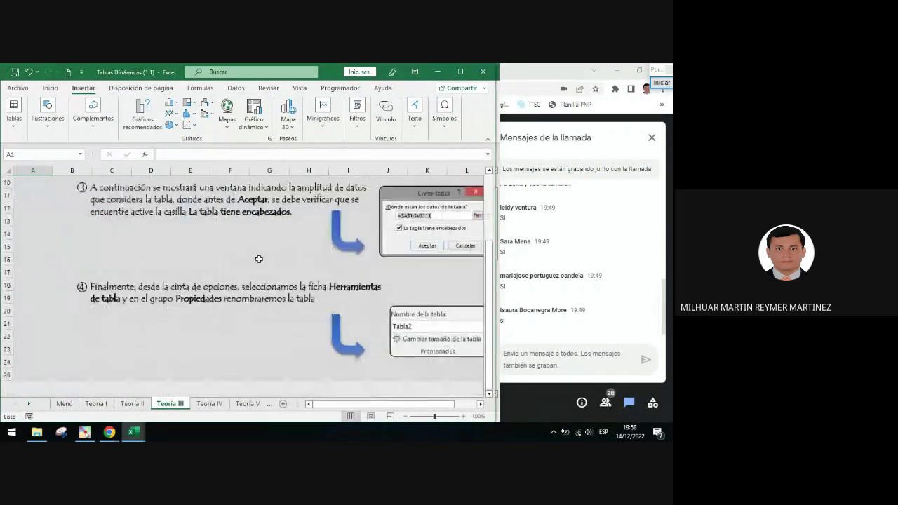
left_click(480, 404)
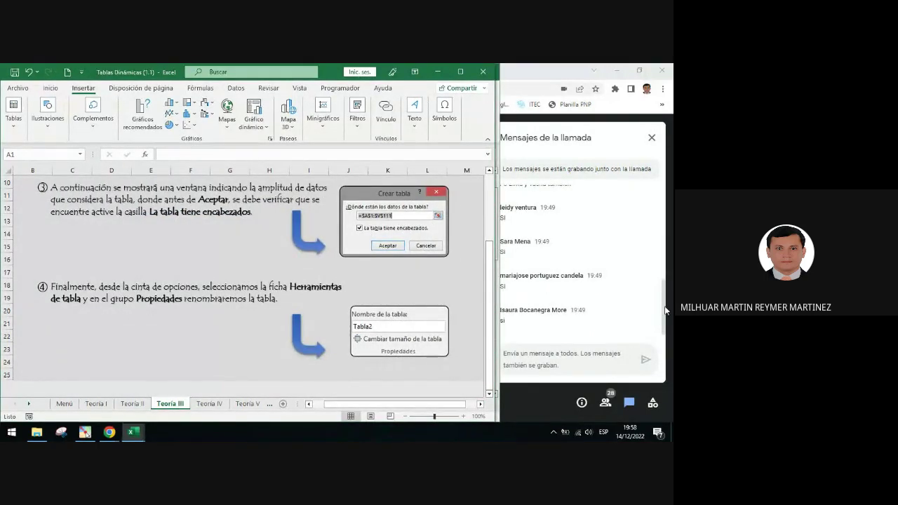
mouse_move(670, 309)
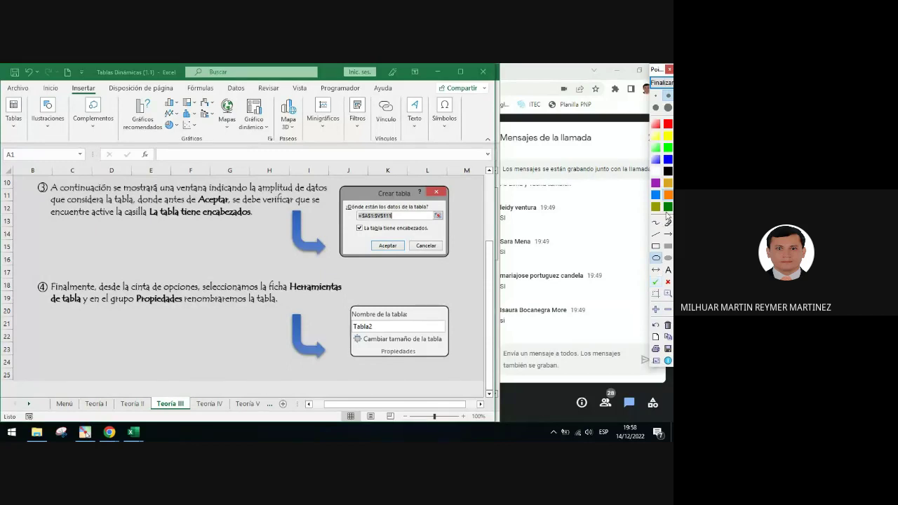
mouse_move(357, 208)
left_mouse_down()
mouse_move(363, 225)
mouse_move(391, 222)
mouse_move(393, 209)
mouse_move(358, 209)
left_mouse_up()
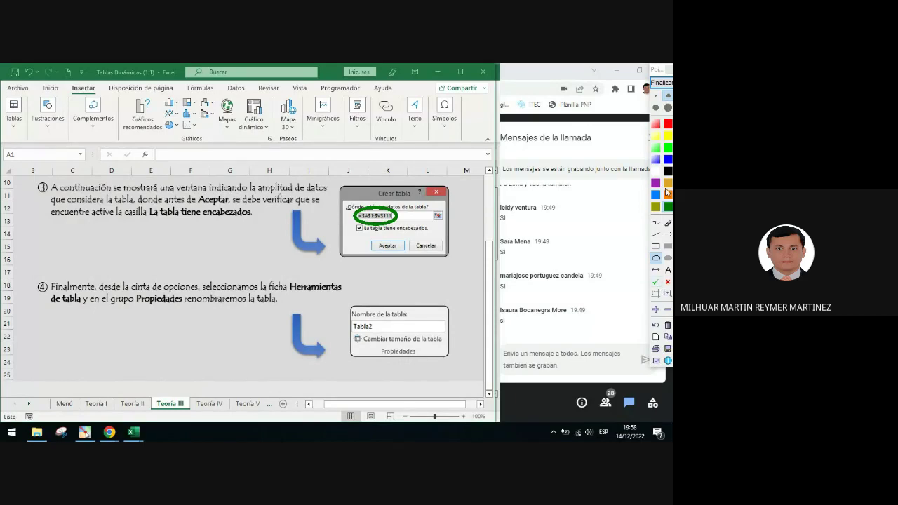
Underline La tabla tiene encabezados in orange in the Crear tabla image and place a green check mark over its checkbox.
left_click(656, 235)
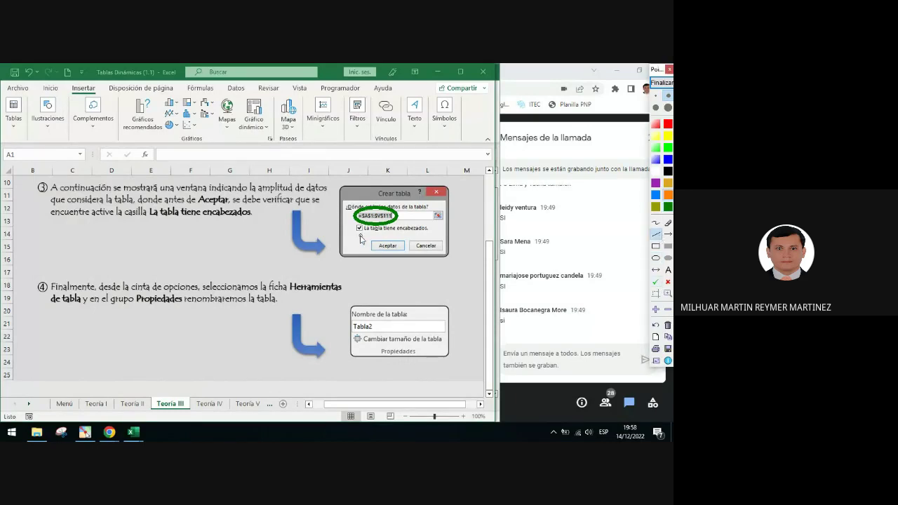
mouse_move(360, 235)
left_mouse_down()
mouse_move(436, 234)
mouse_move(428, 235)
left_mouse_up()
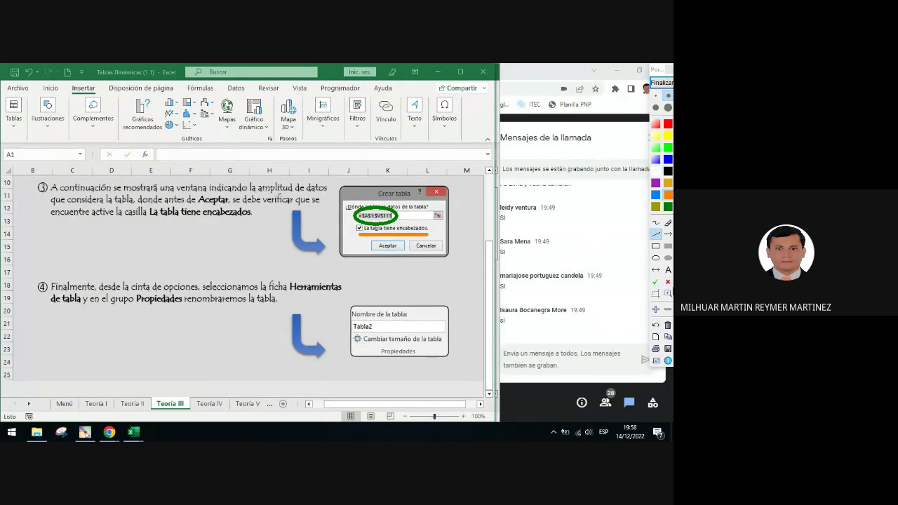
left_click(656, 282)
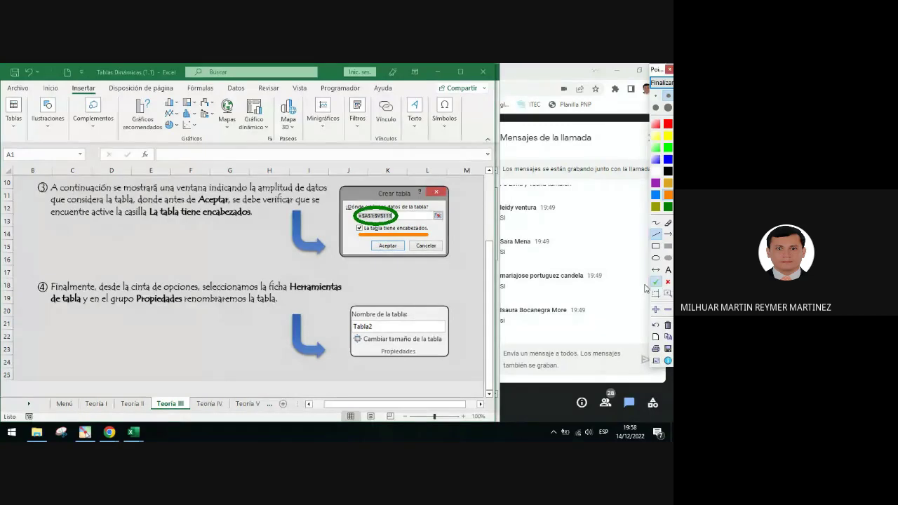
left_click(360, 226)
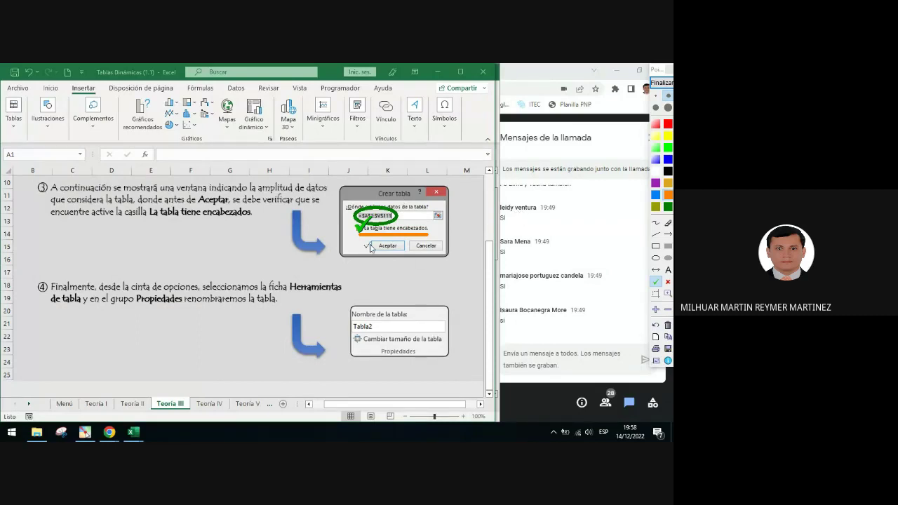
Draw an orange arrow to the table name in step 4's image, write TBL_nombre in purple below it, and end the annotation.
left_click(668, 234)
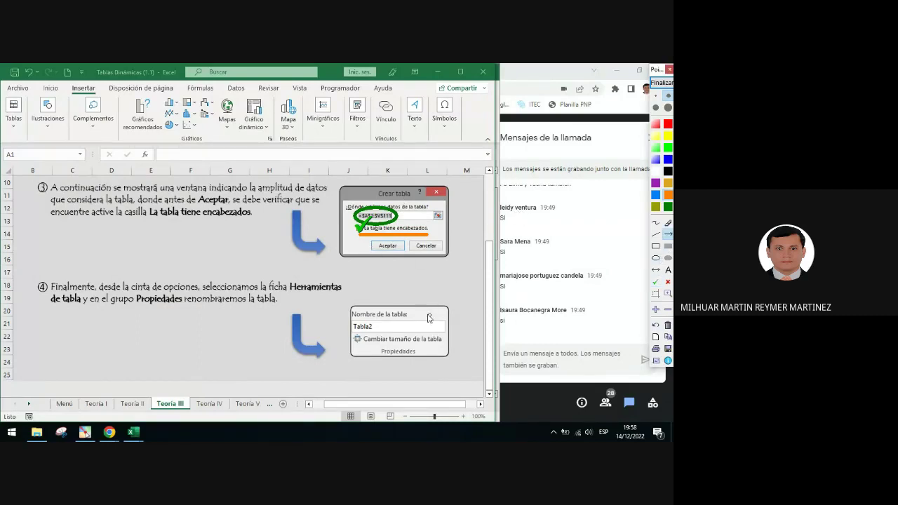
left_click_drag(433, 284, 391, 321)
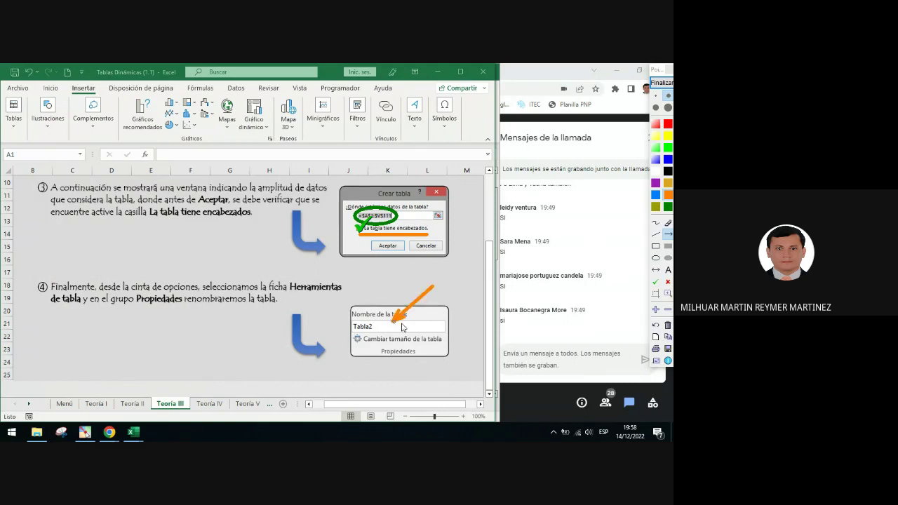
left_click(668, 270)
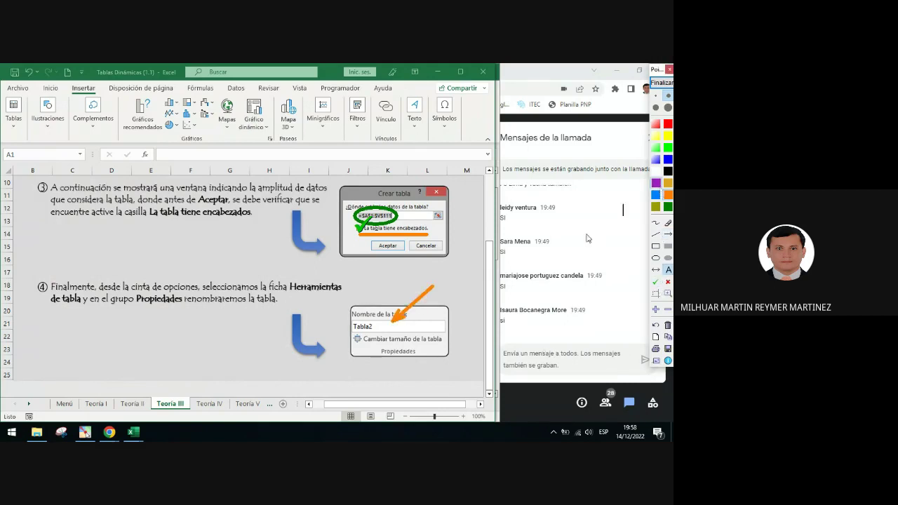
left_click(325, 369)
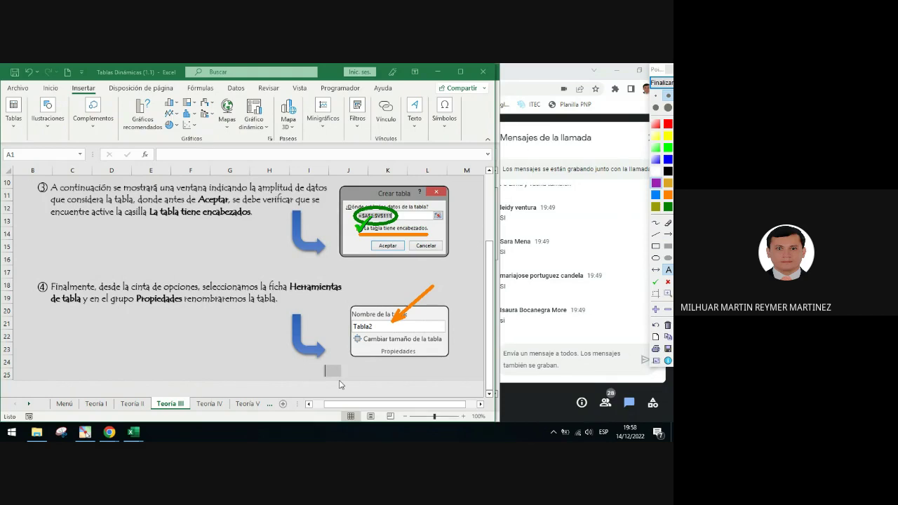
type("TBL_")
type("nombre")
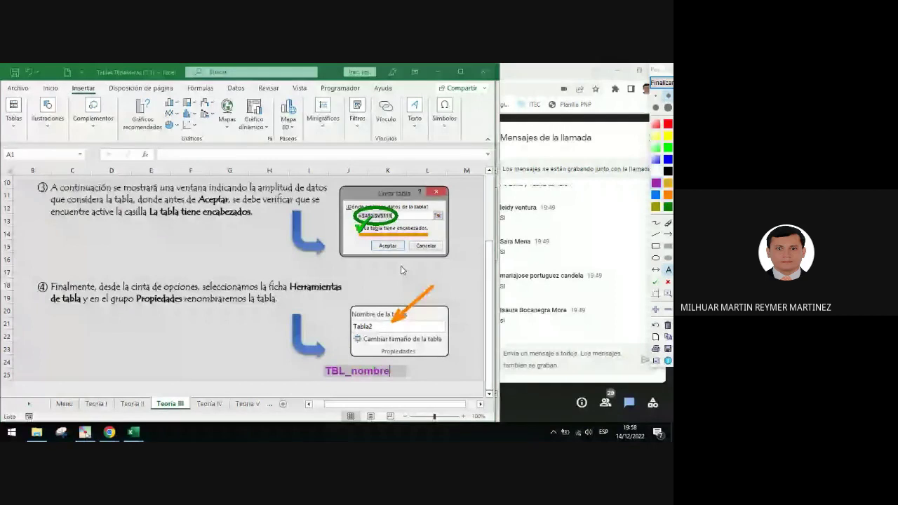
left_click(666, 86)
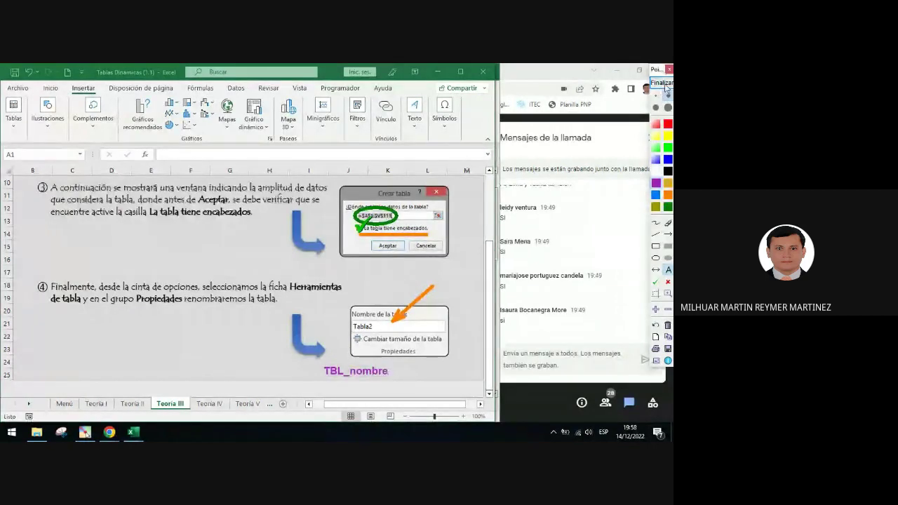
Open the BD Ejemplo de Introducción sheet.
left_click(28, 405)
left_click(29, 405)
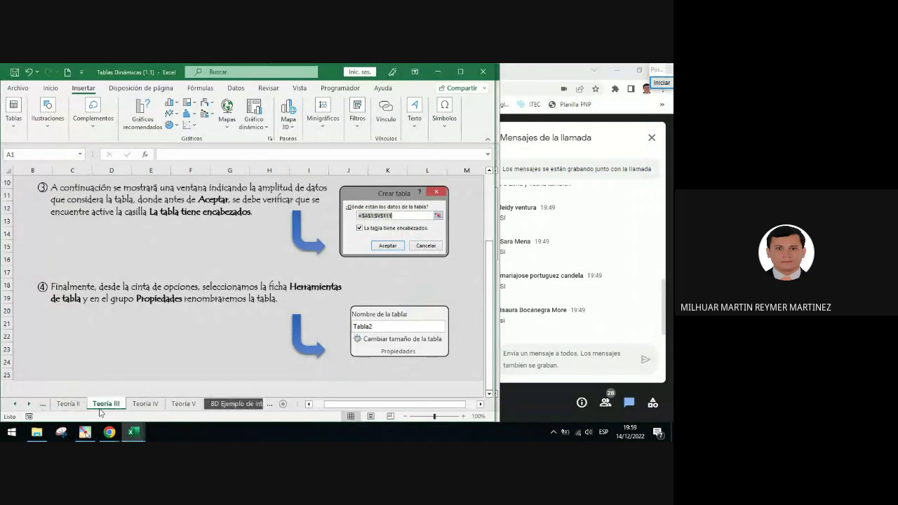
left_click(40, 405)
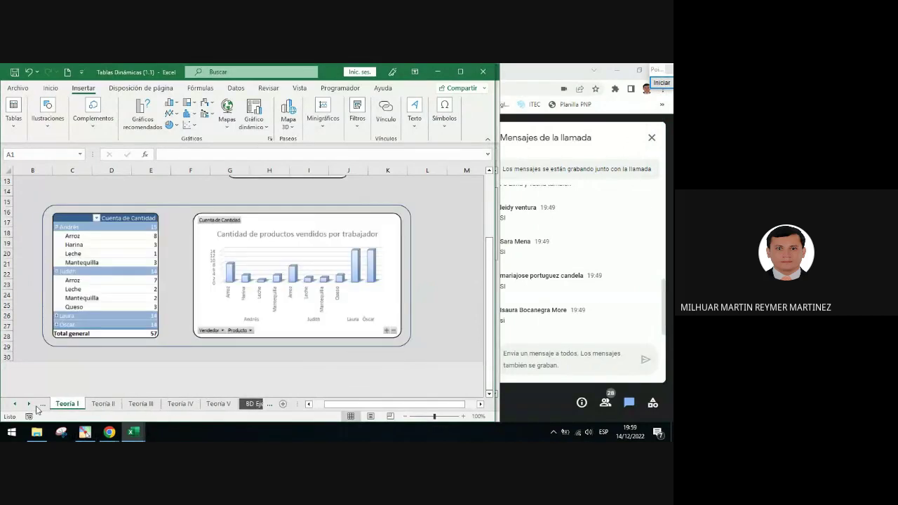
left_click(28, 405)
left_click(29, 405)
left_click(29, 405)
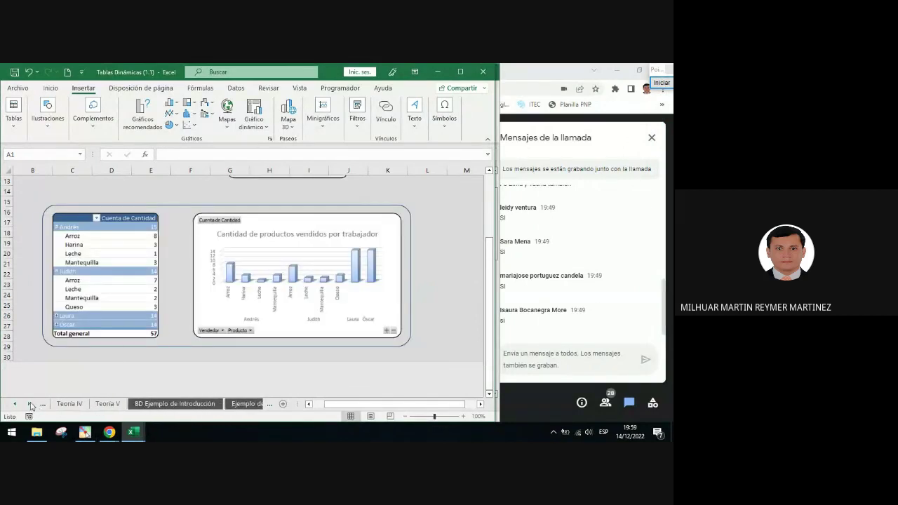
left_click(29, 405)
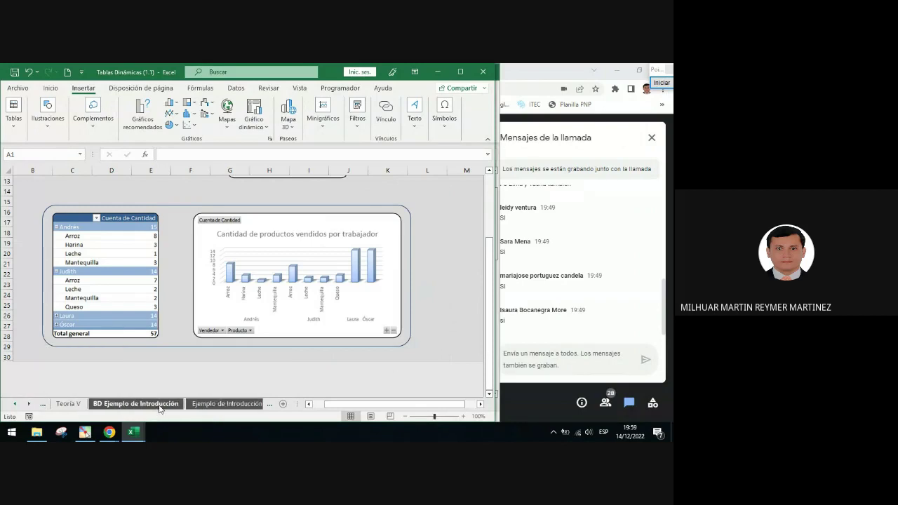
left_click(129, 407)
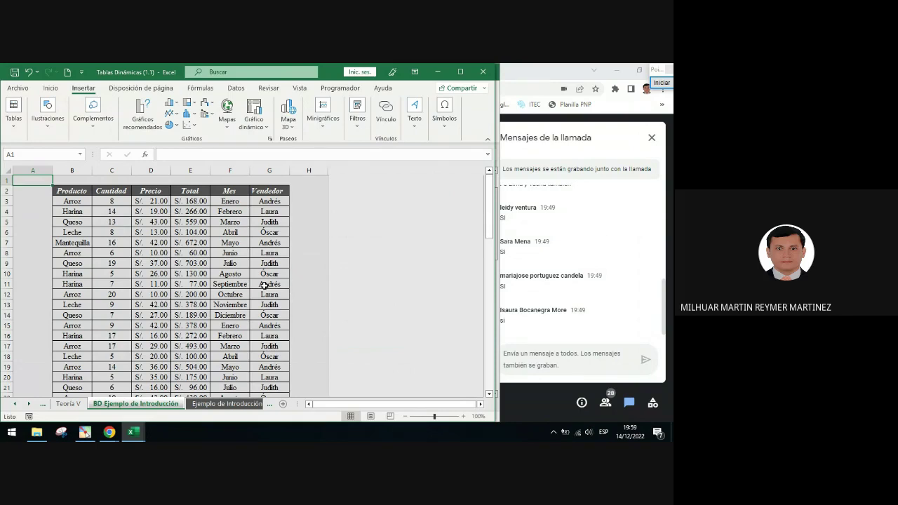
Examine the product sales data down to its last row, then point out its headers and select B2:G9.
left_click(188, 242)
scroll(189, 240, "down", 2)
scroll(189, 241, "down", 13)
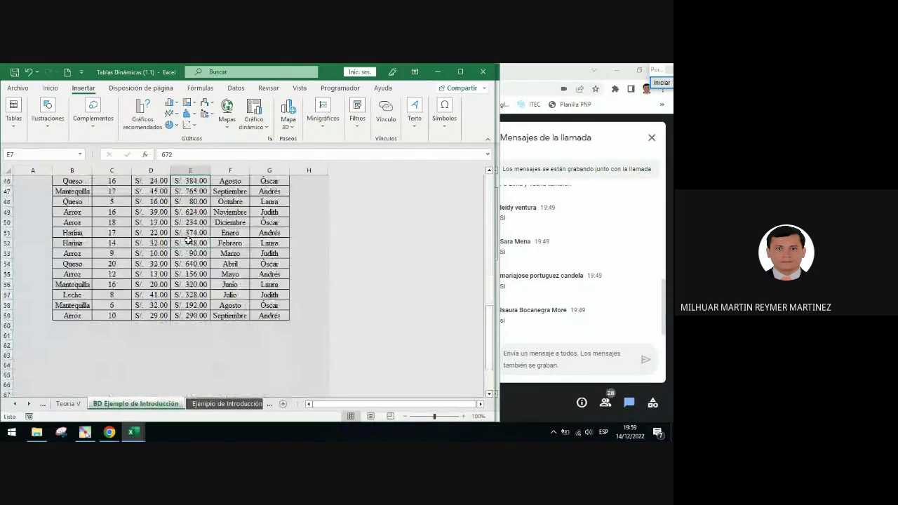
scroll(189, 242, "up", 15)
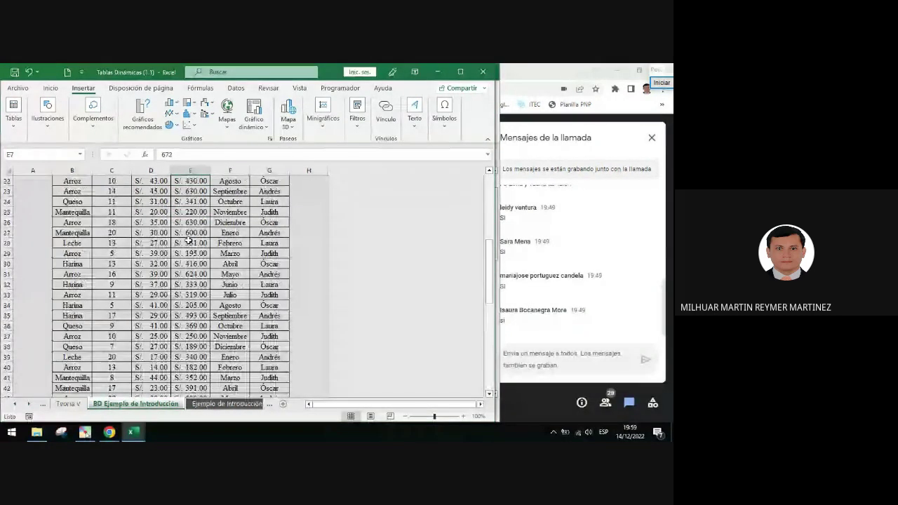
scroll(188, 241, "down", 2)
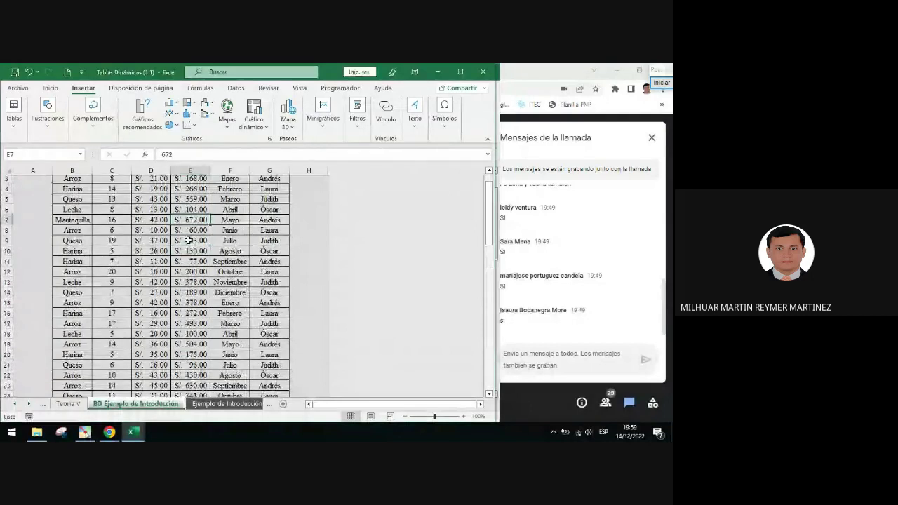
scroll(189, 241, "up", 2)
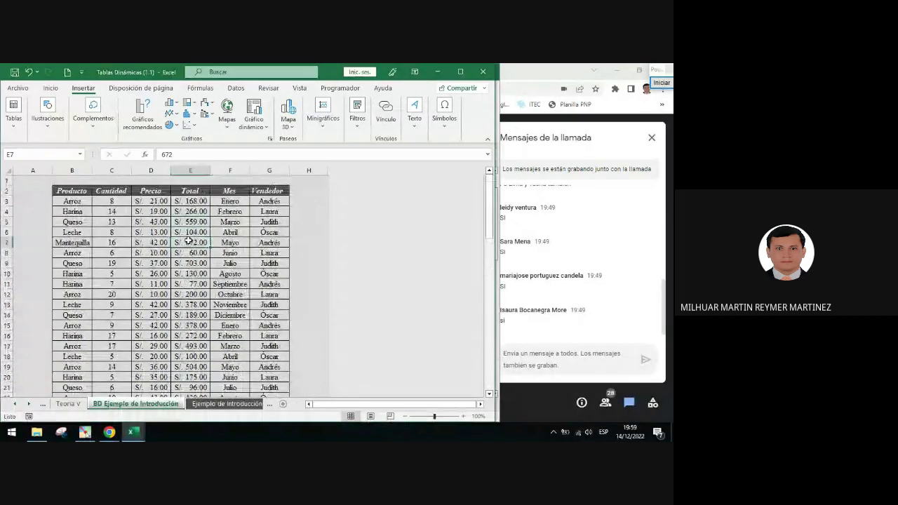
left_click(155, 194)
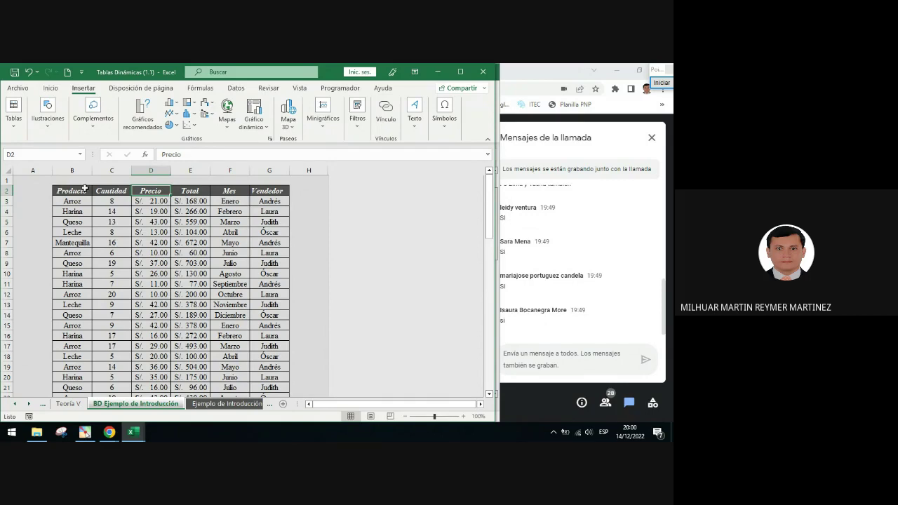
left_click_drag(85, 188, 242, 264)
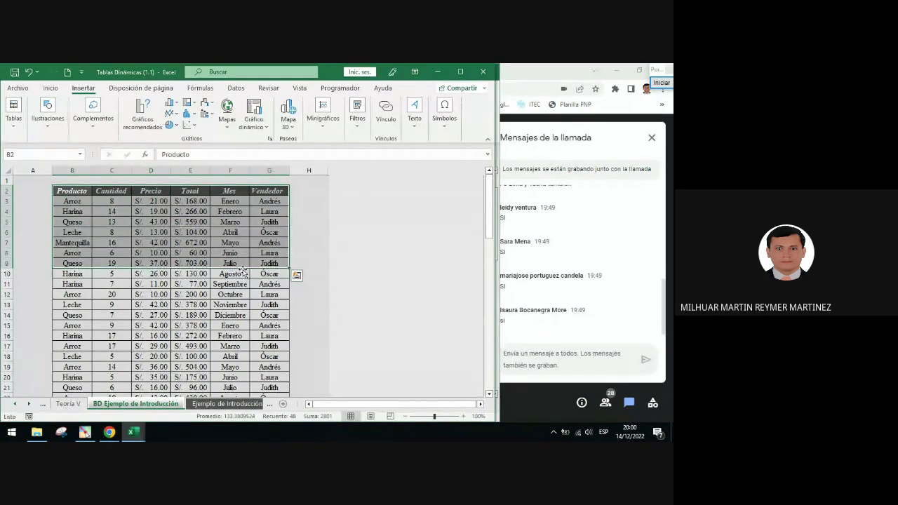
Open the Crear tabla dialog from the Vendedor header cell and move it clear of the data.
left_click(253, 192)
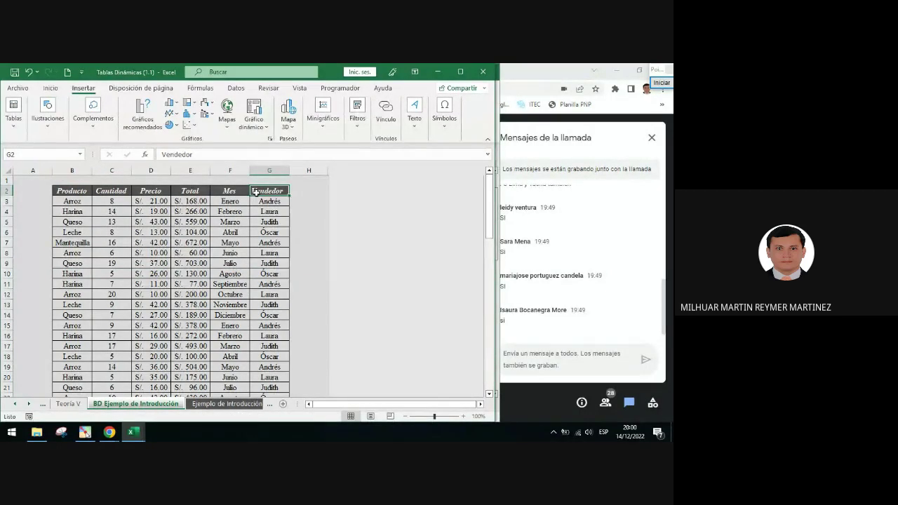
key("ctrl+t")
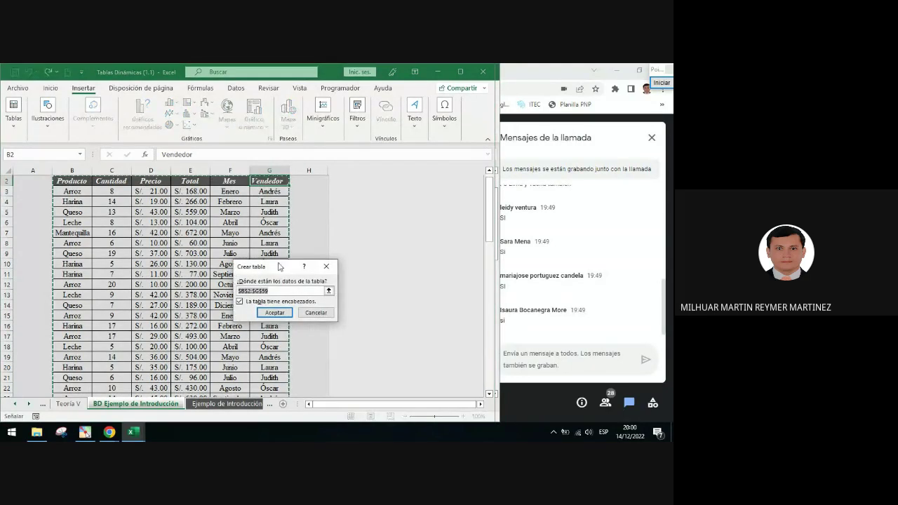
left_click_drag(285, 264, 359, 186)
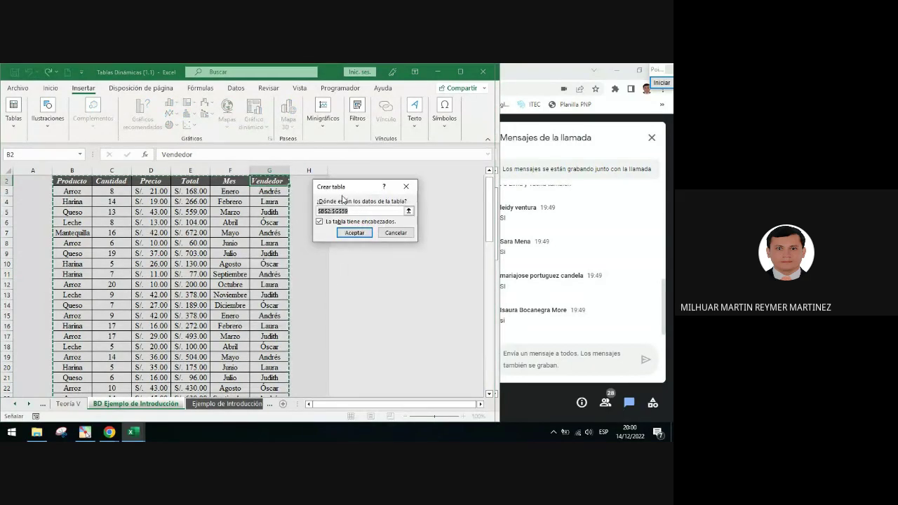
Check-mark the dialog's data range in green, underline La tabla tiene encabezados in red, then end the annotation and cancel the table creation.
left_click(662, 82)
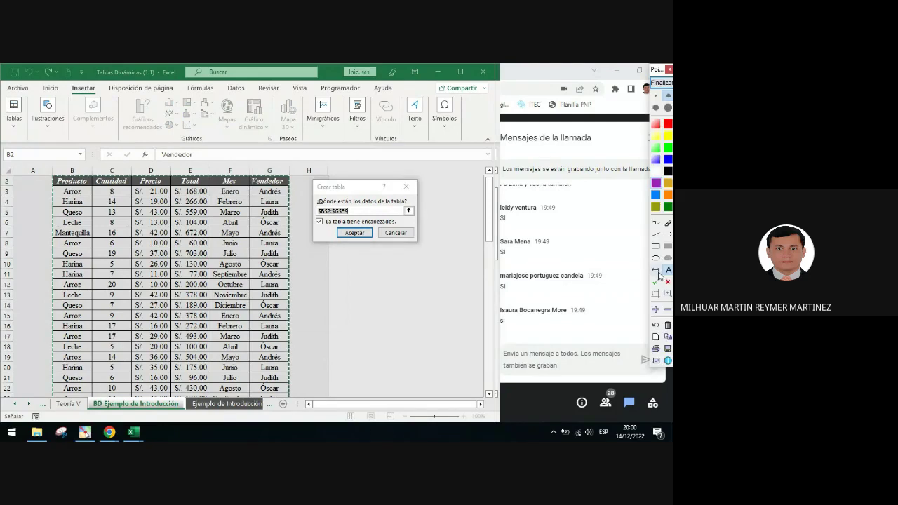
left_click(656, 282)
left_click(359, 206)
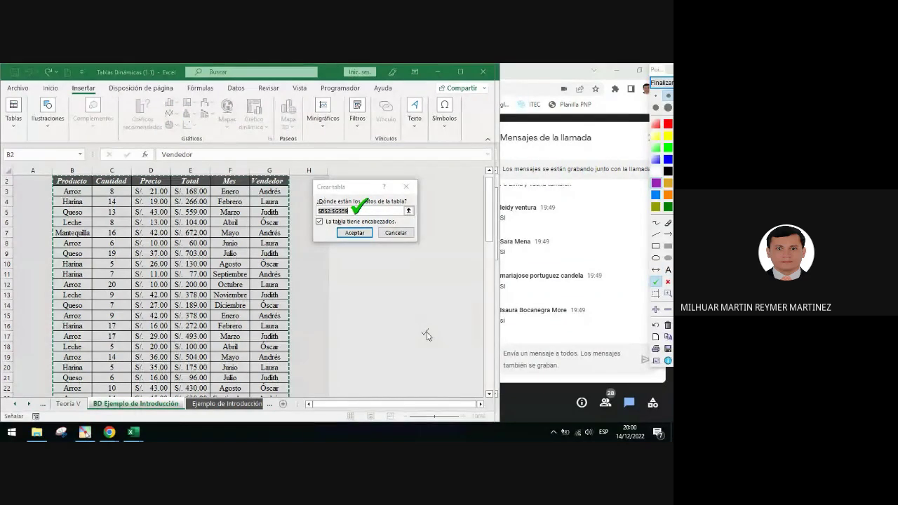
left_click(655, 235)
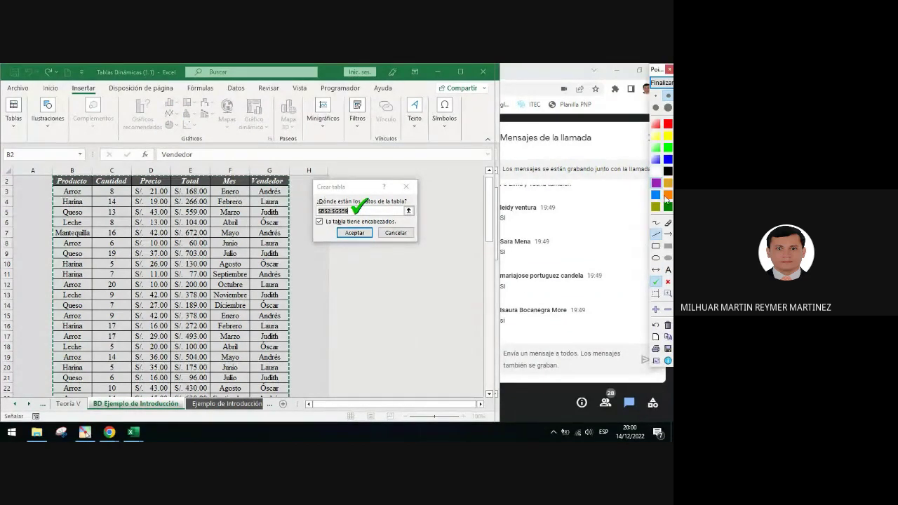
left_click(670, 127)
mouse_move(315, 225)
left_mouse_down()
mouse_move(397, 225)
mouse_move(315, 226)
left_mouse_up()
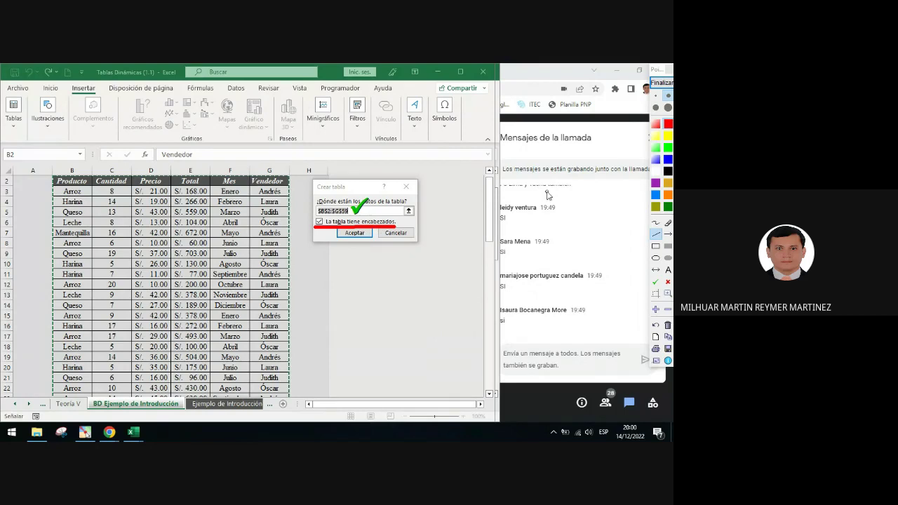
left_click(662, 82)
left_click(396, 233)
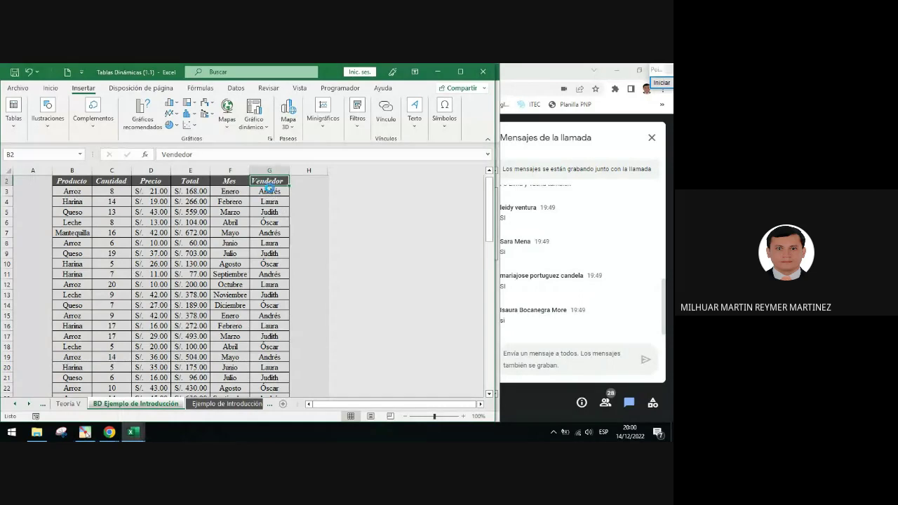
Demonstrate opening Crear tabla from the Vendedor header and from cell G4, closing it each time without creating the table.
key("ctrl+t")
key("Escape")
left_click(272, 201)
key("ctrl+t")
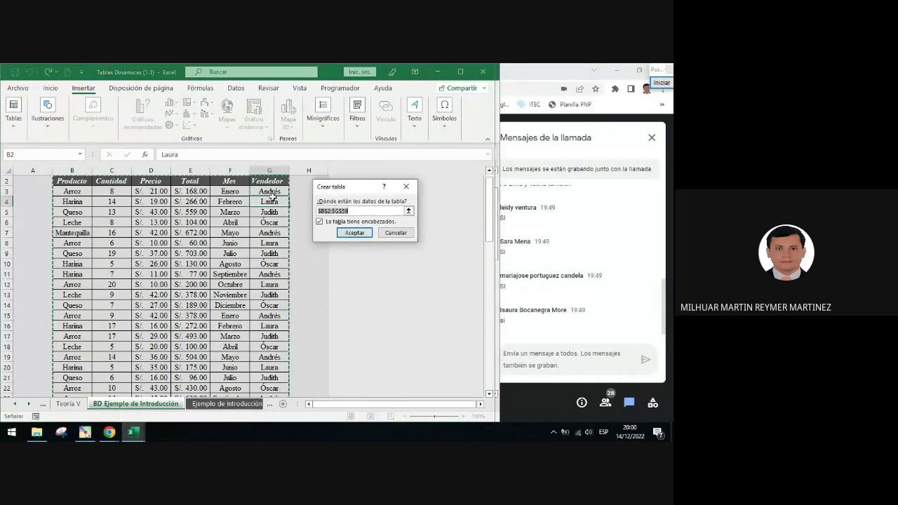
left_click(405, 187)
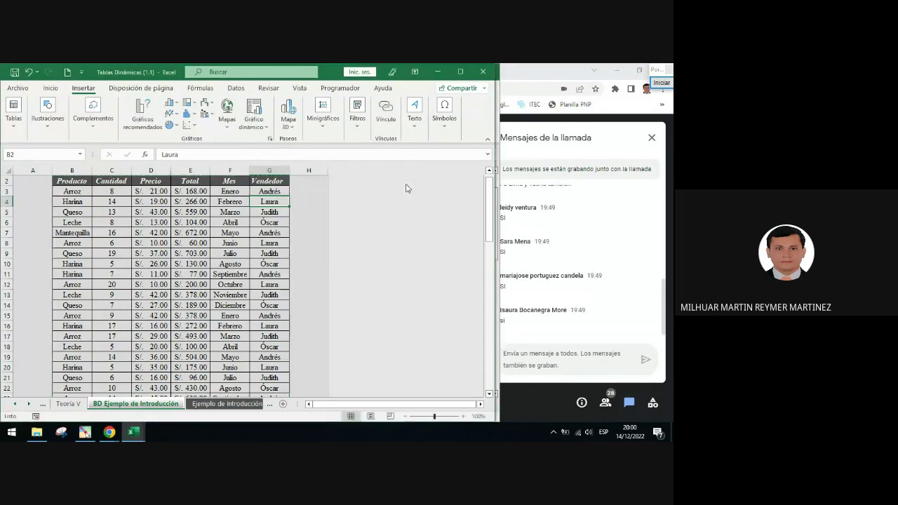
Select the Total header cell and draw red arrows from it to Insertar and on to Tablas, then end the annotation.
left_click(202, 183)
left_click(150, 181)
left_click(219, 184)
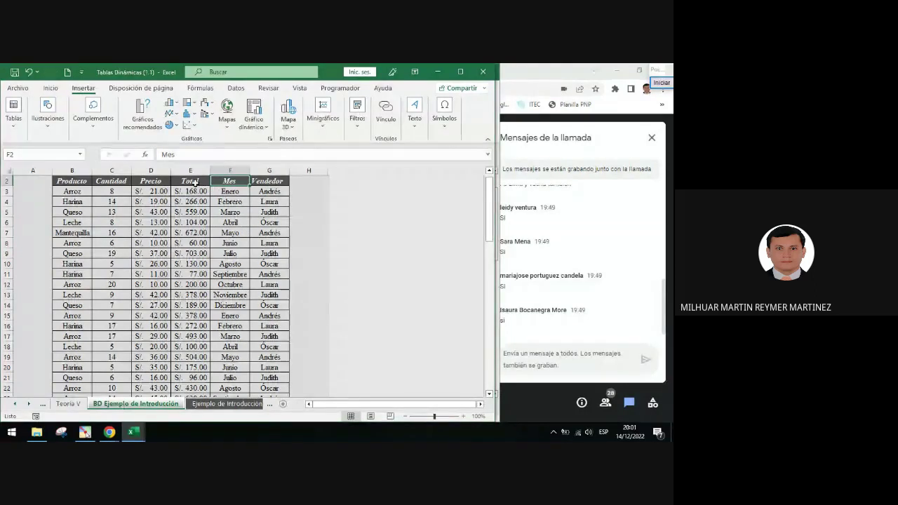
left_click(195, 183)
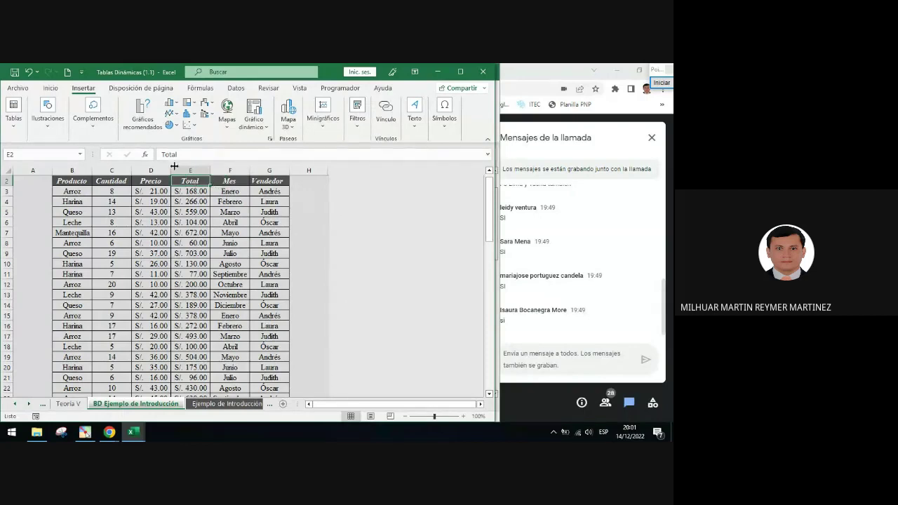
left_click(662, 82)
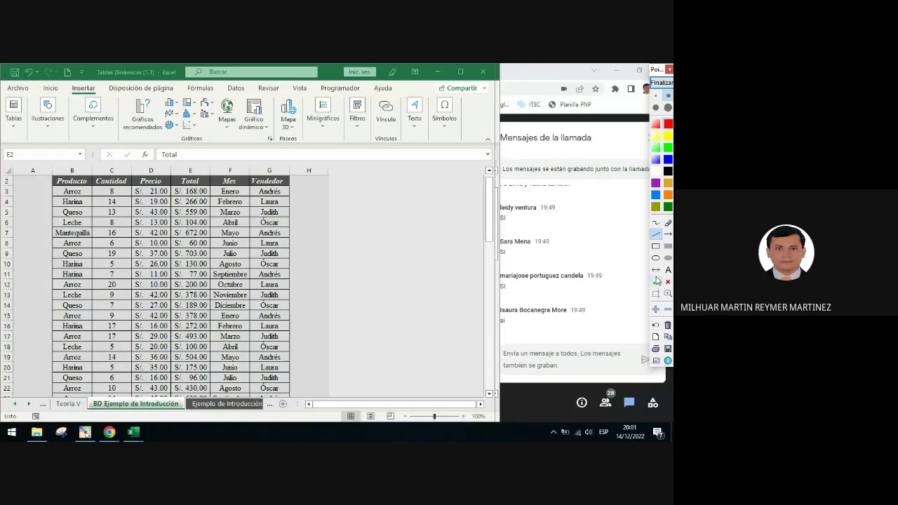
left_click(668, 234)
mouse_move(189, 181)
left_mouse_down()
mouse_move(146, 126)
mouse_move(98, 91)
mouse_move(19, 127)
left_mouse_up()
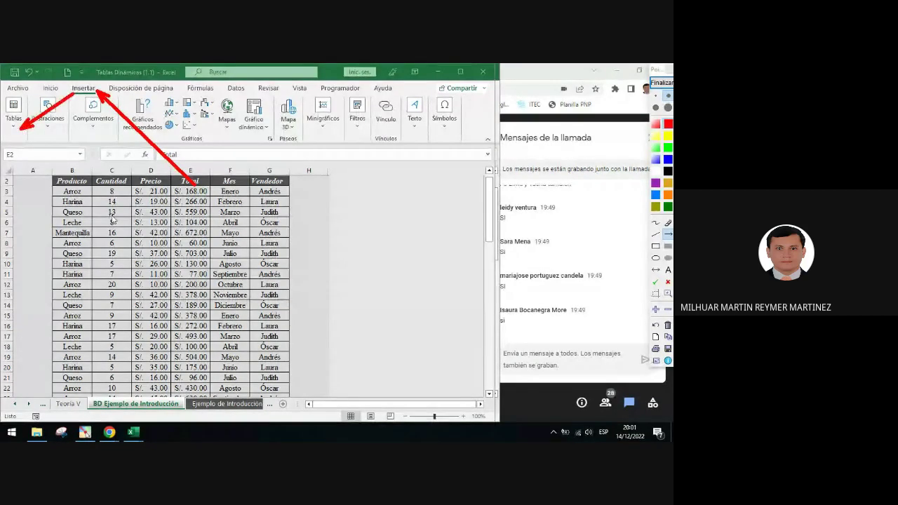
left_click(662, 82)
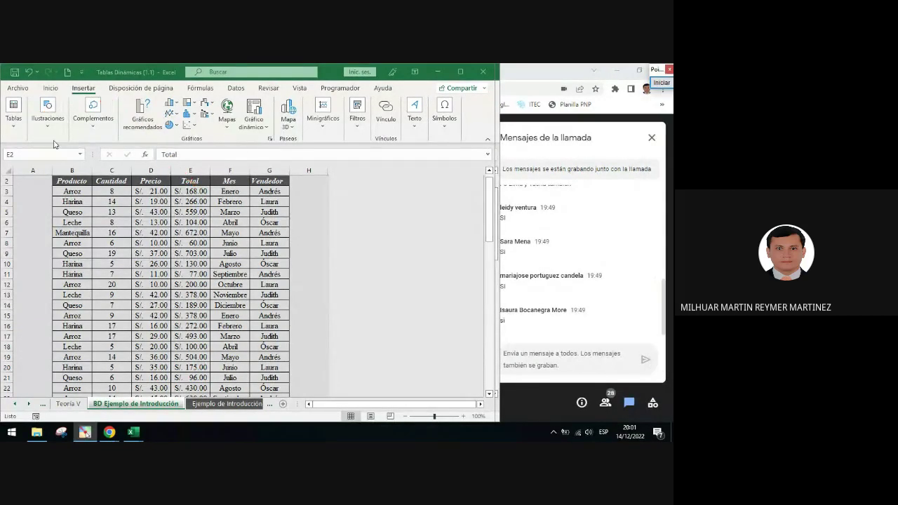
Convert the product sales data B2:G59 into a table with La tabla tiene encabezados enabled.
left_click(14, 119)
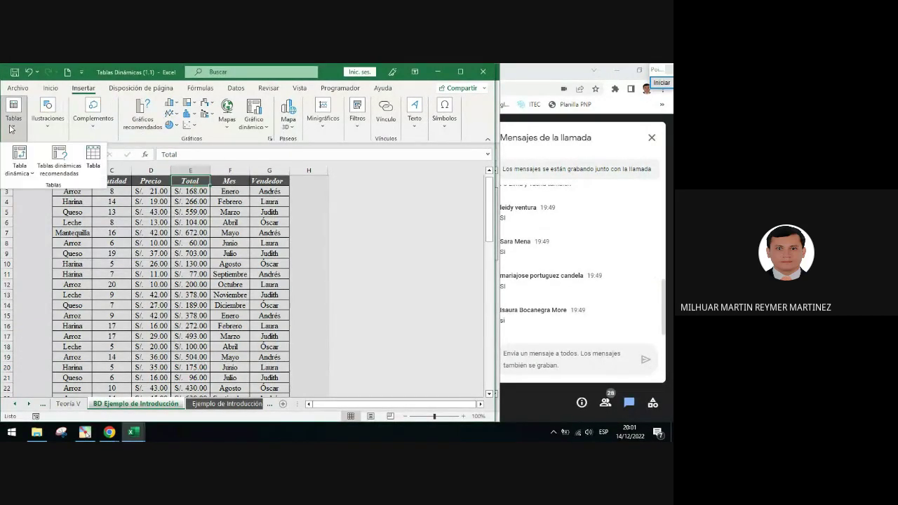
left_click(94, 157)
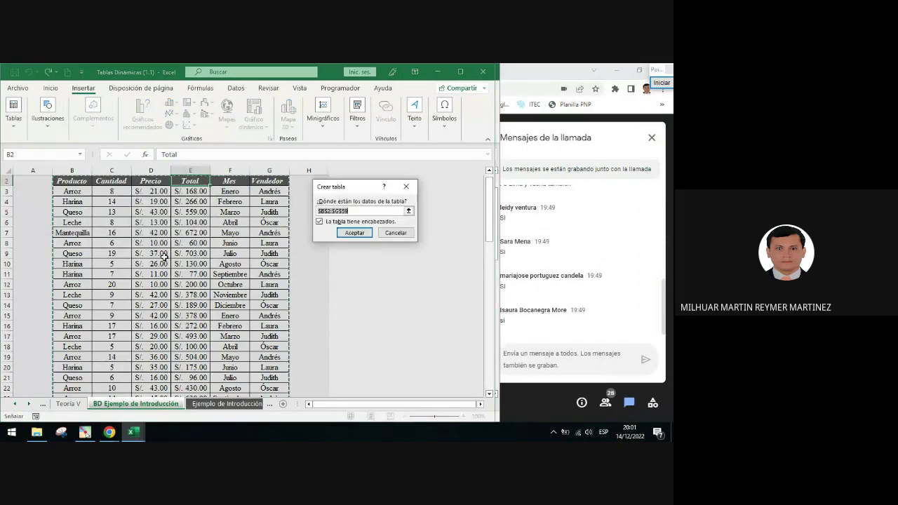
left_click(354, 233)
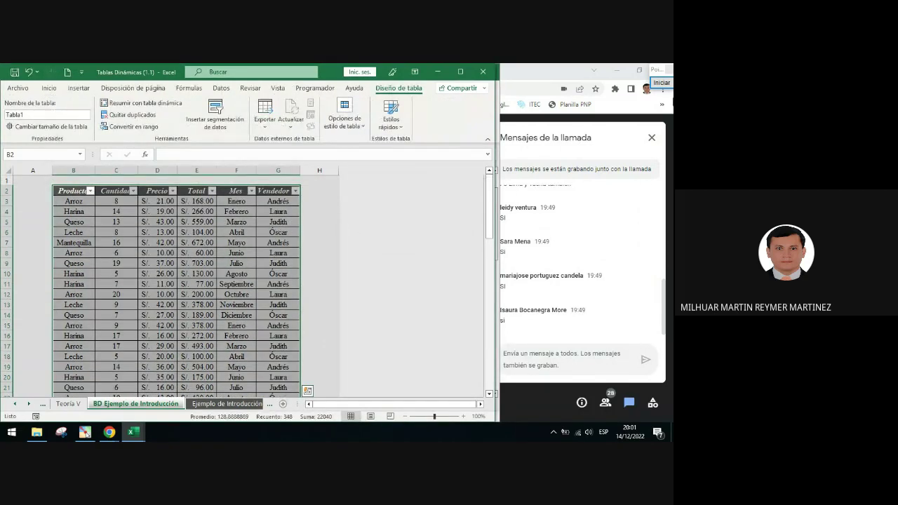
Circle the table's header row in purple, draw an orange arrow from Vendedor to Diseño de tabla, and return to the Mes header cell.
left_click(659, 85)
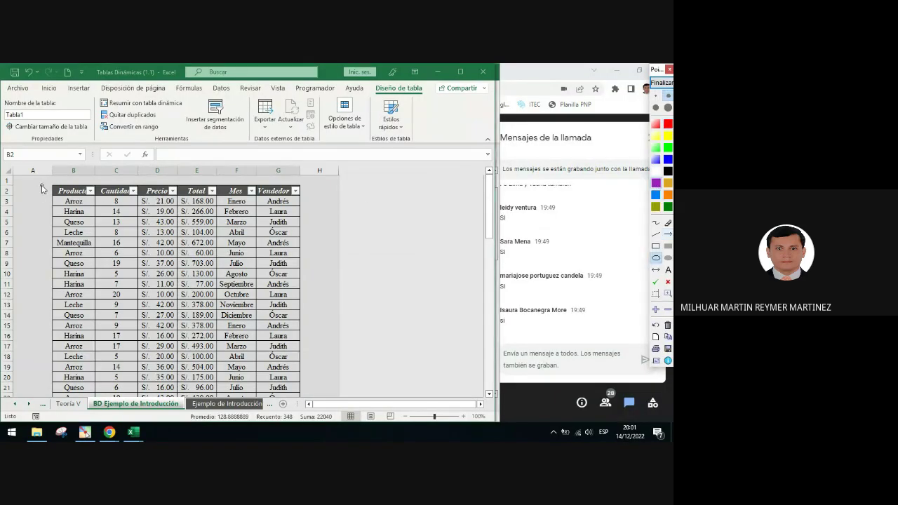
mouse_move(42, 184)
left_mouse_down()
mouse_move(233, 202)
mouse_move(330, 196)
left_mouse_up()
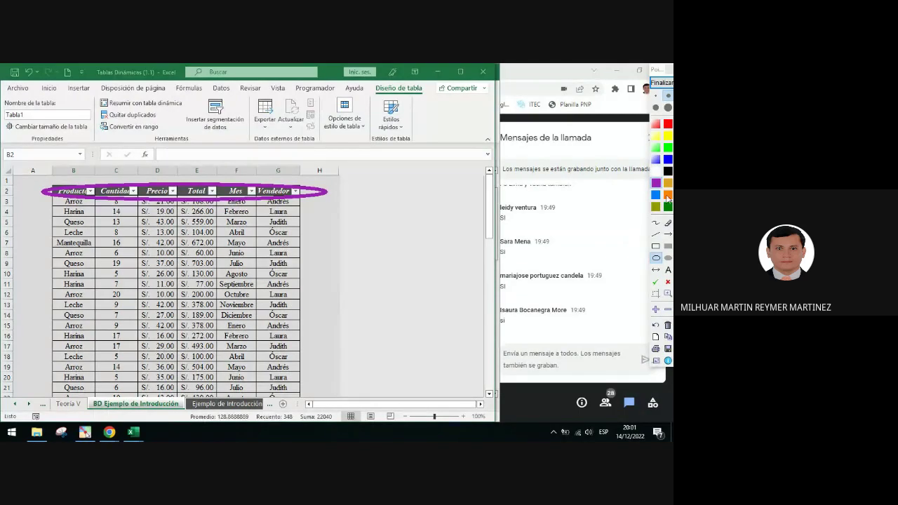
left_click(668, 234)
mouse_move(277, 184)
left_mouse_down()
mouse_move(370, 125)
mouse_move(384, 97)
left_mouse_up()
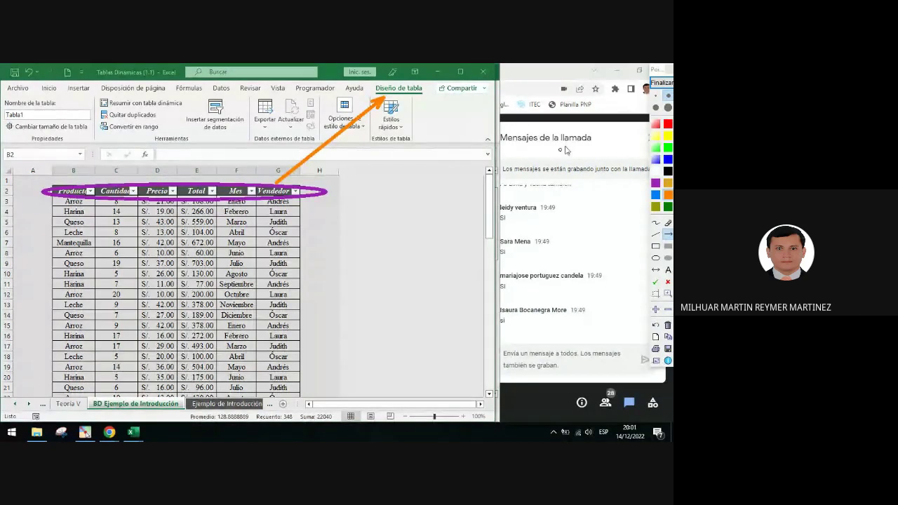
left_click(663, 92)
left_click(228, 191)
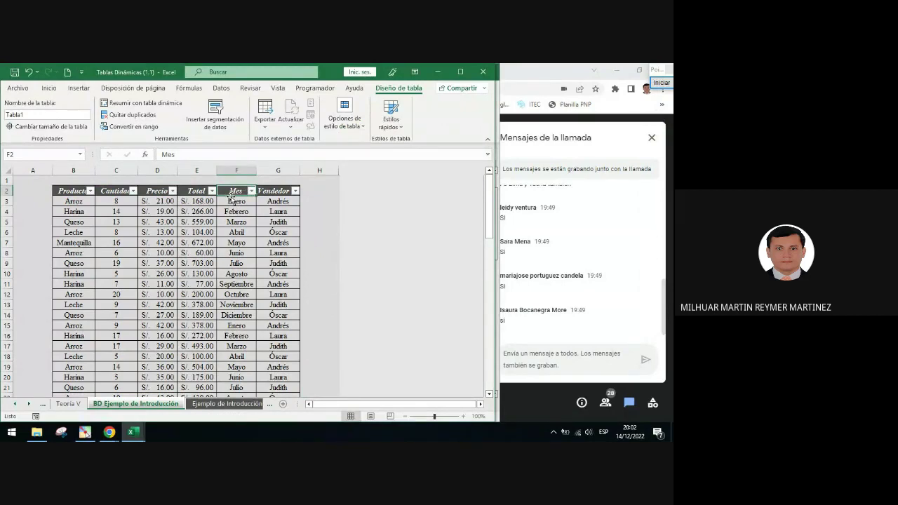
Draw an orange arrow pointing at the BD Ejemplo de Introducción sheet name, then end the annotation.
left_click(662, 82)
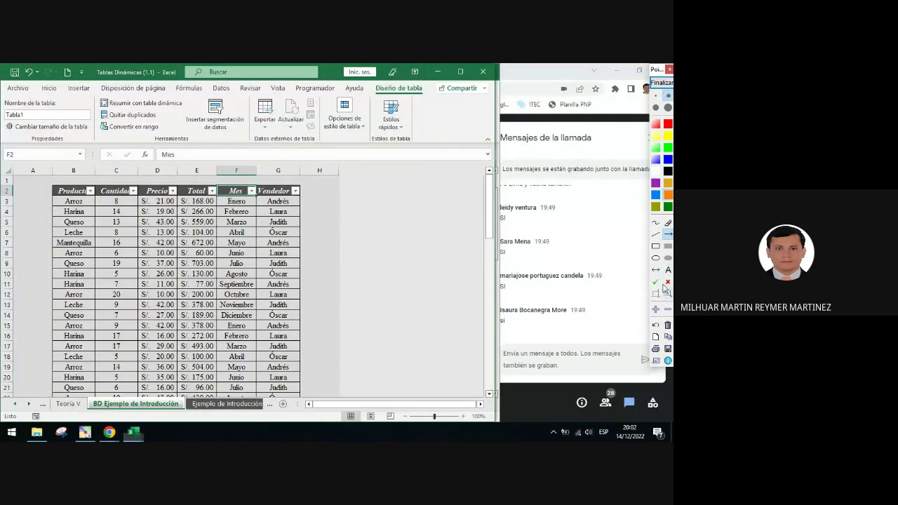
left_click(668, 235)
left_click_drag(376, 306, 177, 405)
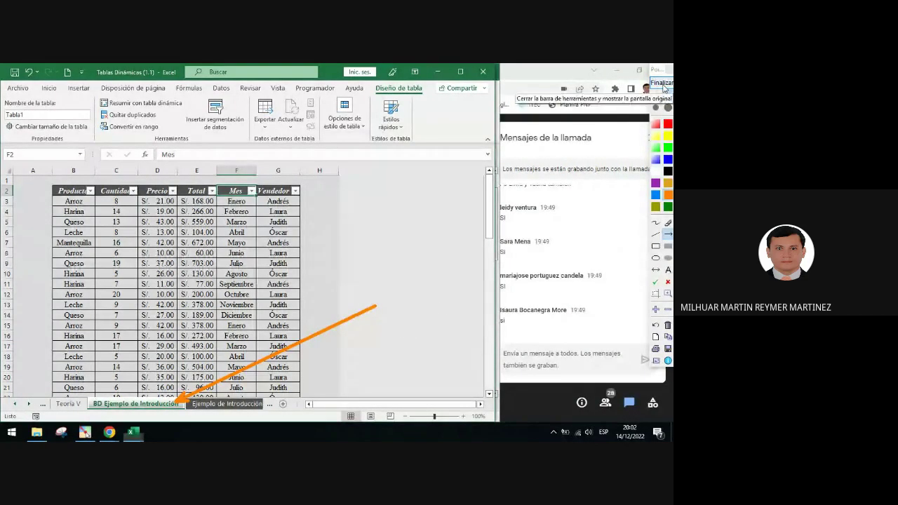
left_click(663, 87)
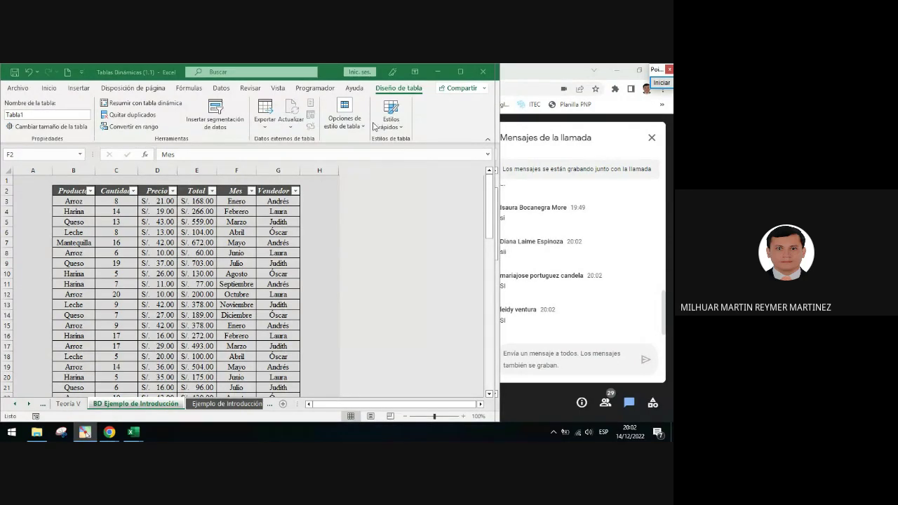
Select the Vendedor header, circle Diseño de tabla in orange and draw an arrow from it to the Propiedades group.
left_click(274, 188)
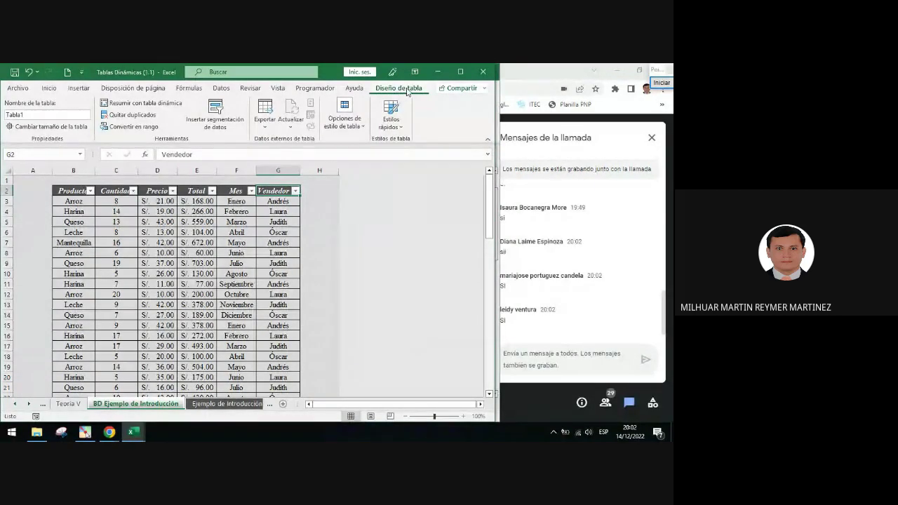
left_click(663, 83)
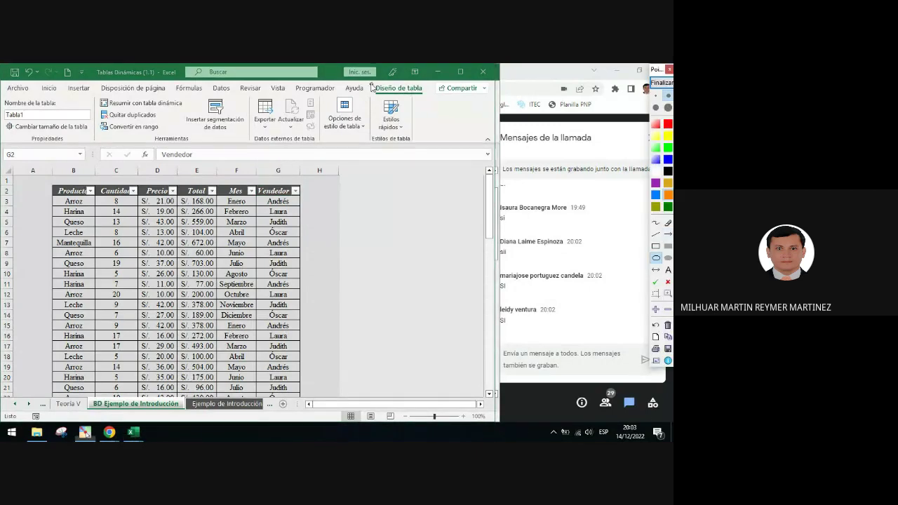
left_click_drag(372, 86, 429, 96)
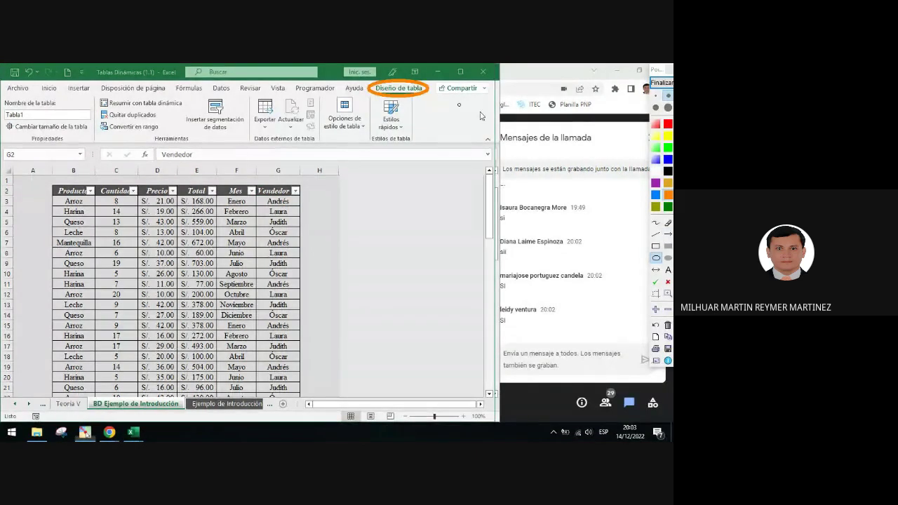
left_click(667, 235)
mouse_move(372, 96)
left_mouse_down()
mouse_move(202, 146)
mouse_move(76, 139)
left_mouse_up()
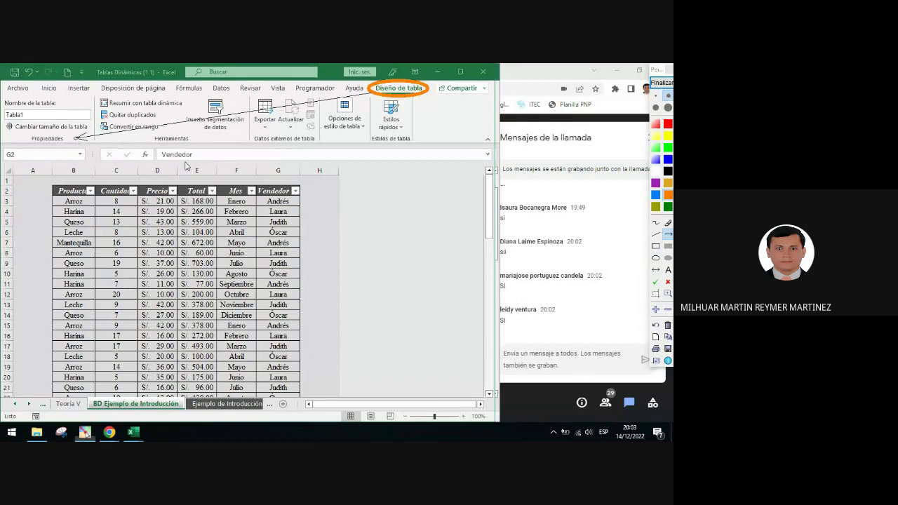
Frame Nombre de la tabla with an orange rectangle, add a green check mark on it, and end the annotation.
left_click(655, 245)
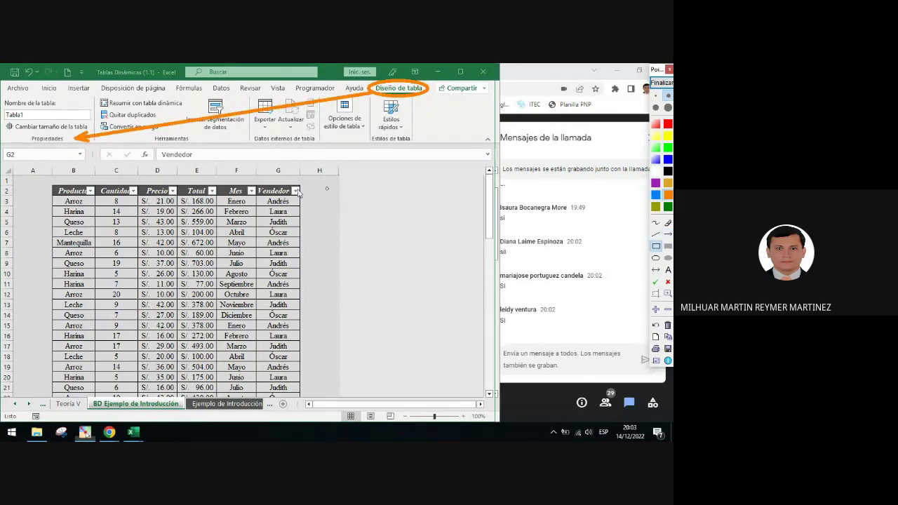
left_click_drag(1, 98, 67, 121)
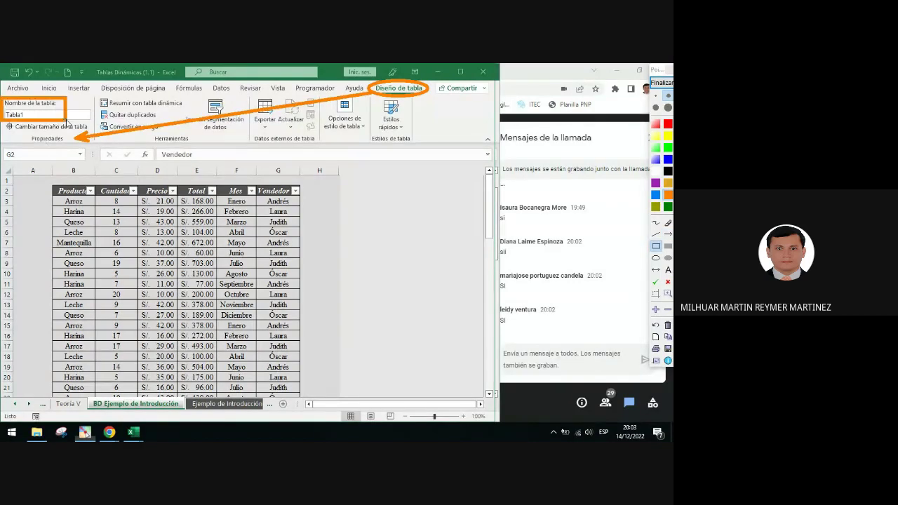
left_click(655, 281)
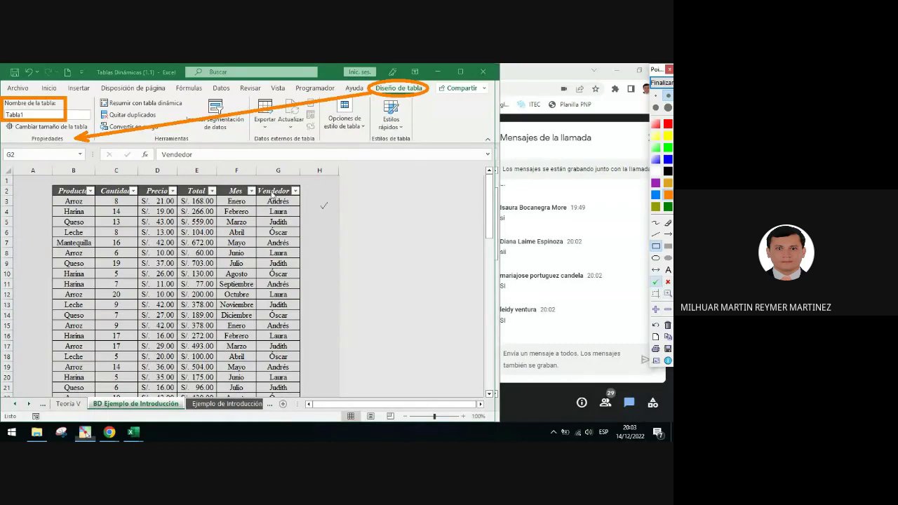
left_click(46, 113)
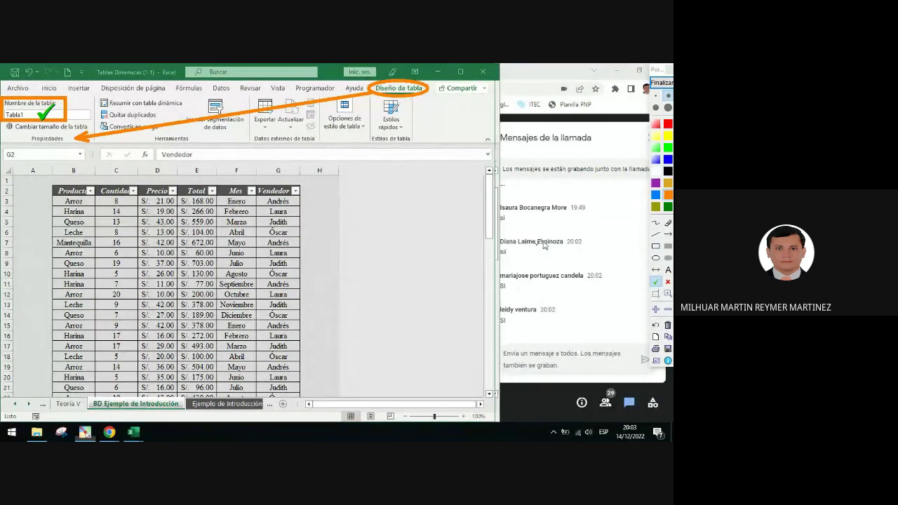
left_click(661, 85)
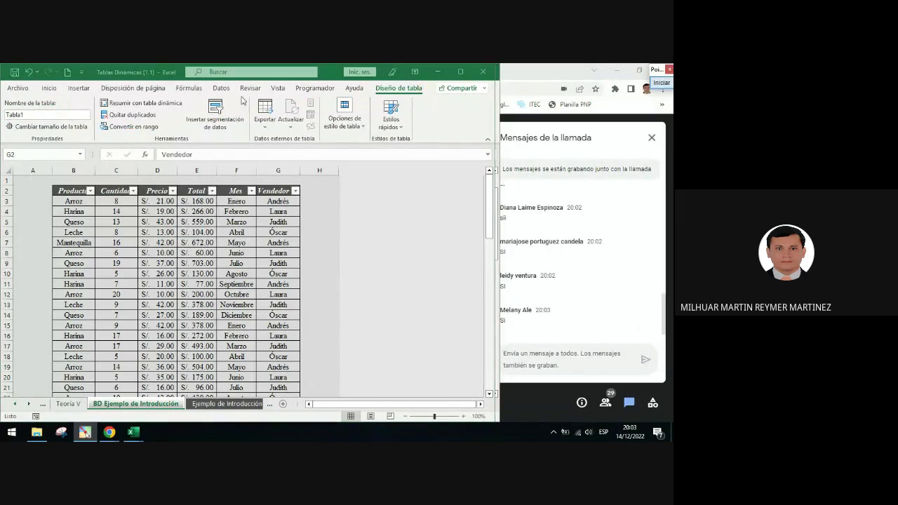
Rename the table as TBL_Introduccion.
left_click(43, 114)
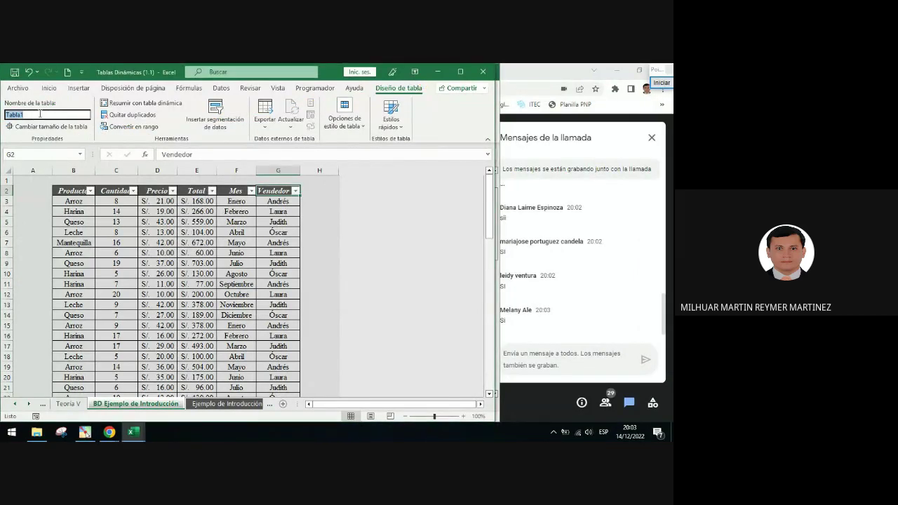
type("TBL_Introduccion")
key("Return")
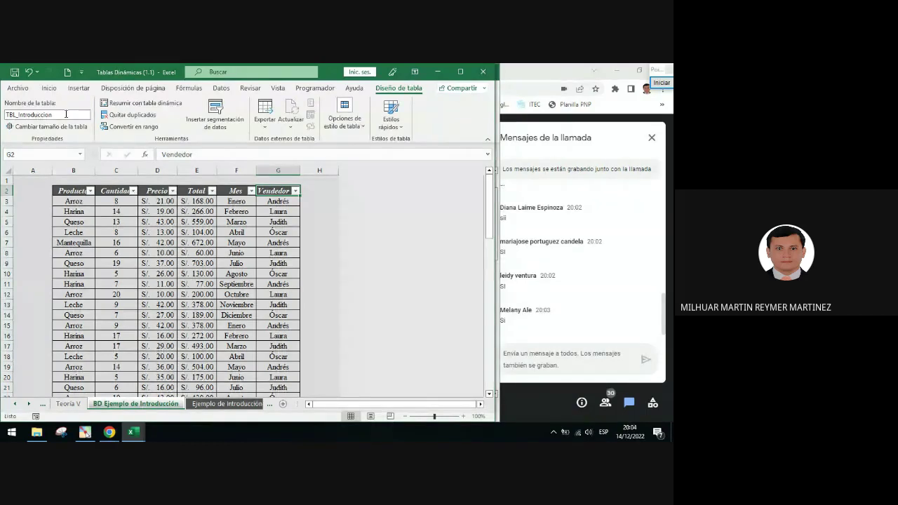
left_click(140, 66)
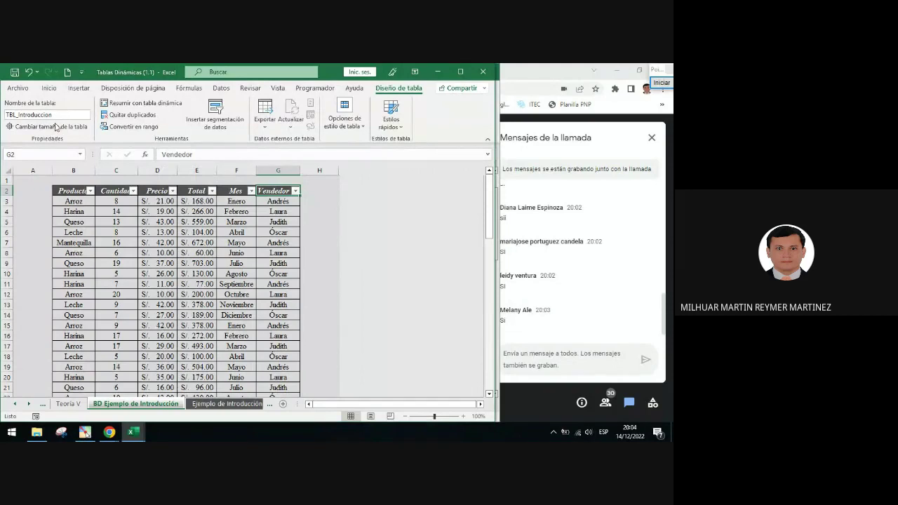
Circle Introduccion in the table name and in the active sheet's name in orange, connect them with a line, and end the annotation.
left_click(662, 83)
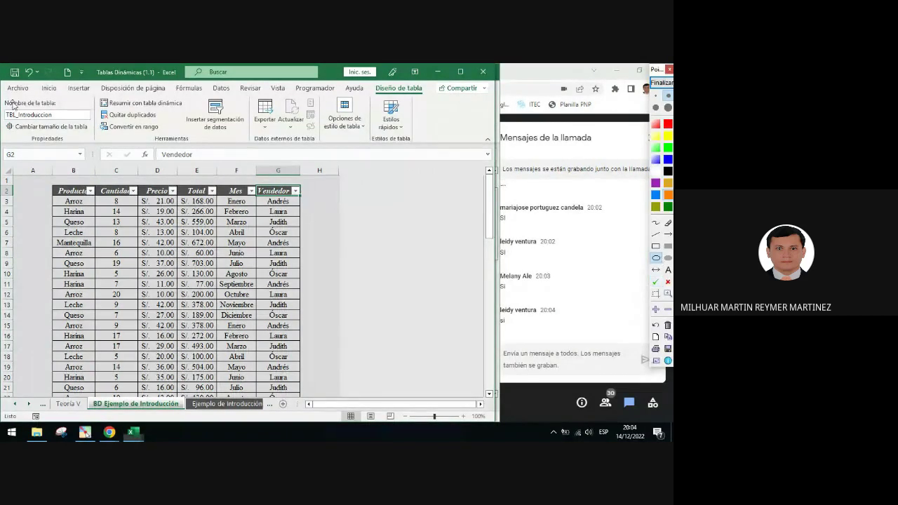
left_click_drag(11, 107, 68, 127)
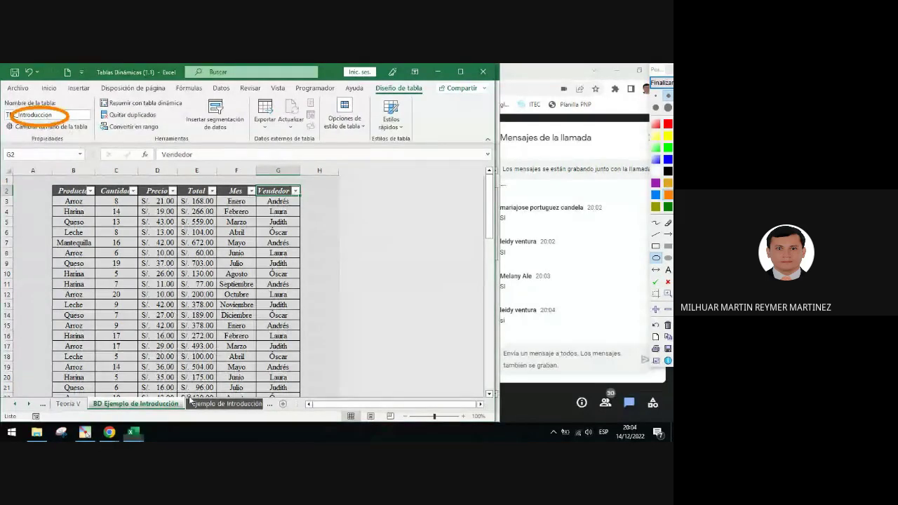
left_click_drag(137, 394, 189, 421)
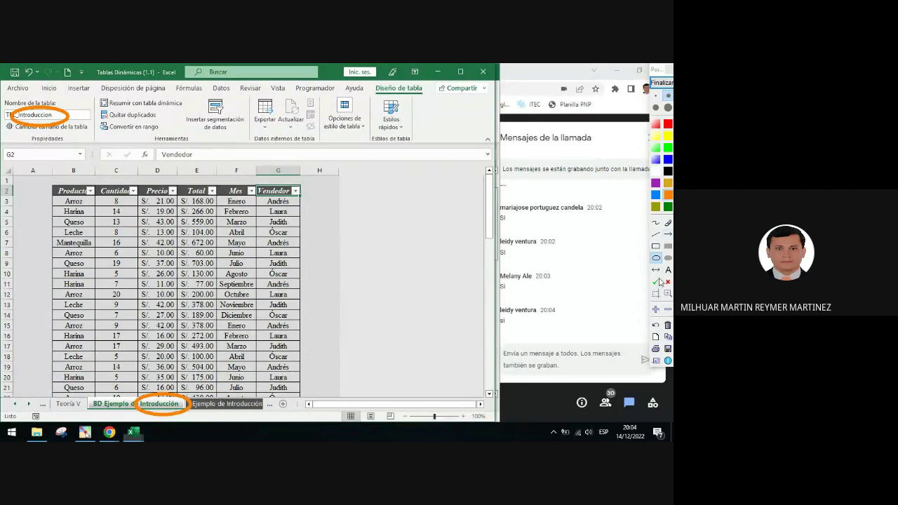
left_click(656, 234)
left_click_drag(56, 134, 165, 399)
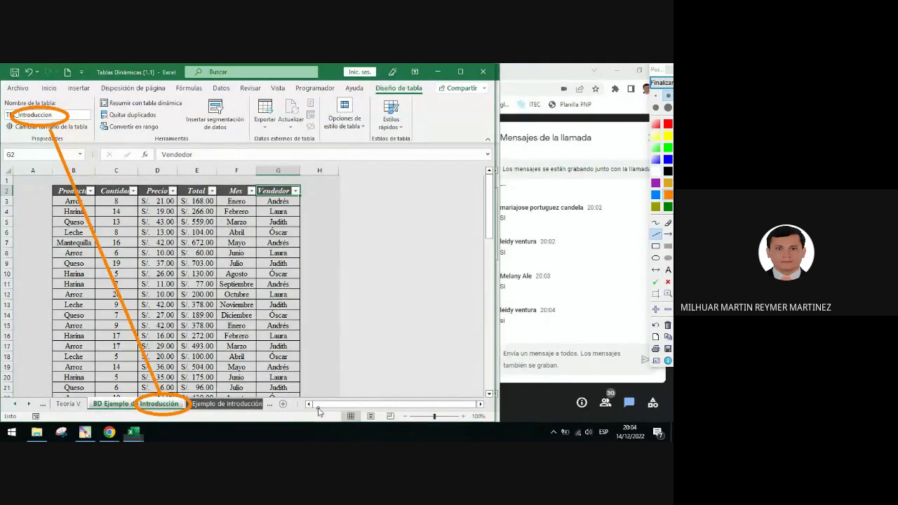
left_click(664, 72)
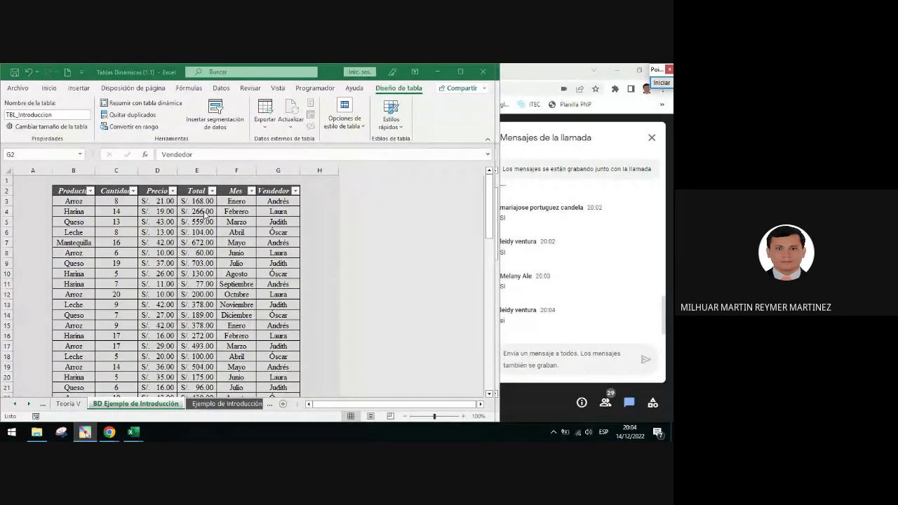
On the Ejemplo de Introducción sheet, color the word cantidad red in the task statement in cell B2.
left_click(223, 405)
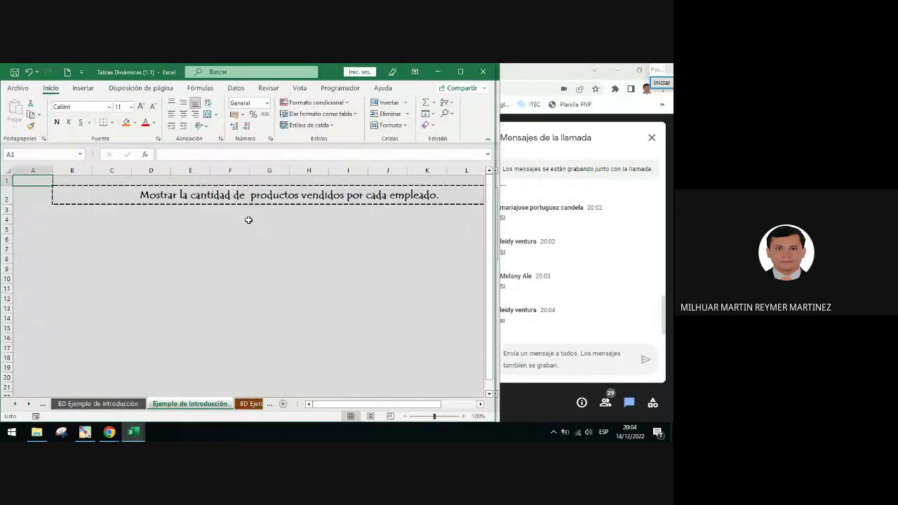
double_click(216, 191)
double_click(205, 194)
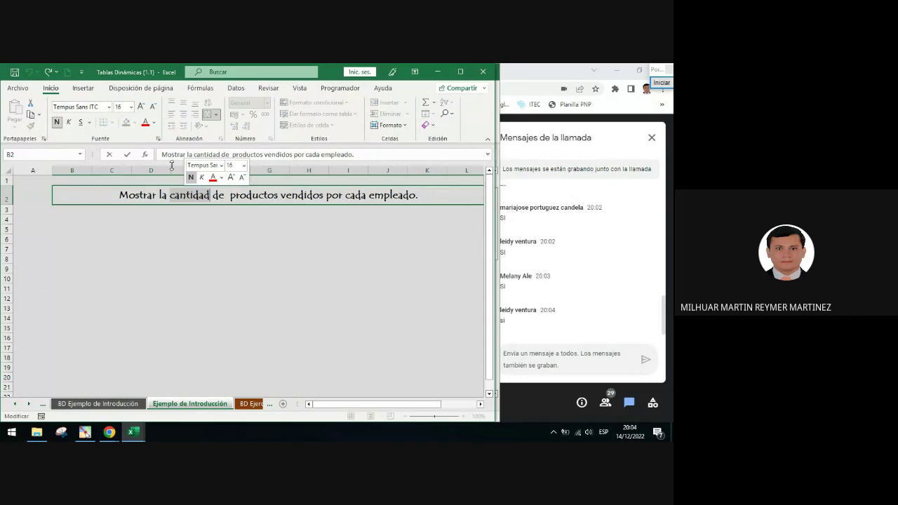
left_click(212, 178)
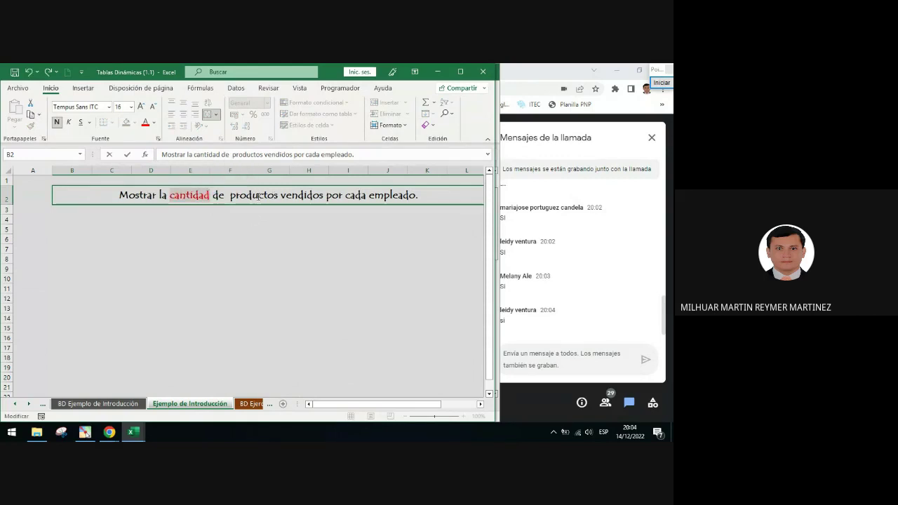
Color the words productos and empleado blue in the task statement in cell B2.
double_click(258, 196)
left_click(154, 123)
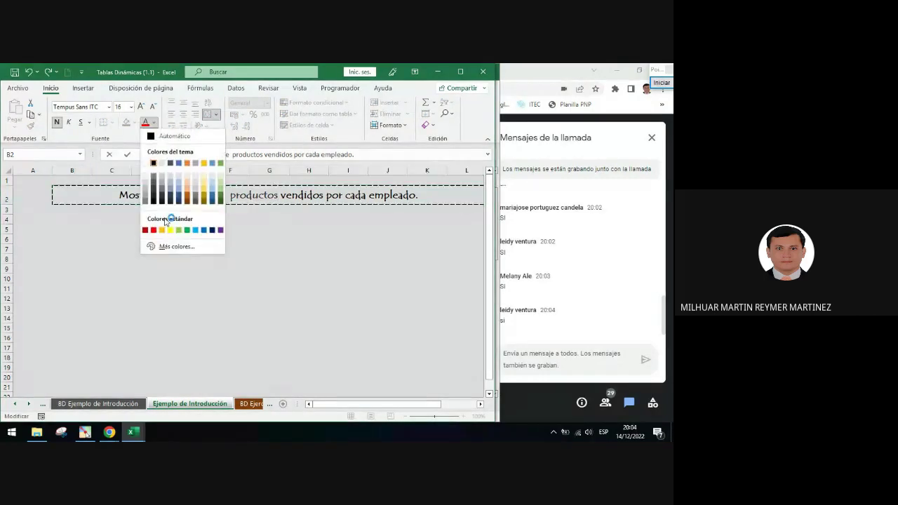
left_click(204, 230)
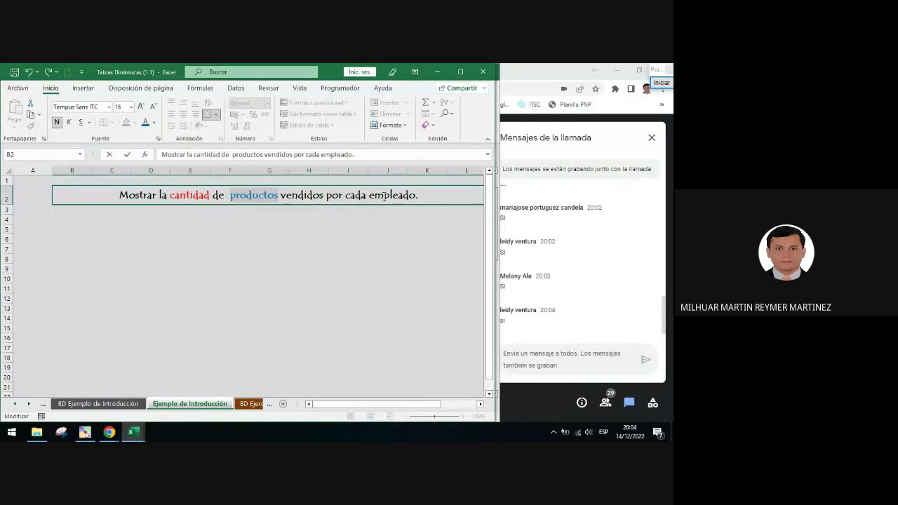
double_click(385, 197)
left_click(146, 123)
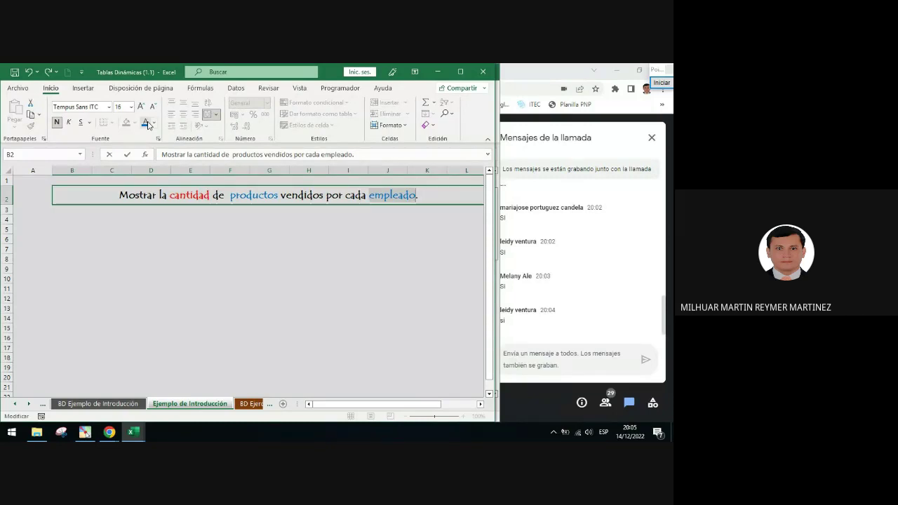
left_click(136, 246)
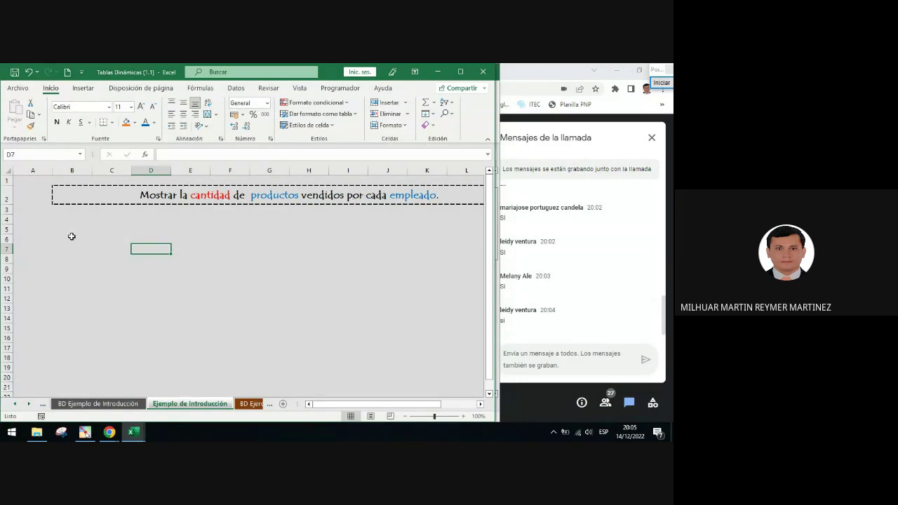
Start a pivot table at cell B6 and move its setup dialog clear of the task statement.
left_click(72, 238)
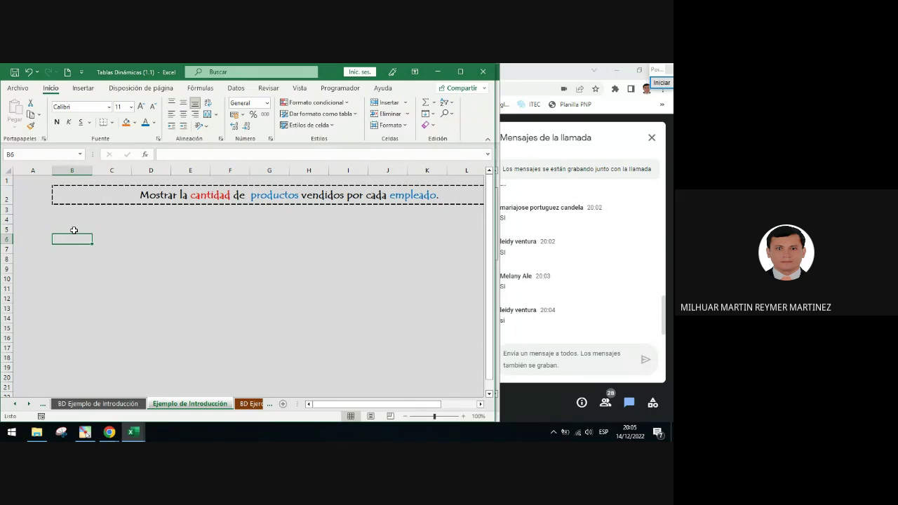
left_click(84, 89)
left_click(14, 126)
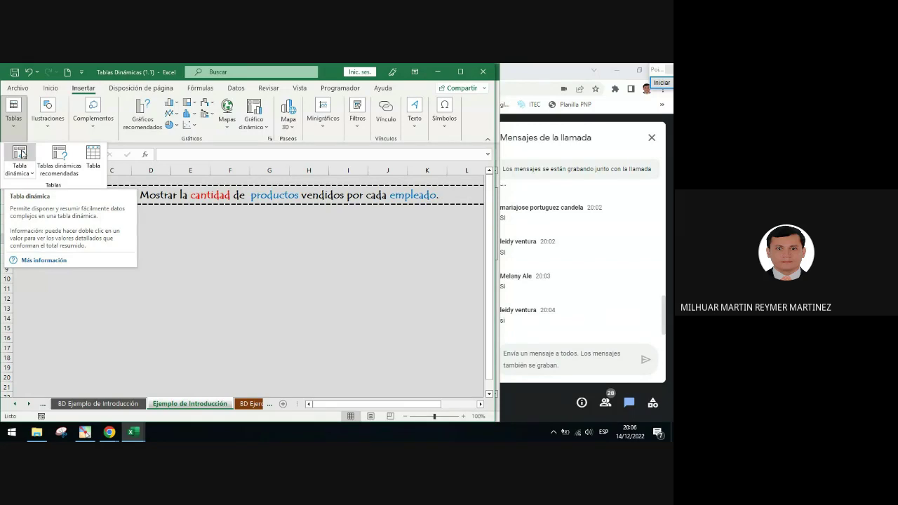
left_click(21, 154)
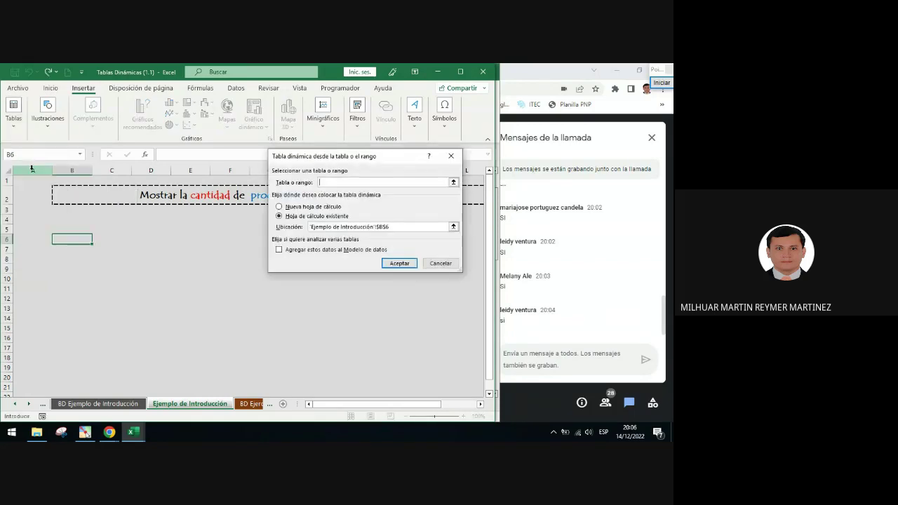
left_click_drag(342, 157, 294, 218)
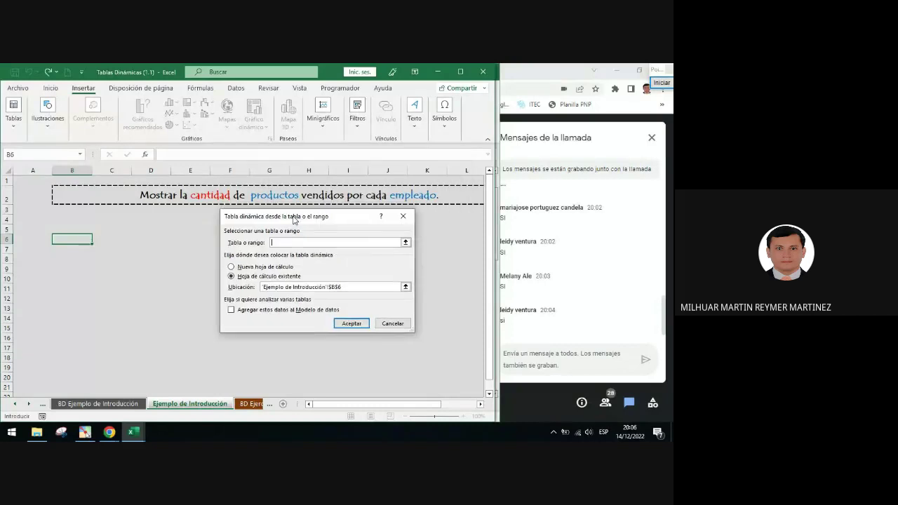
Draw a vertical orange double-headed arrow across the pivot table setup dialog, and end the annotation.
left_click(662, 82)
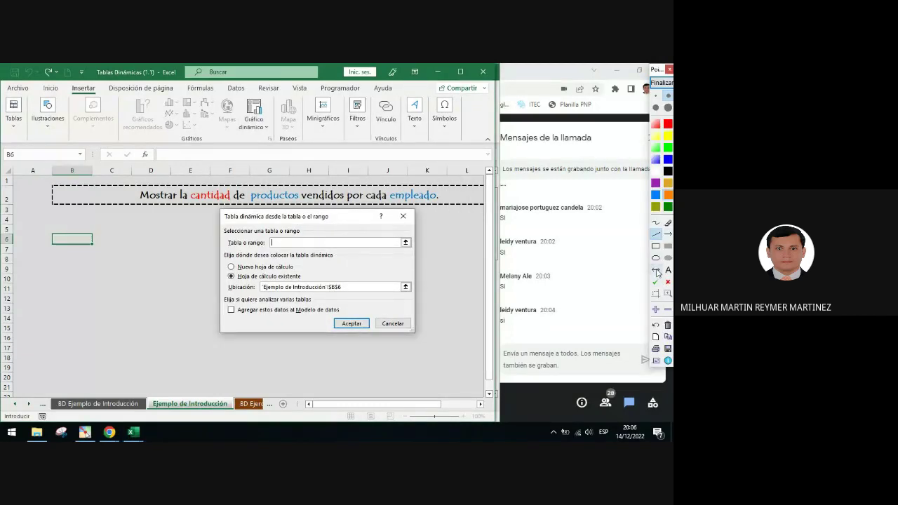
left_click(655, 270)
left_click_drag(306, 226, 309, 328)
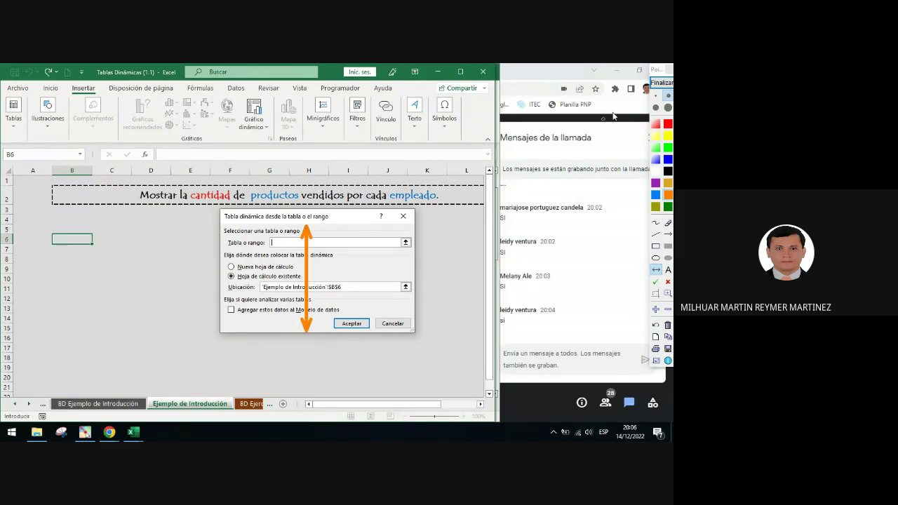
left_click(661, 82)
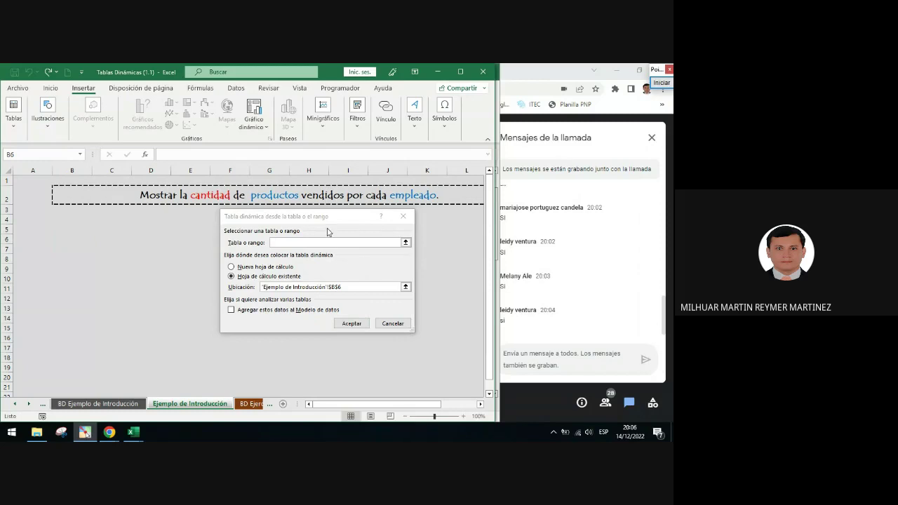
Circle Tabla o rango and Ubicación in red in the pivot table setup dialog, and end the annotation.
left_click_drag(326, 216, 306, 198)
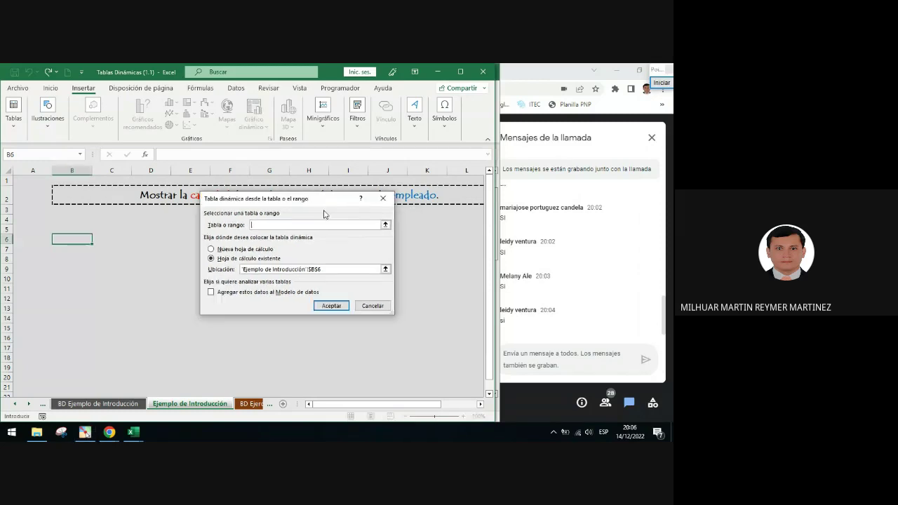
left_click(662, 84)
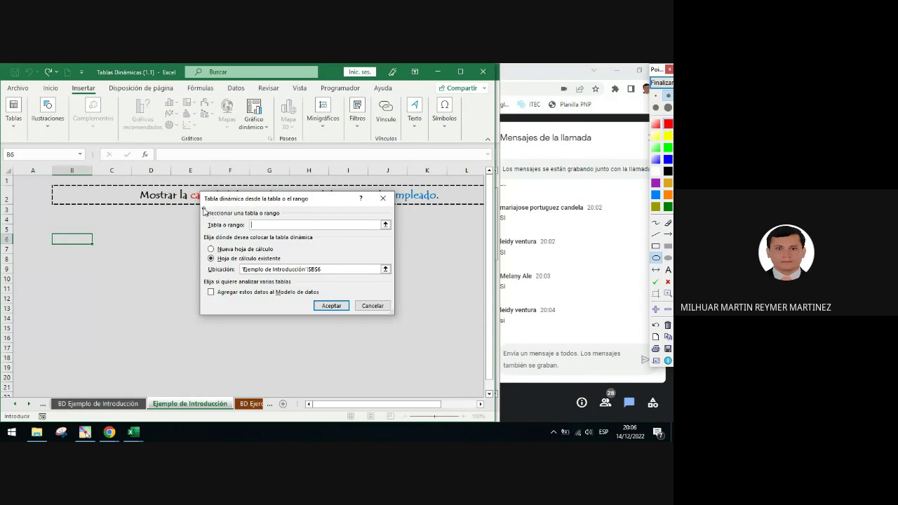
mouse_move(204, 212)
left_mouse_down()
mouse_move(214, 221)
mouse_move(337, 238)
mouse_move(398, 237)
left_mouse_up()
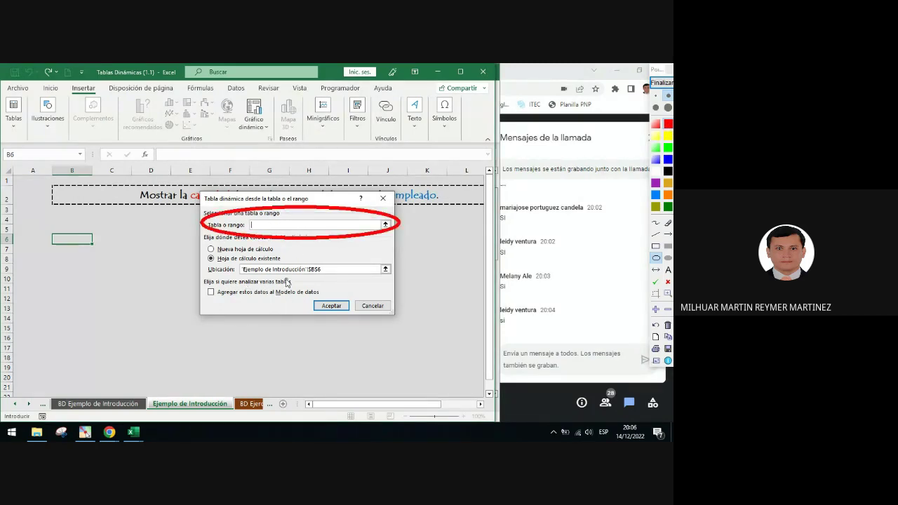
left_click_drag(201, 263, 405, 281)
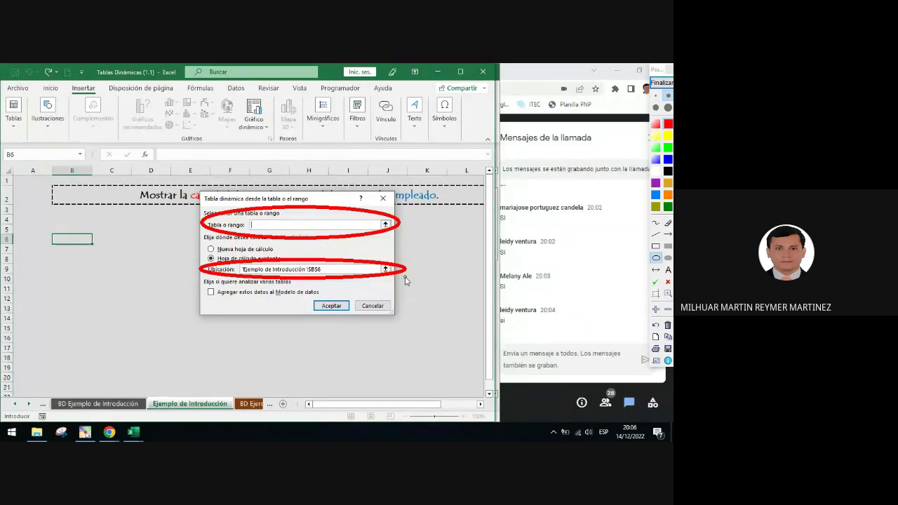
left_click(661, 83)
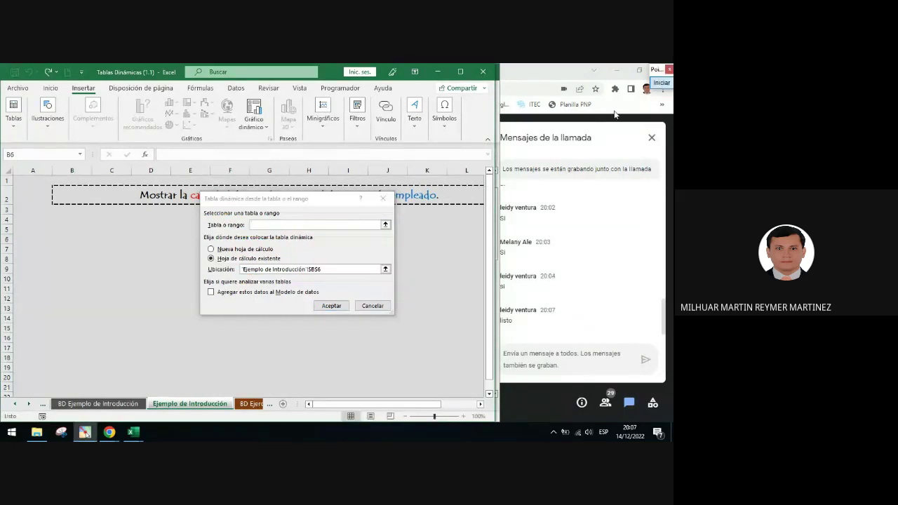
Set TBL_Introduccion as the source and create the pivot table in B6 of the Ejemplo de Introducción sheet.
left_click(298, 224)
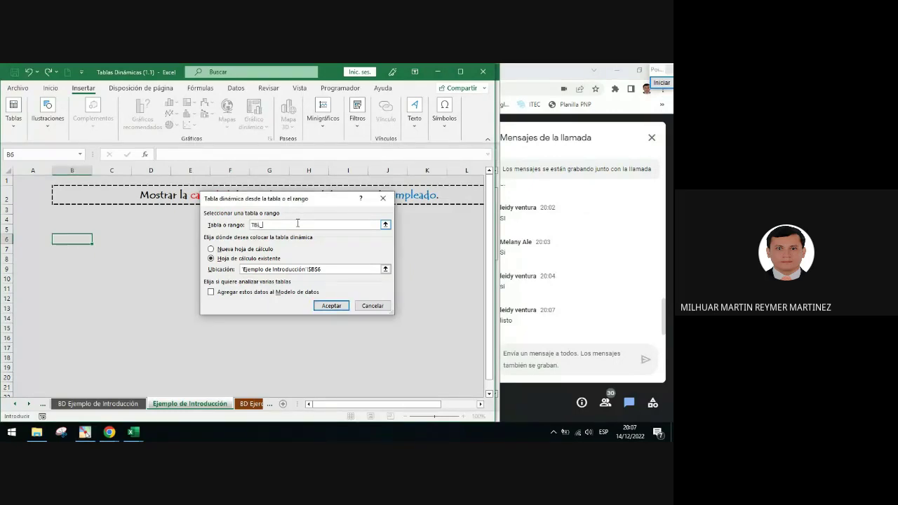
type("TBl_Introduccion")
left_click(254, 269)
left_click(334, 307)
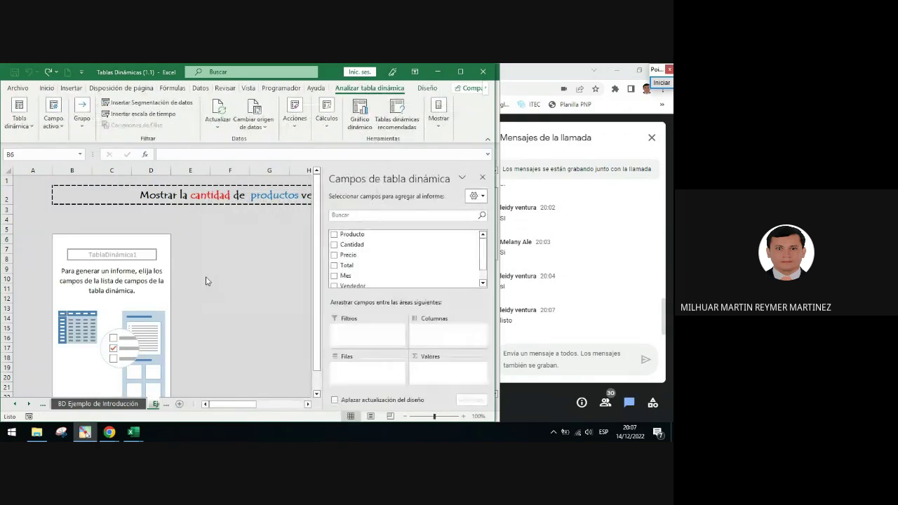
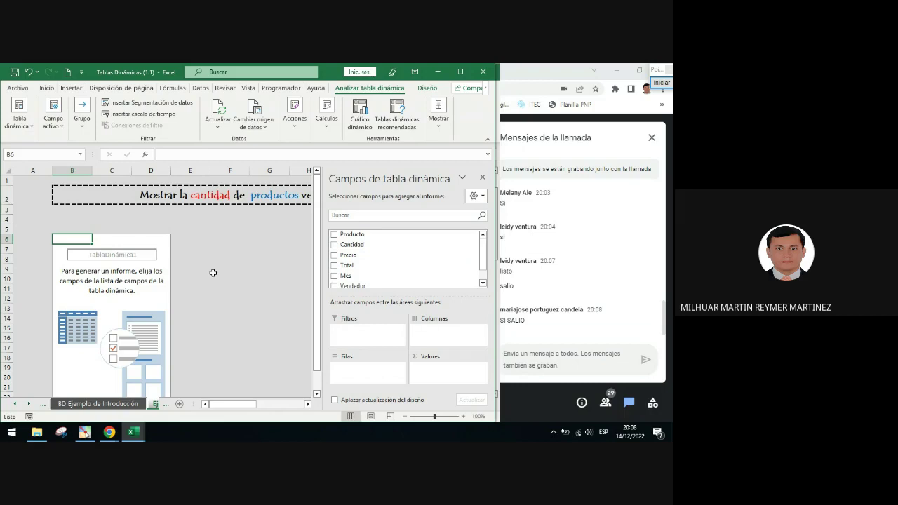
Deselect and reselect the empty pivot table, mark the field pane's close control with a red arrow, and end the annotation.
left_click(235, 246)
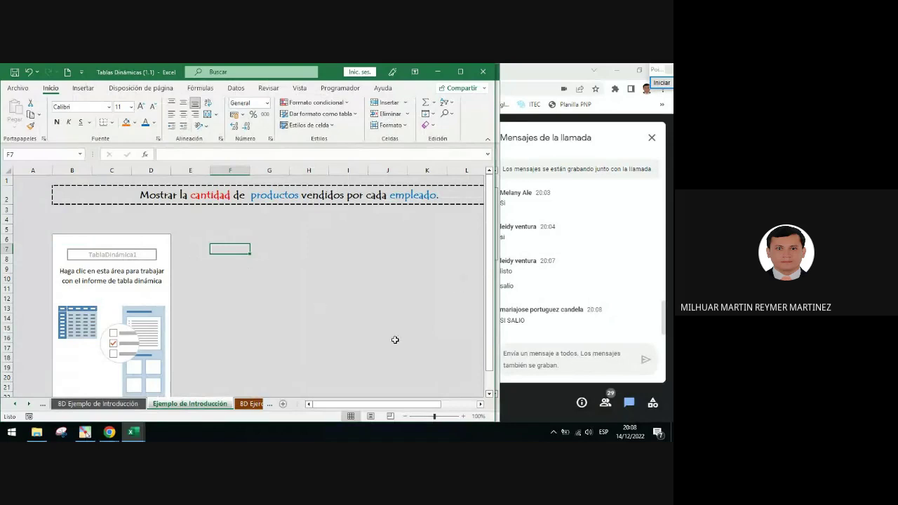
left_click(123, 289)
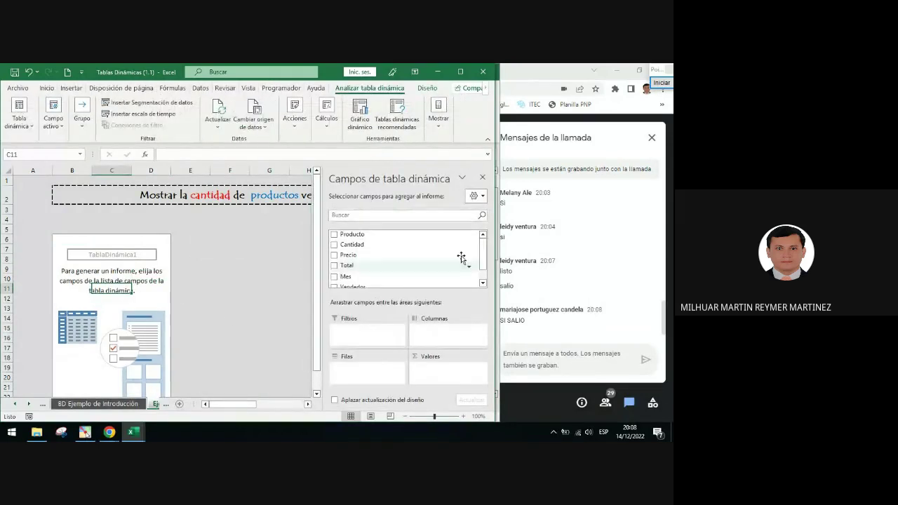
left_click(662, 82)
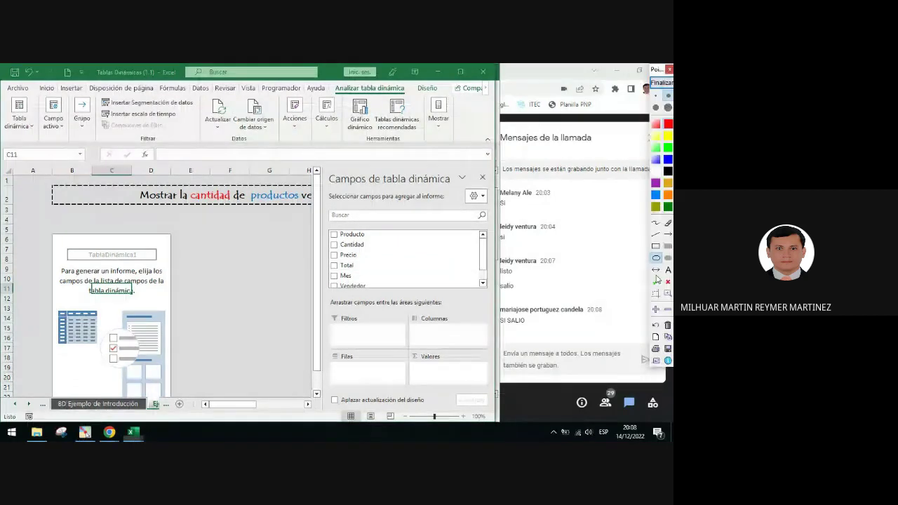
left_click(668, 234)
left_click_drag(243, 309, 481, 180)
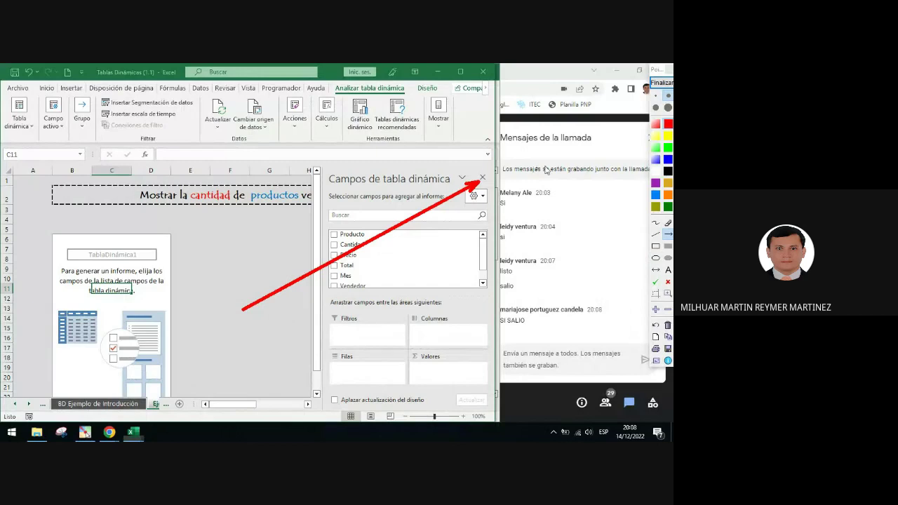
left_click(661, 82)
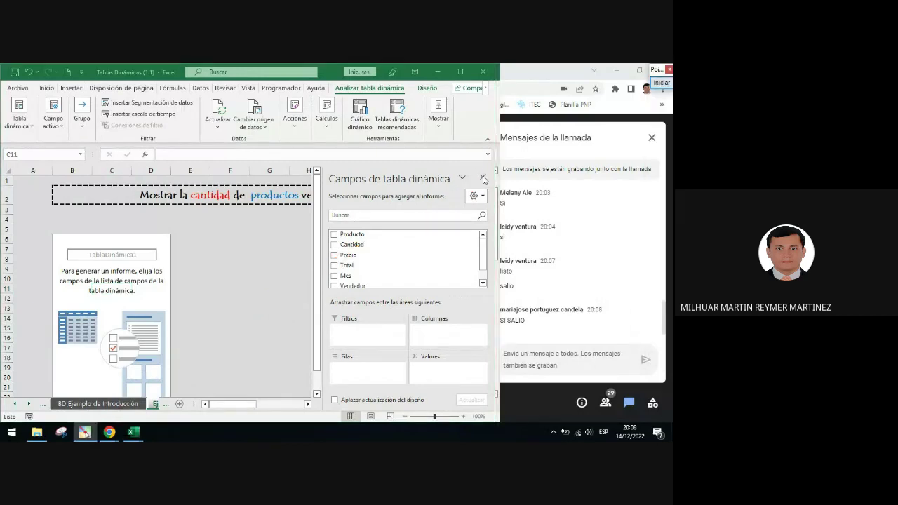
Close the Campos de tabla dinámica pane, and deselect and reselect the pivot table to check whether it returns.
left_click(482, 179)
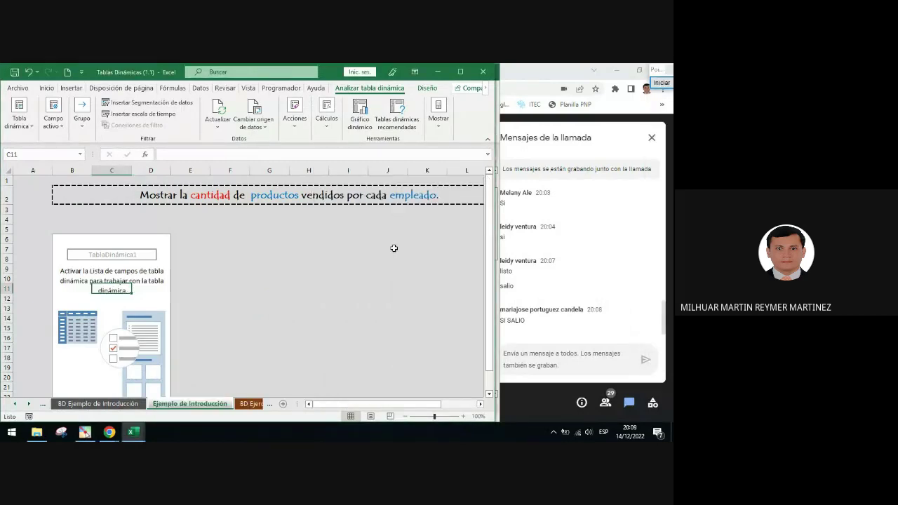
left_click(248, 272)
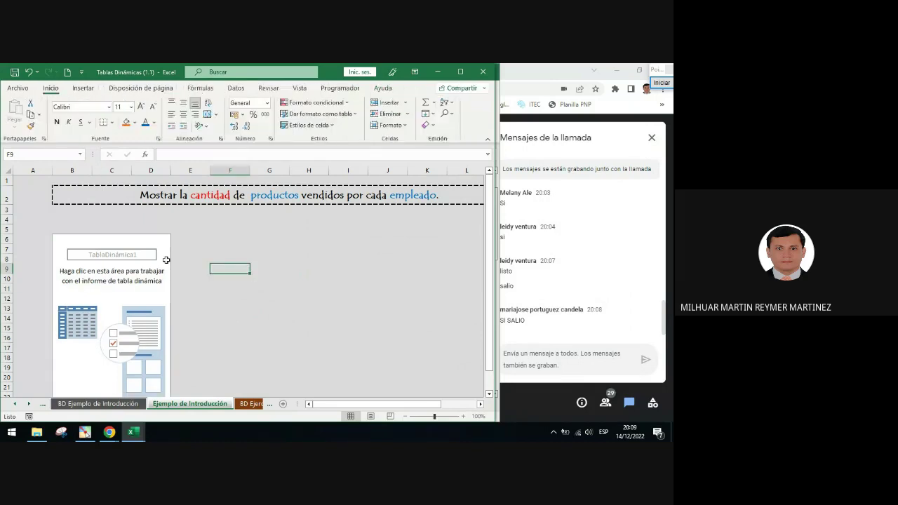
left_click(230, 288)
left_click(138, 283)
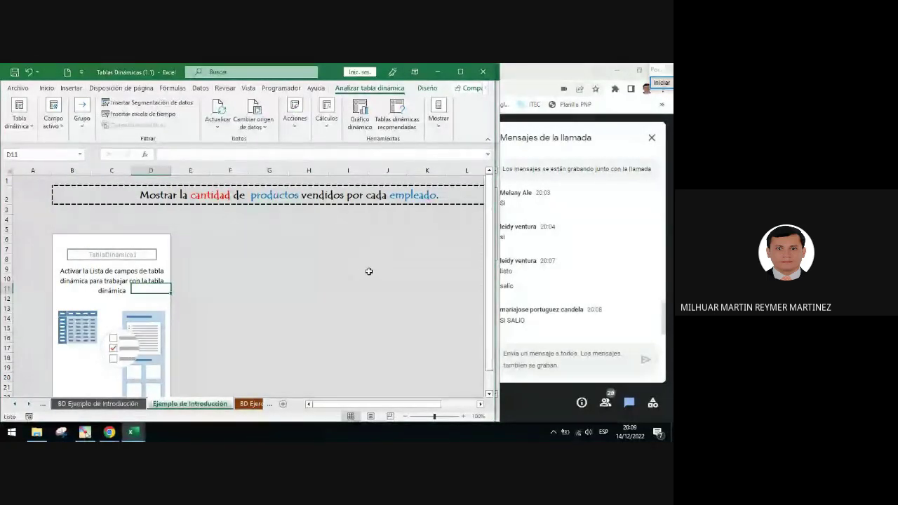
Restore the pivot table's field list with Mostrar lista de campos, and leave and reselect the pivot table.
right_click(111, 272)
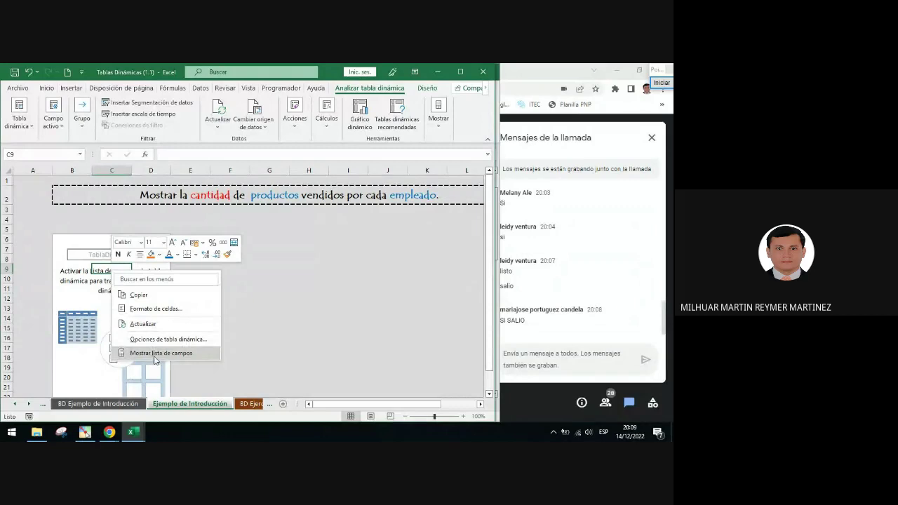
left_click(156, 356)
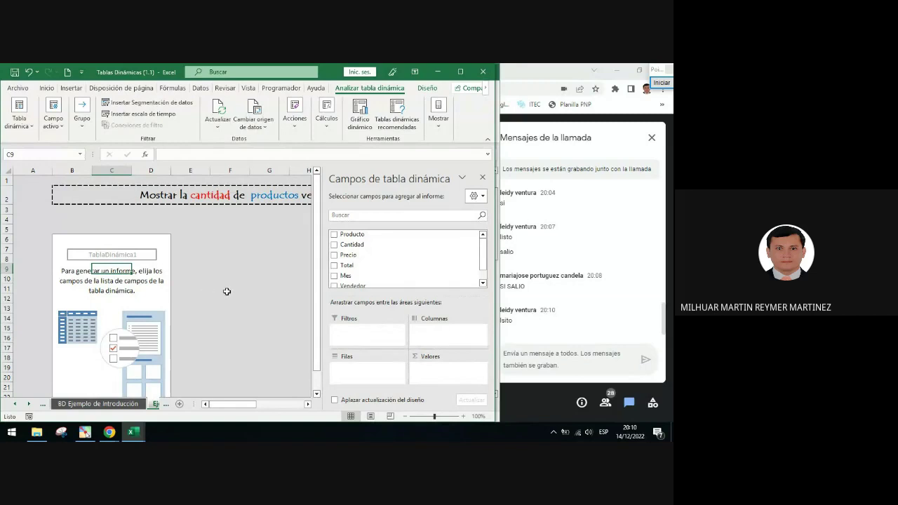
left_click(273, 220)
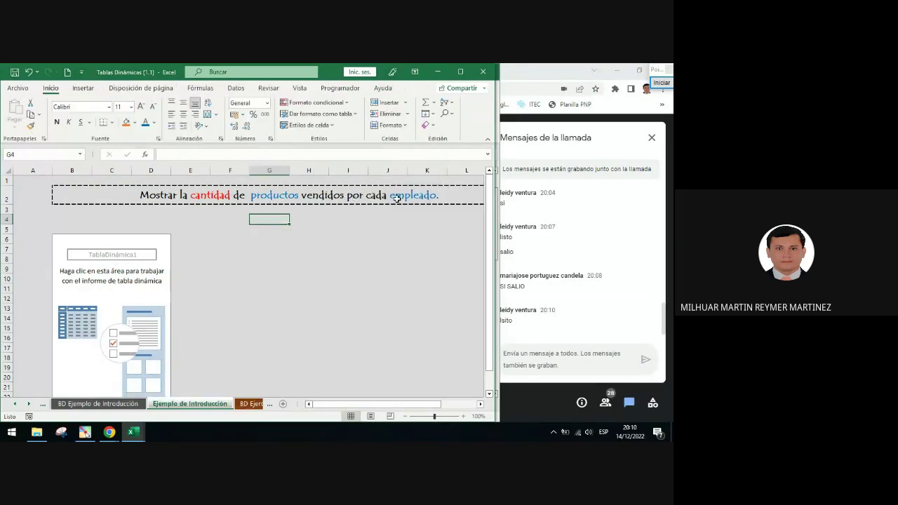
left_click(139, 257)
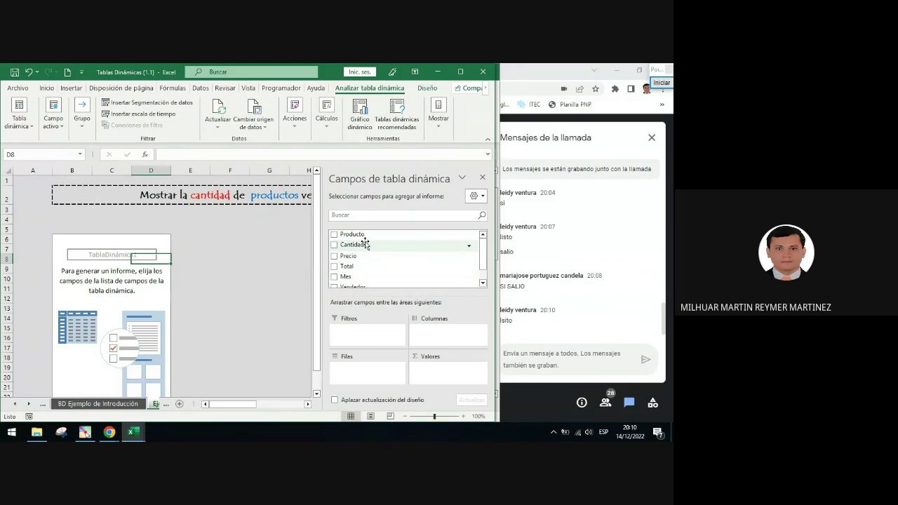
Mark the Producto field with a green check and outline the Filas area with a purple rectangle as screen annotations.
left_click(661, 95)
left_click(661, 83)
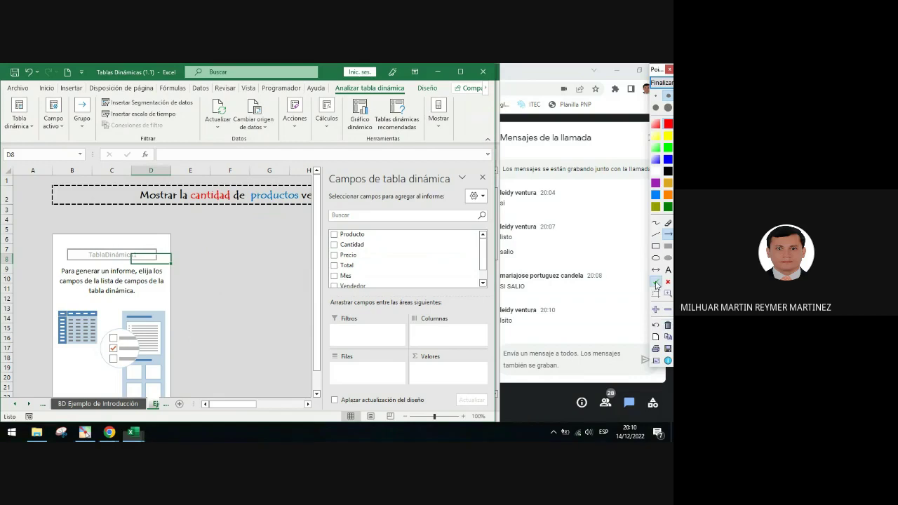
left_click(336, 236)
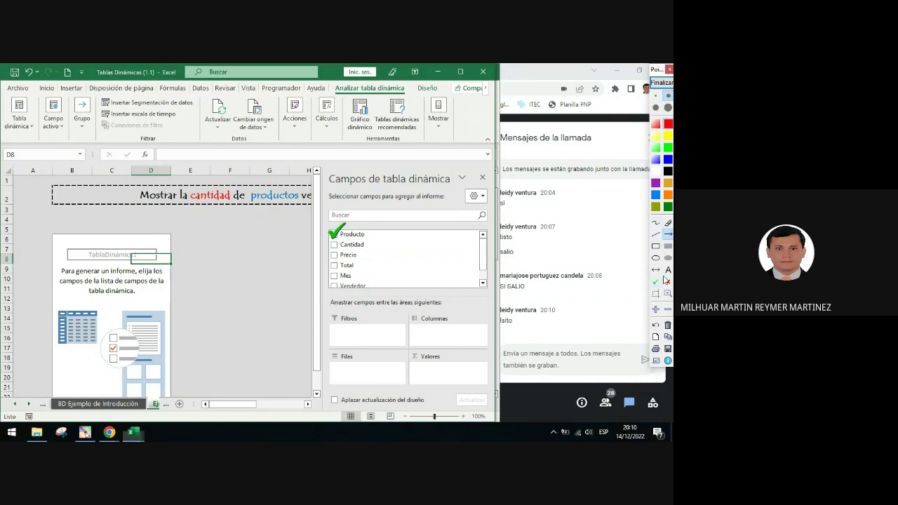
left_click(655, 257)
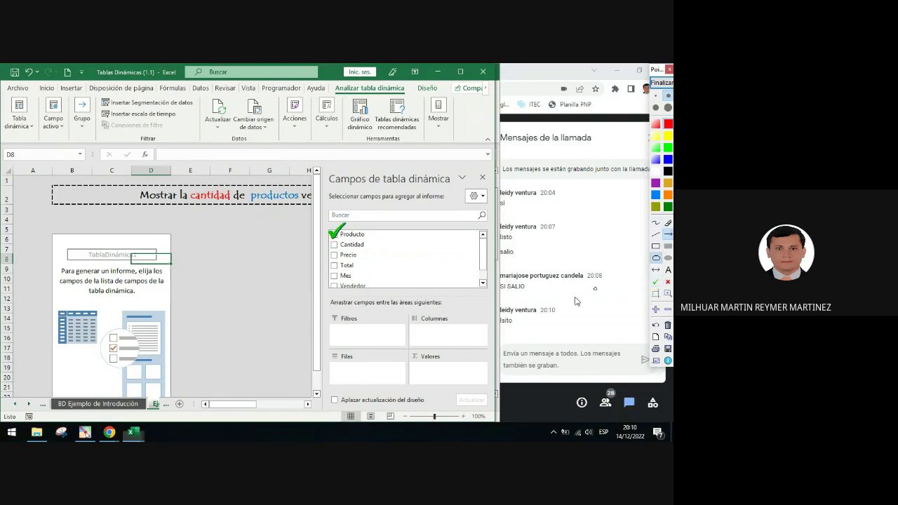
left_click(656, 246)
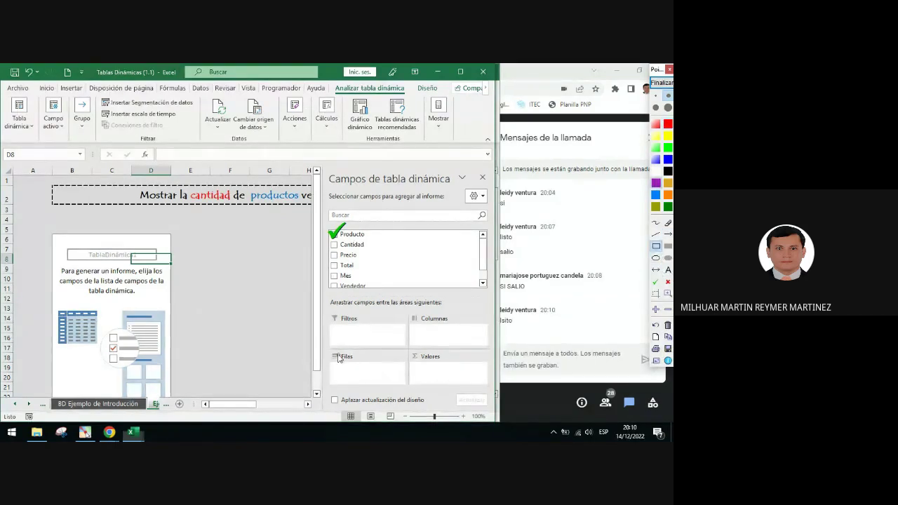
left_click_drag(324, 350, 408, 388)
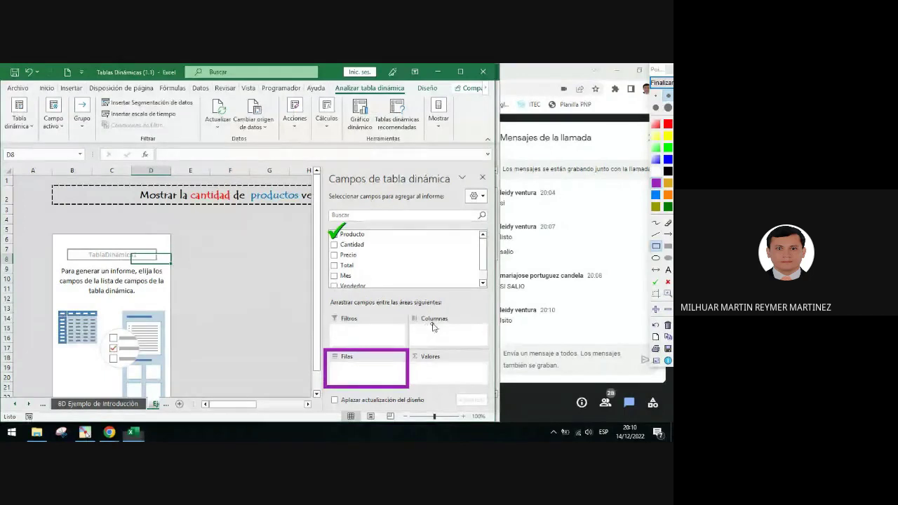
Circle the Columnas area with an orange ellipse and end the annotation.
left_click(657, 258)
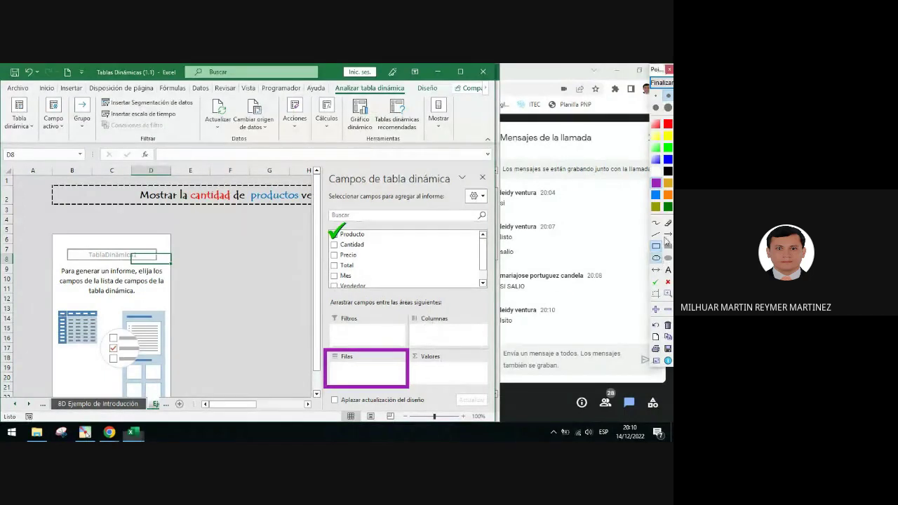
left_click_drag(400, 313, 494, 358)
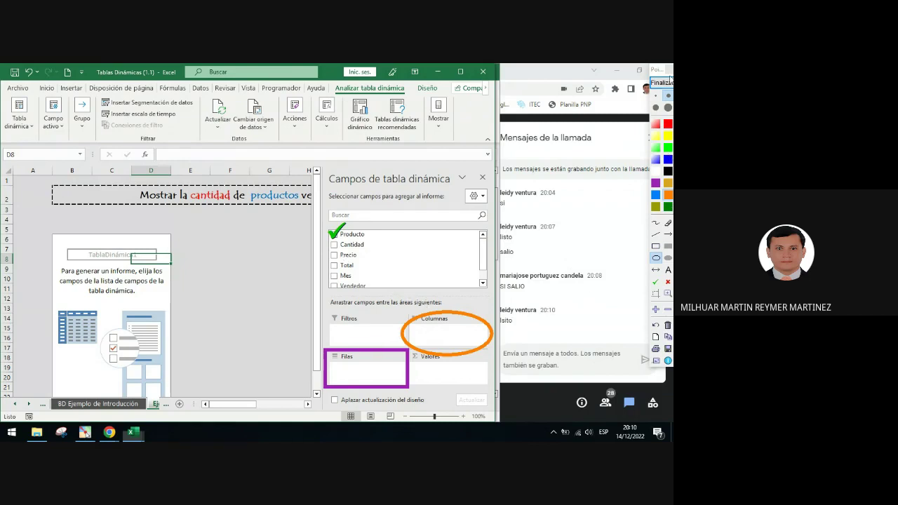
left_click(661, 83)
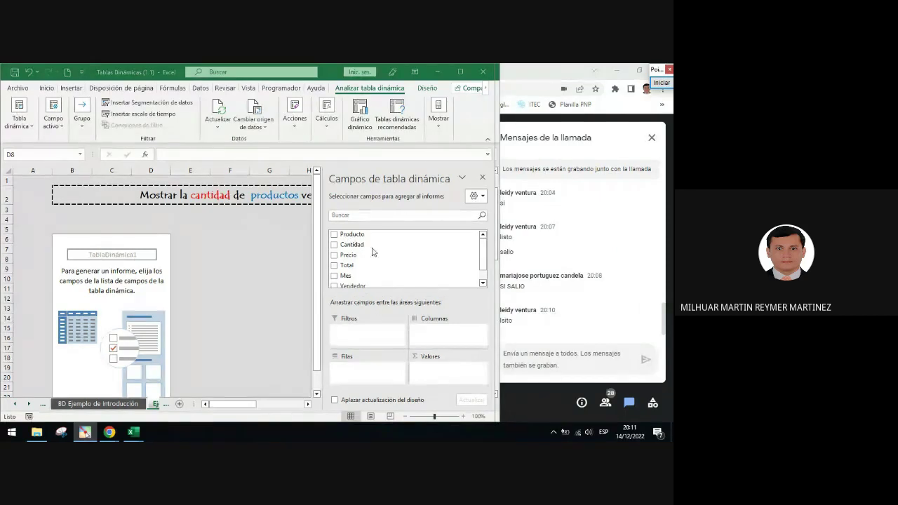
Place the Producto field in the Columnas area and the Vendedor field in the Filas area of the pivot table.
left_click(351, 238)
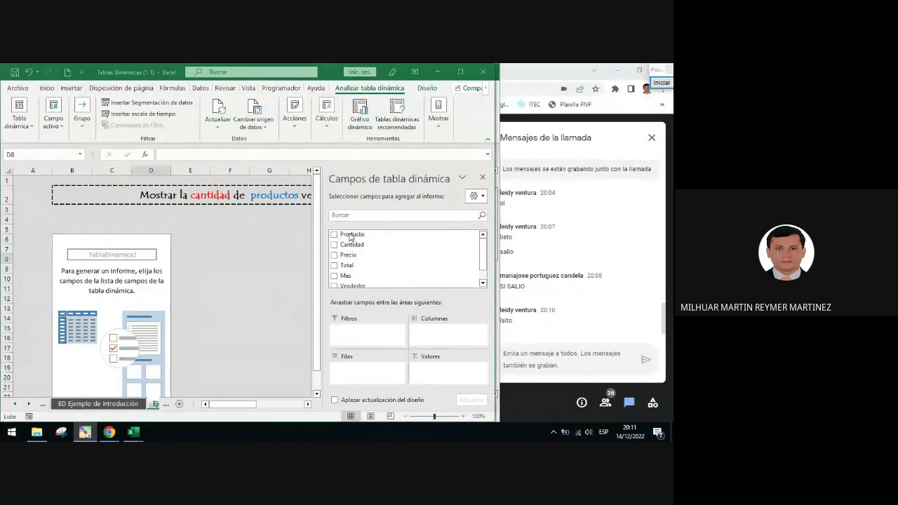
left_click_drag(355, 242, 432, 334)
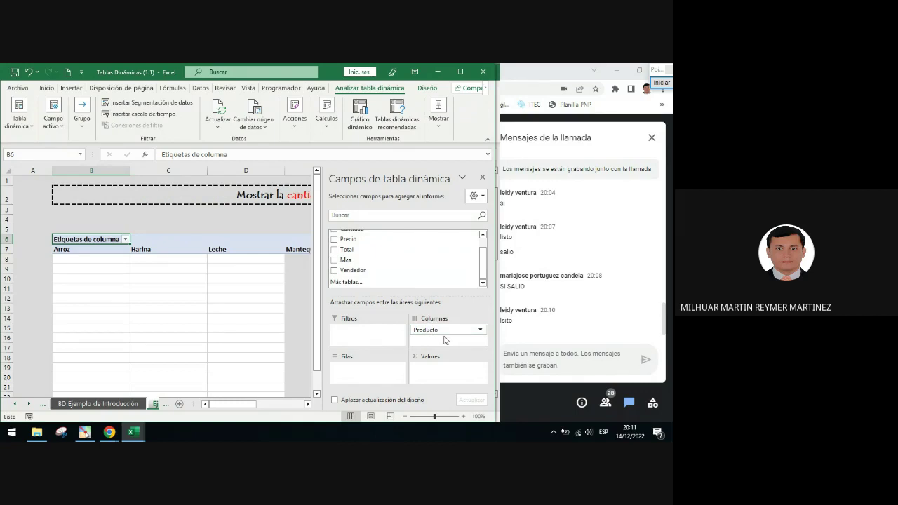
left_click(363, 272)
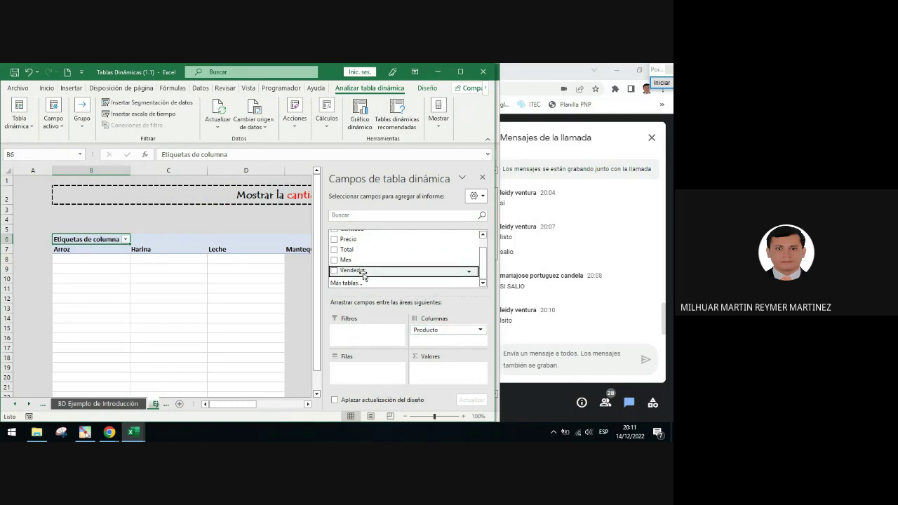
left_click_drag(363, 273, 361, 372)
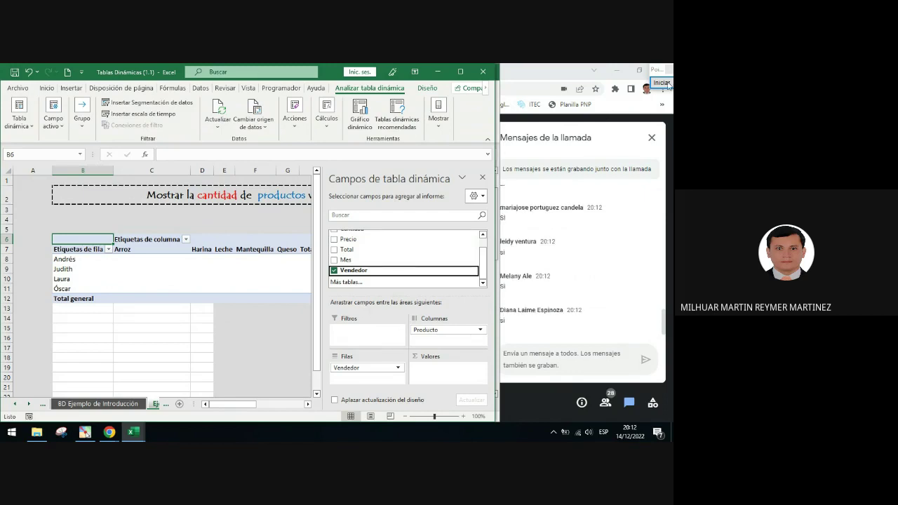
Circle the empty Filtros area with an orange ellipse as a screen annotation, and end the annotation.
left_click(662, 82)
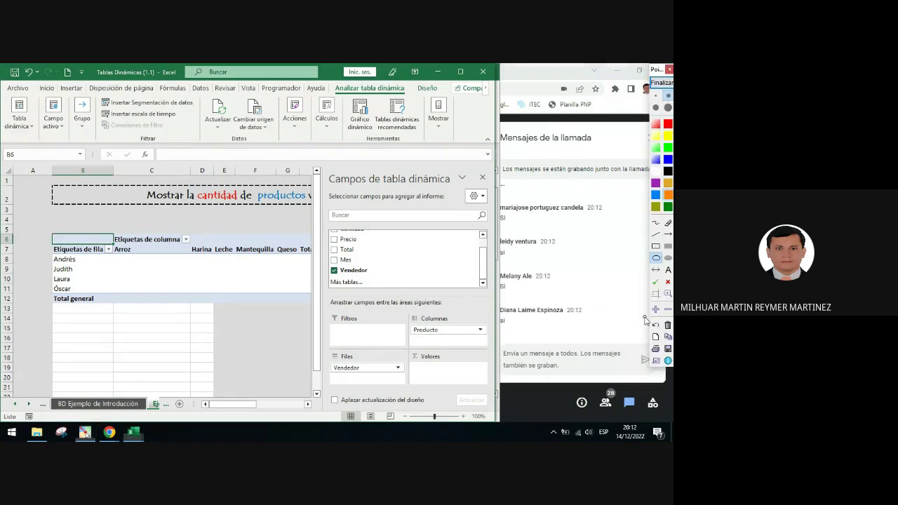
left_click(655, 258)
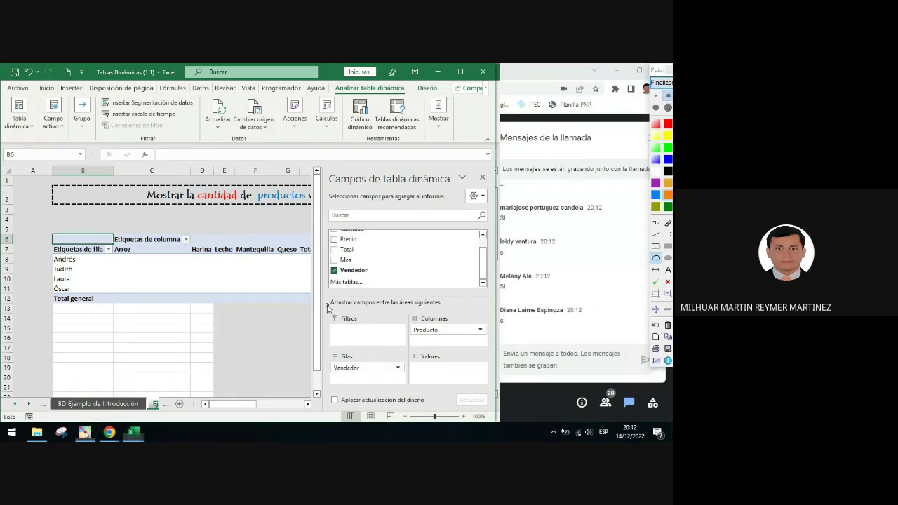
left_click_drag(329, 306, 410, 353)
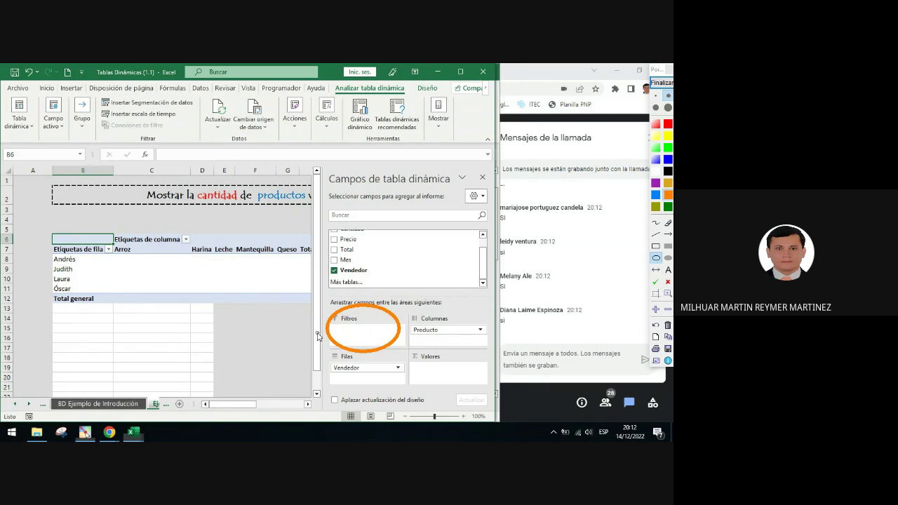
left_click(662, 83)
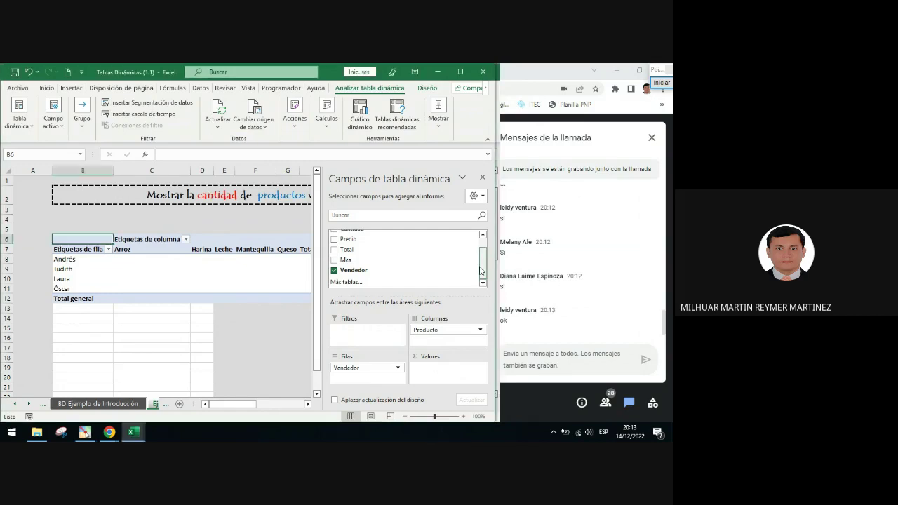
Add the Cantidad field to the Valores area of the pivot table.
scroll(483, 266, "up", 3)
left_click_drag(353, 246, 446, 375)
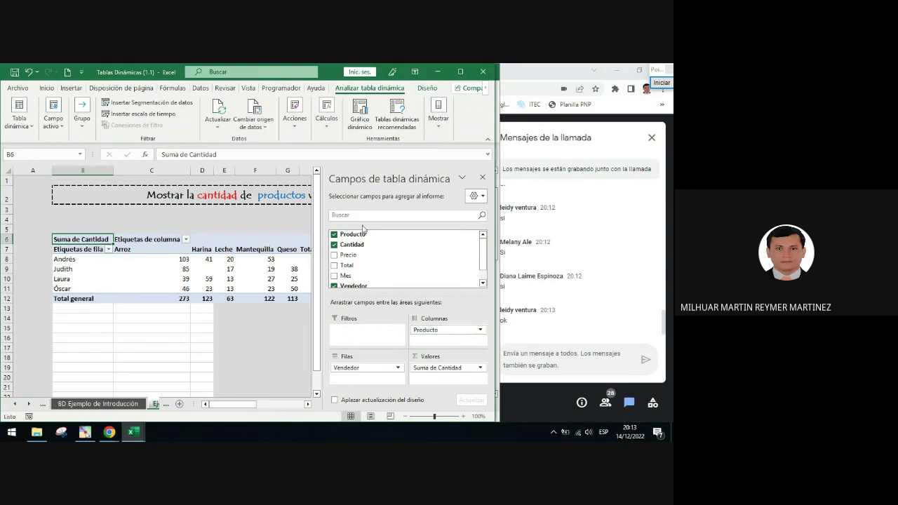
Point an orange annotation arrow at the Arroz quantity in C11, and end the annotation.
left_click(661, 82)
left_click(668, 235)
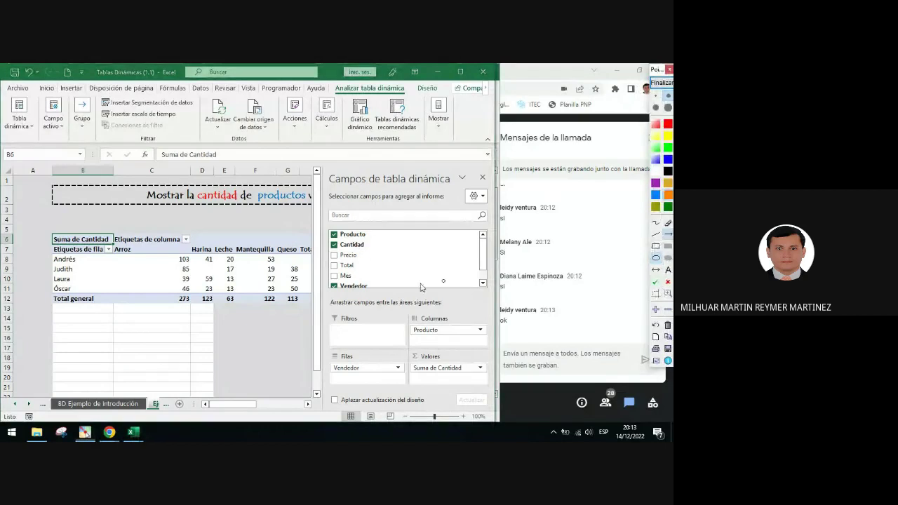
left_click_drag(131, 325, 177, 293)
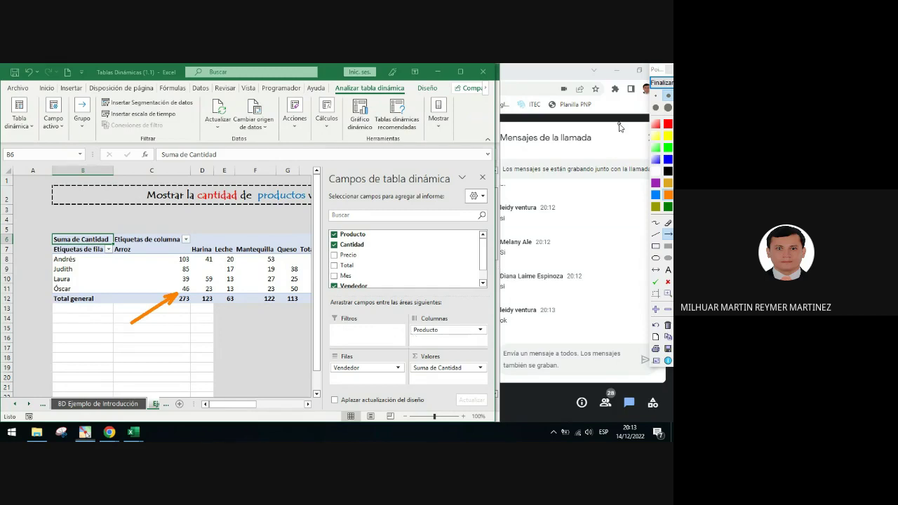
left_click(661, 82)
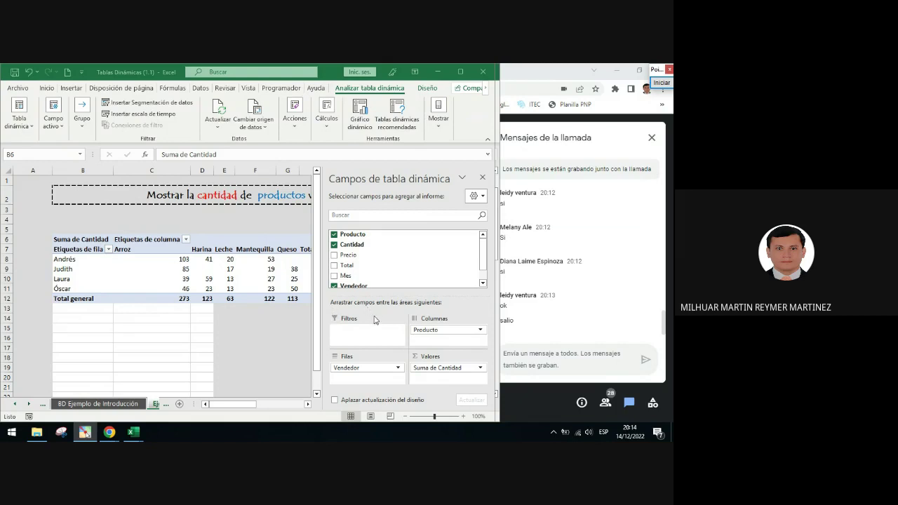
Circle the Suma de Cantidad heading in orange, link it to the Valores field with a double-headed arrow, and end the annotation.
left_click(661, 82)
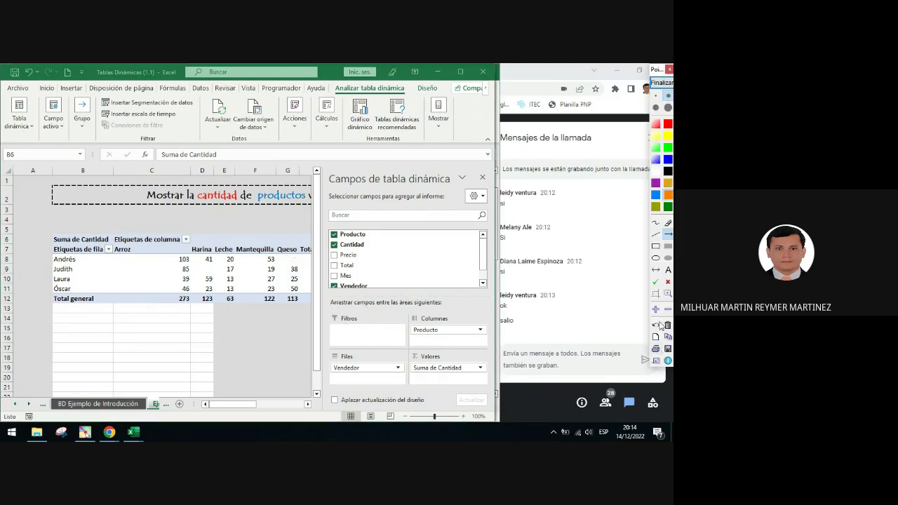
left_click(656, 257)
left_click_drag(46, 234, 114, 249)
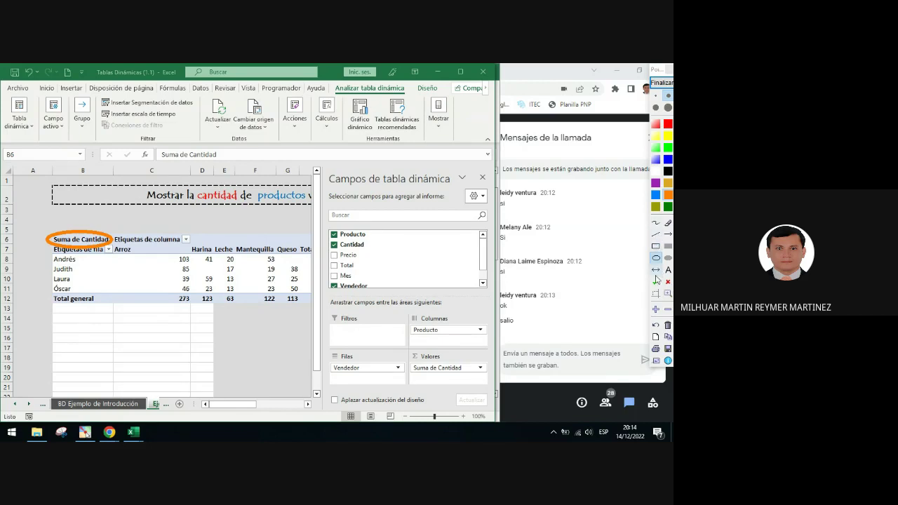
left_click(655, 270)
mouse_move(106, 248)
left_mouse_down()
mouse_move(354, 352)
mouse_move(405, 365)
left_mouse_up()
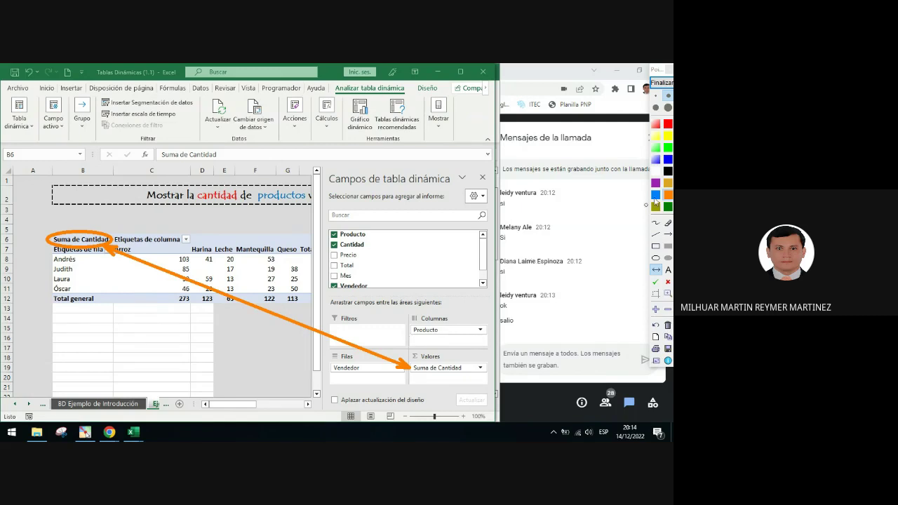
left_click(662, 83)
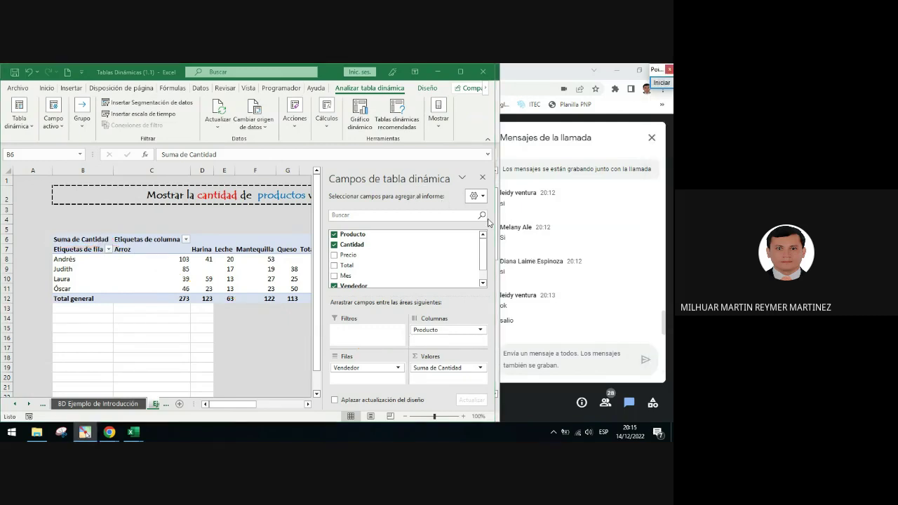
Summarize the pivot table's Cantidad values by Recuento and select the value heading in B6.
right_click(188, 269)
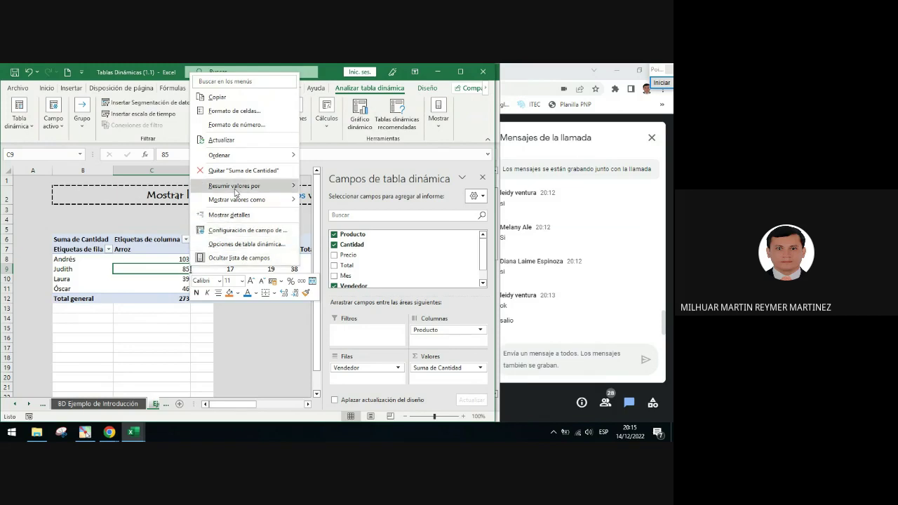
mouse_move(233, 191)
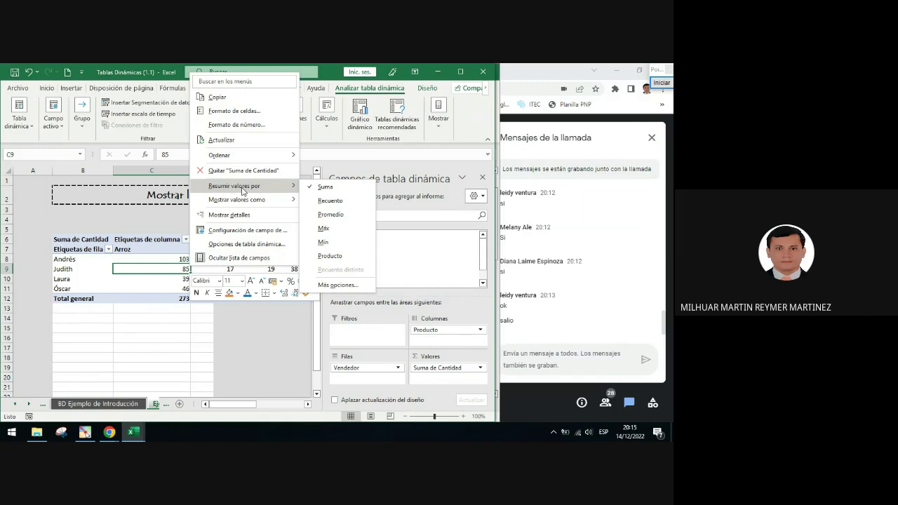
left_click(329, 202)
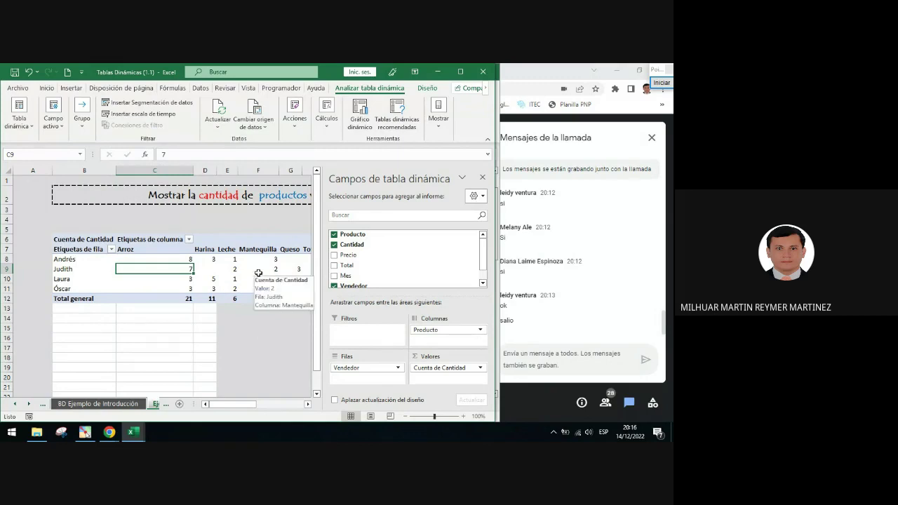
left_click(64, 239)
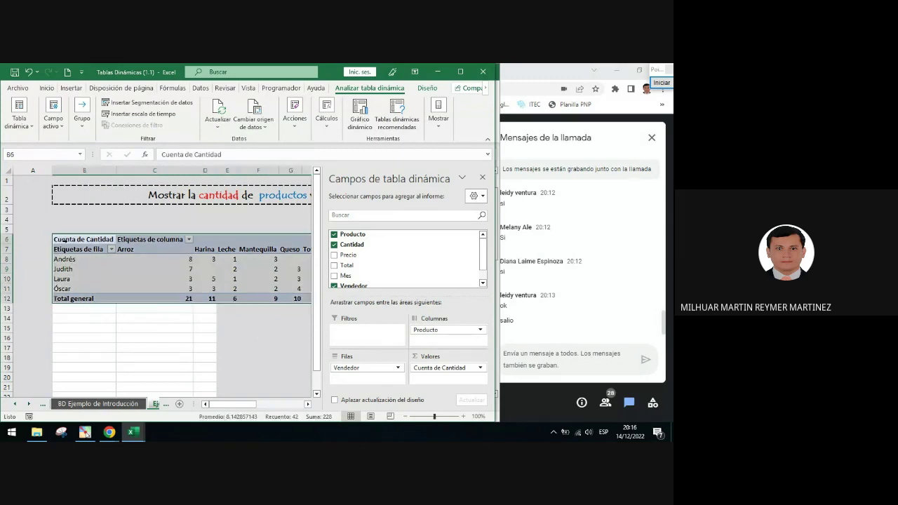
left_click(64, 239)
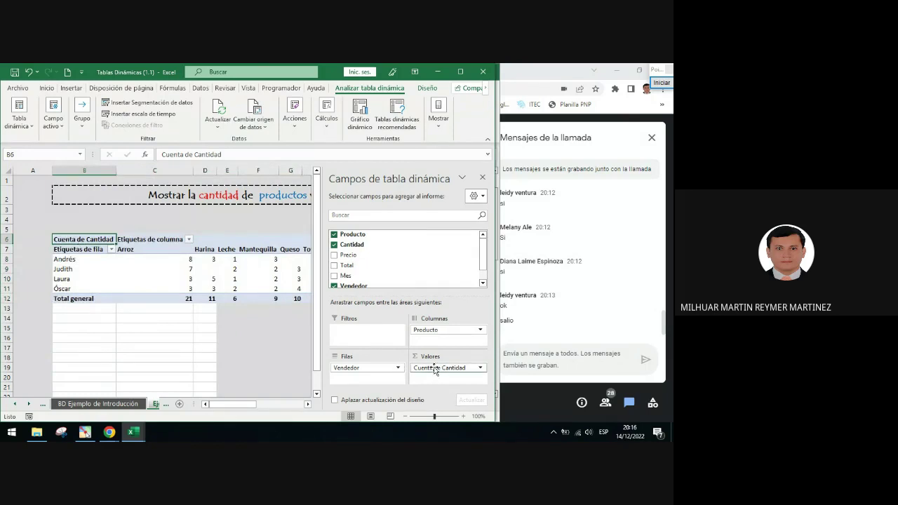
Review the Resumir valores por options from cell D9 and dismiss them.
right_click(206, 270)
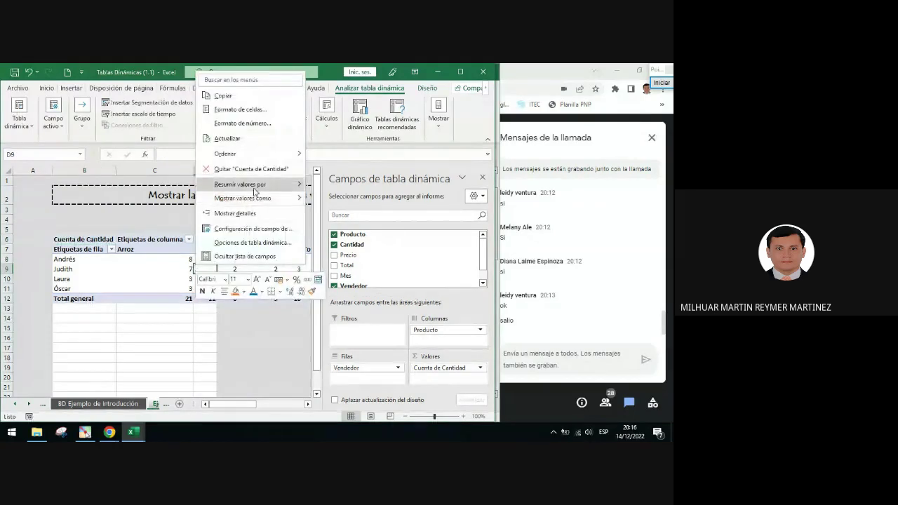
mouse_move(256, 186)
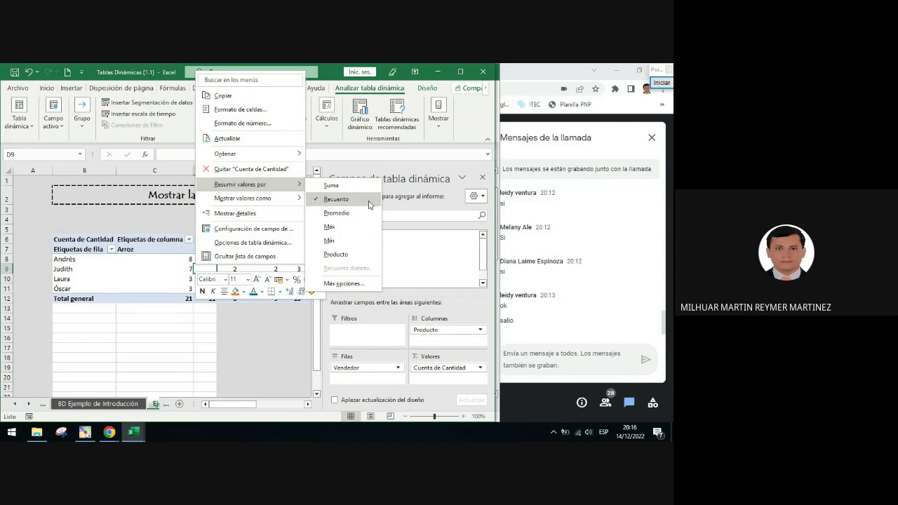
left_click(137, 300)
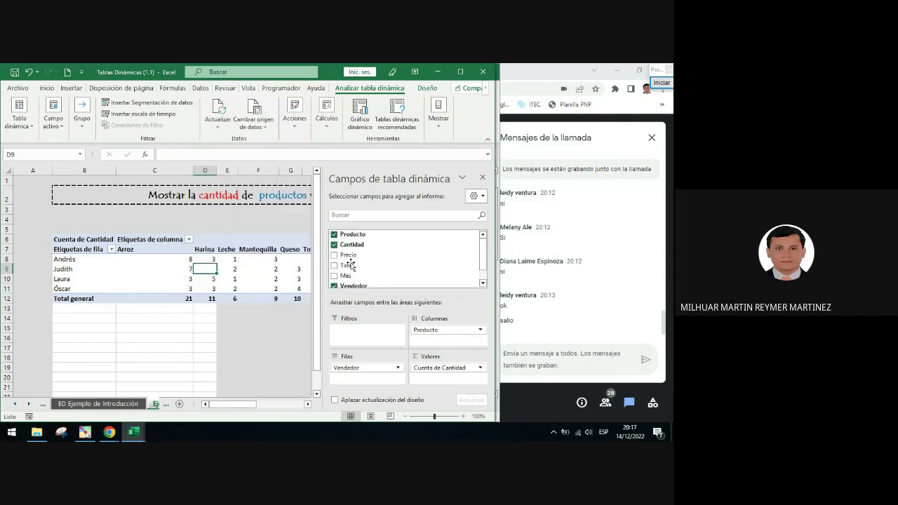
Close the Campos de tabla dinámica pane and outline the Total general column and row with orange annotation rectangles.
left_click(482, 178)
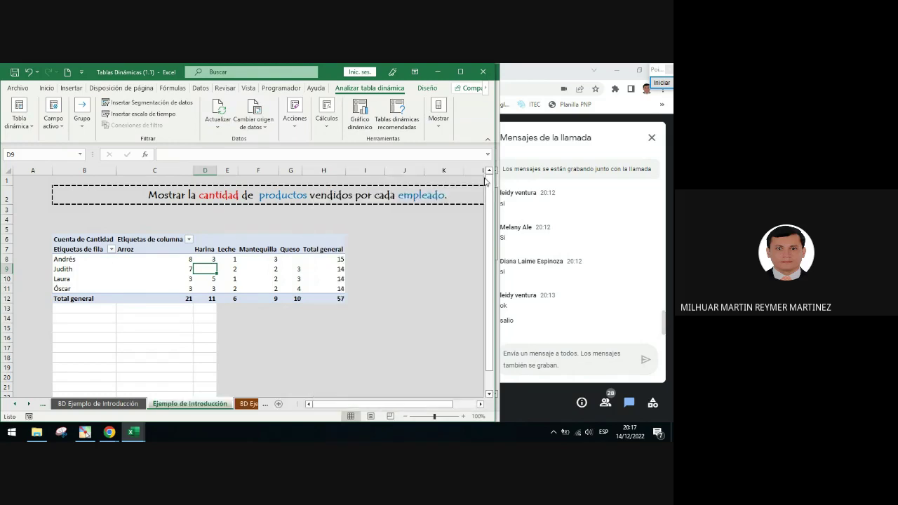
mouse_move(332, 280)
left_click(662, 82)
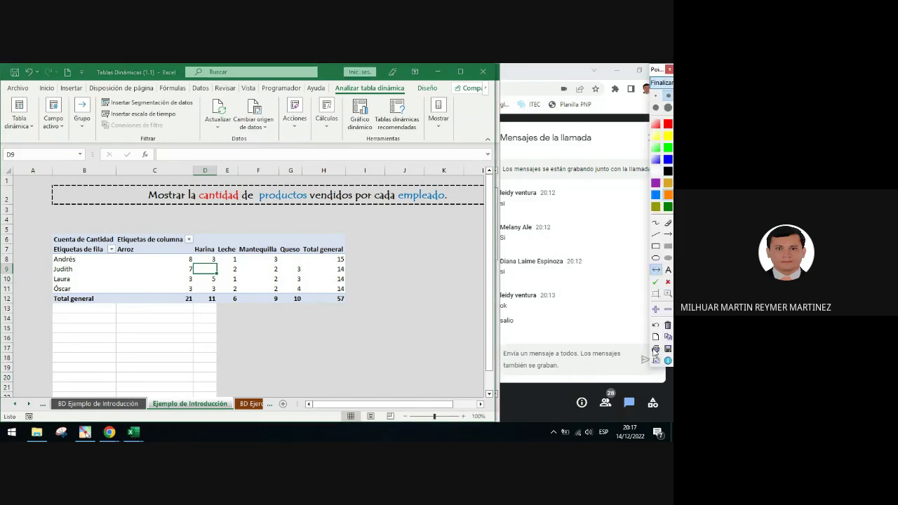
left_click(655, 245)
mouse_move(303, 235)
left_mouse_down()
mouse_move(358, 320)
mouse_move(353, 310)
left_mouse_up()
mouse_move(42, 295)
left_mouse_down()
mouse_move(136, 310)
mouse_move(364, 315)
left_mouse_up()
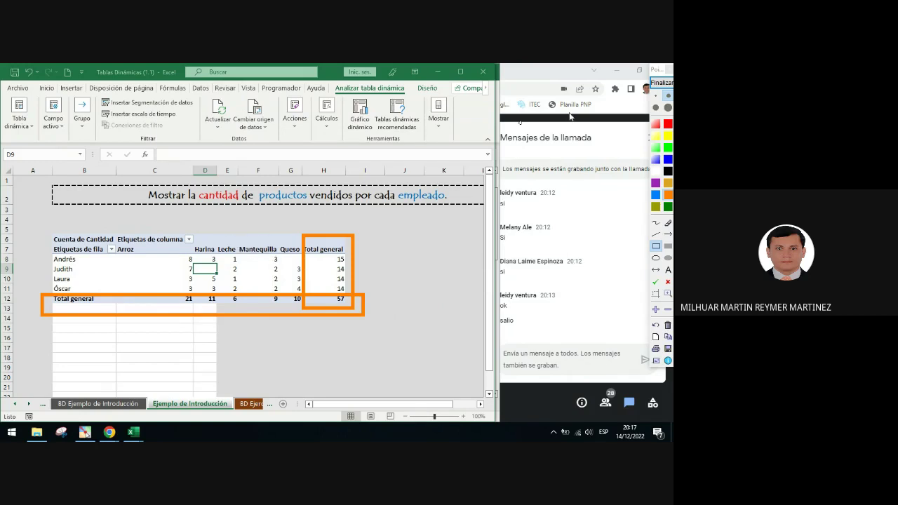
End the screen annotation and rename the pivot table's column labels heading in C6 as Producto.
left_click(669, 85)
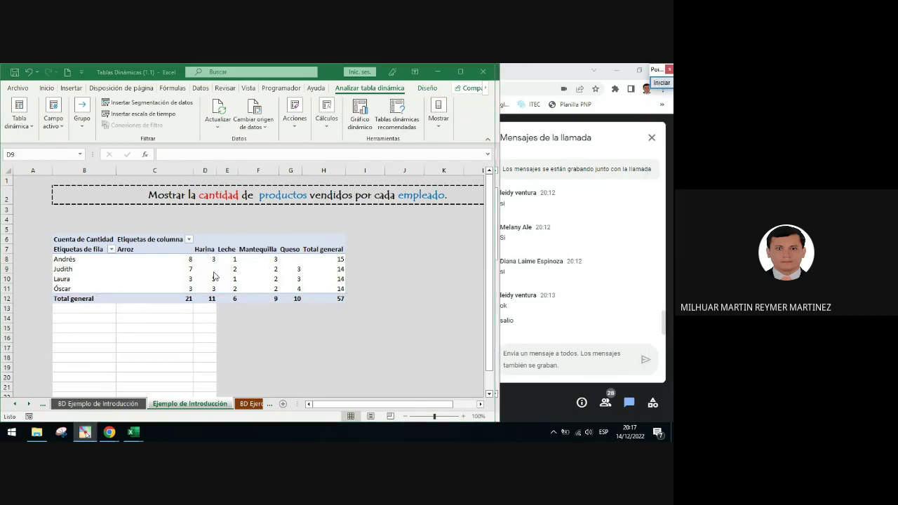
left_click(137, 241)
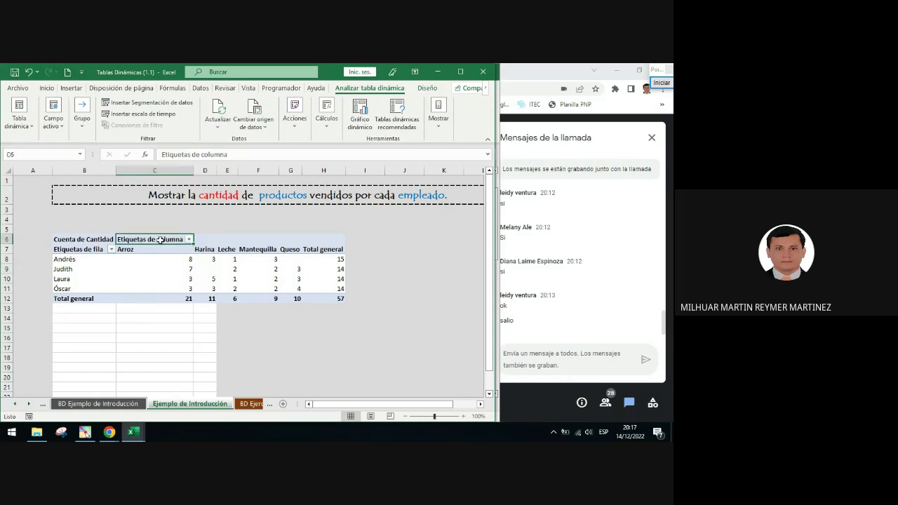
type("Producr")
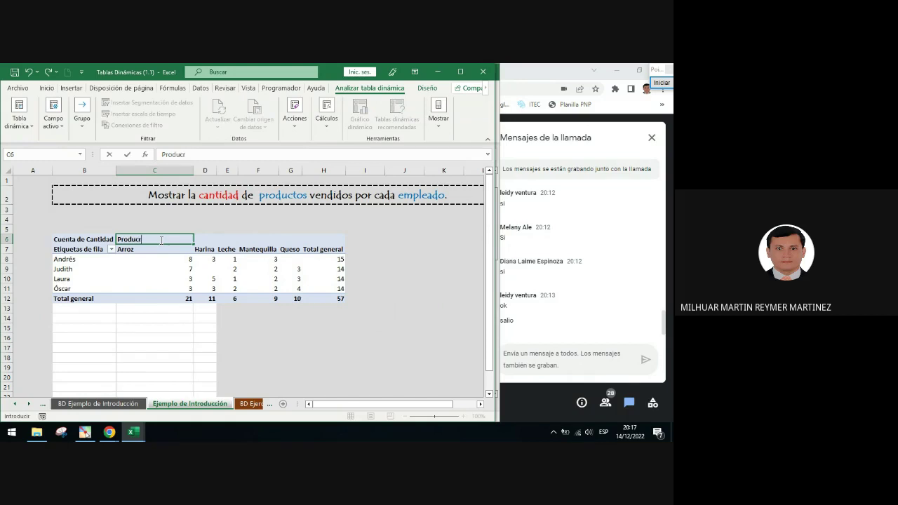
key("BackSpace")
type("to")
key("Return")
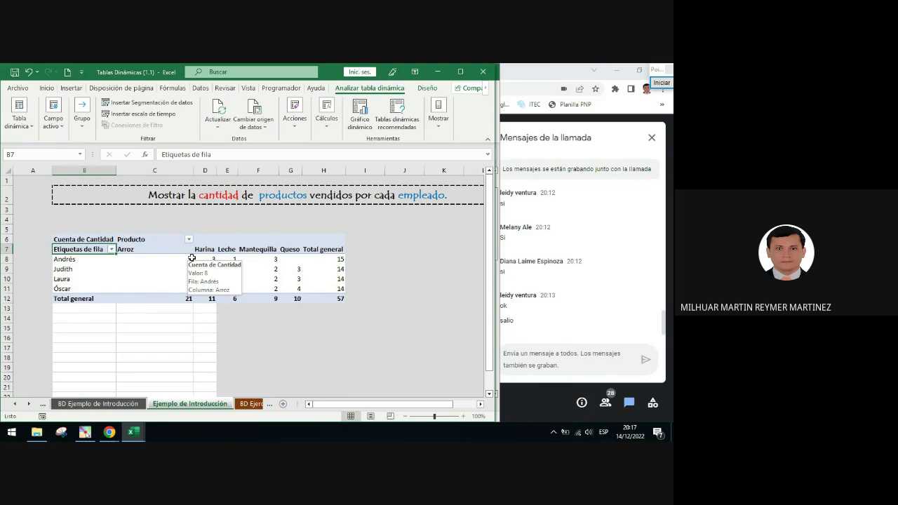
Rename the pivot table's row labels heading in B7 as Vendedor.
type("VEn")
key("BackSpace")
key("BackSpace")
type("en")
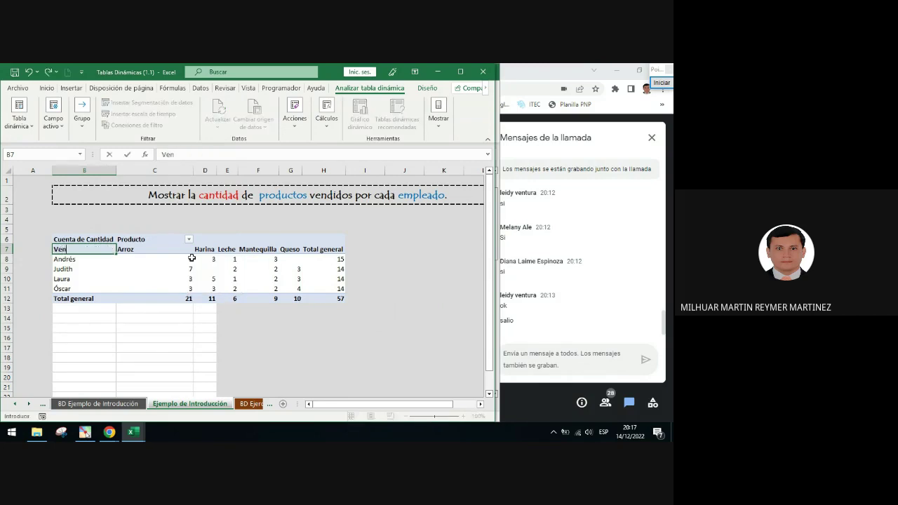
type("dedor")
key("Return")
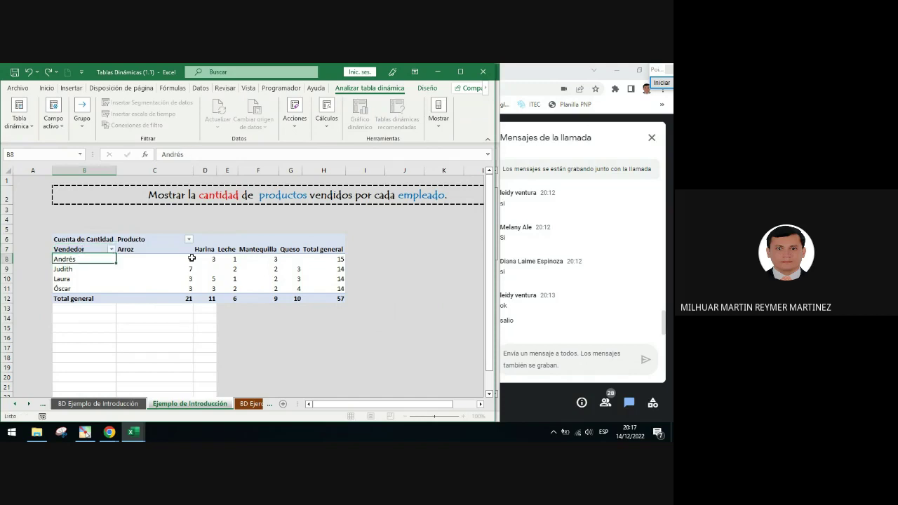
Rename the pivot table's value heading in B6 as Ejemplo 01 and reselect the cell.
left_click(85, 240)
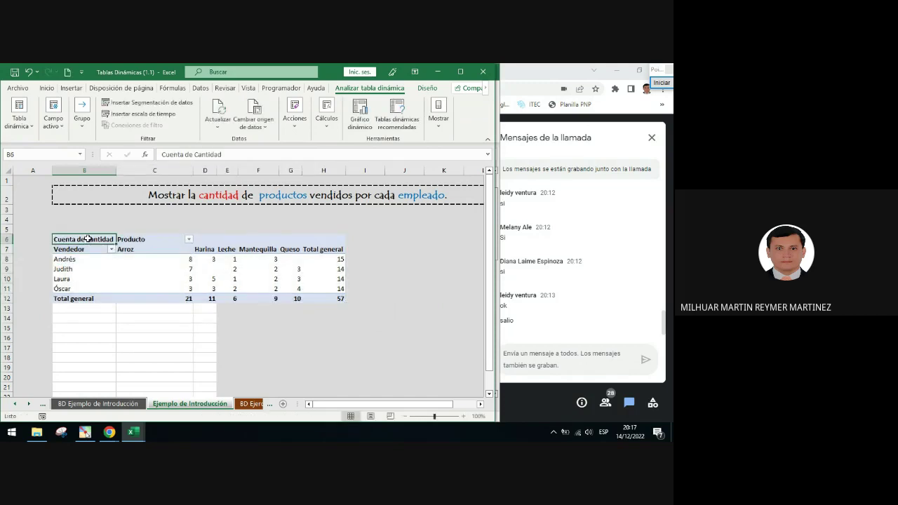
type("Ejemplo")
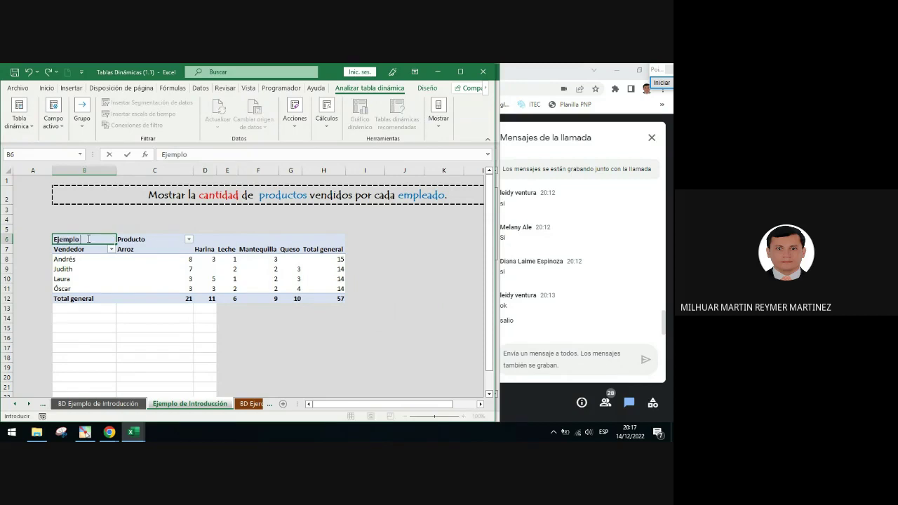
type(" 01")
key("Return")
left_click(87, 239)
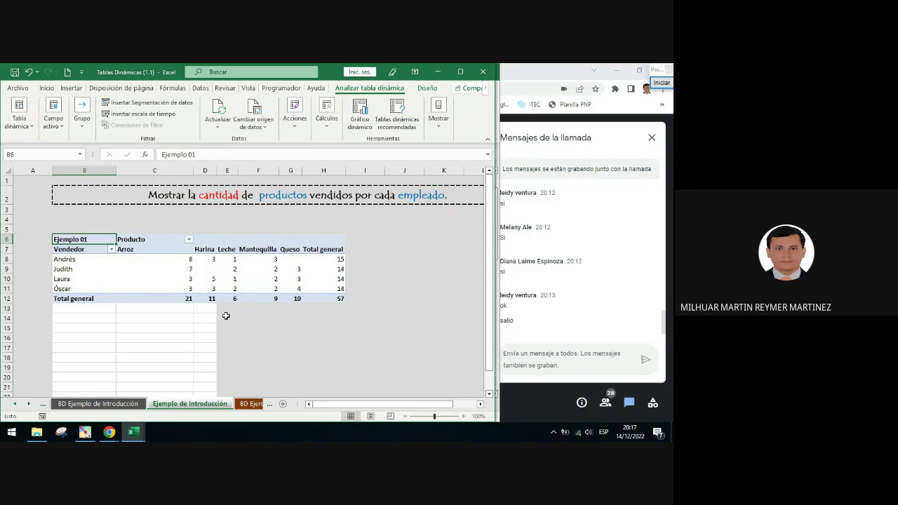
Annotate with orange arrows the path from gray cell H18 through Inicio and Format Painter to B13:D23, outline that range in purple, and end the annotation.
scroll(228, 300, "down", 1)
scroll(128, 189, "down", 2)
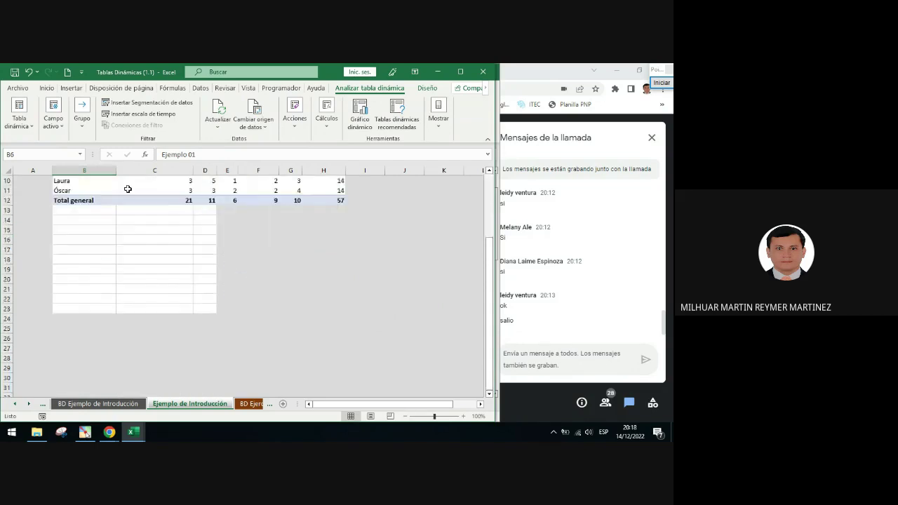
left_click(327, 260)
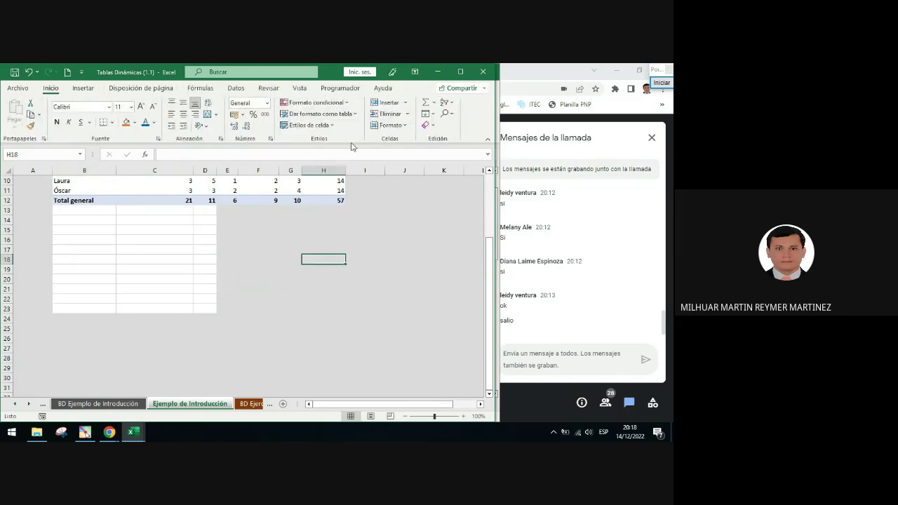
left_click(660, 82)
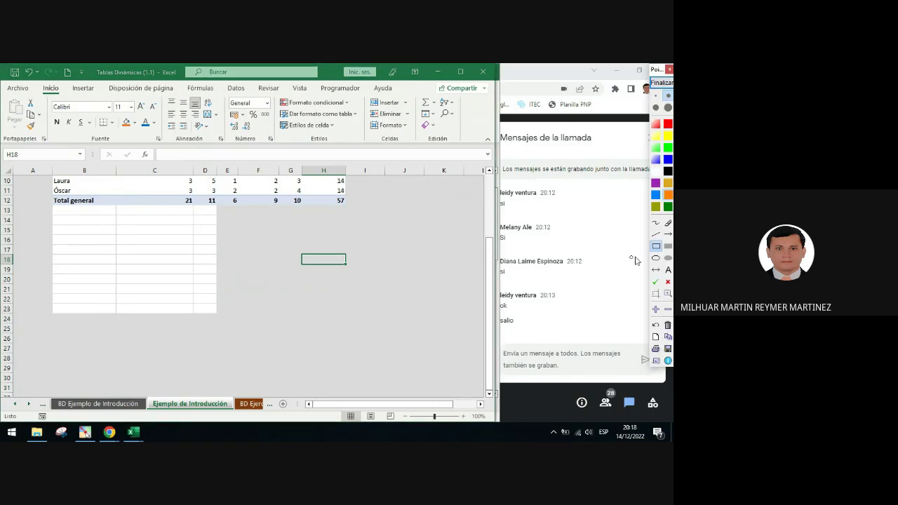
left_click(668, 234)
mouse_move(339, 253)
left_mouse_down()
mouse_move(55, 90)
mouse_move(31, 128)
mouse_move(54, 205)
left_mouse_up()
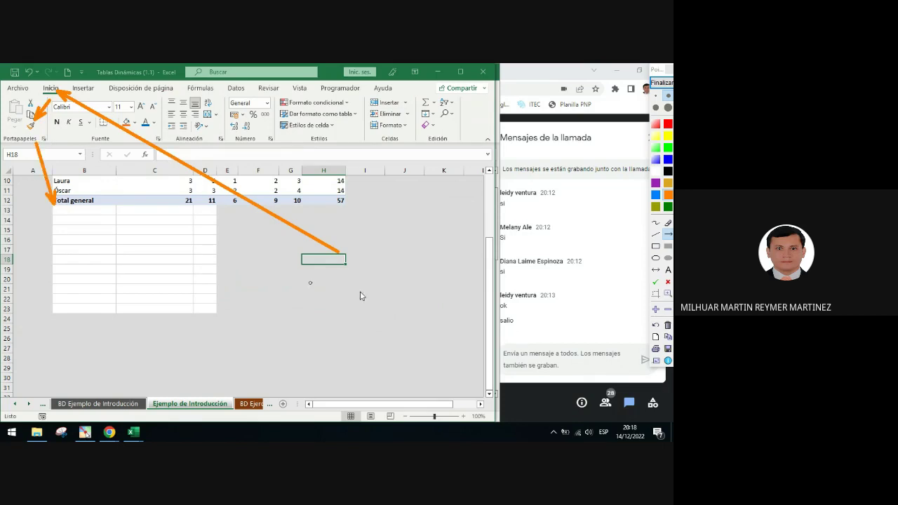
left_click(656, 245)
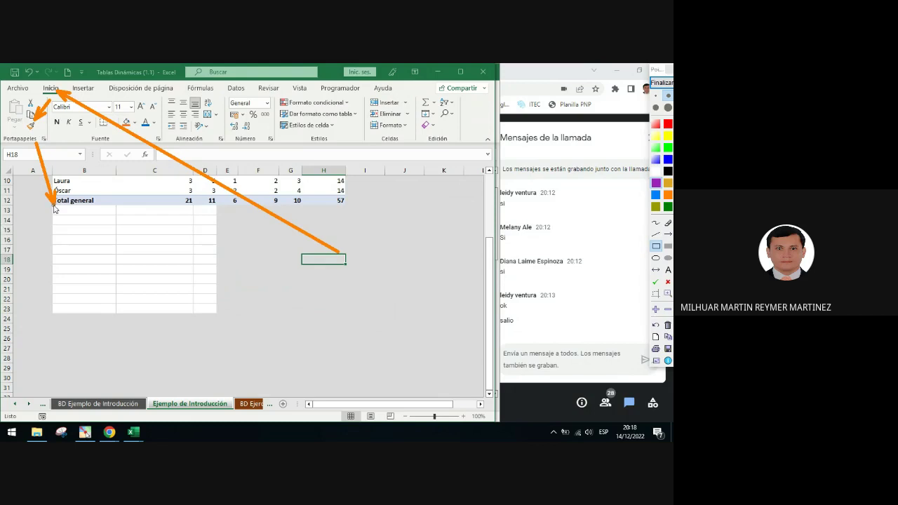
mouse_move(54, 204)
left_mouse_down()
mouse_move(241, 277)
mouse_move(219, 314)
left_mouse_up()
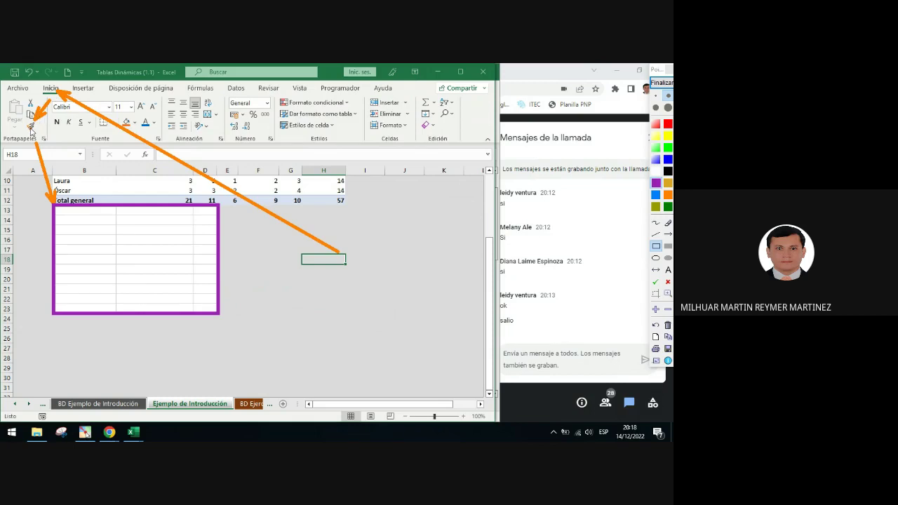
left_click(663, 85)
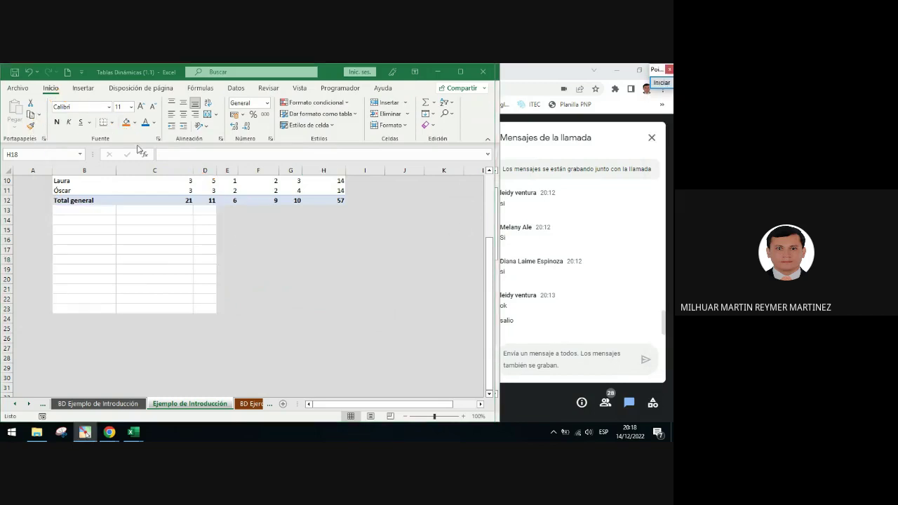
Copy the gray formatting of cell H18 onto the white cells B13:D23 below the pivot table.
left_click(30, 125)
mouse_move(76, 212)
left_mouse_down()
mouse_move(184, 301)
mouse_move(201, 309)
mouse_move(213, 301)
left_mouse_up()
left_click(251, 300)
scroll(310, 319, "up", 3)
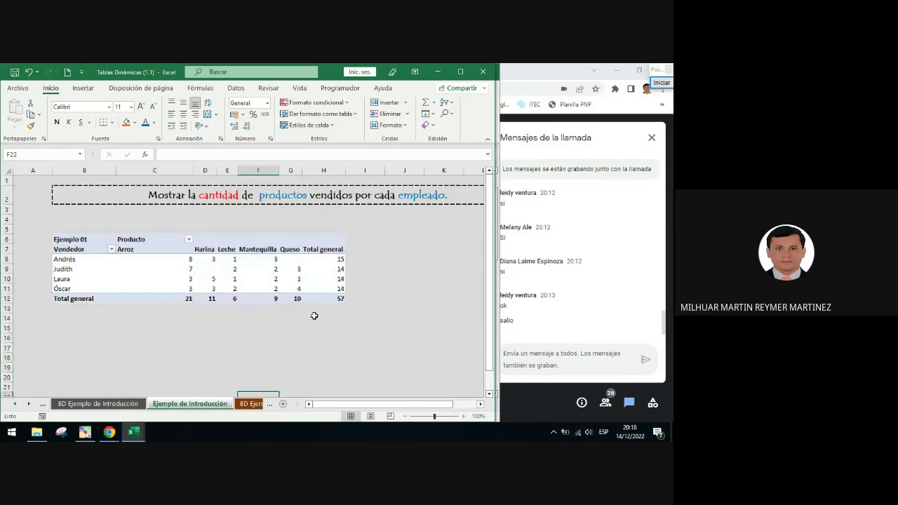
Select pivot cell D8, draw purple arrows from the table to Analizar tabla dinámica and Diseño, and end the annotation.
left_click(284, 258)
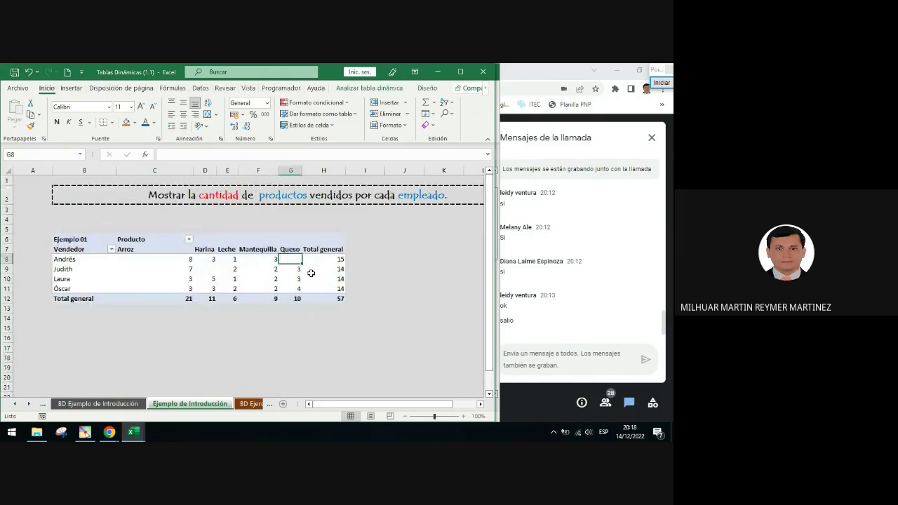
mouse_move(310, 273)
left_click(282, 250)
left_click(211, 259)
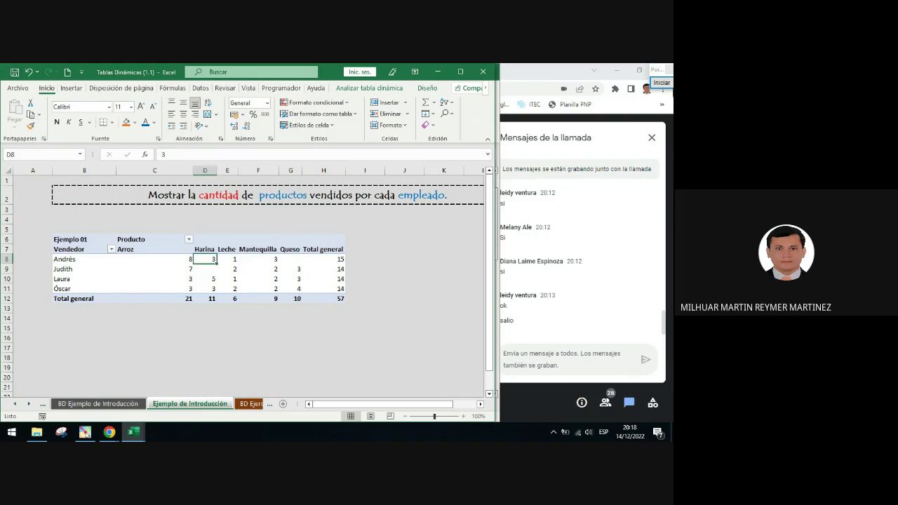
left_click(663, 84)
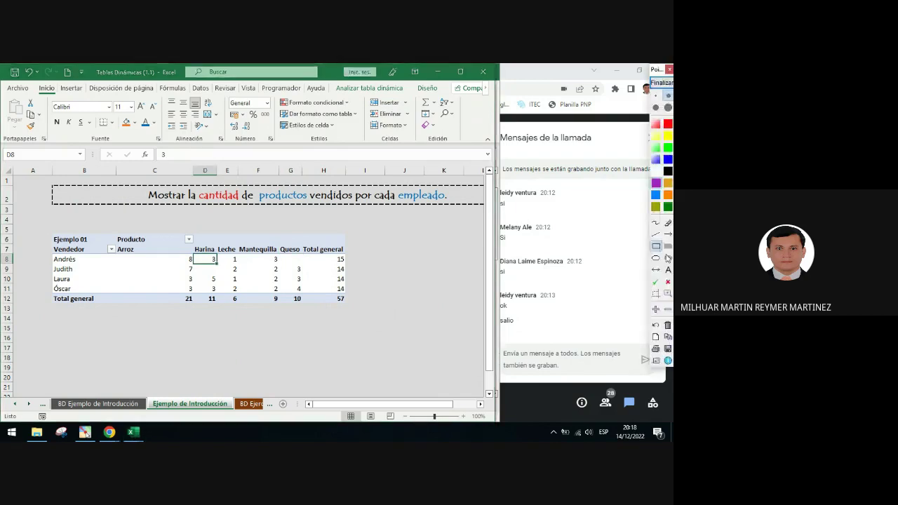
left_click(668, 234)
left_click_drag(263, 268, 344, 93)
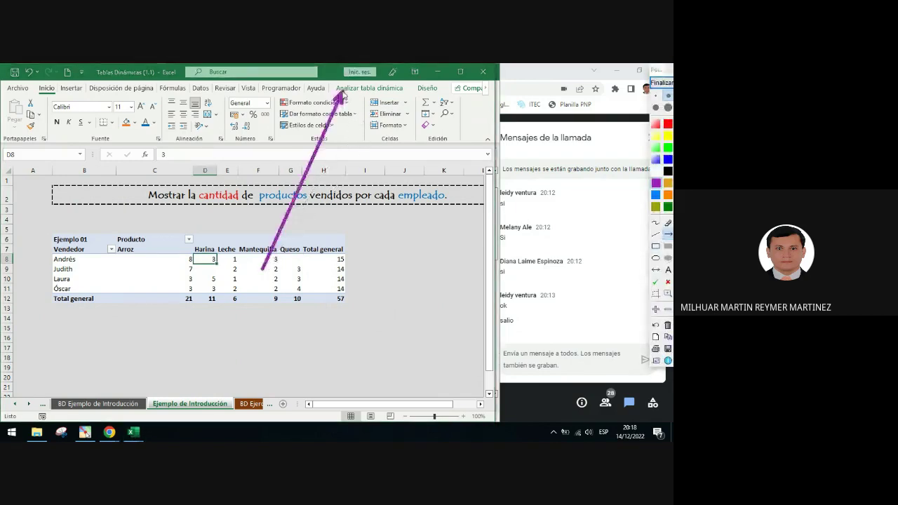
left_click_drag(265, 270, 424, 95)
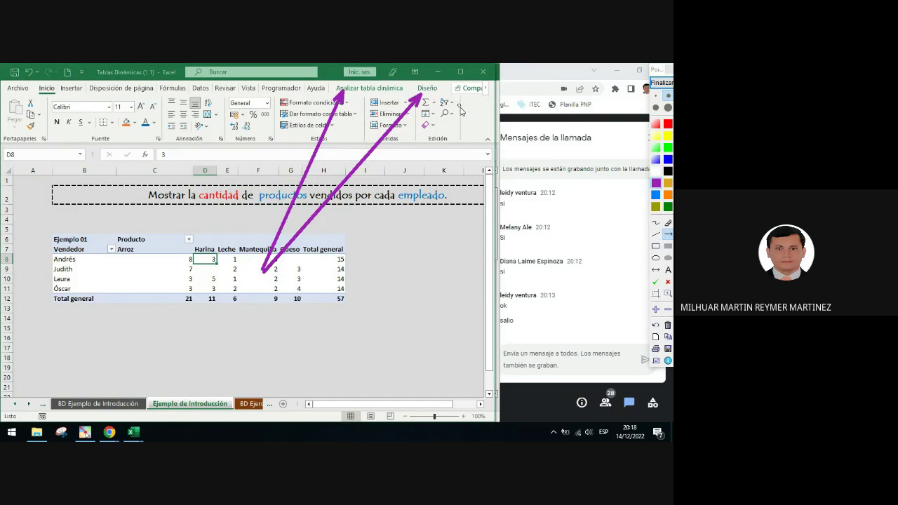
left_click(659, 85)
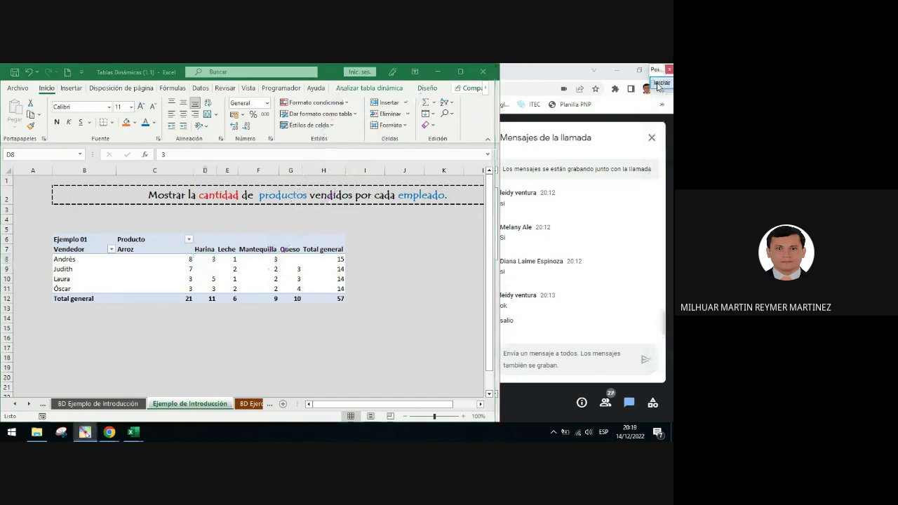
Show the pivot table's Diseño options, outline the Estilos de tabla dinámica group with a purple rectangle, and end the annotation.
left_click(430, 90)
left_click(661, 84)
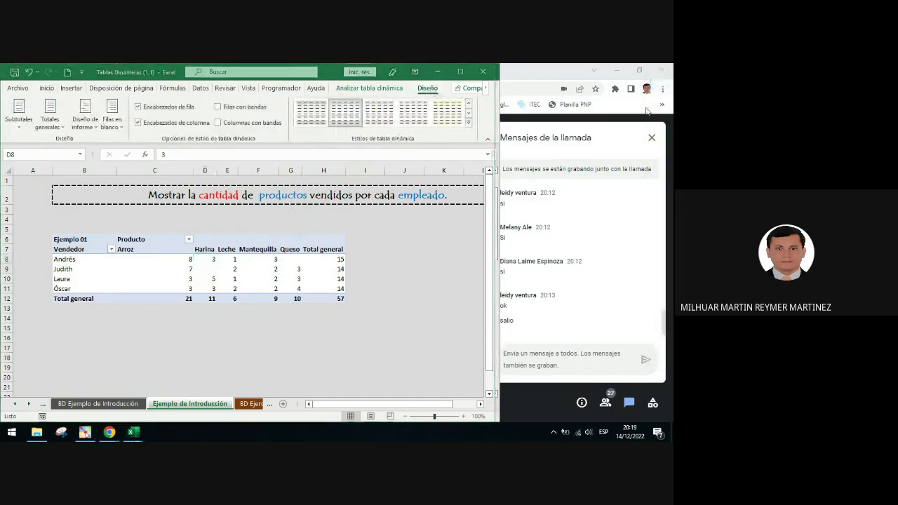
left_click(657, 247)
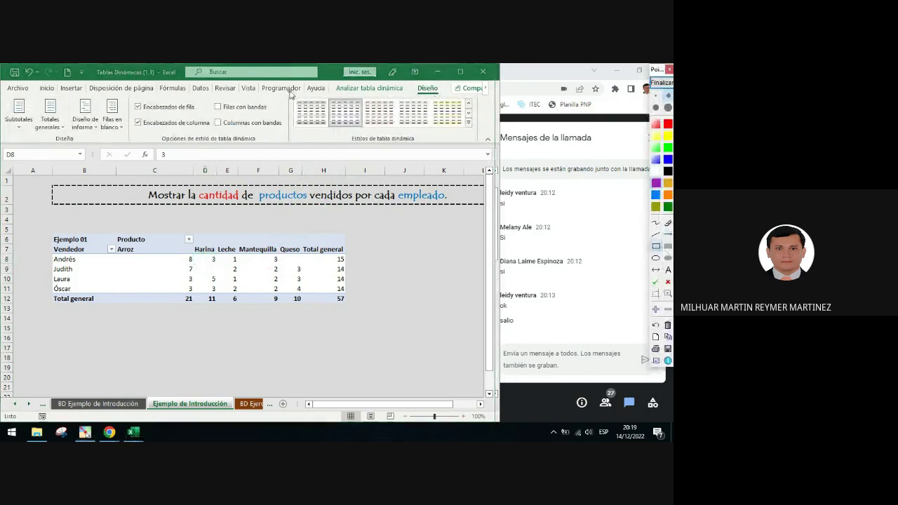
mouse_move(289, 91)
left_mouse_down()
mouse_move(445, 150)
mouse_move(491, 154)
mouse_move(482, 144)
left_mouse_up()
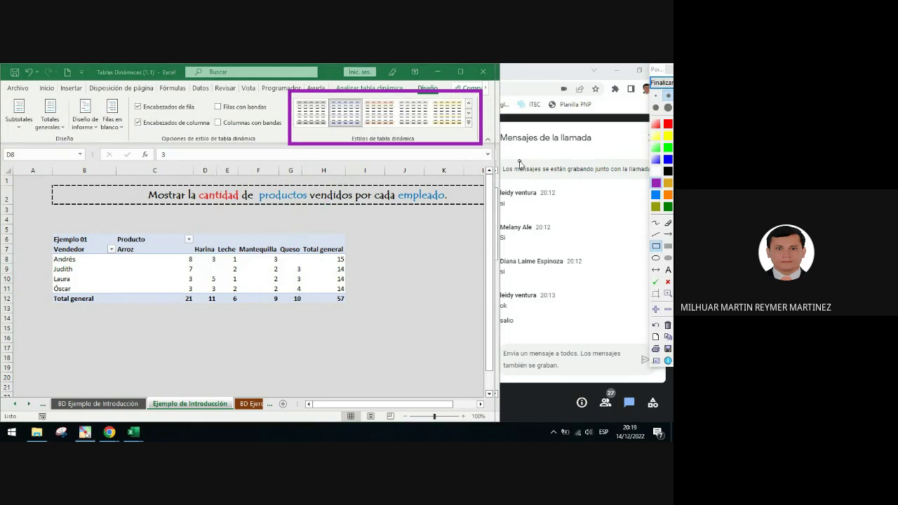
left_click(662, 82)
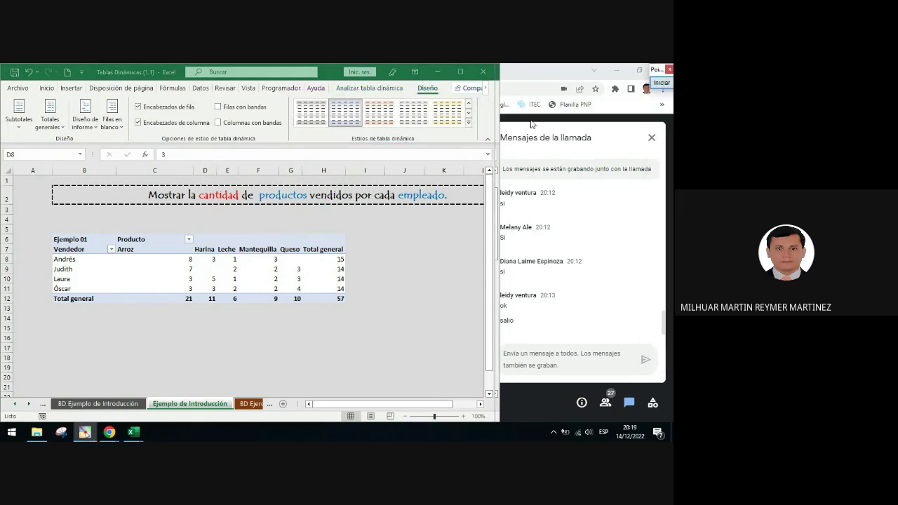
Apply the orange style from the first row of the Oscuro category to the Ejemplo 01 pivot table.
left_click(468, 123)
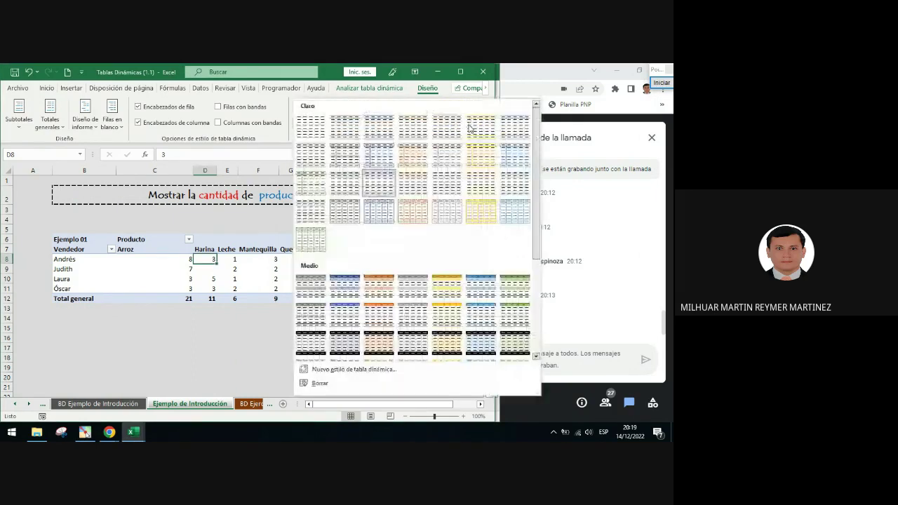
scroll(540, 191, "down", 3)
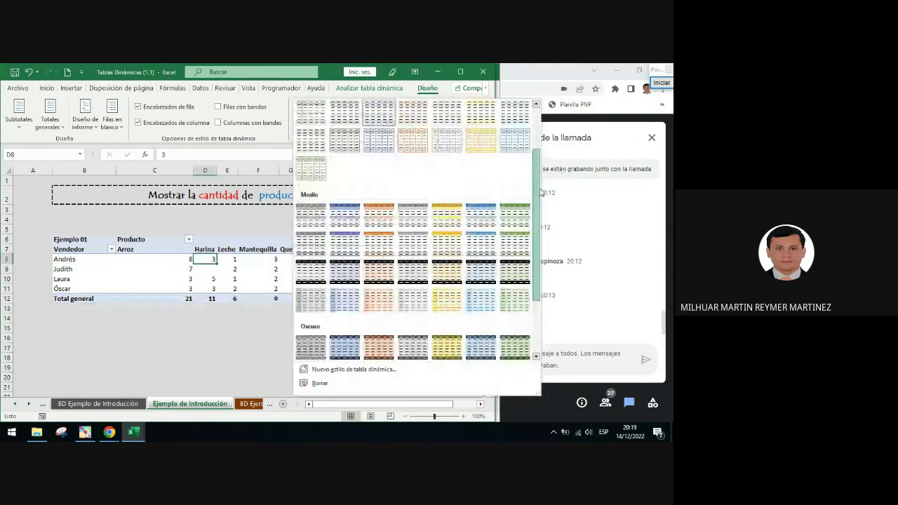
scroll(540, 191, "down", 3)
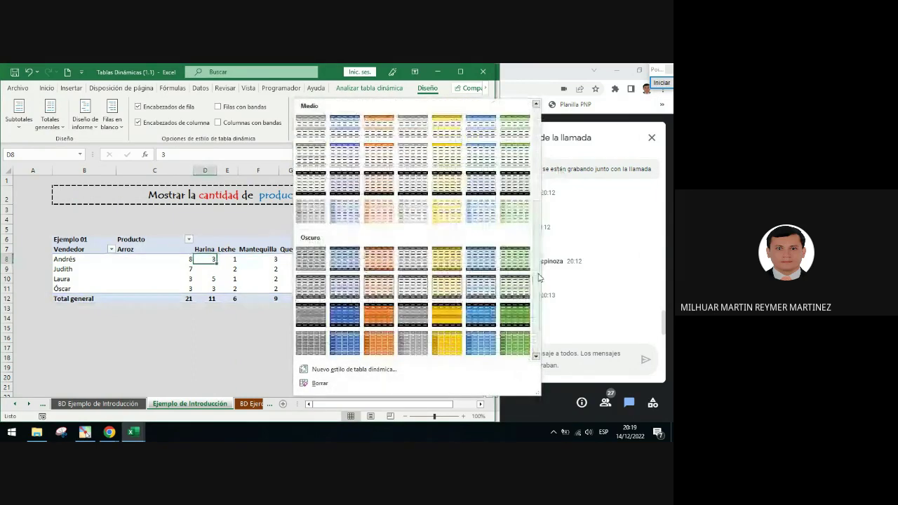
left_click(384, 258)
left_click(320, 329)
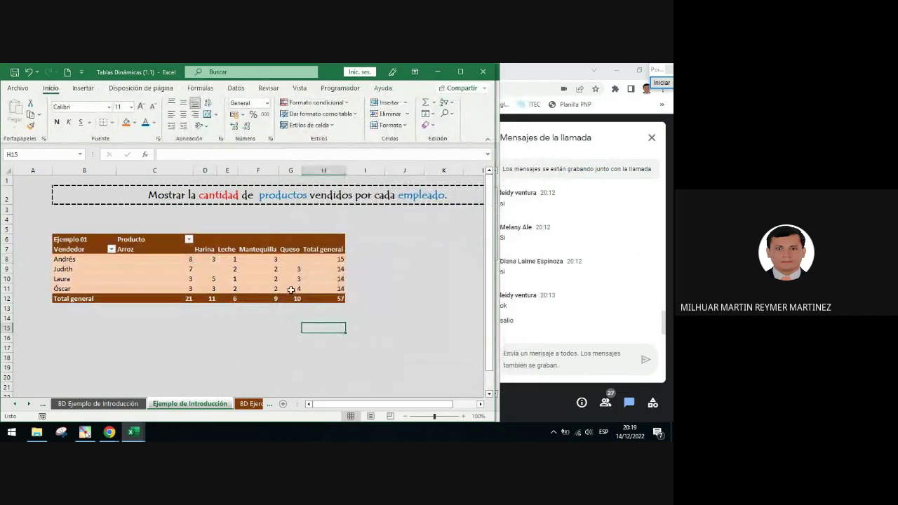
mouse_move(290, 290)
Annotate the screen with purple arrows from the pivot table to Diseño and its layout group, circle Totales generales in green, and end the annotation.
left_click(327, 249)
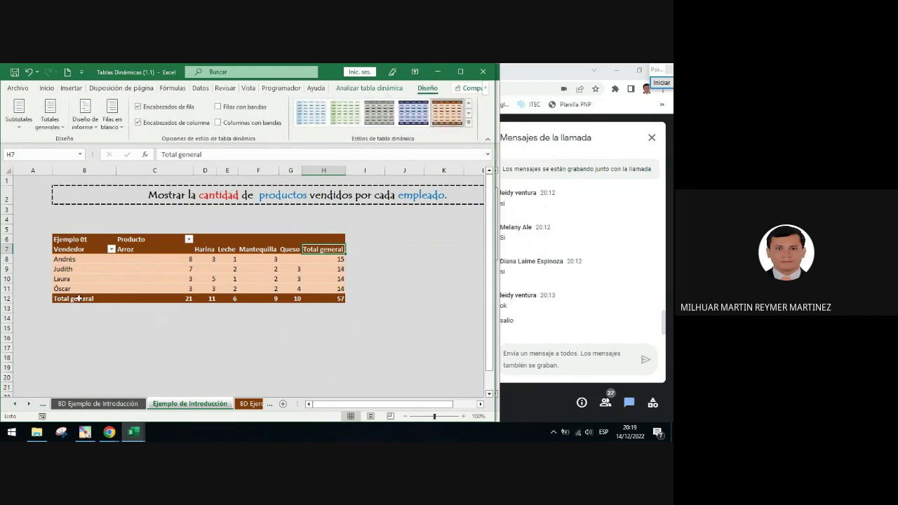
left_click(228, 269)
left_click(662, 83)
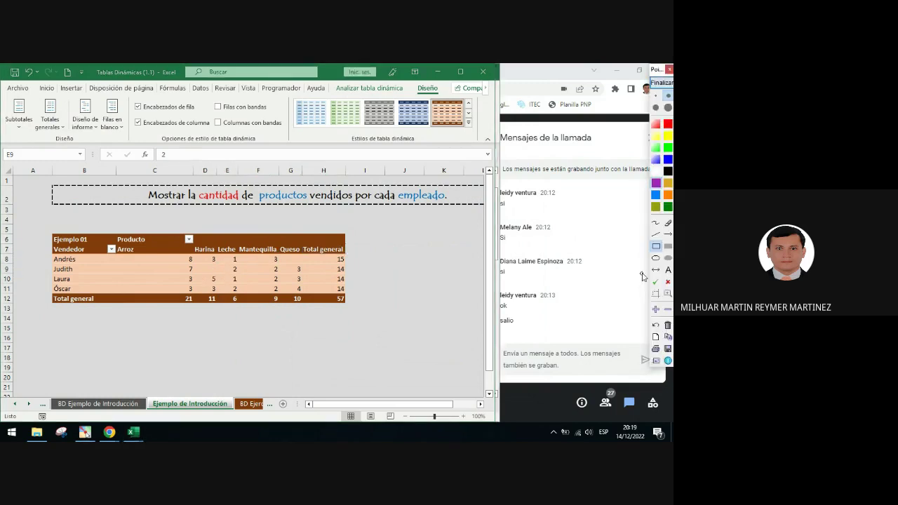
left_click(668, 234)
mouse_move(314, 266)
left_mouse_down()
mouse_move(422, 91)
mouse_move(86, 140)
left_mouse_up()
left_click(656, 245)
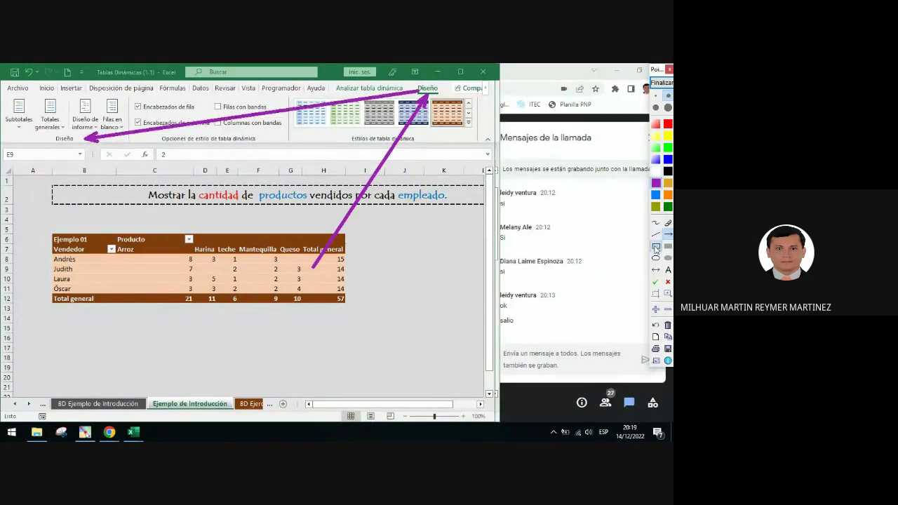
left_click(656, 258)
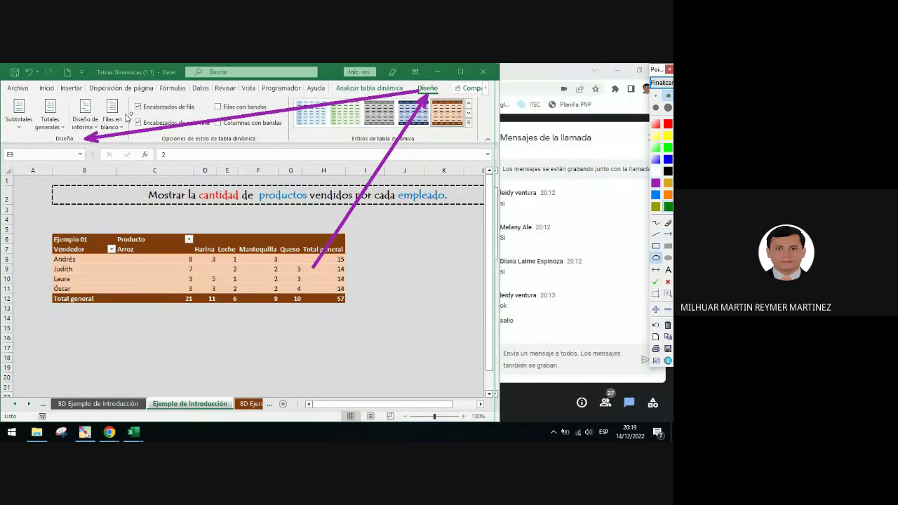
mouse_move(35, 98)
left_mouse_down()
mouse_move(62, 120)
mouse_move(73, 148)
left_mouse_up()
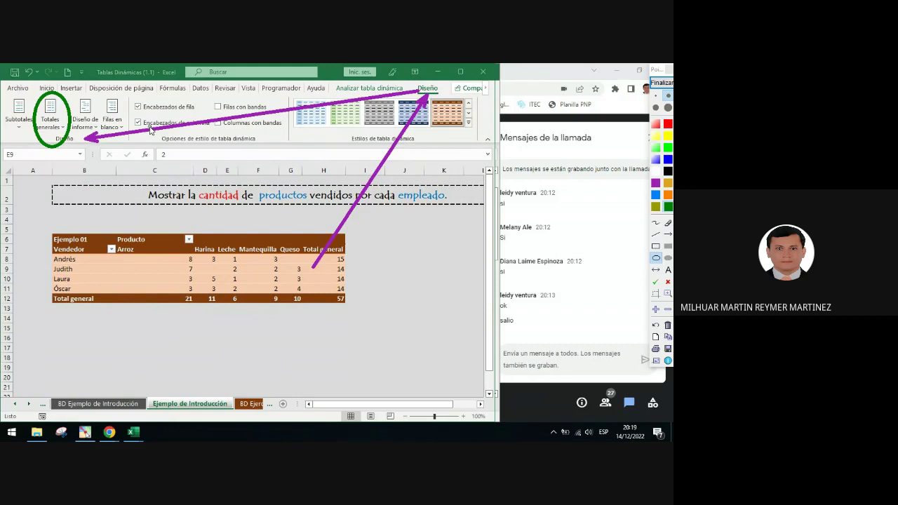
left_click(662, 82)
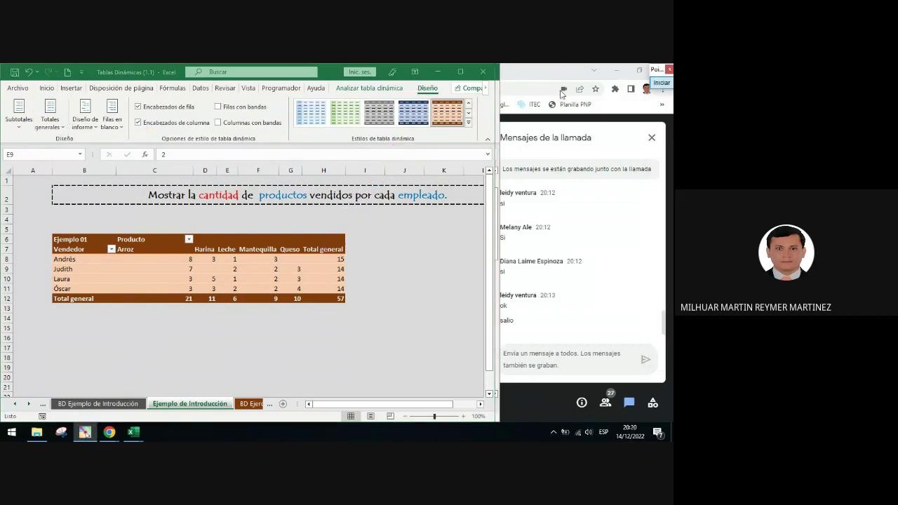
Turn the pivot table's grand totals off for rows and columns, and turn them on again for both.
left_click(61, 128)
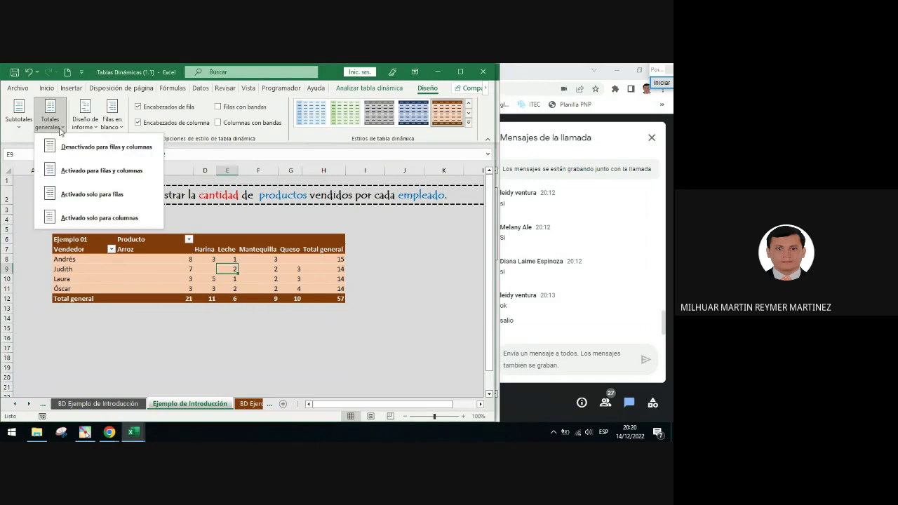
left_click(70, 148)
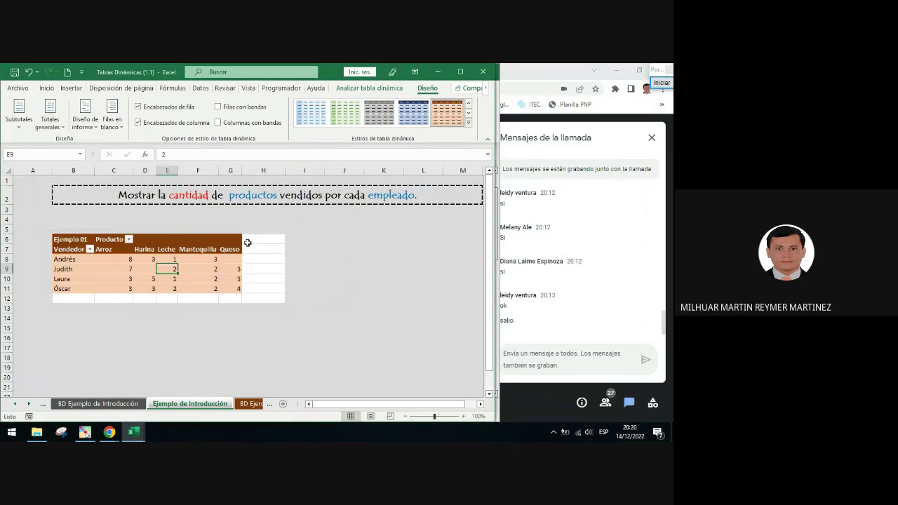
left_click(54, 125)
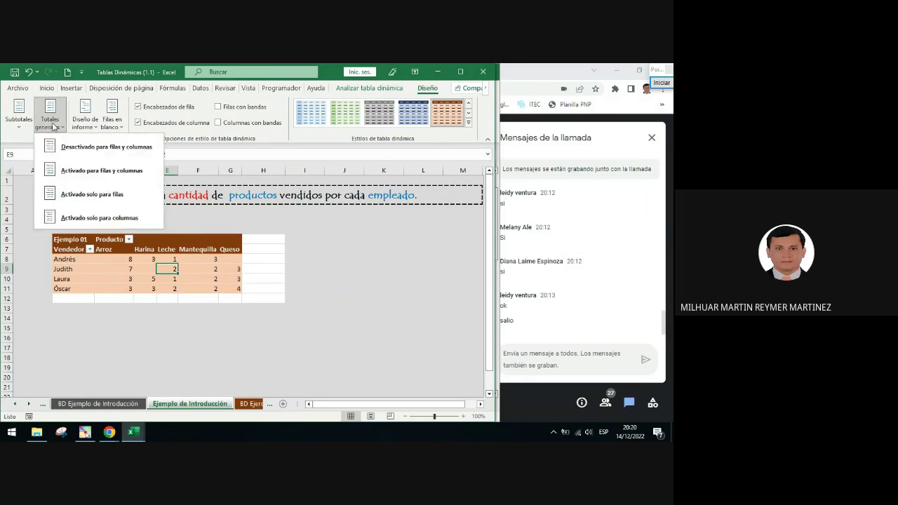
left_click(70, 171)
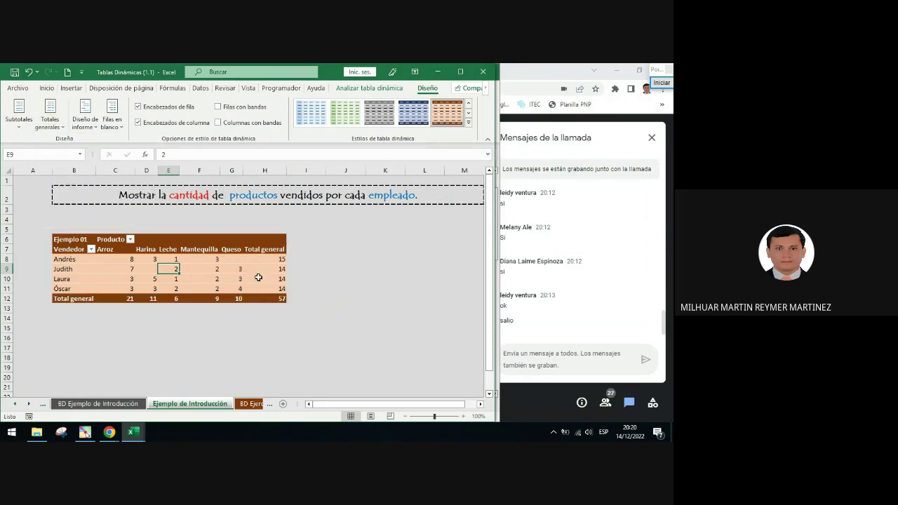
Try grand totals for rows only on the pivot table, and settle on grand totals for columns only.
left_click(51, 119)
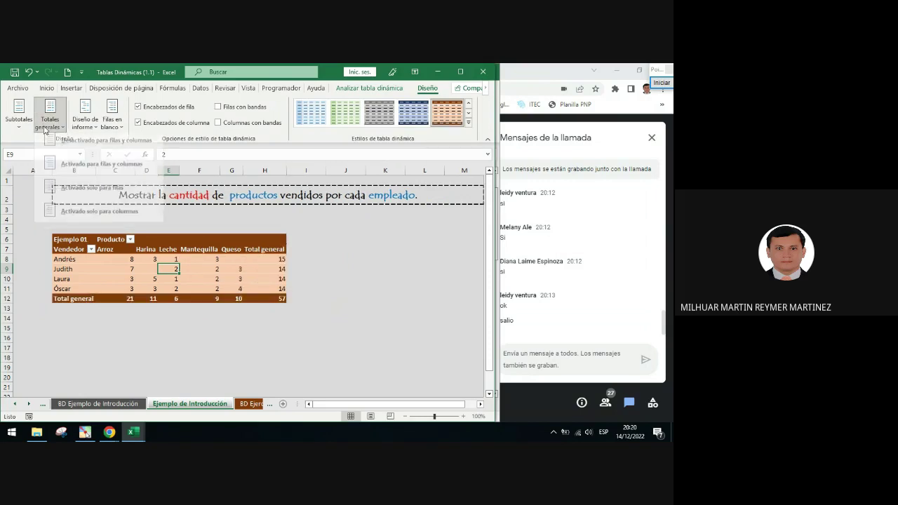
left_click(103, 217)
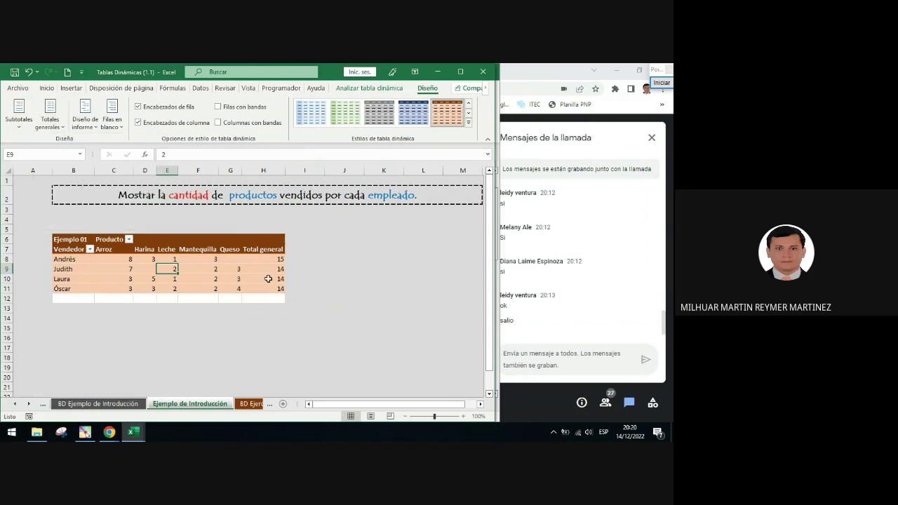
left_click(43, 129)
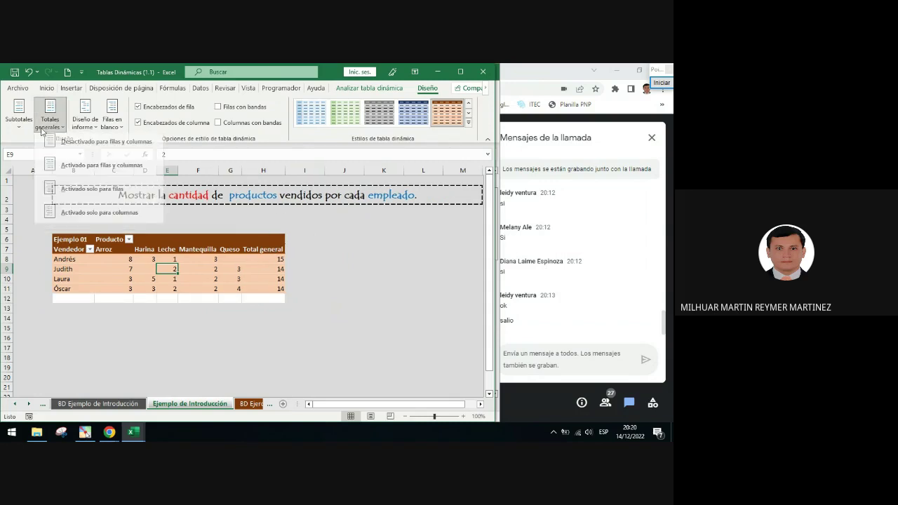
left_click(102, 215)
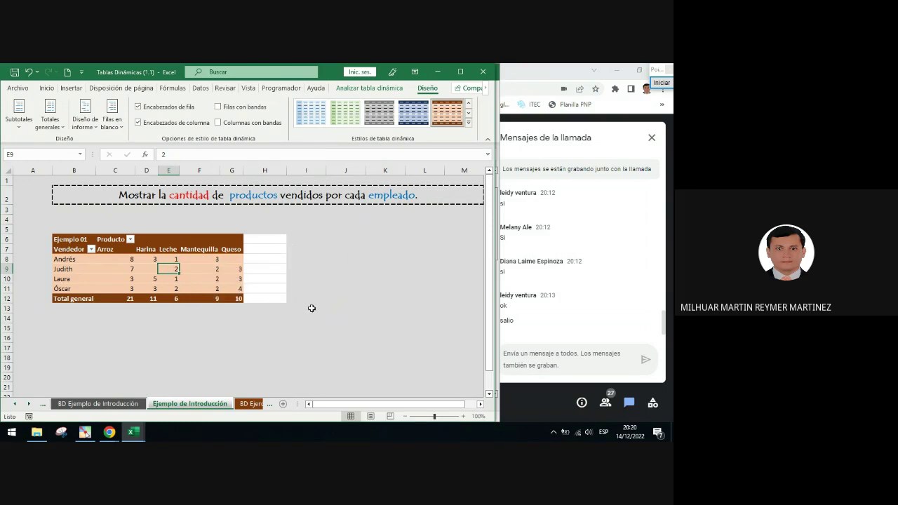
Copy the format of empty cell K9 onto the blank white cells H6:H12 with Format Painter.
left_click(385, 268)
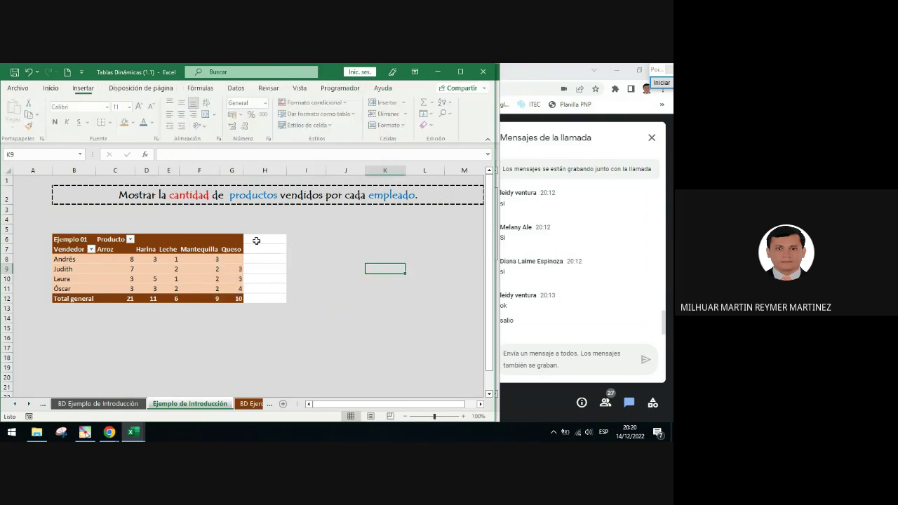
left_click(50, 88)
left_click(29, 127)
left_click_drag(265, 240, 268, 293)
left_click(304, 289)
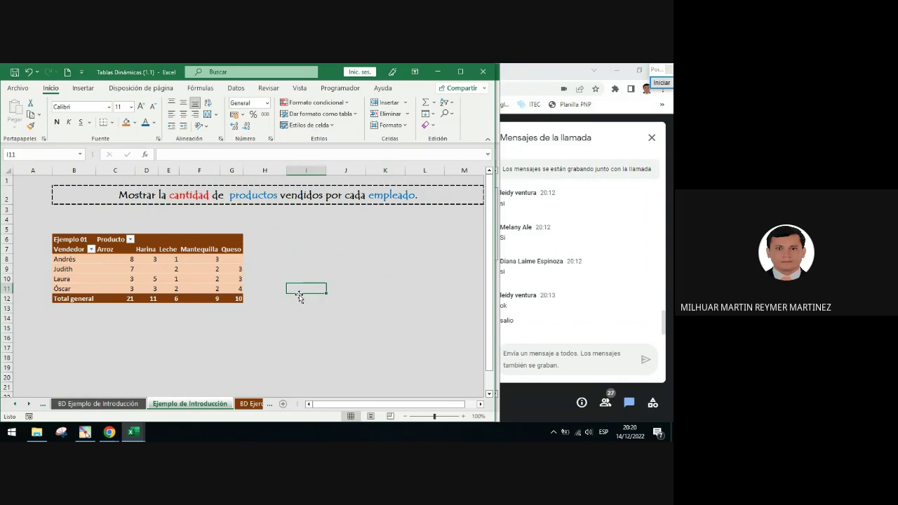
left_click(216, 271)
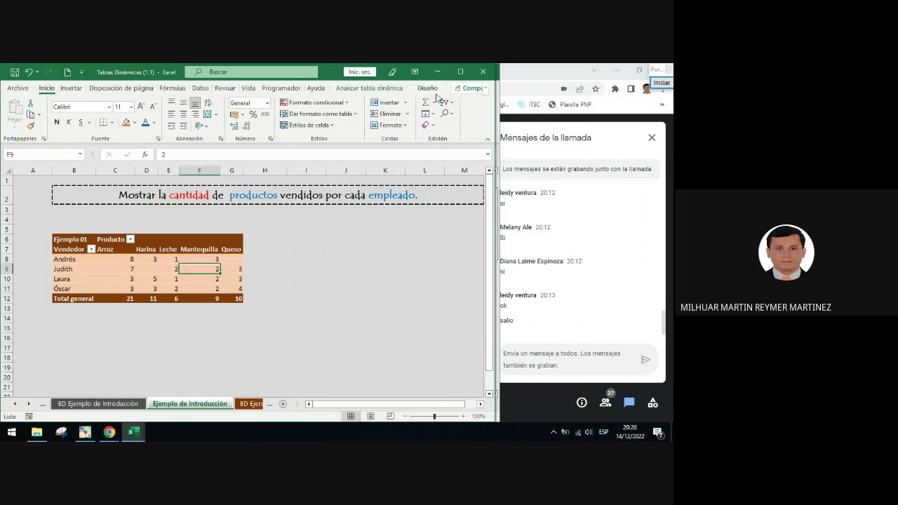
left_click(429, 89)
left_click(468, 123)
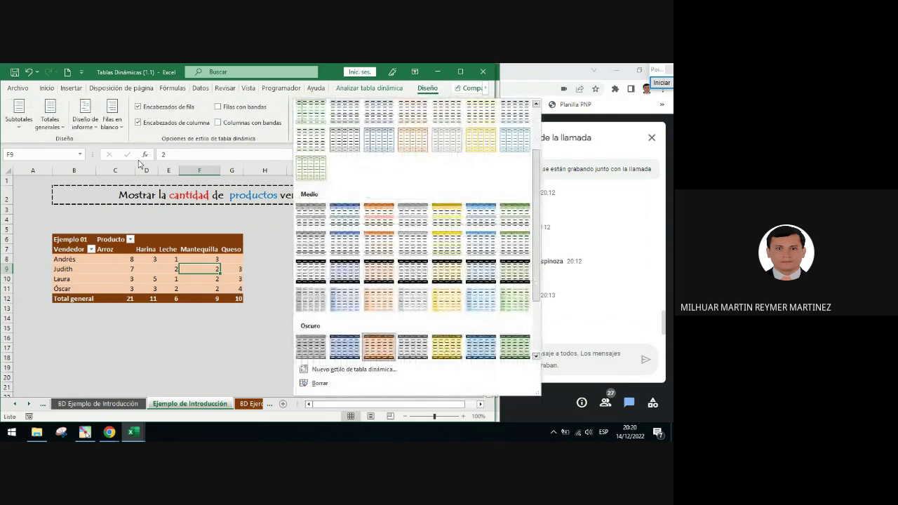
key("Escape")
left_click(58, 128)
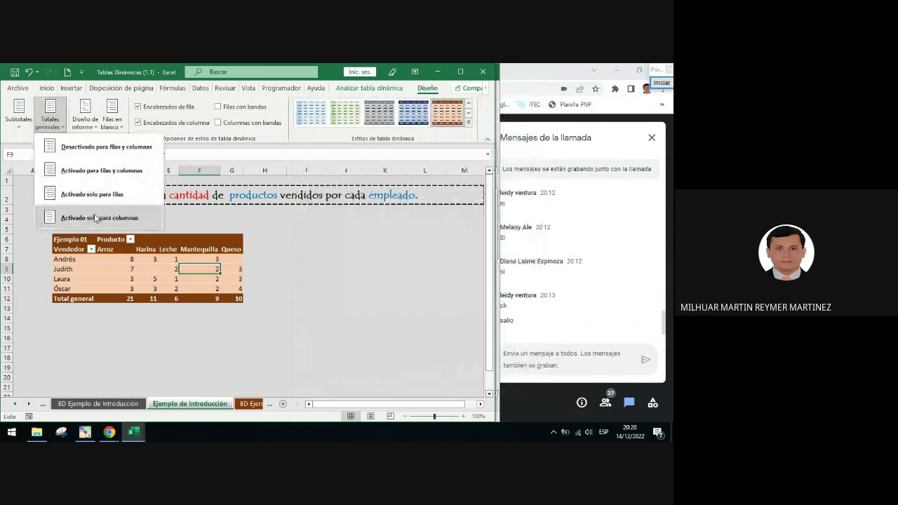
key("Escape")
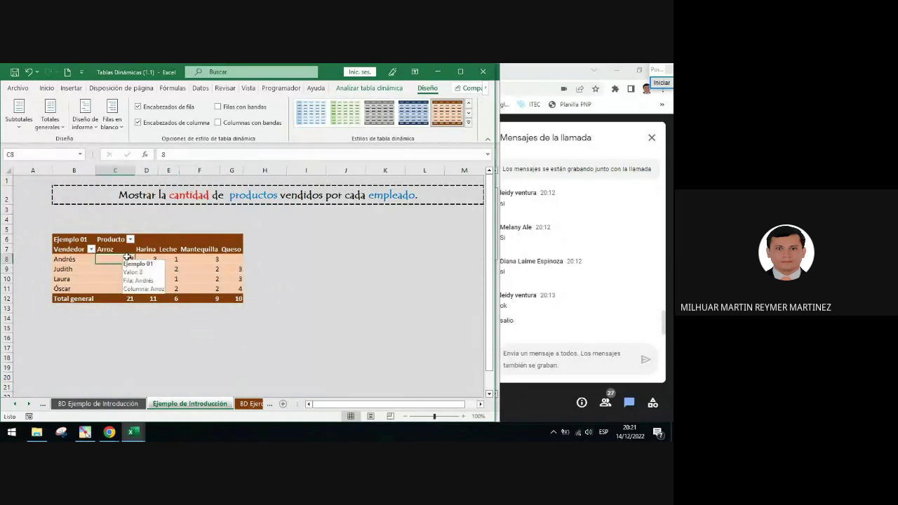
Center the pivot table's values and totals in C8:G12 horizontally.
left_click_drag(128, 258, 236, 298)
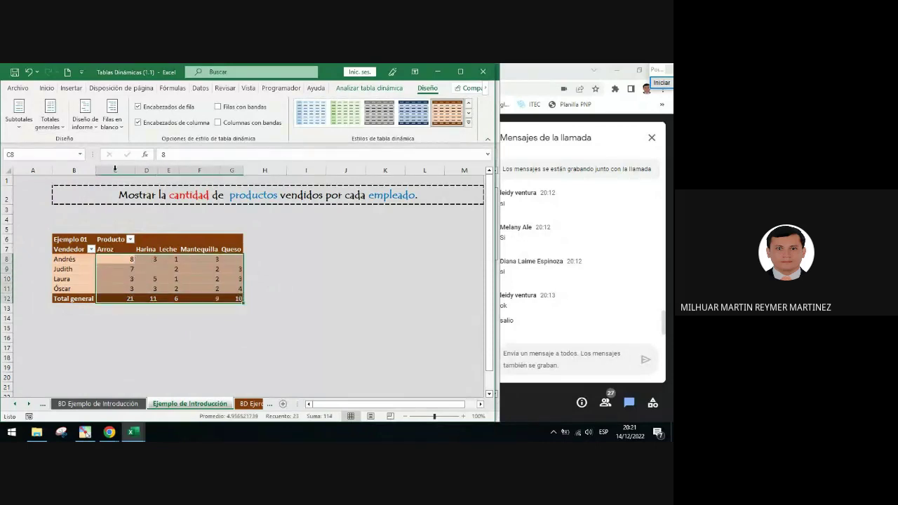
left_click(47, 88)
left_click(185, 115)
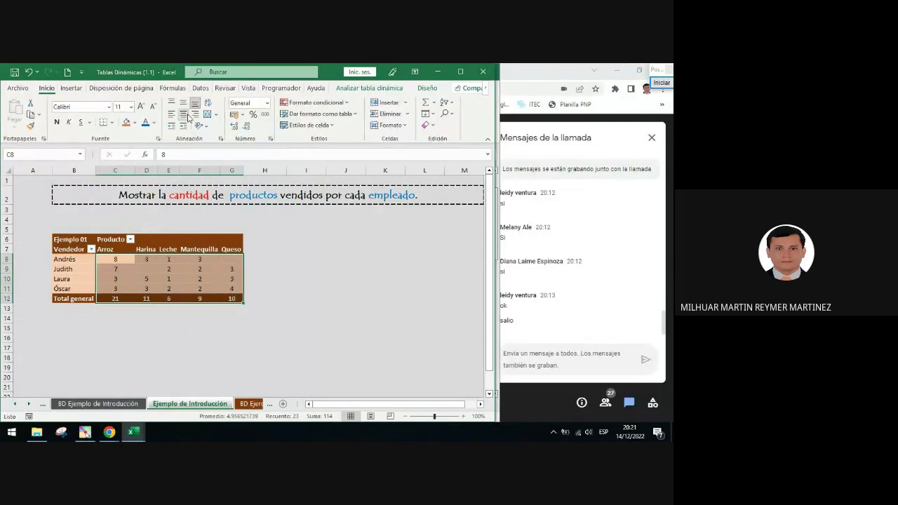
left_click(275, 306)
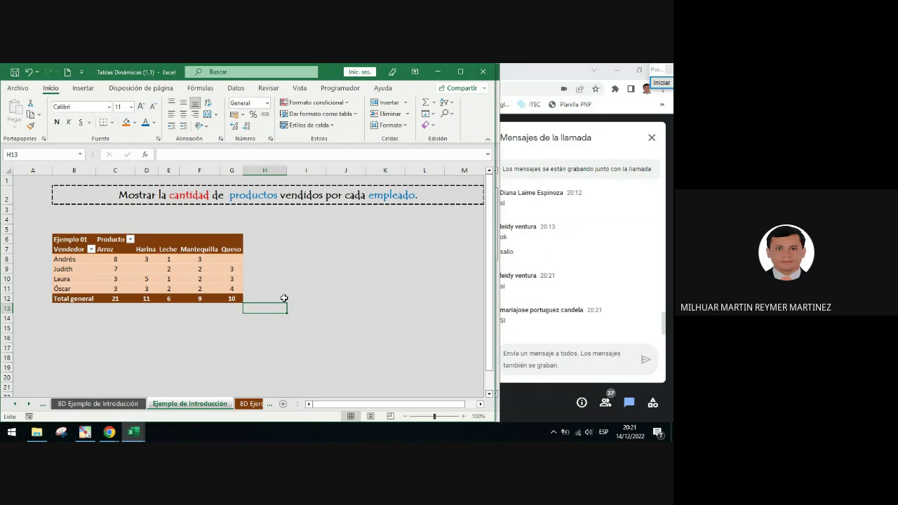
Annotate the screen with a green arrow from the pivot table to Analizar tabla dinámica, and end the annotation.
left_click(194, 271)
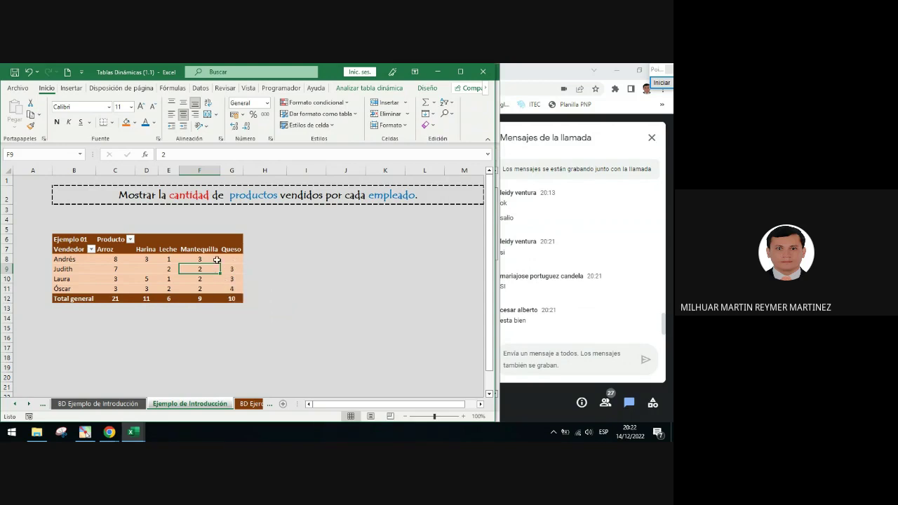
mouse_move(223, 258)
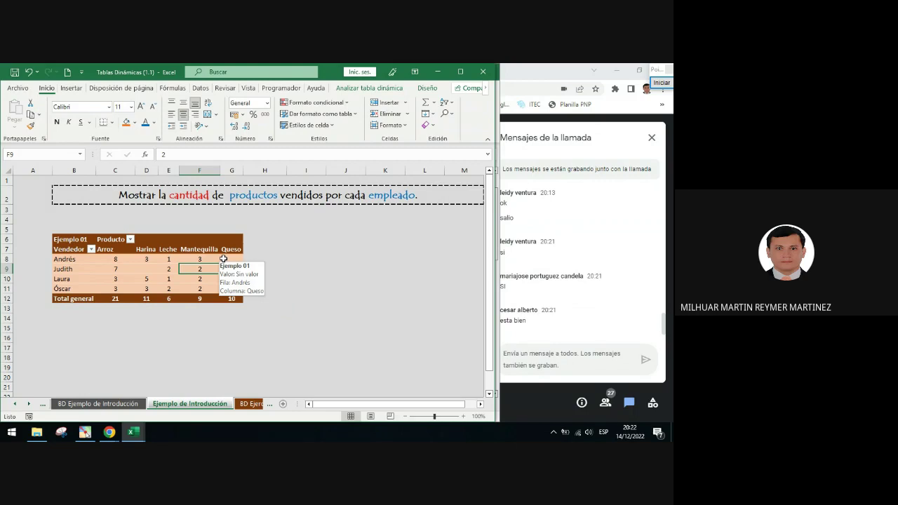
left_click(653, 86)
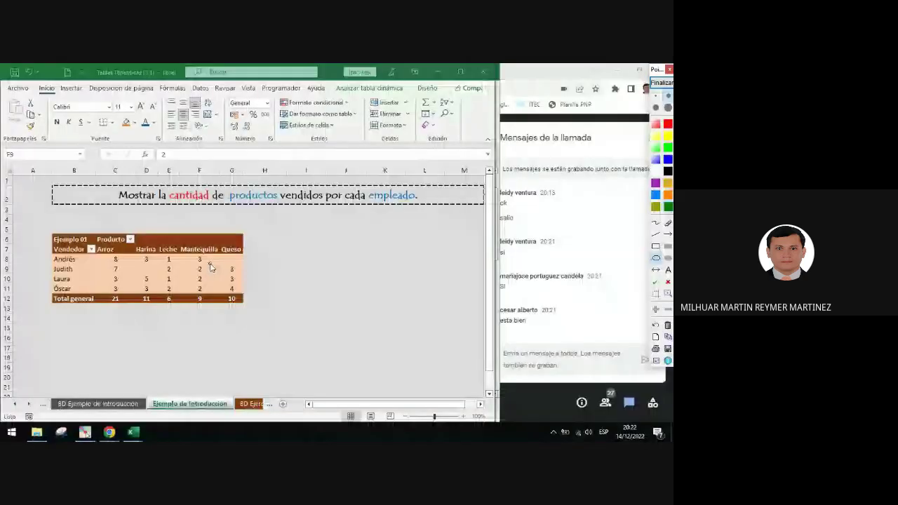
left_click_drag(220, 261, 368, 94)
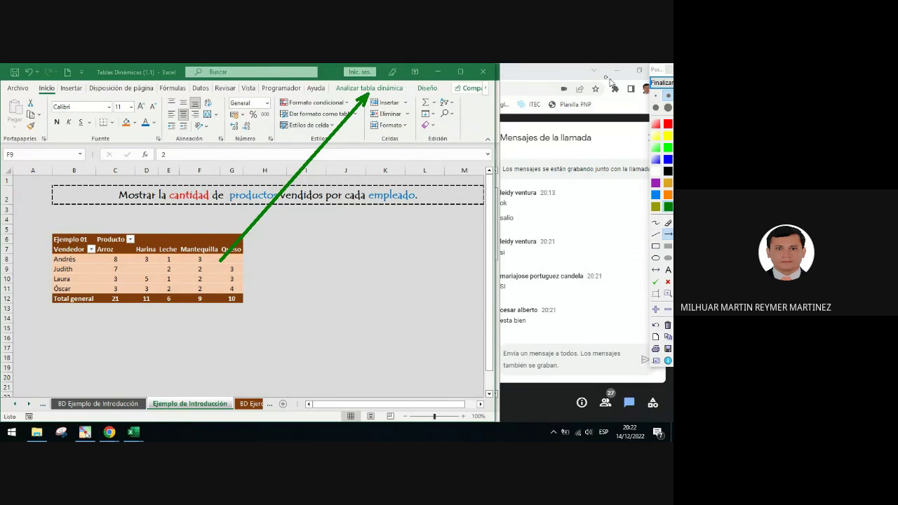
left_click(656, 83)
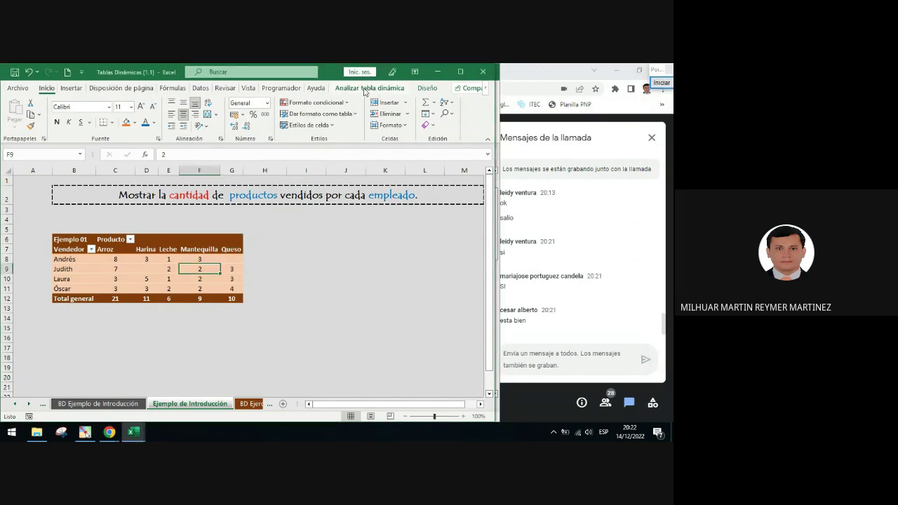
Display the pivot table analysis tools and outline the Filtrar group with a green annotation rectangle.
left_click(369, 87)
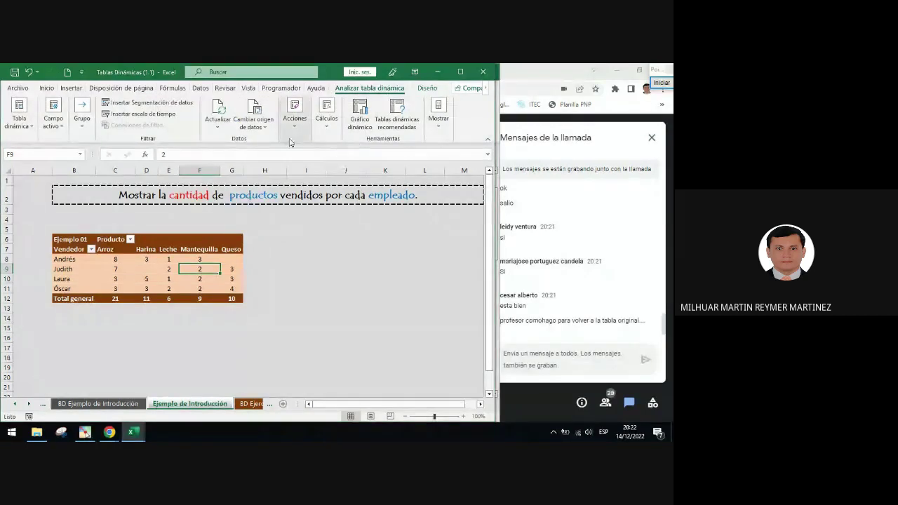
left_click(662, 83)
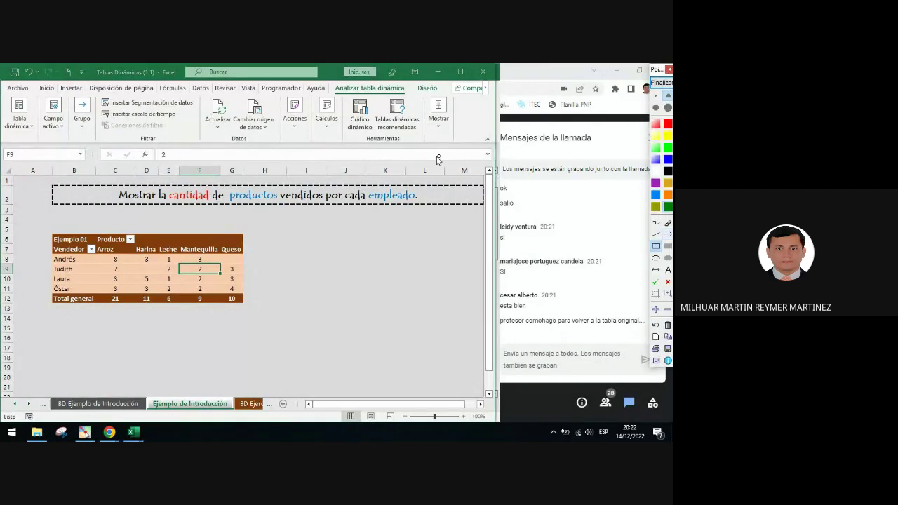
left_click_drag(96, 94, 202, 144)
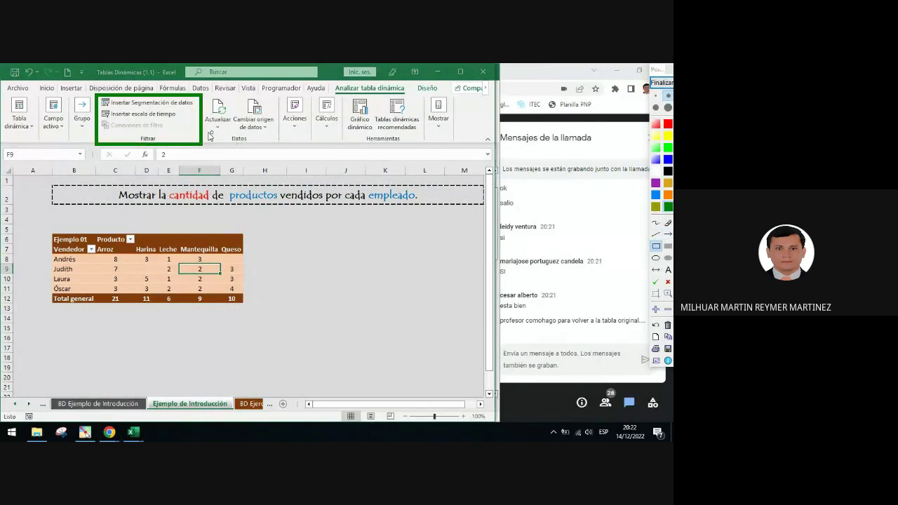
Annotate Insertar Segmentación de datos with a green arrow and a check mark, and end the annotation.
left_click(668, 234)
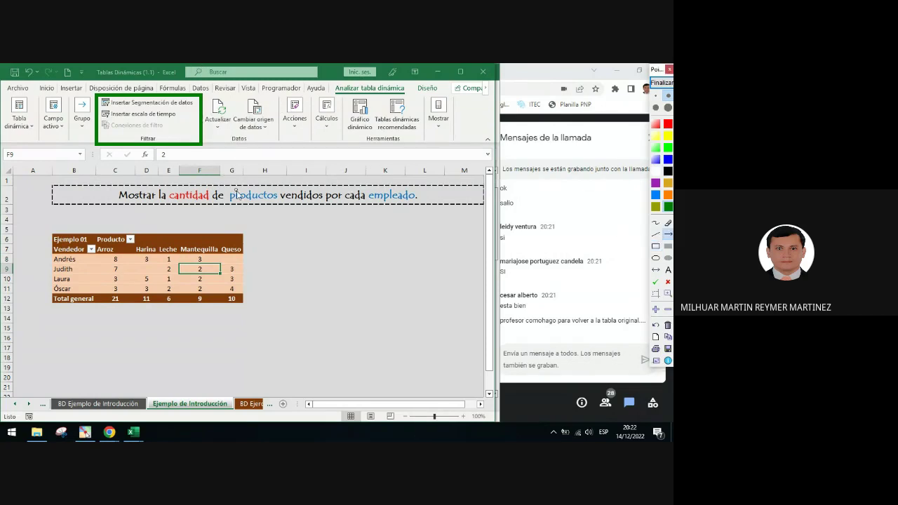
left_click_drag(262, 220, 186, 105)
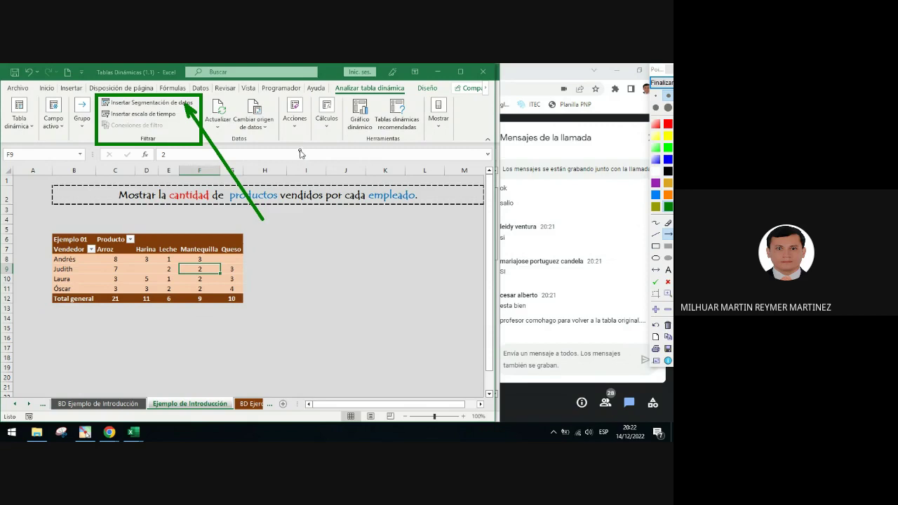
left_click(655, 281)
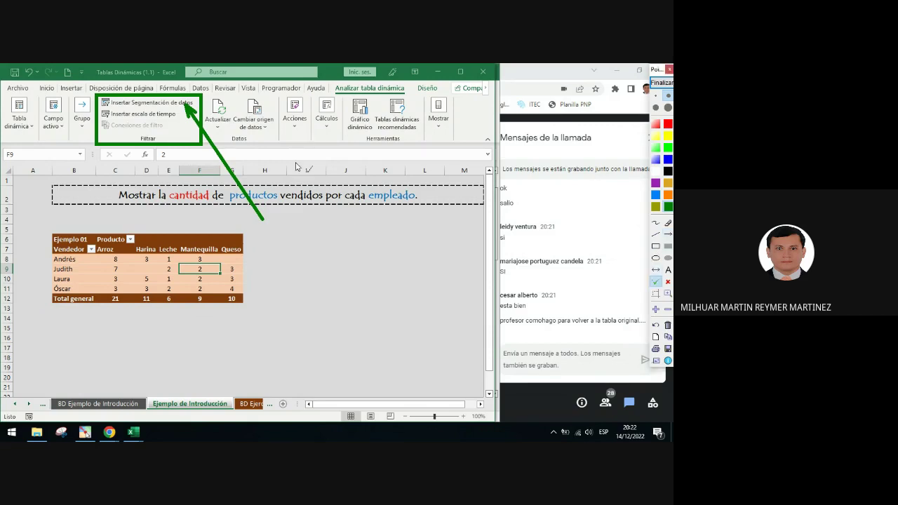
left_click(106, 112)
left_click(661, 82)
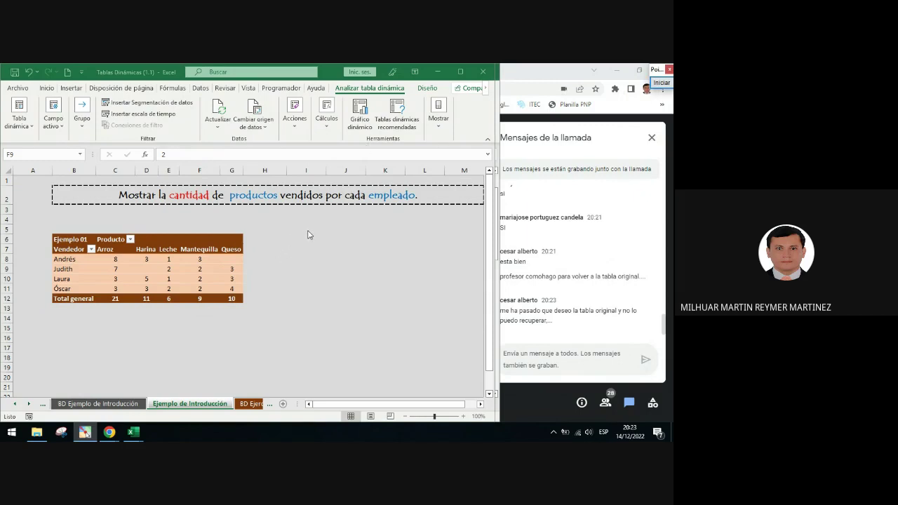
Apply the plain first style of the Claro group to the Ejemplo 01 pivot table.
left_click(200, 268)
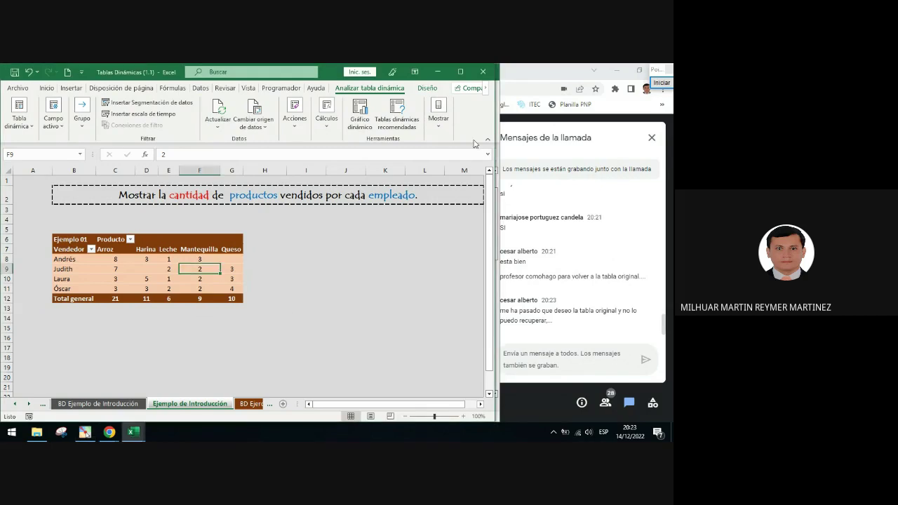
left_click(427, 87)
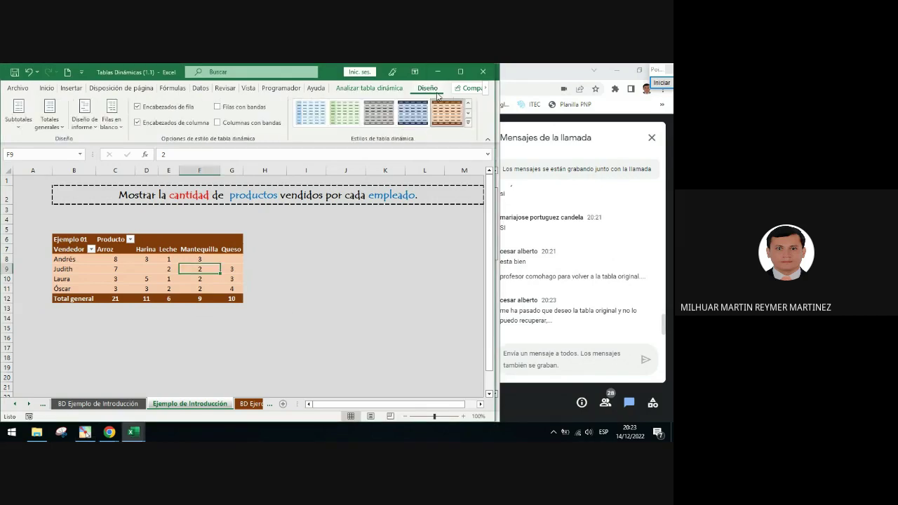
left_click(468, 122)
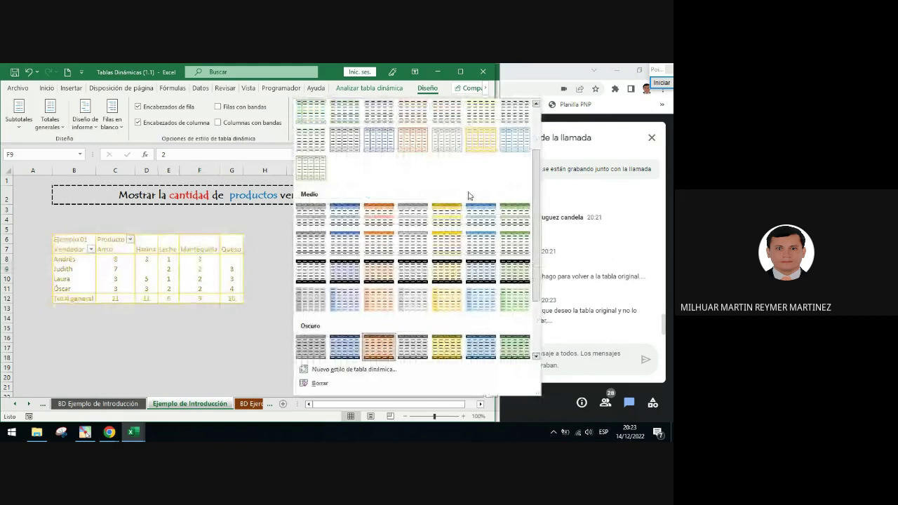
scroll(469, 195, "up", 2)
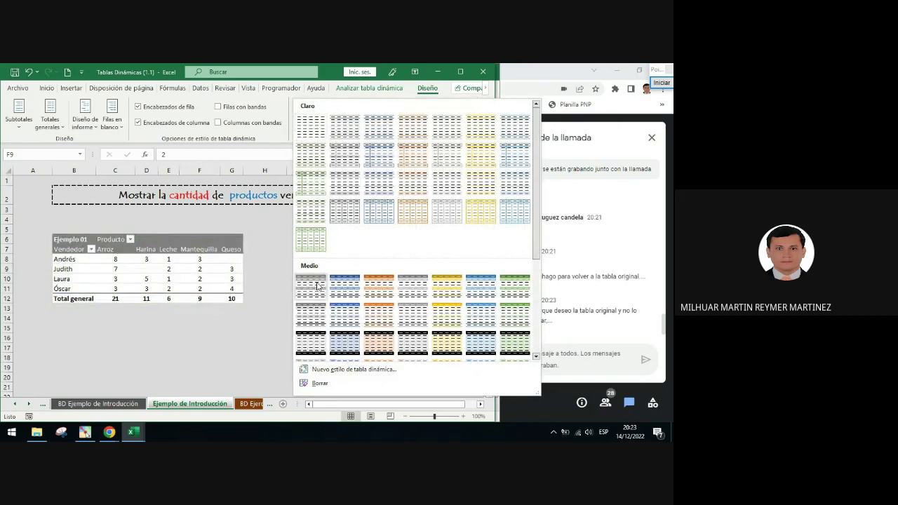
scroll(316, 284, "down", 3)
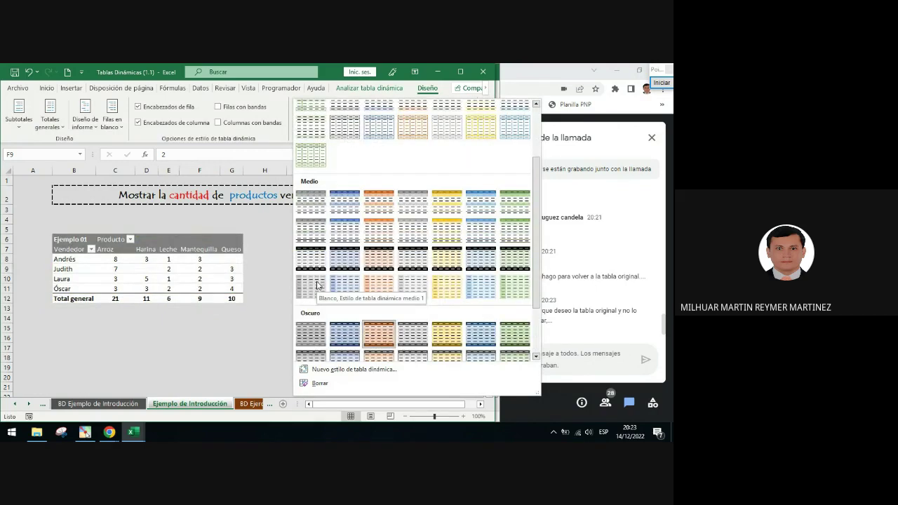
scroll(316, 284, "down", 3)
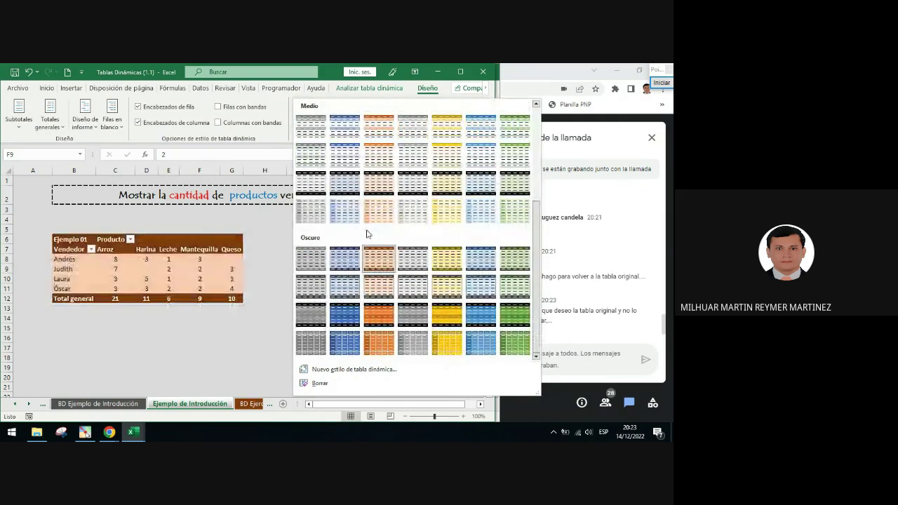
scroll(330, 163, "up", 2)
scroll(330, 162, "up", 3)
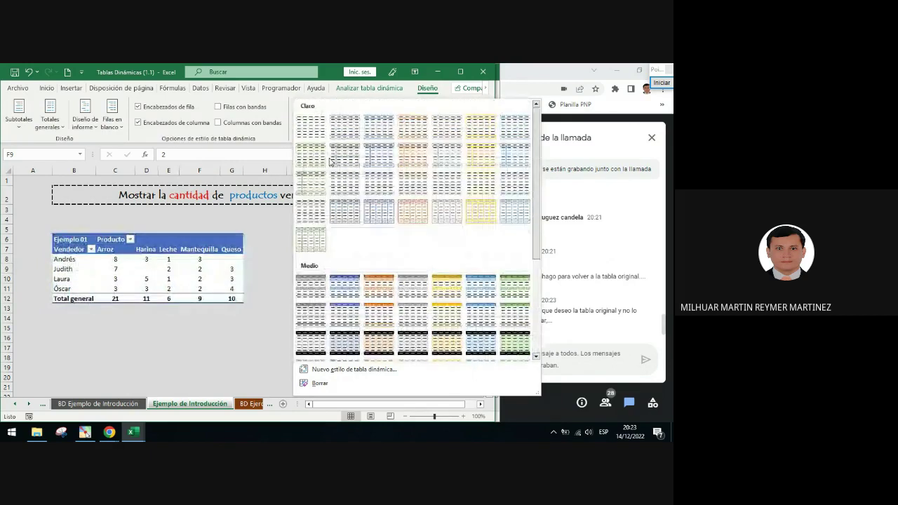
left_click(312, 125)
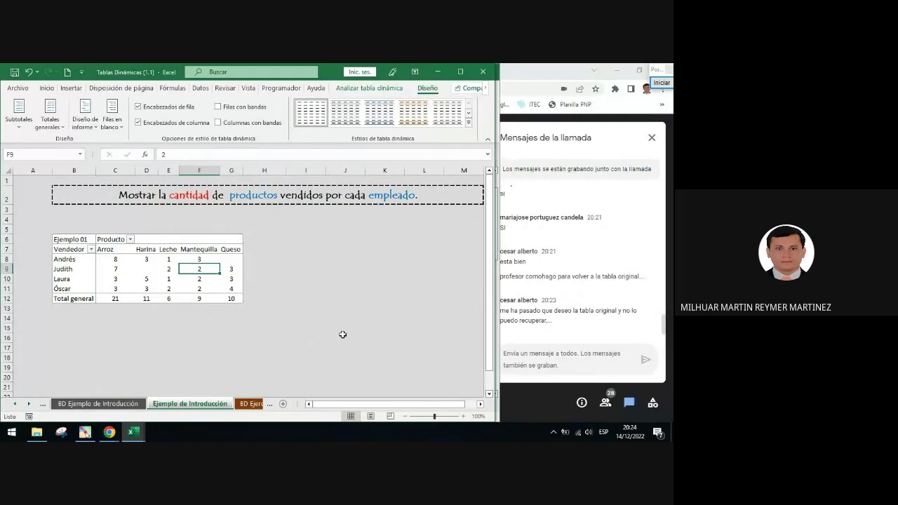
Undo the last style change on the pivot table.
left_click(468, 122)
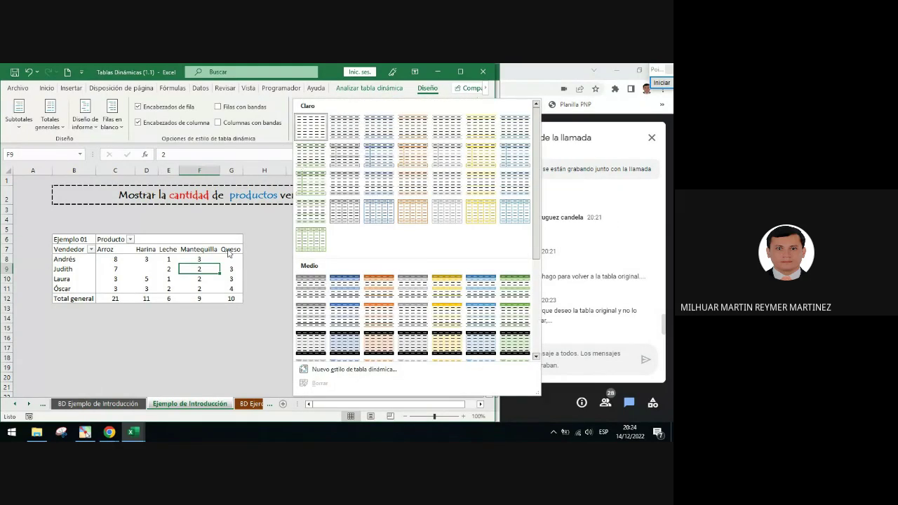
left_click(231, 252)
key("ctrl+z")
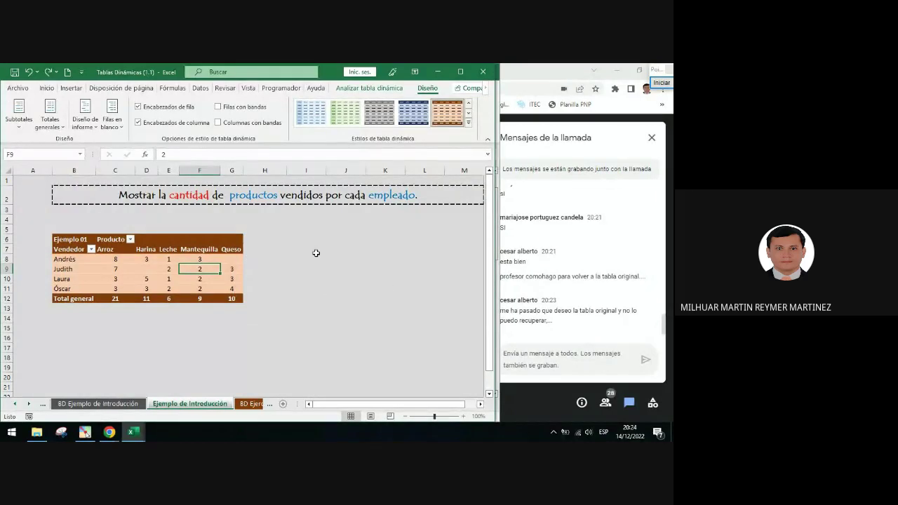
Insert slicers for the Producto and Vendedor fields of the Ejemplo 01 pivot table.
left_click(234, 239)
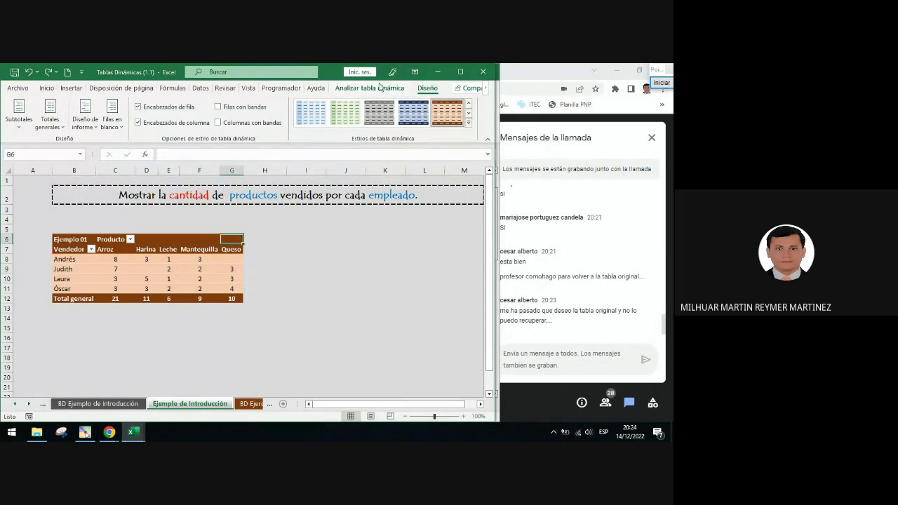
left_click(356, 90)
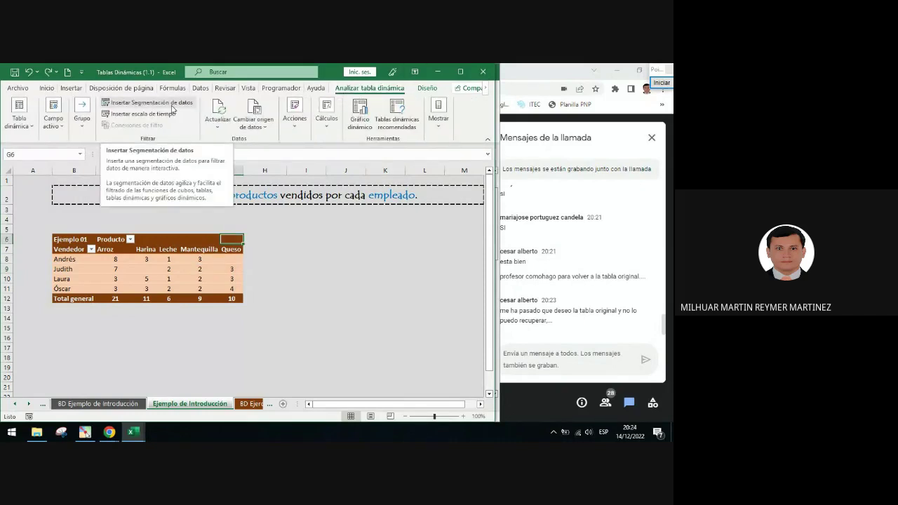
left_click(173, 105)
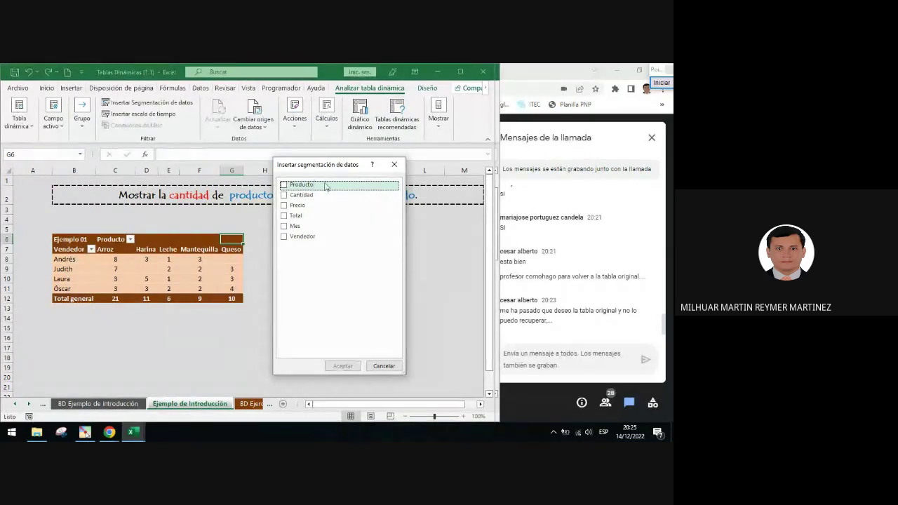
left_click(293, 184)
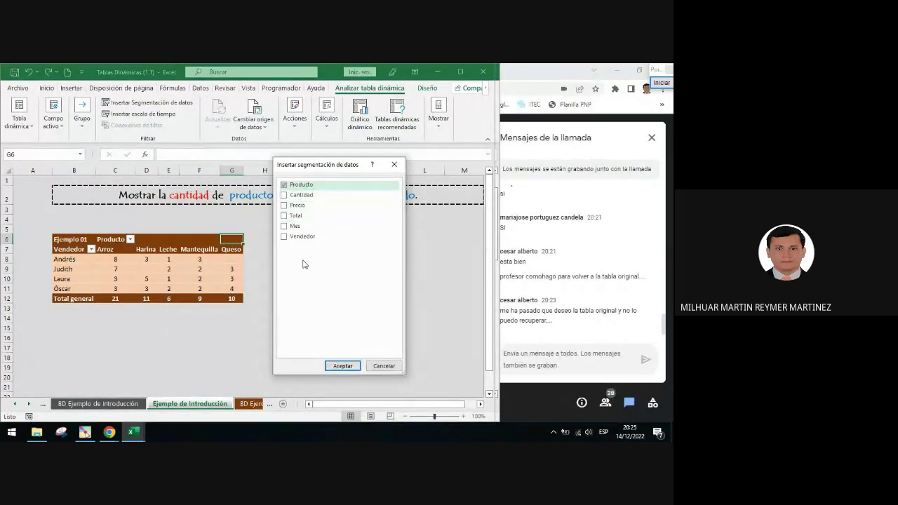
left_click(295, 236)
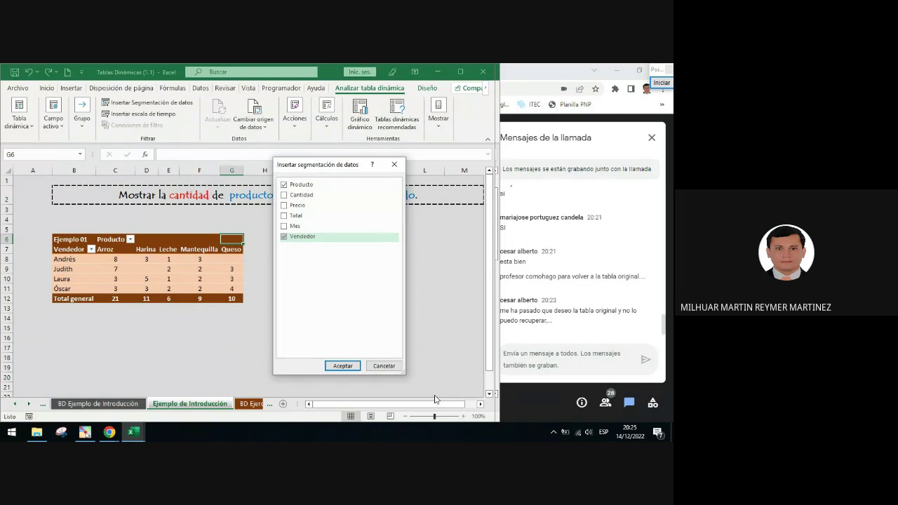
left_click(342, 366)
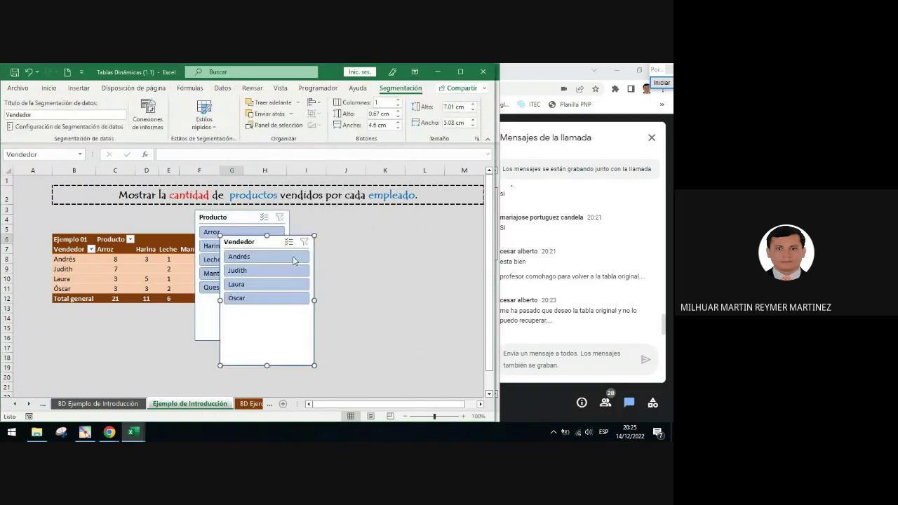
Place the Producto and Vendedor slicers side by side to the right of the pivot table, and deselect them.
left_click_drag(238, 242, 396, 219)
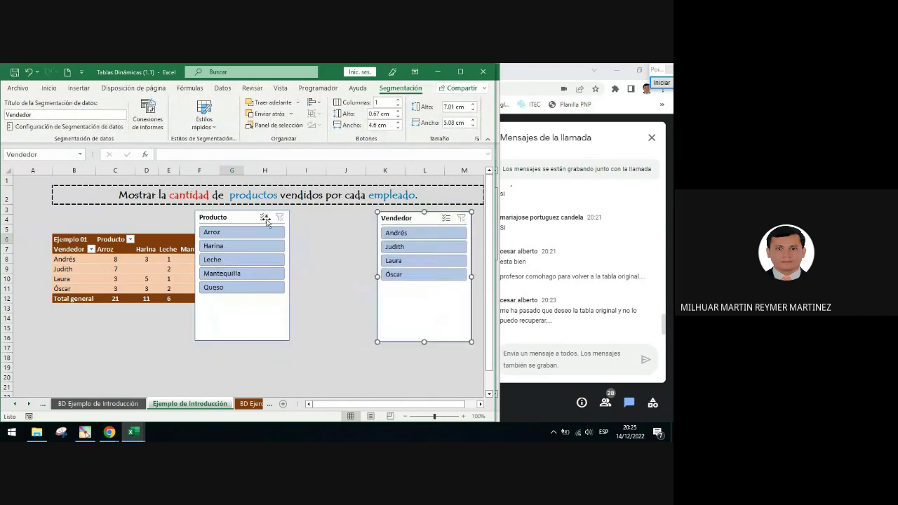
left_click_drag(239, 219, 323, 218)
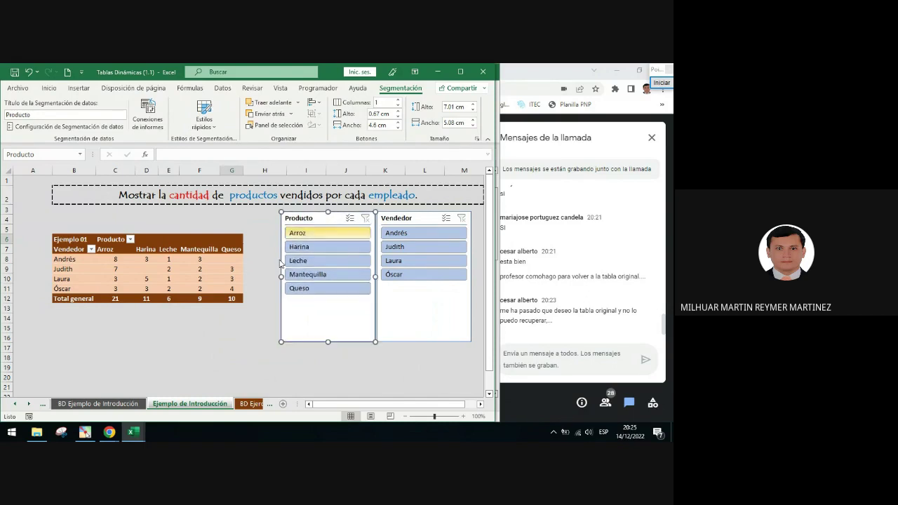
left_click(232, 278)
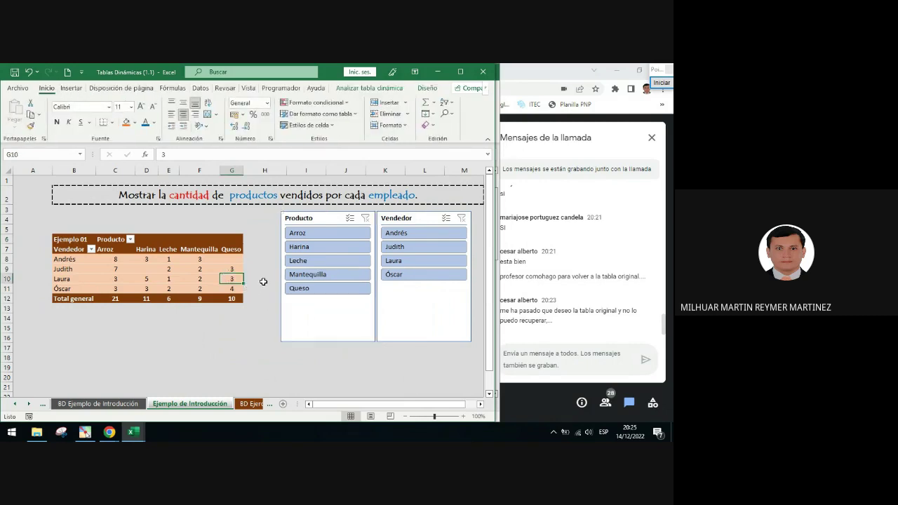
left_click(352, 89)
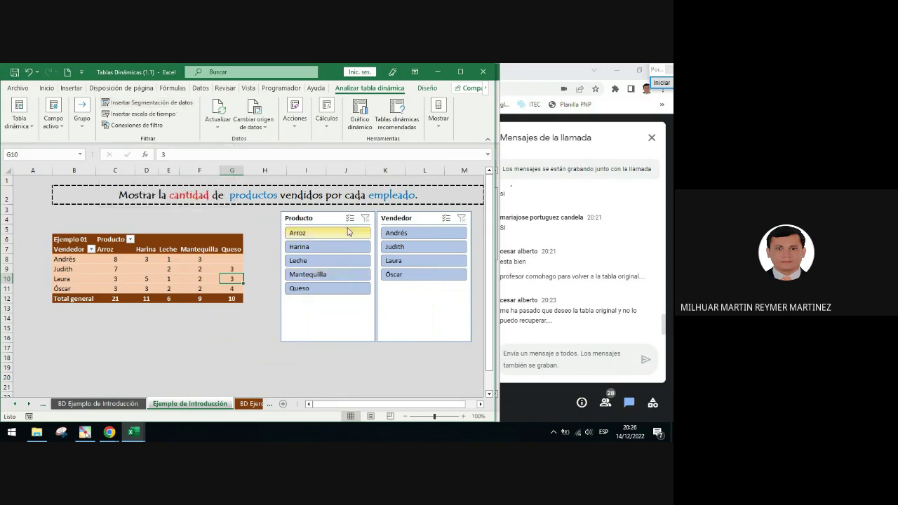
left_click(175, 103)
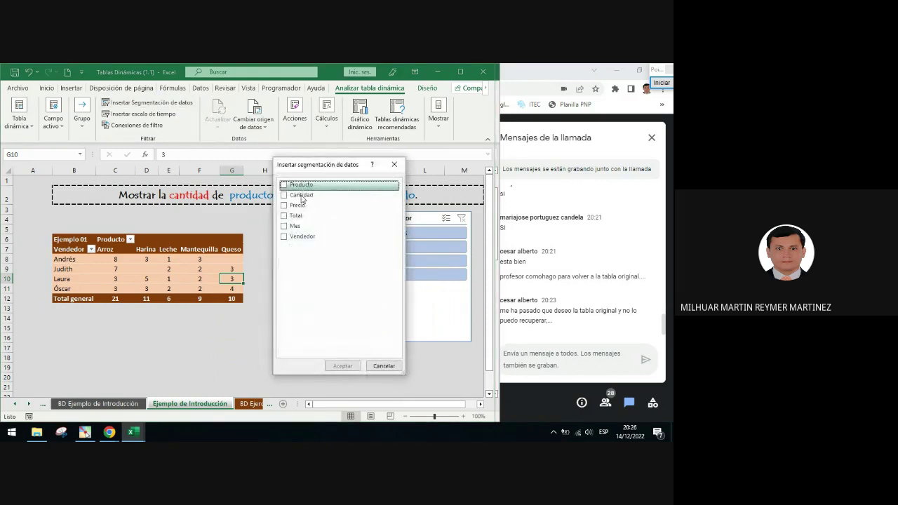
left_click(285, 186)
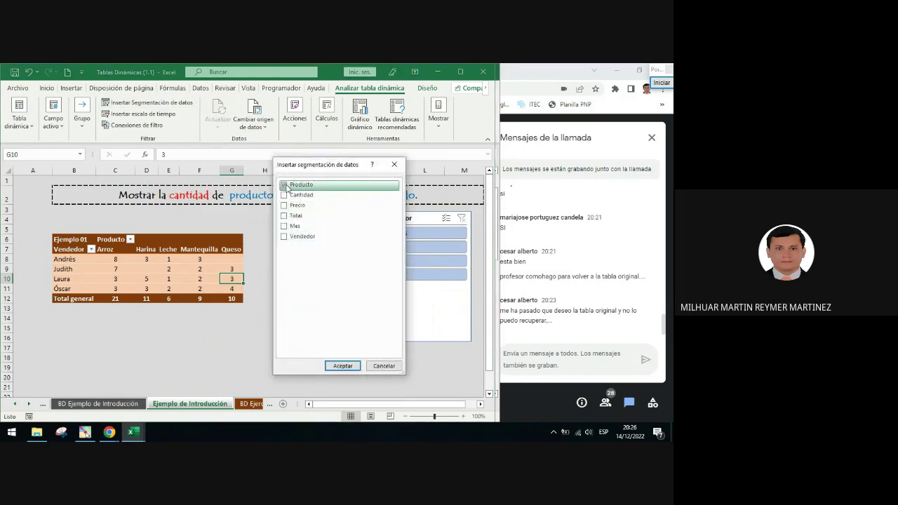
left_click(284, 238)
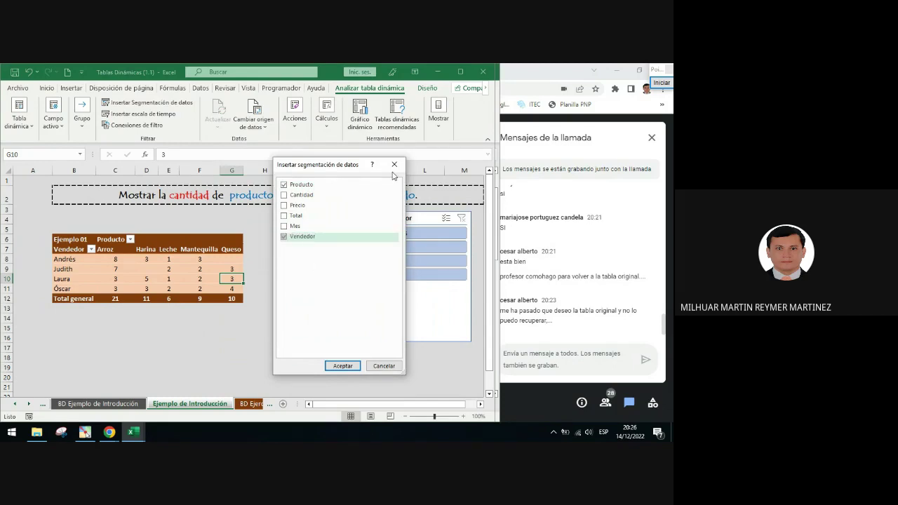
key("Return")
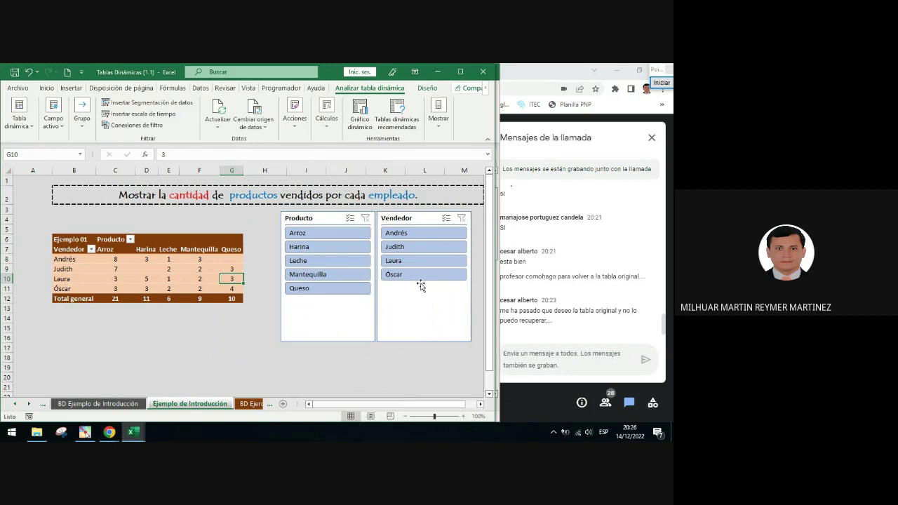
Preview the Columna agrupada 3D type for a pivot chart, and leave the chart selection without inserting it.
scroll(421, 286, "down", 1)
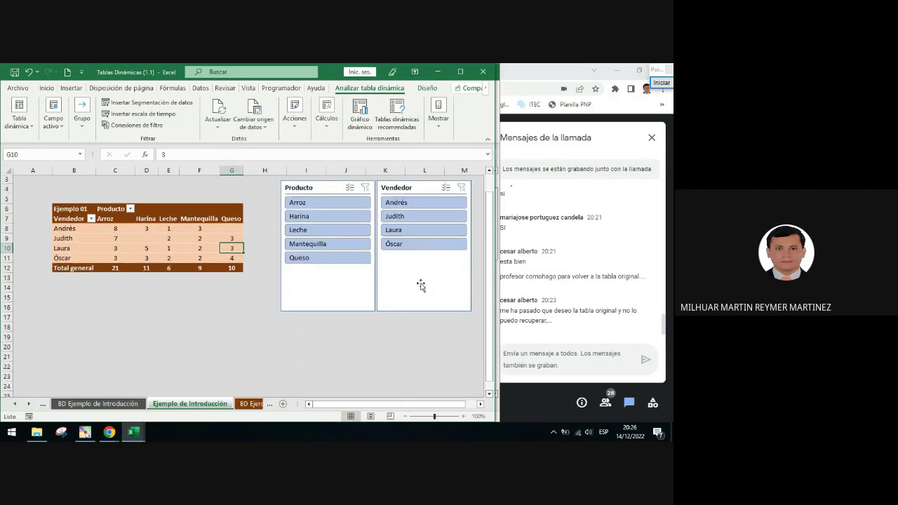
left_click(200, 230)
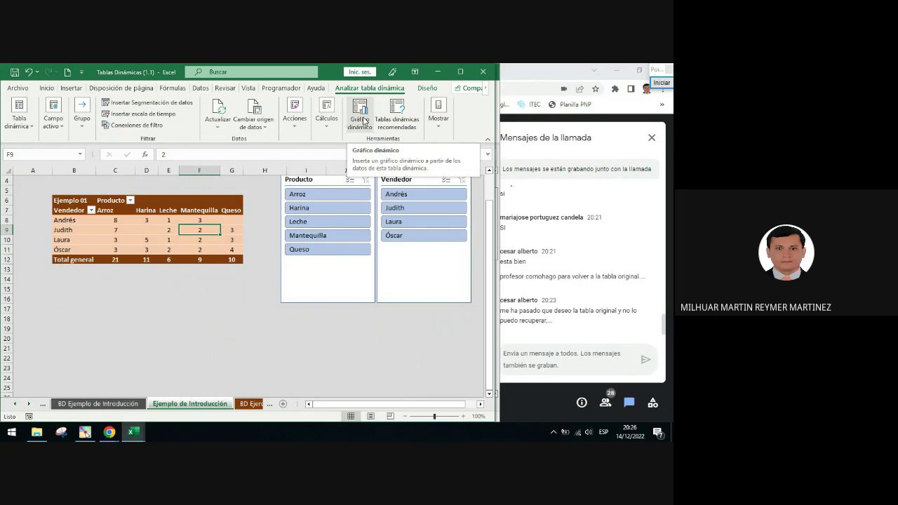
left_click(363, 121)
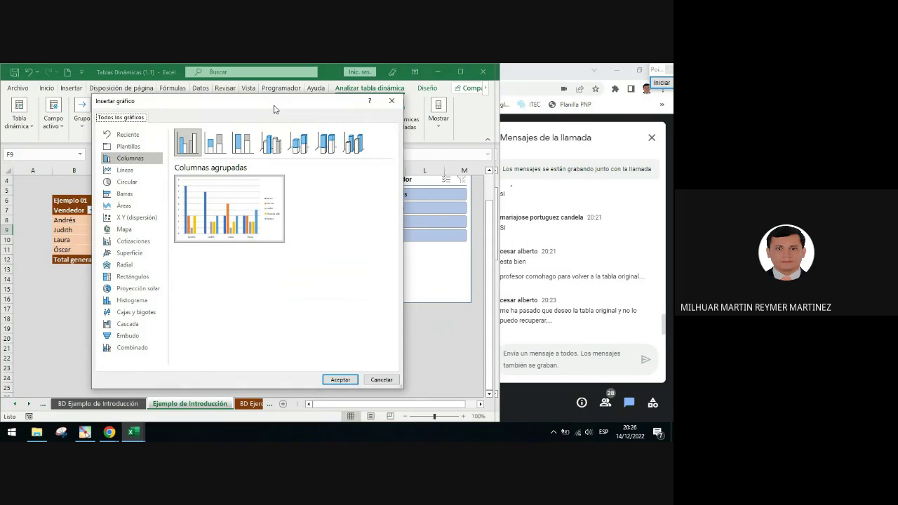
left_click(136, 160)
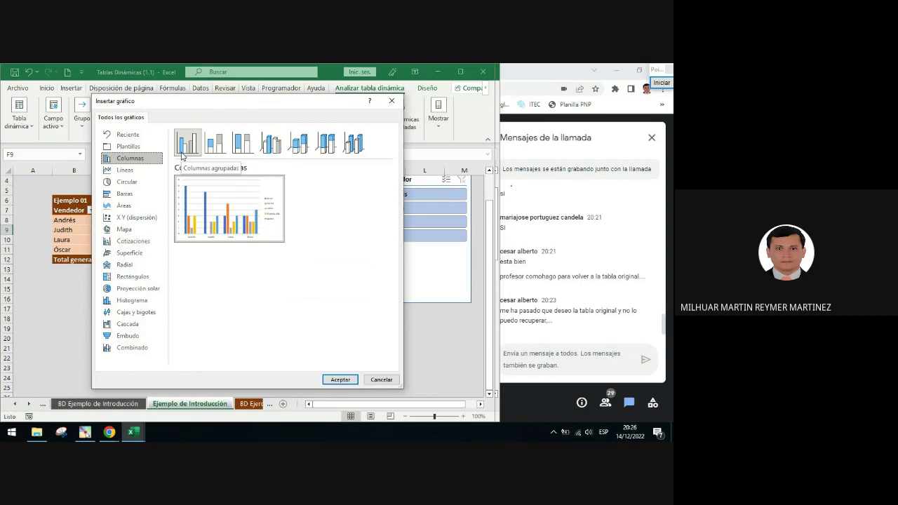
left_click(269, 153)
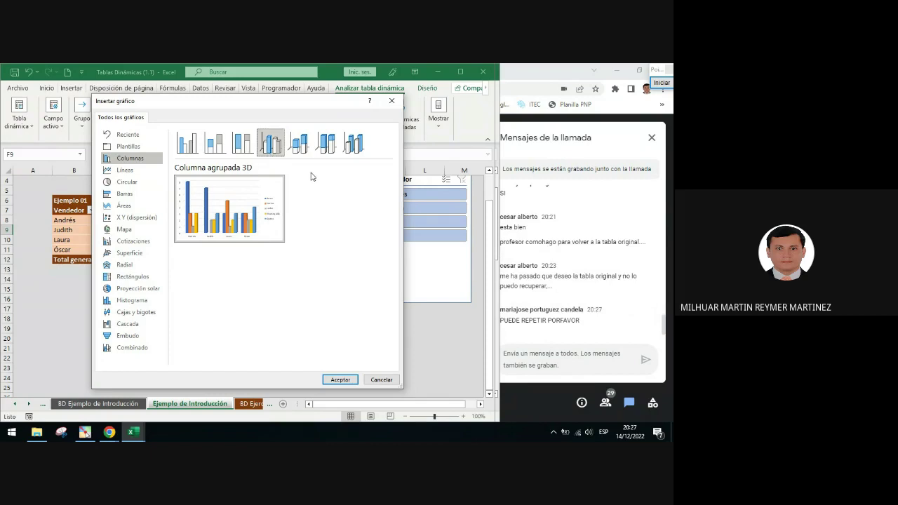
left_click(392, 100)
Insert a Columna agrupada 3D pivot chart from the Ejemplo 01 pivot table and place it below the Producto and Vendedor slicers.
left_click(129, 218)
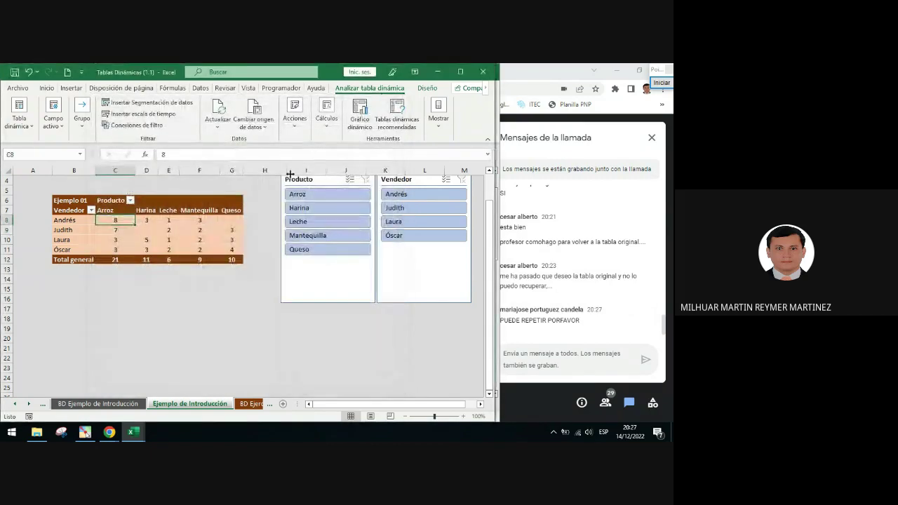
left_click(361, 118)
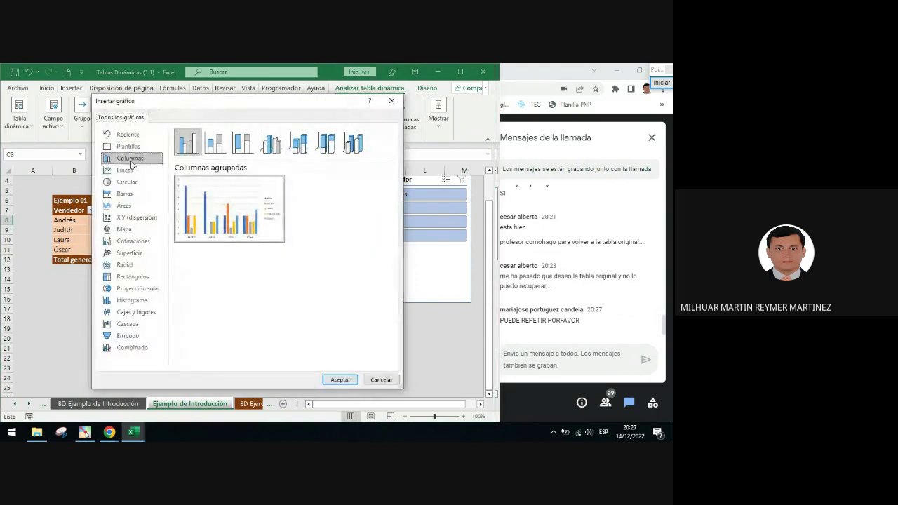
left_click(271, 143)
left_click(339, 379)
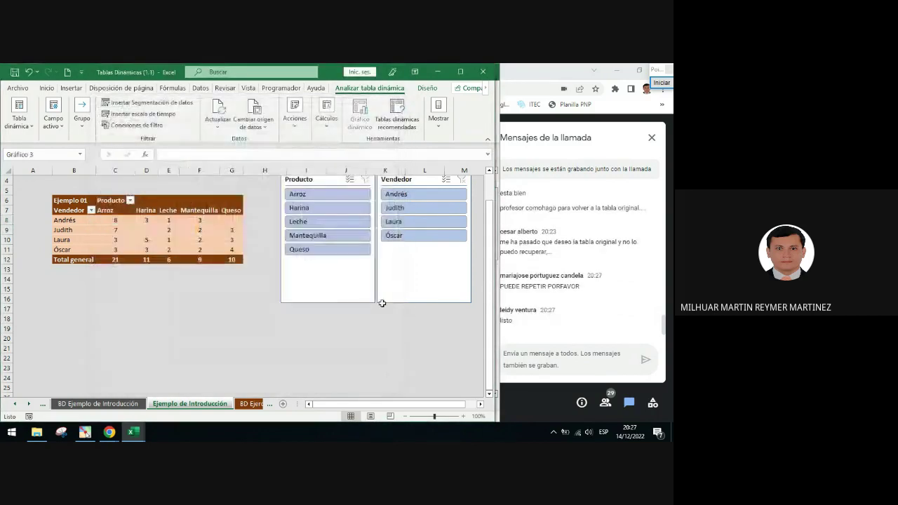
mouse_move(310, 223)
left_mouse_down()
mouse_move(287, 267)
mouse_move(297, 282)
mouse_move(268, 301)
mouse_move(337, 316)
mouse_move(412, 313)
left_mouse_up()
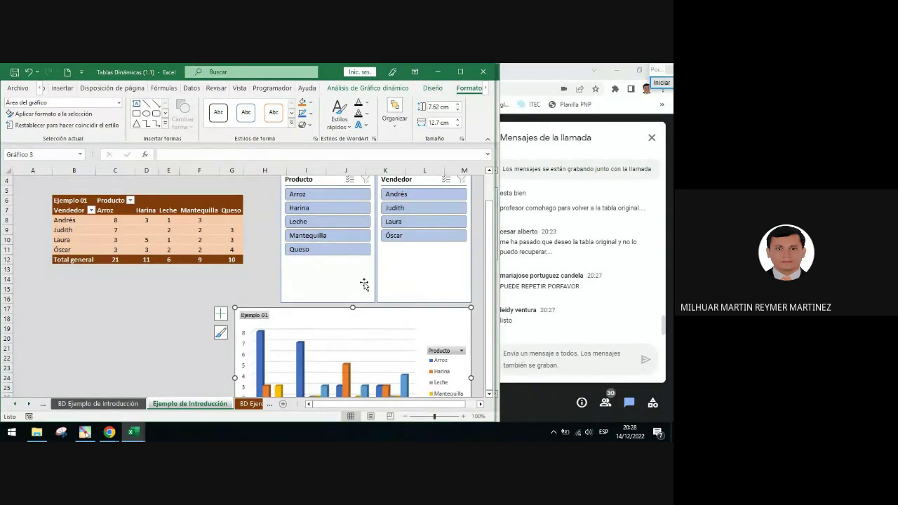
scroll(364, 283, "down", 2)
scroll(364, 282, "up", 2)
scroll(341, 241, "down", 1)
scroll(341, 240, "up", 2)
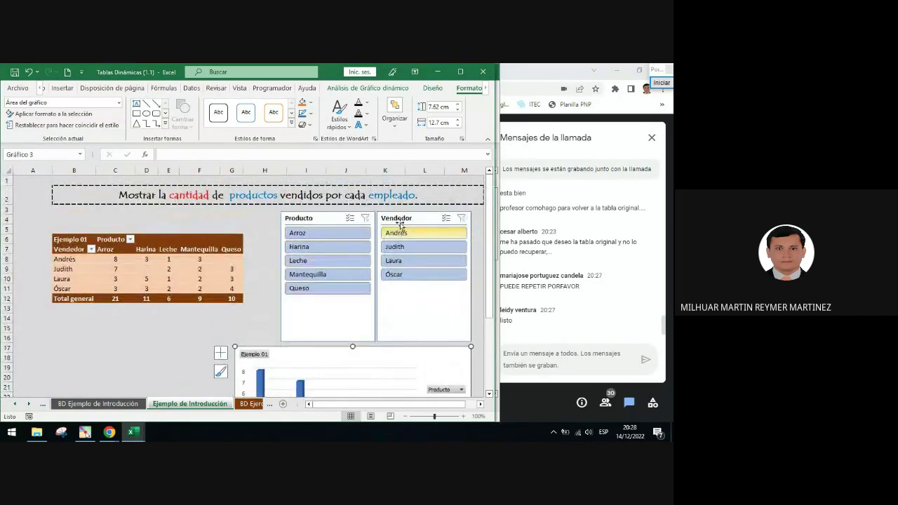
scroll(404, 284, "down", 4)
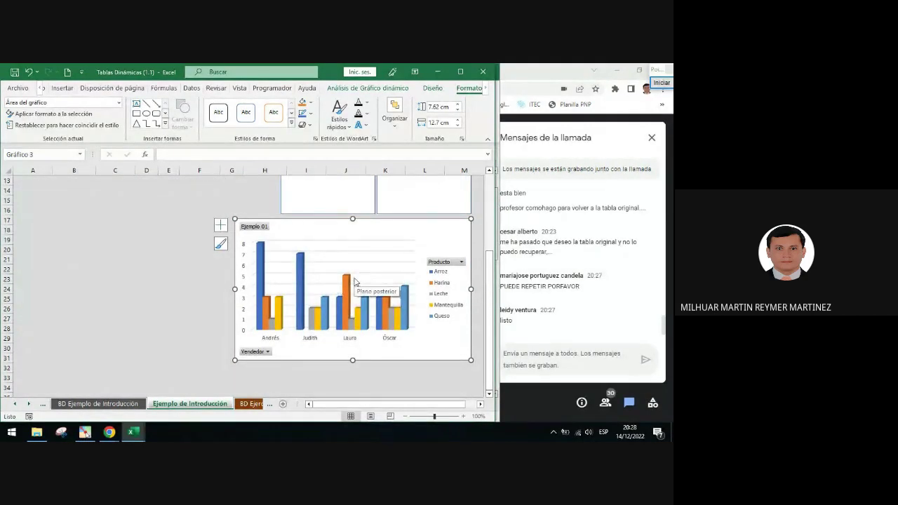
Add a record below the last row of the BD Ejemplo de Introducción table with Aceite as its Producto.
left_click(131, 404)
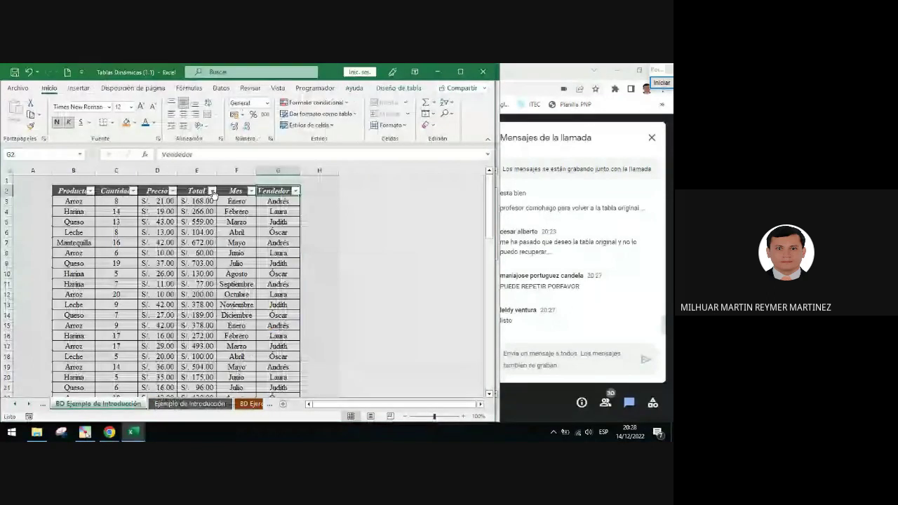
scroll(217, 210, "down", 14)
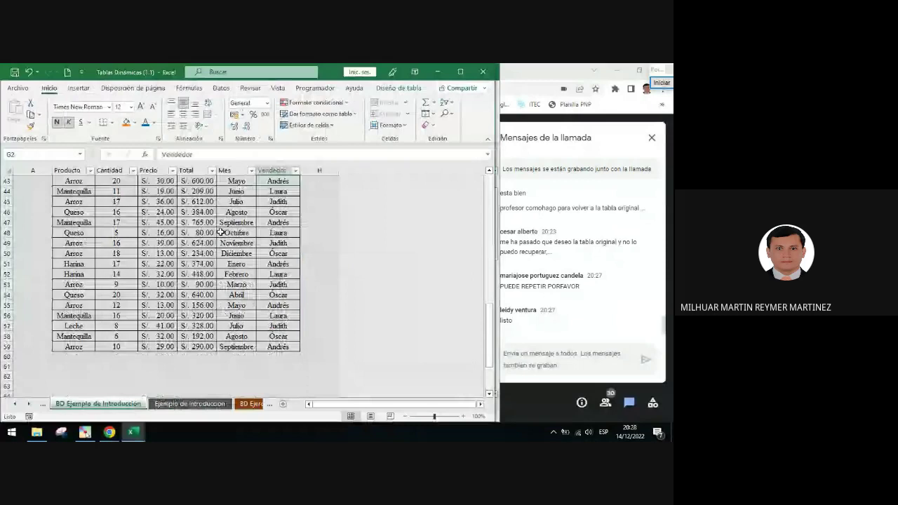
scroll(140, 267, "down", 2)
left_click(77, 295)
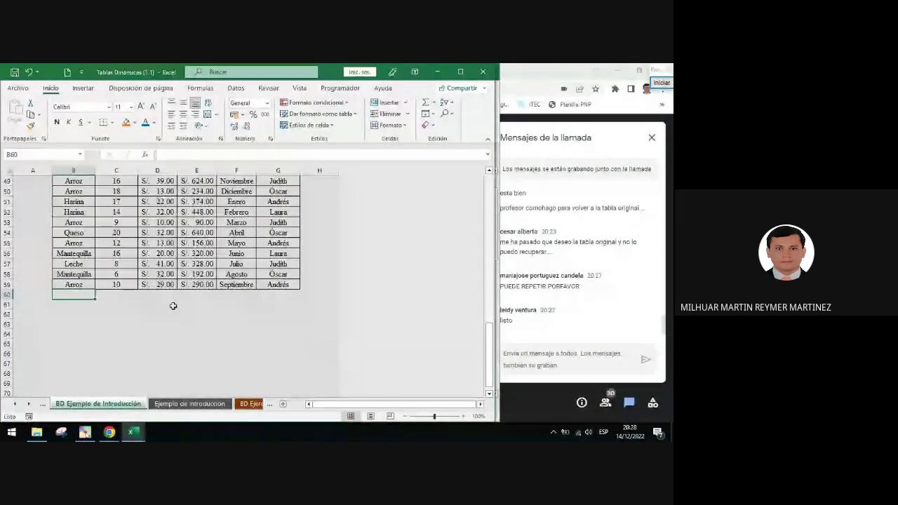
key("F2")
type("Arroz")
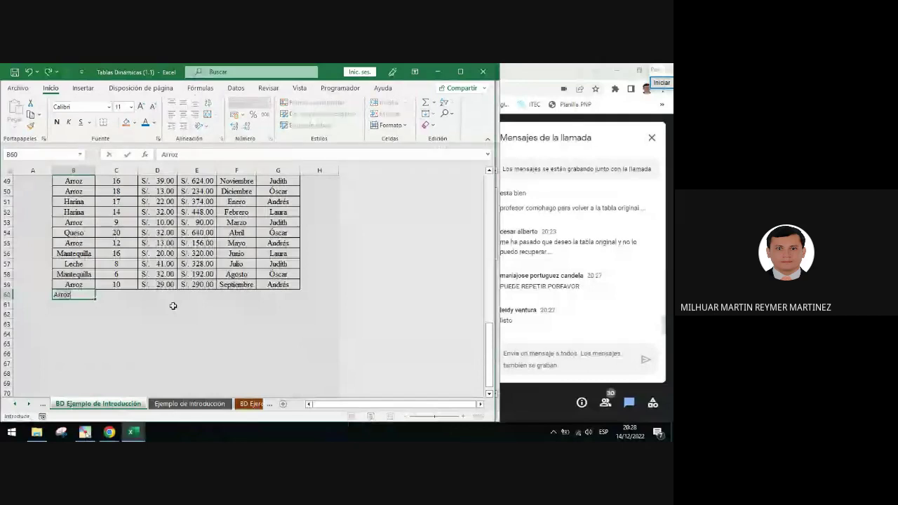
key("BackSpace")
key("BackSpace")
key("BackSpace")
key("BackSpace")
type("ceite")
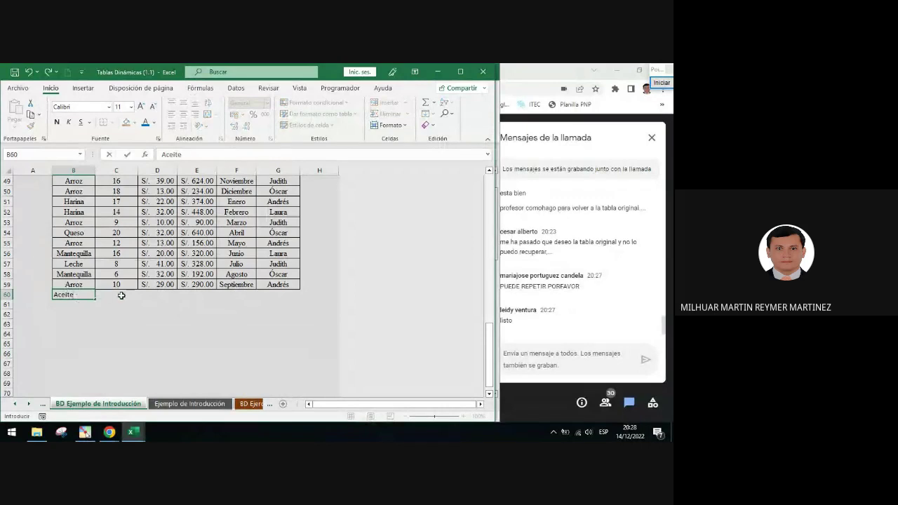
key("Tab")
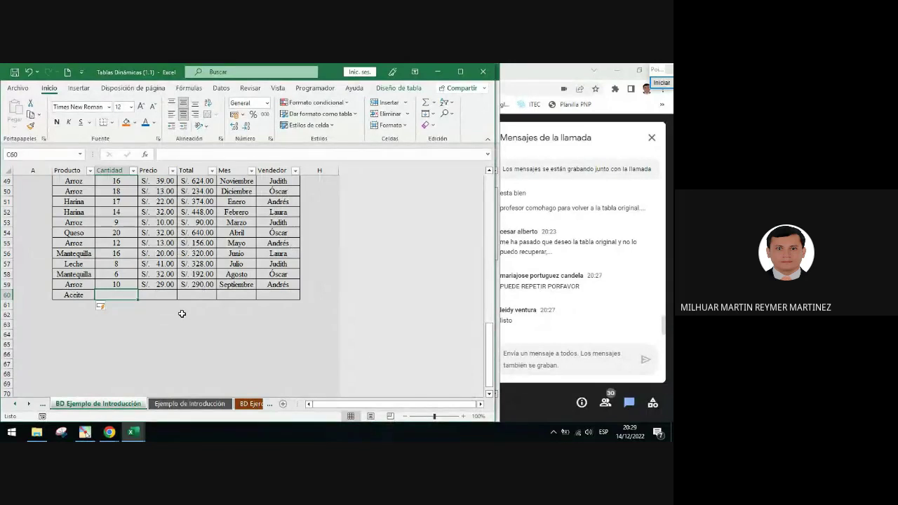
Set the Aceite record's Cantidad to 30 and its Precio to 15.
key("F2")
type("30")
left_click(168, 295)
type("15")
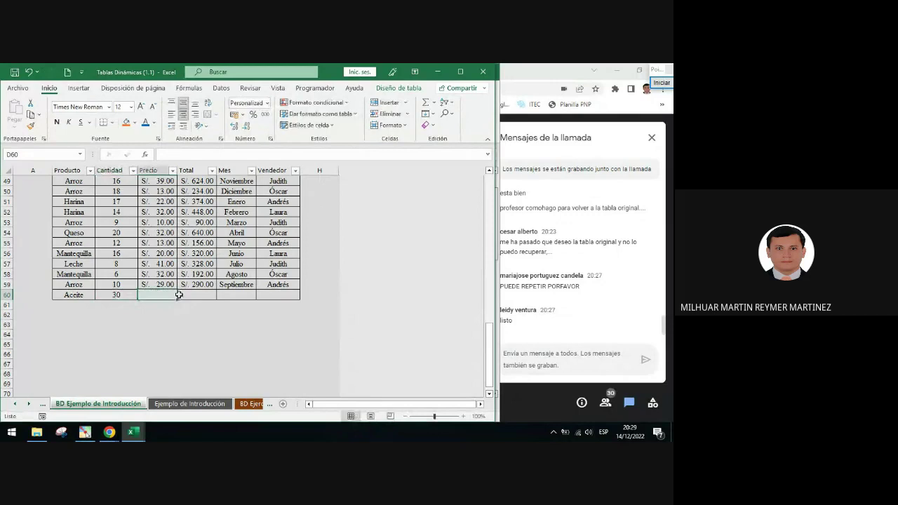
key("Tab")
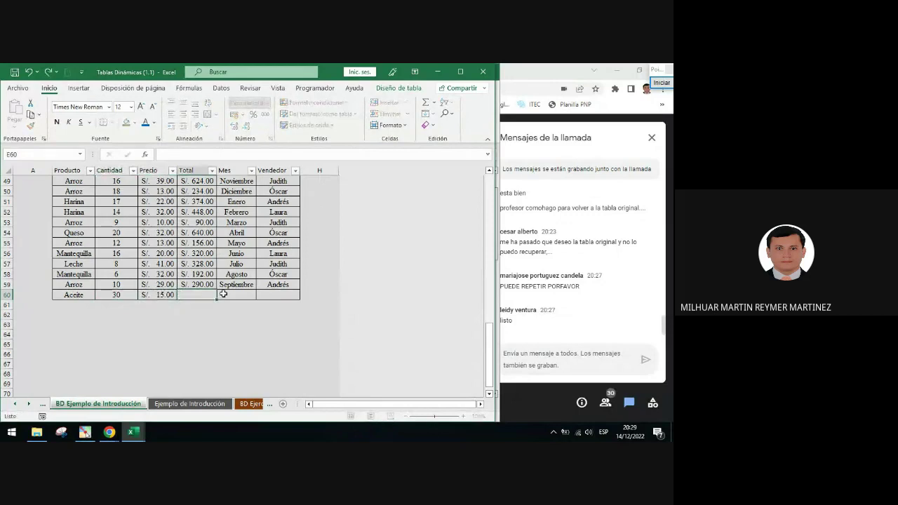
Complete the Aceite record with a Total of 450, Diciembre as Mes and the seller's first name as Vendedor.
type("450")
left_click(235, 295)
type("Diciembre")
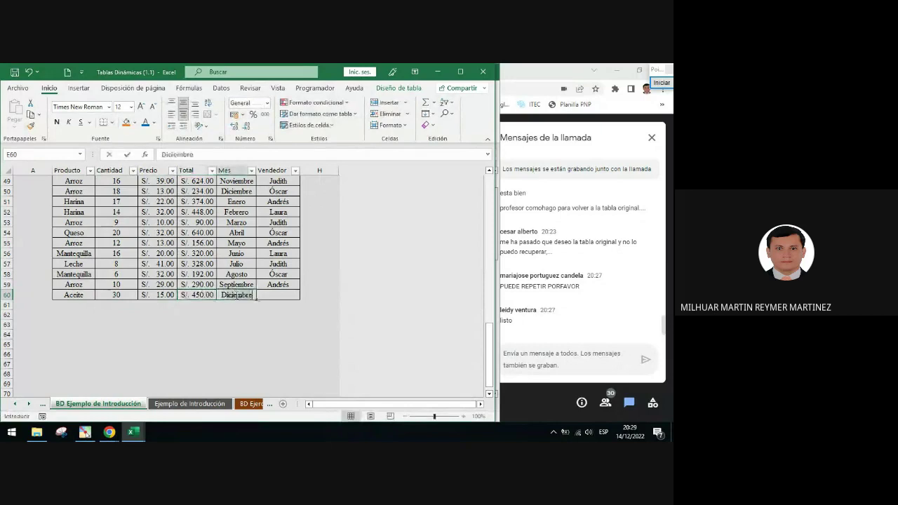
key("Tab")
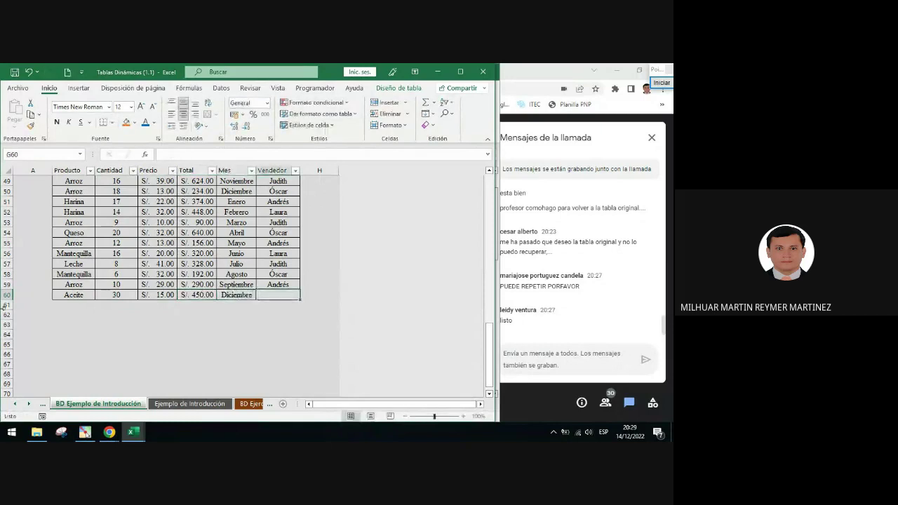
type("Ca")
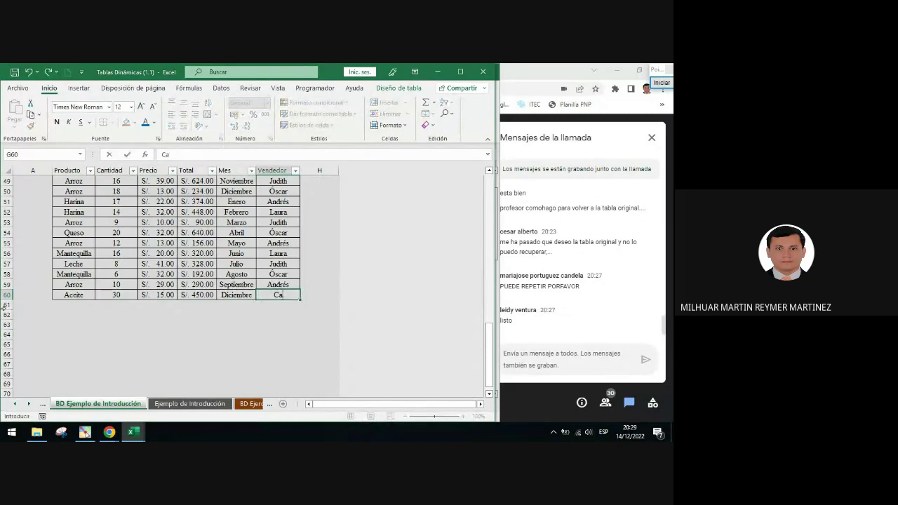
type("mila")
key("Return")
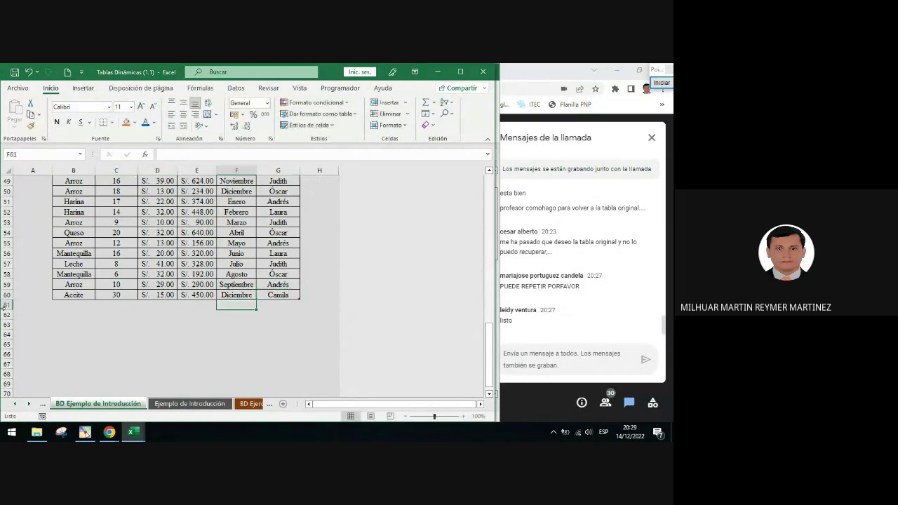
Select the whole Aceite record in row 60, from Producto to Vendedor, to review it.
left_click_drag(79, 294, 256, 295)
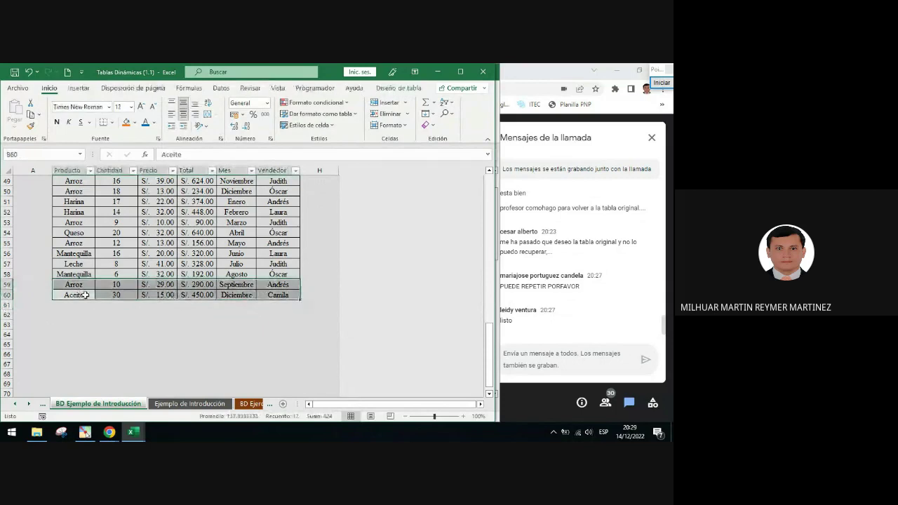
left_click_drag(84, 295, 280, 295)
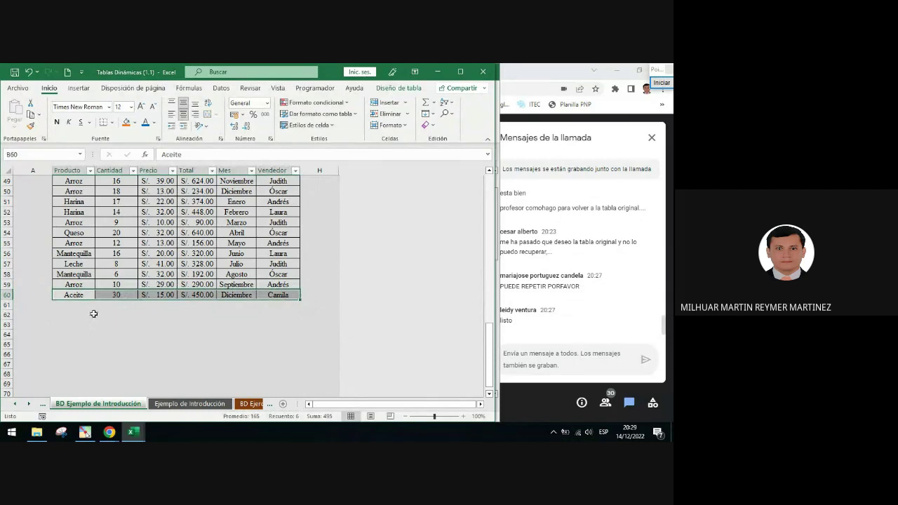
left_click_drag(75, 295, 274, 295)
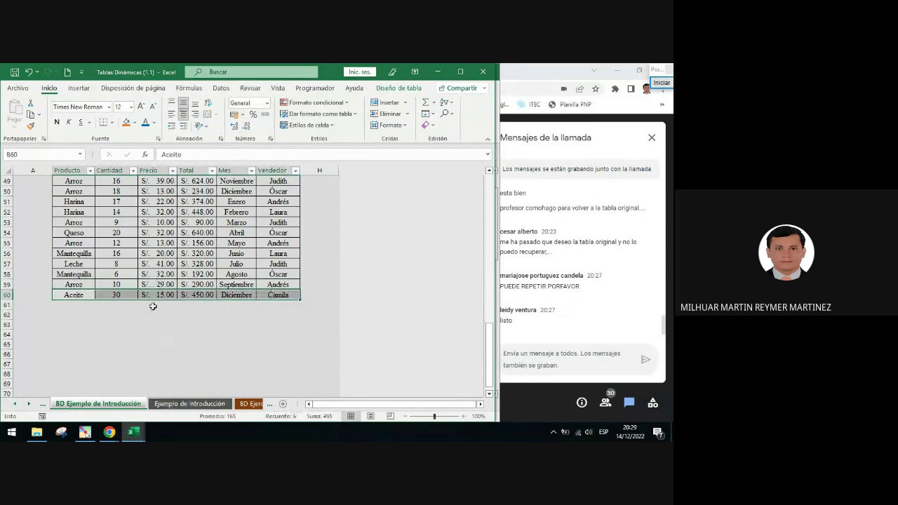
Refresh the Ejemplo 01 pivot table on the Ejemplo de Introducción sheet, agreeing to replace the existing data.
left_click(183, 405)
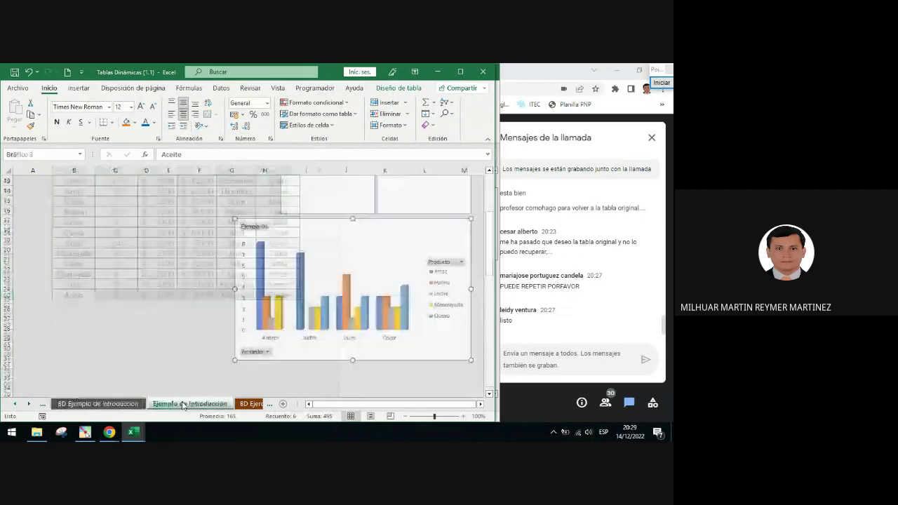
scroll(295, 353, "up", 3)
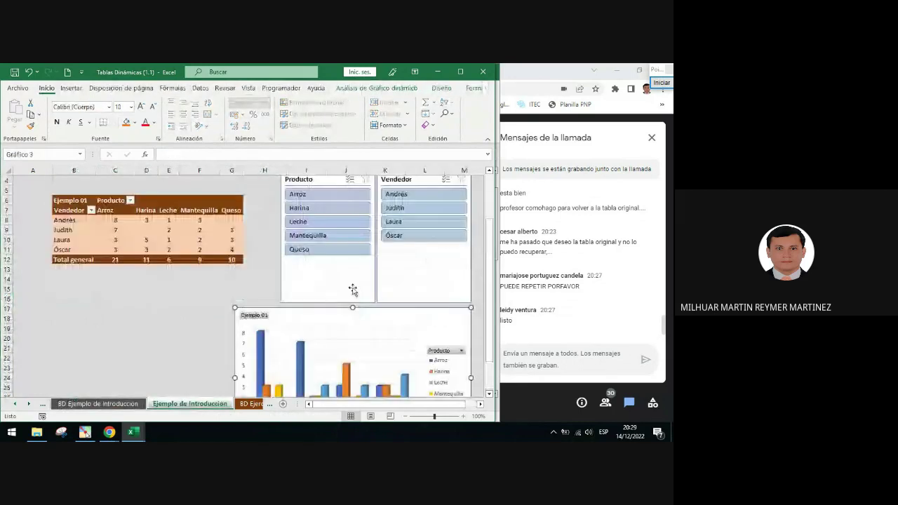
scroll(353, 290, "up", 2)
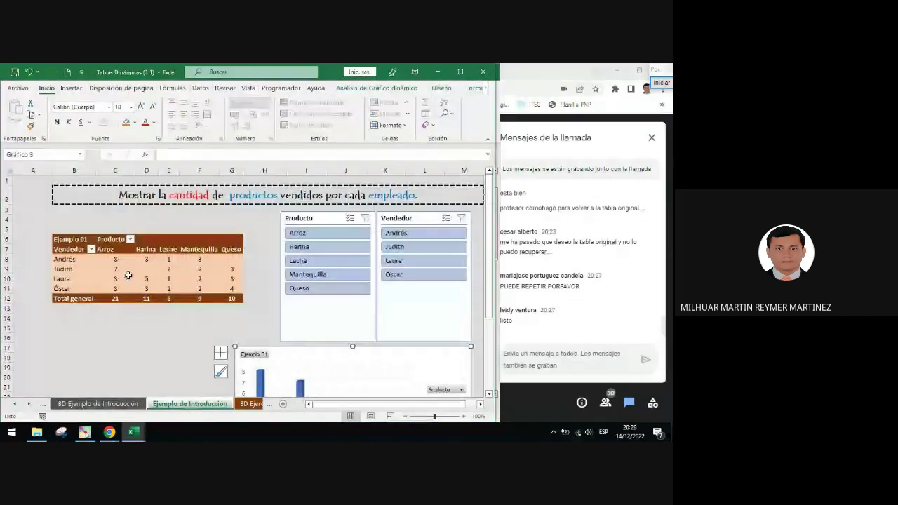
right_click(132, 270)
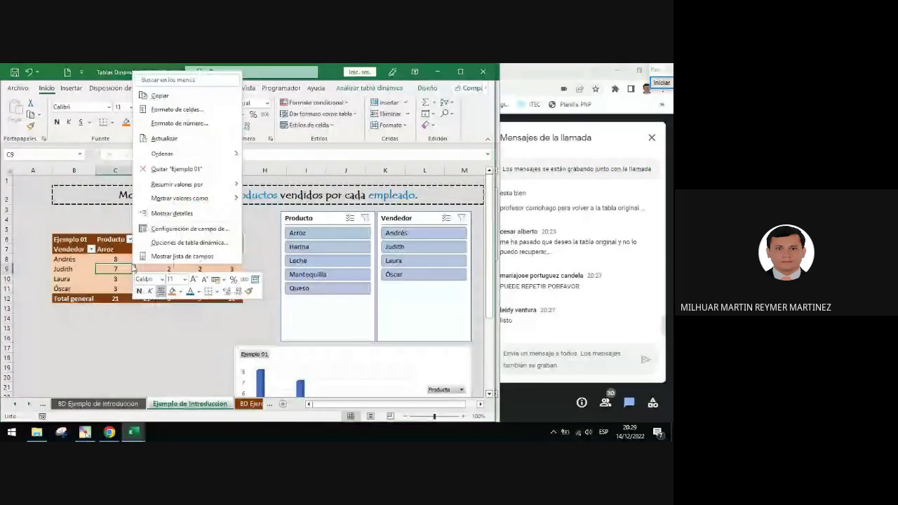
left_click(170, 139)
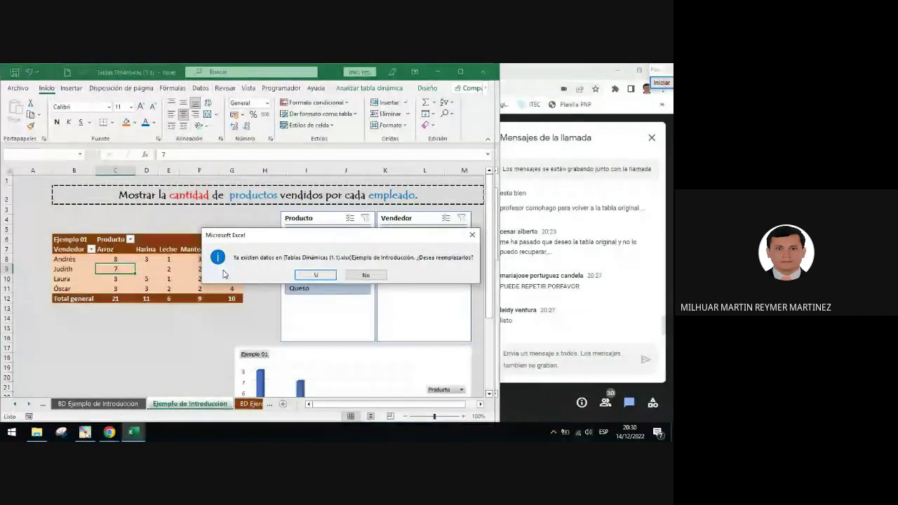
left_click(324, 278)
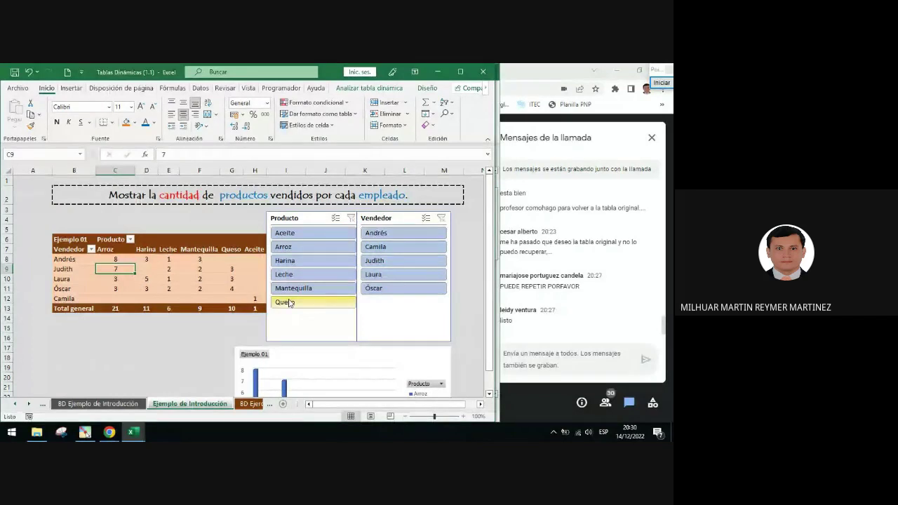
Review the Aceite record in the BD Ejemplo de Introducción source table by selecting it again.
mouse_move(169, 261)
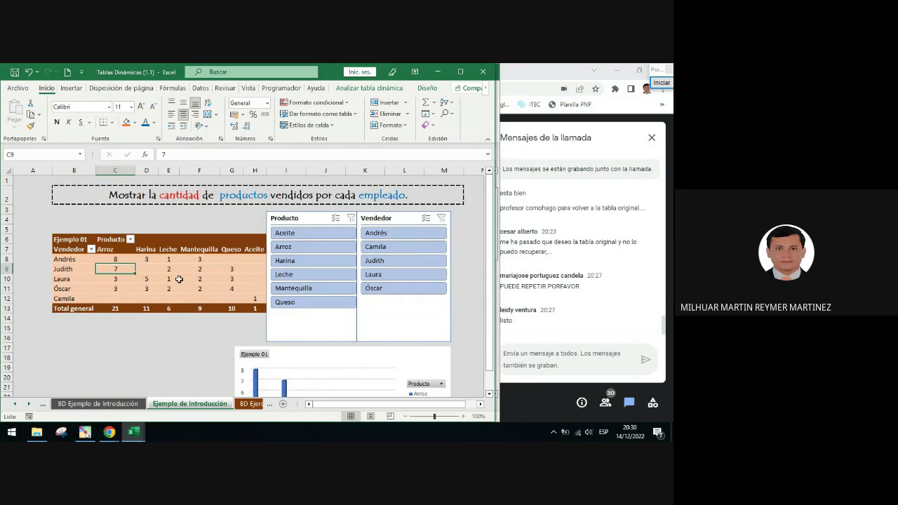
right_click(181, 279)
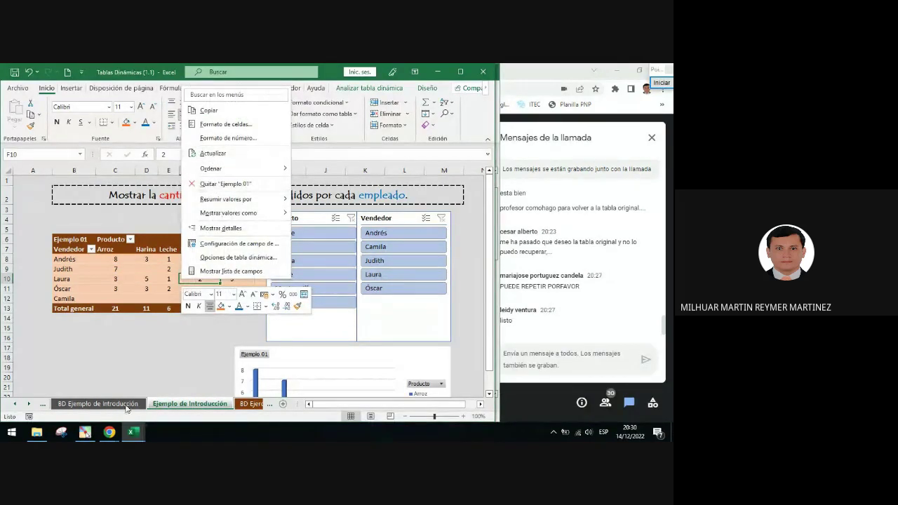
left_click(127, 409)
left_click(127, 409)
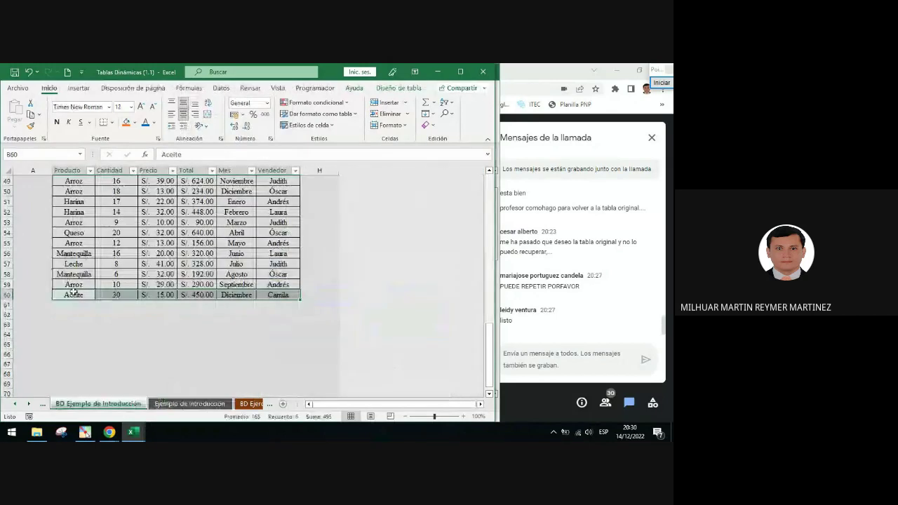
left_click_drag(74, 294, 276, 295)
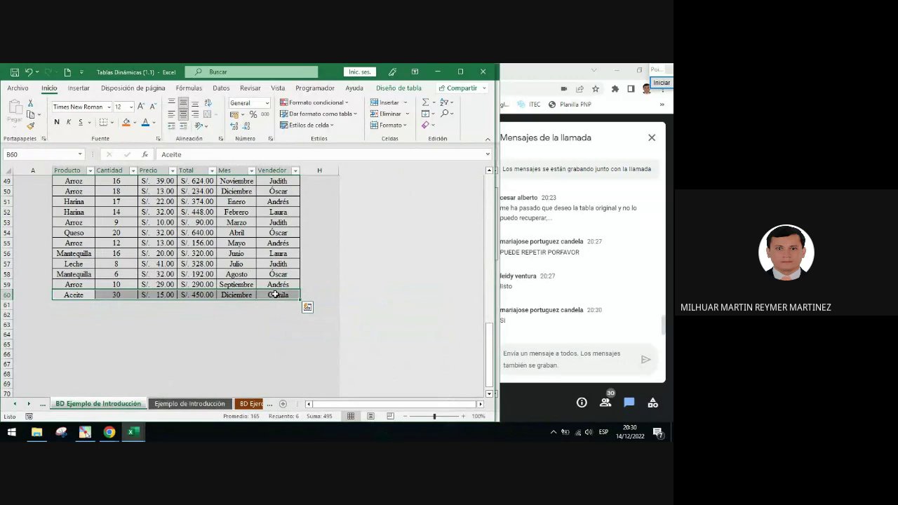
Refresh the Ejemplo 01 pivot table once more and select the newly added seller's row label in B12.
left_click(190, 405)
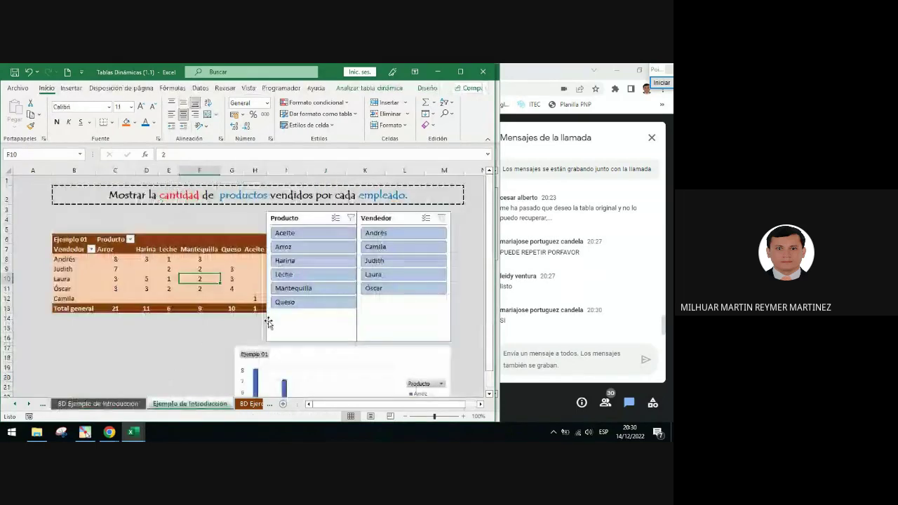
right_click(150, 283)
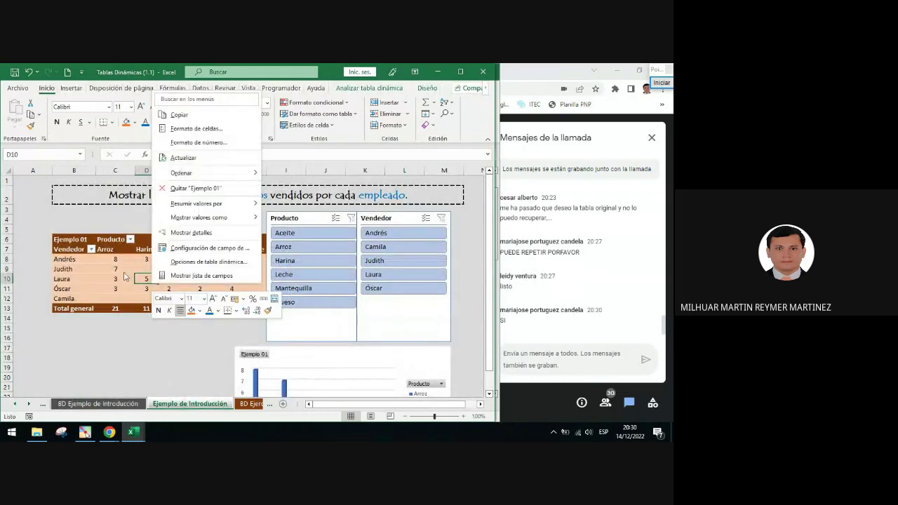
left_click(203, 158)
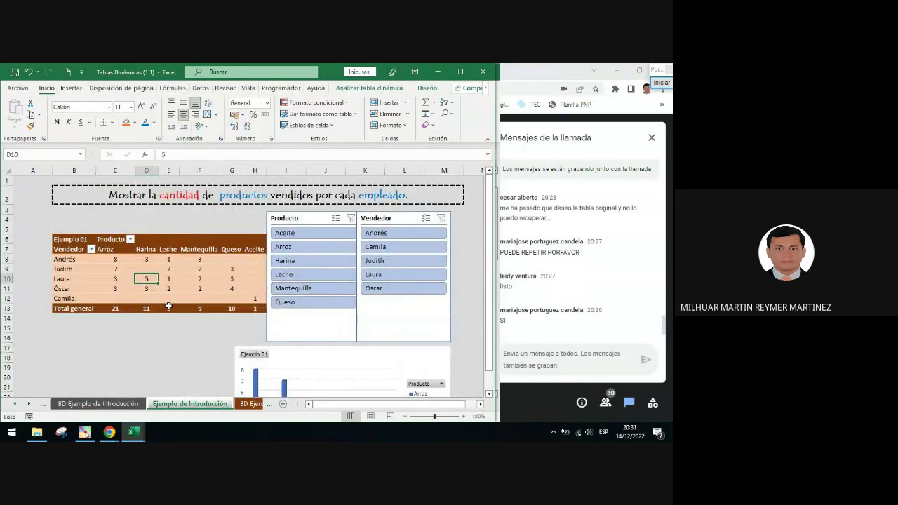
mouse_move(168, 306)
left_click(80, 298)
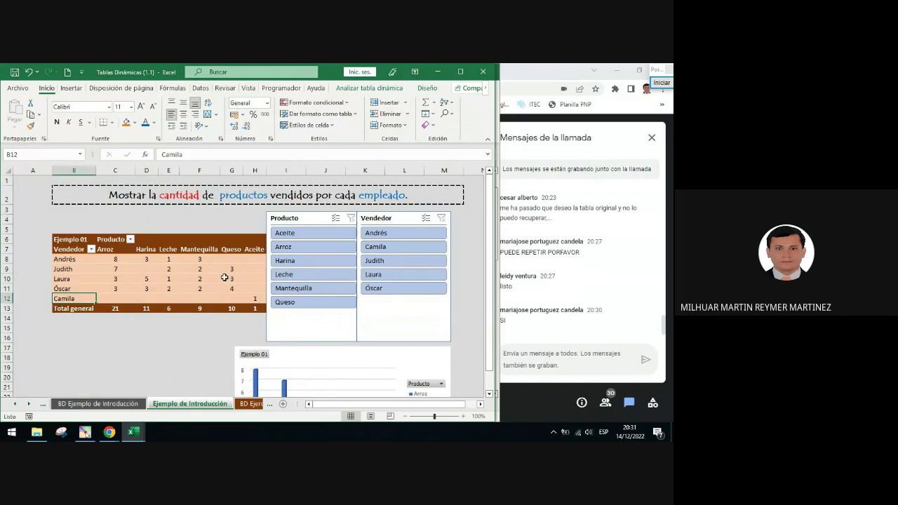
Review the Aceite column of the Ejemplo 01 pivot table by selecting its heading in H7, finishing on the empty cell G14.
left_click(254, 249)
mouse_move(254, 288)
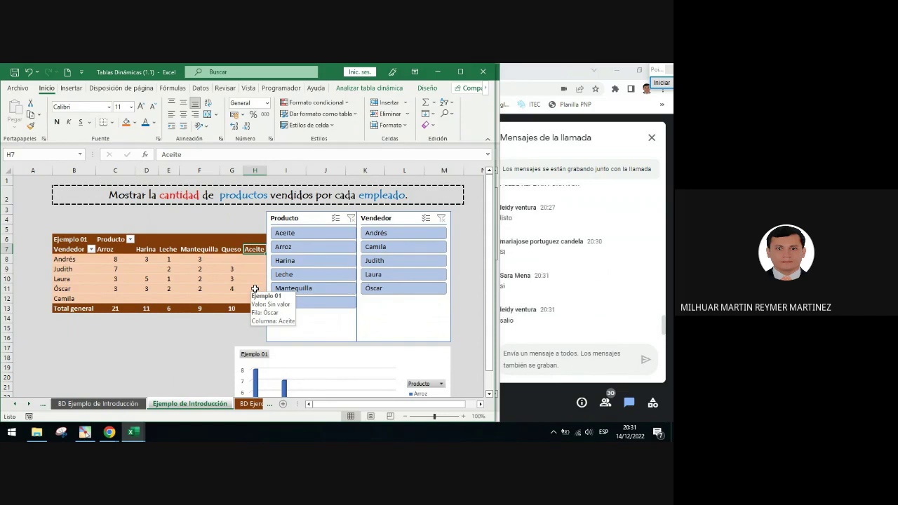
left_click(233, 321)
Enlarge the Ejemplo 01 column chart slightly and reposition it below the pivot table, clear of the slicers.
scroll(233, 323, "down", 3)
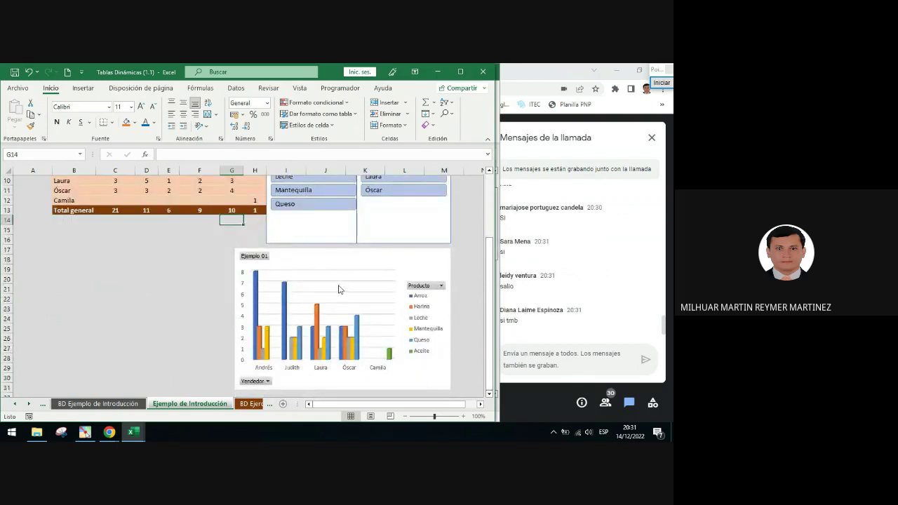
left_click_drag(322, 256, 233, 268)
scroll(292, 283, "down", 1)
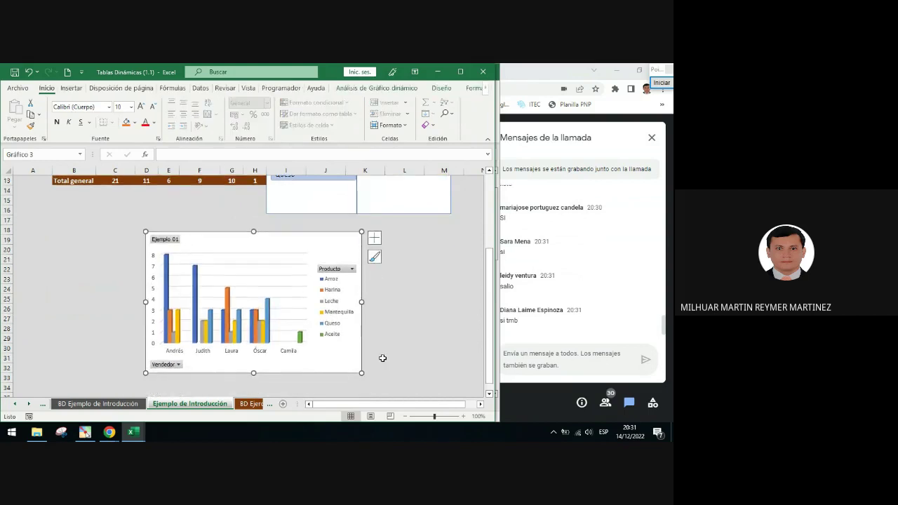
left_click_drag(363, 373, 388, 376)
left_click_drag(306, 235, 282, 247)
Move the Producto slicer over the pivot table and circle its heading with a temporary on-screen annotation.
scroll(317, 287, "up", 3)
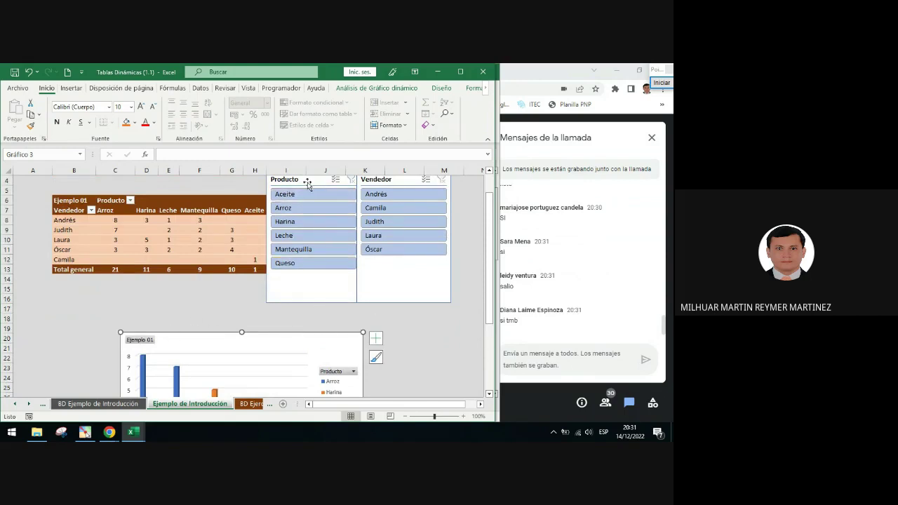
left_click_drag(306, 183, 236, 216)
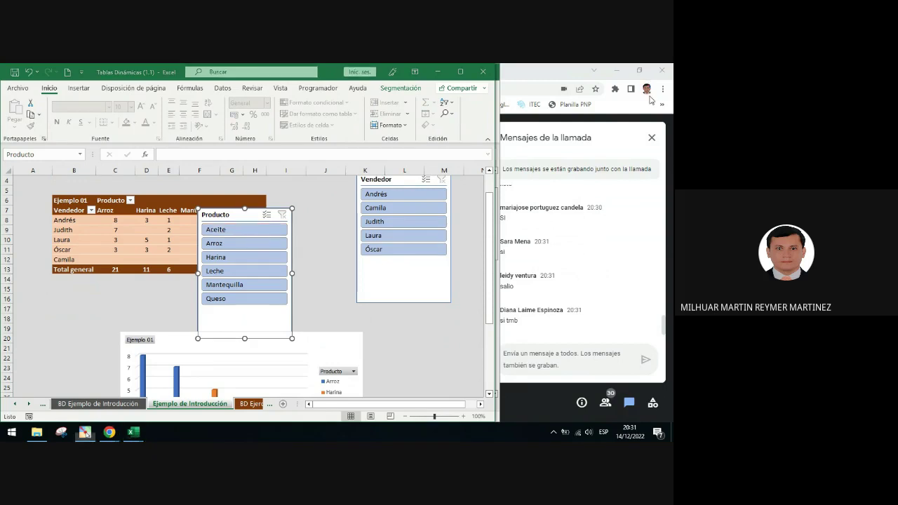
left_click(658, 259)
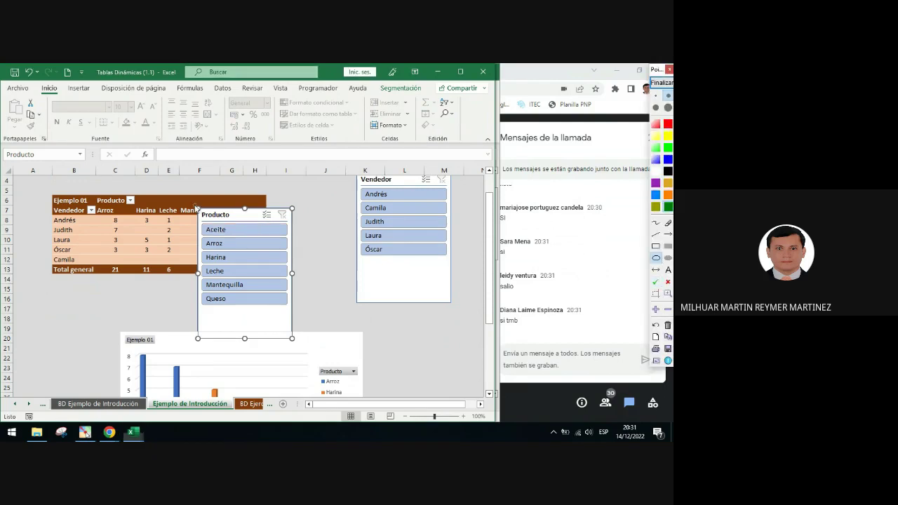
left_click_drag(196, 206, 235, 223)
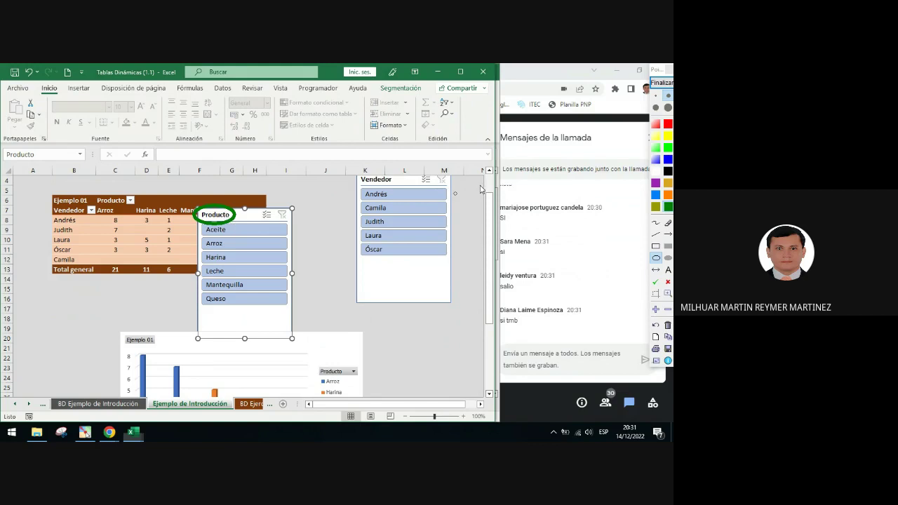
left_click(661, 82)
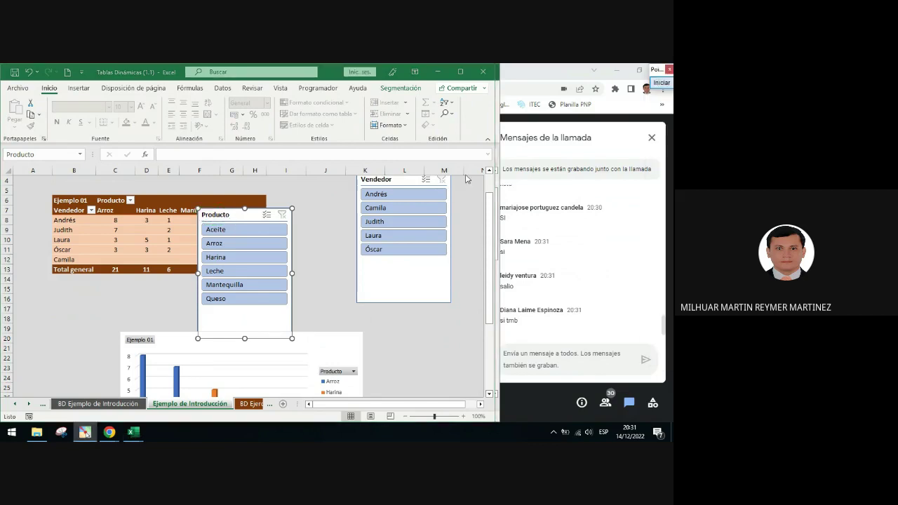
right_click(223, 217)
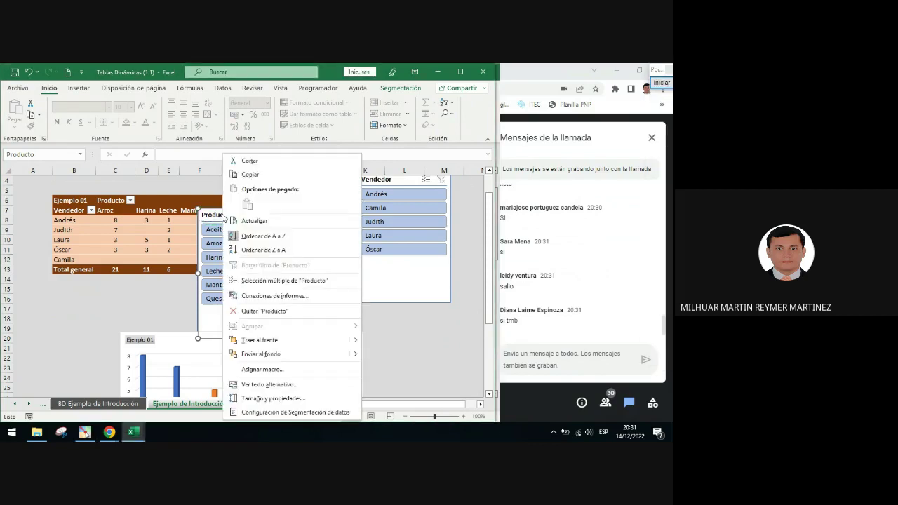
left_click(281, 412)
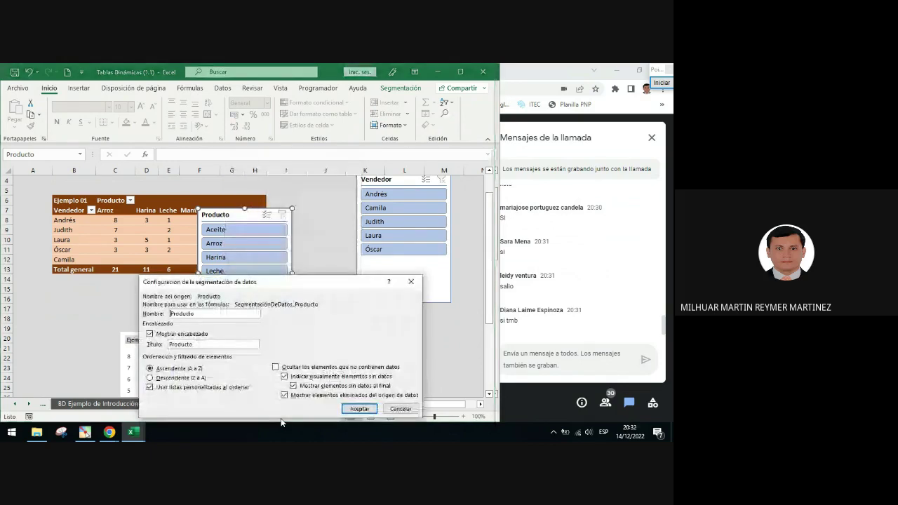
left_click(411, 281)
Frame the Mostrar encabezado option with a temporary annotation in the Producto slicer's settings and disable it to hide the header.
right_click(242, 233)
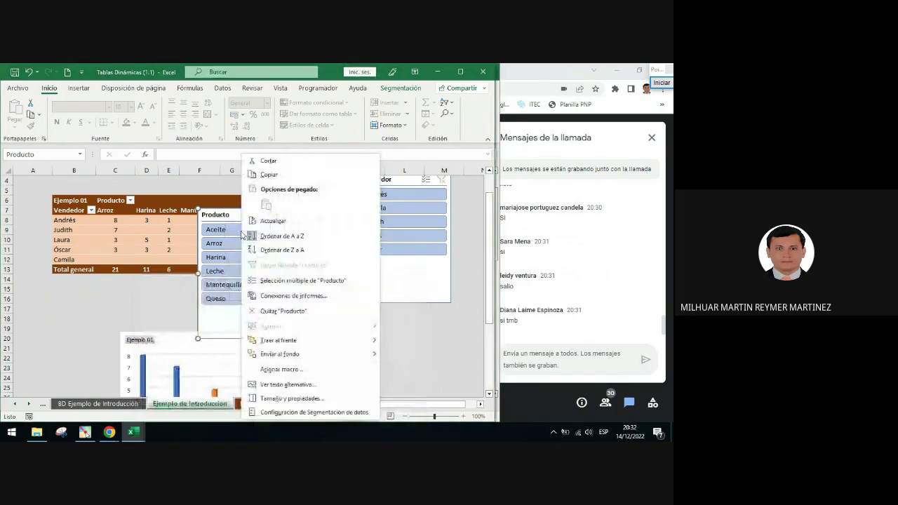
left_click(281, 413)
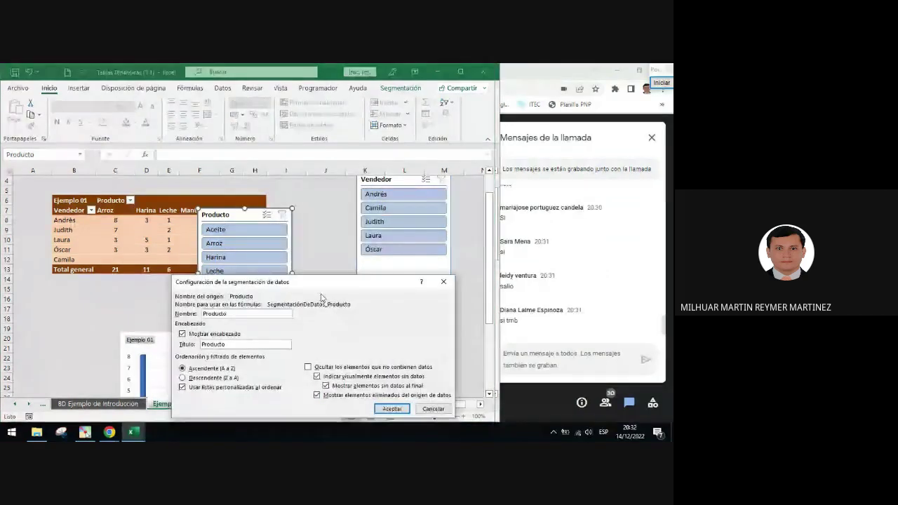
left_click_drag(325, 287, 330, 217)
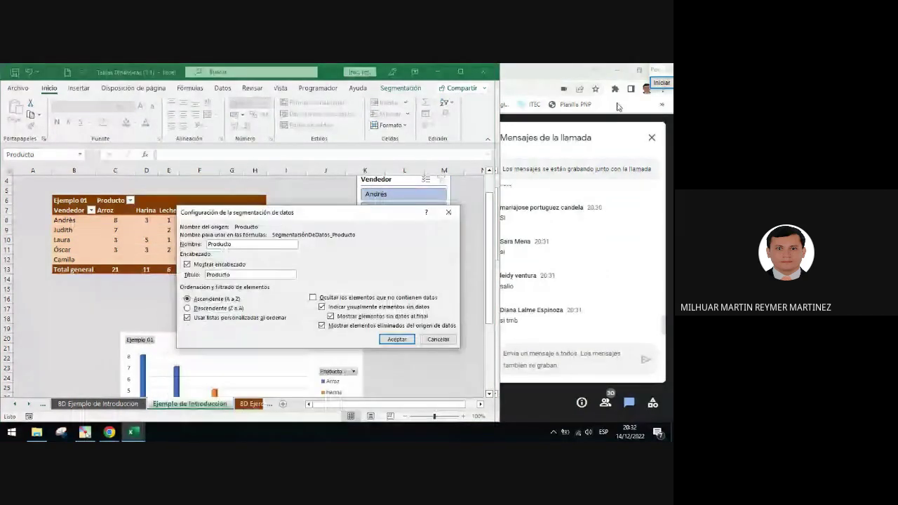
left_click(661, 82)
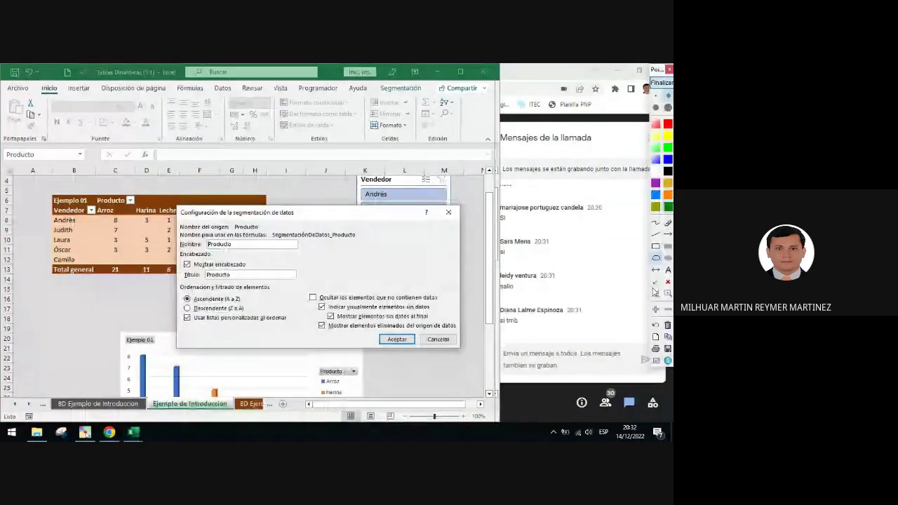
left_click(655, 246)
left_click_drag(180, 258, 251, 270)
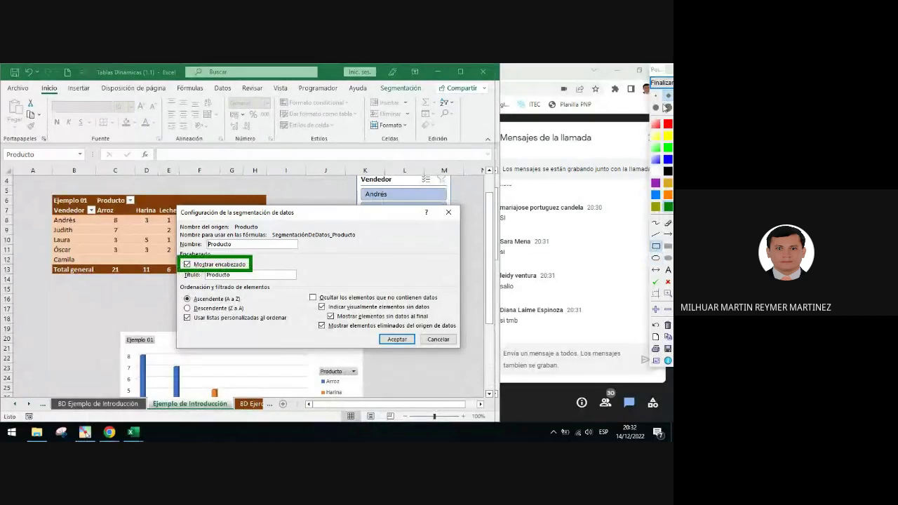
left_click(661, 83)
left_click(196, 268)
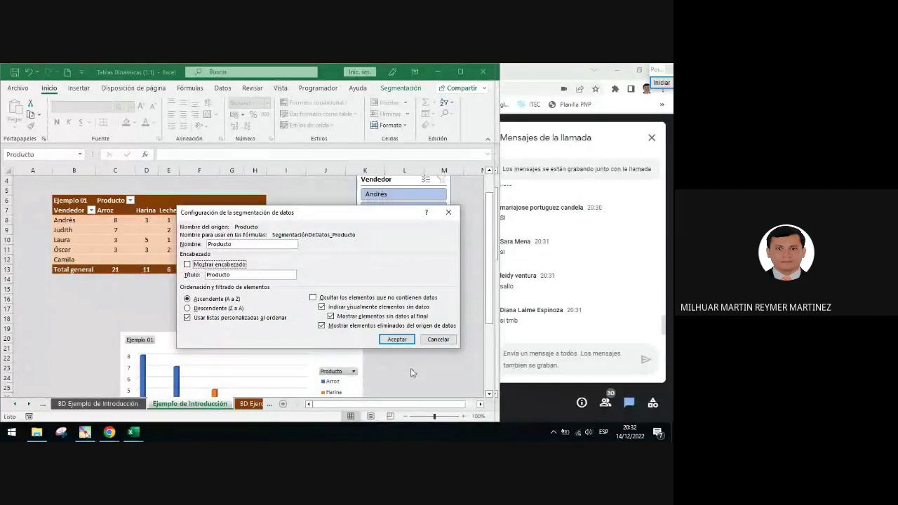
left_click(397, 340)
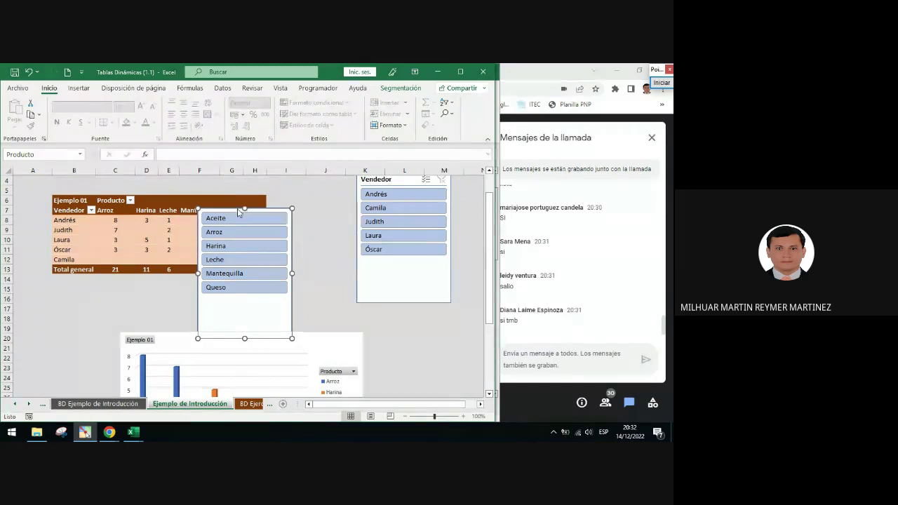
Review the header option in the Producto slicer's settings again and close them without changes.
left_click(238, 208)
right_click(238, 209)
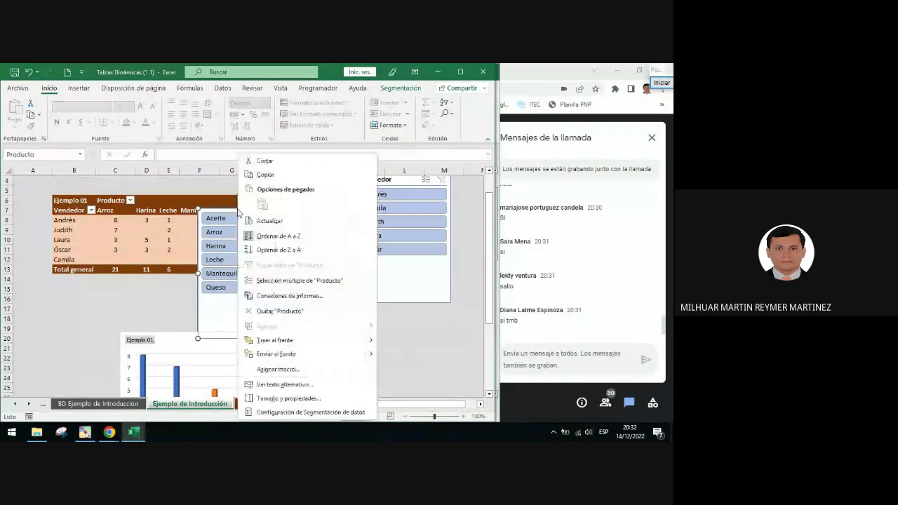
left_click(310, 412)
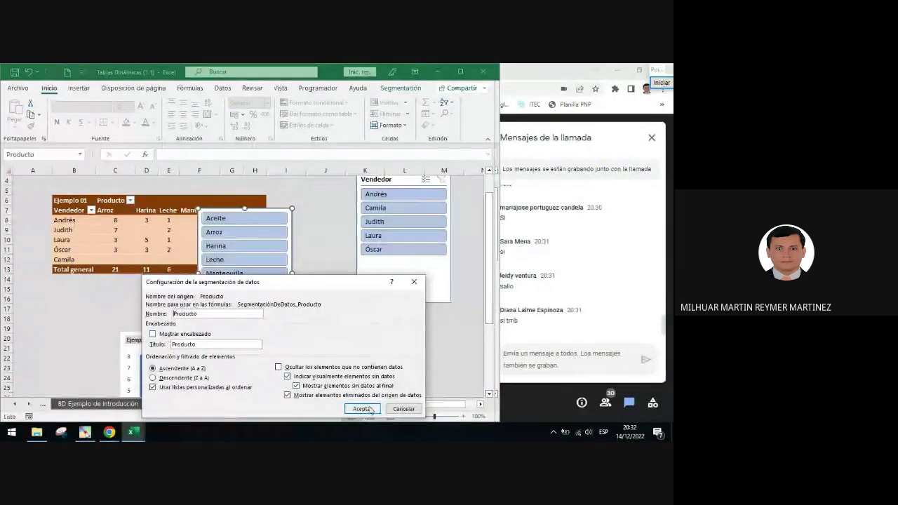
left_click(414, 284)
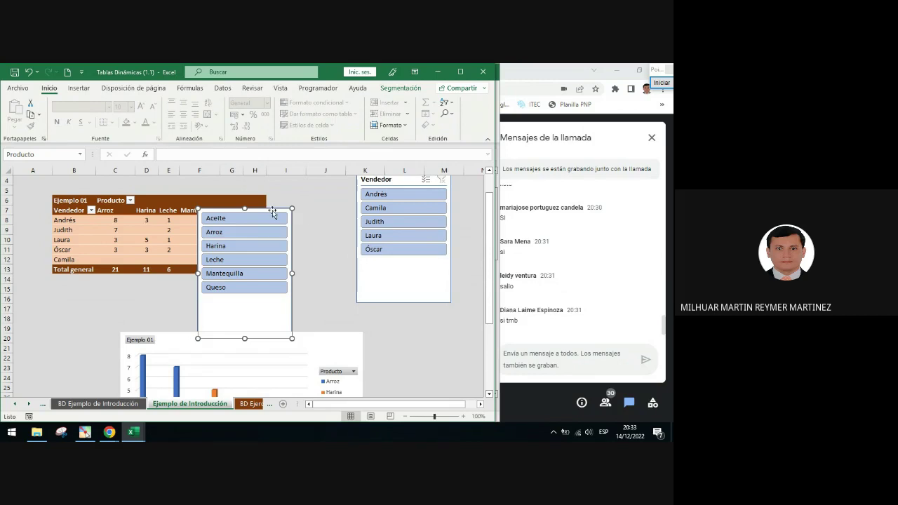
Draw a temporary annotation arrow from the Producto slicer to Segmentación, and end the annotation.
left_click(663, 83)
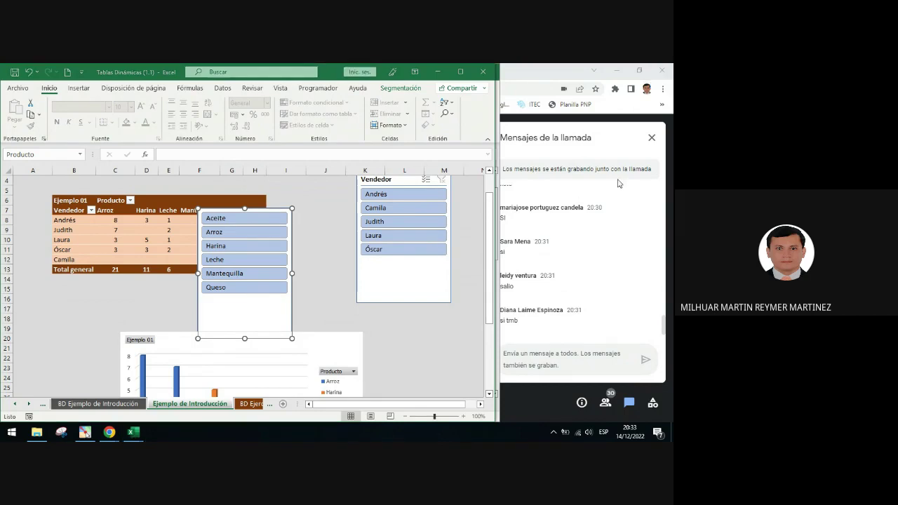
left_click(668, 234)
mouse_move(280, 210)
left_mouse_down()
mouse_move(327, 190)
mouse_move(411, 106)
mouse_move(404, 96)
left_mouse_up()
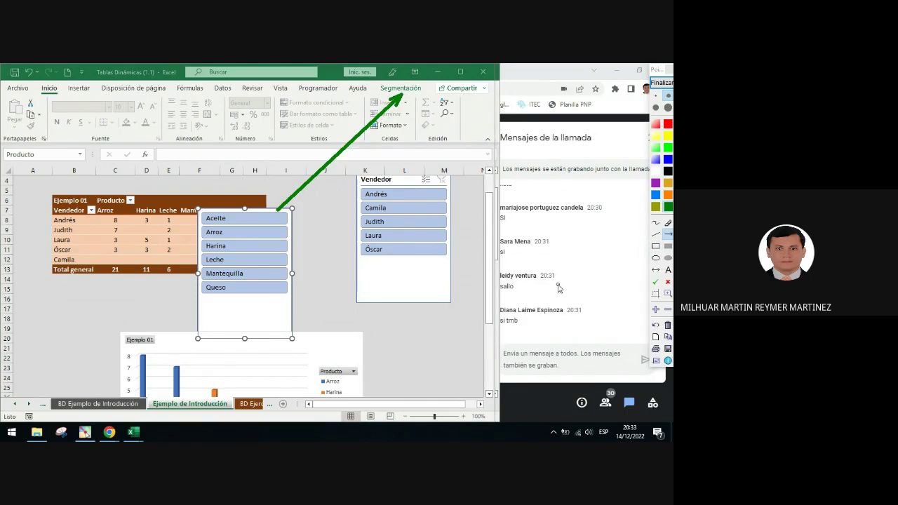
left_click(662, 82)
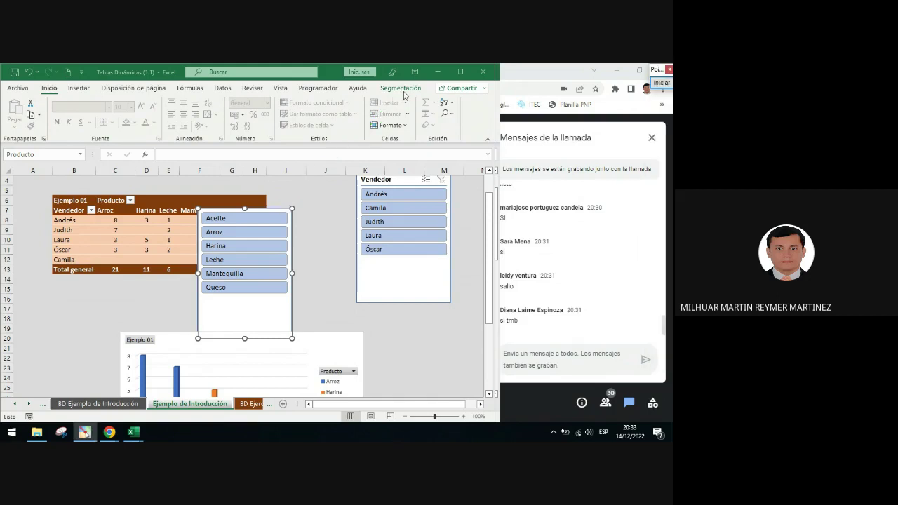
Show the Segmentación options, circle the slicer's Botones settings, and mark the Columnas value with a temporary red annotation arrow.
left_click(401, 89)
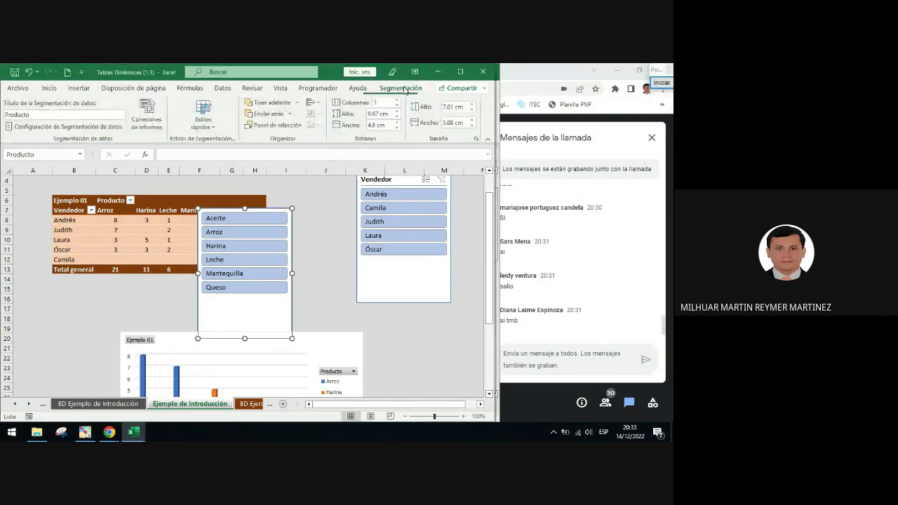
left_click(661, 82)
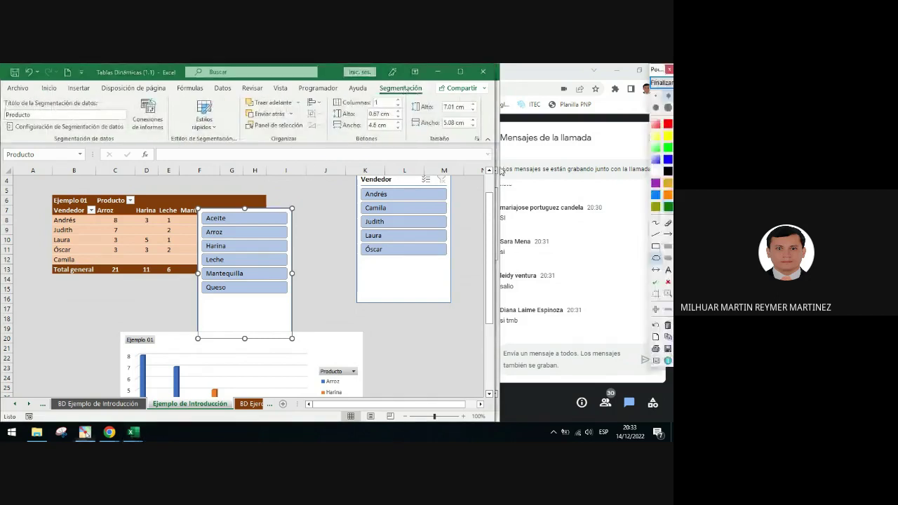
mouse_move(365, 92)
left_mouse_down()
mouse_move(315, 116)
mouse_move(420, 149)
left_mouse_up()
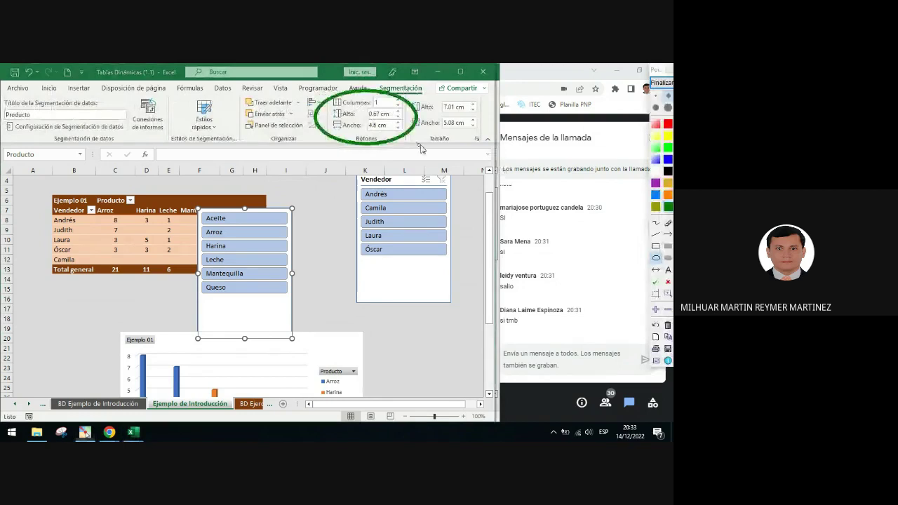
left_click(667, 234)
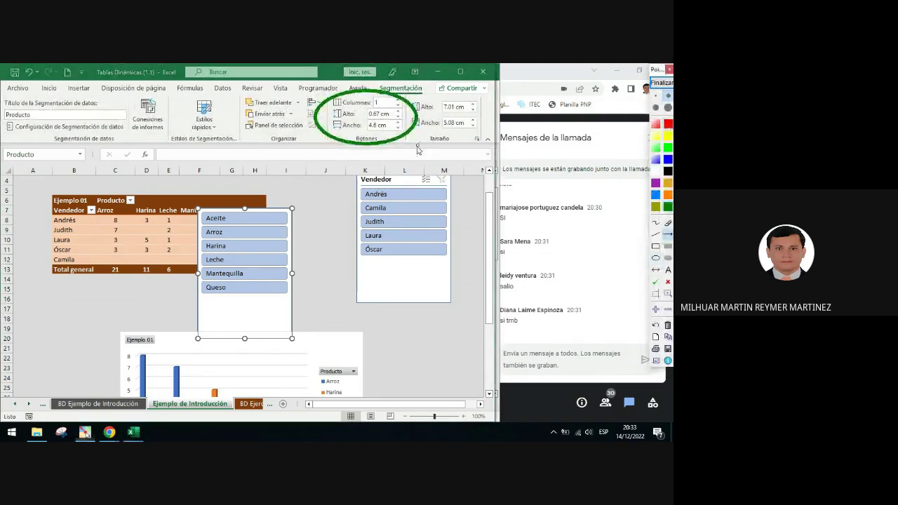
left_click_drag(401, 166, 383, 105)
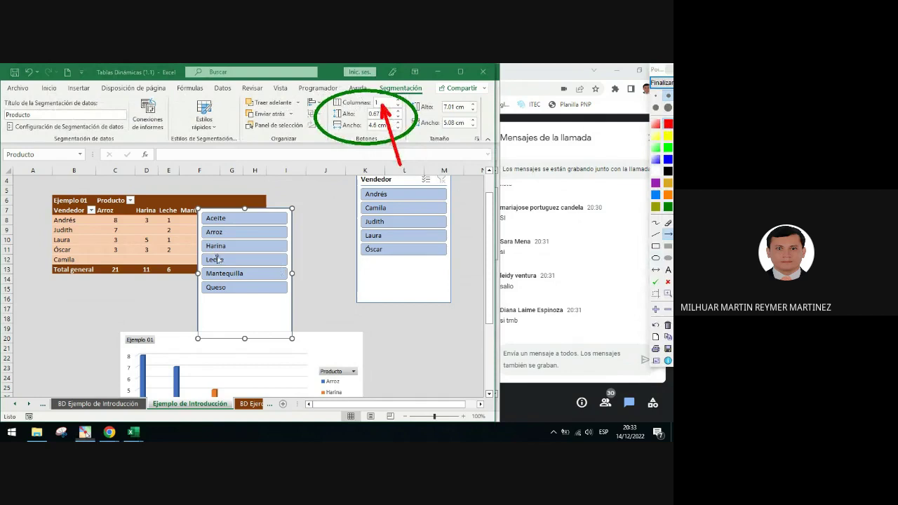
left_click(670, 70)
Set the Producto slicer's button layout to 6 columns.
double_click(382, 102)
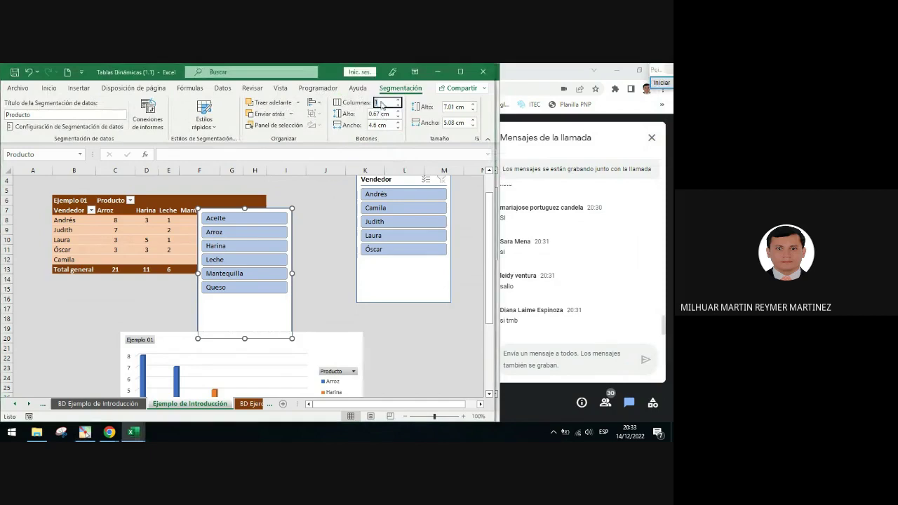
type("6")
key("Return")
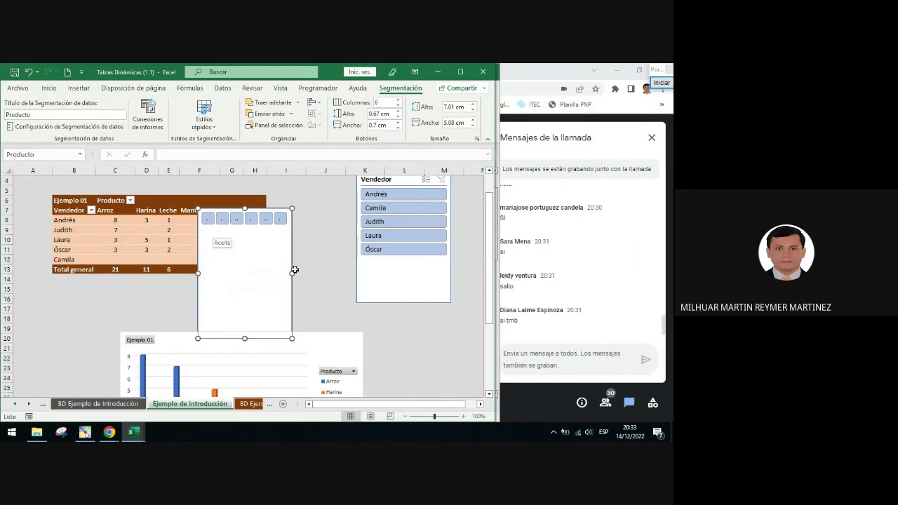
Resize the Producto slicer to about 15.56 cm wide and 1.16 cm high, and place it just below the pivot table.
left_click_drag(293, 273, 446, 273)
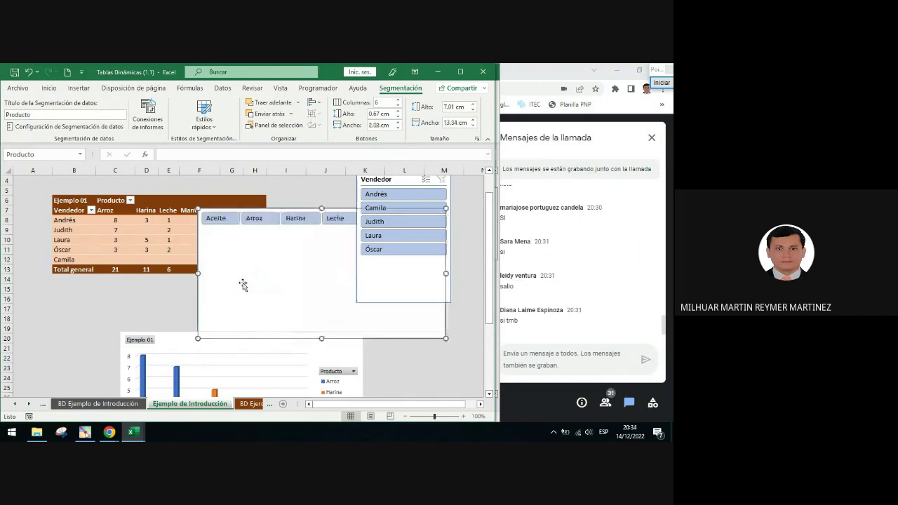
left_click_drag(264, 283, 159, 298)
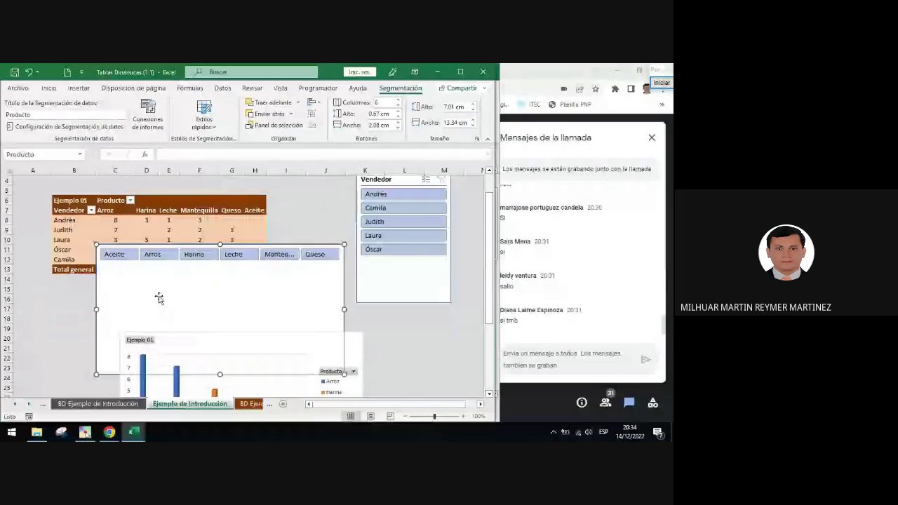
left_click_drag(96, 309, 76, 309)
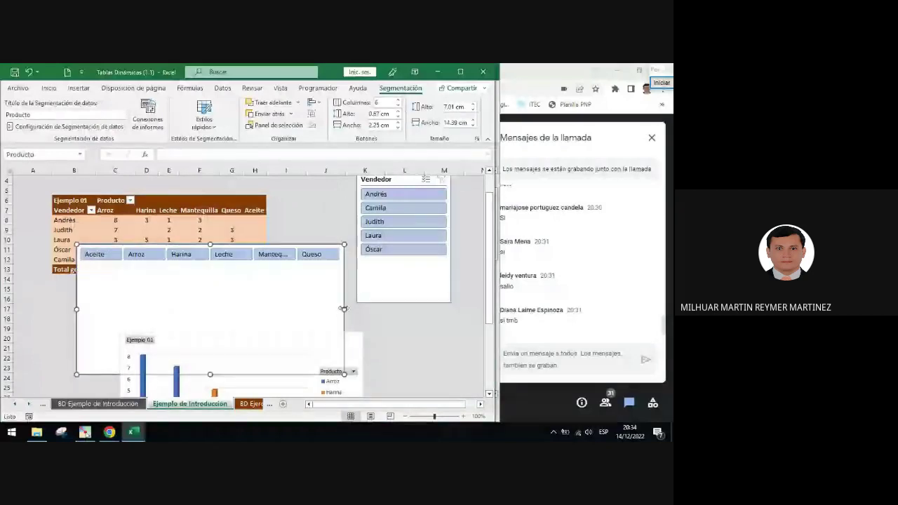
left_click_drag(343, 309, 365, 310)
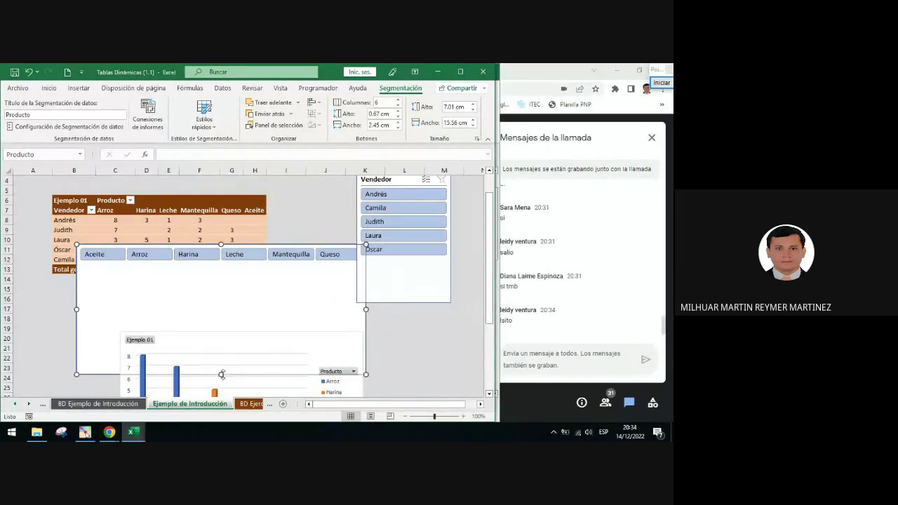
left_click_drag(221, 374, 223, 265)
left_click_drag(294, 267, 271, 305)
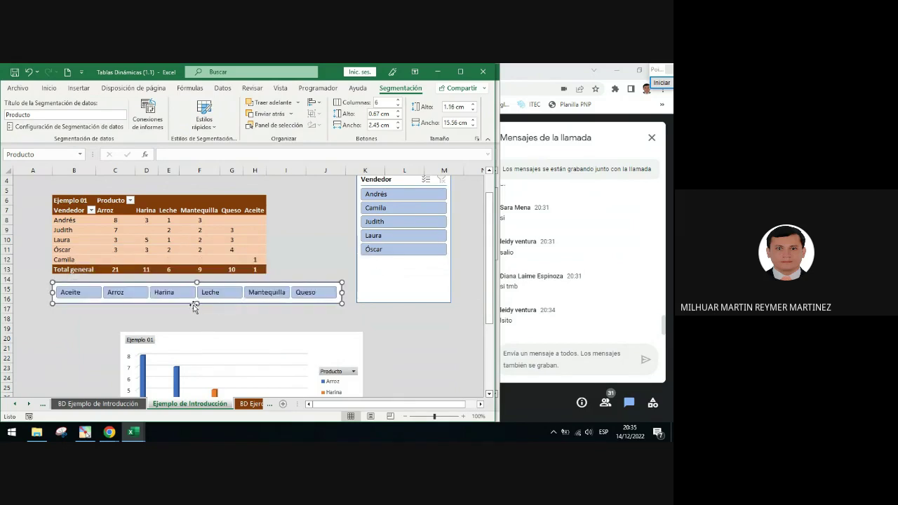
Increase the Producto slicer's height to 1.19 cm and move the Ejemplo 01 chart directly beneath it, aligned with its left edge.
left_click_drag(197, 304, 197, 306)
left_click(232, 319)
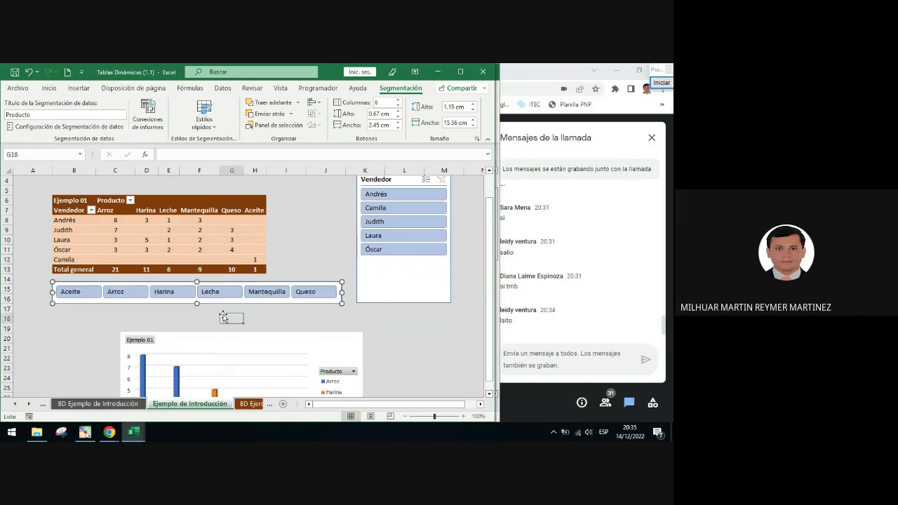
left_click_drag(255, 347, 201, 312)
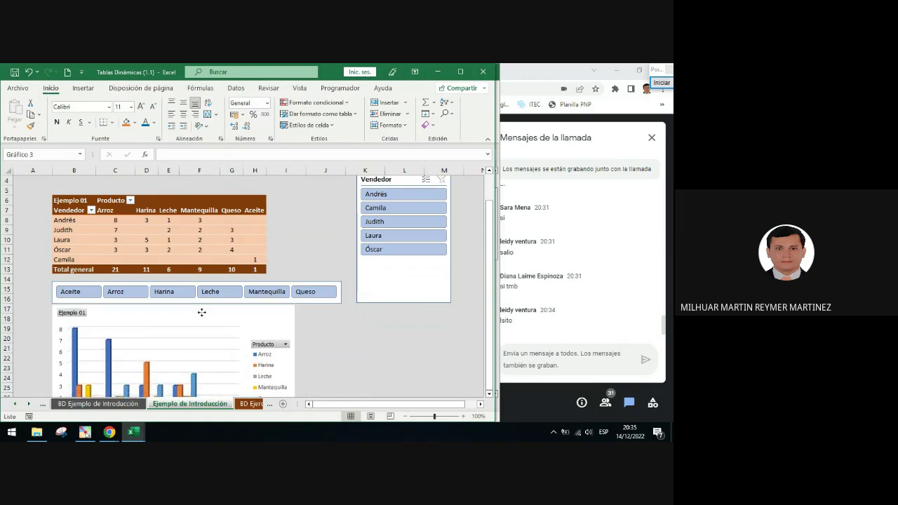
left_click(201, 312)
Widen the Ejemplo 01 chart so its right edge lines up with the Producto slicer, then deselect it.
scroll(365, 343, "down", 2)
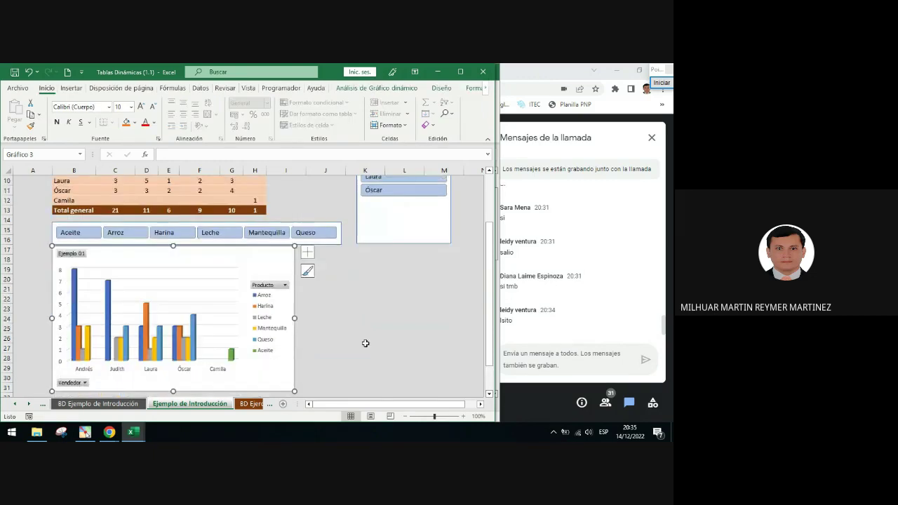
scroll(366, 343, "down", 1)
left_click_drag(294, 362, 341, 374)
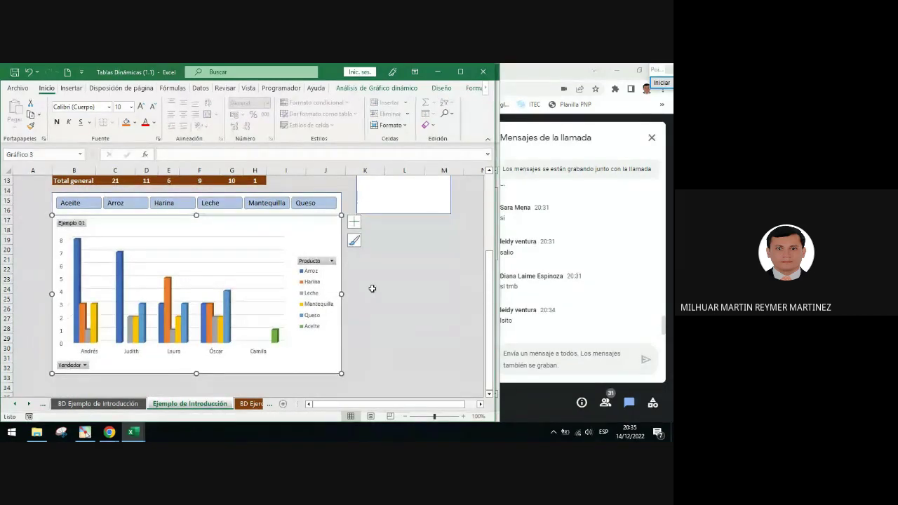
left_click(372, 288)
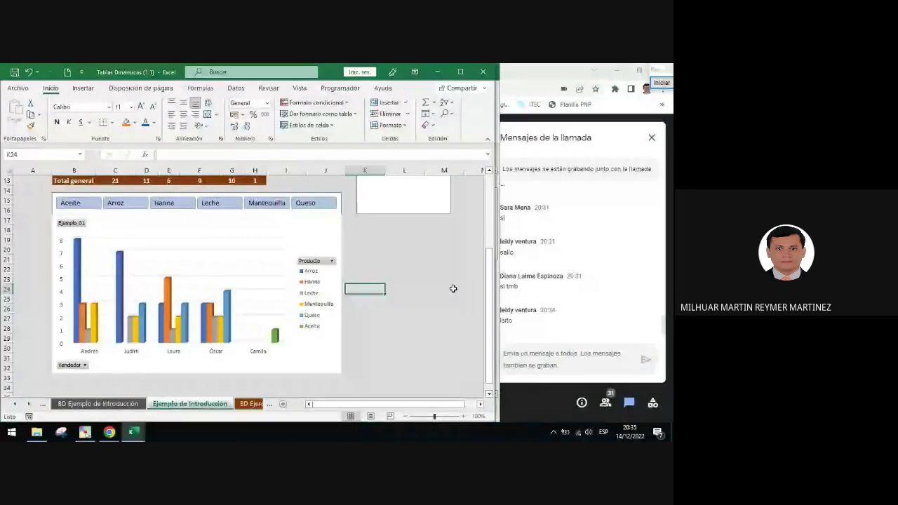
Narrow the chart from its left edge and stretch it back into line with the Producto slicer's left edge.
left_click(339, 233)
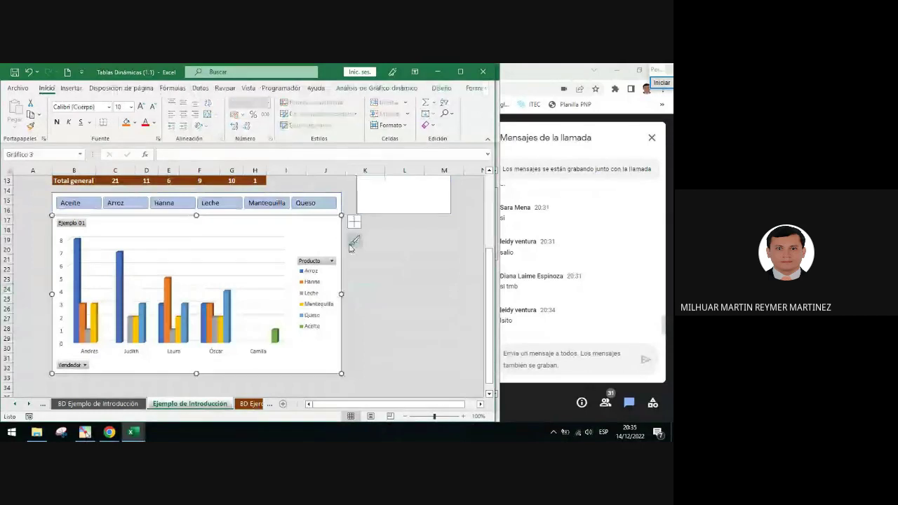
left_click(397, 264)
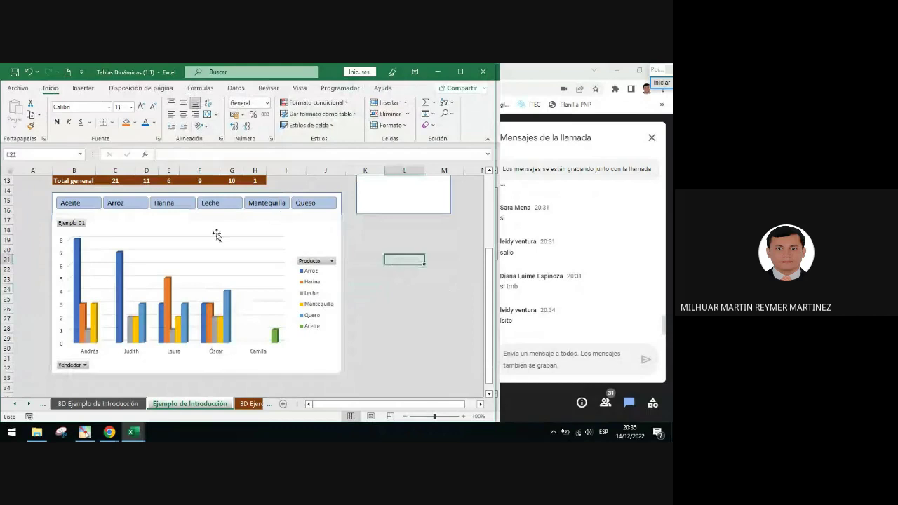
left_click(53, 257)
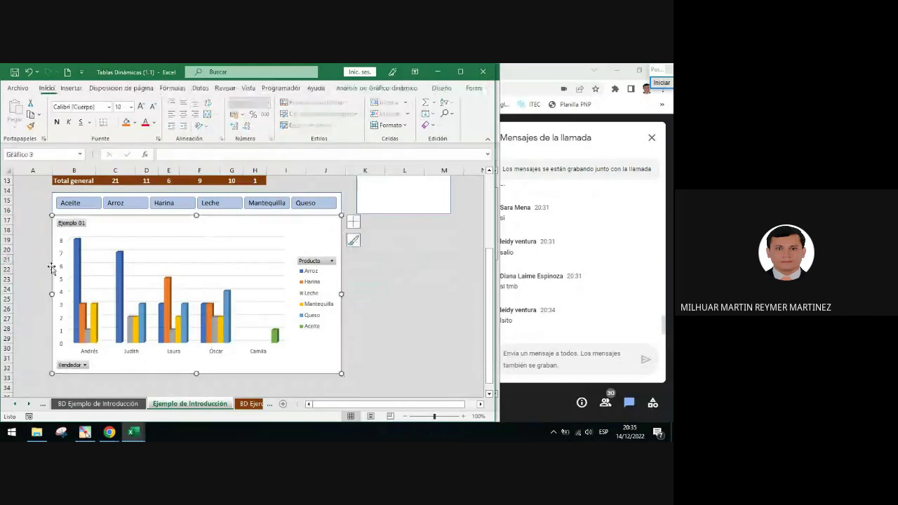
left_click_drag(50, 296, 85, 295)
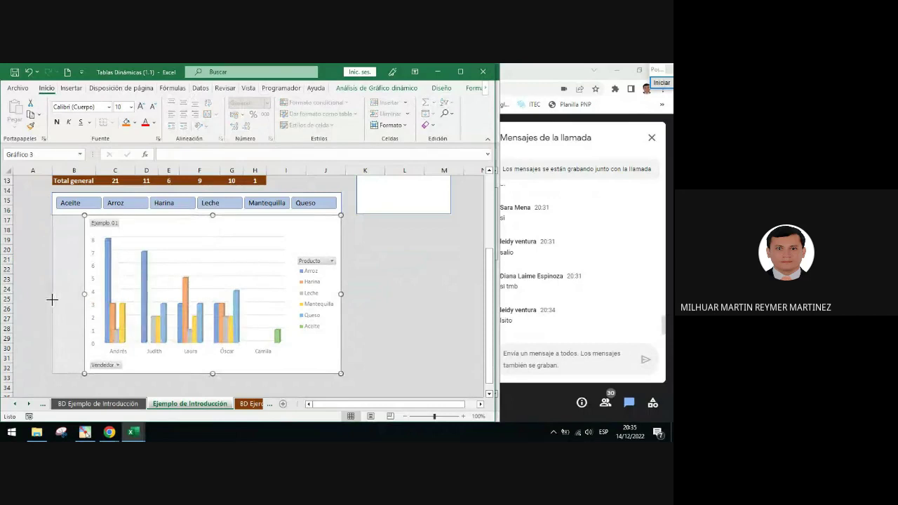
left_click_drag(51, 299, 52, 299)
left_click(402, 300)
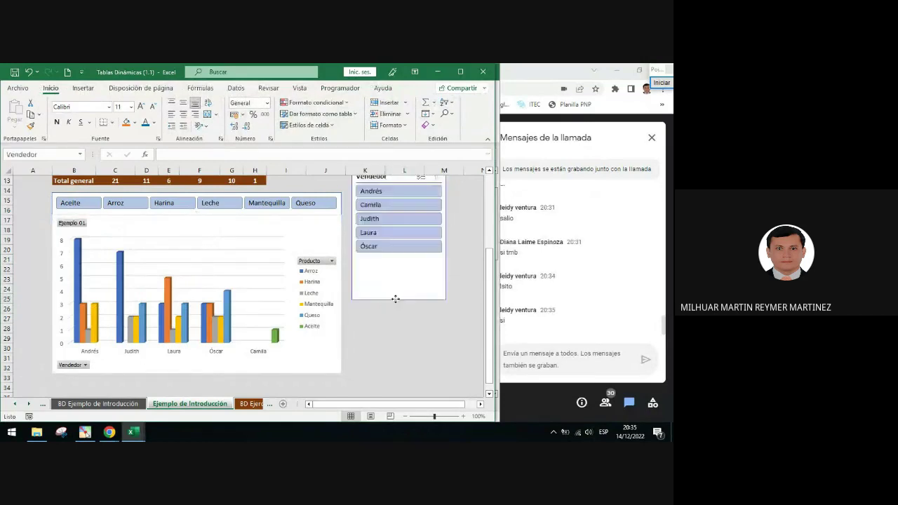
Move the Vendedor slicer down beside the chart and turn off Mostrar encabezado in its settings.
left_click_drag(395, 297, 395, 331)
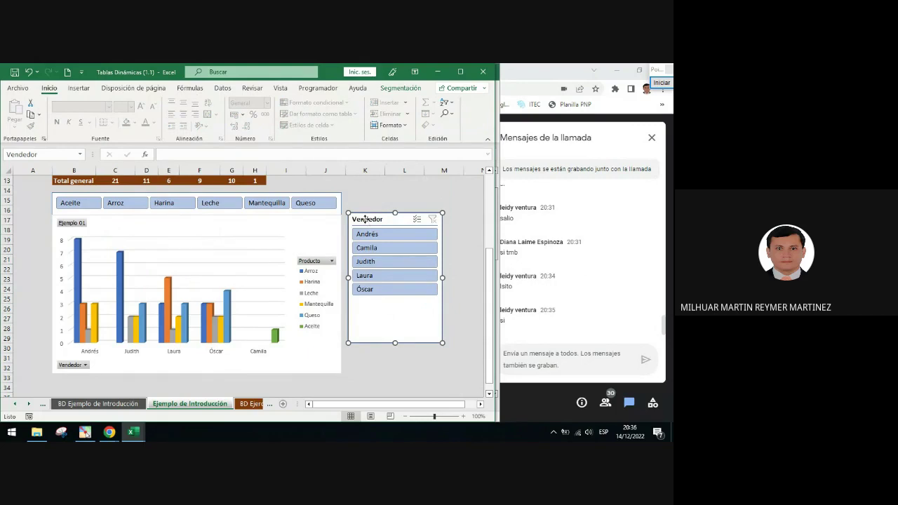
right_click(364, 221)
left_click(428, 412)
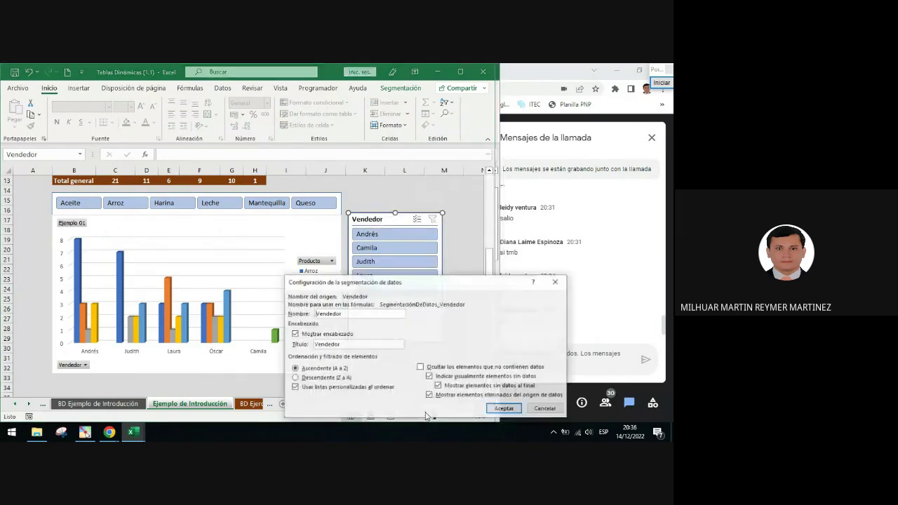
left_click(301, 336)
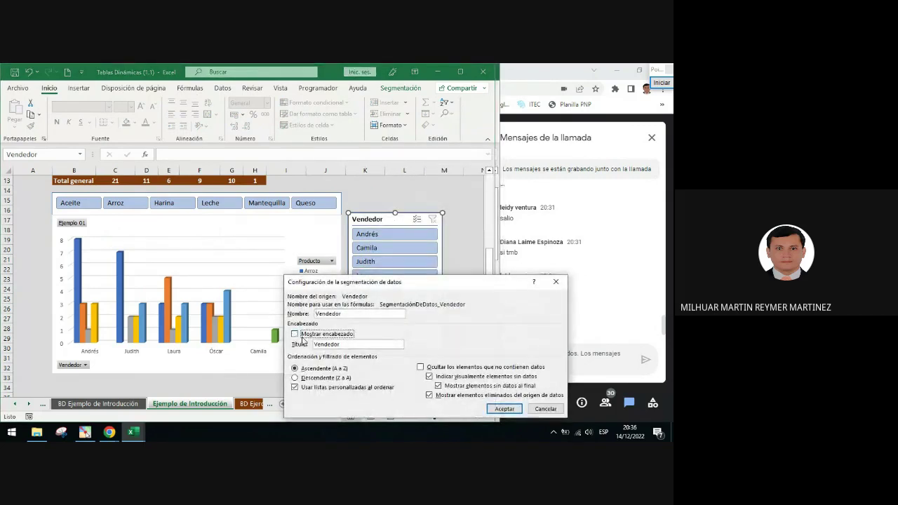
left_click(505, 409)
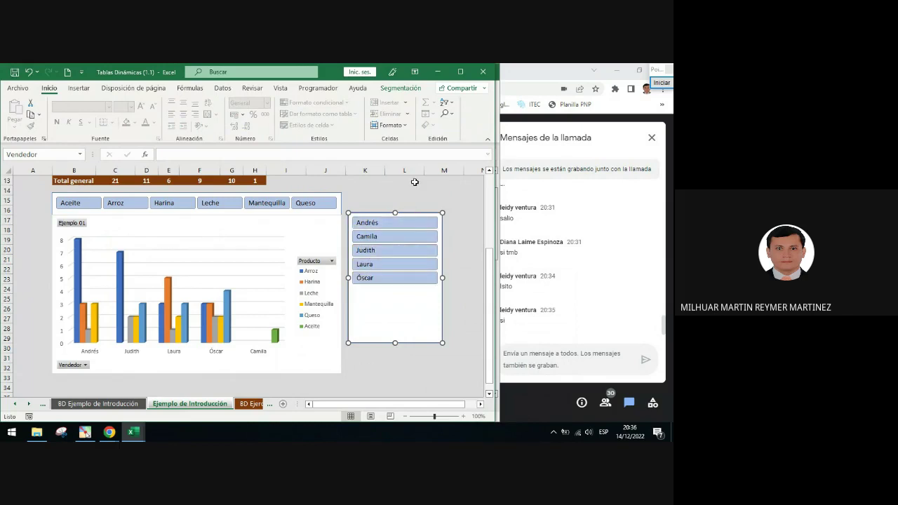
Set the Vendedor slicer's button layout to 5 columns.
left_click(404, 89)
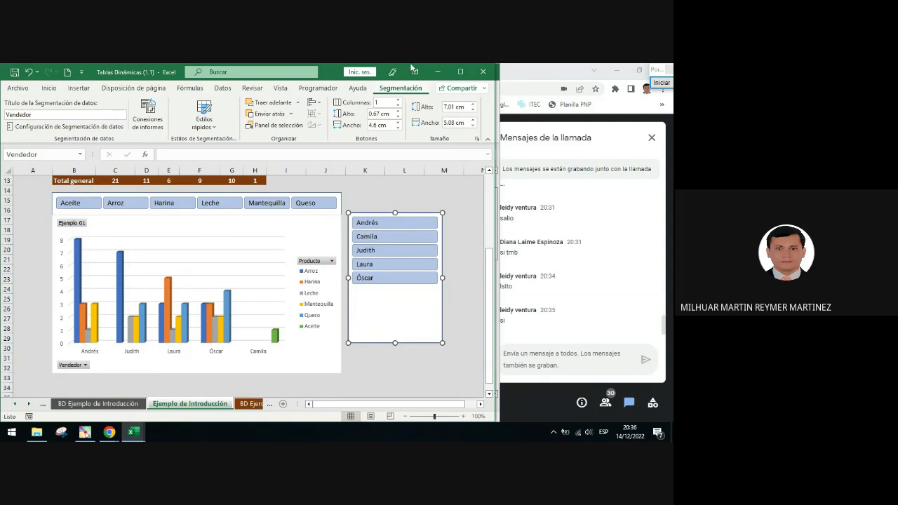
left_click(385, 104)
type("5")
key("Return")
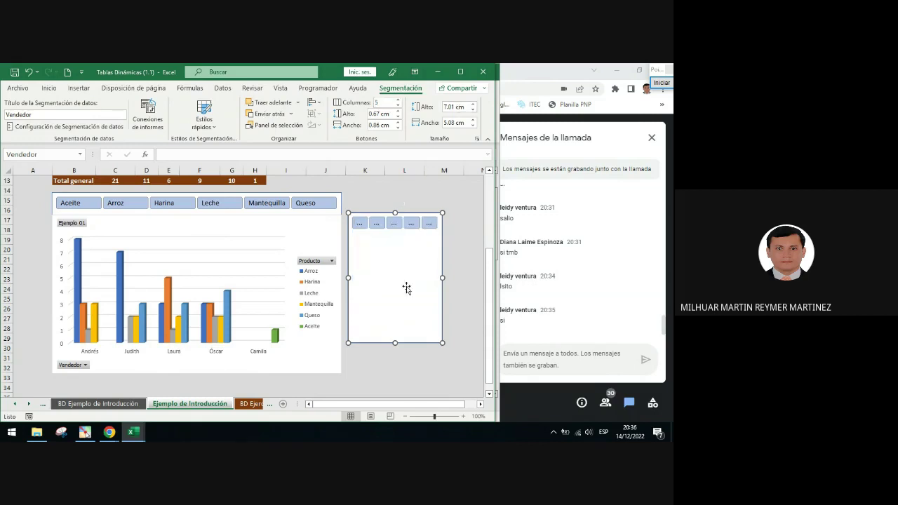
left_click(472, 293)
Place the Vendedor slicer directly below the chart and resize it to about 15.51 cm wide and 1.14 cm high.
scroll(470, 292, "down", 1)
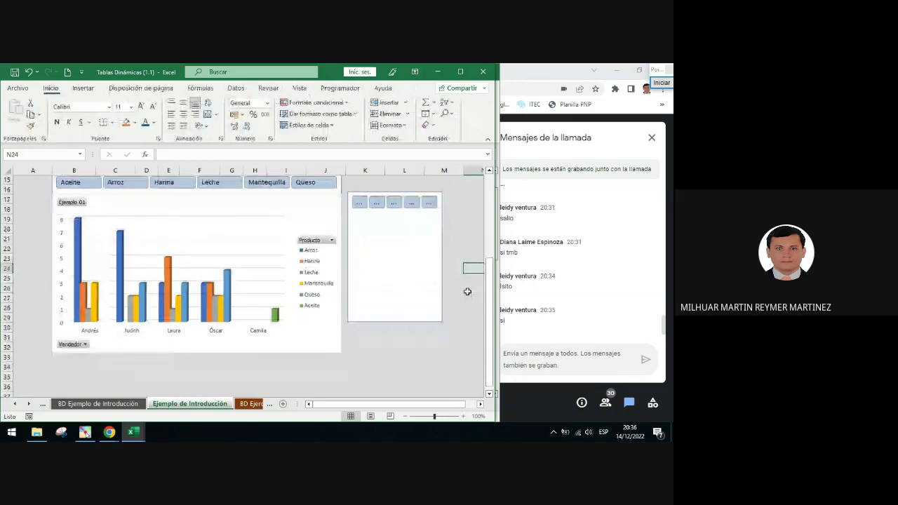
left_click_drag(395, 194, 341, 314)
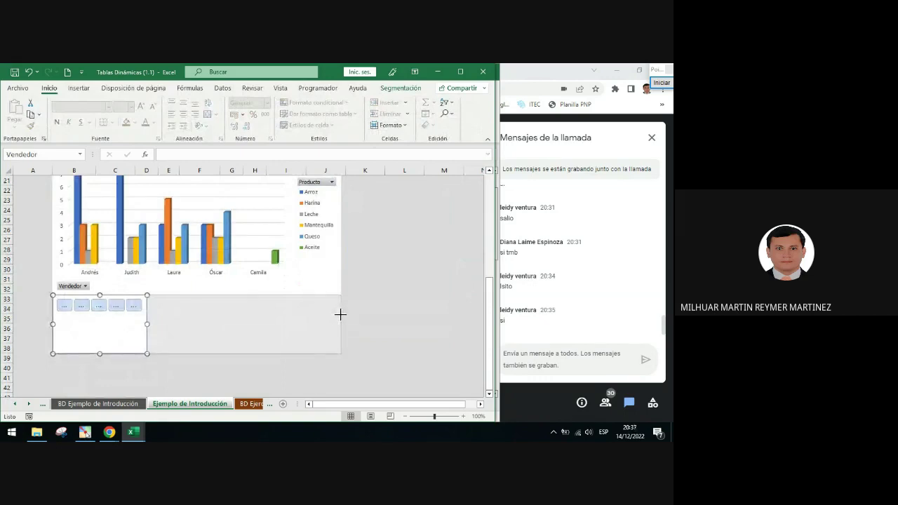
left_click_drag(341, 314, 342, 315)
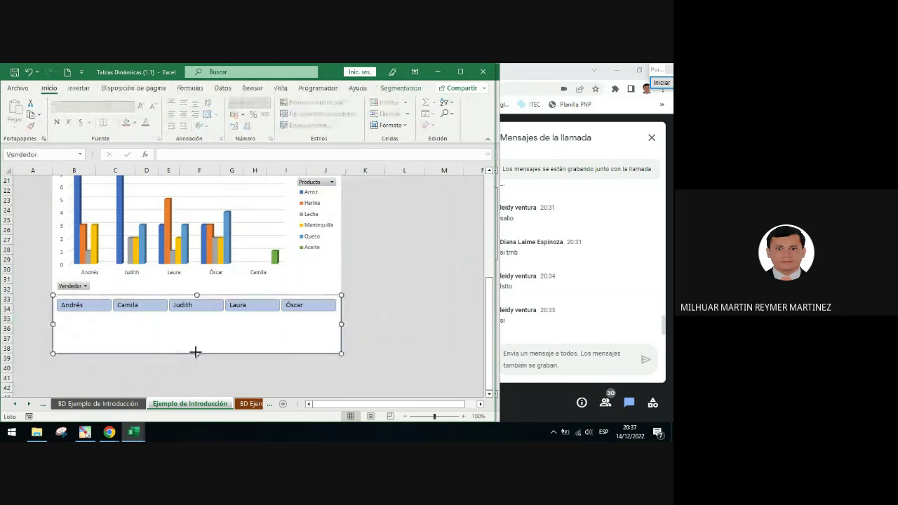
left_click_drag(195, 354, 202, 316)
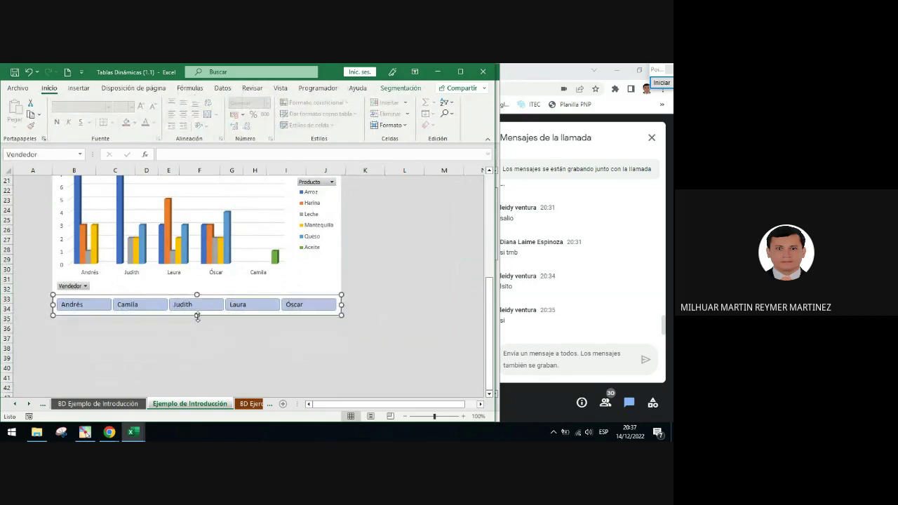
left_click(404, 292)
scroll(403, 295, "up", 2)
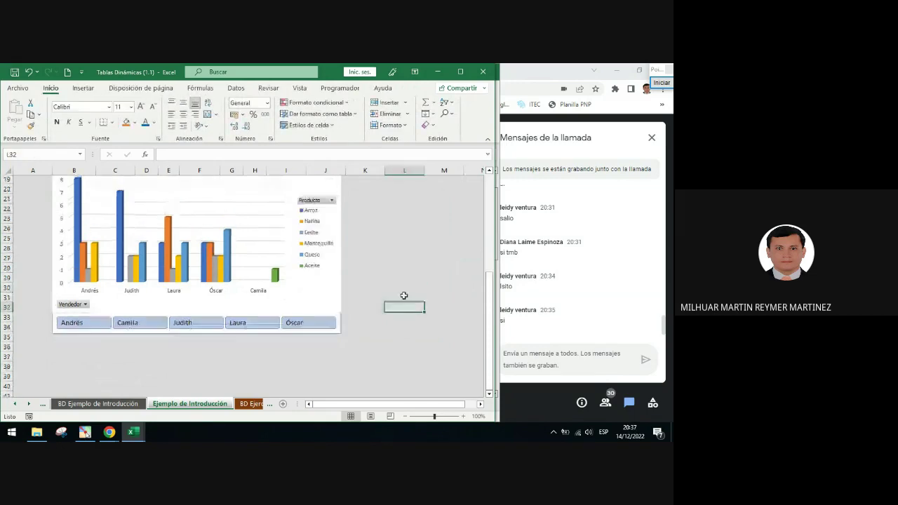
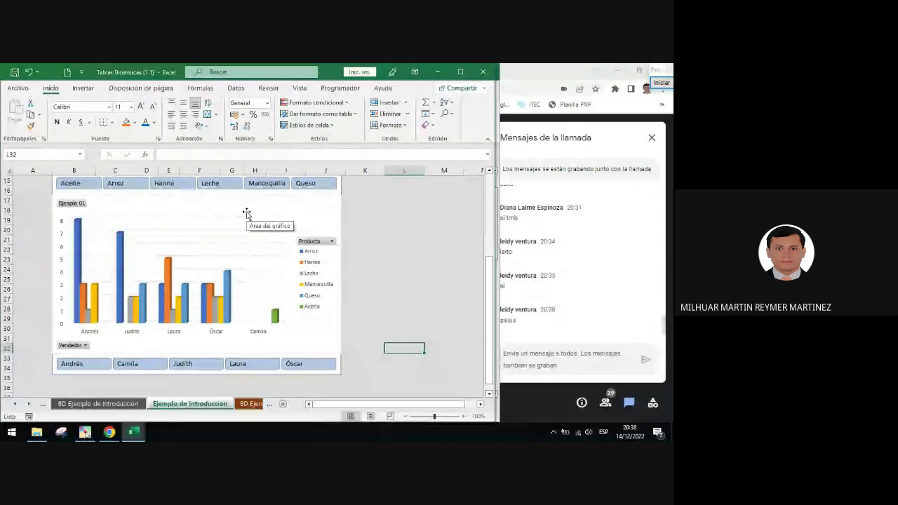
Select the Producto slicer and show its Segmentación options.
scroll(322, 275, "up", 2)
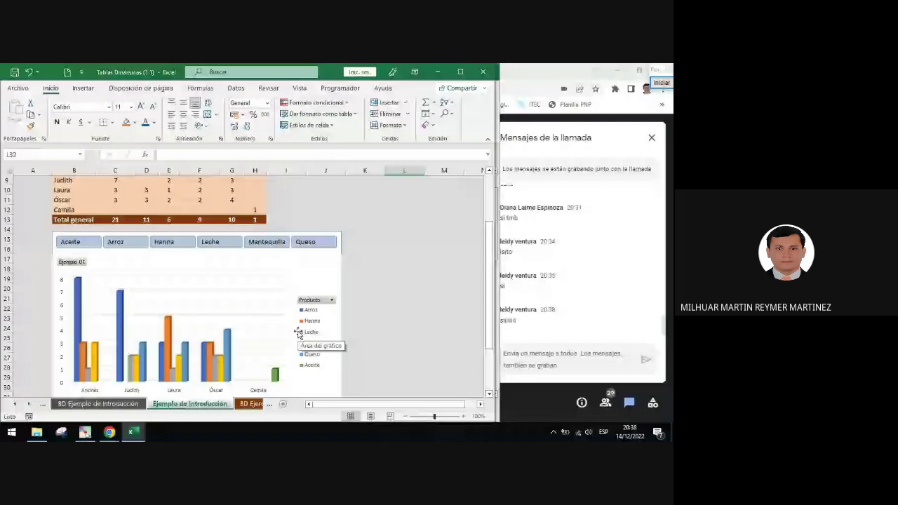
scroll(319, 205, "down", 1)
left_click(319, 205)
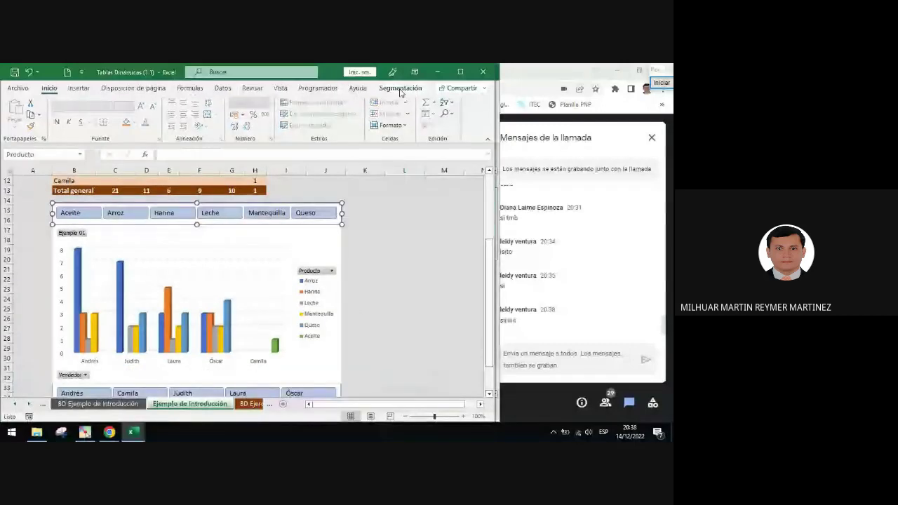
left_click(401, 89)
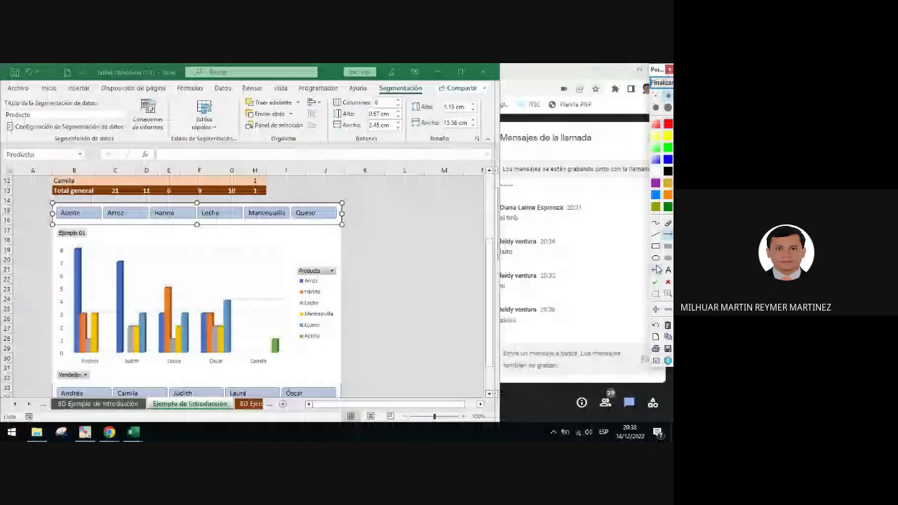
Circle Estilos rápidos with a temporary red annotation ellipse, and end the annotation.
left_click(656, 259)
left_click_drag(161, 92, 250, 149)
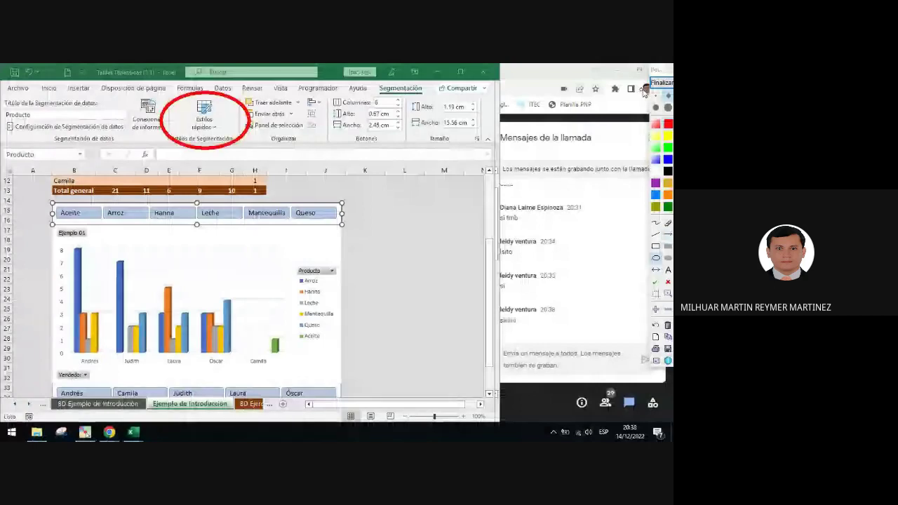
left_click(661, 82)
Apply the light orange style from the Claro group to both the Producto and Vendedor slicers.
left_click(206, 119)
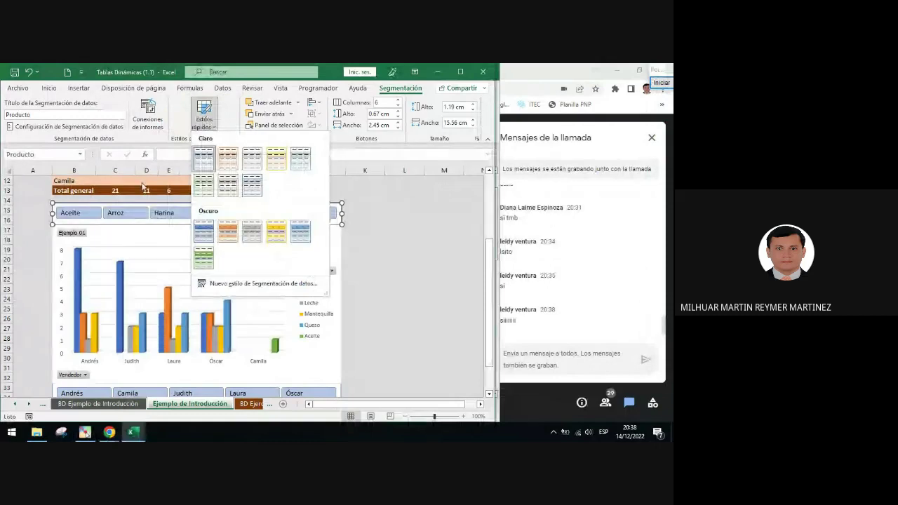
left_click(227, 159)
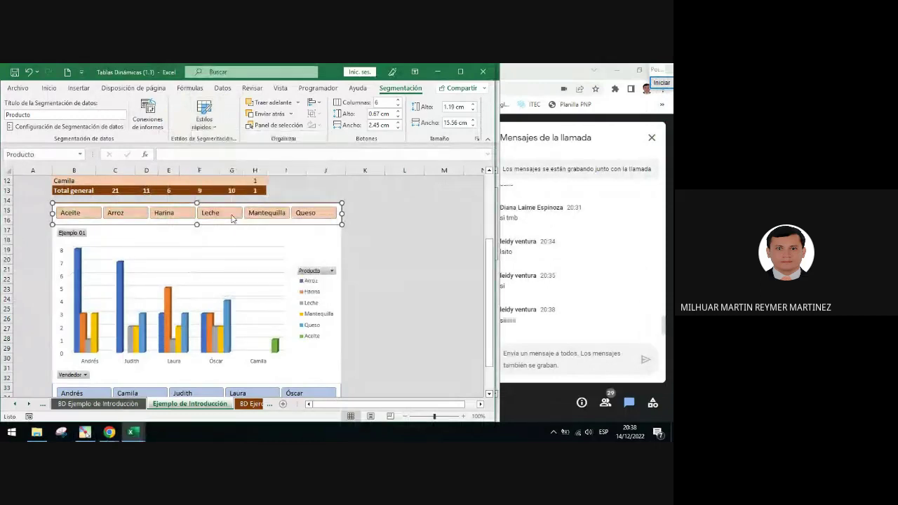
left_click(290, 386)
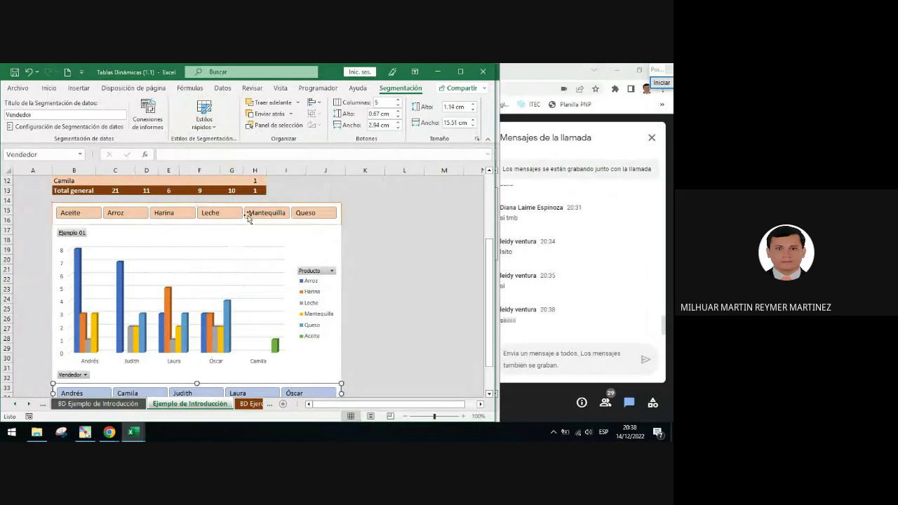
left_click(210, 127)
left_click(227, 159)
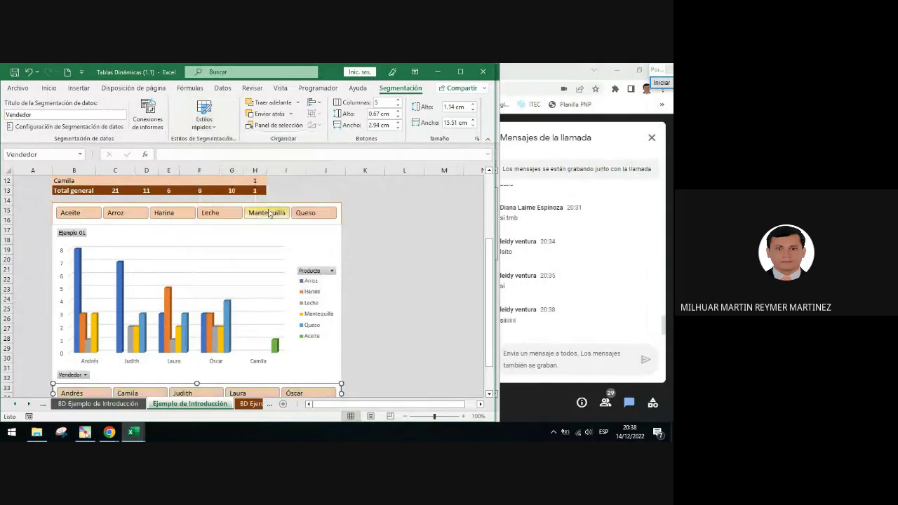
Apply the third chart style, with the grey gradient background, to the Ejemplo 01 chart.
left_click(326, 233)
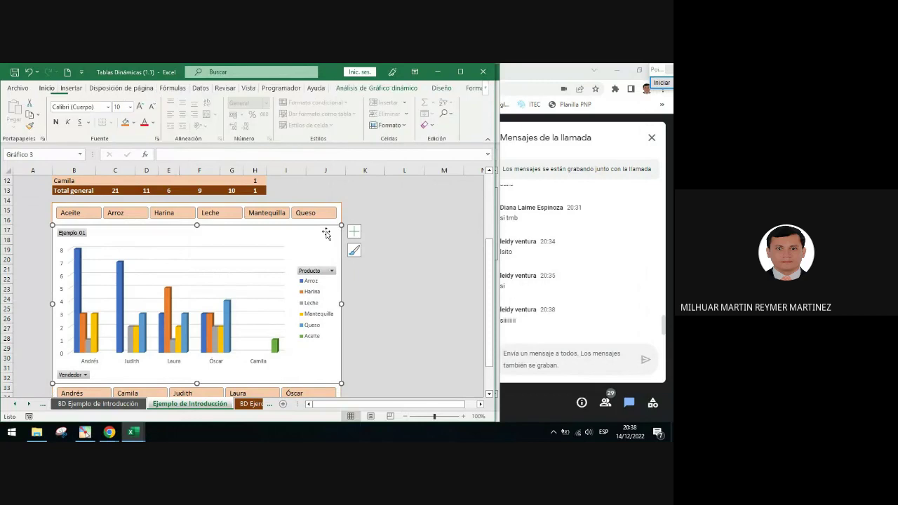
left_click(353, 252)
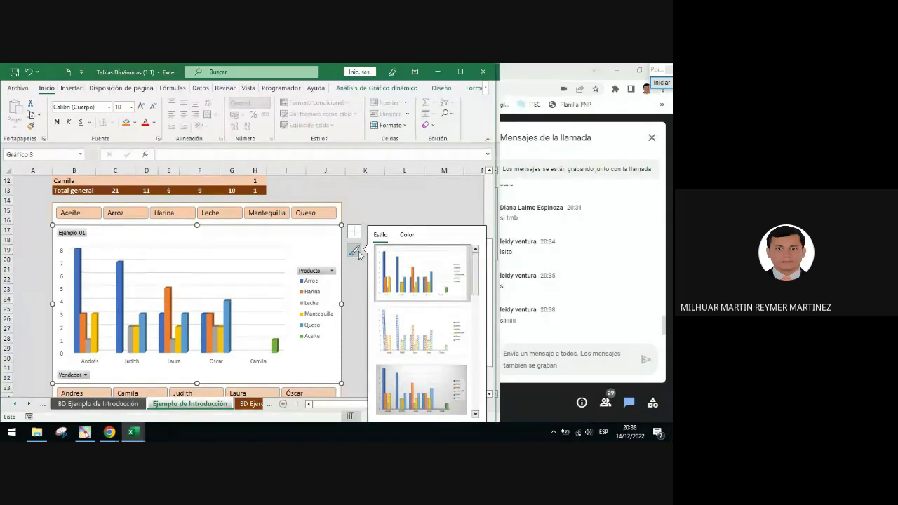
left_click(437, 378)
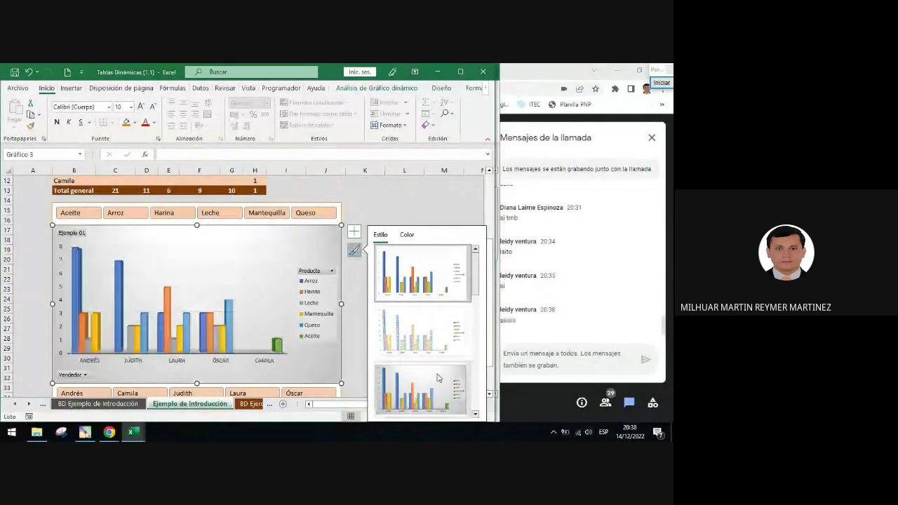
left_click(358, 280)
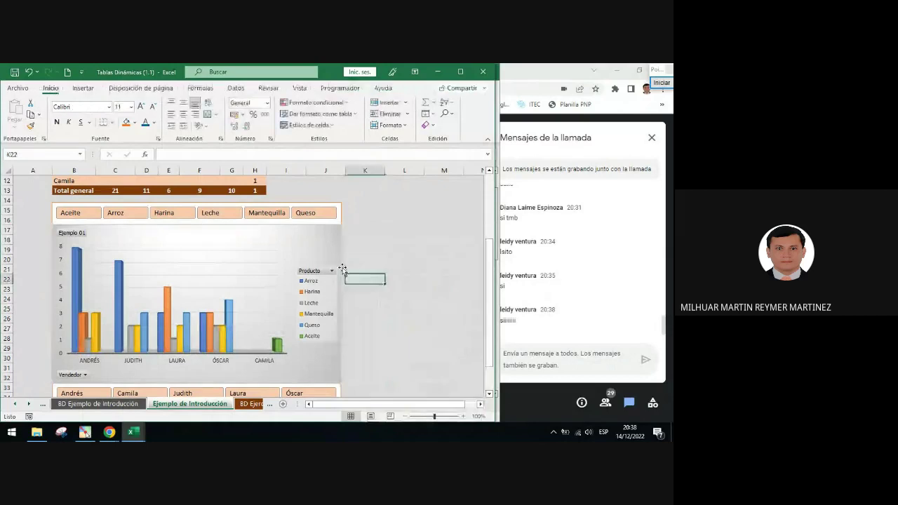
scroll(385, 294, "down", 1)
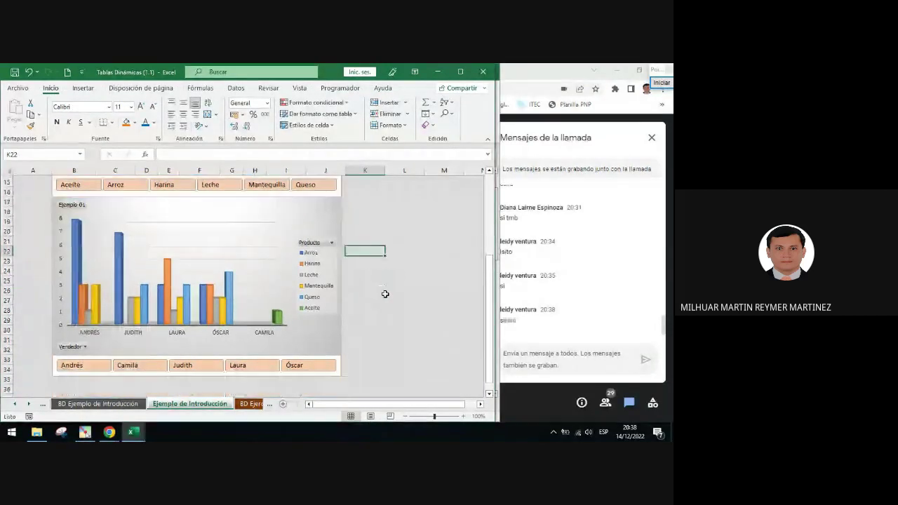
Select the Ejemplo 01 chart and show its Formato options.
left_click(342, 249)
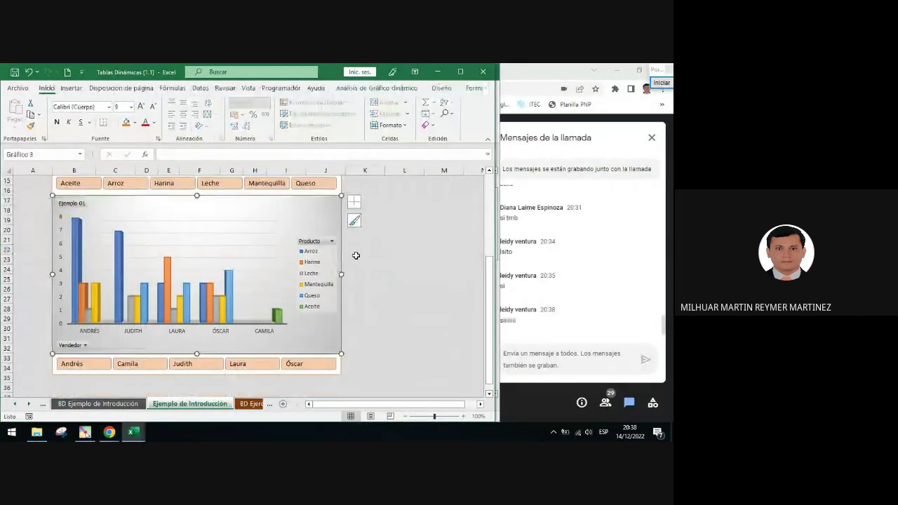
scroll(326, 200, "up", 1)
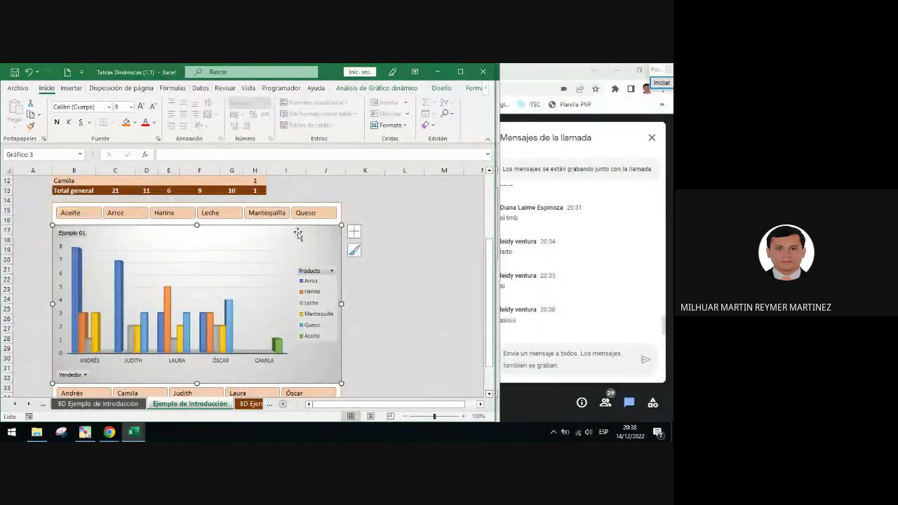
left_click(486, 88)
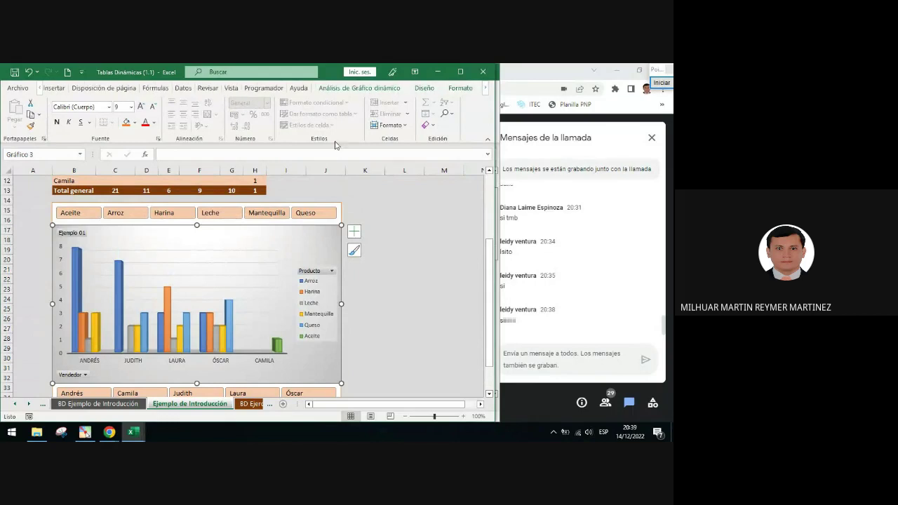
left_click(461, 88)
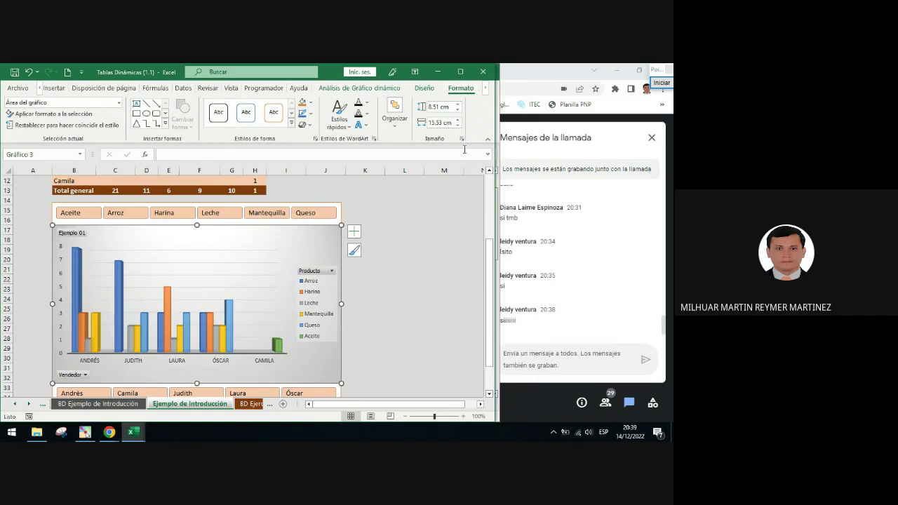
Mark the Estilos de forma group with a temporary red rectangle and a green arrow to its outline option, and end the annotation.
left_click(661, 82)
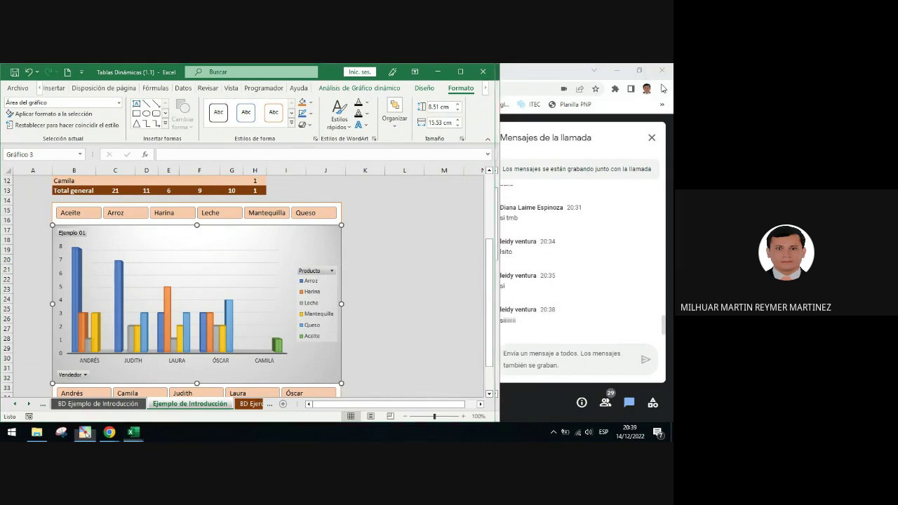
left_click(656, 245)
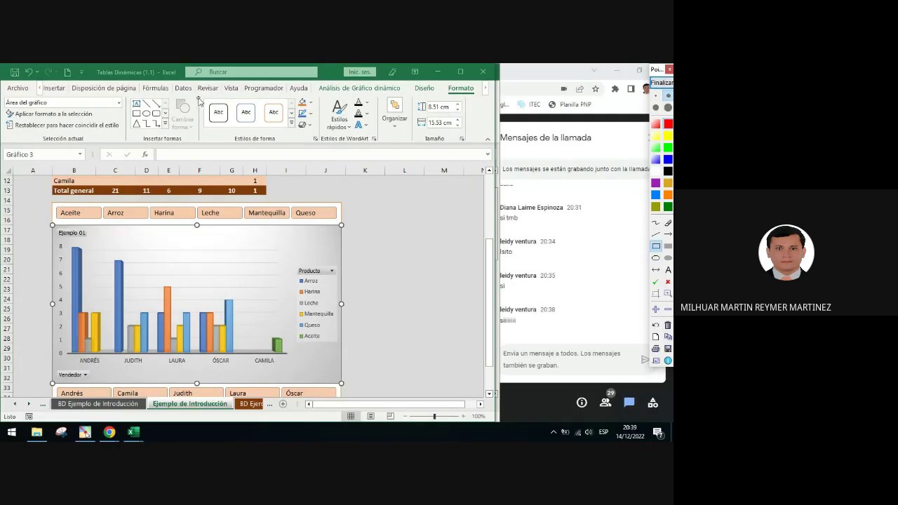
left_click_drag(197, 97, 322, 150)
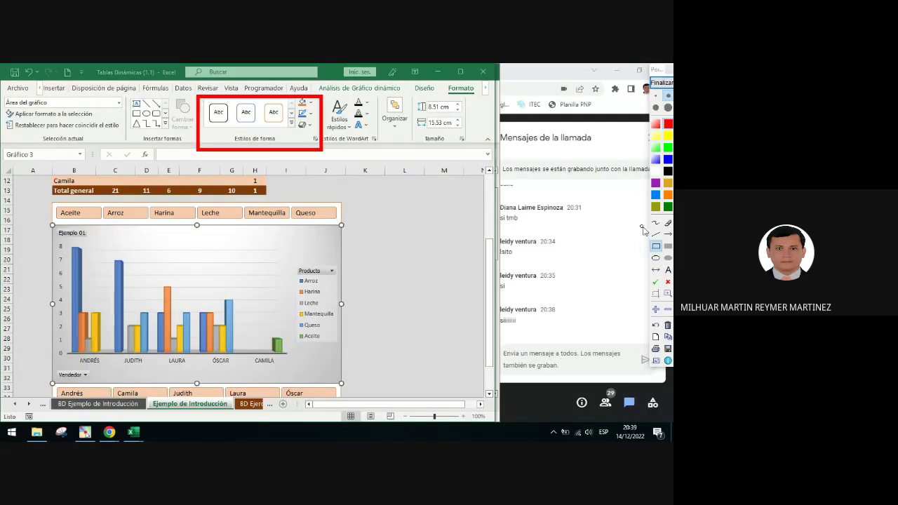
left_click(668, 233)
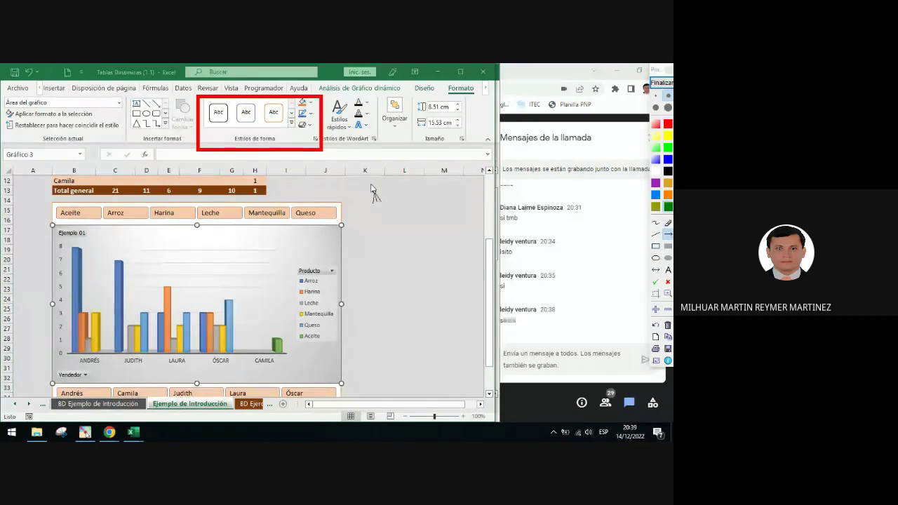
left_click_drag(379, 203, 309, 116)
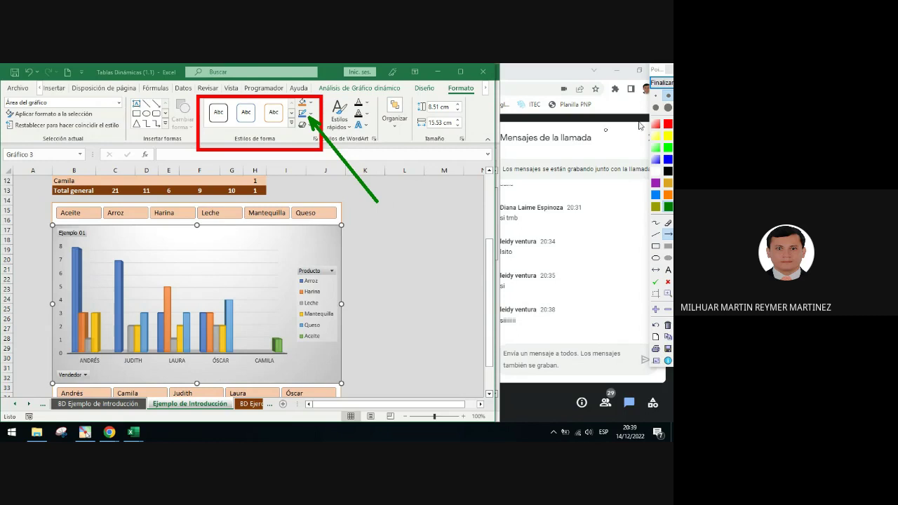
left_click(661, 83)
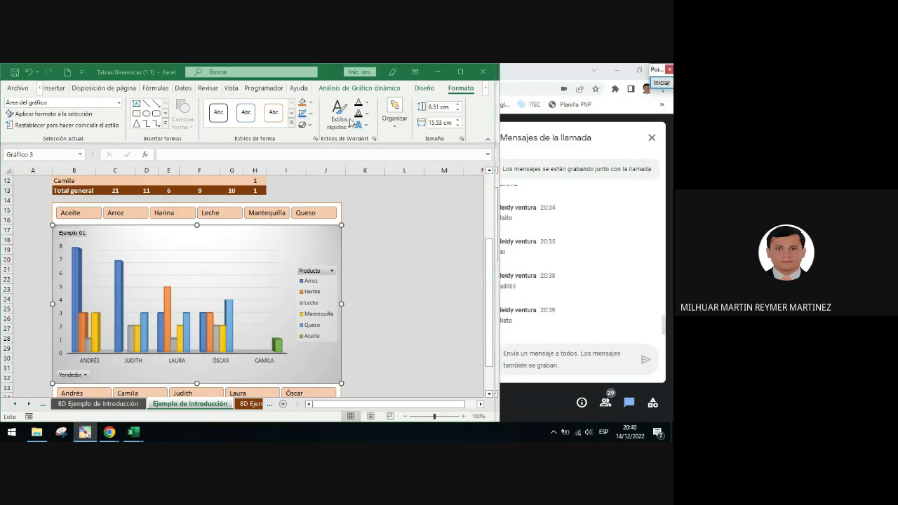
Try two darker orange theme shades as the outline colour of the Ejemplo 01 chart.
left_click(311, 114)
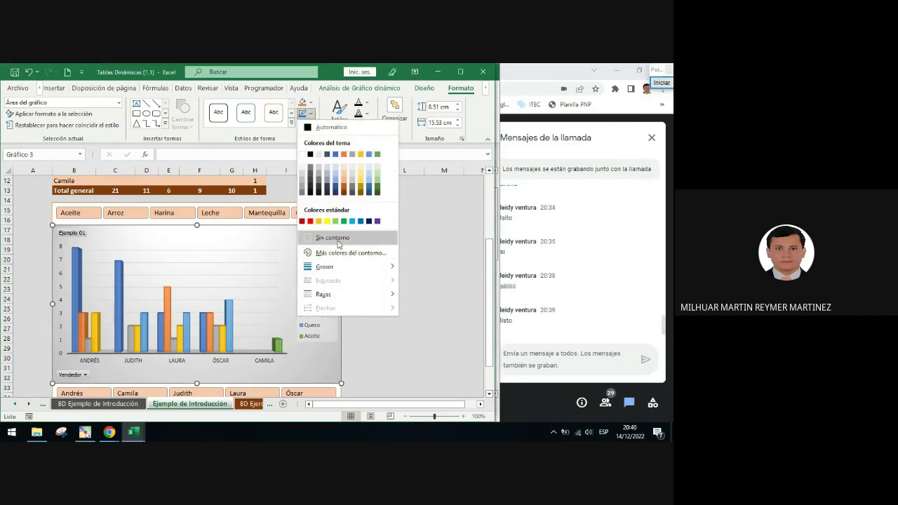
left_click(345, 194)
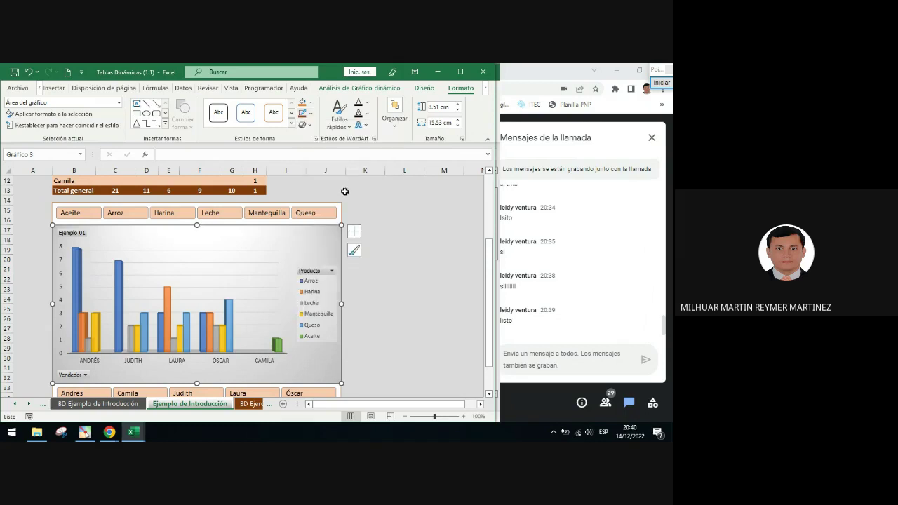
left_click(404, 269)
left_click(338, 241)
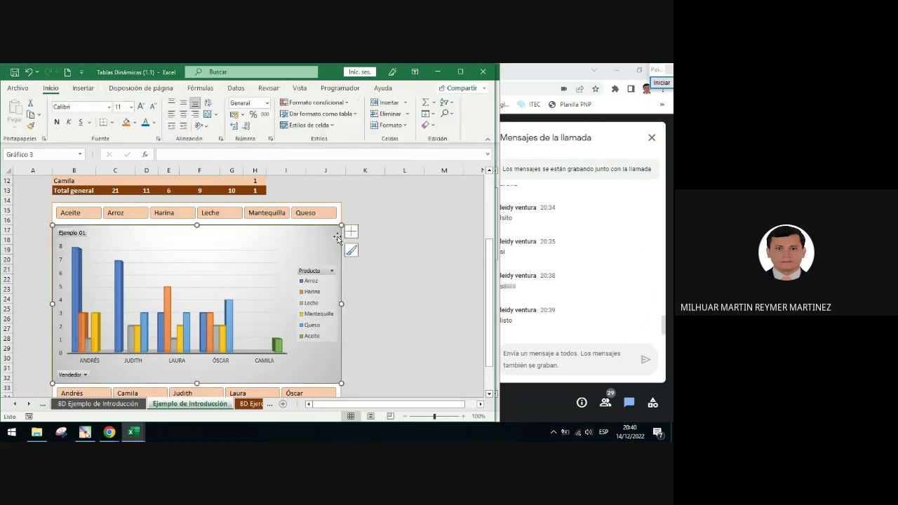
left_click(477, 87)
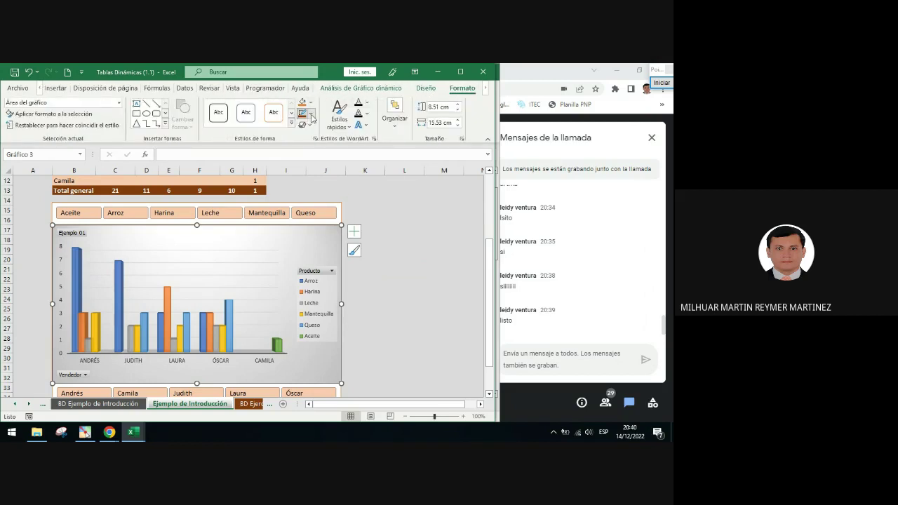
left_click(311, 113)
left_click(344, 186)
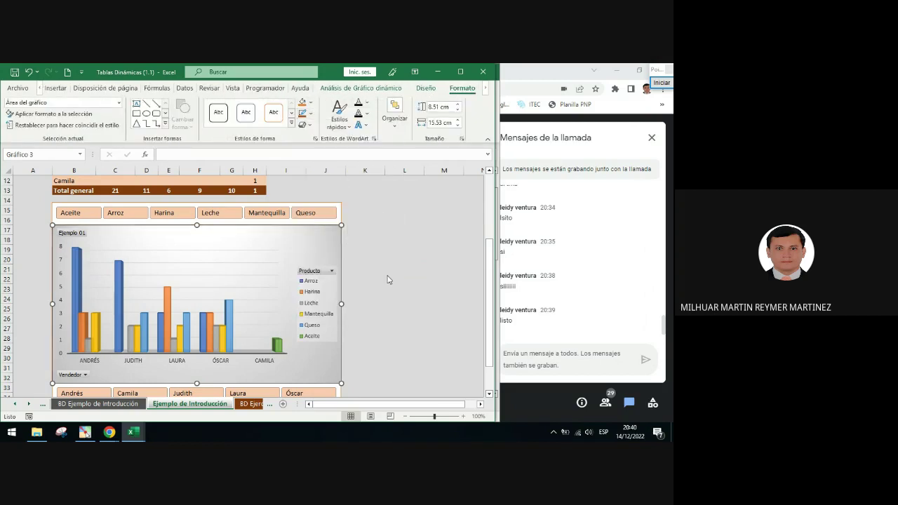
left_click(390, 272)
Set the outline of the Ejemplo 01 chart to the standard orange theme colour.
scroll(382, 263, "down", 1)
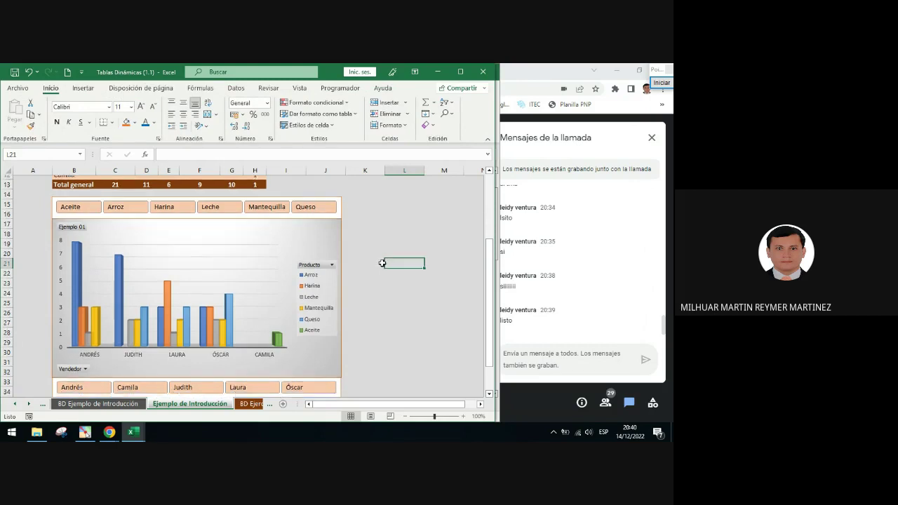
left_click(331, 211)
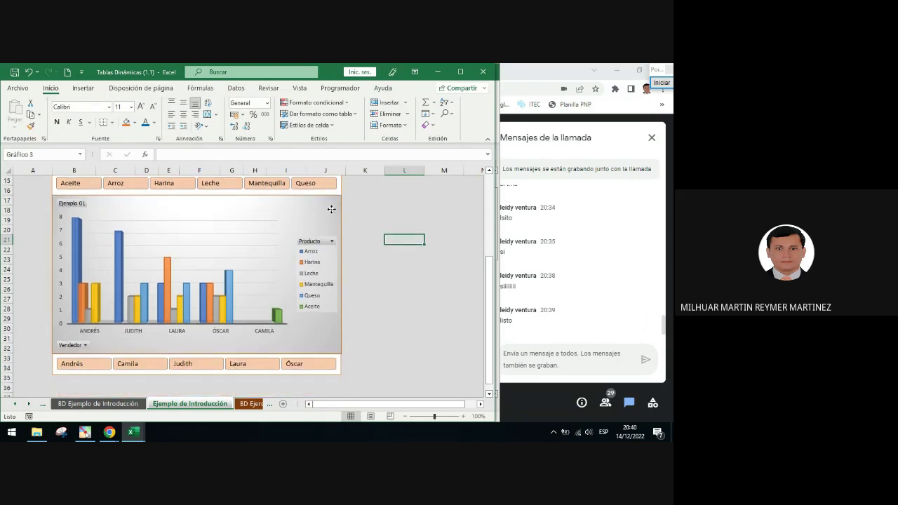
left_click(475, 88)
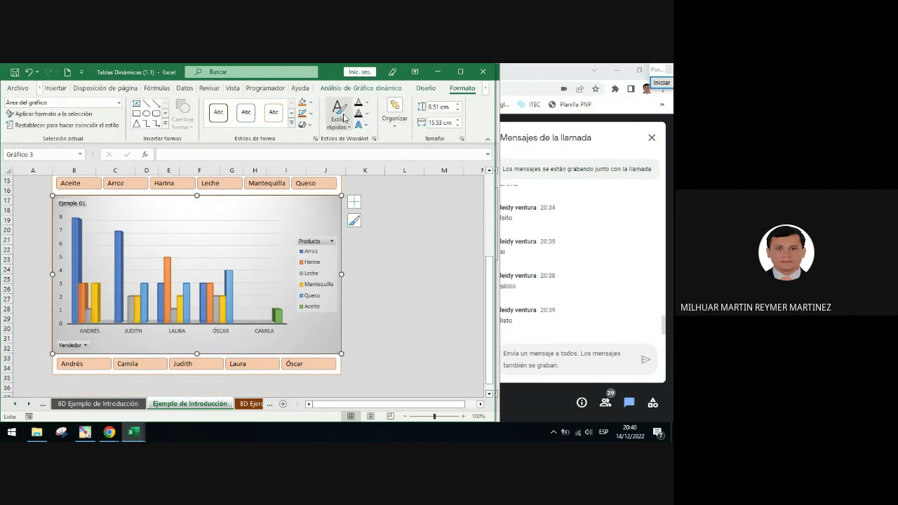
left_click(311, 114)
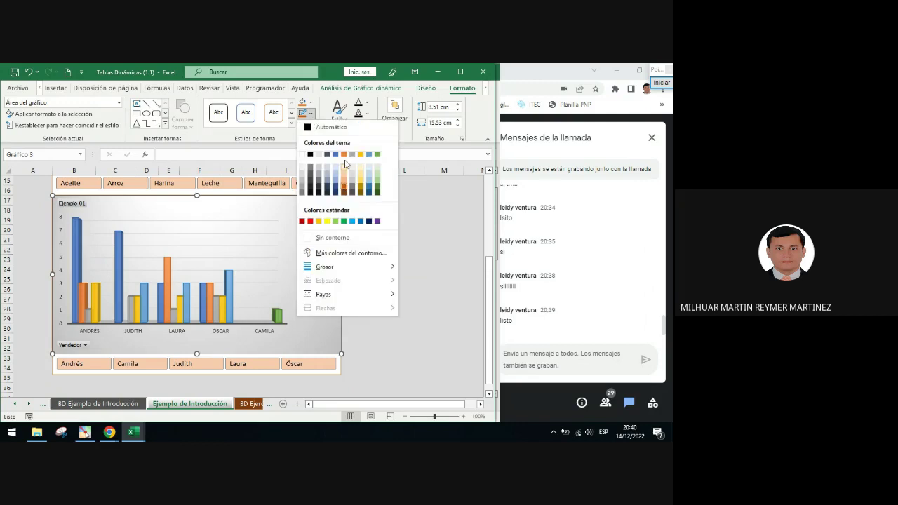
left_click(345, 154)
left_click(395, 242)
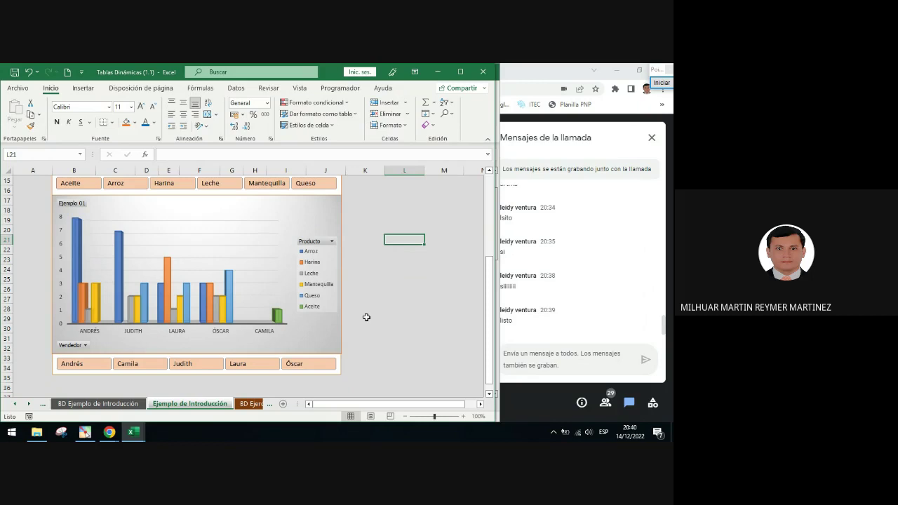
Fine-tune the width of the Vendedor slicer so its side edges line up with the chart above it.
left_click(338, 366)
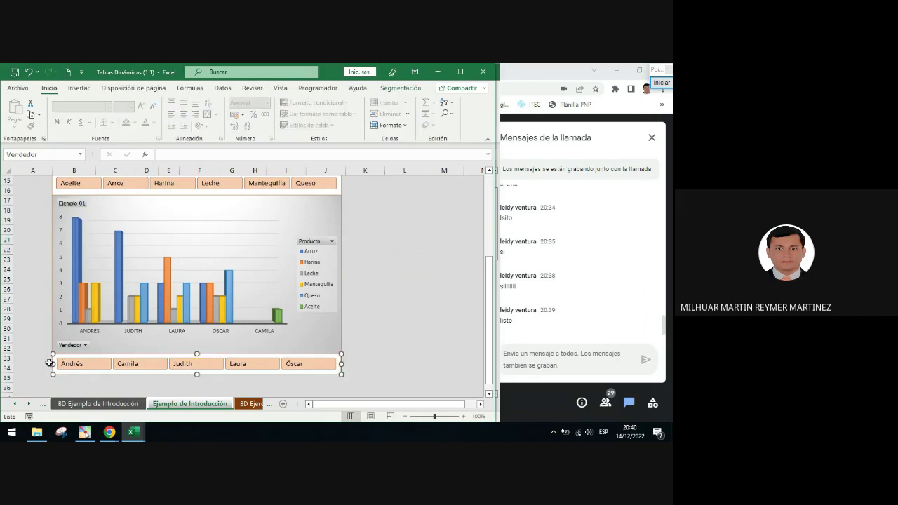
mouse_move(63, 365)
left_mouse_down()
mouse_move(73, 366)
mouse_move(53, 370)
left_mouse_up()
left_click(402, 355)
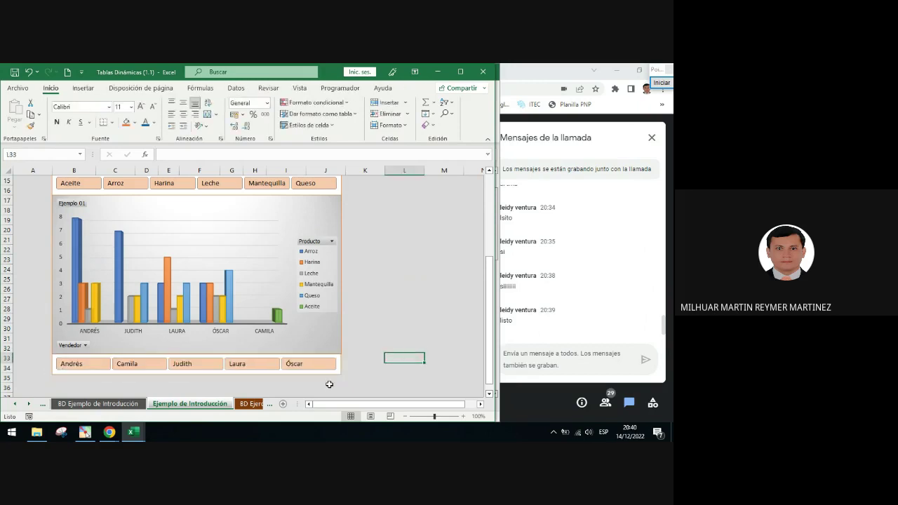
left_click(342, 365)
mouse_move(343, 365)
left_mouse_down()
mouse_move(372, 365)
mouse_move(342, 363)
left_mouse_up()
left_click(365, 359)
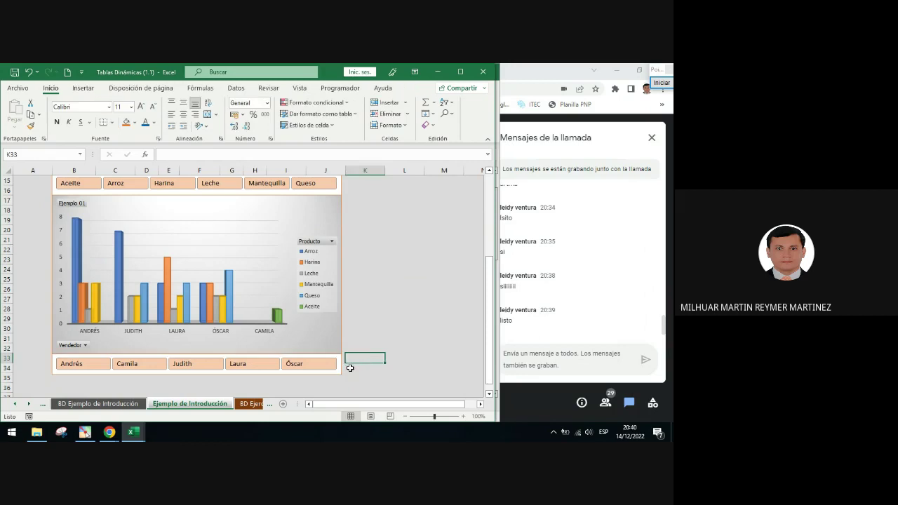
Add a title element to the chart, switching its data labels on and back off.
scroll(396, 314, "up", 1)
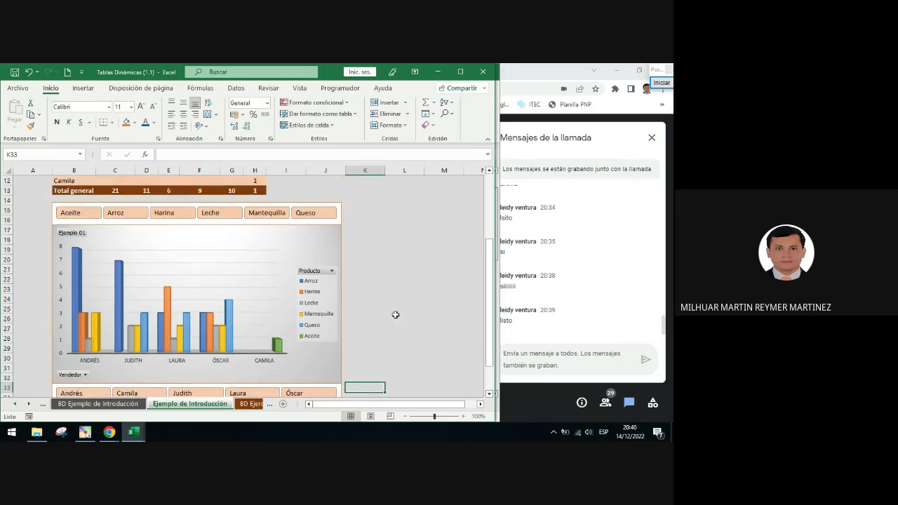
scroll(395, 314, "down", 2)
scroll(396, 314, "up", 1)
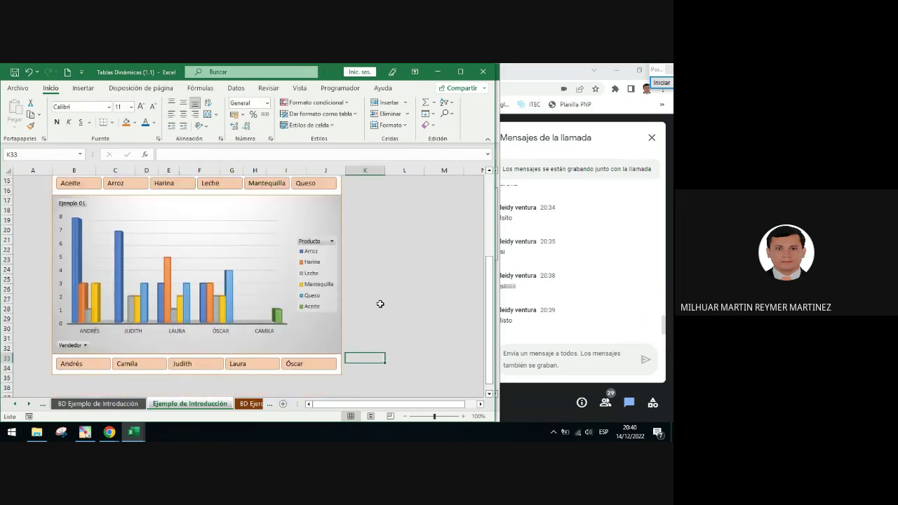
left_click(310, 203)
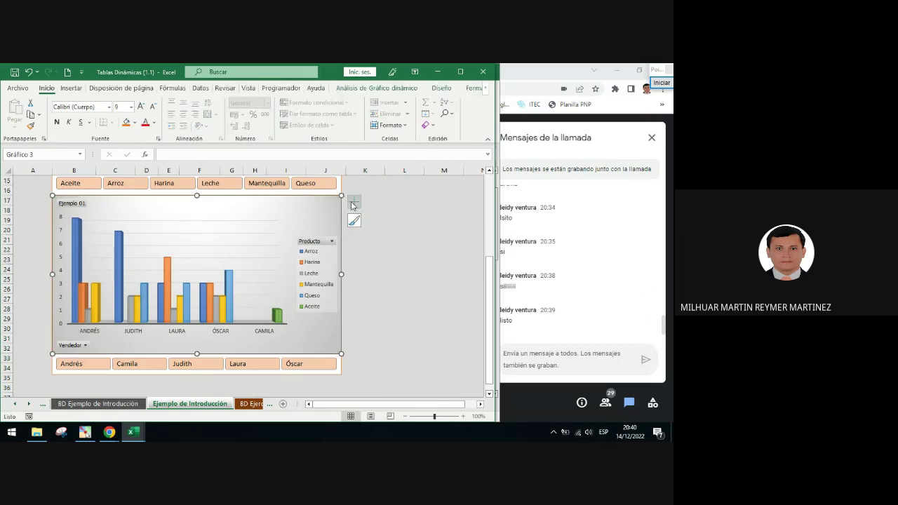
left_click(353, 202)
left_click(378, 243)
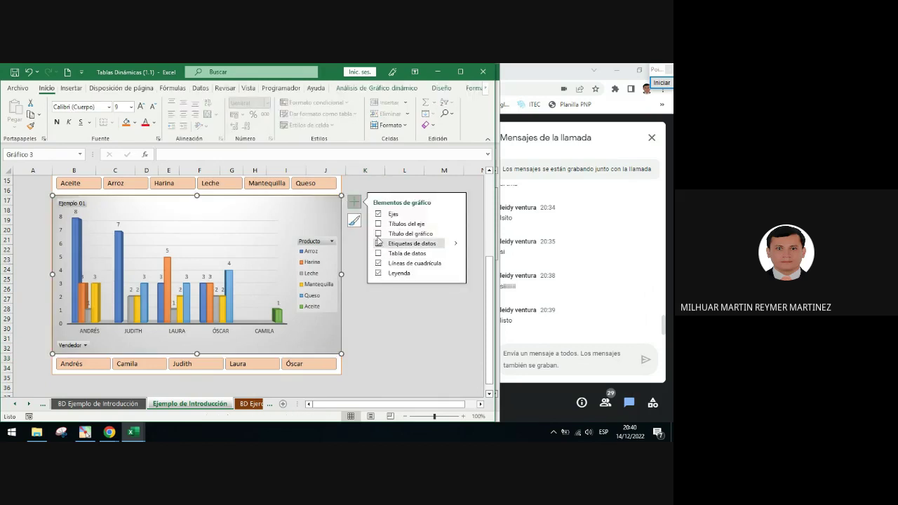
left_click(378, 242)
left_click(378, 233)
Replace the chart's placeholder title with "Ejemplo 01".
scroll(221, 245, "up", 3)
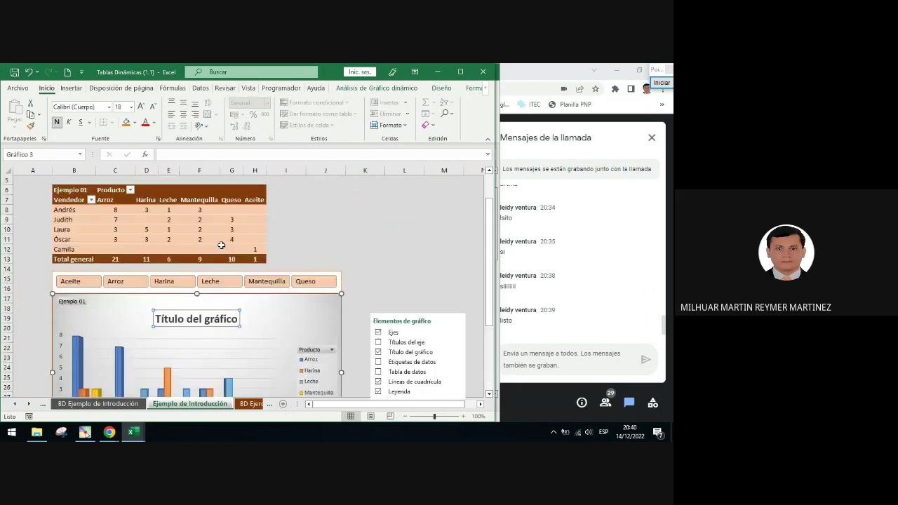
scroll(221, 245, "up", 1)
triple_click(214, 343)
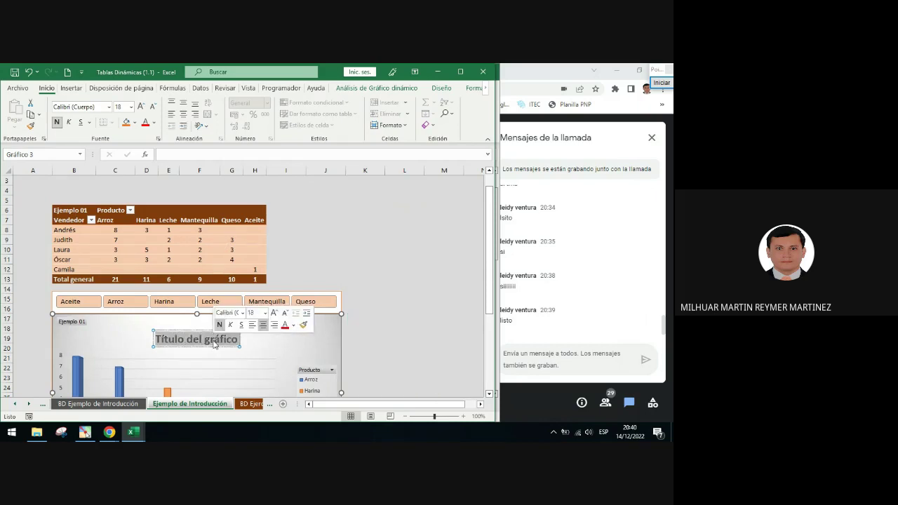
type("Ejem")
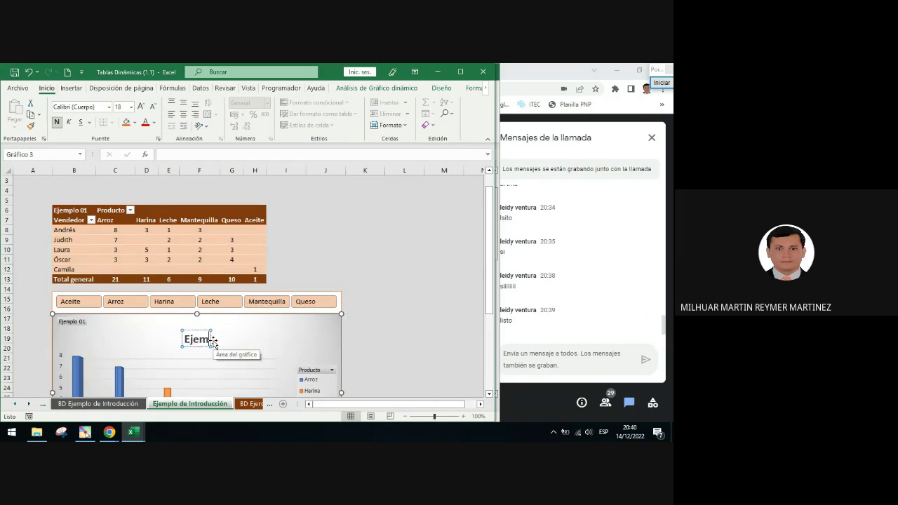
type("plo 1")
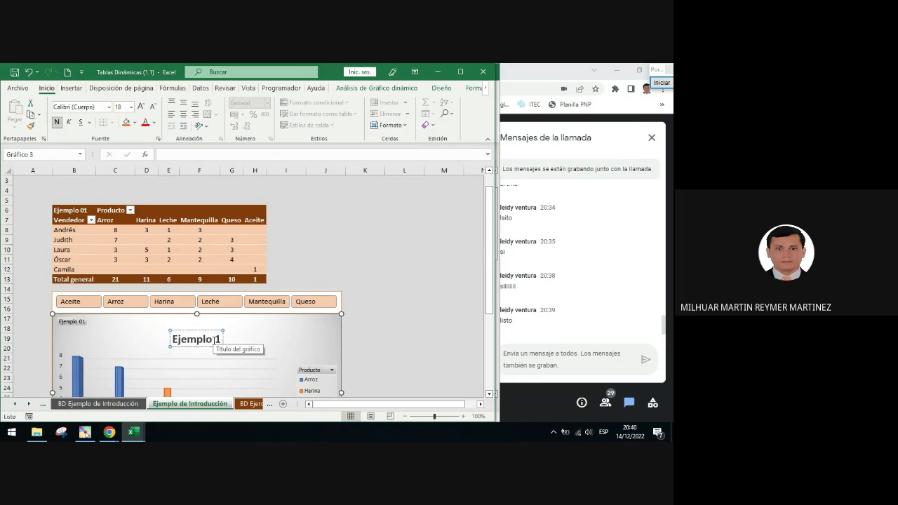
key("BackSpace")
key("BackSpace")
type("01")
left_click(358, 289)
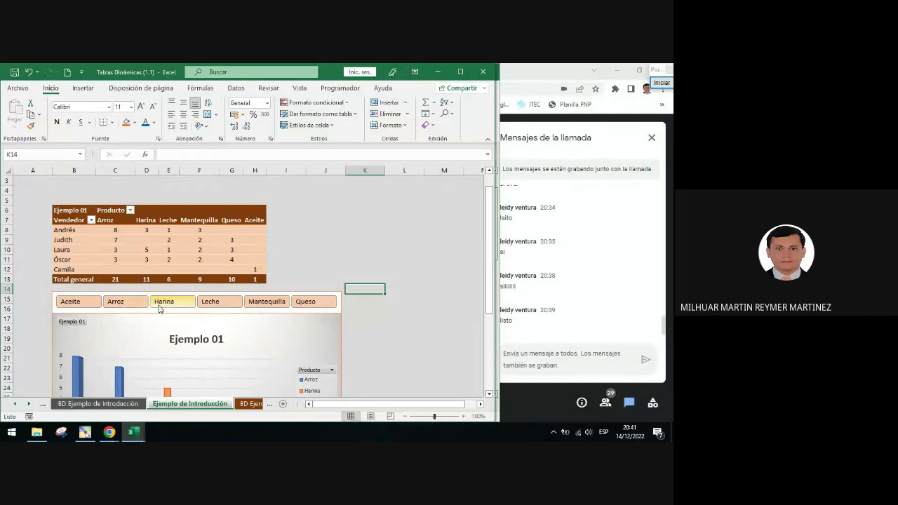
Filter the pivot table and chart to Aceite with the Producto slicer.
scroll(160, 308, "down", 1)
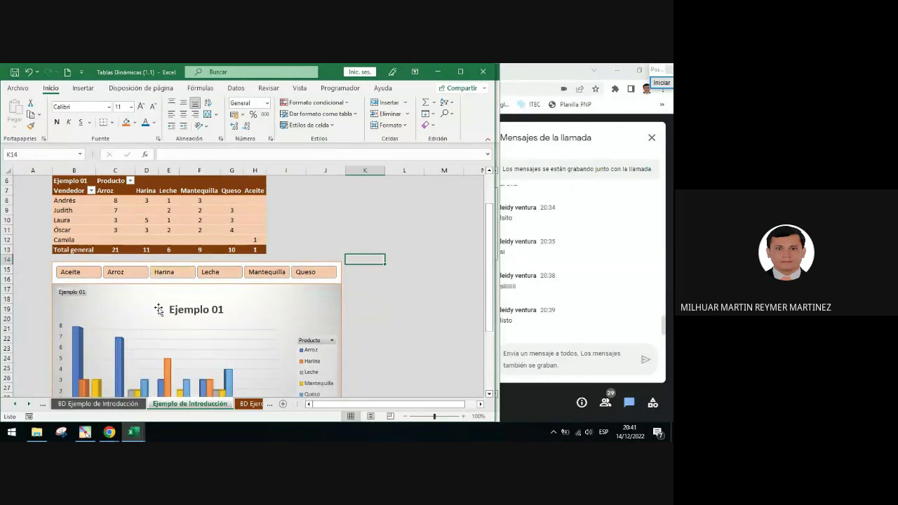
left_click(83, 272)
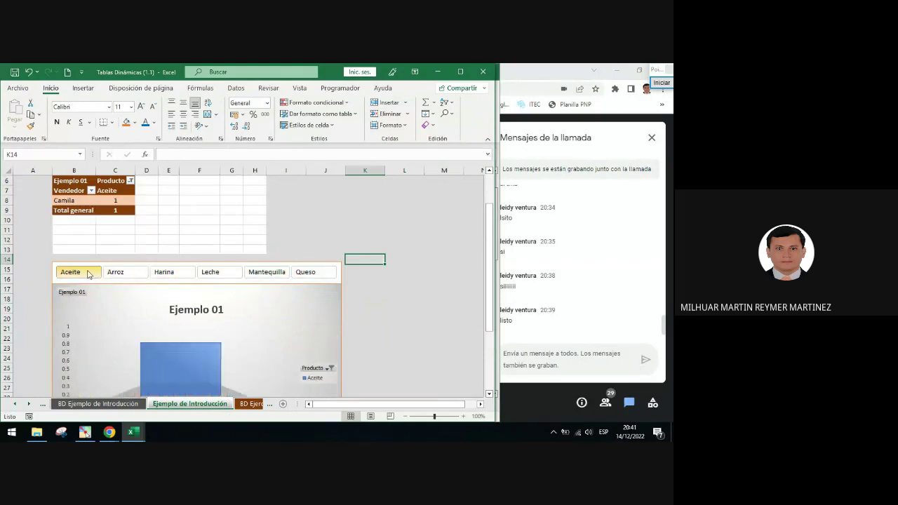
scroll(94, 196, "down", 5)
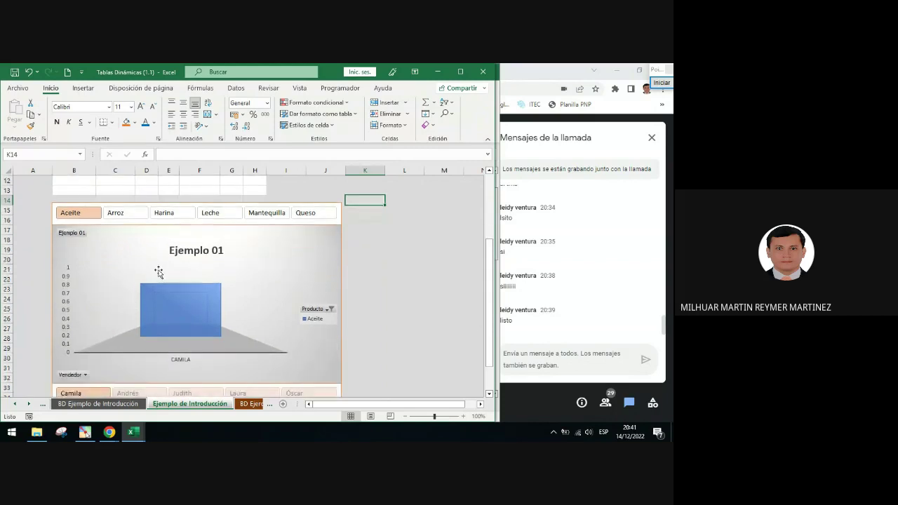
Add Arroz to the Aceite selection in the Producto slicer so the report filters by both products.
scroll(240, 245, "up", 3)
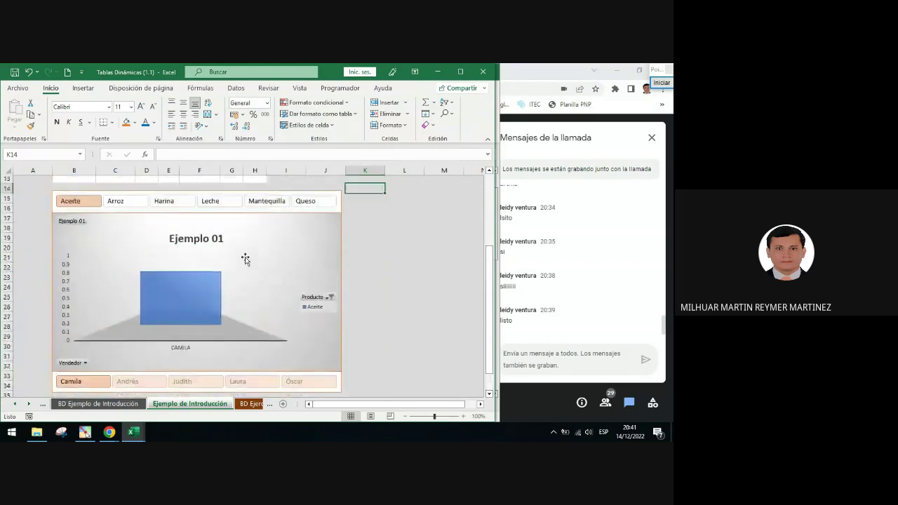
scroll(193, 251, "up", 1)
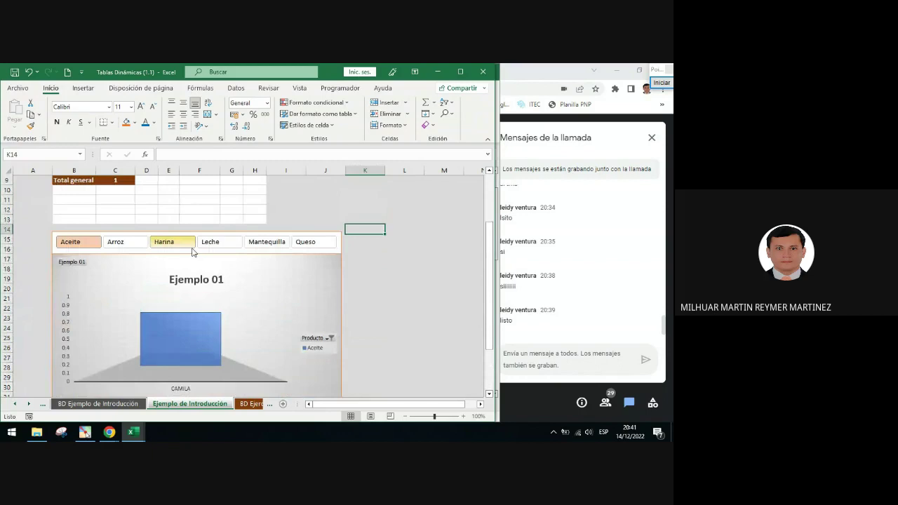
left_click(129, 246, "ctrl")
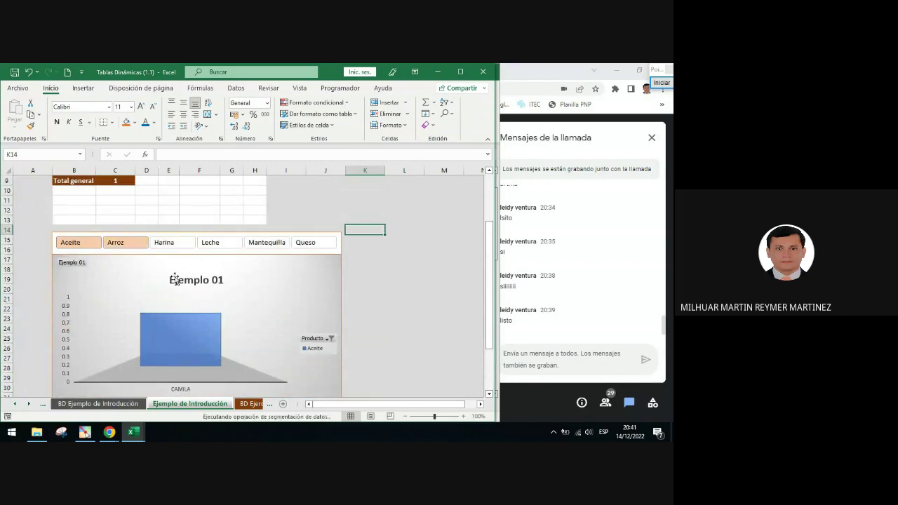
scroll(259, 316, "up", 2)
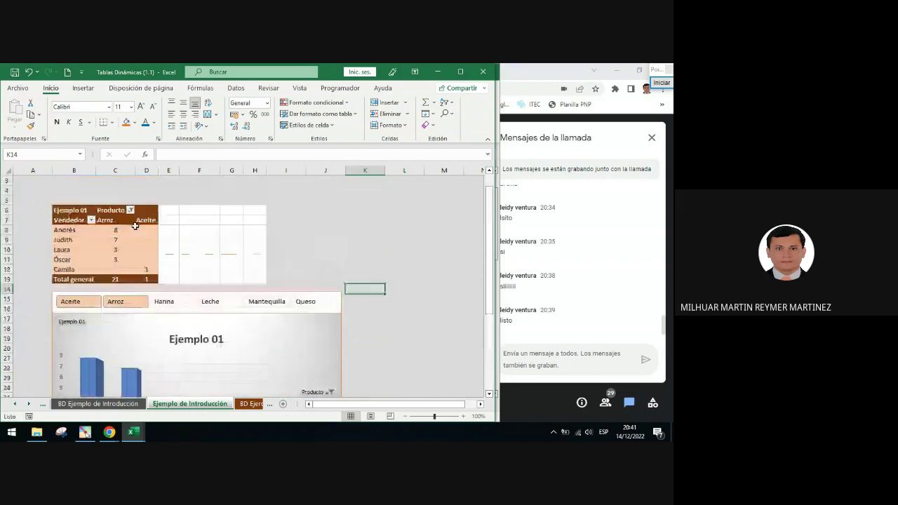
scroll(242, 294, "down", 4)
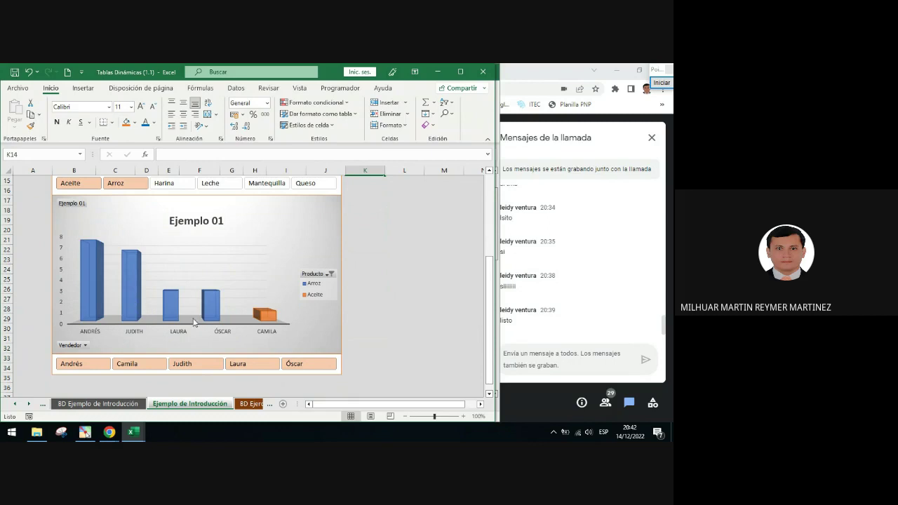
Filter the report to the second, third and fourth sellers with the Vendedor slicer.
left_click(146, 370)
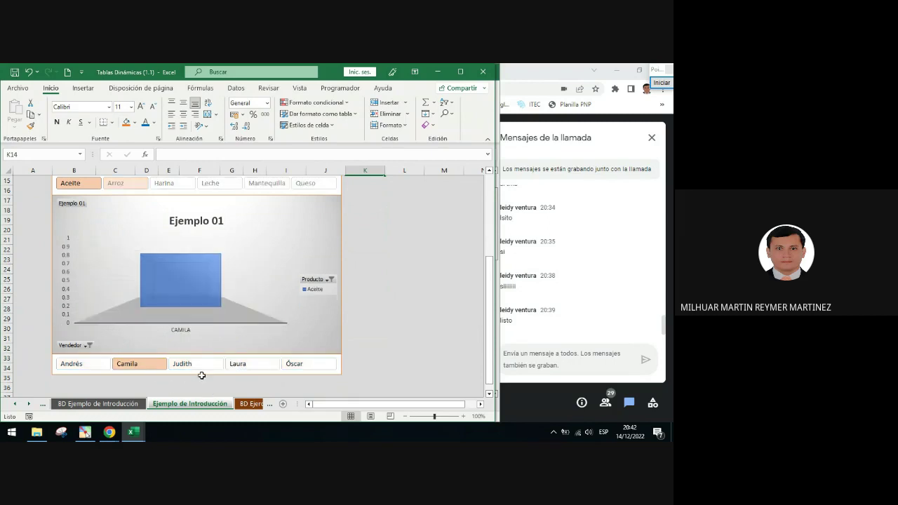
left_click_drag(198, 373, 250, 371)
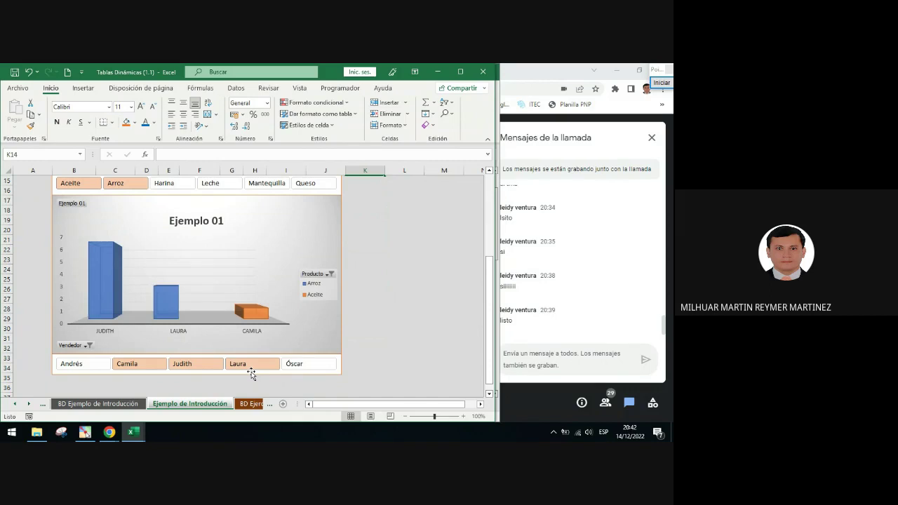
scroll(232, 371, "up", 2)
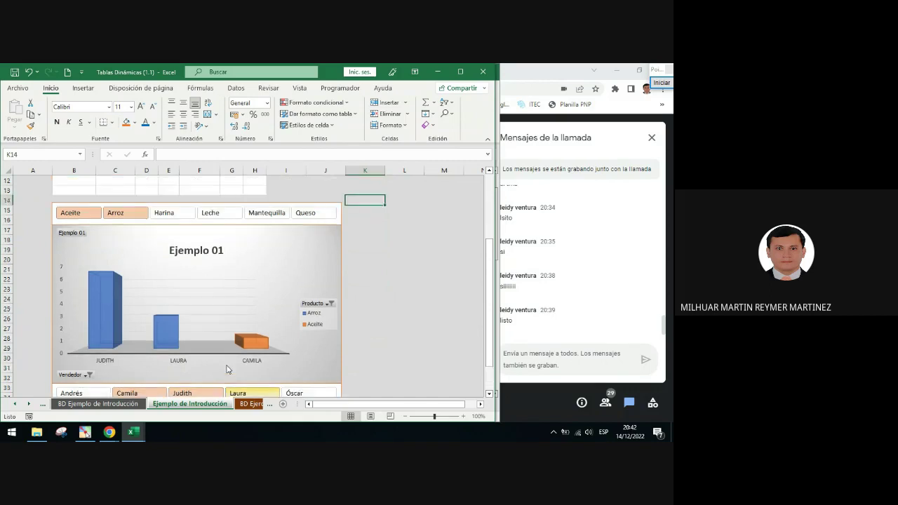
scroll(227, 369, "down", 2)
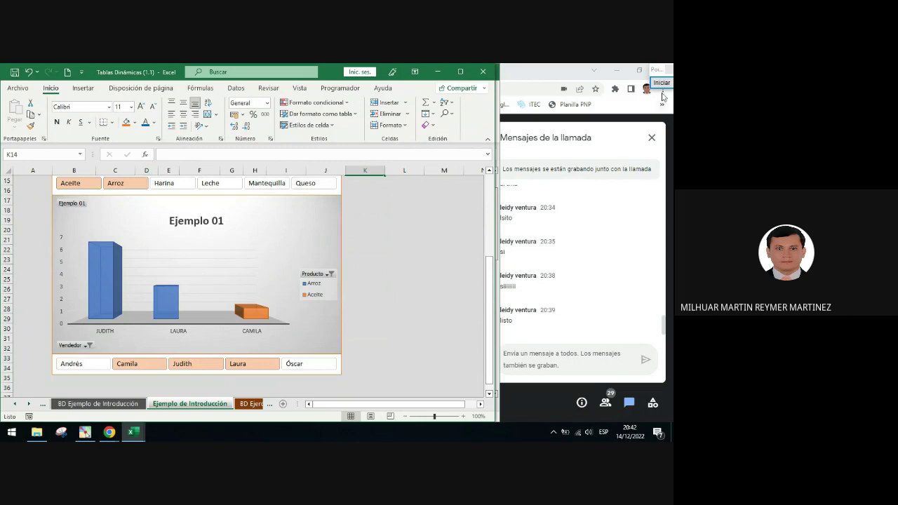
Circle the chart's Producto and Vendedor filter buttons in green with the screen annotation tool and end the annotation.
mouse_move(652, 140)
left_click(656, 257)
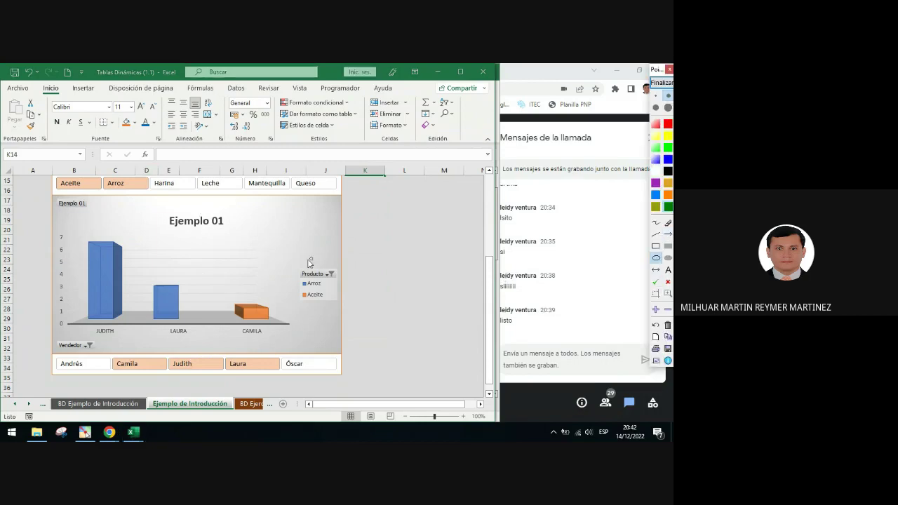
left_click_drag(290, 258, 345, 308)
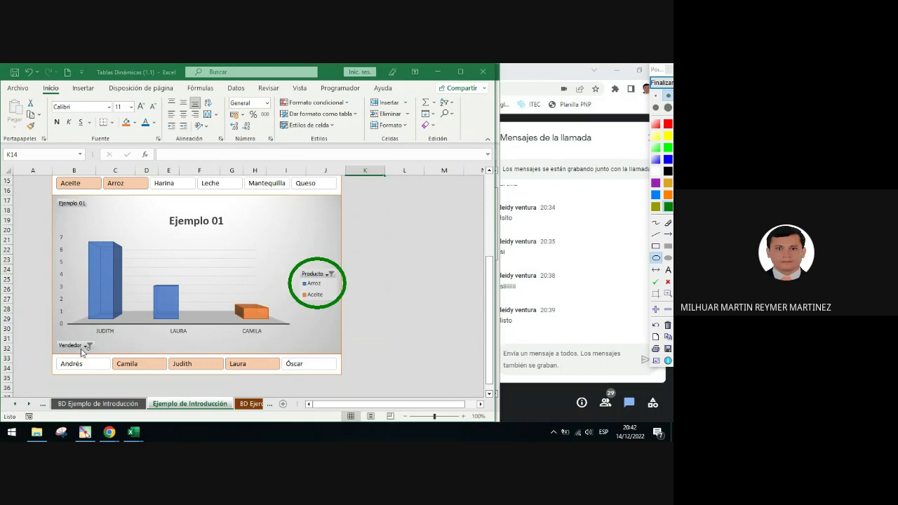
left_click_drag(40, 338, 113, 361)
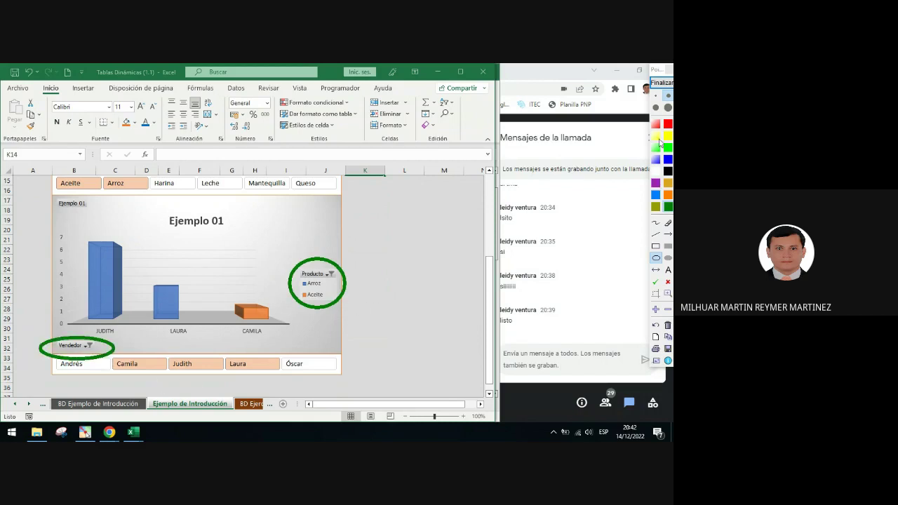
left_click(661, 82)
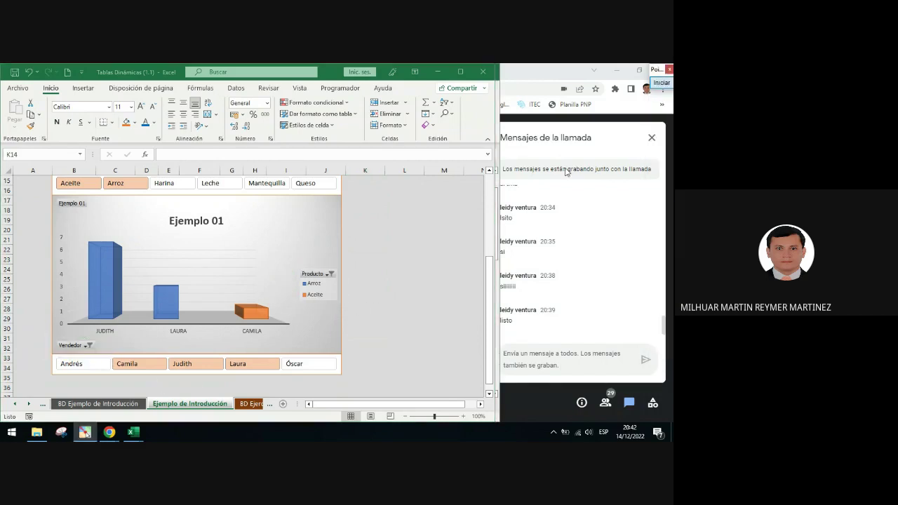
Clear the Producto and Vendedor filters using the chart's own field filters.
left_click(331, 274)
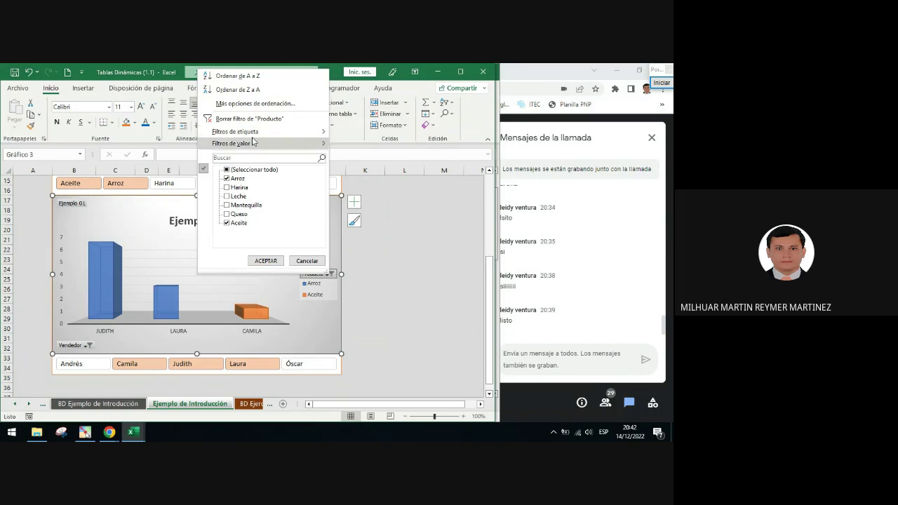
key("Escape")
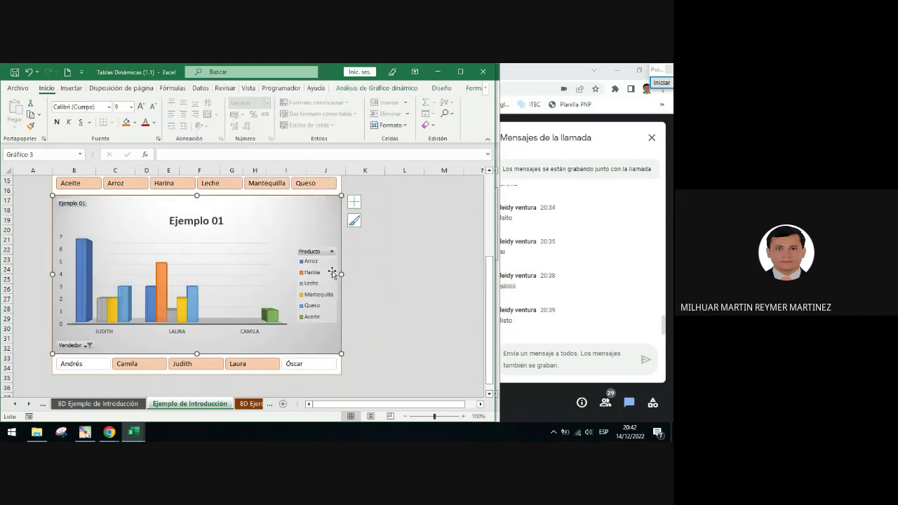
left_click(89, 346)
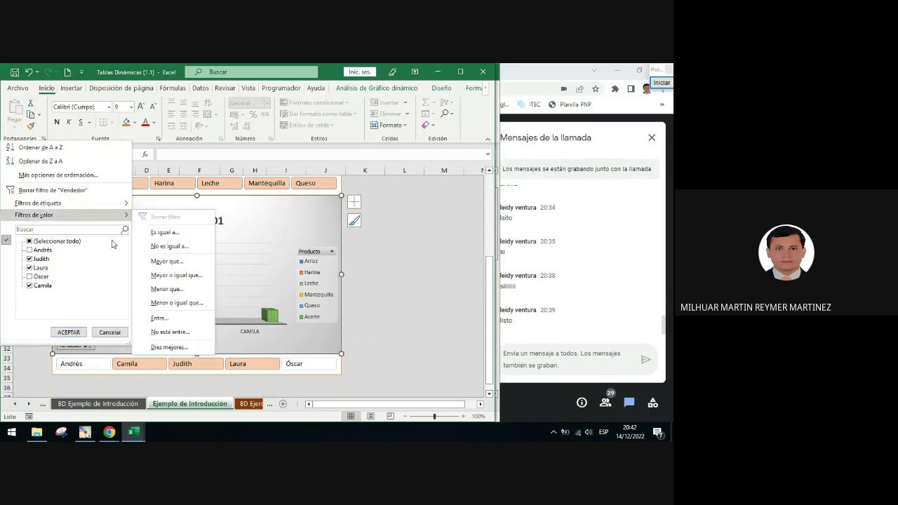
left_click(108, 197)
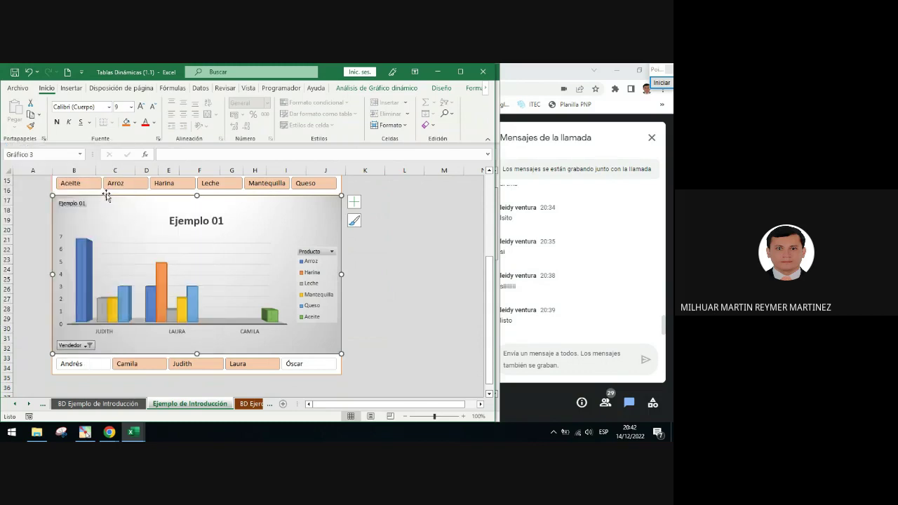
left_click(409, 281)
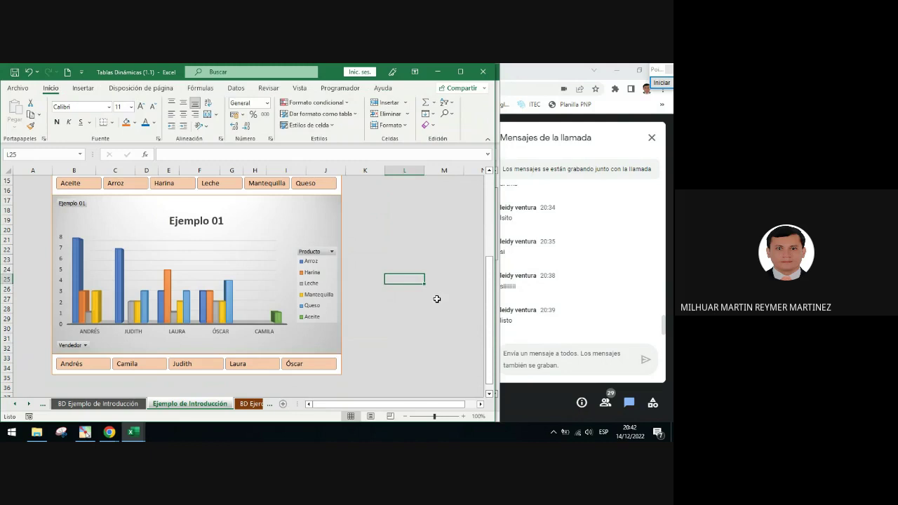
Group the Producto slicer, the Ejemplo 01 chart and the Vendedor slicer into a single object.
scroll(214, 279, "up", 4)
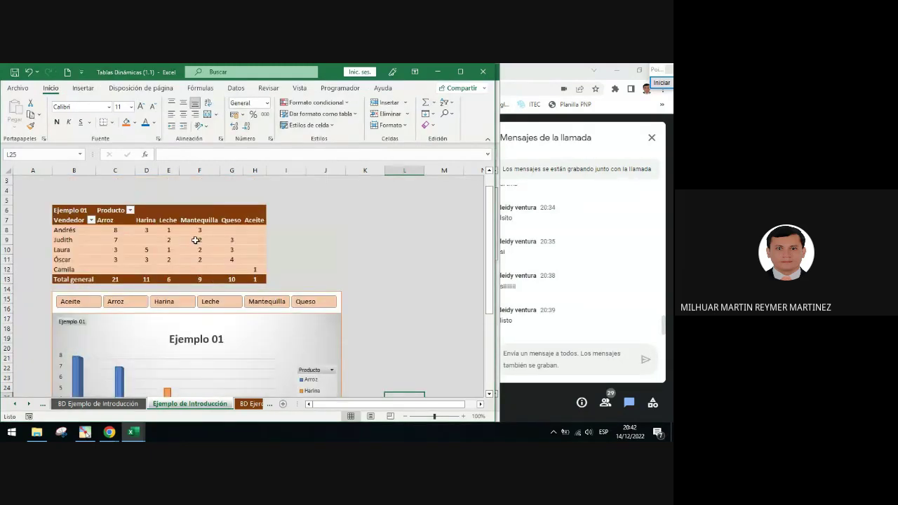
scroll(394, 286, "down", 2)
scroll(394, 285, "down", 2)
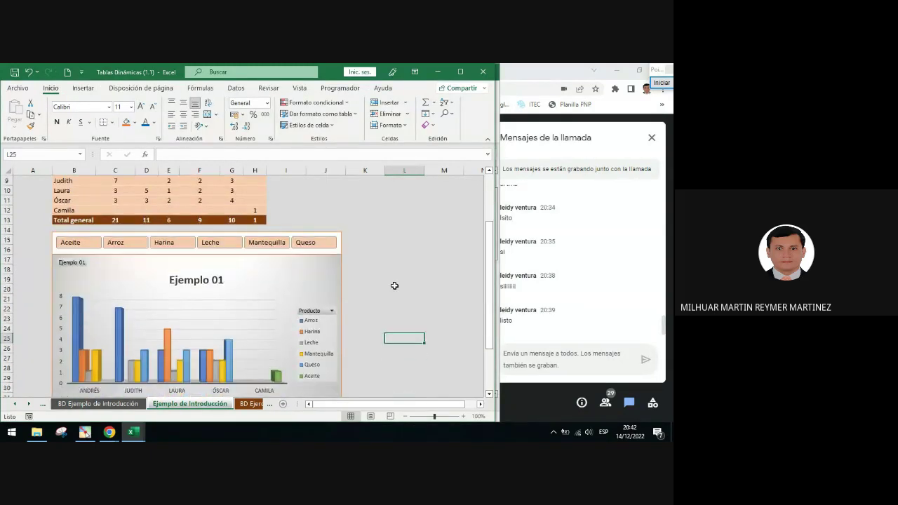
scroll(394, 286, "down", 1)
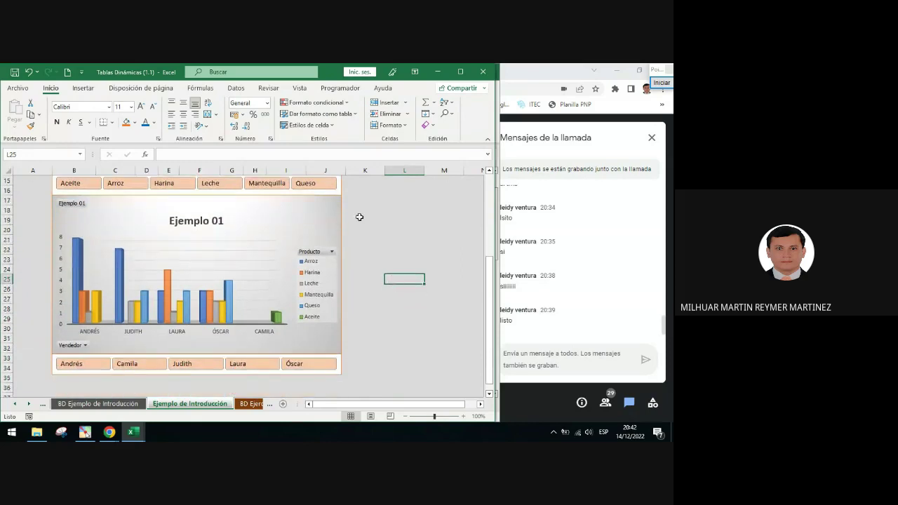
left_click(336, 191)
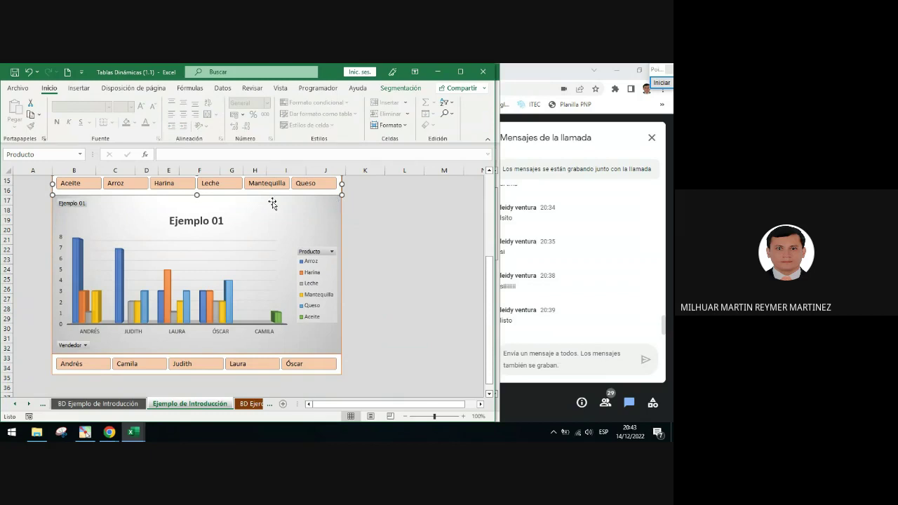
left_click(340, 210, "ctrl")
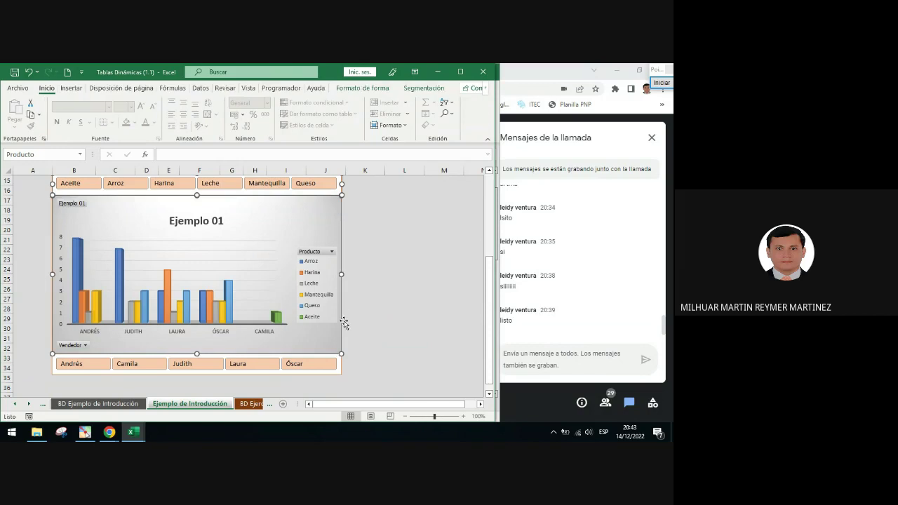
left_click(341, 364, "ctrl")
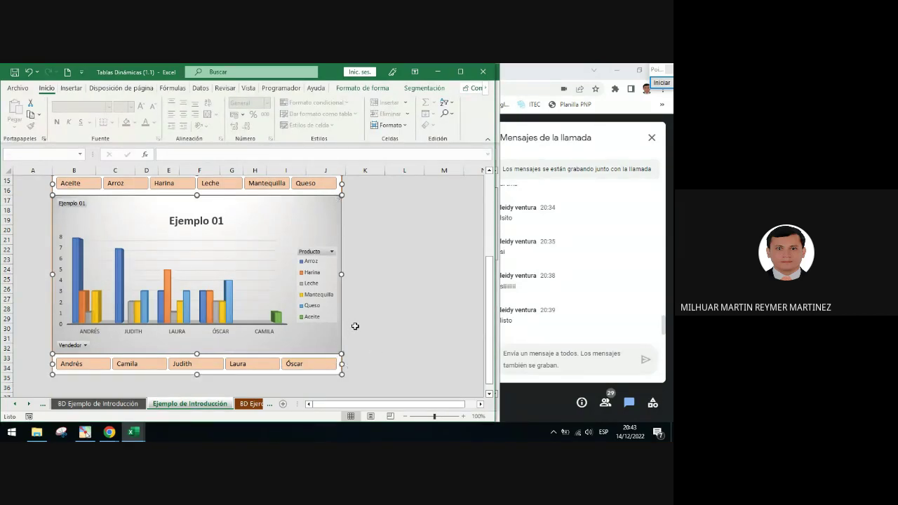
scroll(355, 327, "up", 1)
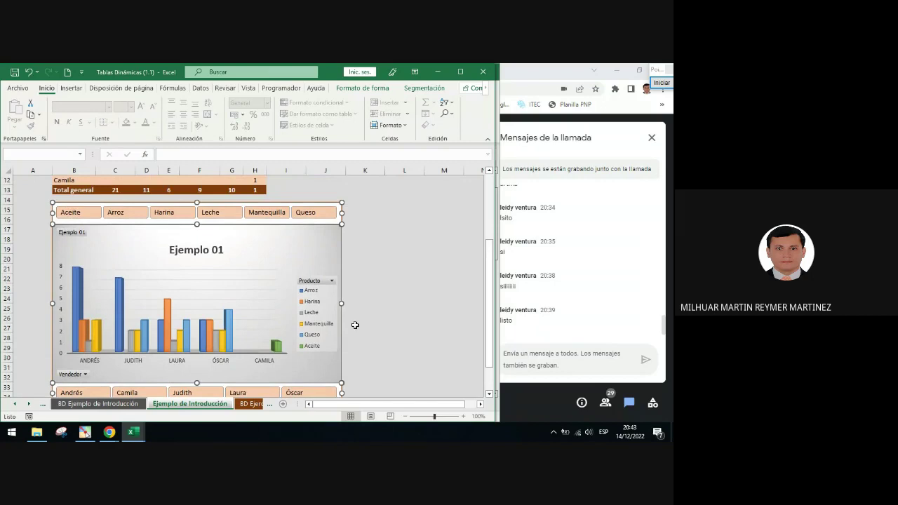
right_click(285, 232)
mouse_move(313, 299)
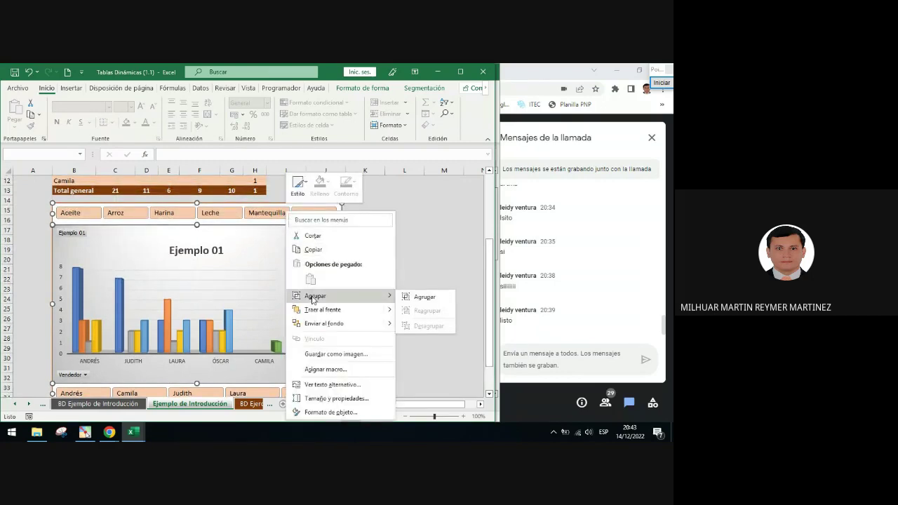
left_click(410, 299)
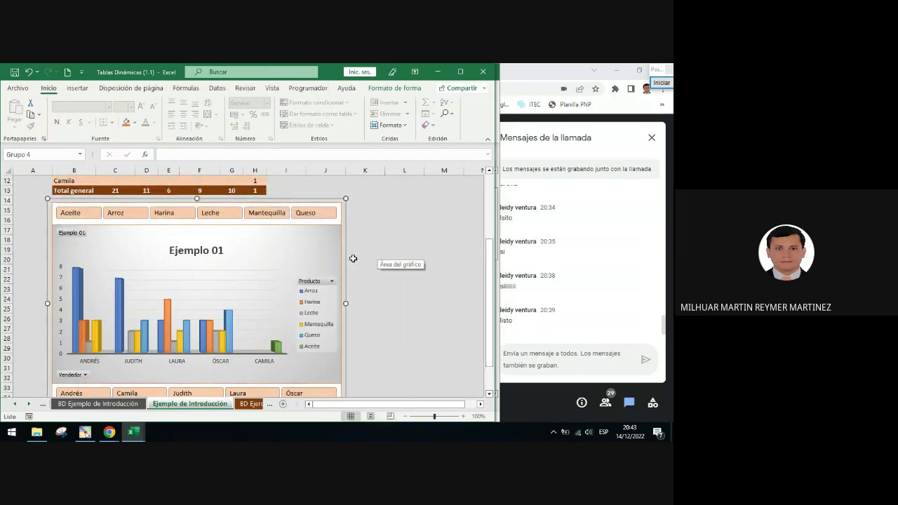
Move the grouped chart and slicers around the sheet as one object and settle it just below the pivot table.
mouse_move(349, 260)
left_mouse_down()
mouse_move(387, 307)
mouse_move(381, 315)
mouse_move(418, 283)
mouse_move(334, 245)
mouse_move(350, 260)
mouse_move(353, 253)
mouse_move(349, 259)
left_mouse_up()
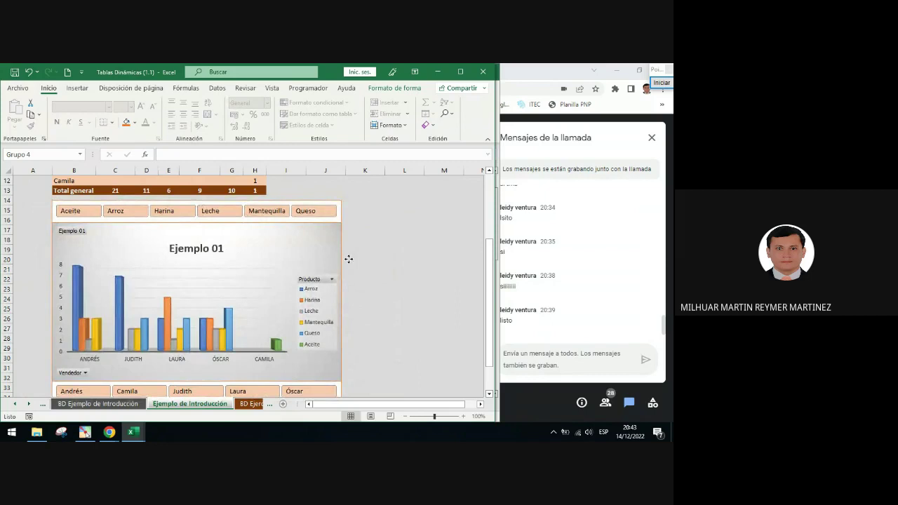
left_click(391, 259)
scroll(389, 259, "down", 2)
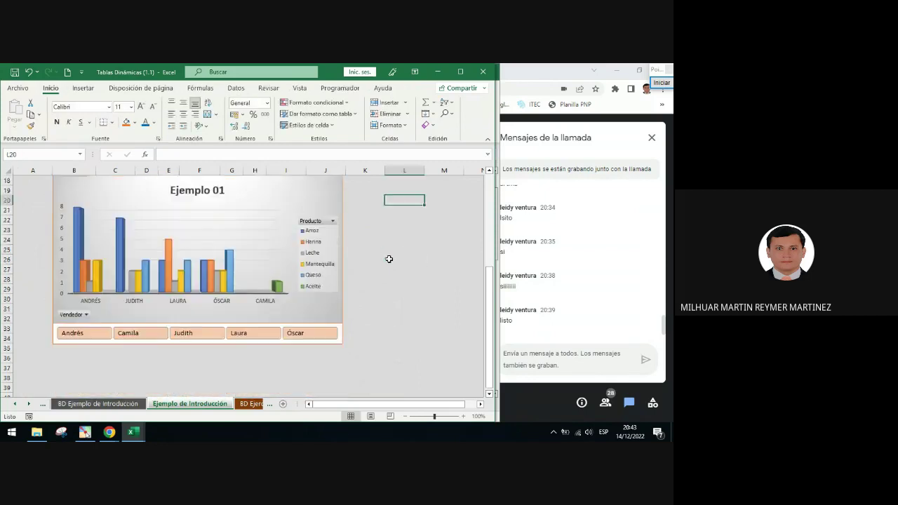
left_click_drag(343, 251, 362, 283)
scroll(363, 283, "up", 2)
left_click_drag(301, 237, 277, 197)
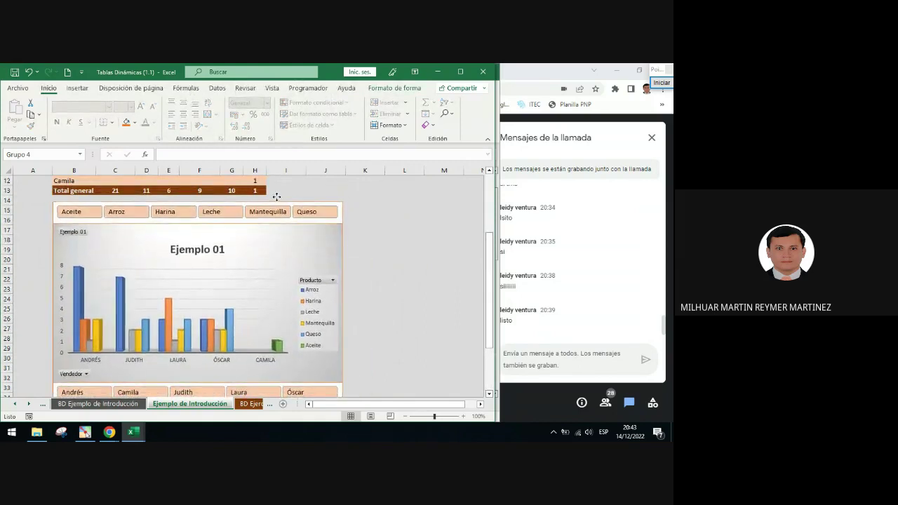
left_click(366, 250)
scroll(417, 260, "up", 2)
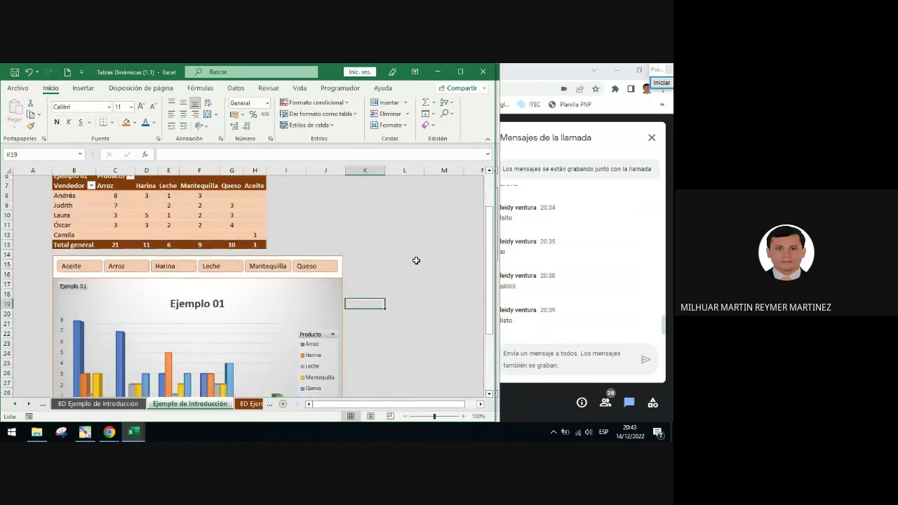
scroll(416, 260, "down", 1)
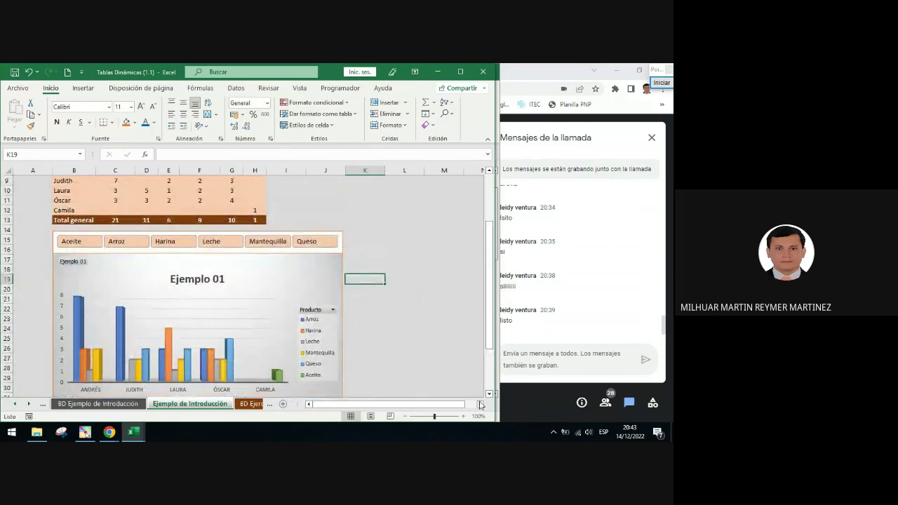
left_click(481, 405)
left_click(480, 405)
left_click(481, 404)
left_click_drag(460, 404, 438, 407)
Select the Producto slicer, the Ejemplo 01 chart and the Vendedor slicer together within the group, and clear the selection.
scroll(334, 329, "down", 2)
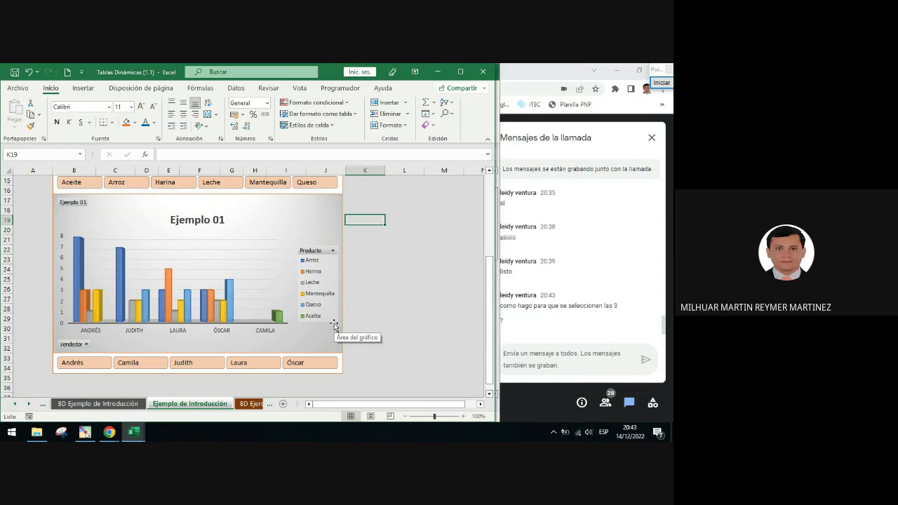
left_click(342, 186)
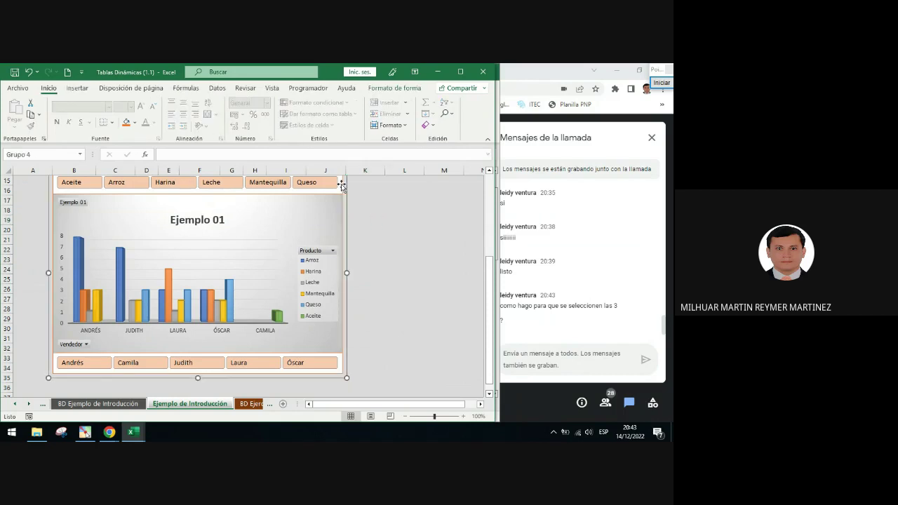
left_click(342, 186, "ctrl")
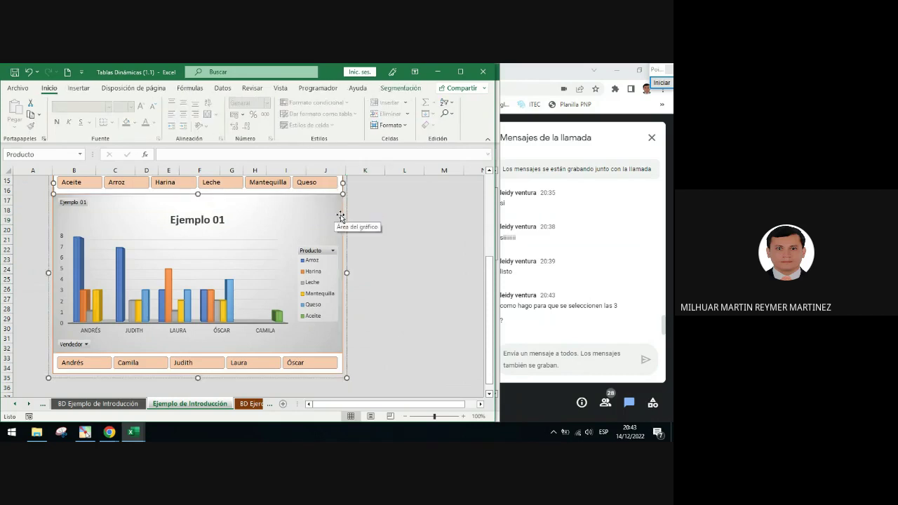
left_click(340, 214, "ctrl")
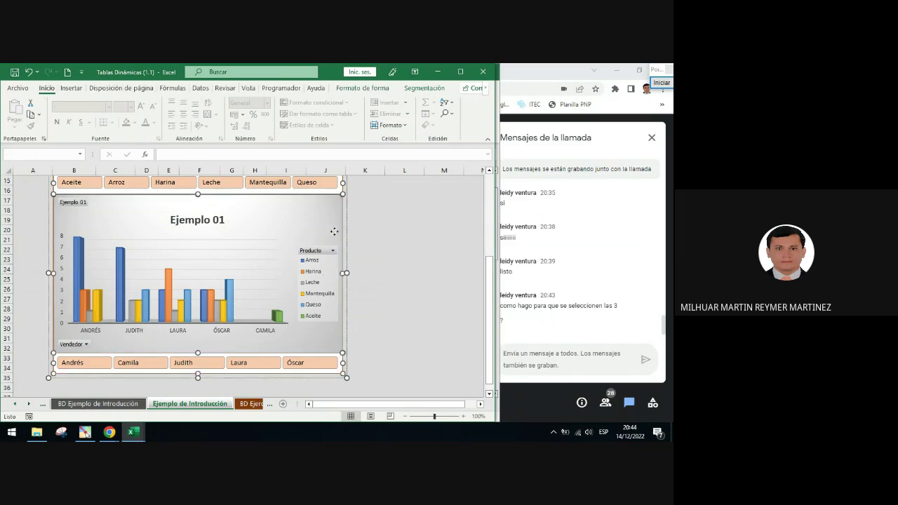
left_click(383, 223)
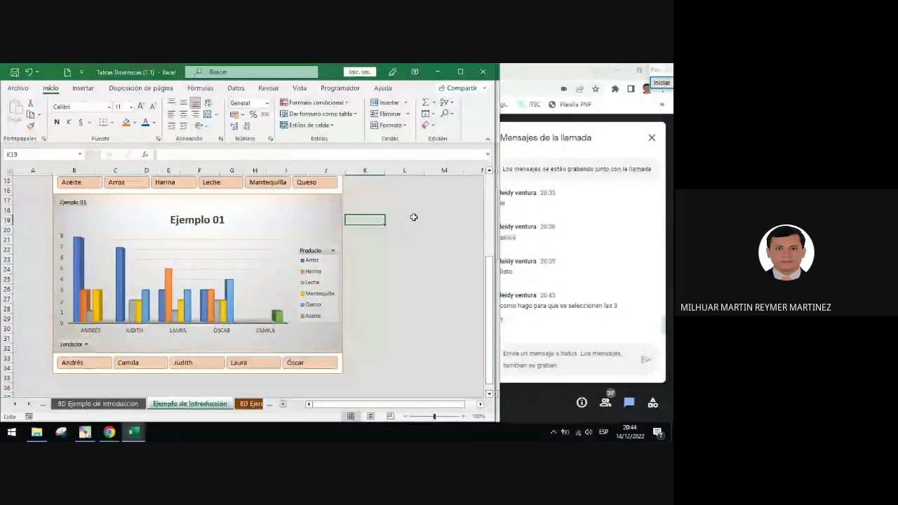
Review the Teoría IV sheet on inserting a pivot table, down to its Crear tabla dinámica window illustration.
left_click(16, 405)
left_click(16, 405)
left_click(16, 405)
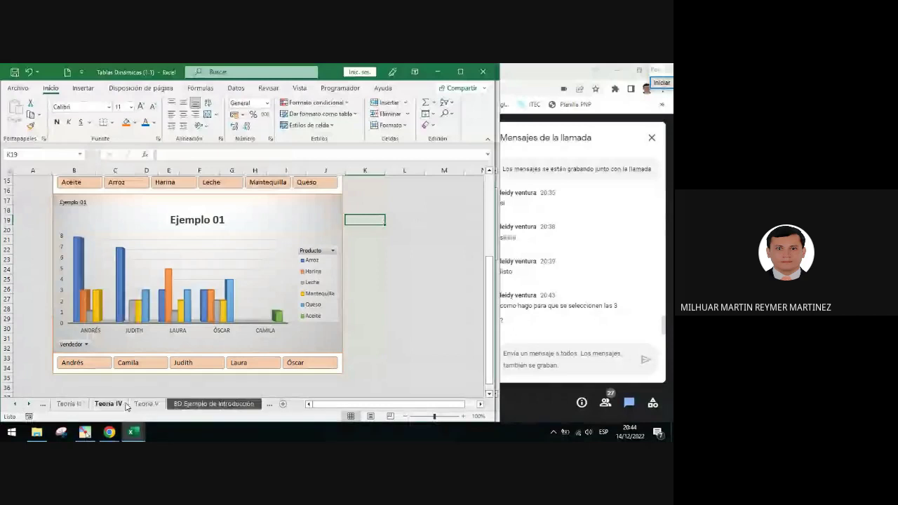
left_click(121, 405)
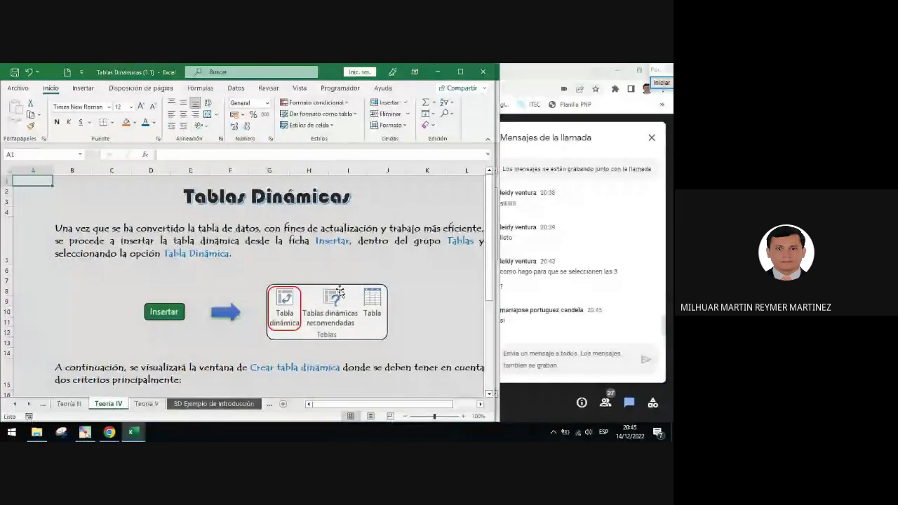
scroll(339, 290, "down", 1)
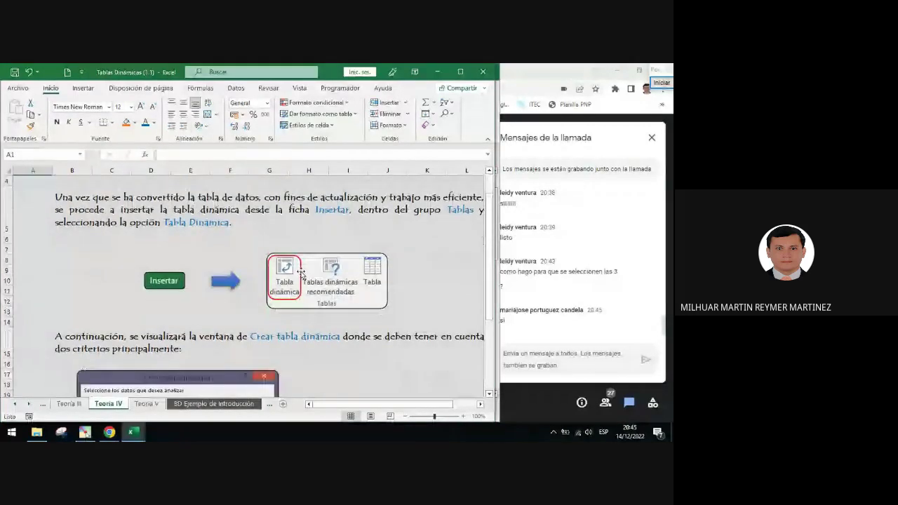
scroll(301, 272, "down", 3)
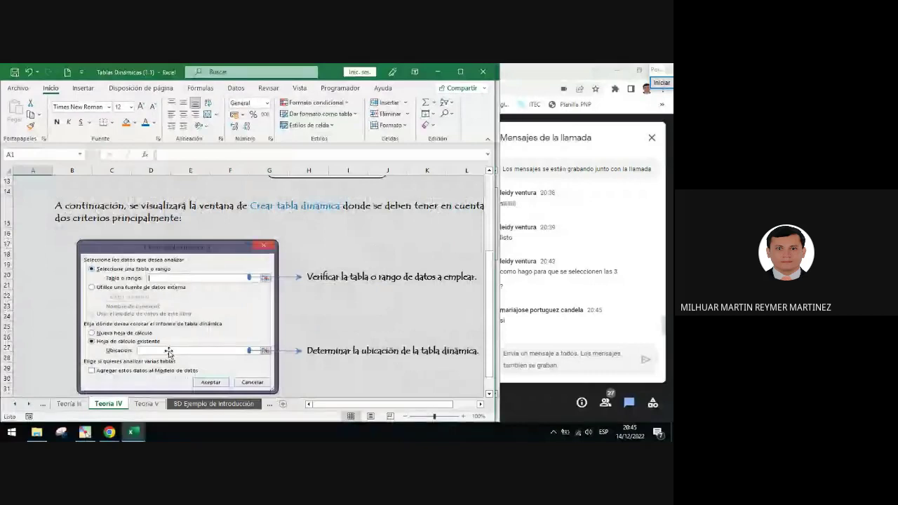
Circle the external data source option in the illustrated window in green with the screen annotation tool and end the annotation.
left_click(662, 83)
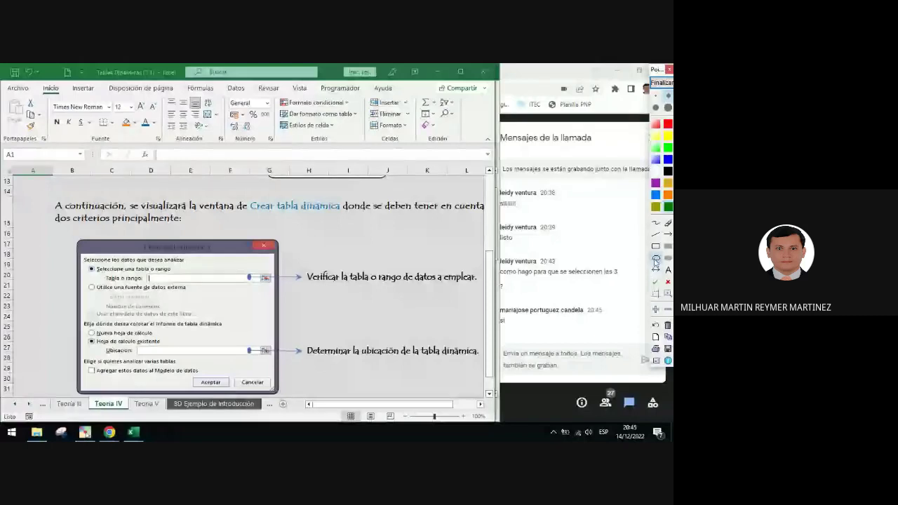
left_click_drag(72, 280, 204, 325)
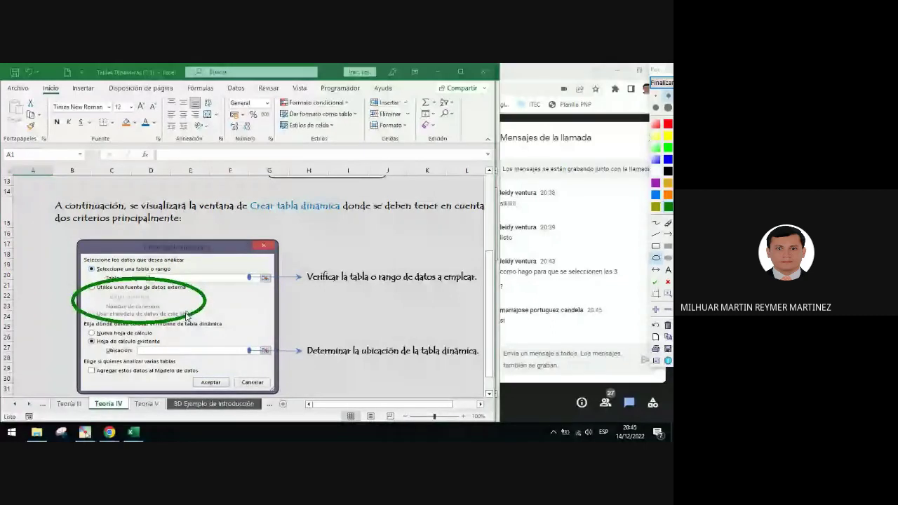
key("Escape")
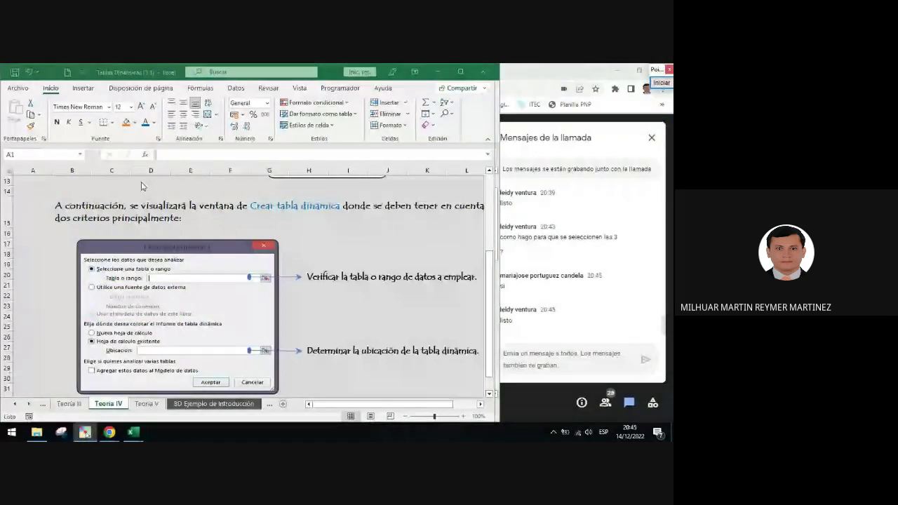
Show the source choices for inserting a pivot table, dismiss them, and examine the illustrated window's location setting.
left_click(83, 87)
left_click(13, 112)
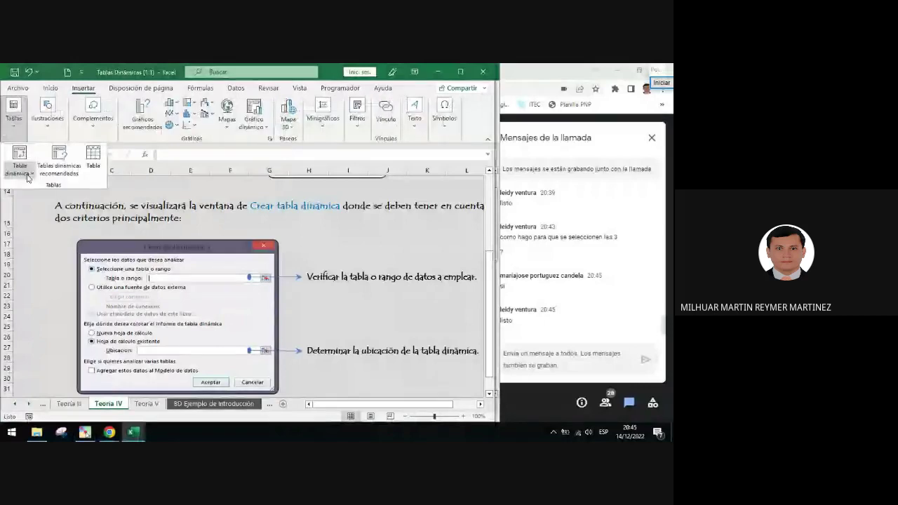
left_click(28, 176)
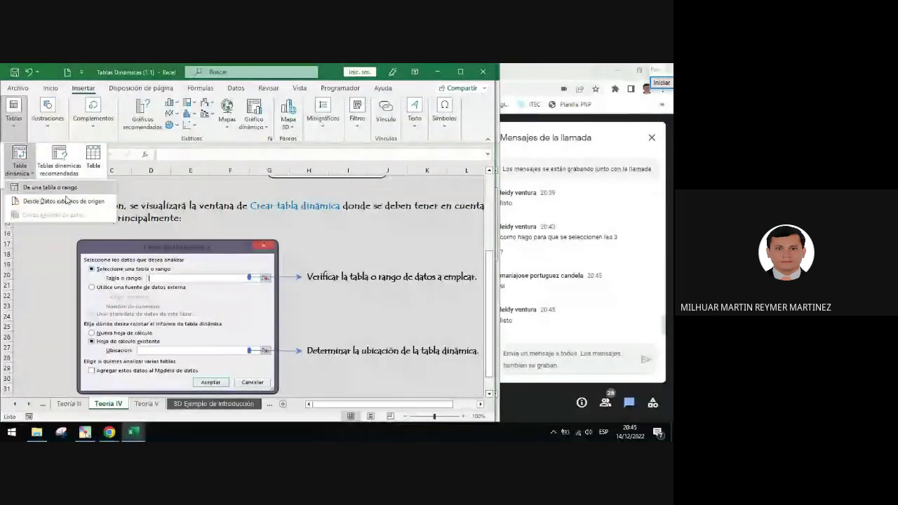
left_click(212, 240)
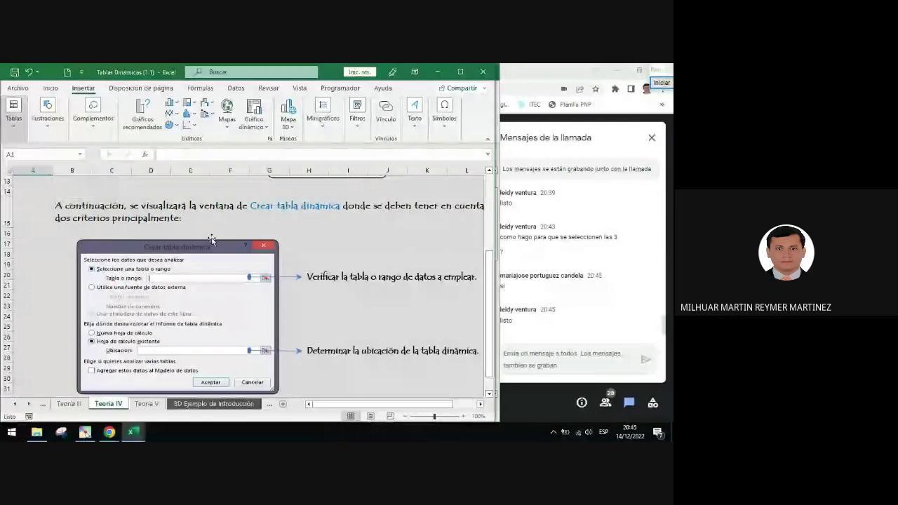
left_click(212, 239)
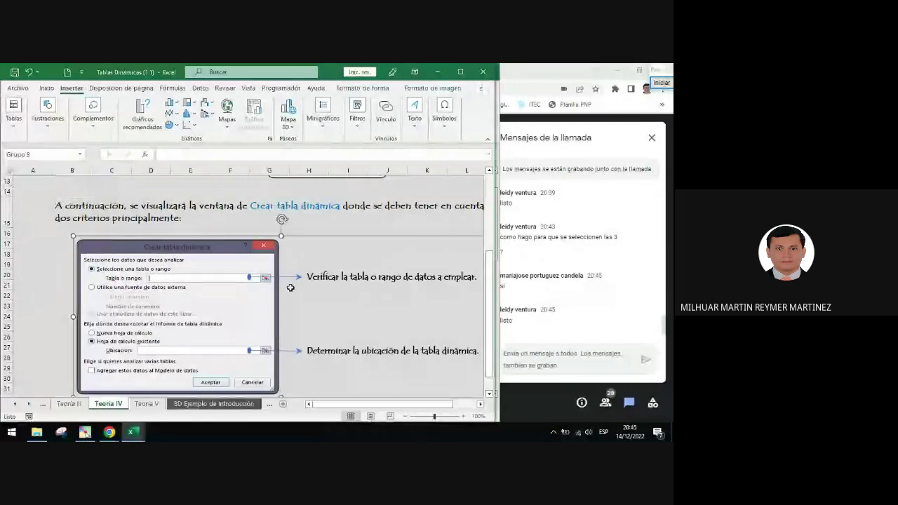
scroll(181, 280, "down", 1)
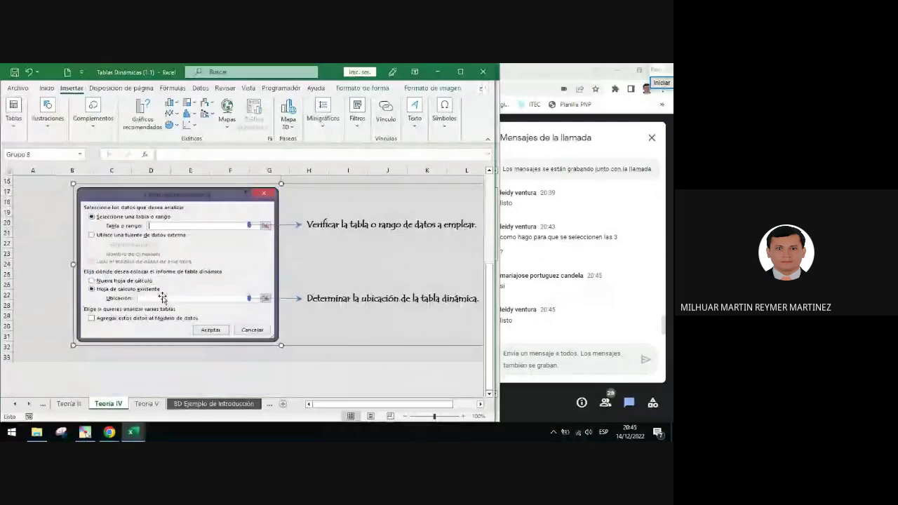
Review the Teoría V sheet on the pivot table area and the field panel's filter, column, row and value areas.
key("ctrl+Page_Down")
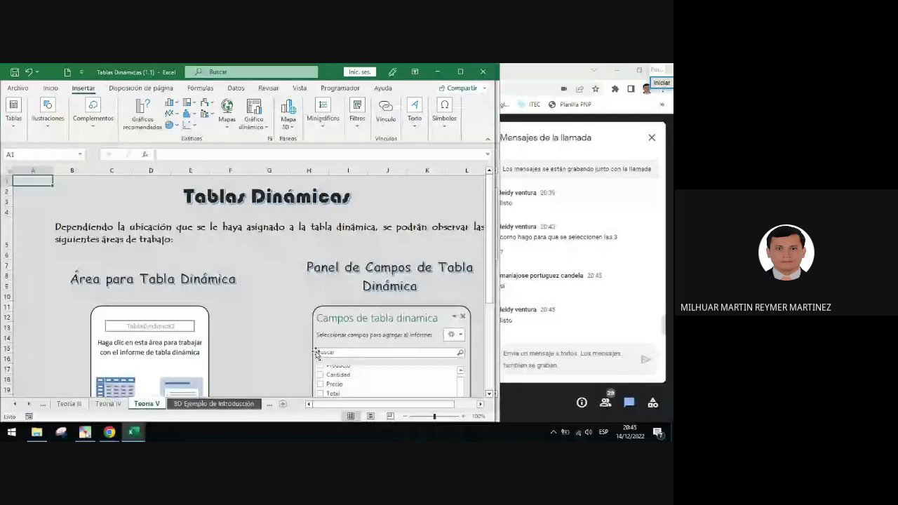
scroll(155, 367, "down", 2)
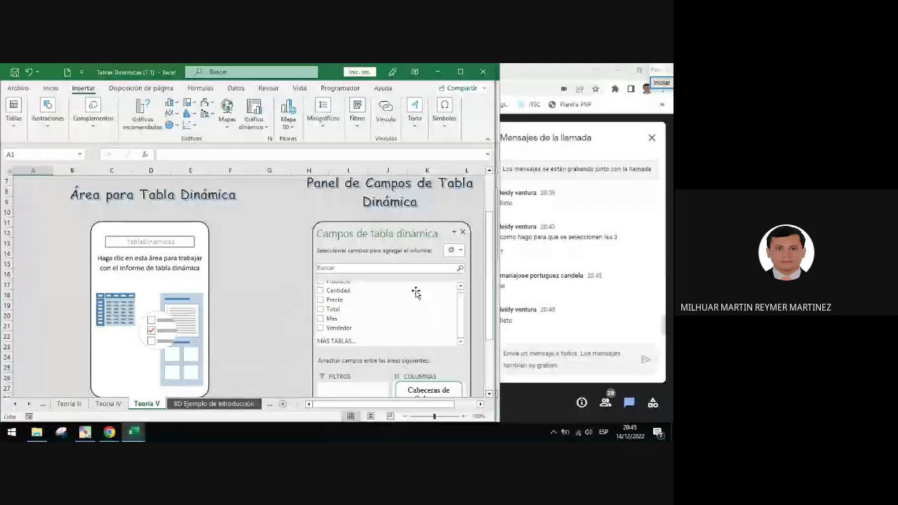
scroll(416, 292, "down", 2)
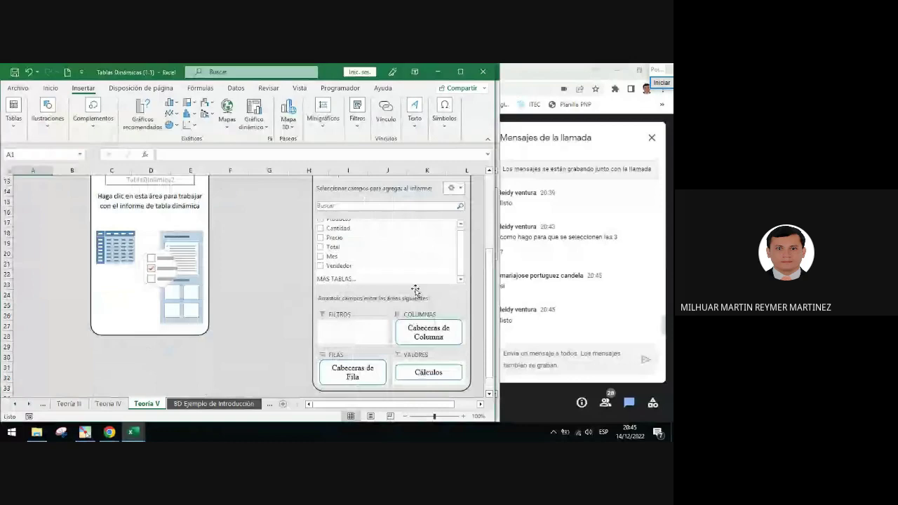
Convert the data range B2:G59 on the BD Ejercicios sheet into a table with headers.
key("ctrl+Page_Down")
key("ctrl+Page_Down")
key("ctrl+t")
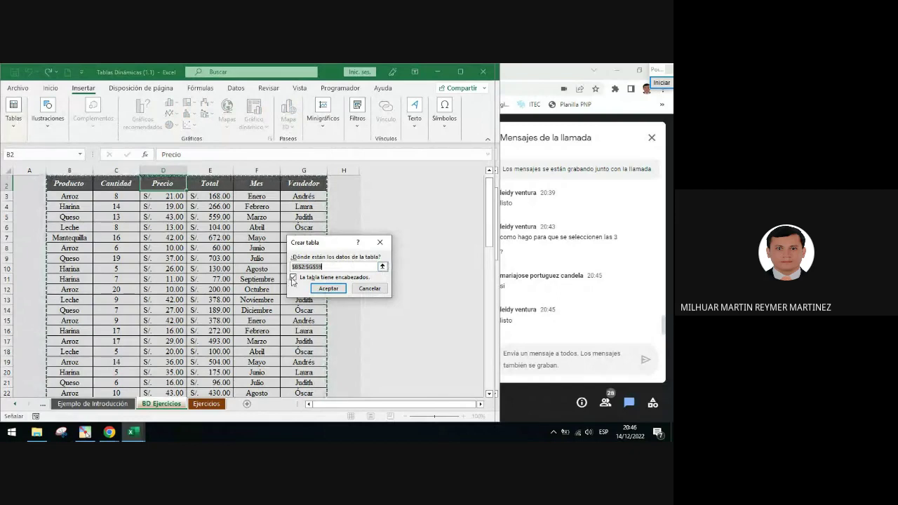
left_click(327, 289)
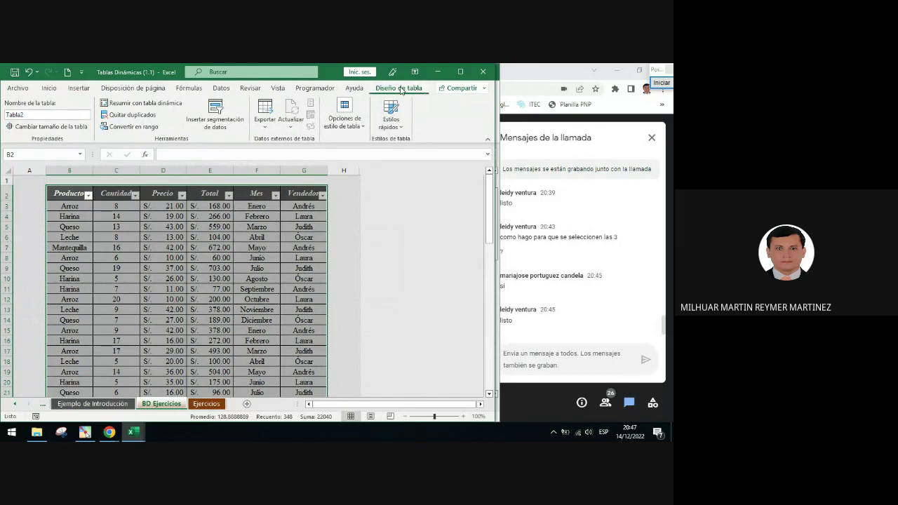
Rename the new table on BD Ejercicios as TBL_Ejercicios.
left_click(48, 114)
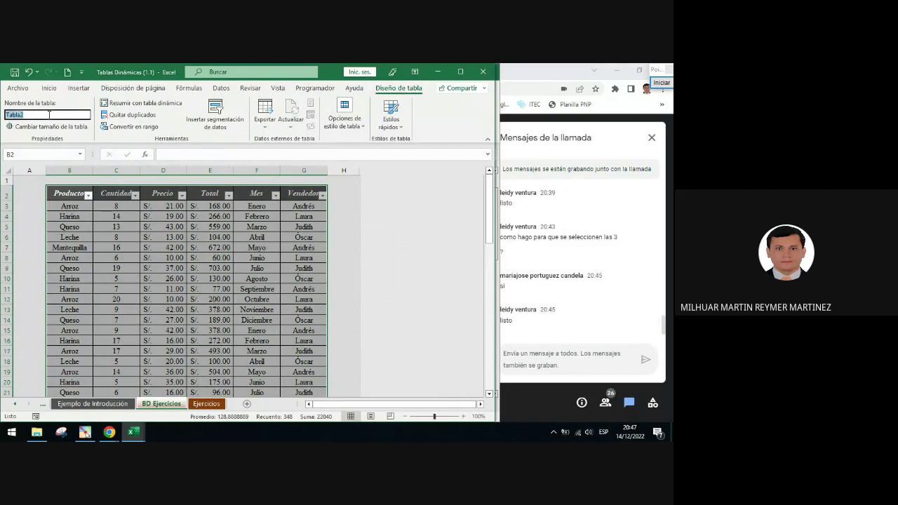
type("TBL_Ejercicios")
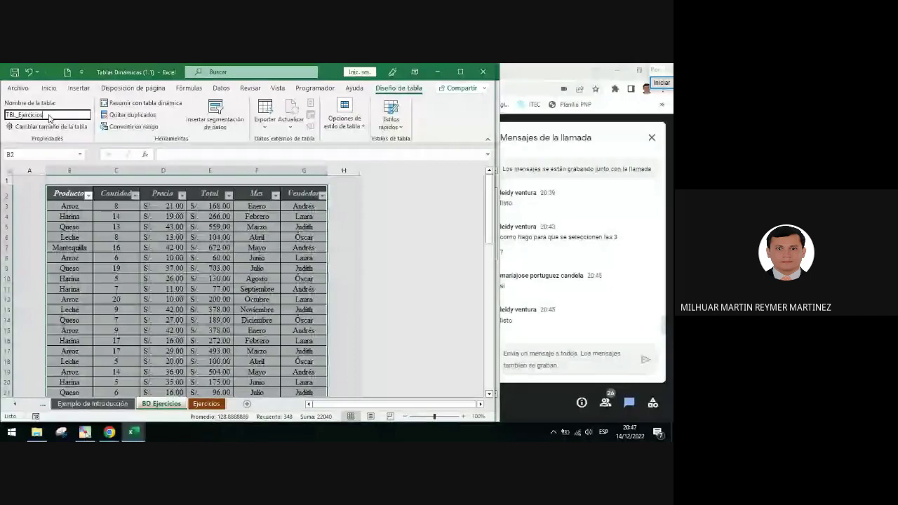
key("Return")
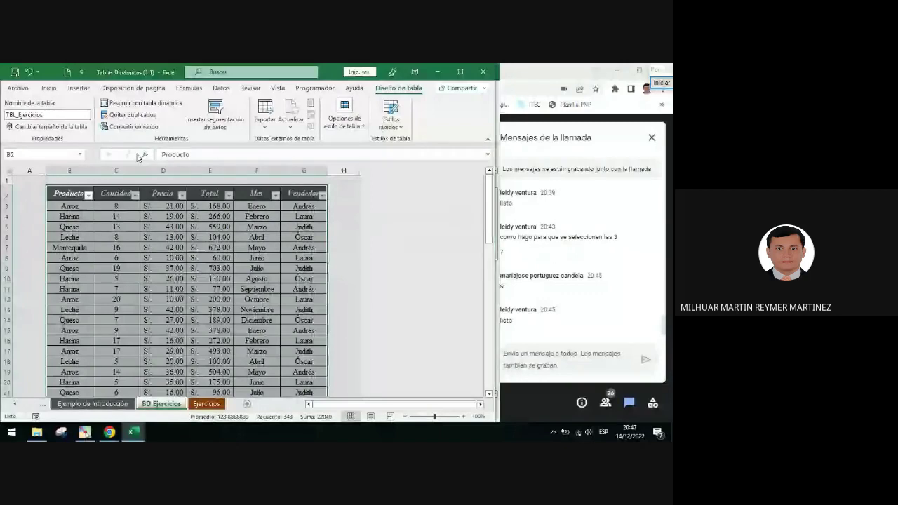
Insert a pivot table based on TBL_Ejercicios at cell B10 of the existing Ejercicios sheet.
left_click(208, 404)
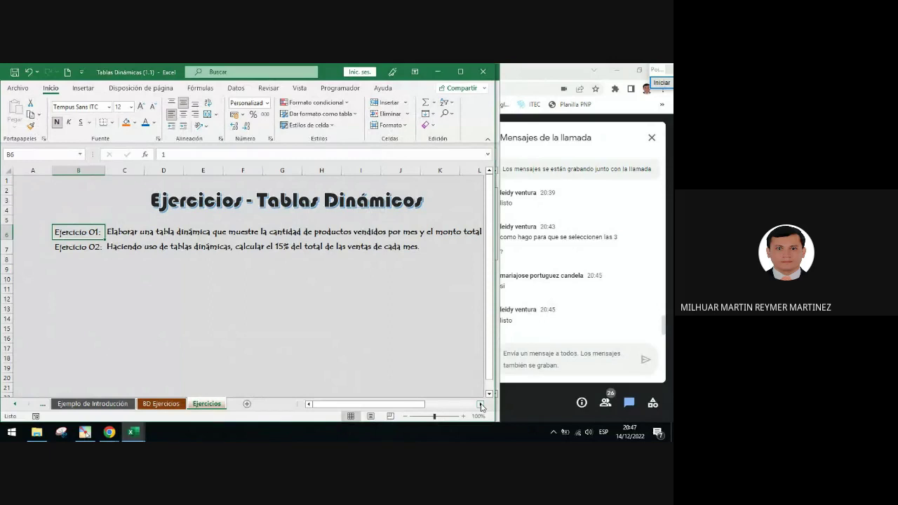
left_click(76, 279)
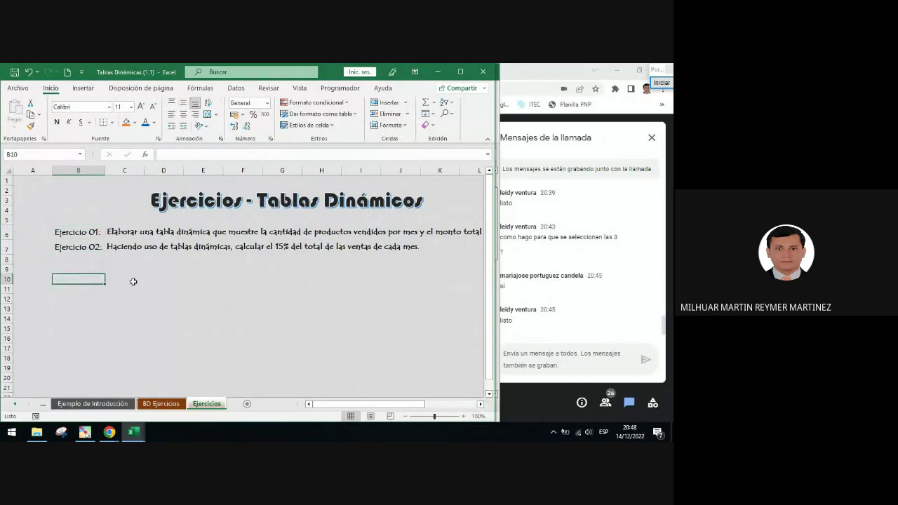
left_click(83, 89)
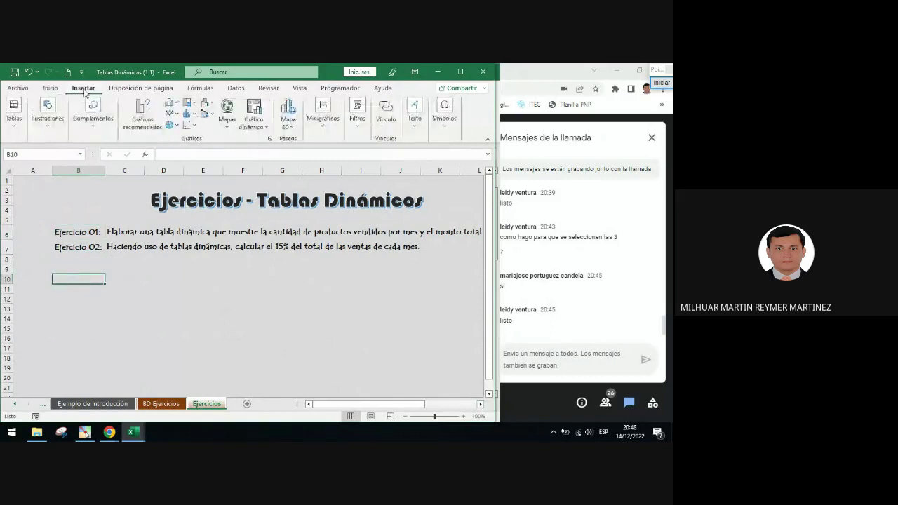
left_click(13, 110)
left_click(20, 160)
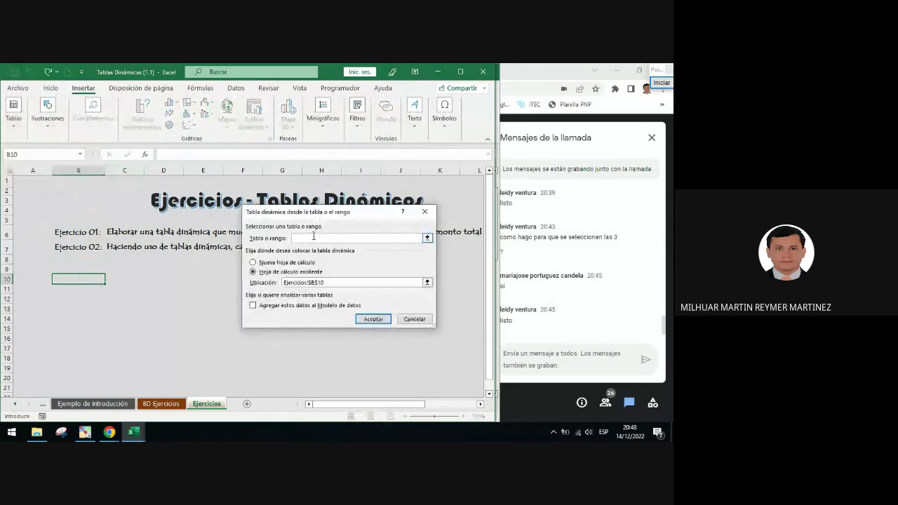
type("TBL_Ejercicios")
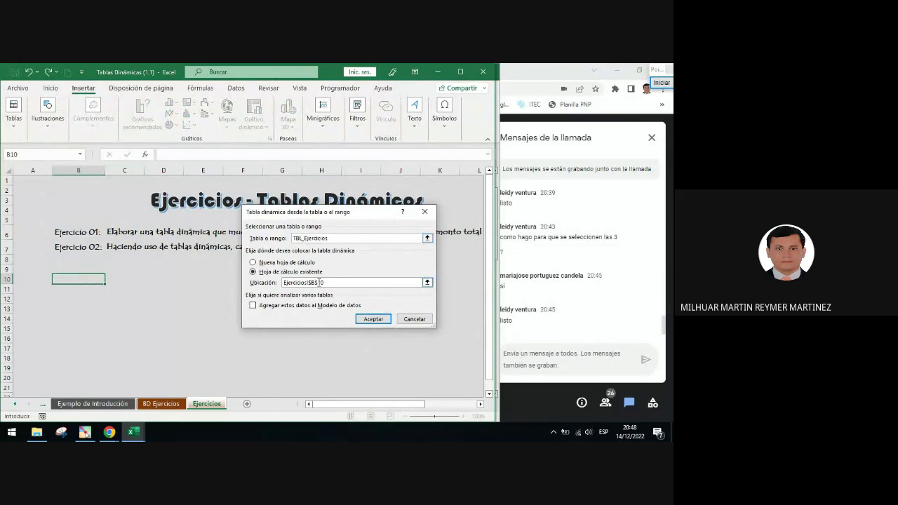
left_click(373, 320)
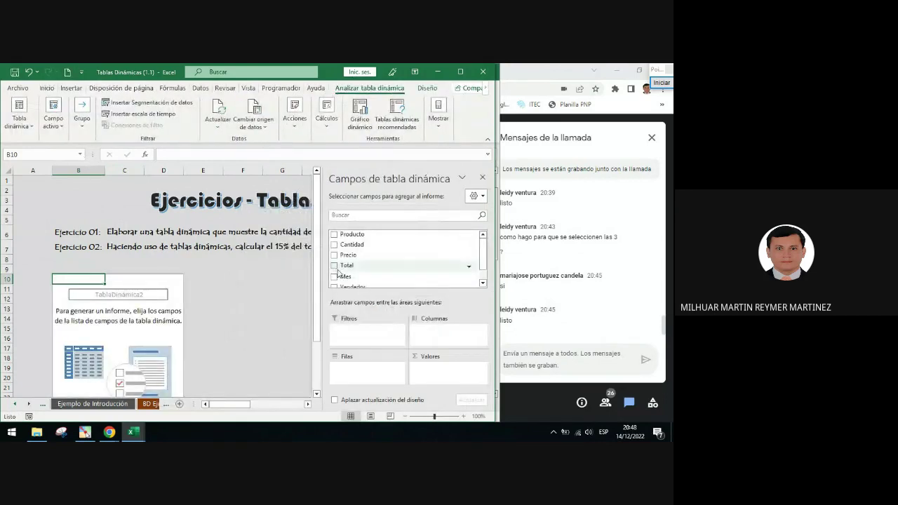
Assign the Mes field to the pivot table's rows and sum the Total field as its values.
mouse_move(482, 256)
left_mouse_down()
mouse_move(482, 265)
mouse_move(483, 253)
left_mouse_up()
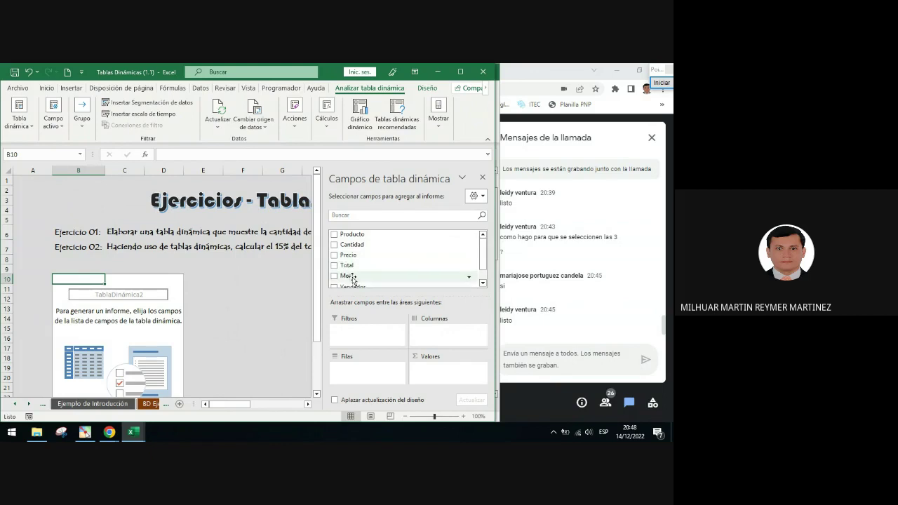
left_click_drag(353, 277, 355, 353)
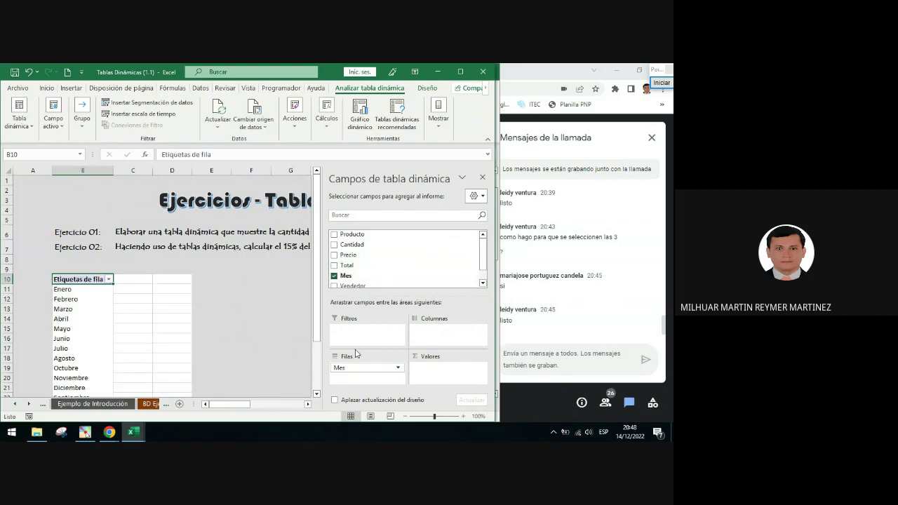
left_click_drag(350, 266, 427, 369)
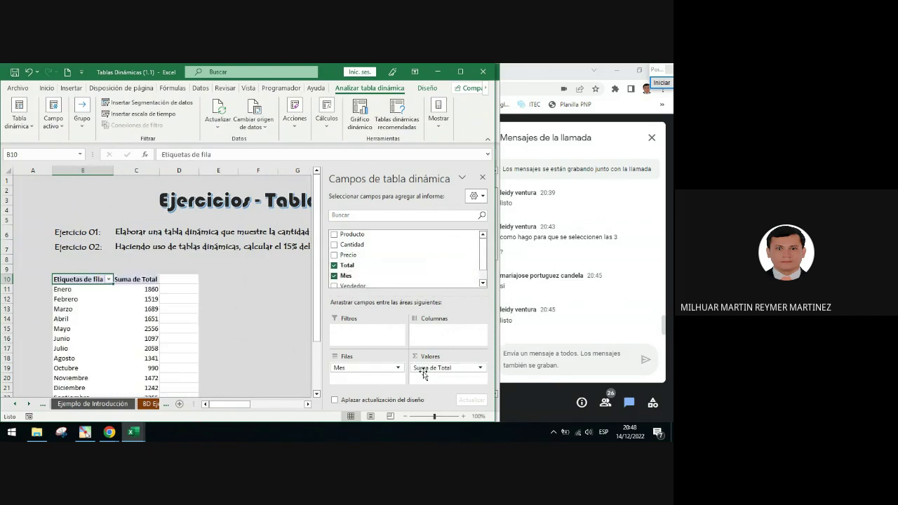
left_click(145, 290)
key("Down")
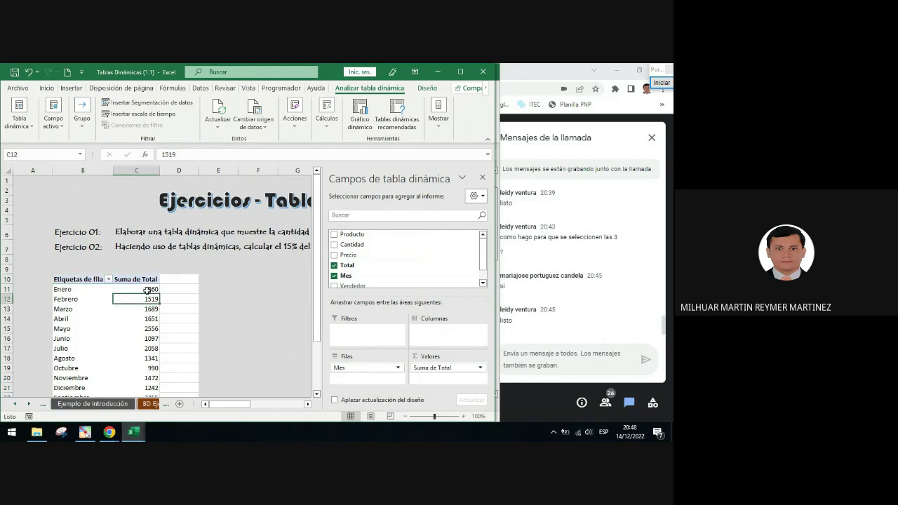
Hide the pivot table field list and copy the monthly totals in C11:C22 to F11.
mouse_move(147, 290)
left_click(481, 178)
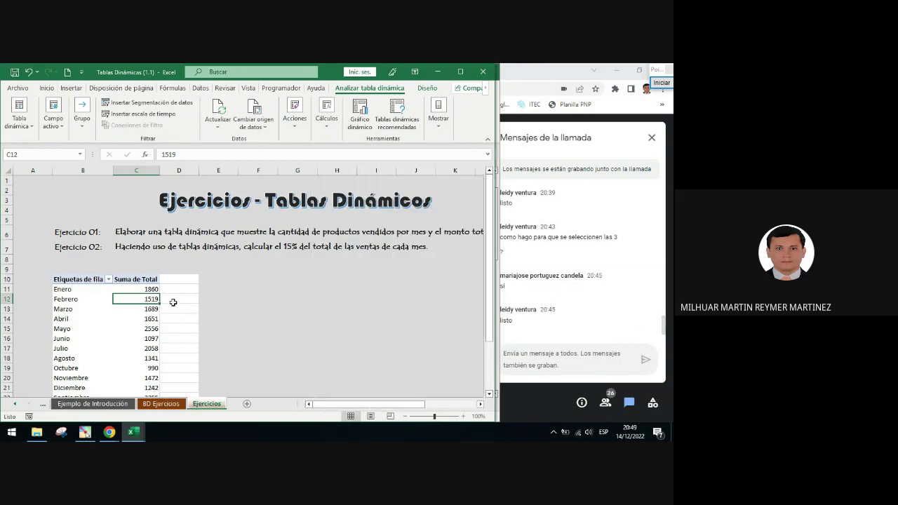
scroll(172, 301, "down", 1)
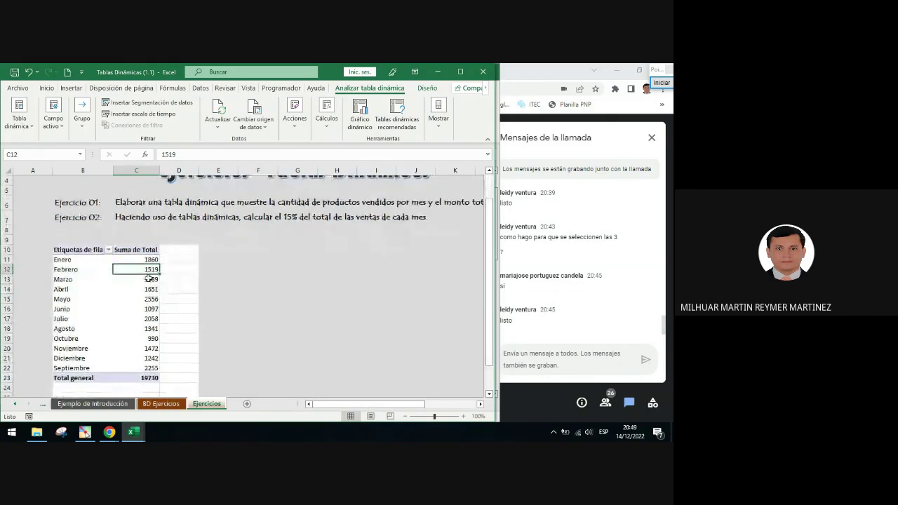
left_click_drag(148, 261, 146, 368)
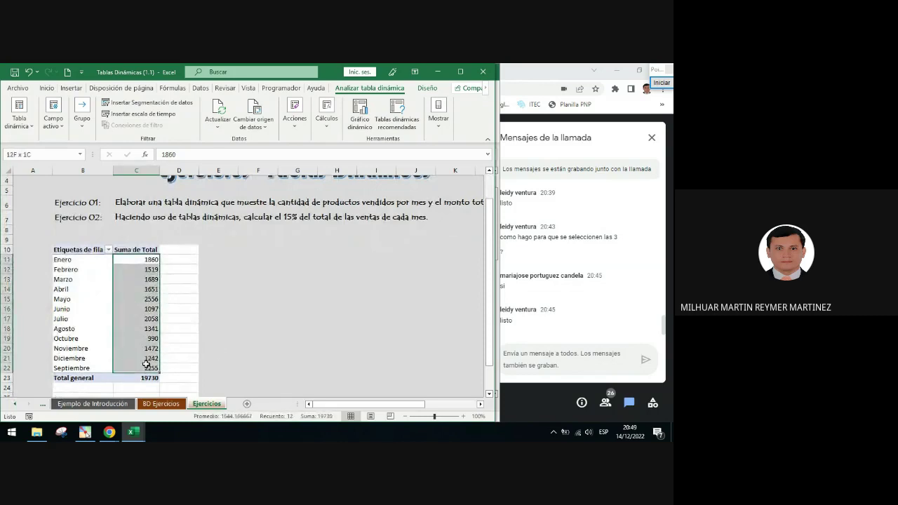
key("ctrl+c")
left_click(260, 258)
key("ctrl+v")
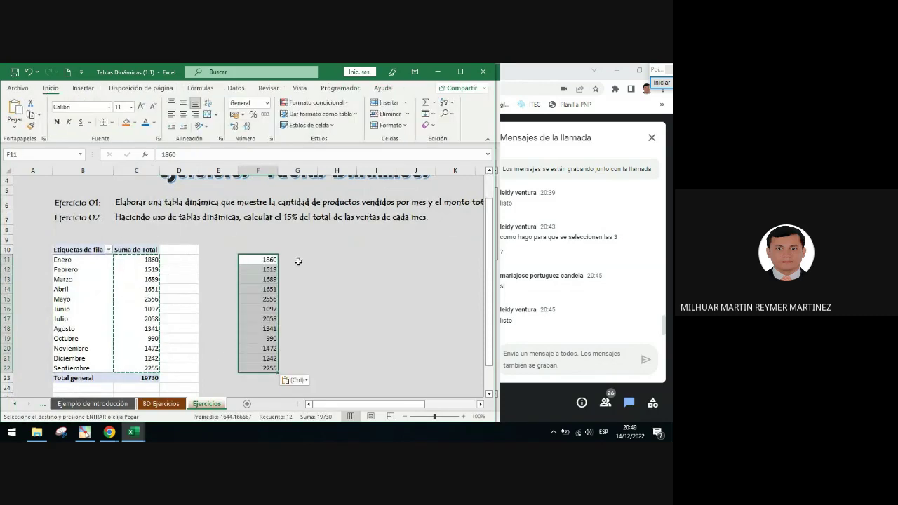
Calculate 15% of the first copied total in G11 with the formula =15%*F11.
left_click(289, 259)
key("shift+Down")
key("shift+Down")
key("shift+Down")
key("shift+Down")
key("shift+Down")
left_click(289, 259)
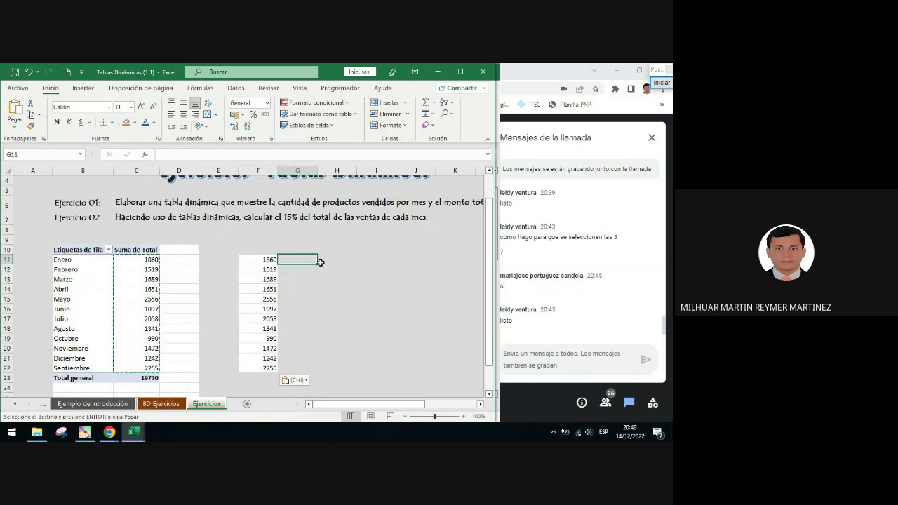
type("=")
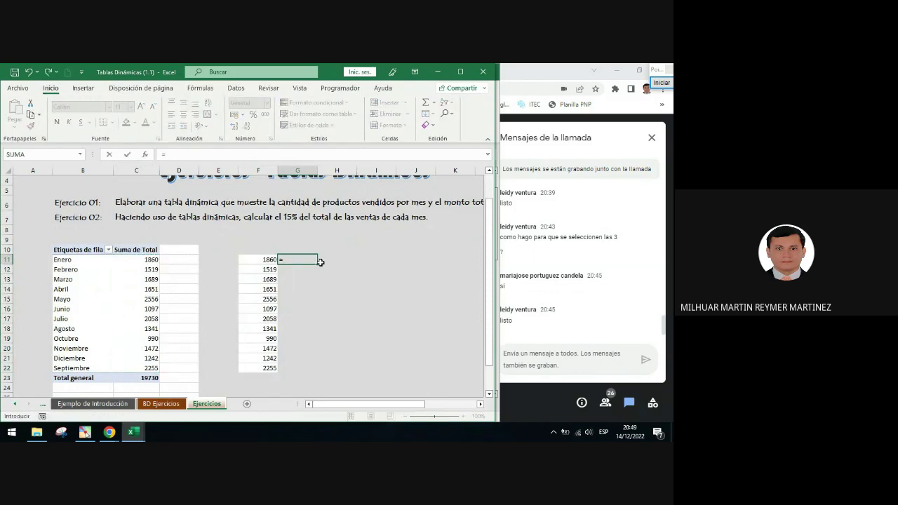
type("15%+")
key("Left")
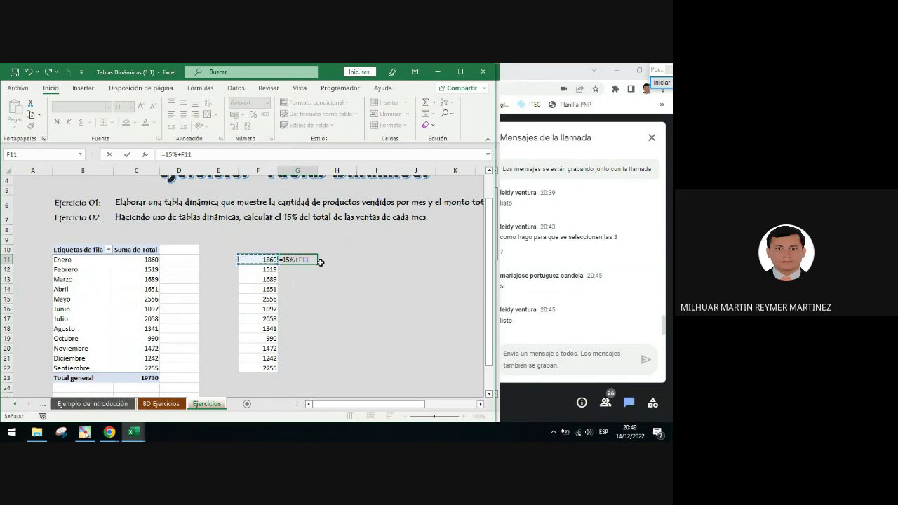
left_click(300, 259)
key("Return")
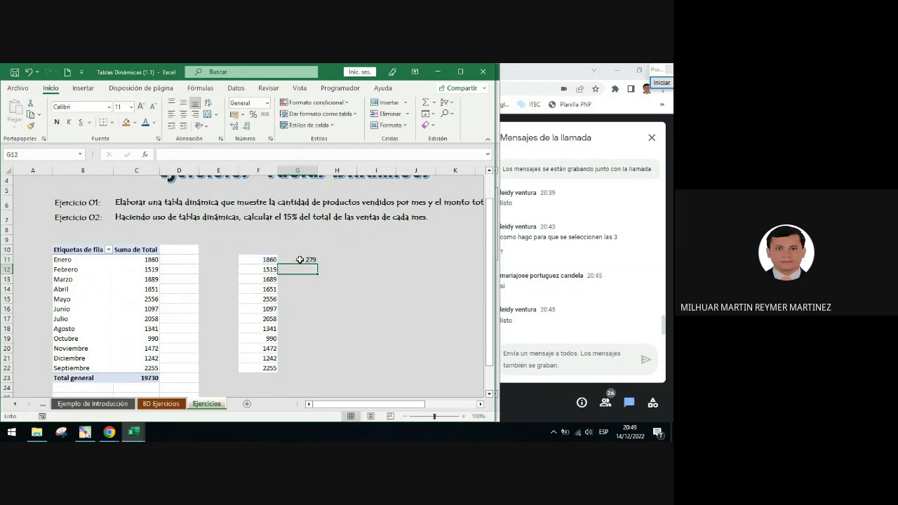
Extend the 15% formula from G11 down to G22 and fill those cells with orange.
left_click(299, 260)
left_click_drag(317, 274, 300, 369)
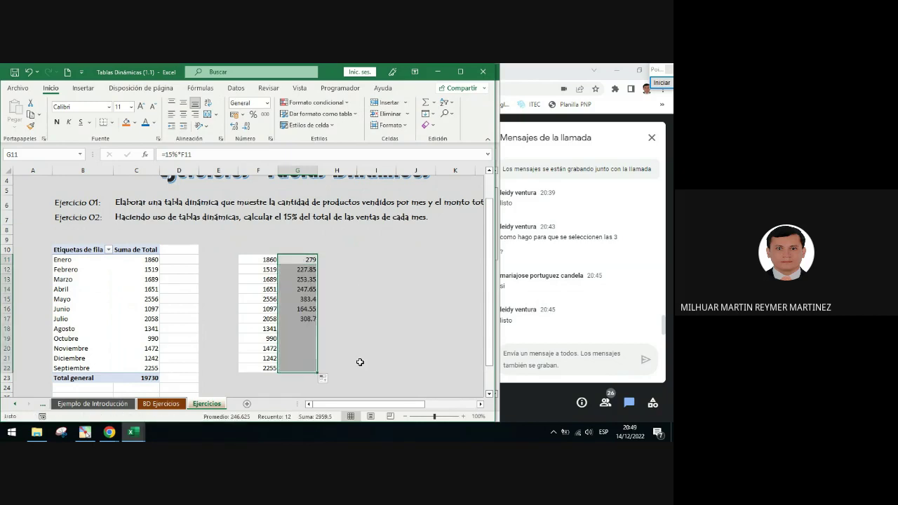
left_click(125, 125)
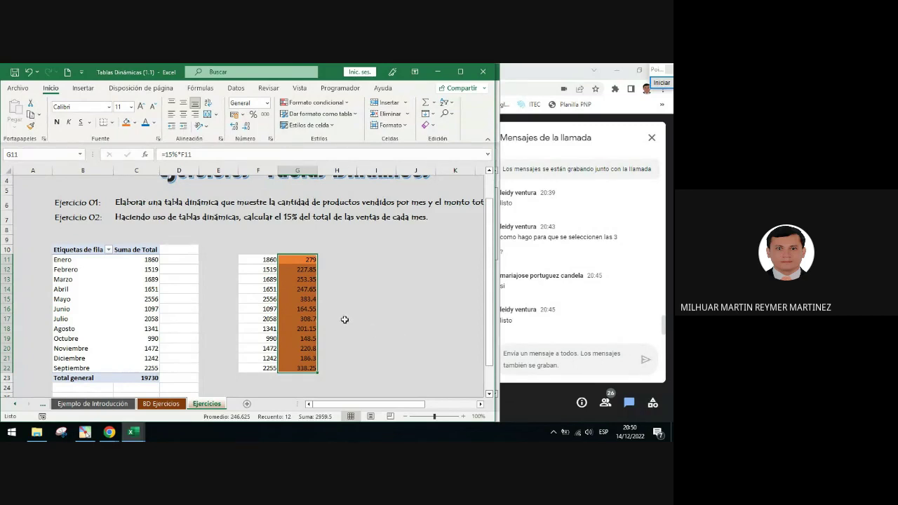
Annotate the screen with a green arrow from the pivot table's values to Analizar tabla dinámica, and clear the annotation to show those commands.
left_click(158, 278)
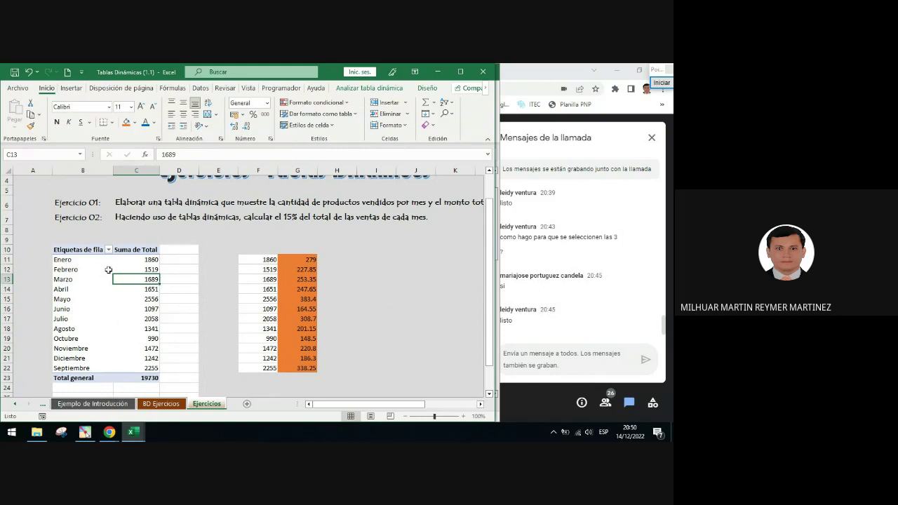
left_click(143, 261)
left_click(139, 279)
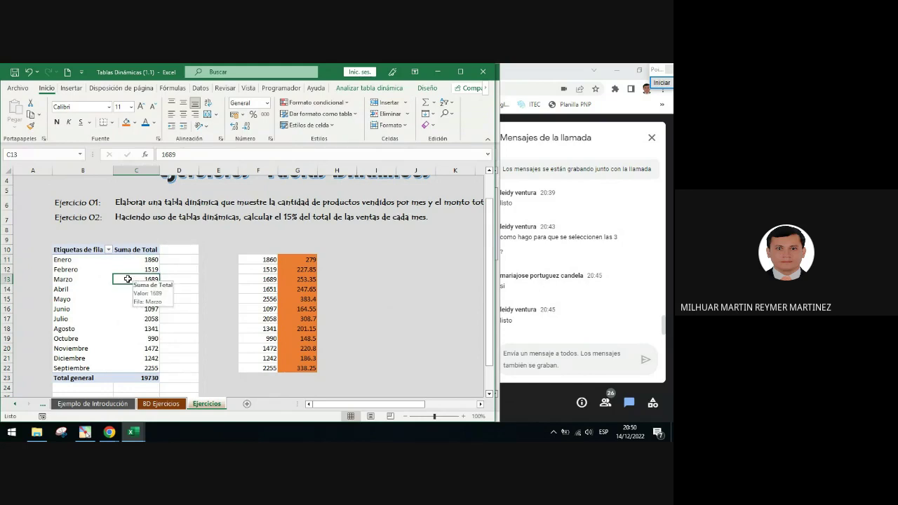
left_click(662, 83)
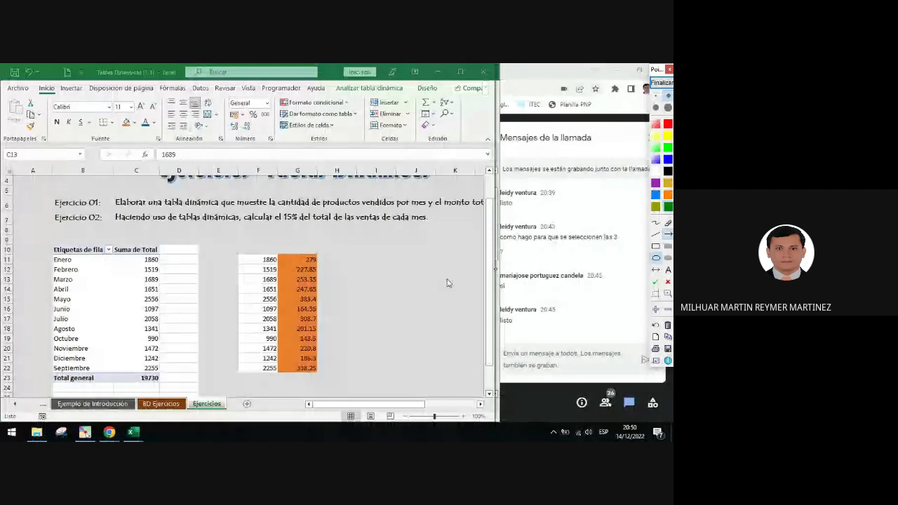
mouse_move(134, 286)
left_mouse_down()
mouse_move(276, 223)
mouse_move(343, 92)
left_mouse_up()
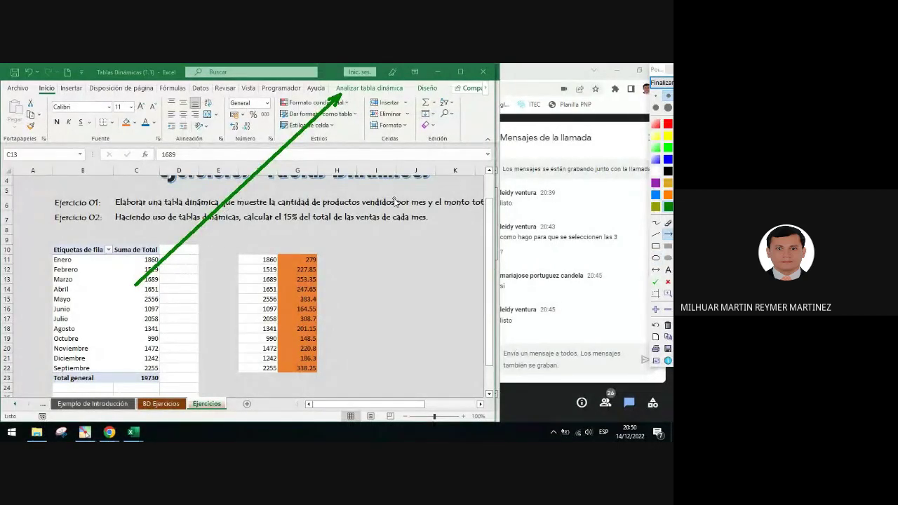
left_click(662, 82)
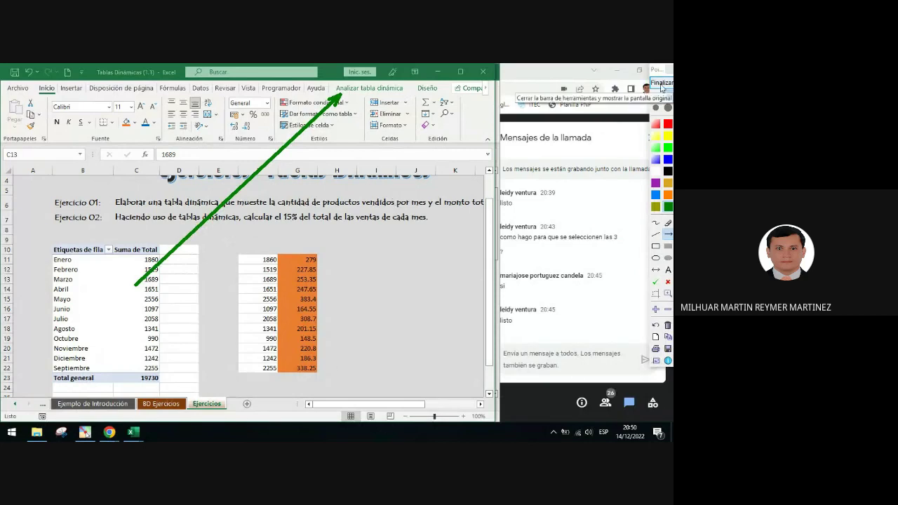
left_click(366, 88)
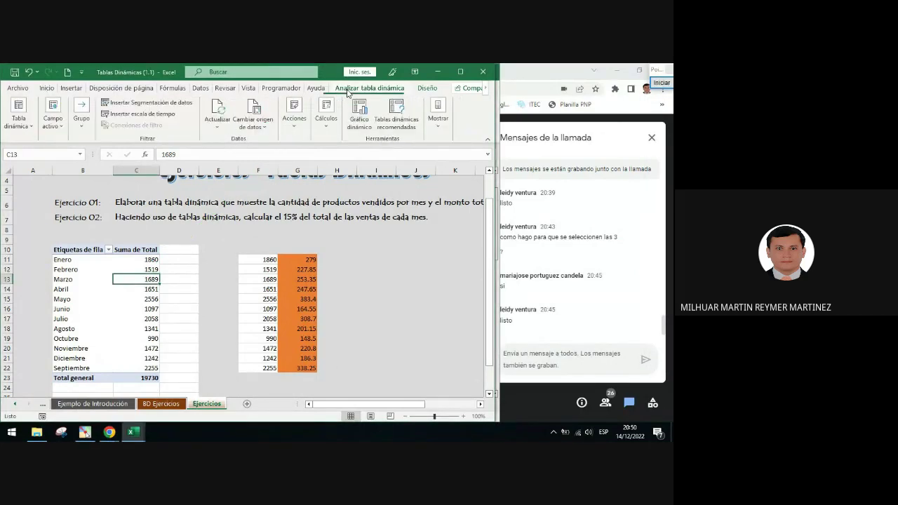
Frame the Cálculos command with a green rectangle as a screen annotation, and end the annotation mode.
left_click(662, 82)
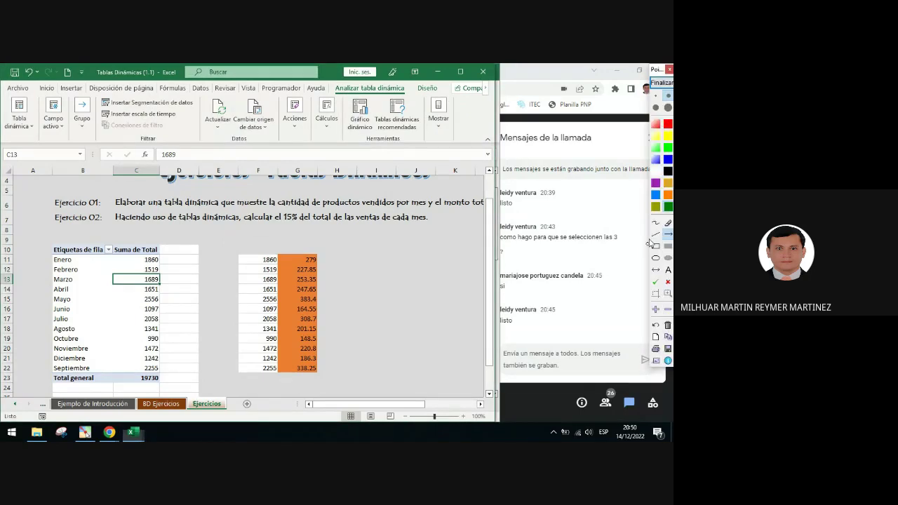
left_click(655, 246)
mouse_move(309, 94)
left_mouse_down()
mouse_move(350, 150)
mouse_move(345, 147)
left_mouse_up()
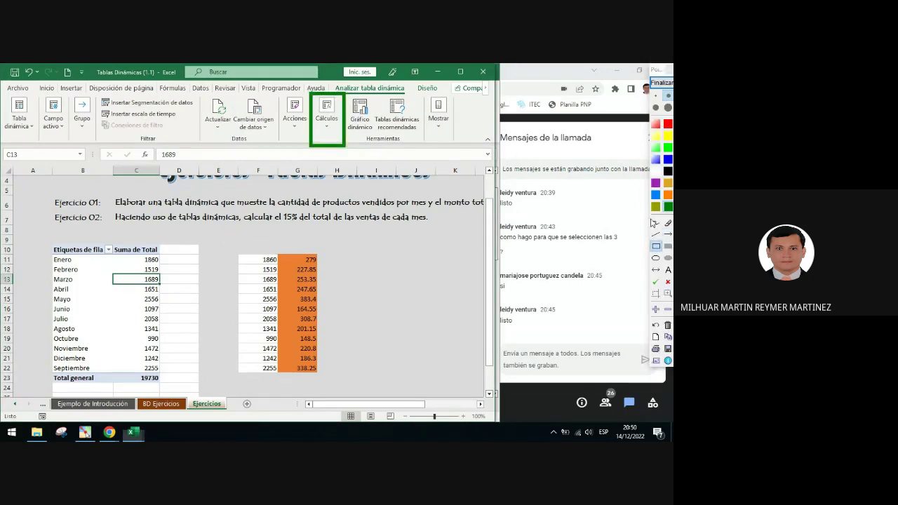
left_click(654, 85)
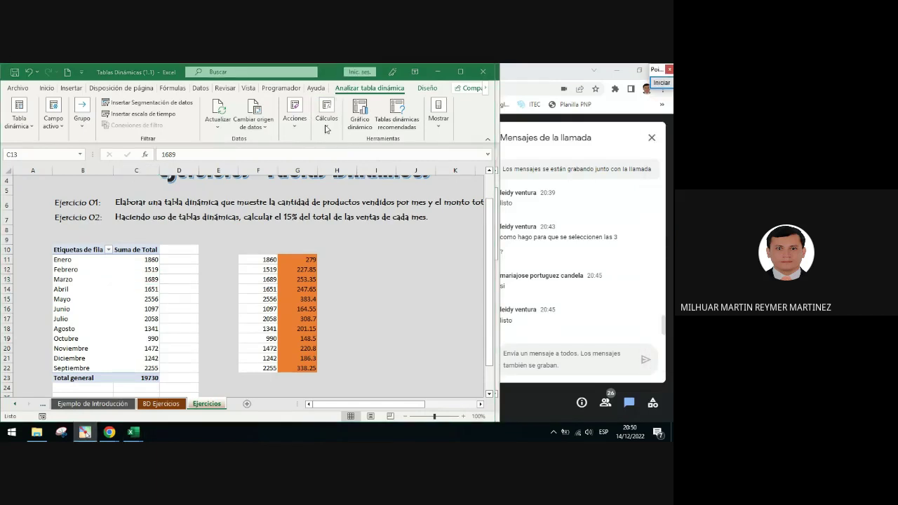
left_click(326, 126)
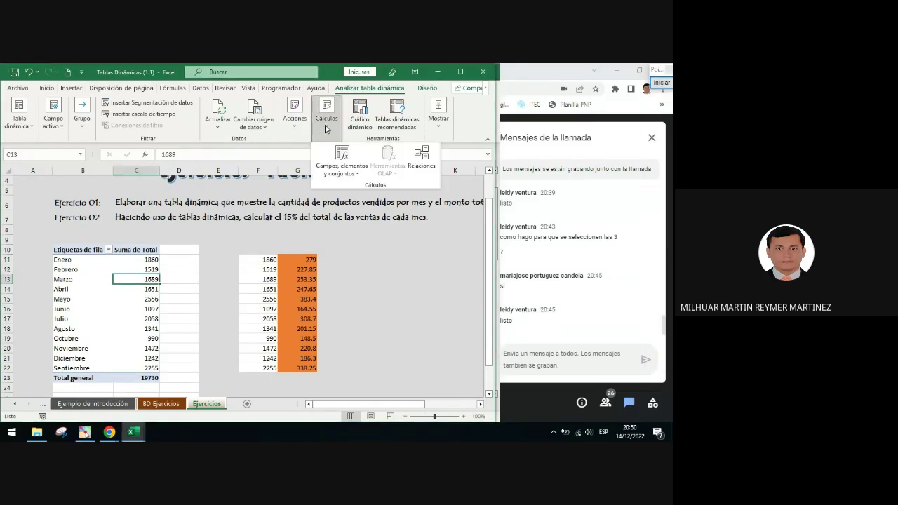
left_click(351, 176)
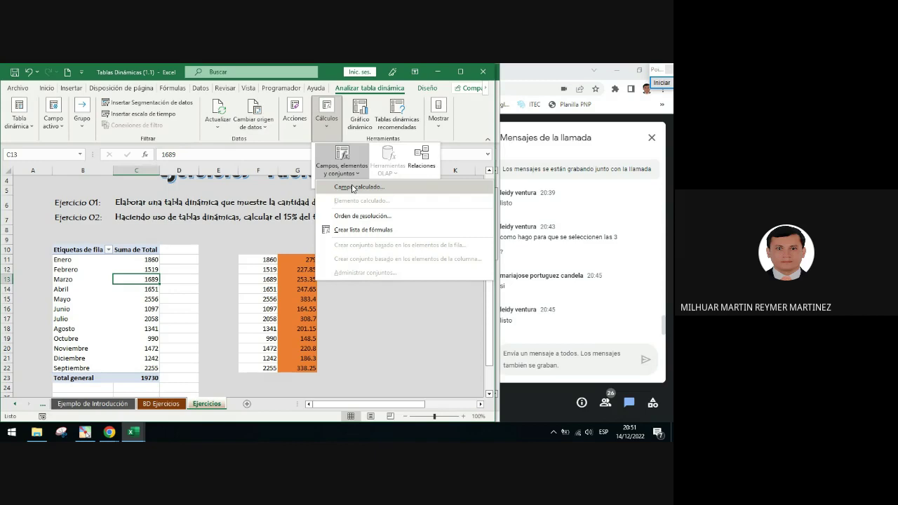
left_click(126, 281)
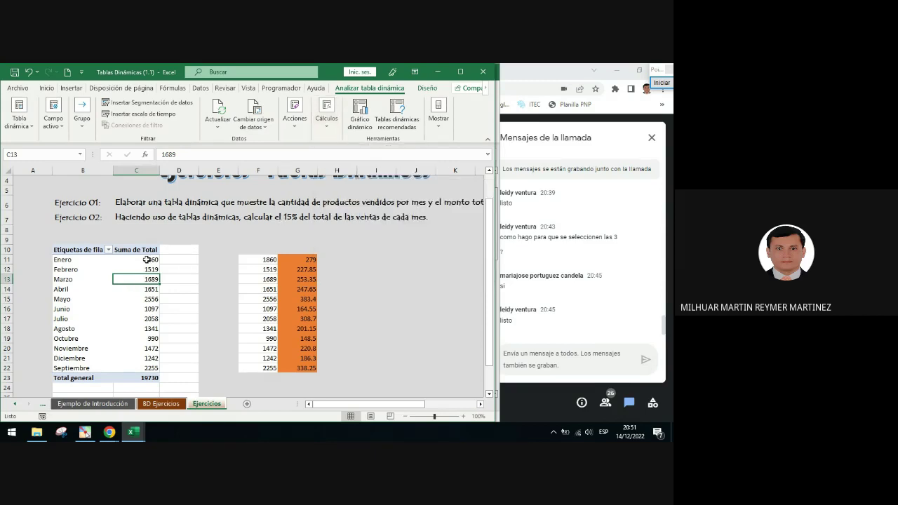
left_click(149, 258)
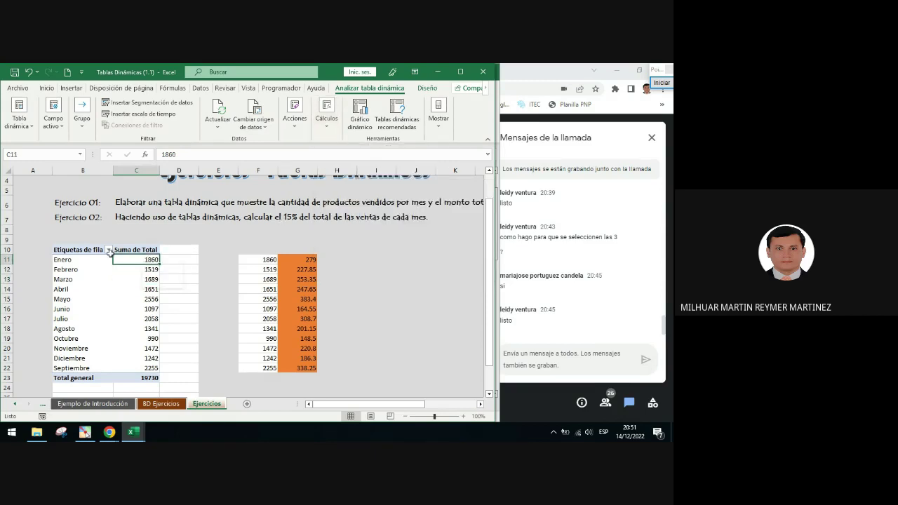
left_click(108, 290)
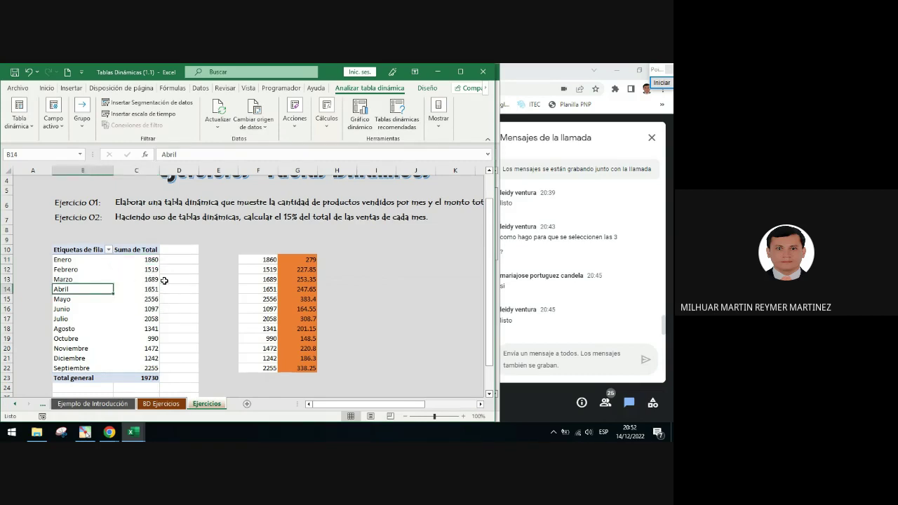
Select F11:G22, point a green arrow annotation at the orange 15% column, and end the annotation mode.
left_click_drag(253, 258, 310, 368)
key("ctrl+alt+p")
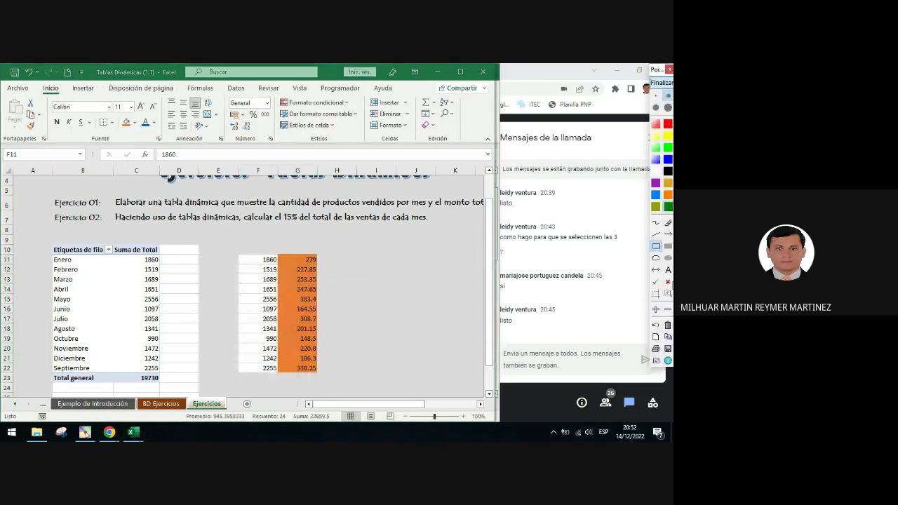
mouse_move(379, 242)
left_mouse_down()
mouse_move(330, 277)
mouse_move(320, 268)
left_mouse_up()
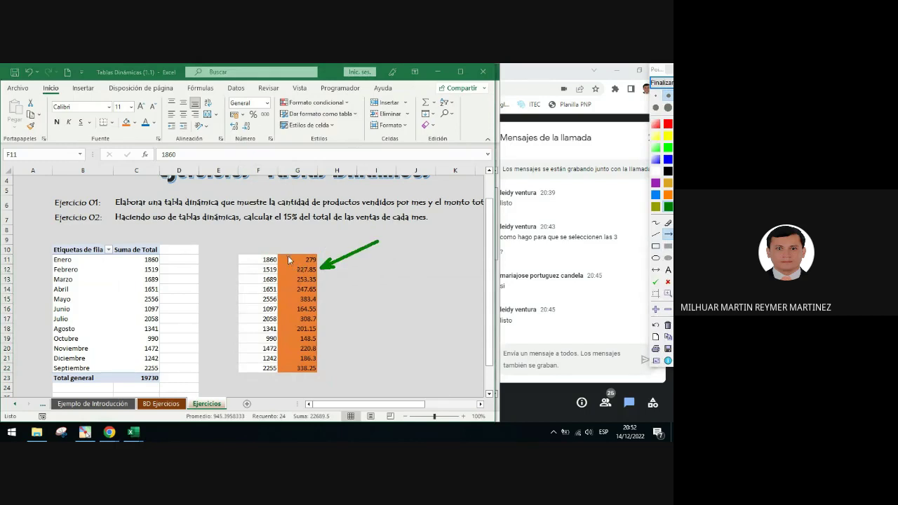
left_click(662, 82)
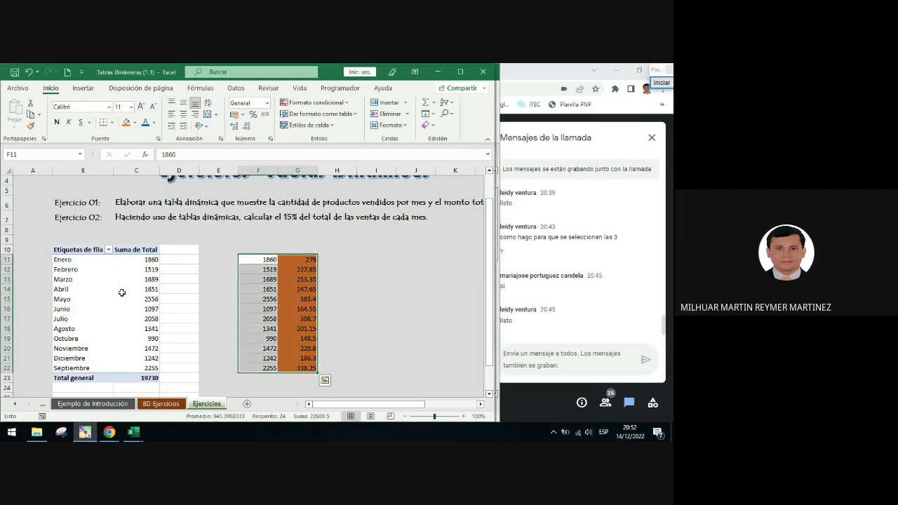
left_click(121, 260)
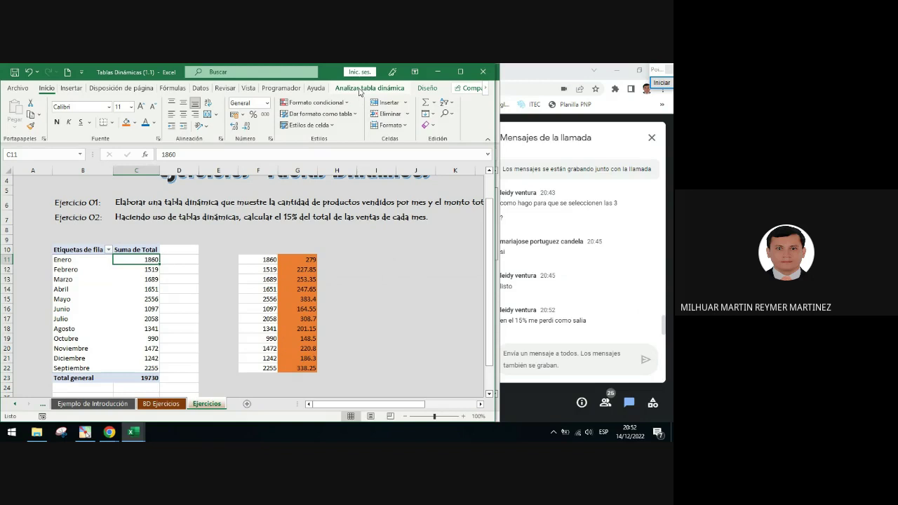
left_click(359, 90)
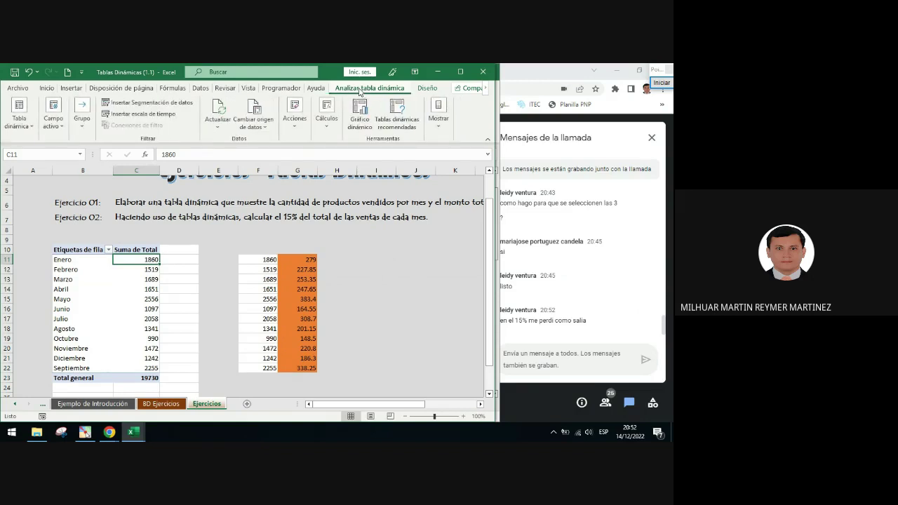
left_click(328, 125)
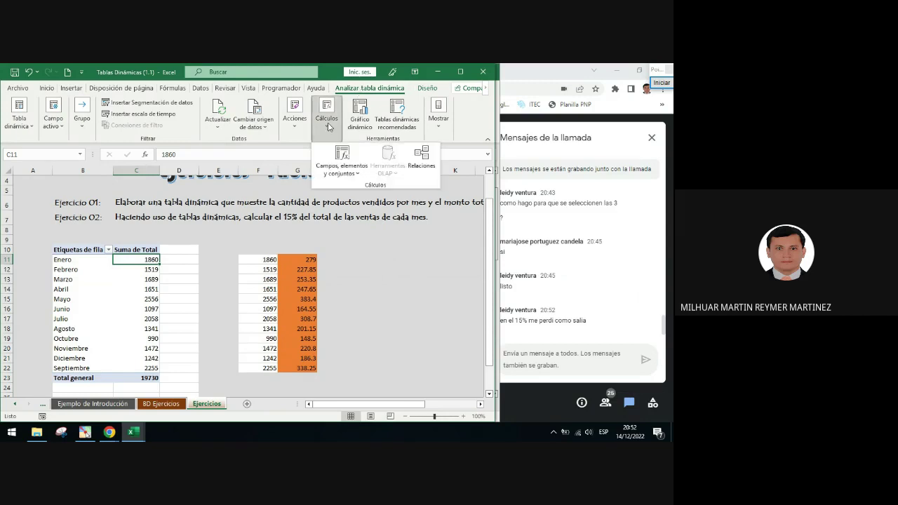
left_click(349, 173)
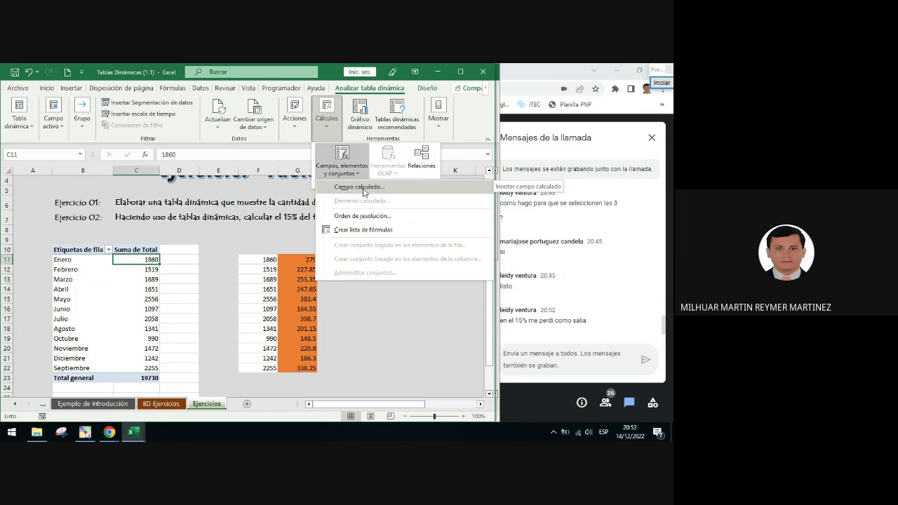
left_click(363, 188)
left_click_drag(329, 184, 264, 174)
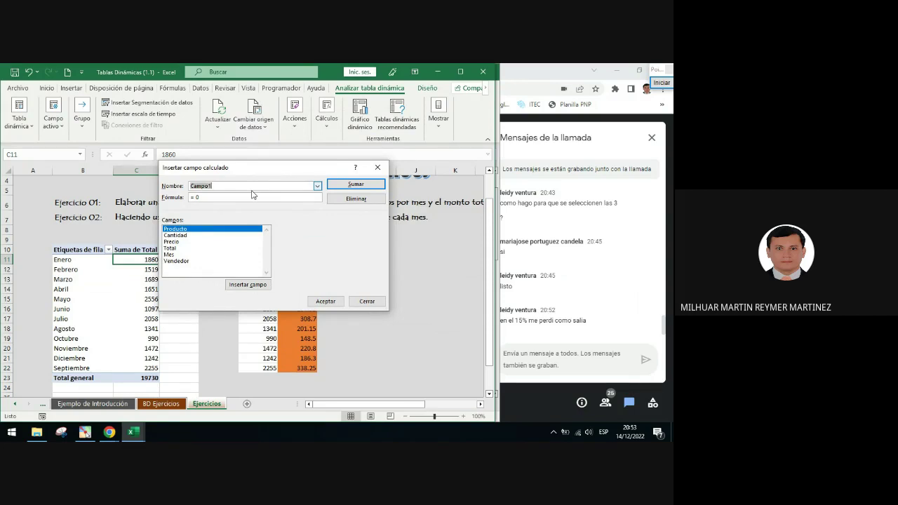
left_click(377, 168)
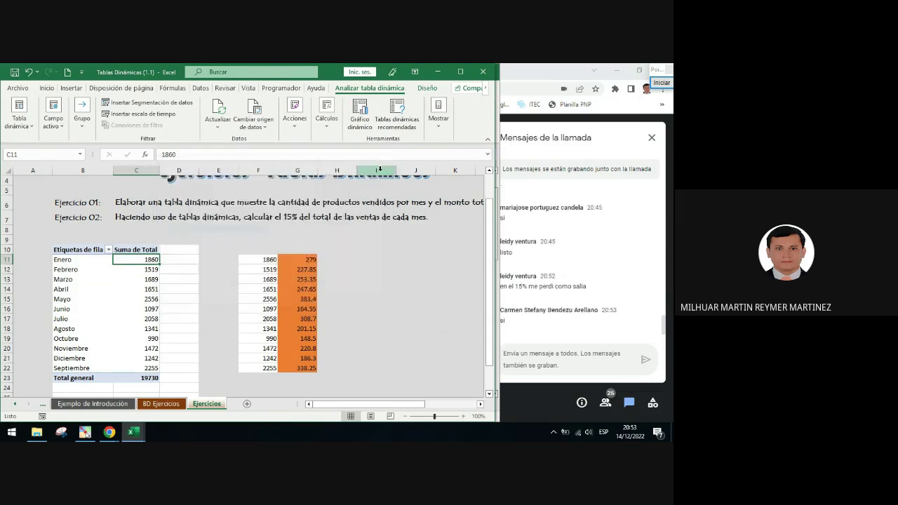
Show the pivot table's field list to review the fields in use, and close it again.
left_click(121, 288)
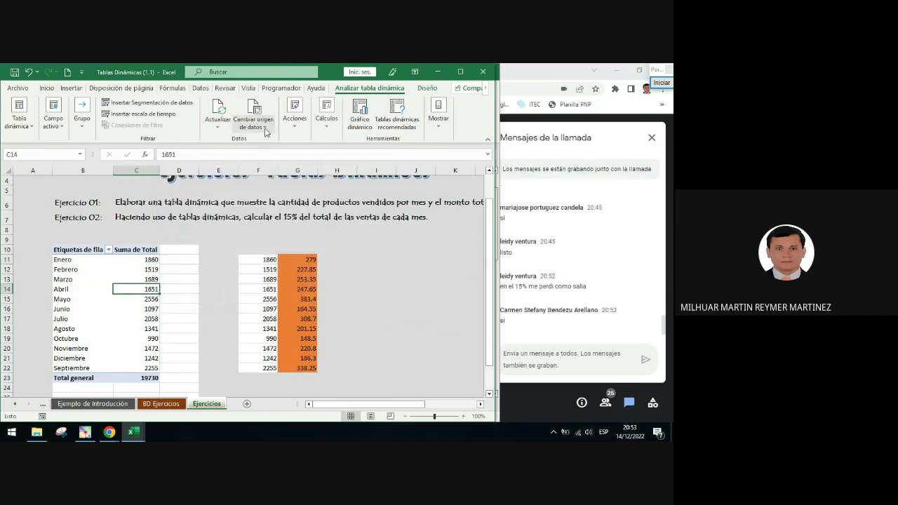
right_click(155, 309)
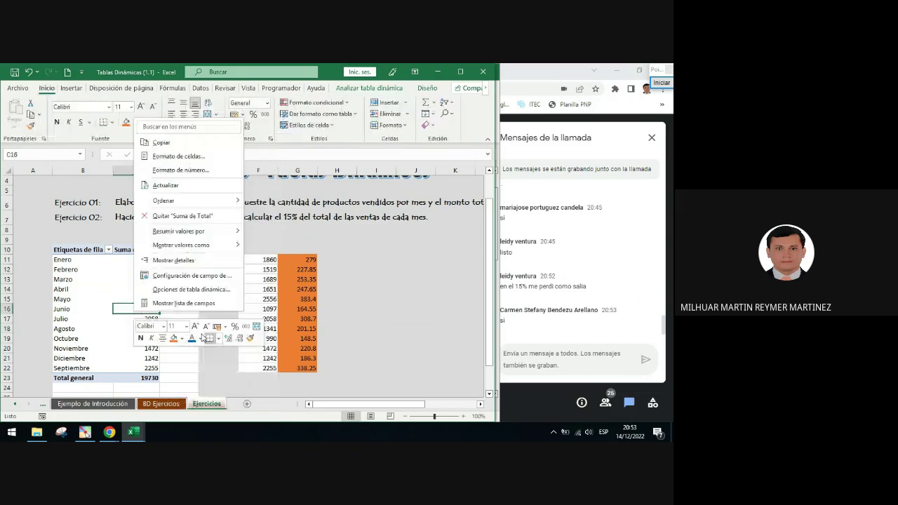
left_click(184, 303)
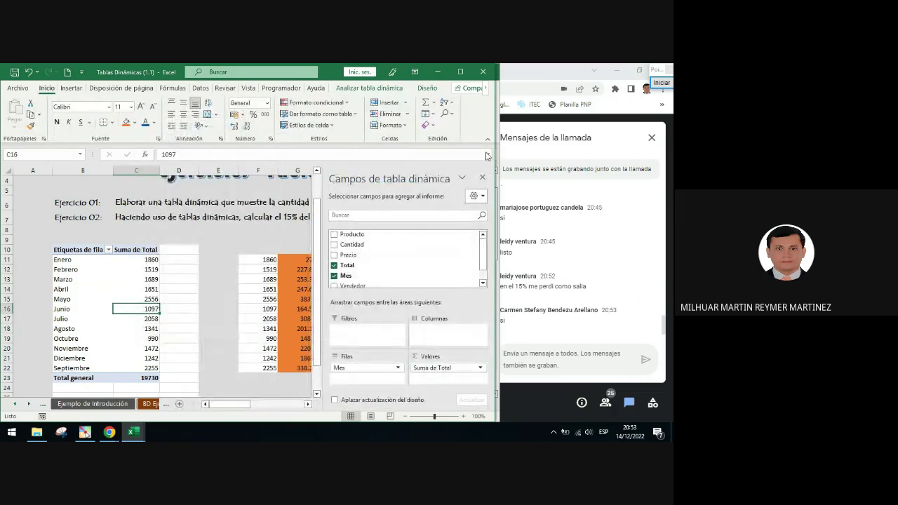
left_click(484, 180)
Start a calculated field for the pivot table, name it 15% Total, and begin its formula with =15%*.
key("Up")
key("Up")
key("Up")
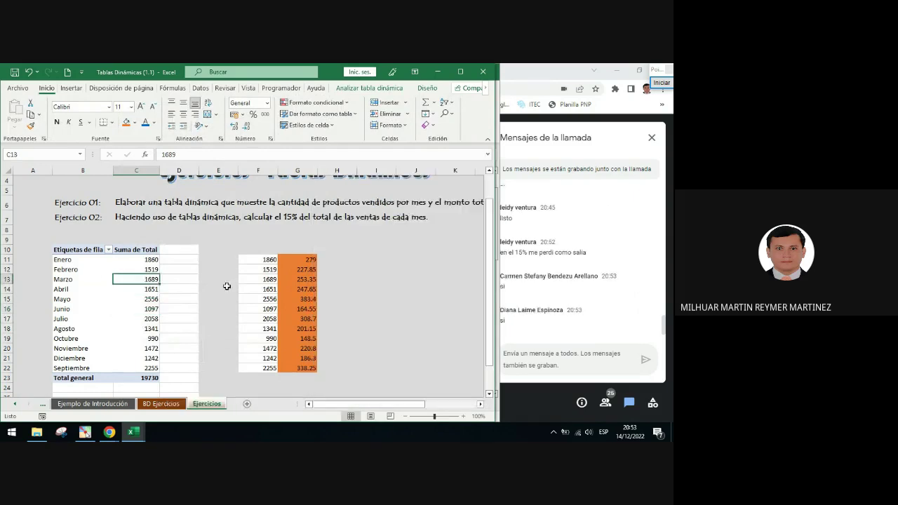
left_click(369, 88)
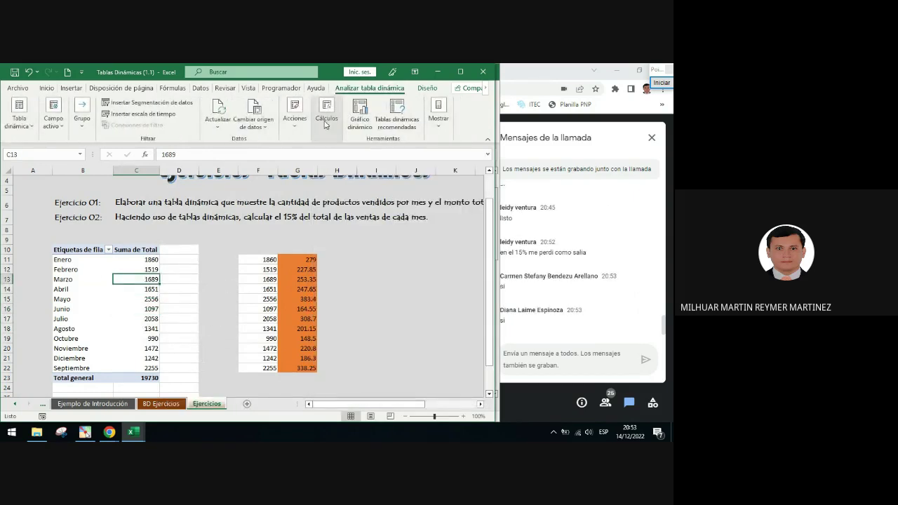
left_click(326, 112)
left_click(342, 176)
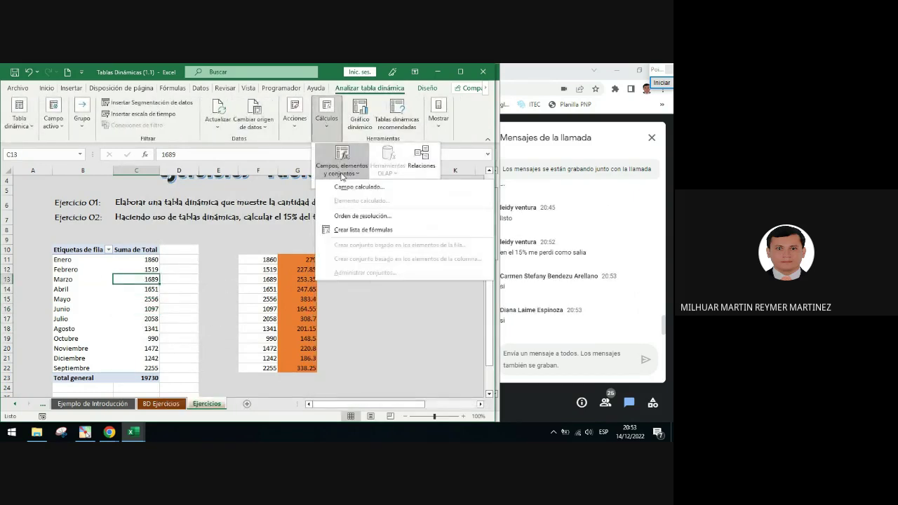
left_click(359, 187)
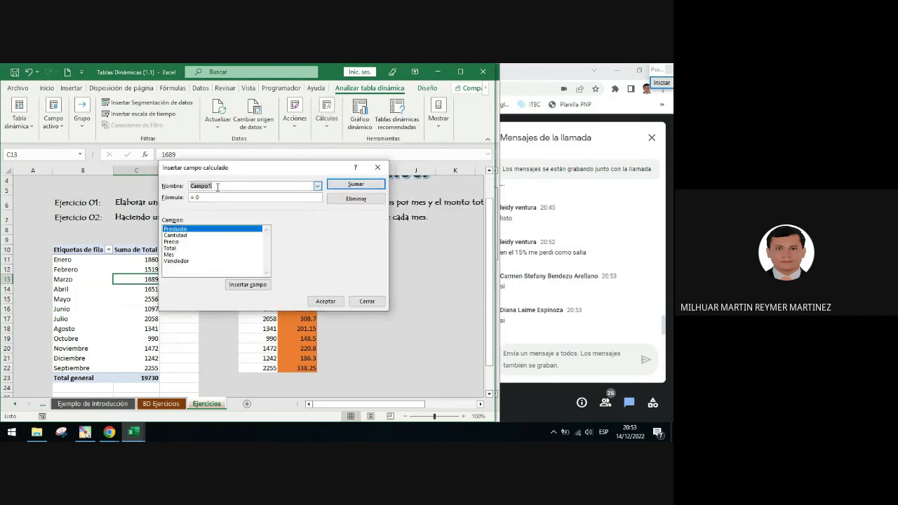
type("15% Total")
left_click(208, 195)
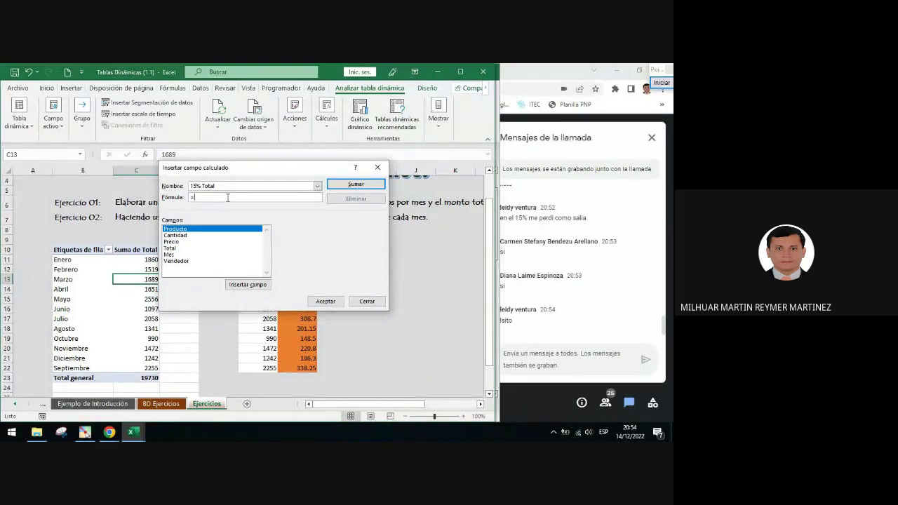
type("15%*")
Circle the Total field with a green ellipse annotation, end the annotation mode, and insert Total to complete the formula =15%*Total.
left_click(665, 84)
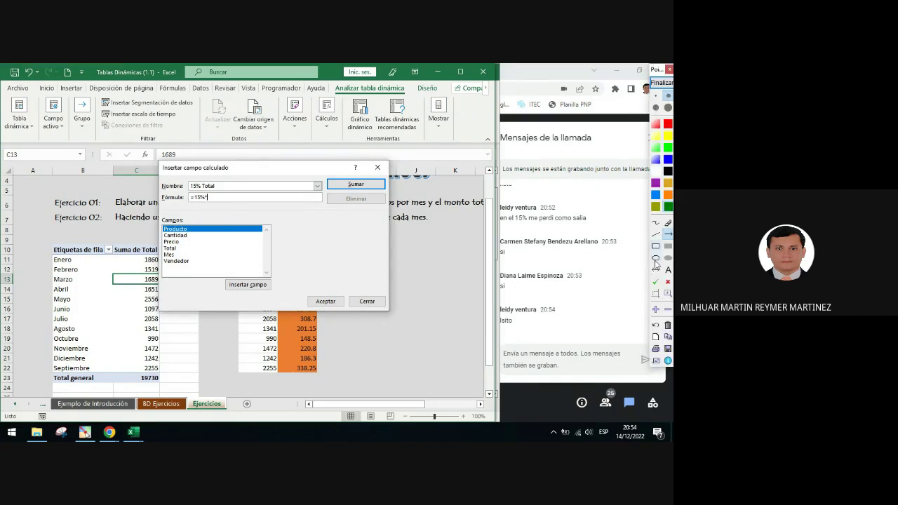
left_click_drag(161, 243, 190, 254)
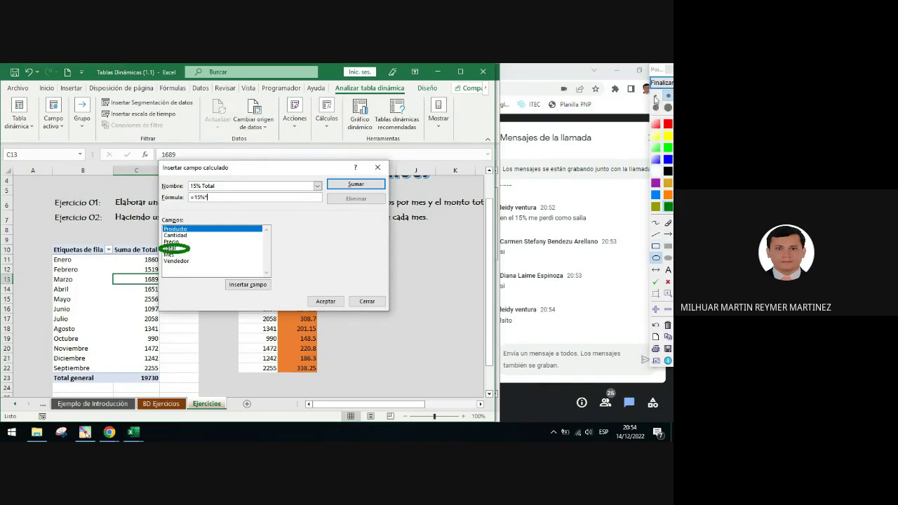
left_click(660, 82)
double_click(169, 247)
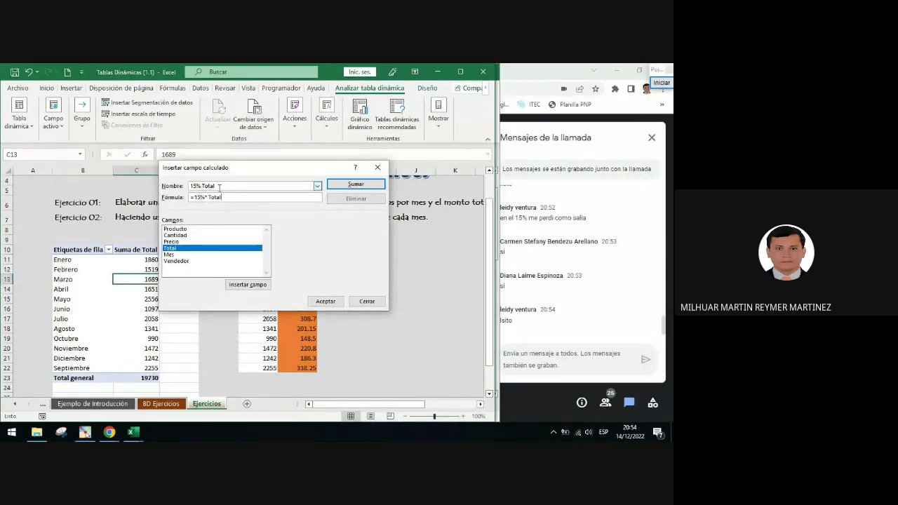
left_click_drag(241, 171, 290, 121)
Point a green arrow annotation from the formula to the orange 15% column, end the annotation mode, and accept the calculated field.
left_click(661, 82)
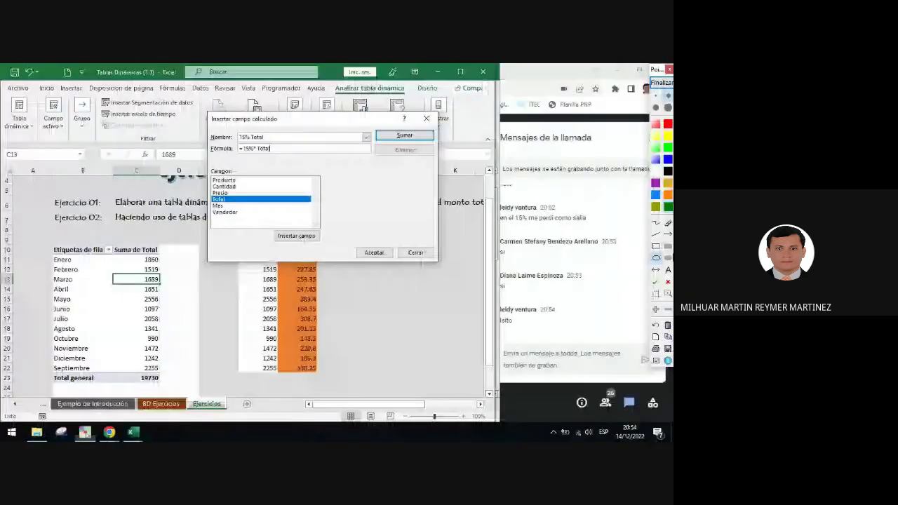
left_click(668, 233)
left_click_drag(258, 157, 304, 263)
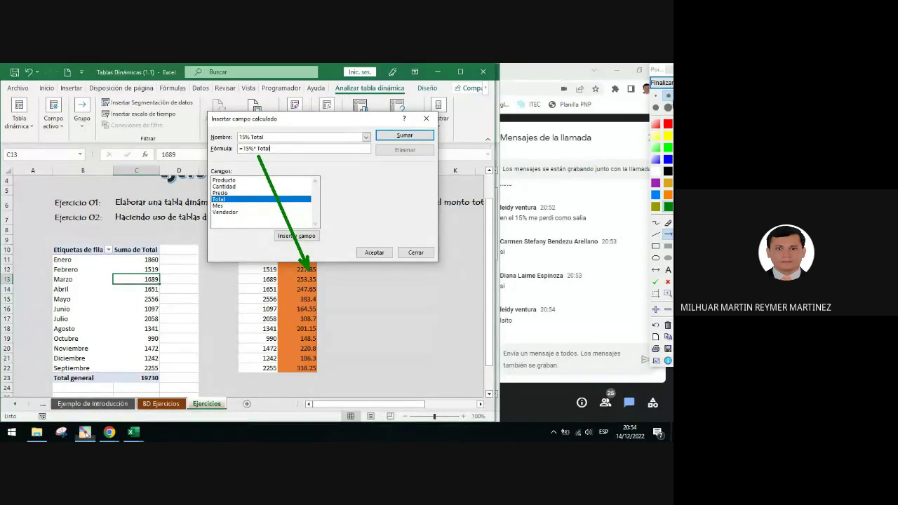
left_click(661, 82)
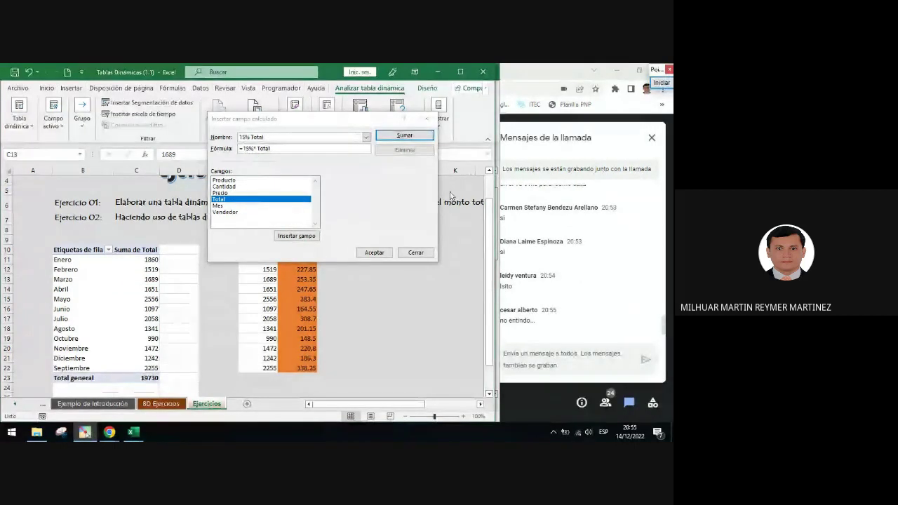
left_click(378, 254)
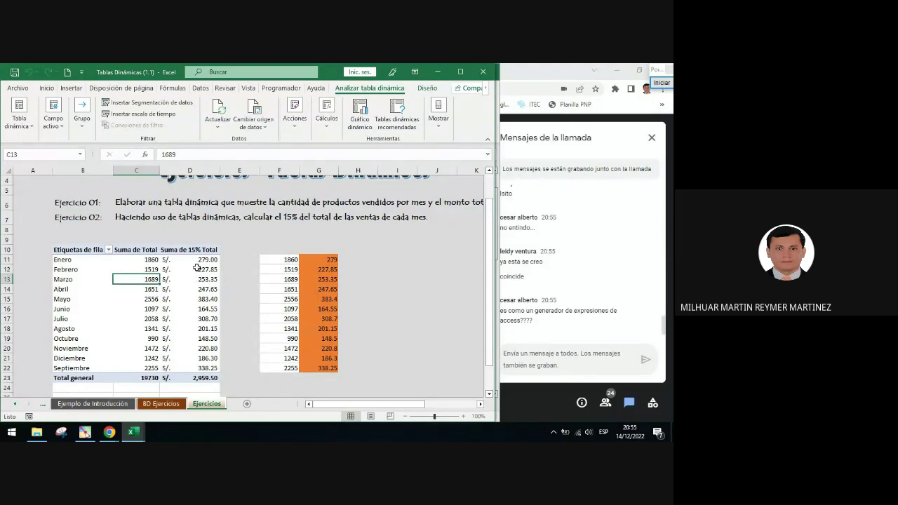
Frame the orange 15% values in G11:G22 with a green rectangle as a screen annotation.
left_click(660, 83)
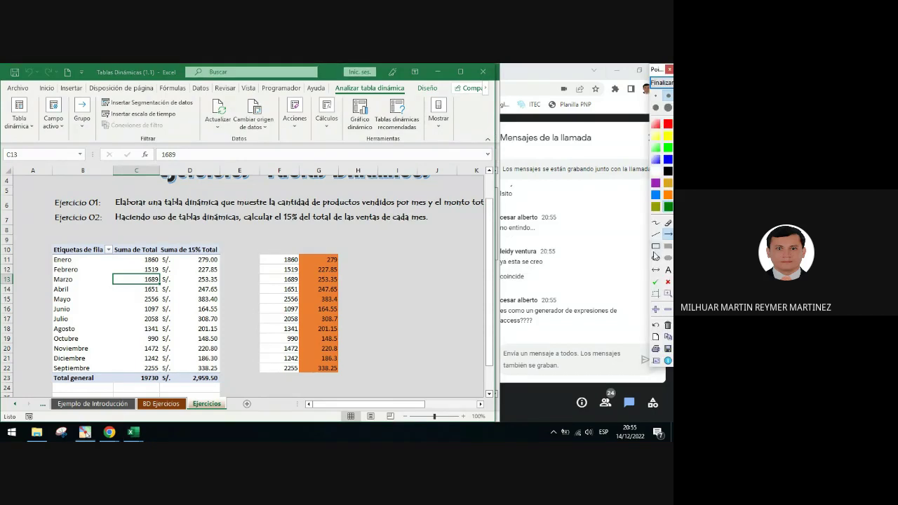
left_click(655, 246)
left_click_drag(301, 254, 342, 374)
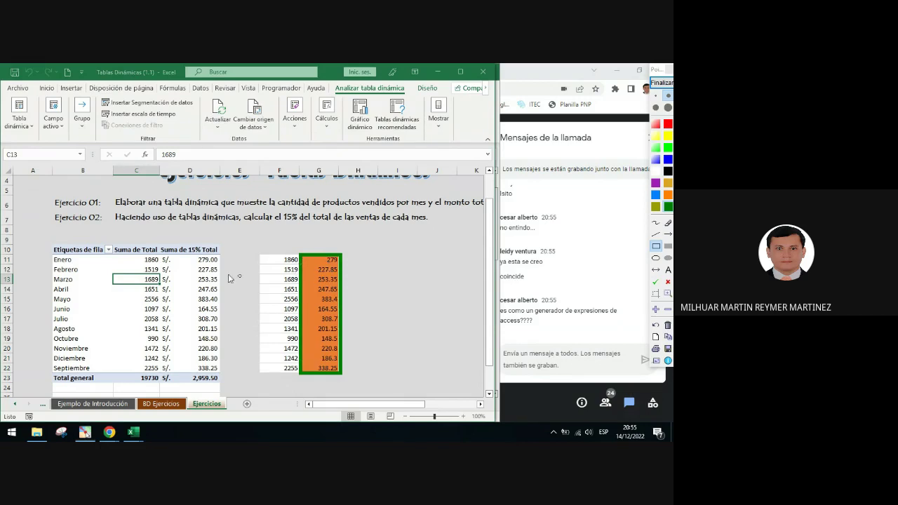
Outline the pivot table's 15% Total values with a green annotation rectangle and end the annotation session.
mouse_move(159, 254)
left_mouse_down()
mouse_move(227, 352)
mouse_move(220, 374)
left_mouse_up()
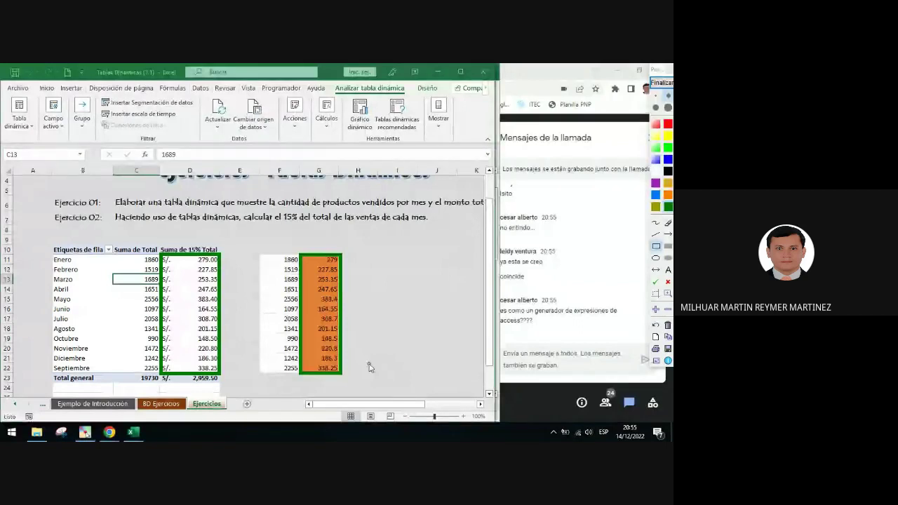
left_click(661, 83)
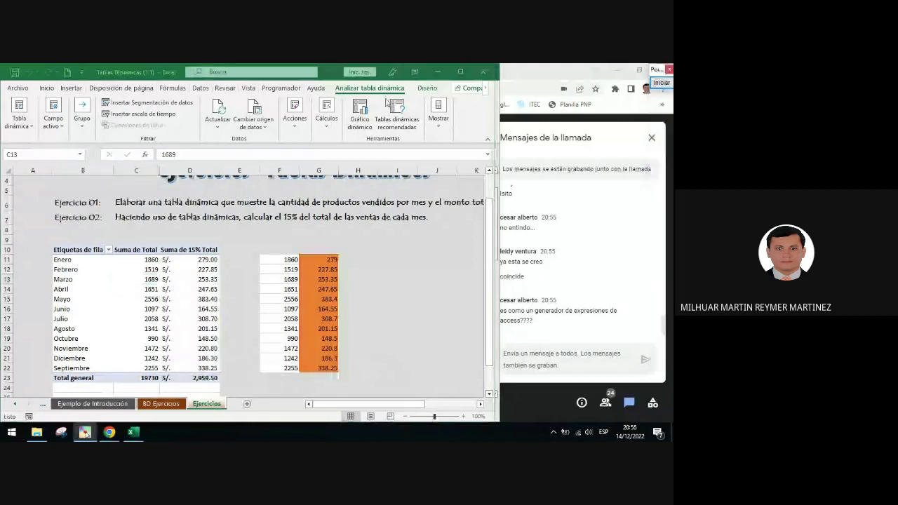
Begin a calculated field for the pivot table and name it 15% Total.
left_click(334, 126)
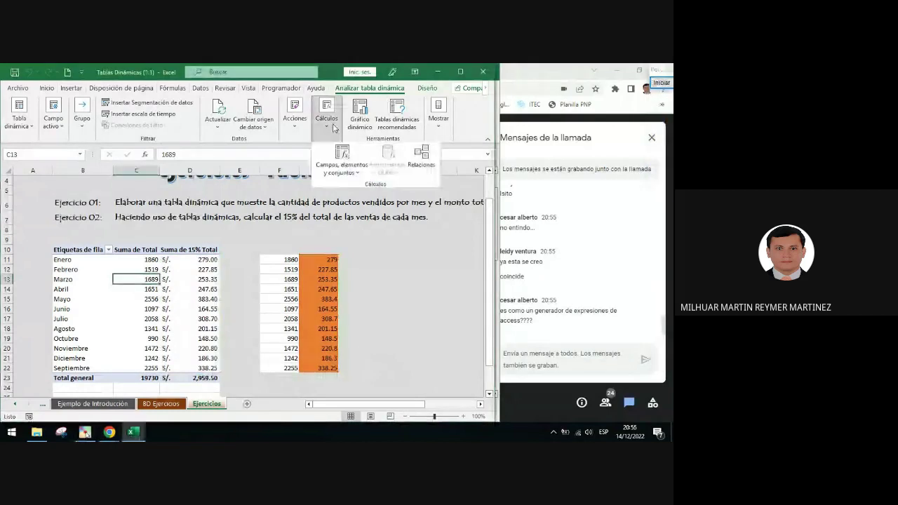
left_click(348, 171)
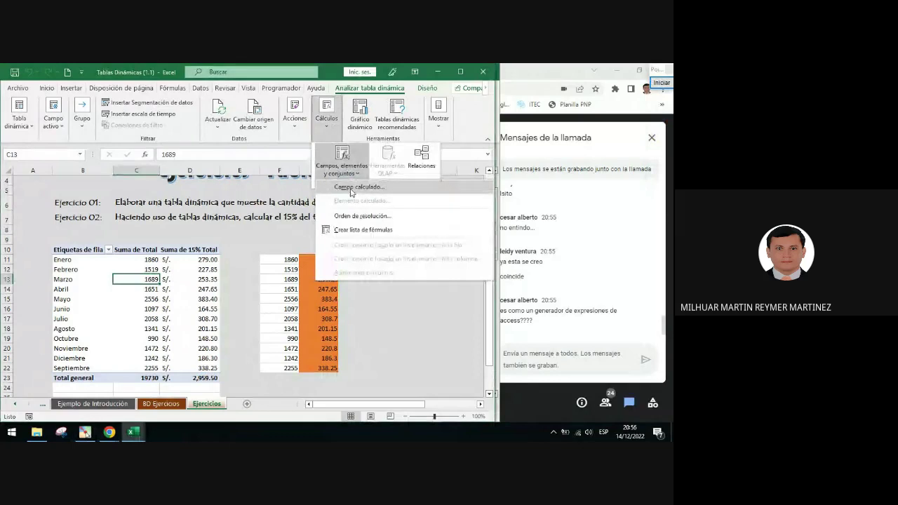
left_click(351, 188)
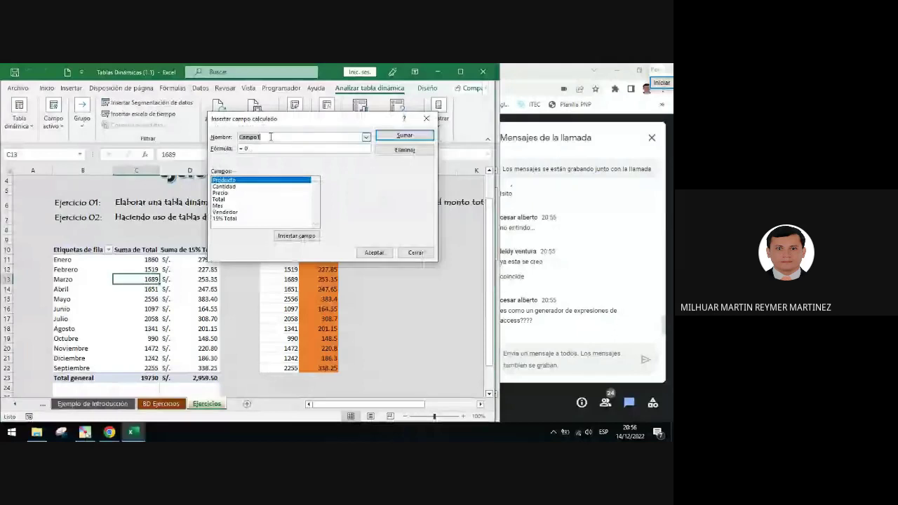
type("15%b Total")
key("Left")
key("Left")
key("Left")
key("Left")
key("Left")
key("Left")
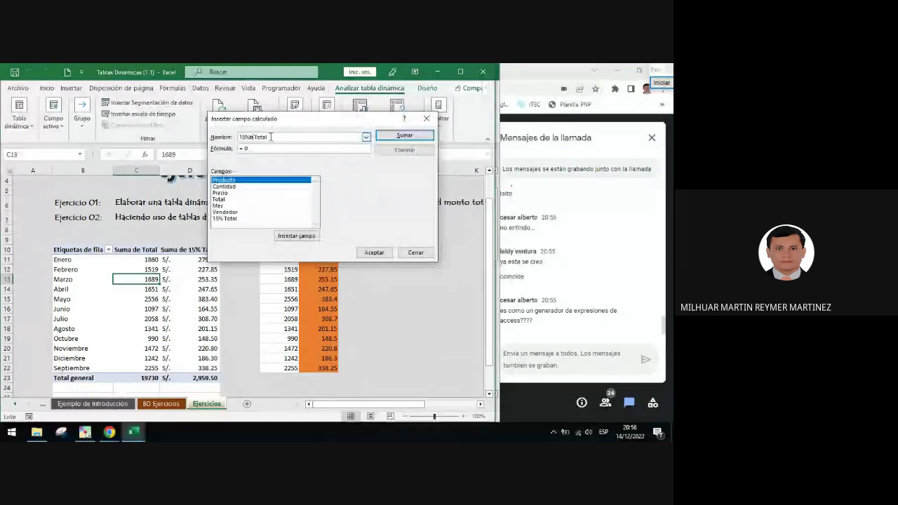
key("BackSpace")
Define the calculated field's formula as =15%*Total and accept it.
type("=15%*")
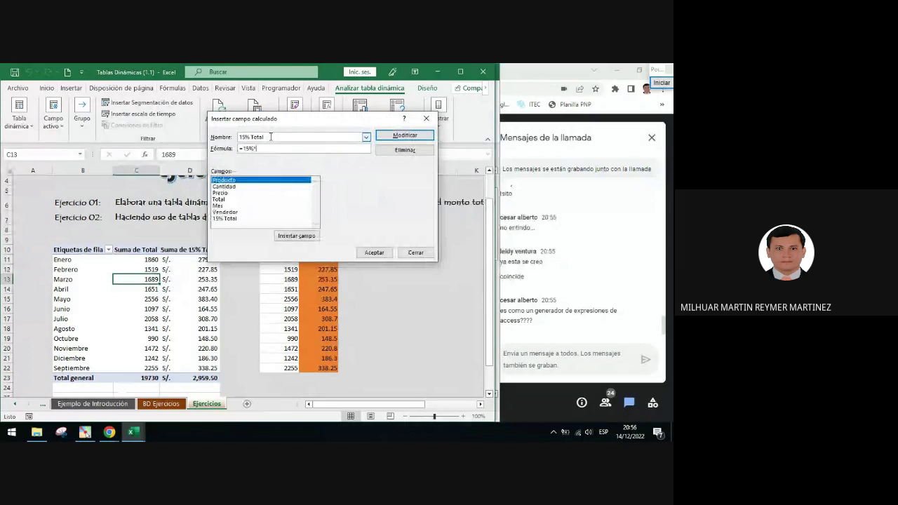
double_click(233, 201)
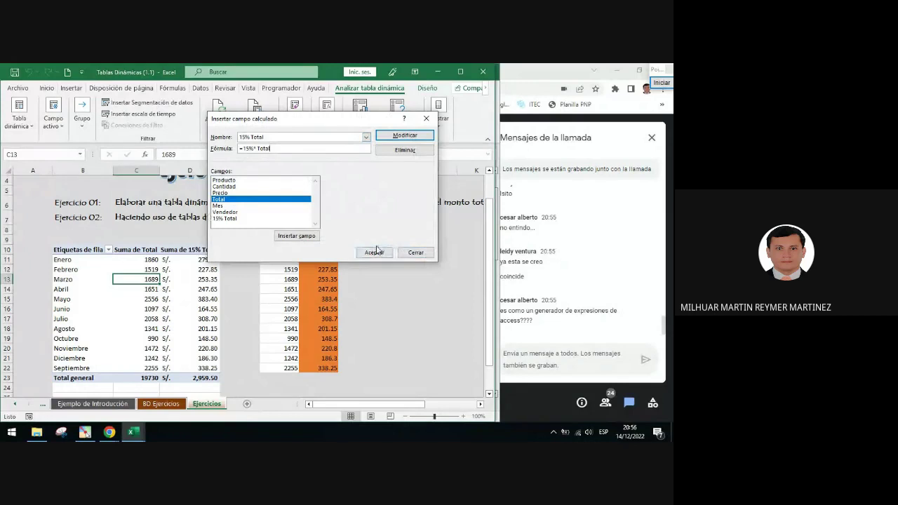
left_click(379, 251)
left_click(200, 279)
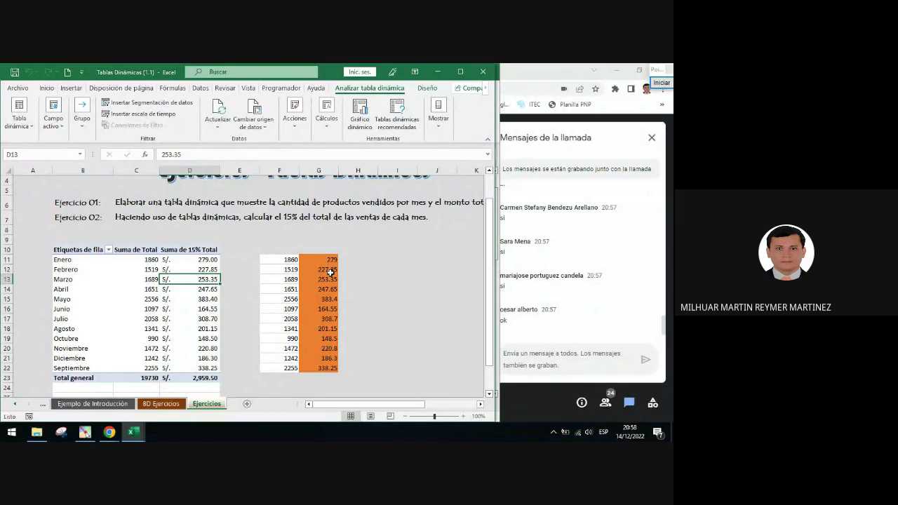
Clear the comparison values and their fill formatting from F11:G22 beside the pivot table.
left_click(294, 262)
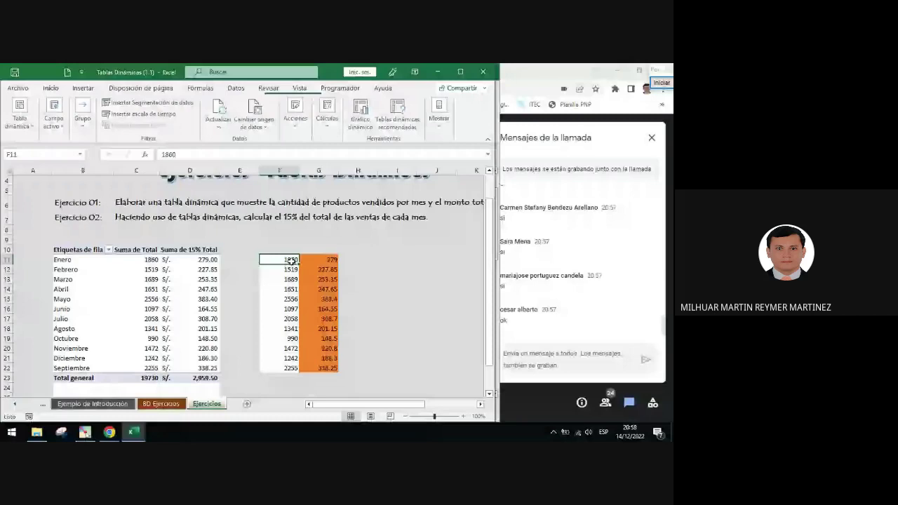
left_click_drag(292, 261, 323, 368)
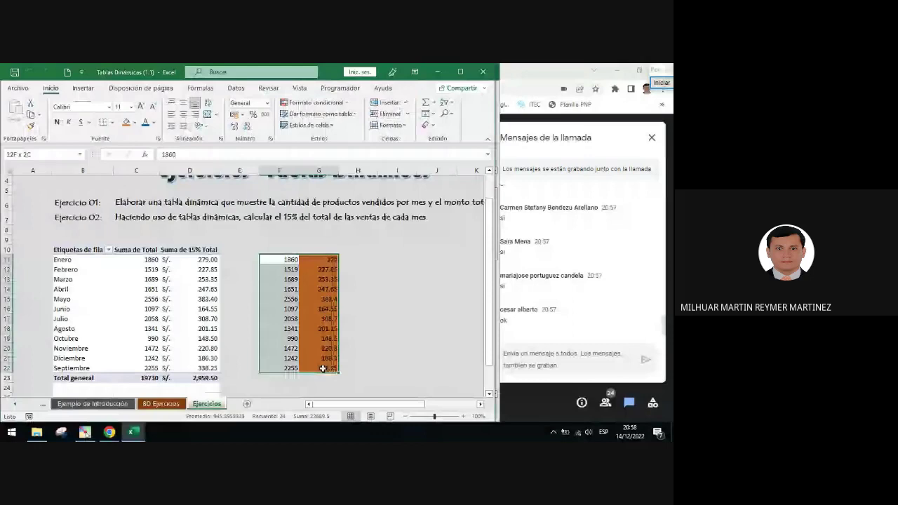
key("Delete")
left_click(397, 288)
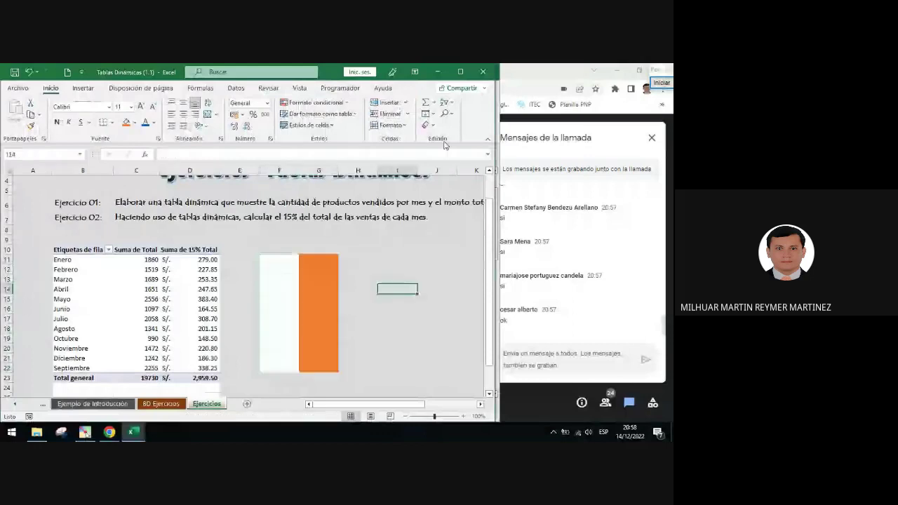
left_click(208, 299)
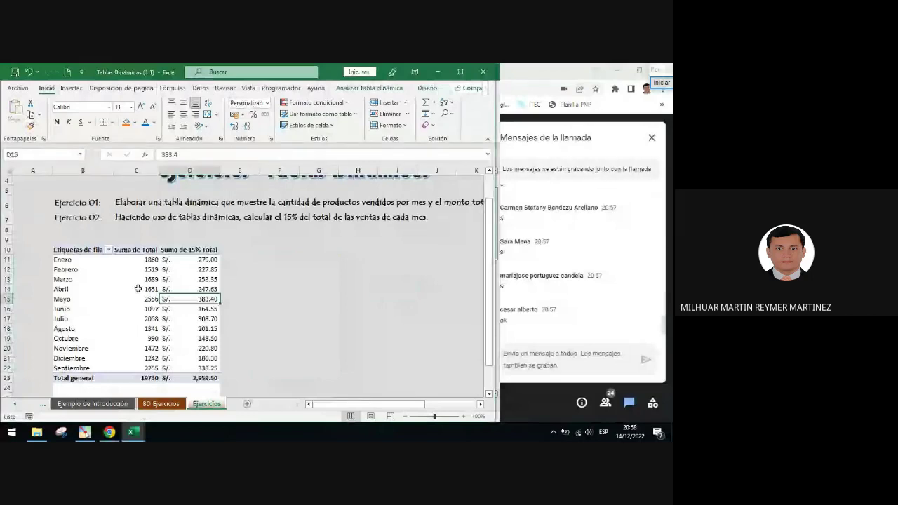
Show the pivot table's field list and remove Suma de Total from the values area.
right_click(139, 280)
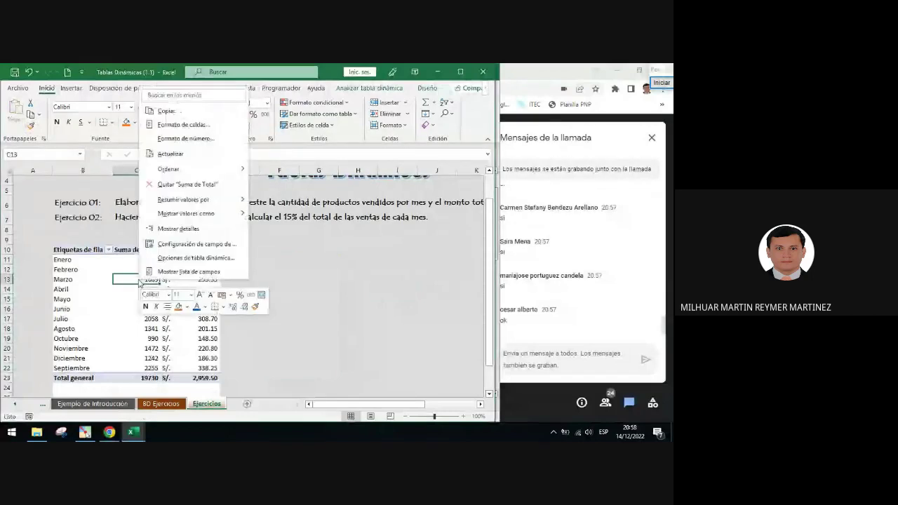
key("Escape")
right_click(176, 284)
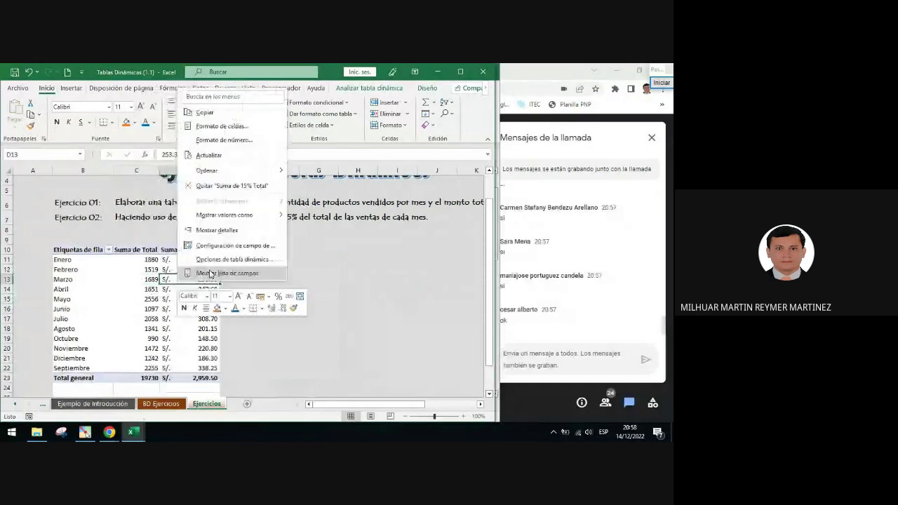
left_click(210, 274)
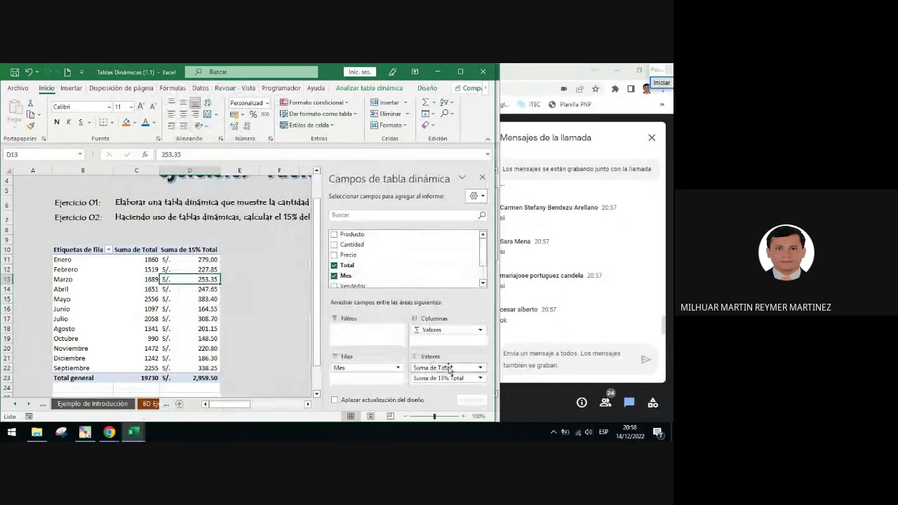
left_click_drag(449, 367, 408, 261)
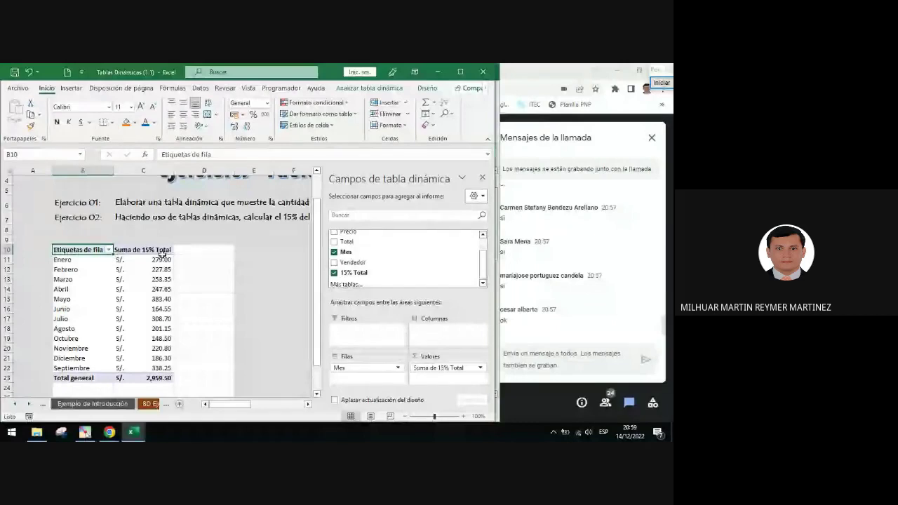
Rename the pivot table's value header in C10 as "15% del Total".
left_click(154, 250)
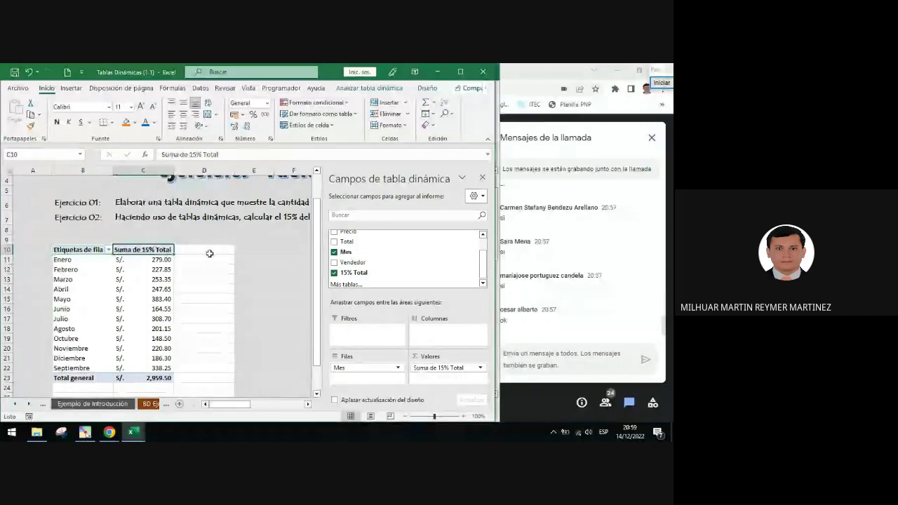
type("155")
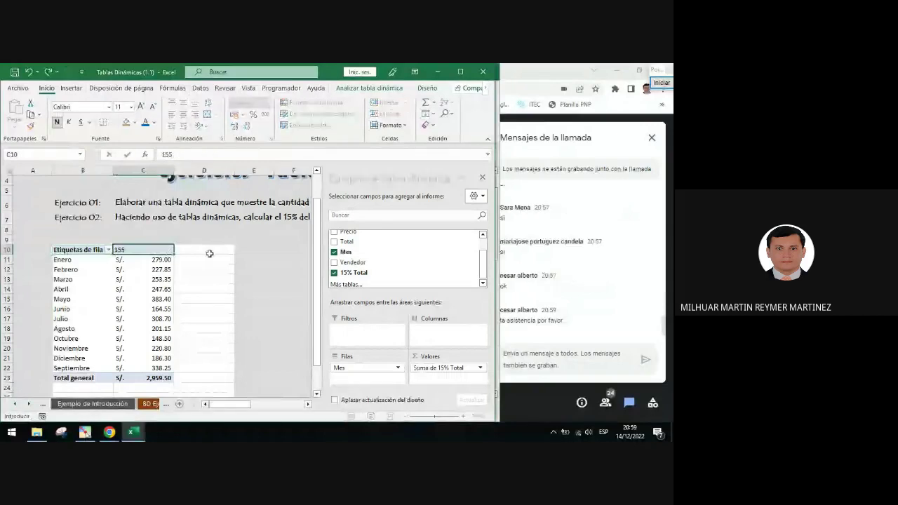
key("BackSpace")
type("% del Tota")
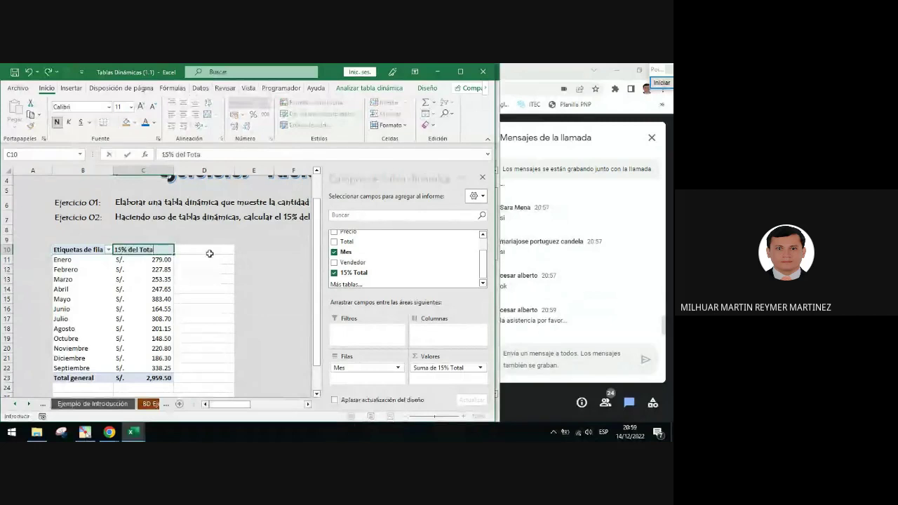
type("l")
key("Return")
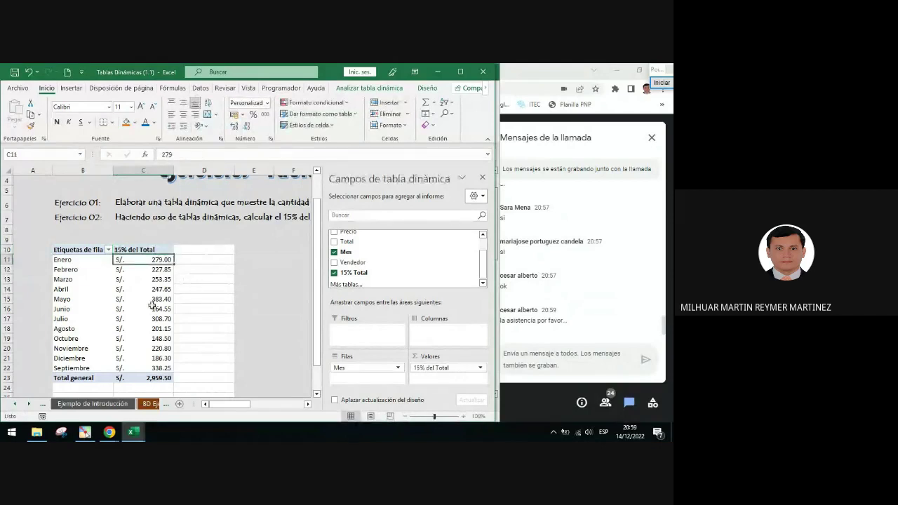
Rename the pivot table's row label header in B10 as "Mes".
left_click(84, 251)
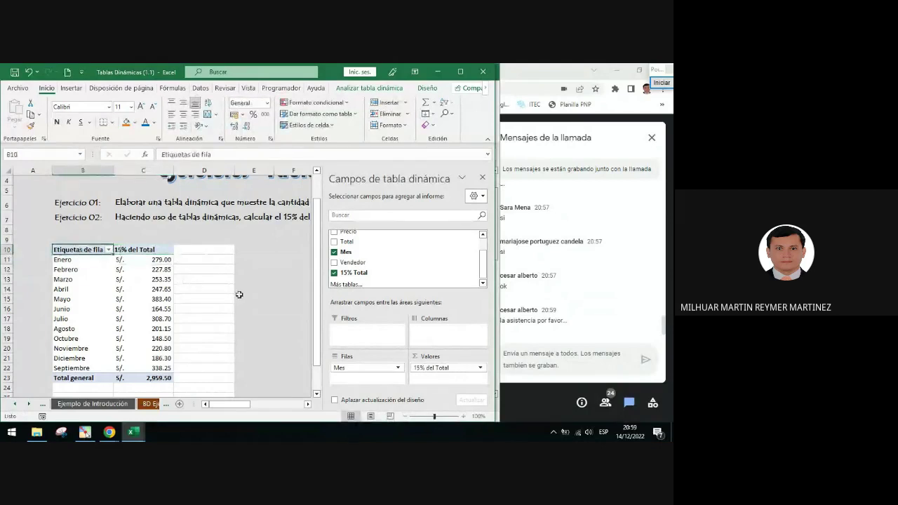
type("Mes")
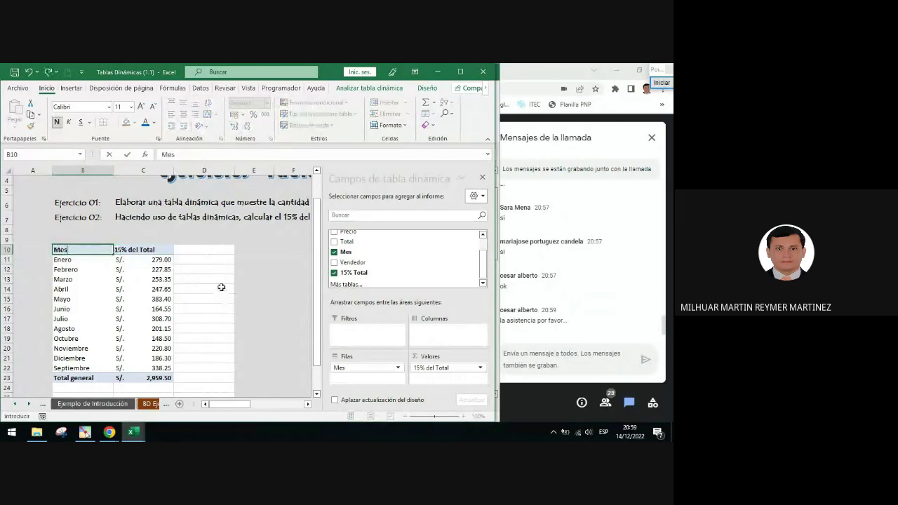
left_click(242, 278)
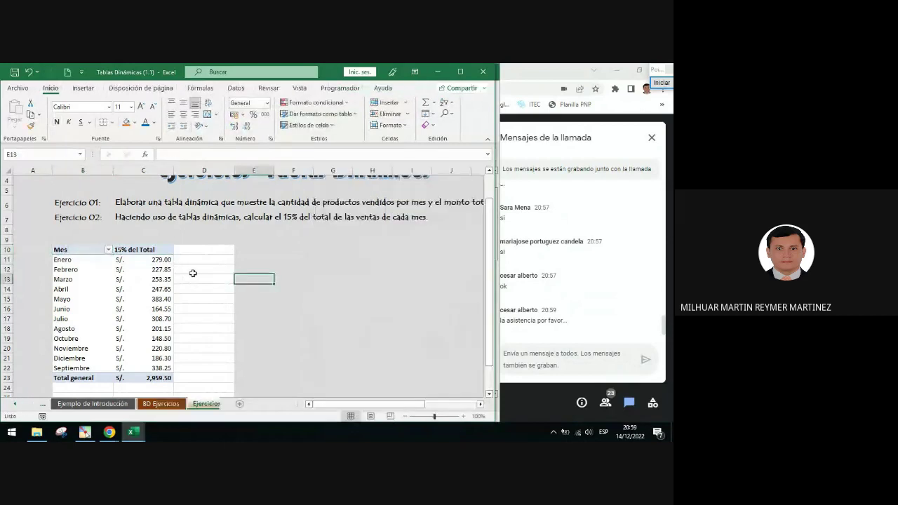
Apply the orange pivot table style from the first row of the Oscuro group and close the field list.
left_click(193, 273)
scroll(286, 283, "down", 1)
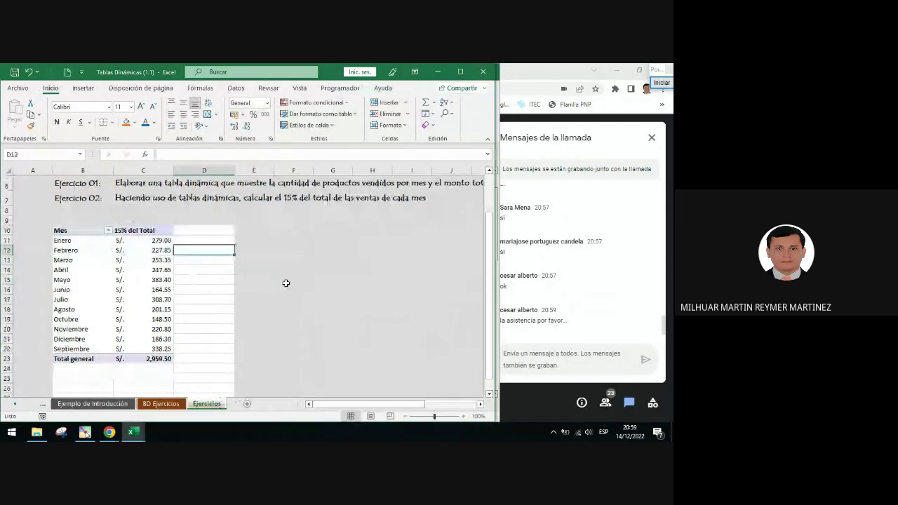
scroll(286, 282, "down", 1)
left_click(143, 234)
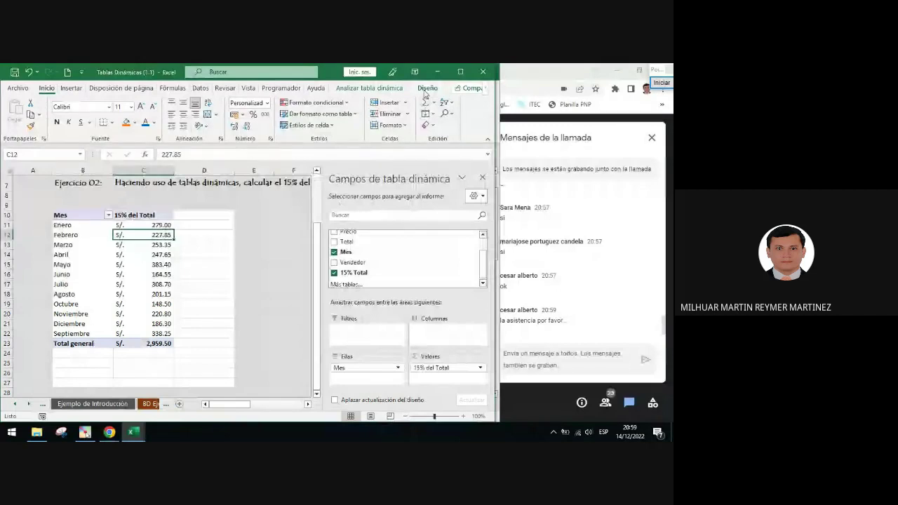
left_click(427, 88)
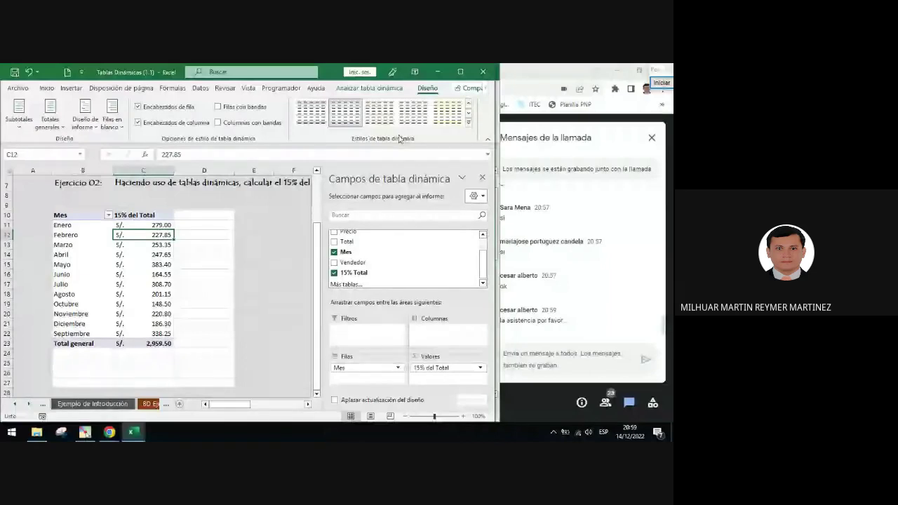
left_click(468, 122)
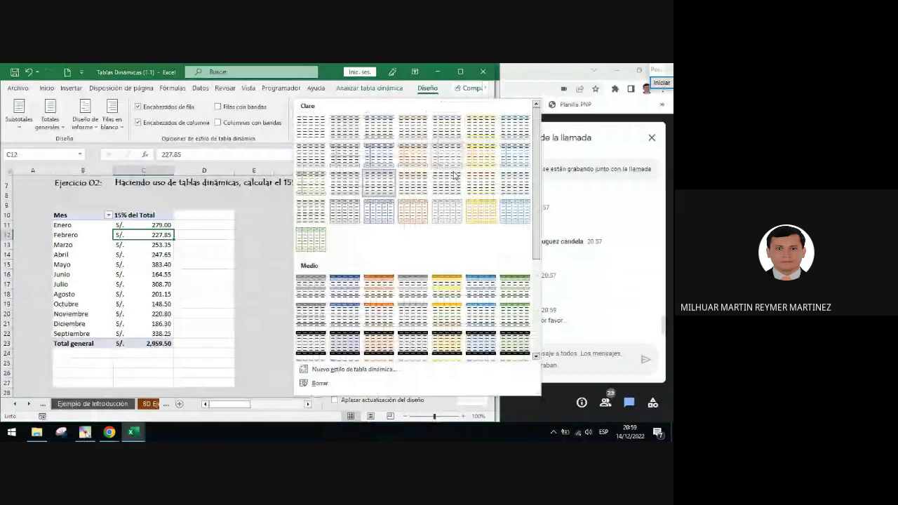
scroll(455, 175, "down", 5)
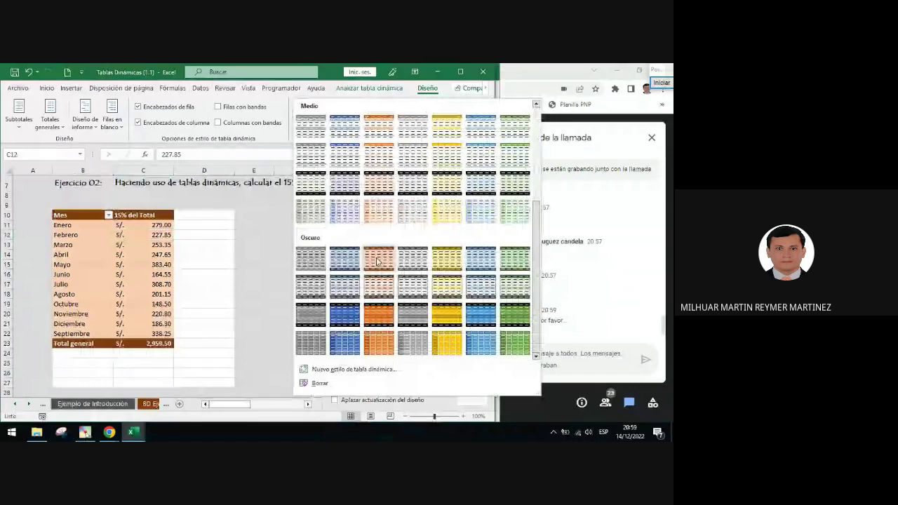
left_click(376, 261)
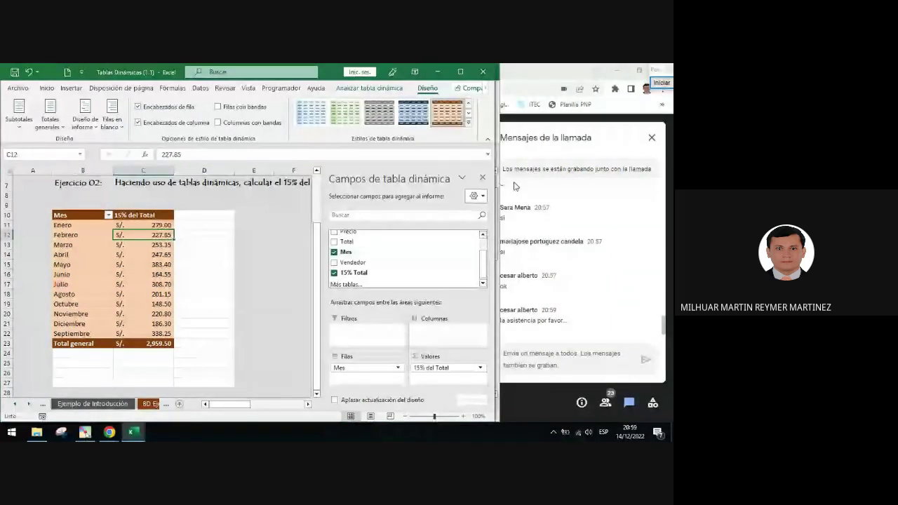
left_click(469, 178)
left_click(449, 203)
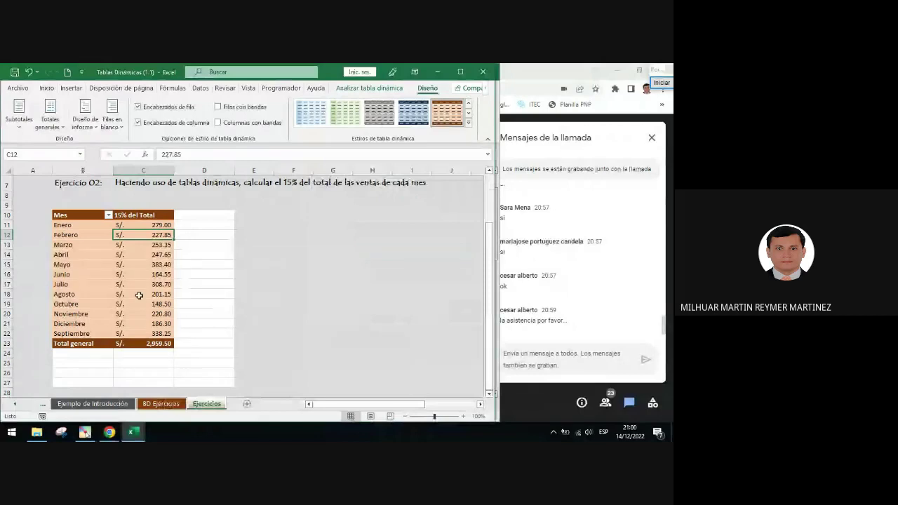
Format the 15% del Total values as Contabilidad with two decimals and the S/ currency symbol.
right_click(146, 263)
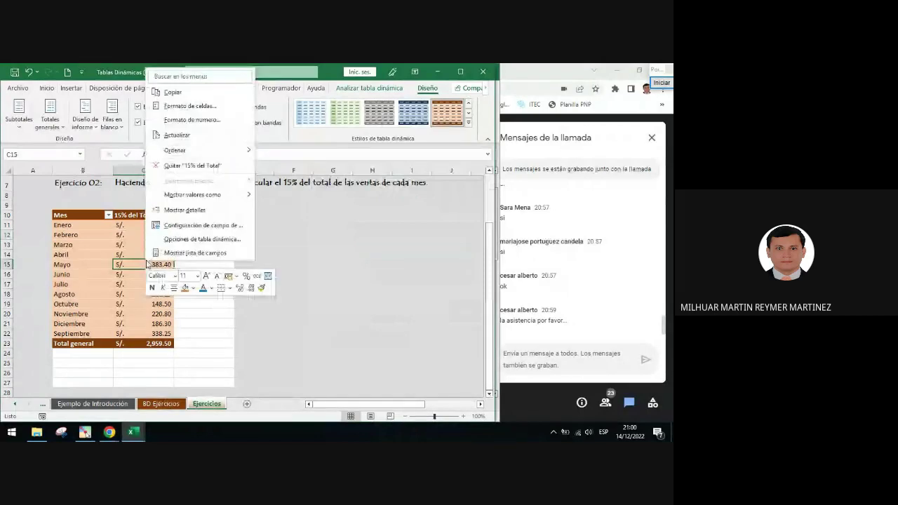
left_click(198, 121)
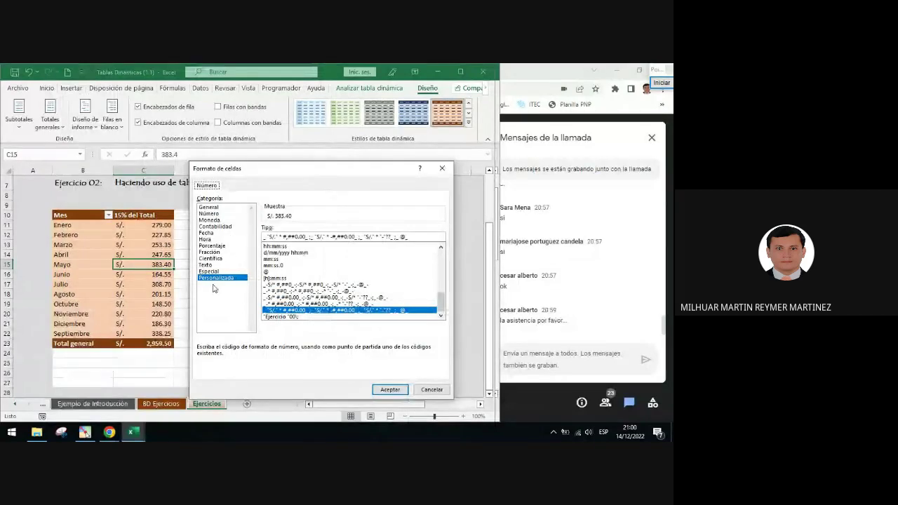
left_click(216, 227)
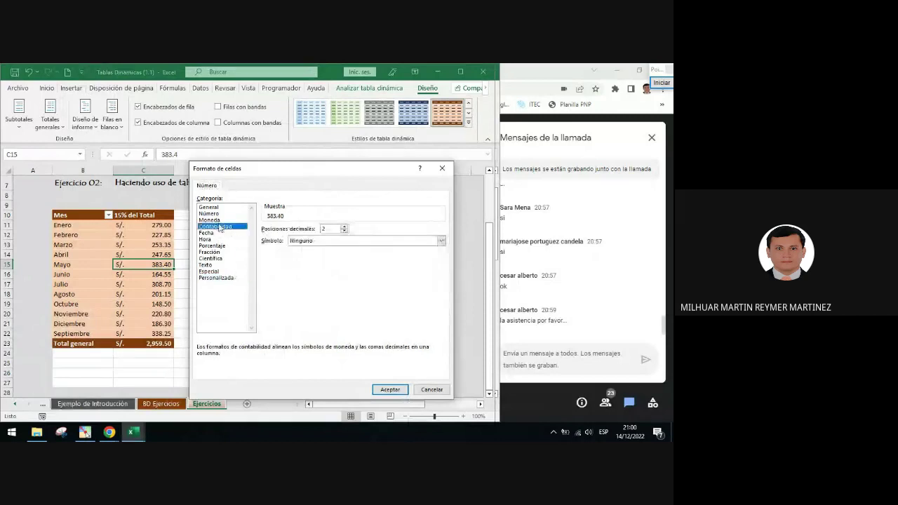
left_click(318, 242)
left_click(301, 260)
left_click(388, 391)
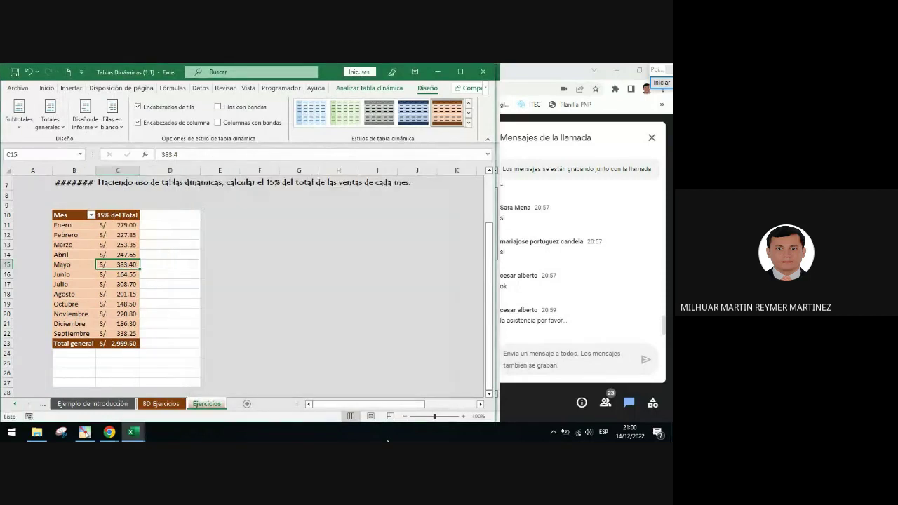
Change the currency symbol of the 15% del Total values to $ Inglés (Estados Unidos).
right_click(130, 244)
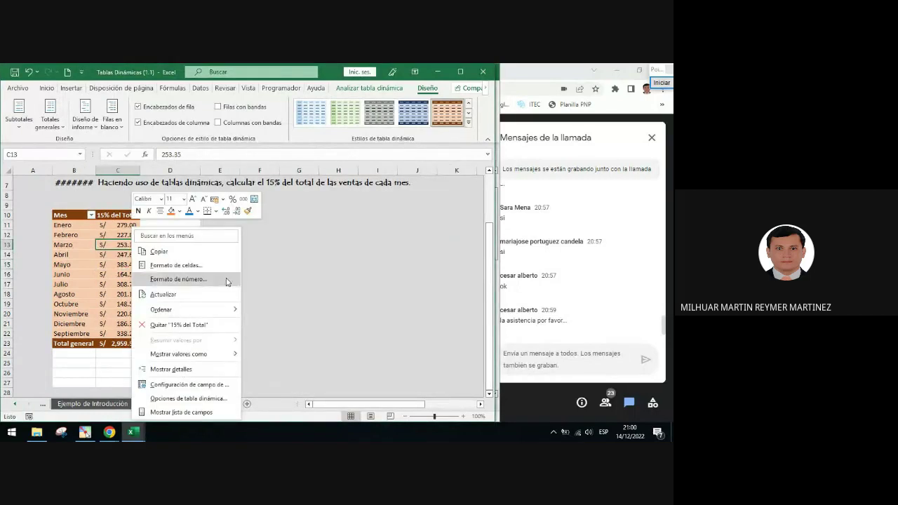
left_click(205, 280)
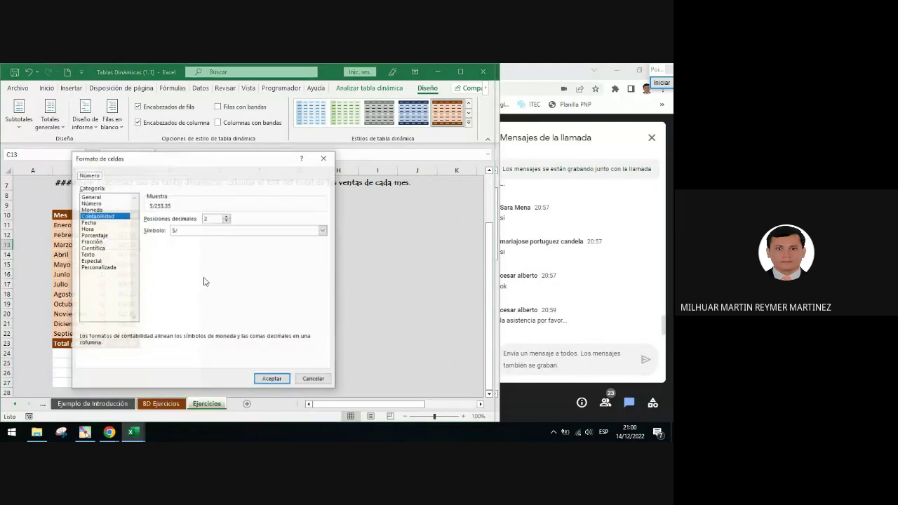
left_click(323, 230)
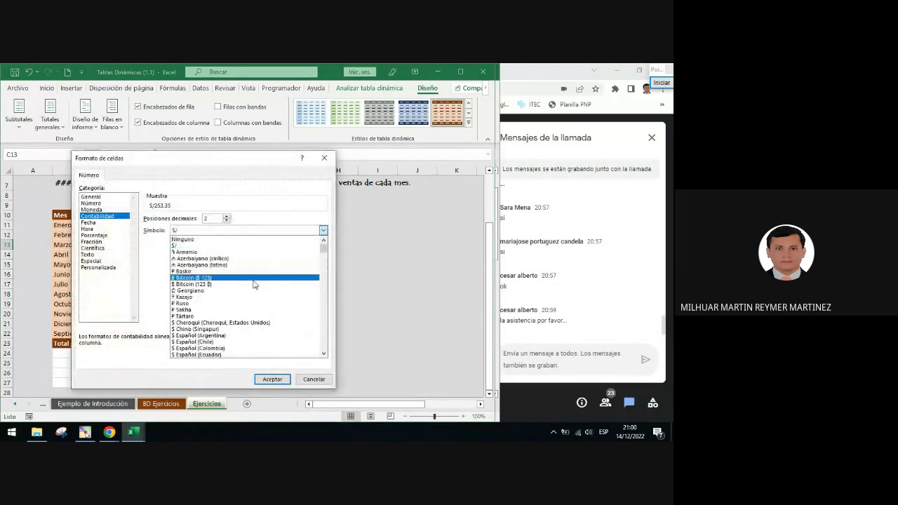
scroll(254, 284, "down", 5)
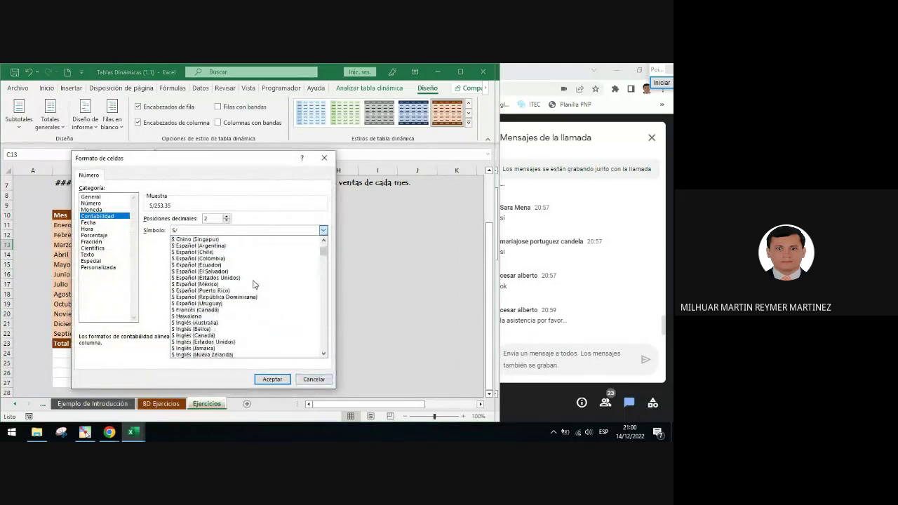
left_click(239, 309)
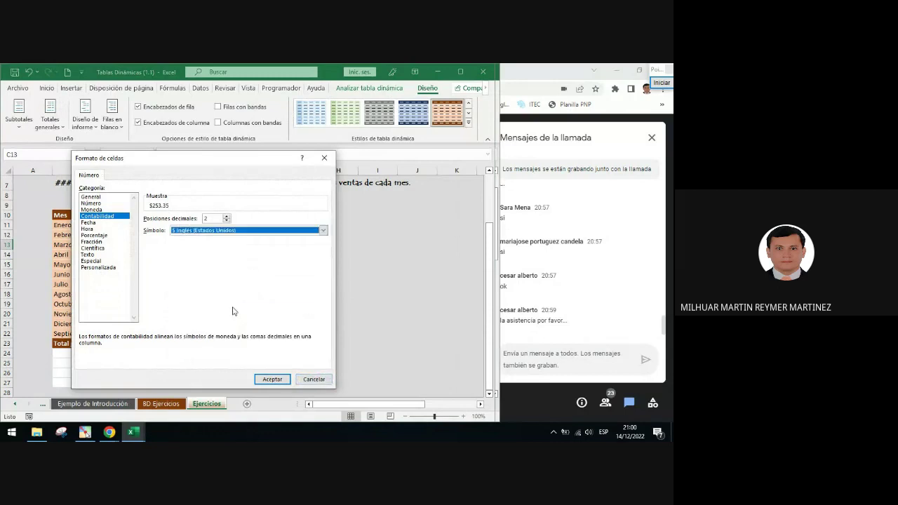
left_click(271, 379)
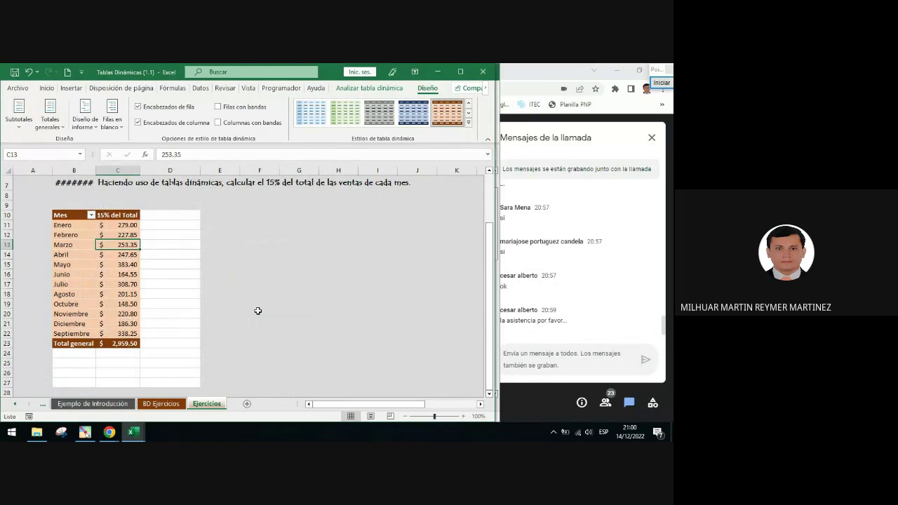
Set the currency symbol of the 15% del Total values back to S/ in the Contabilidad number format.
right_click(112, 253)
left_click(151, 280)
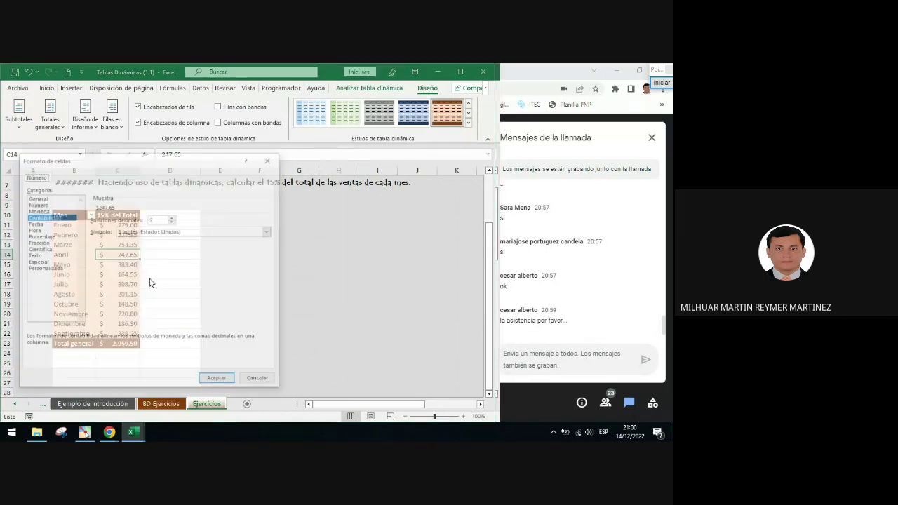
left_click(168, 231)
scroll(260, 266, "up", 5)
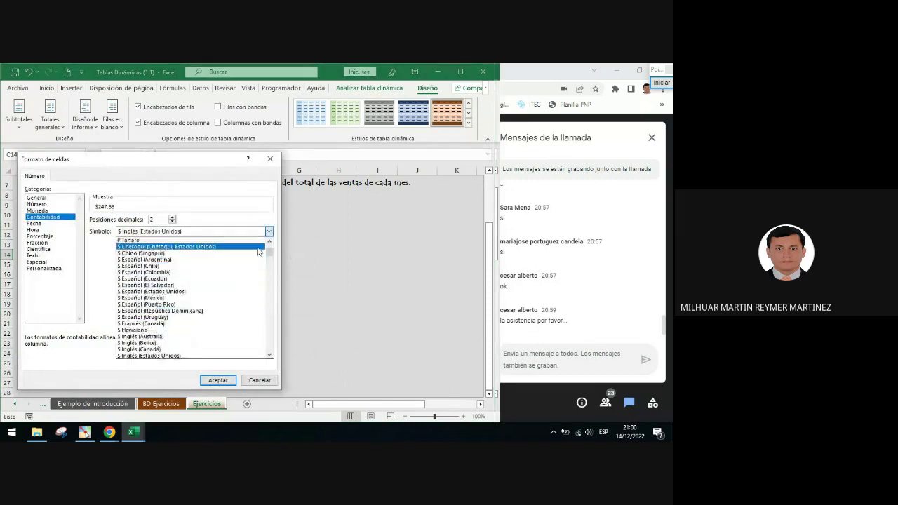
scroll(258, 252, "up", 2)
left_click(164, 250)
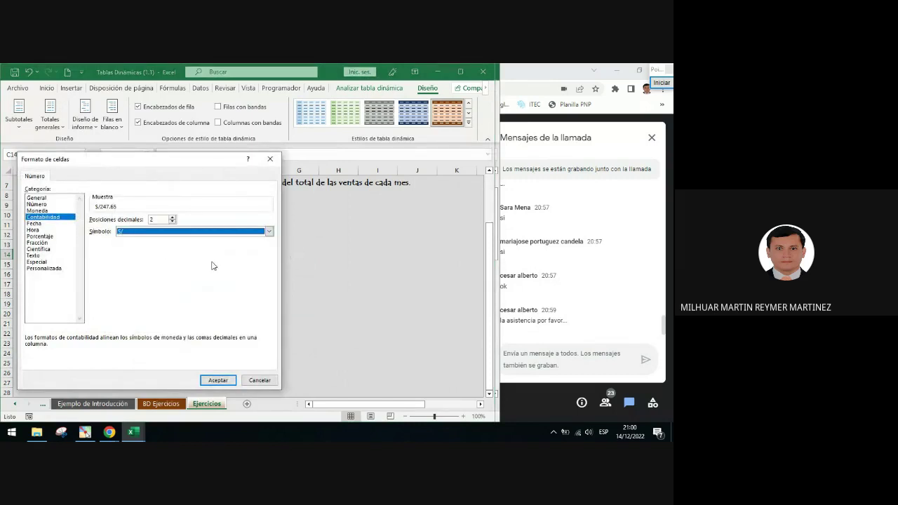
left_click(268, 231)
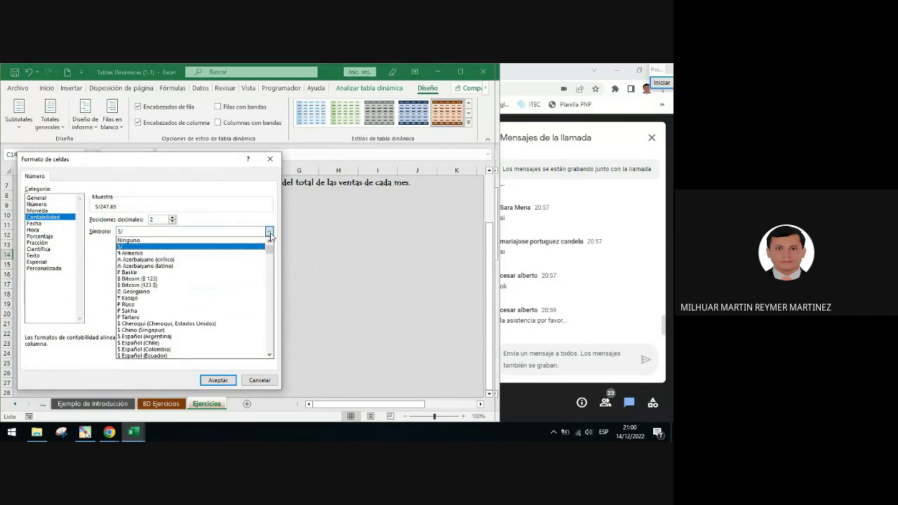
left_click_drag(269, 248, 267, 299)
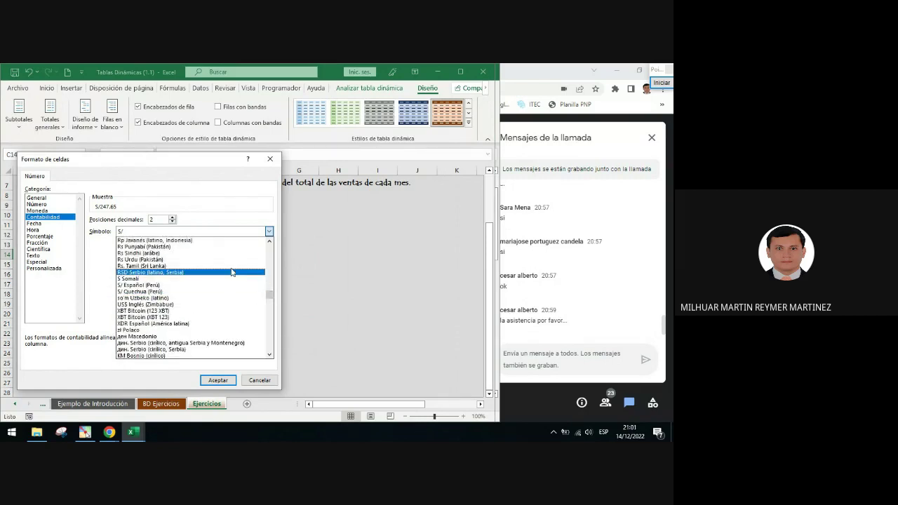
left_click(268, 169)
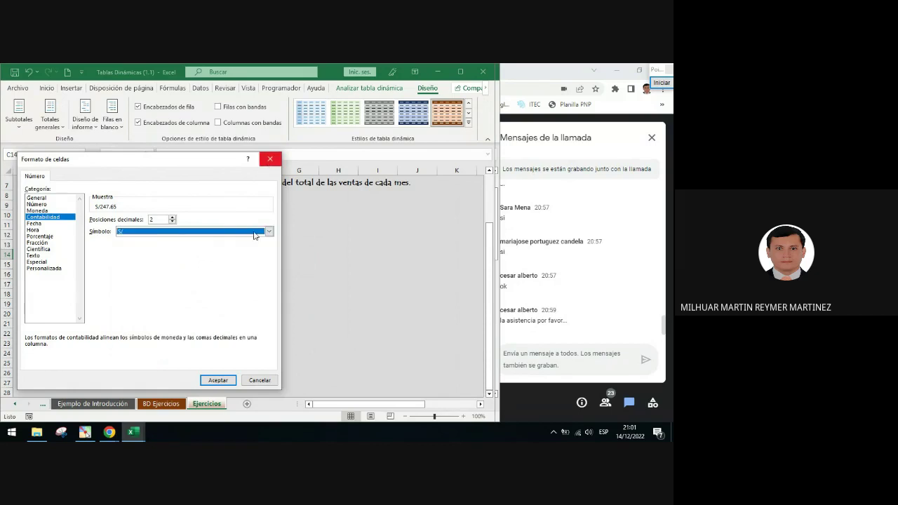
left_click(223, 377)
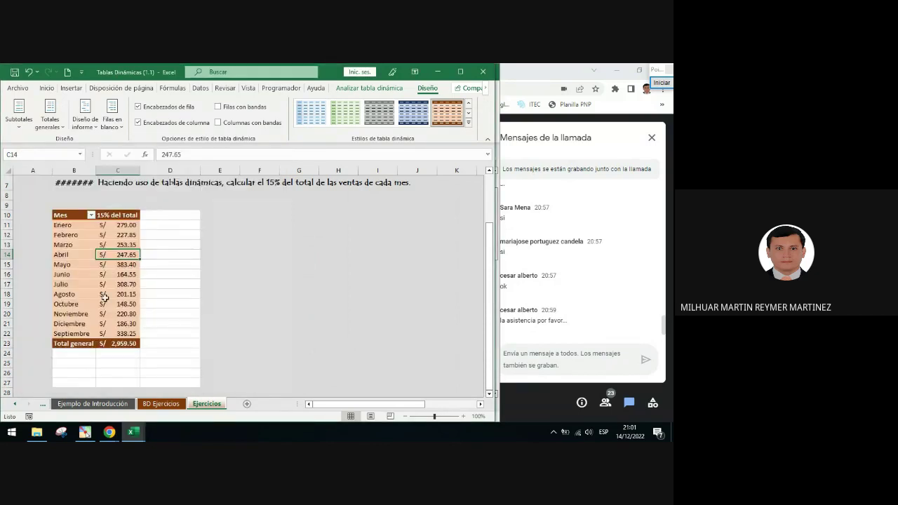
Copy the format of an empty grey cell onto the white cells D10:D27 and B24:C27 around the pivot table.
left_click(338, 283)
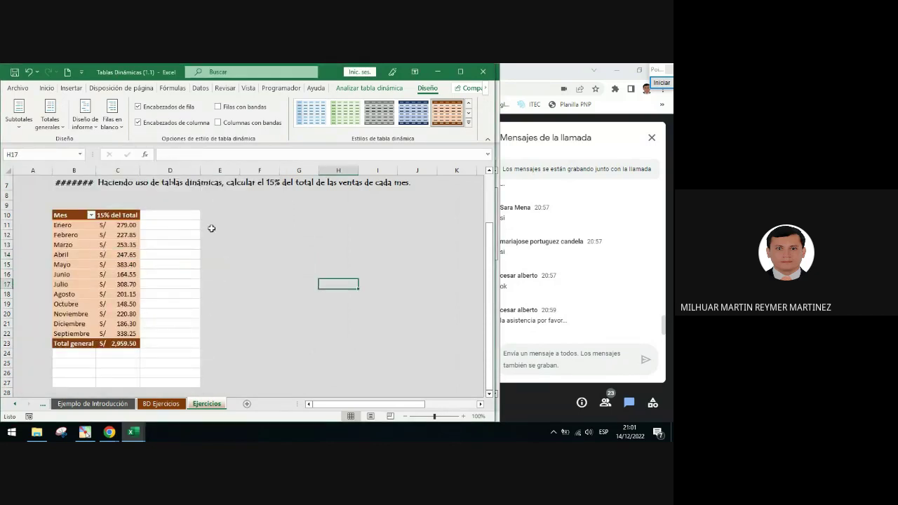
left_click(50, 88)
left_click(30, 127)
left_click_drag(189, 213, 190, 382)
left_click(249, 341)
left_click(30, 126)
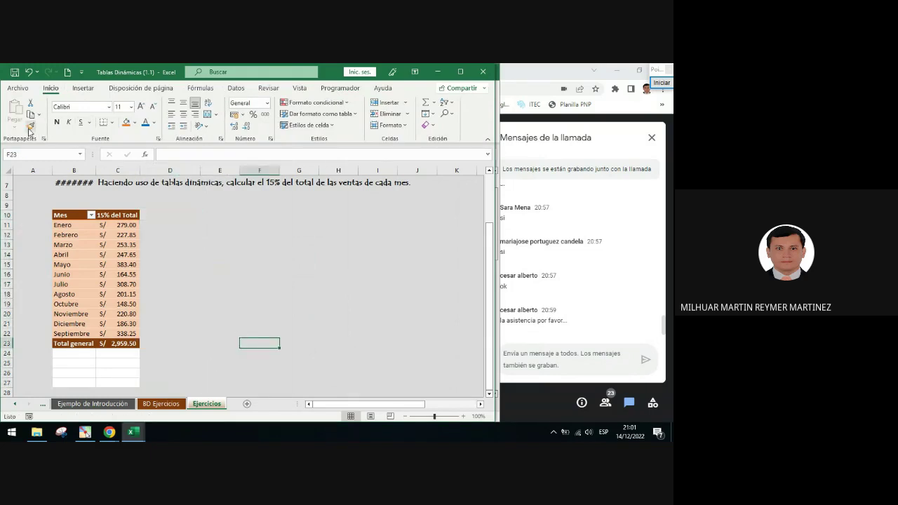
mouse_move(74, 353)
left_mouse_down()
mouse_move(70, 365)
mouse_move(141, 381)
left_mouse_up()
left_click(220, 362)
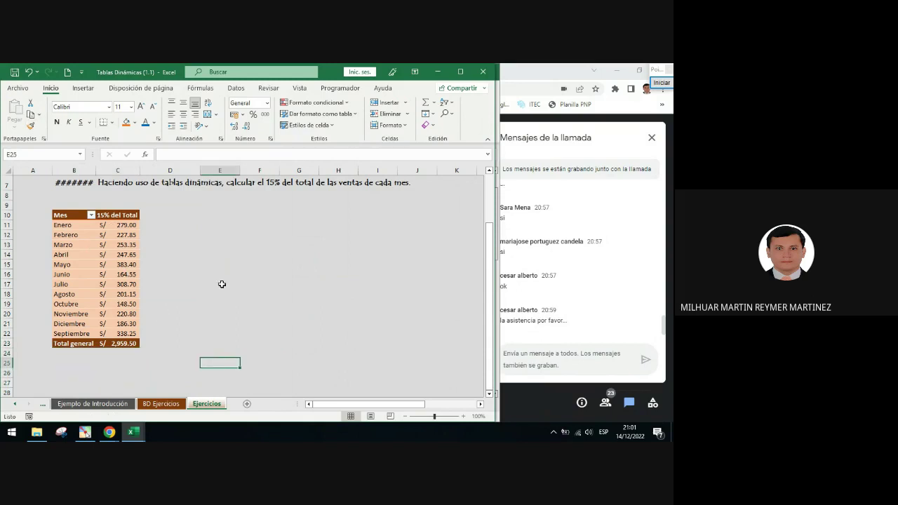
scroll(222, 284, "up", 2)
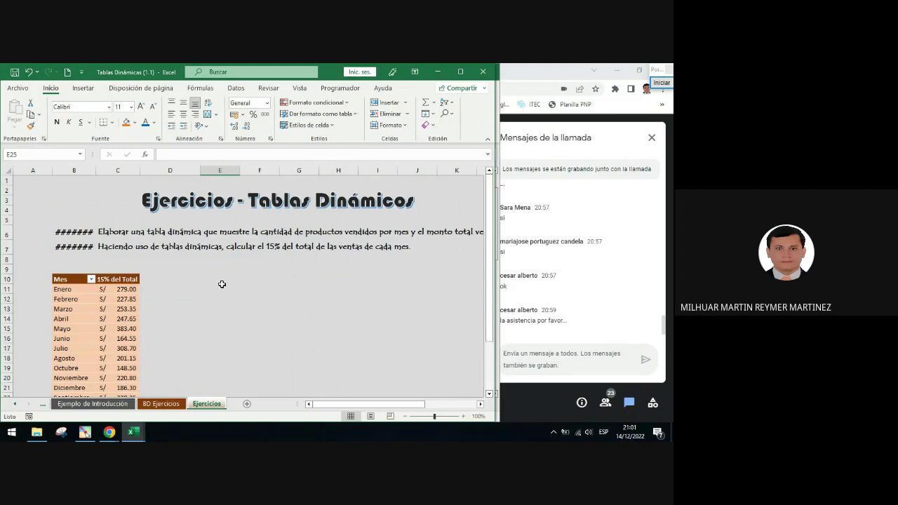
scroll(222, 284, "down", 2)
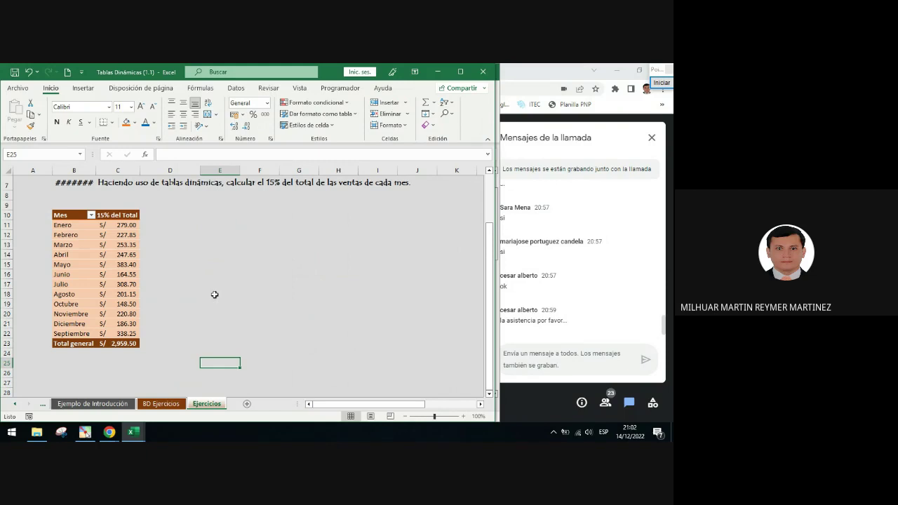
left_click(133, 244)
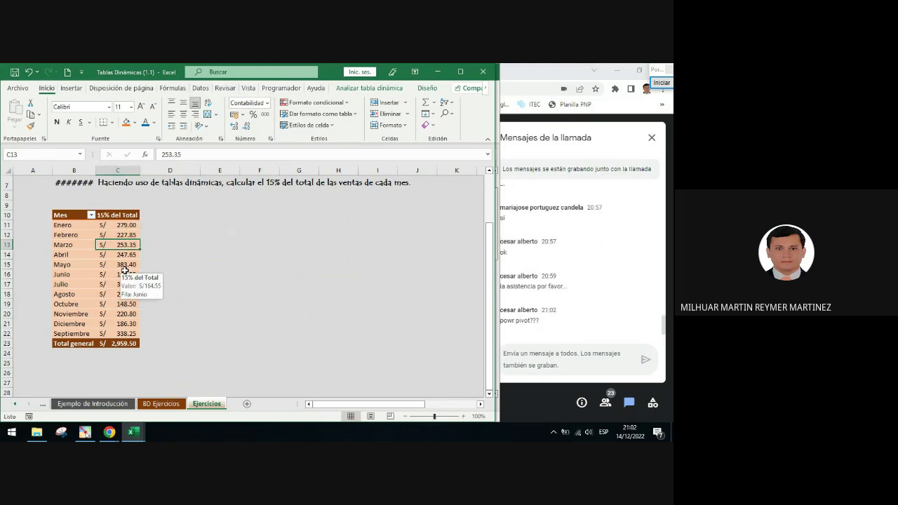
left_click(128, 233)
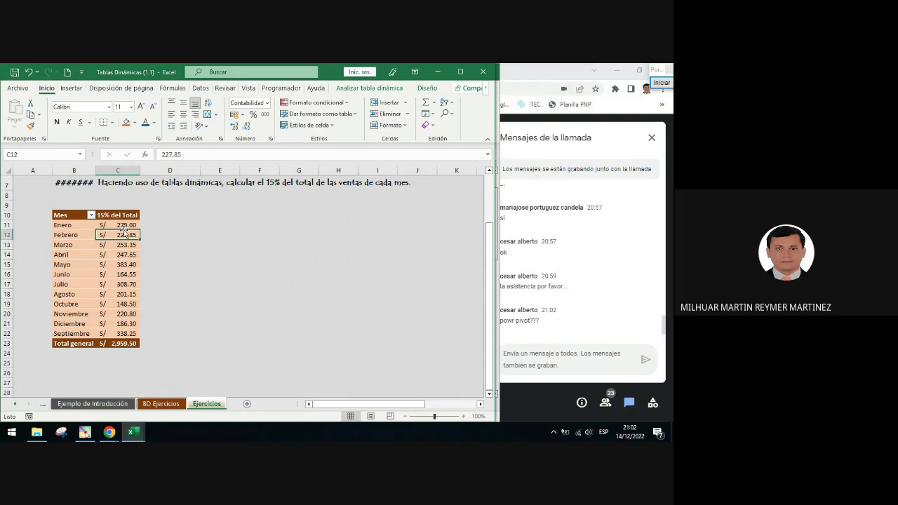
left_click(122, 225)
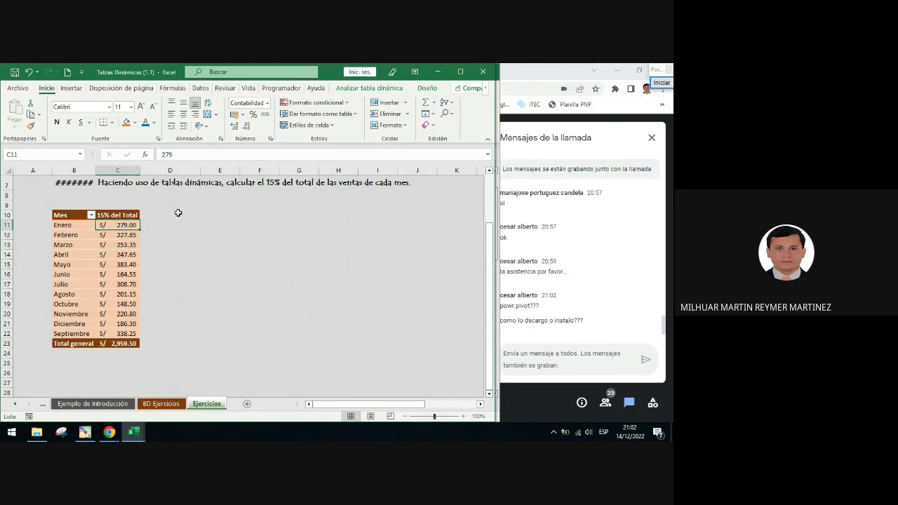
Insert a Circular 3D pivot chart from the pivot table and place it beside the table, starting near row 10.
left_click(101, 244)
left_click(352, 89)
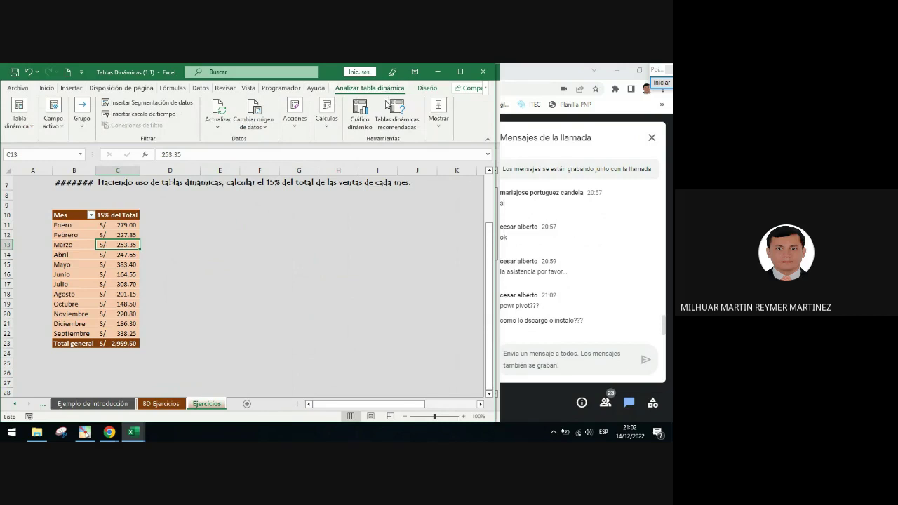
left_click(360, 114)
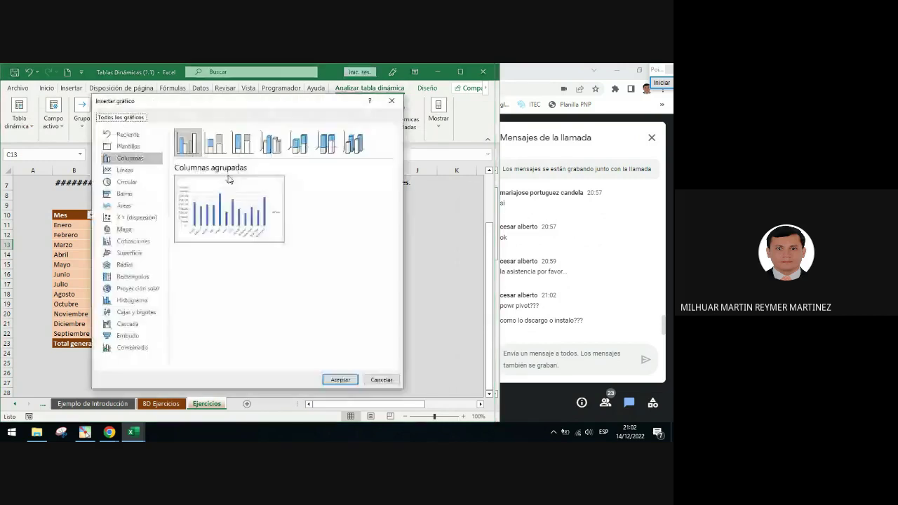
left_click(135, 184)
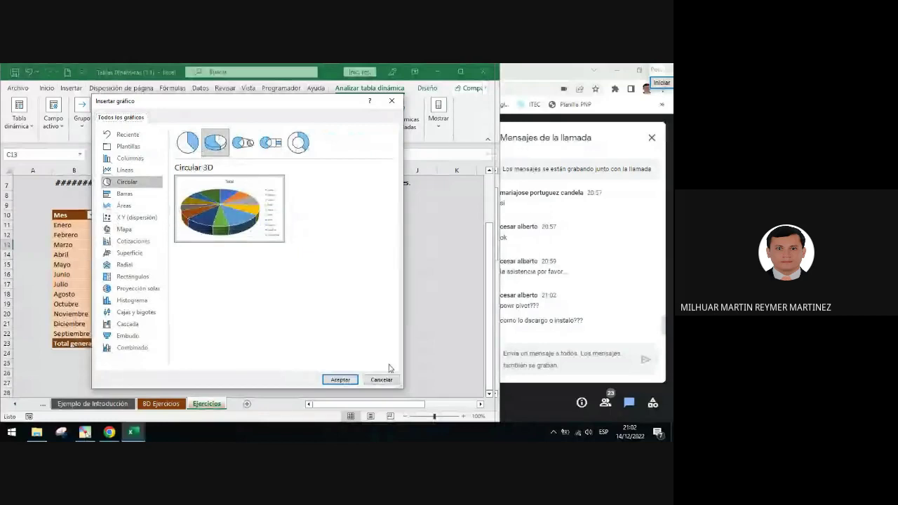
left_click(340, 380)
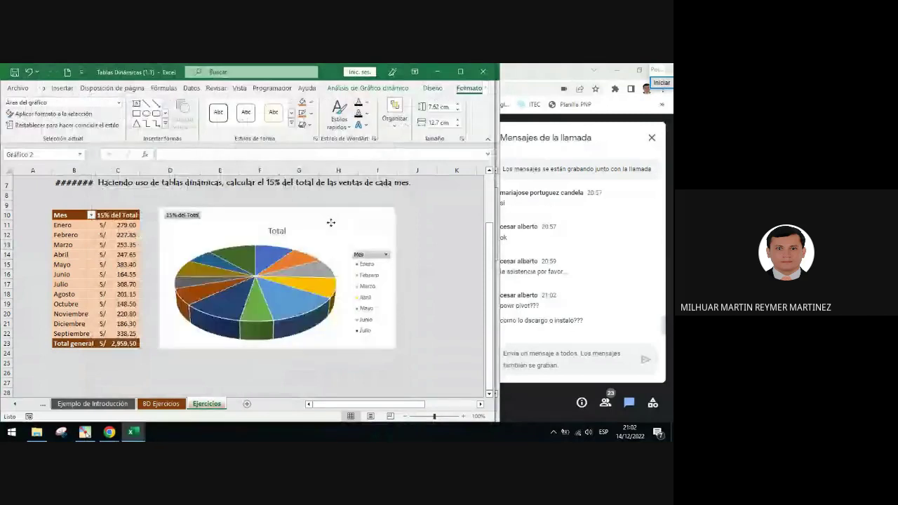
left_click_drag(330, 222, 325, 225)
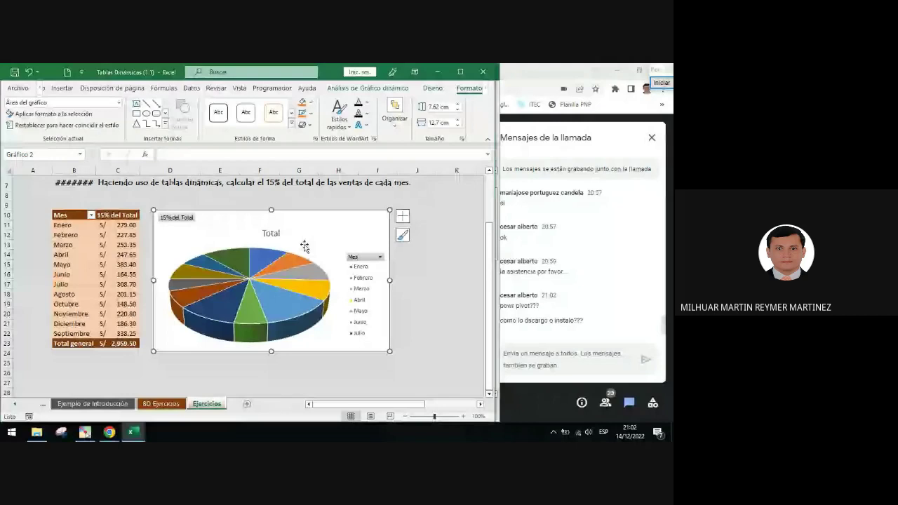
Change the pie chart's title to "Ejercicio 02".
left_click(273, 235)
double_click(271, 234)
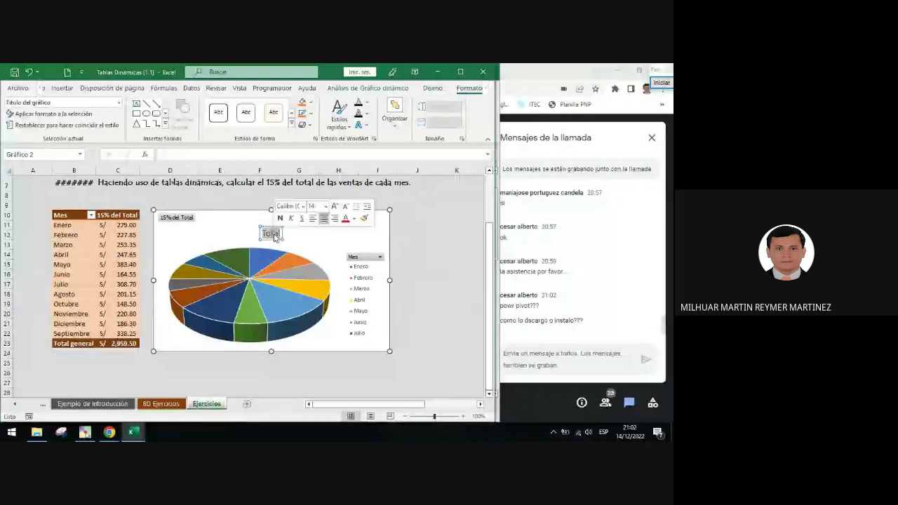
type("Ejercici")
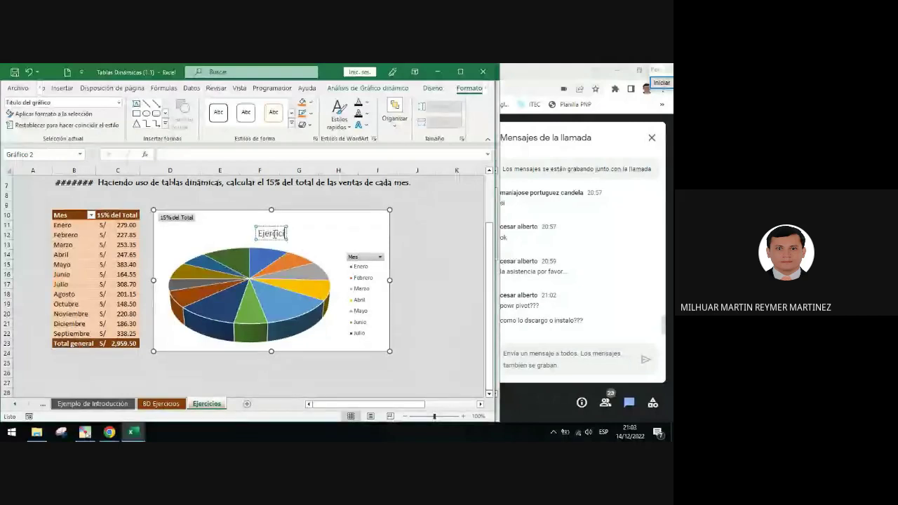
type("o 02")
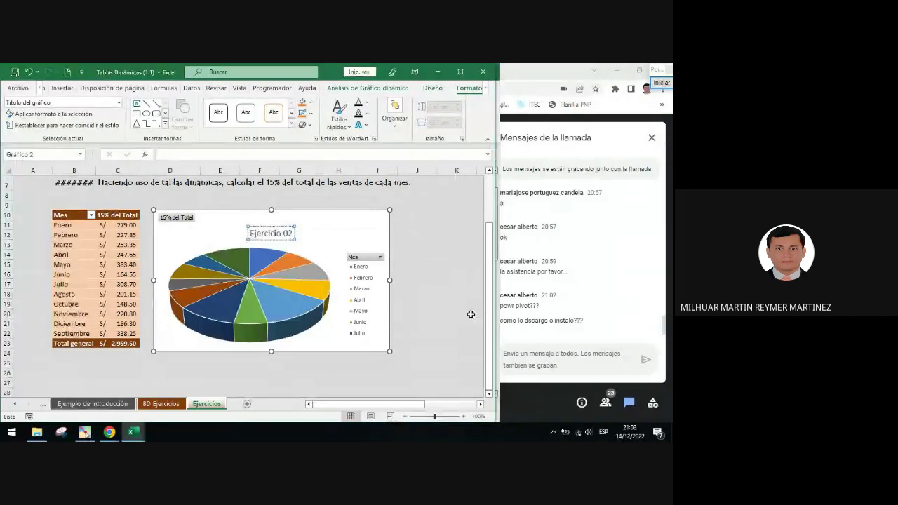
left_click(348, 229)
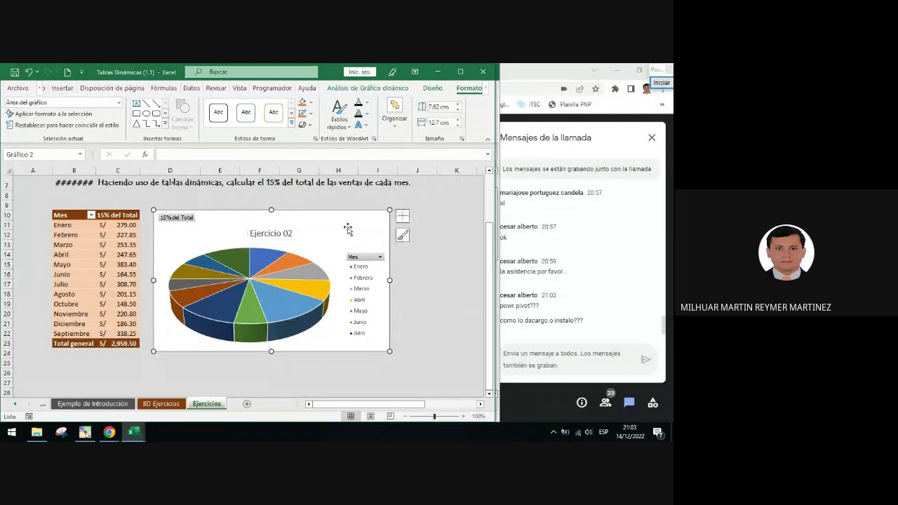
Apply the third chart style, with a grey background and percentage labels, to the pie chart and set its legend position to Inferior.
left_click(402, 235)
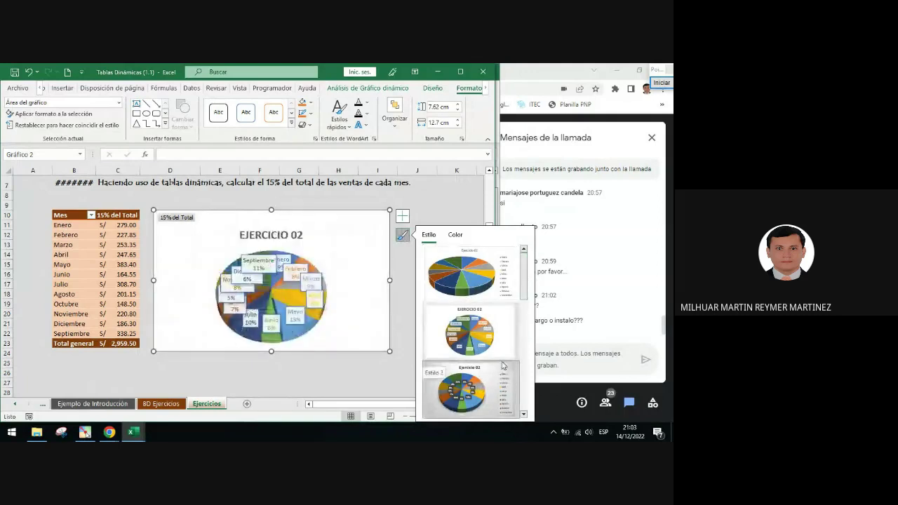
left_click(463, 390)
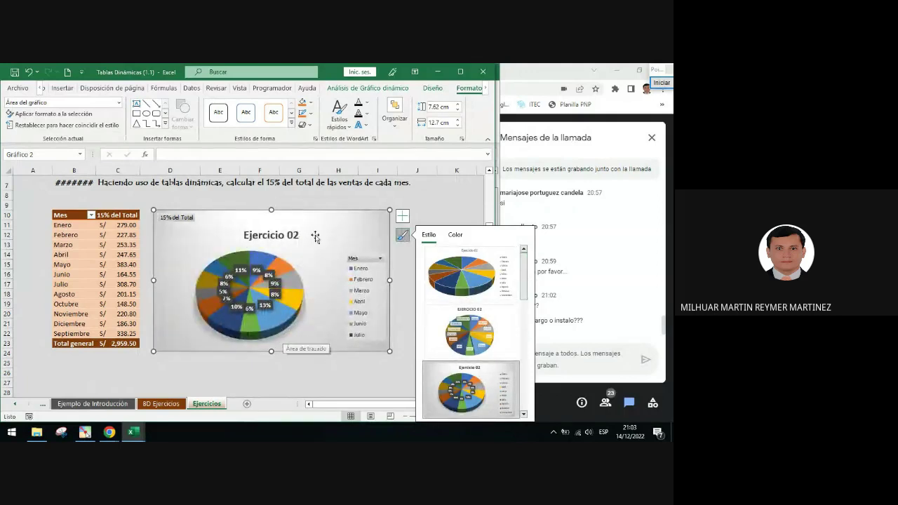
left_click(407, 219)
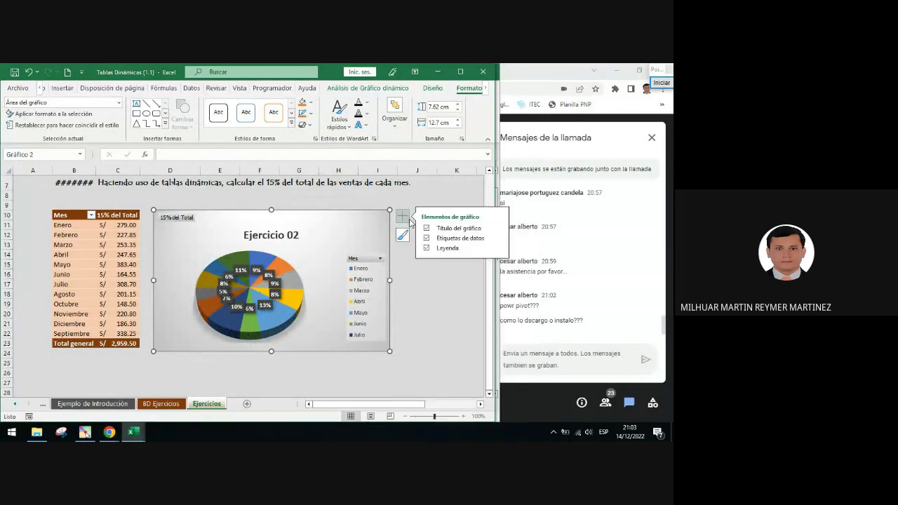
left_click(498, 248)
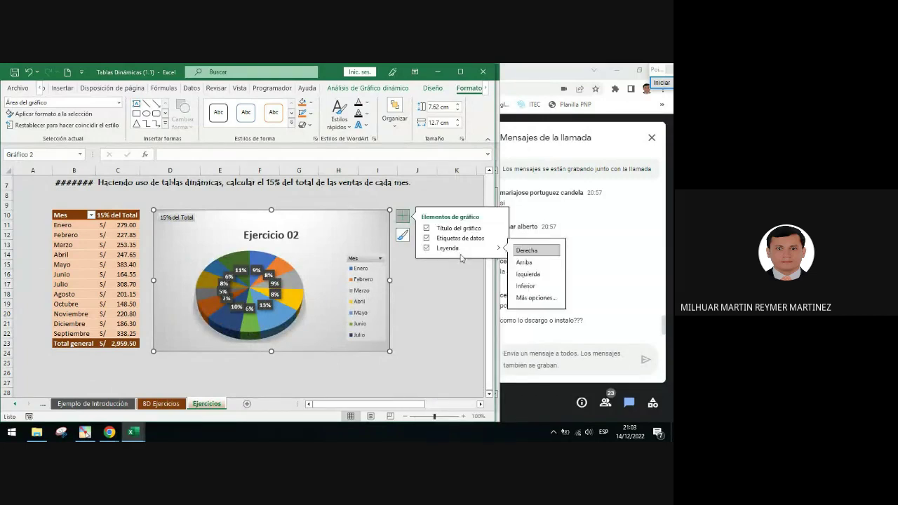
left_click(526, 286)
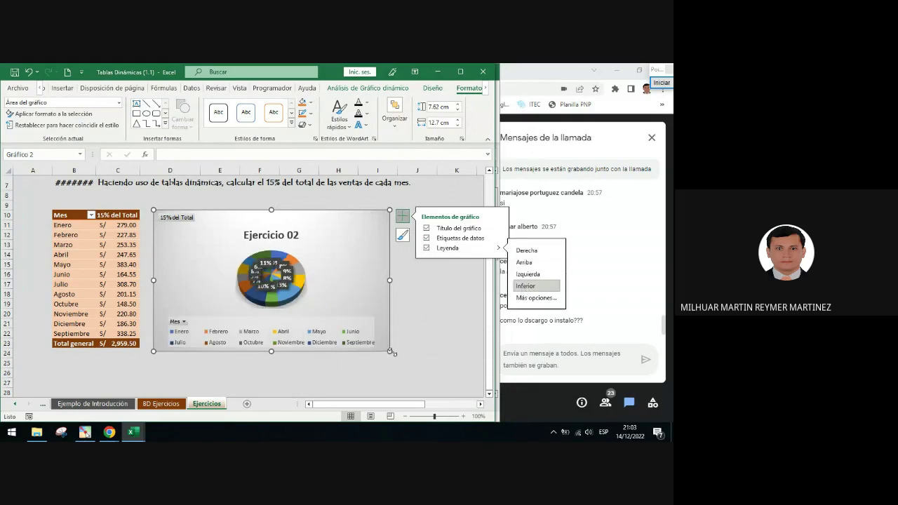
Enlarge the pie chart to about 8.93 by 13.52 cm, place its data labels at Extremo externo, and open their detailed formatting options.
left_click_drag(390, 351, 405, 374)
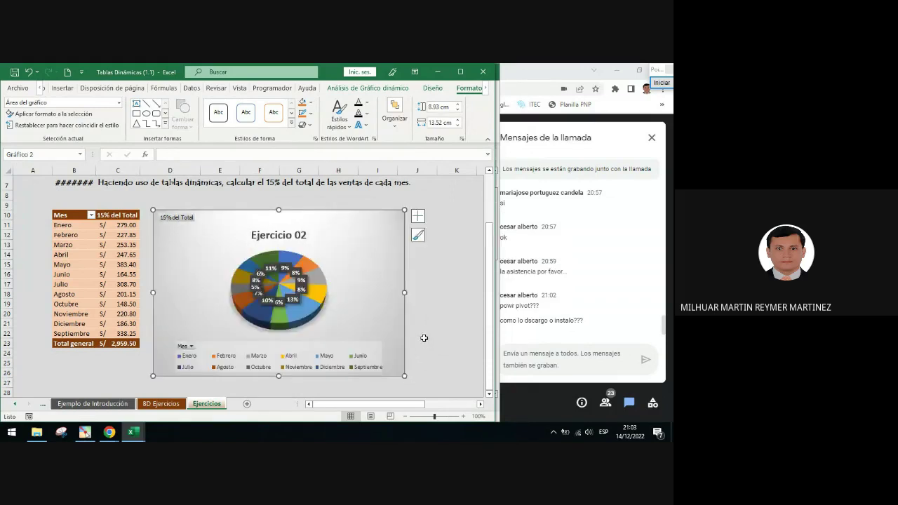
left_click(418, 216)
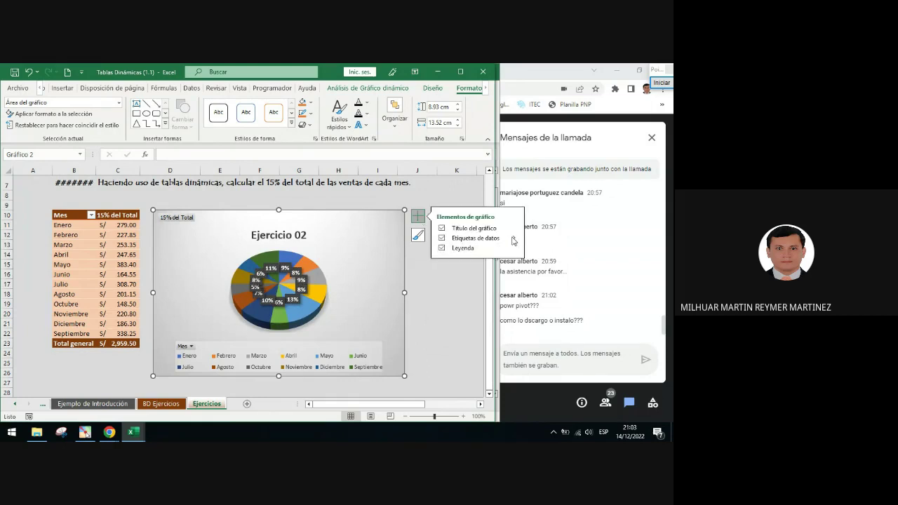
mouse_move(512, 241)
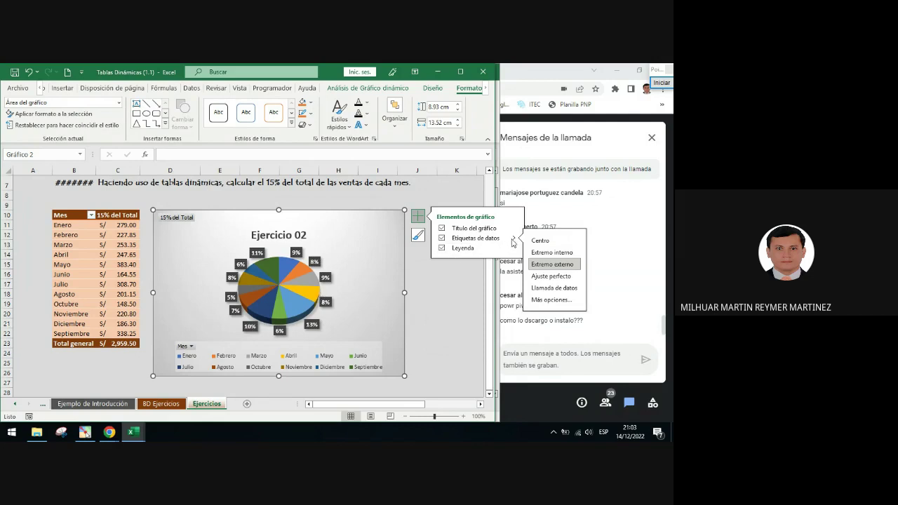
left_click(555, 300)
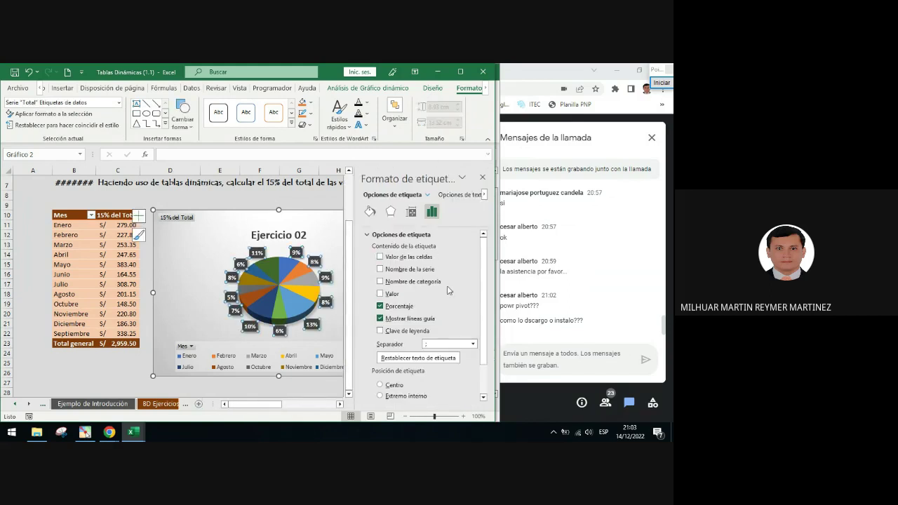
Mark the Porcentaje label option with a green ellipse in the screen annotation tool, then end the annotation.
left_click(661, 83)
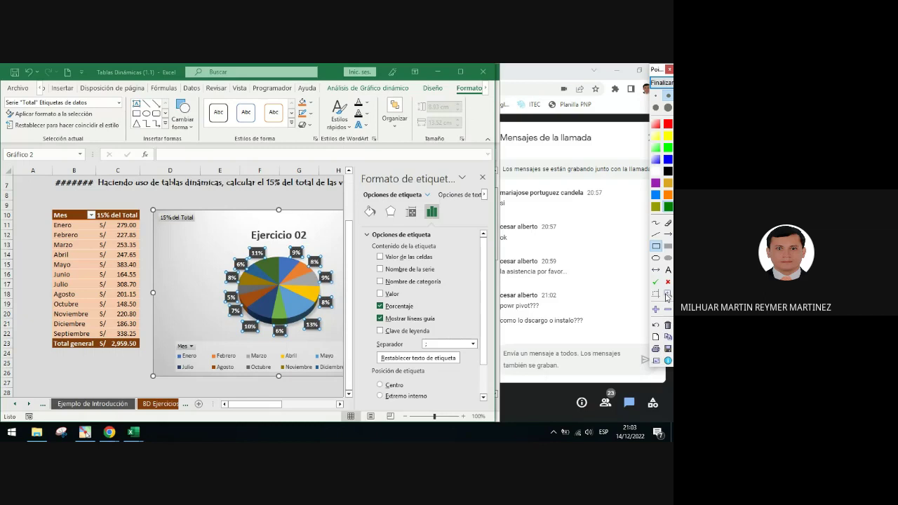
left_click(655, 258)
left_click_drag(364, 298, 418, 314)
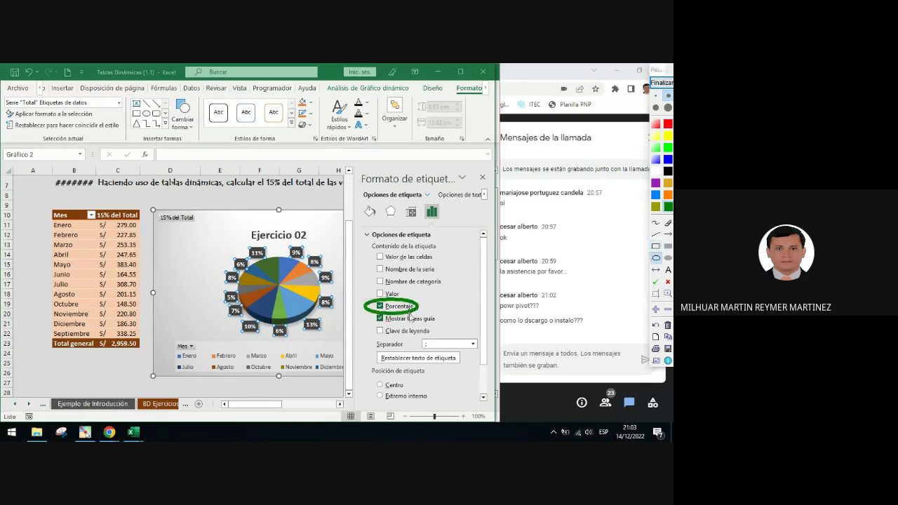
left_click(661, 82)
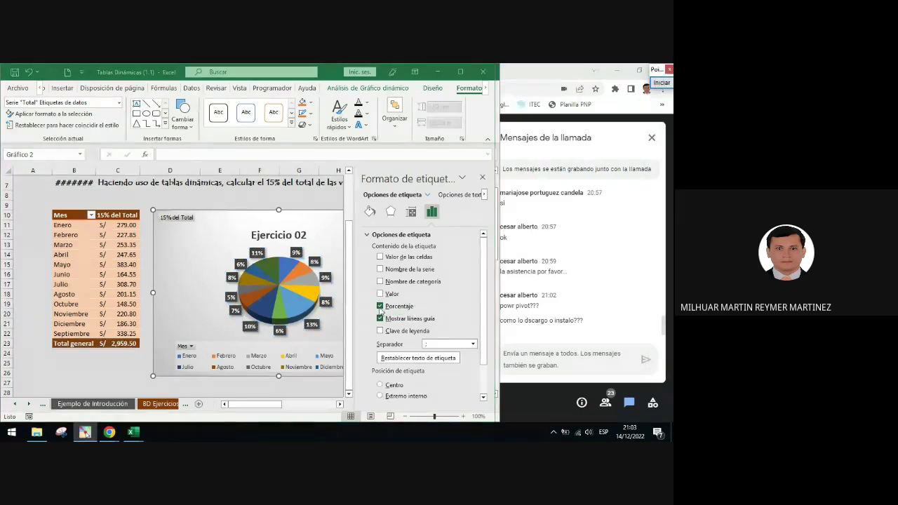
Replace the Porcentaje content of the pie chart's data labels with Valor and close the label formatting options.
left_click(380, 306)
left_click(380, 295)
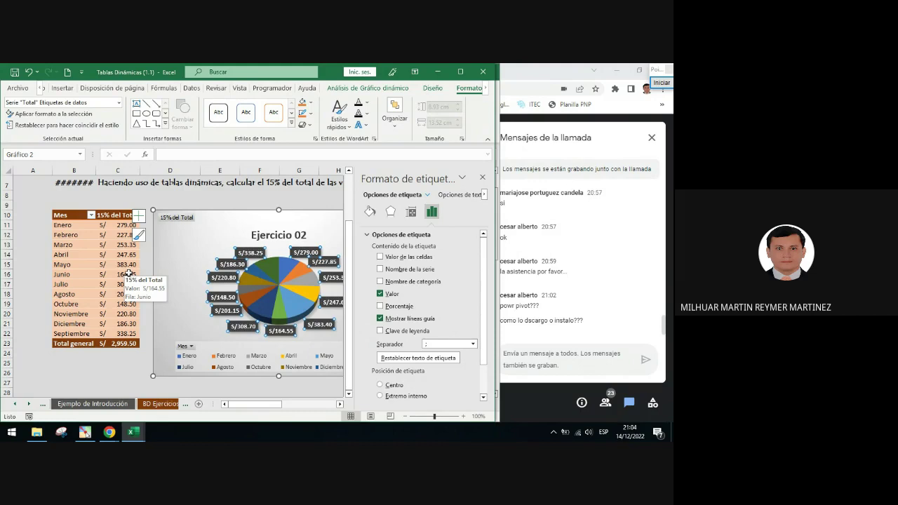
left_click(482, 177)
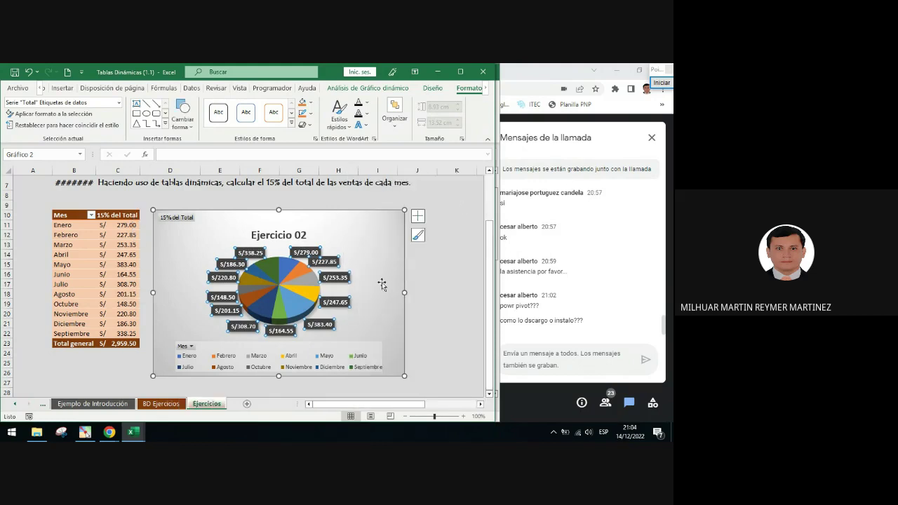
left_click(432, 286)
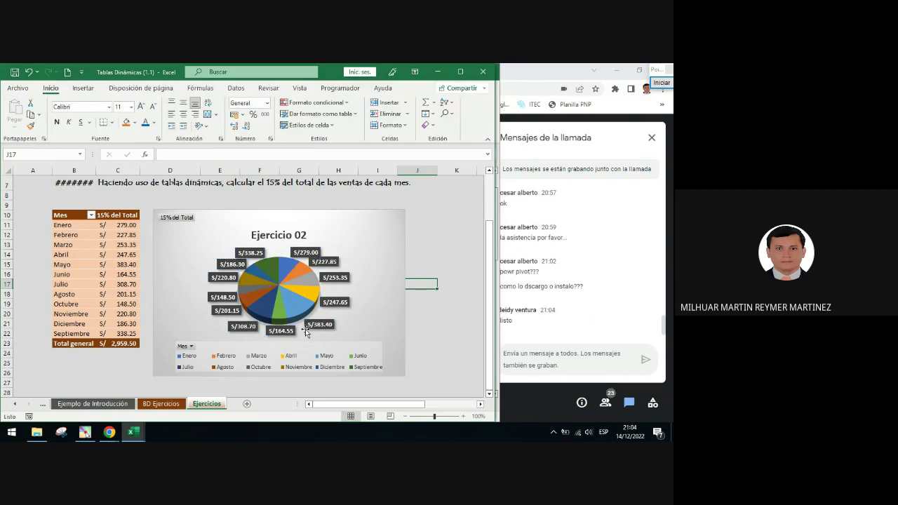
Remove the fill from the pie chart's data labels and set their font color to black.
left_click(315, 251)
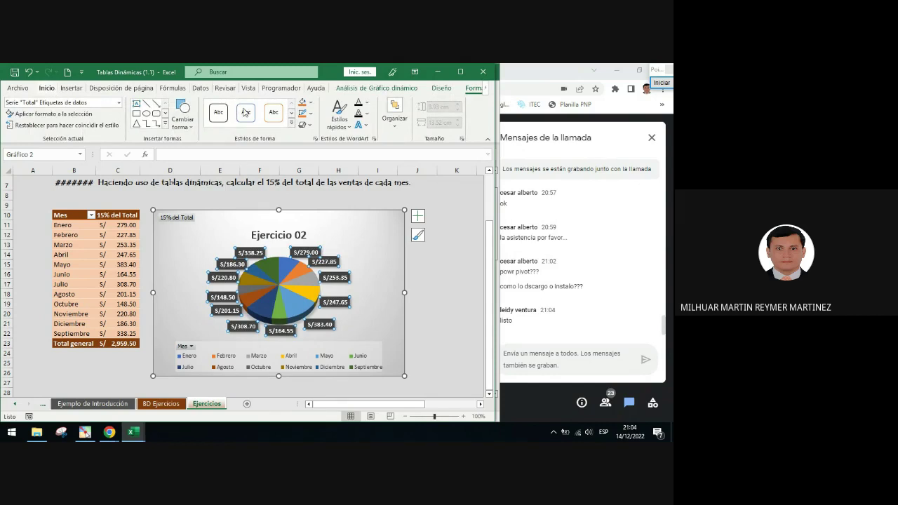
left_click(311, 104)
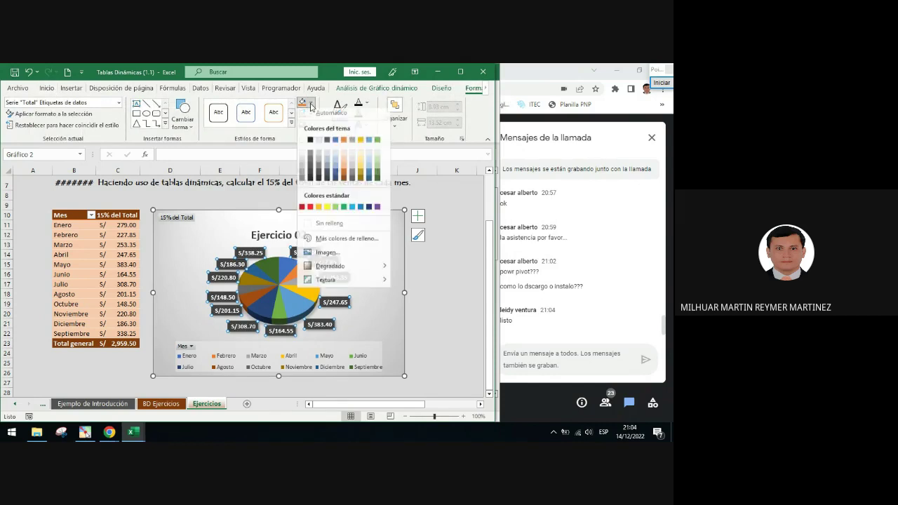
left_click(340, 228)
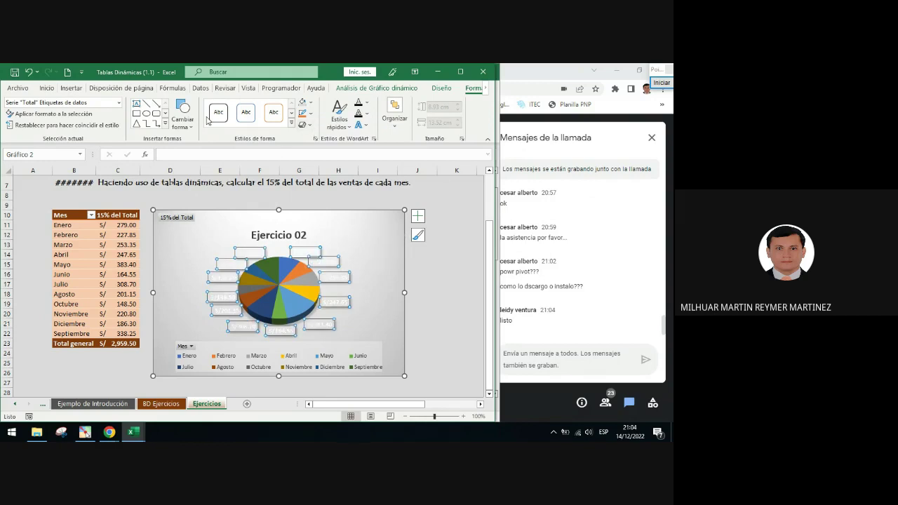
left_click(53, 90)
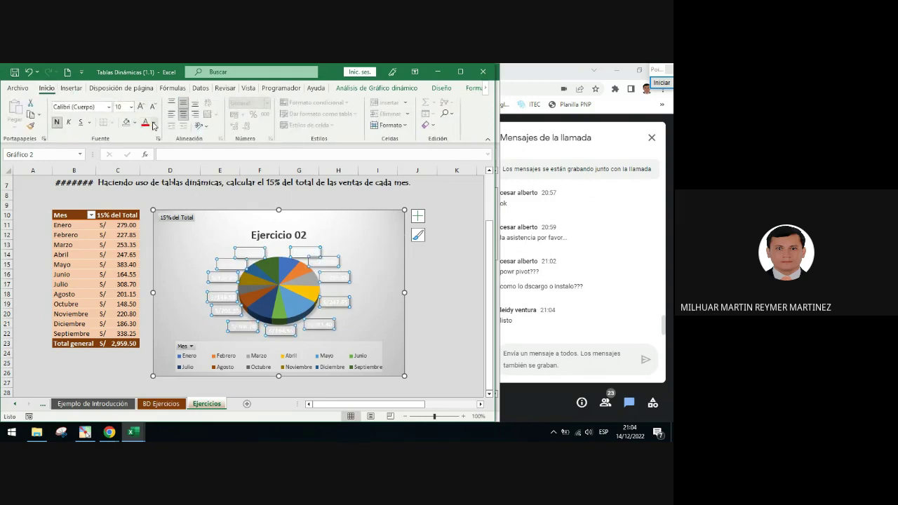
left_click(153, 122)
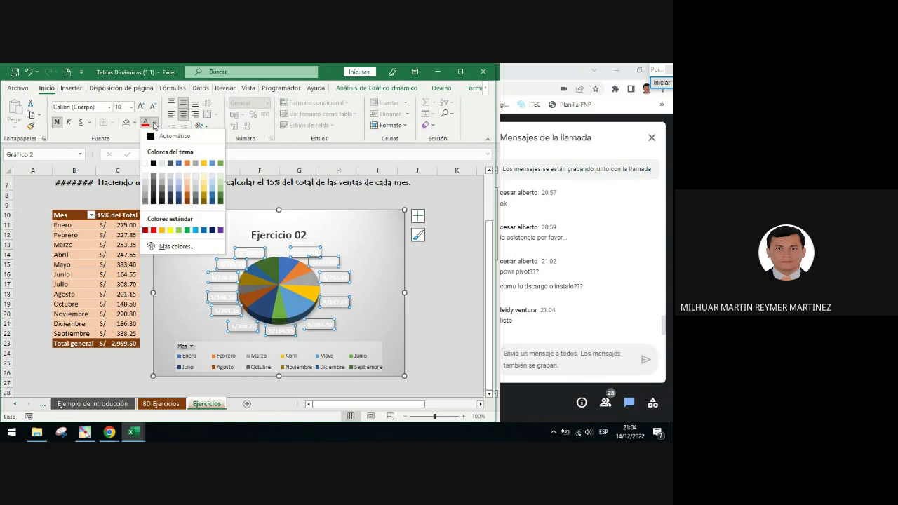
left_click(153, 163)
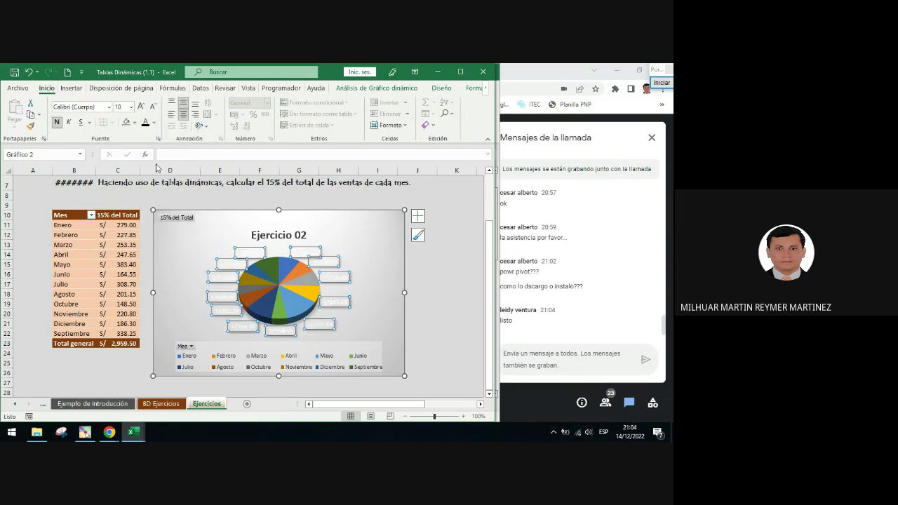
left_click(442, 300)
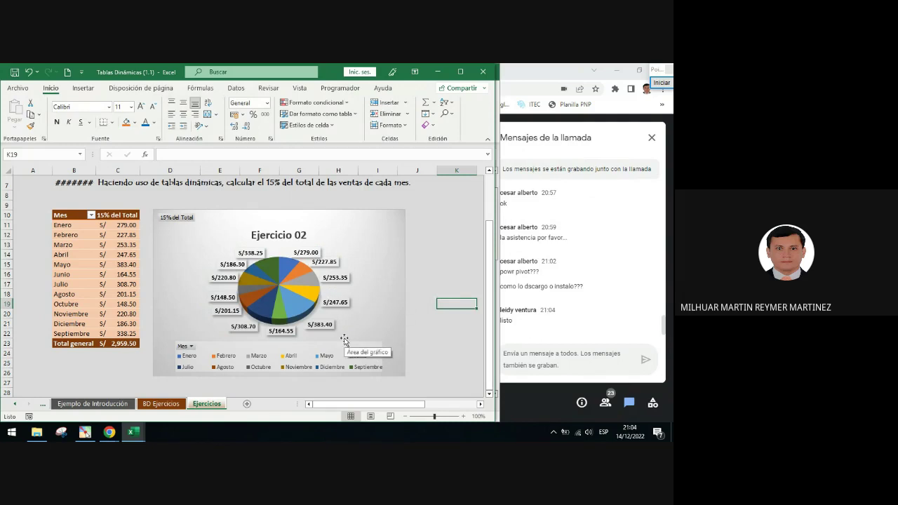
scroll(345, 342, "down", 1)
scroll(344, 341, "down", 1)
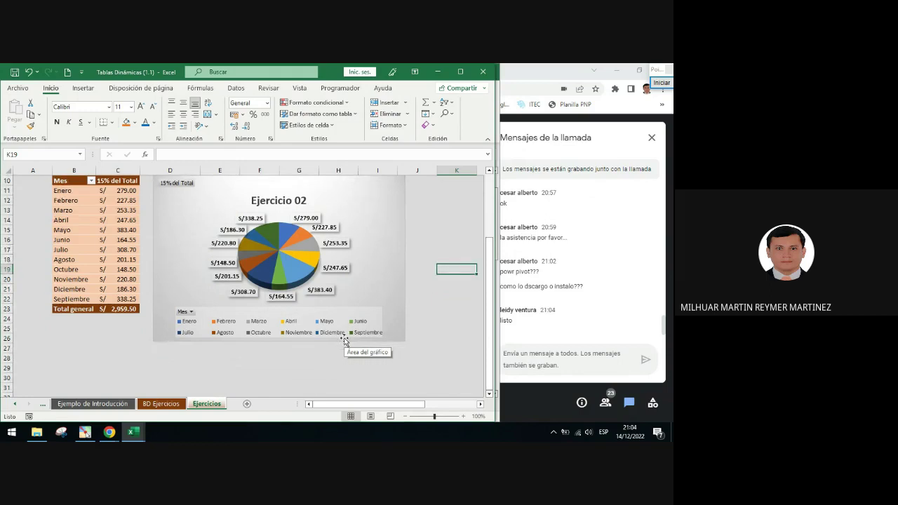
scroll(345, 342, "up", 1)
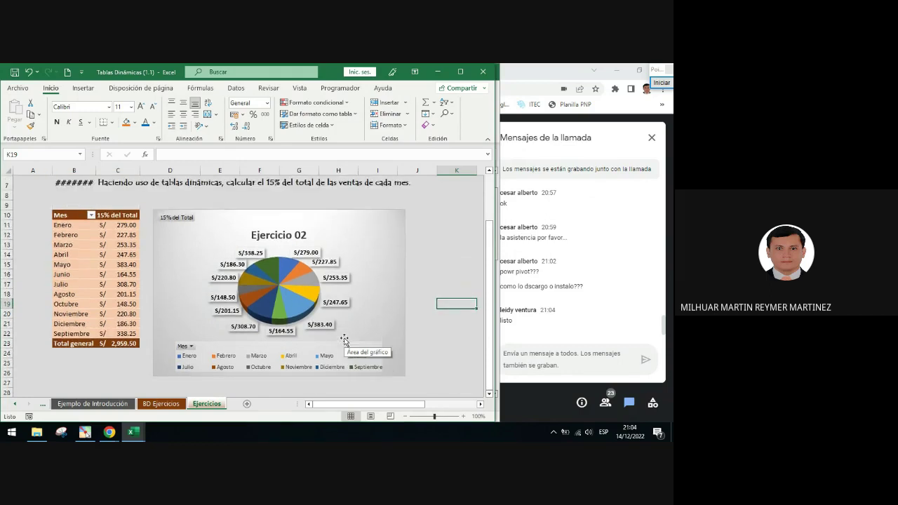
left_click(239, 221)
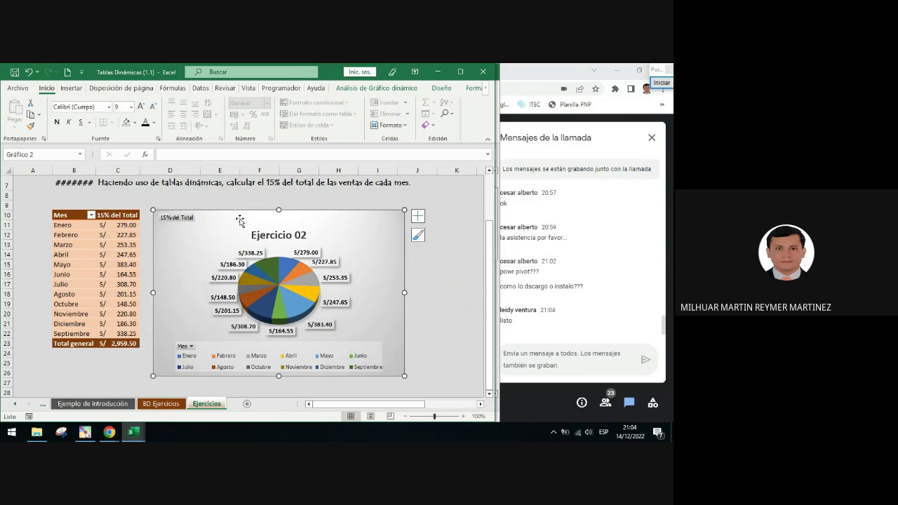
Insert a slicer for the Mes field of the pivot table.
left_click(124, 254)
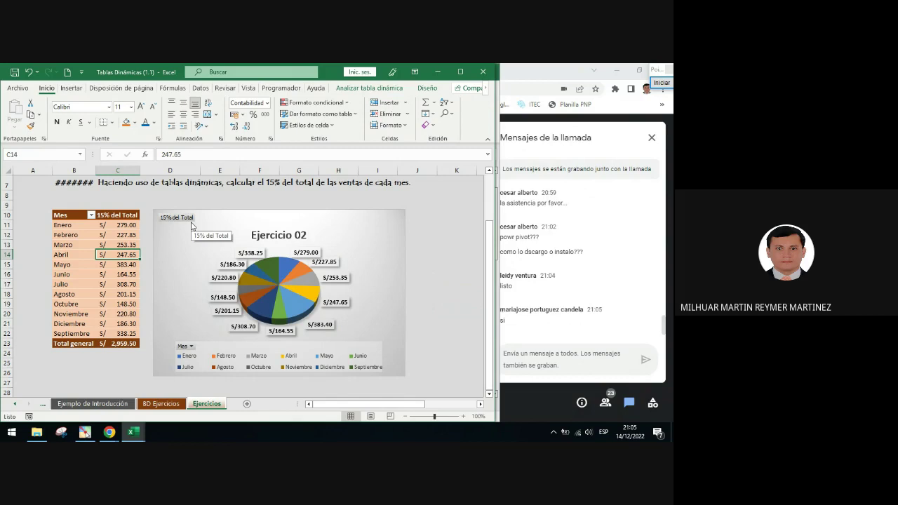
left_click(138, 235)
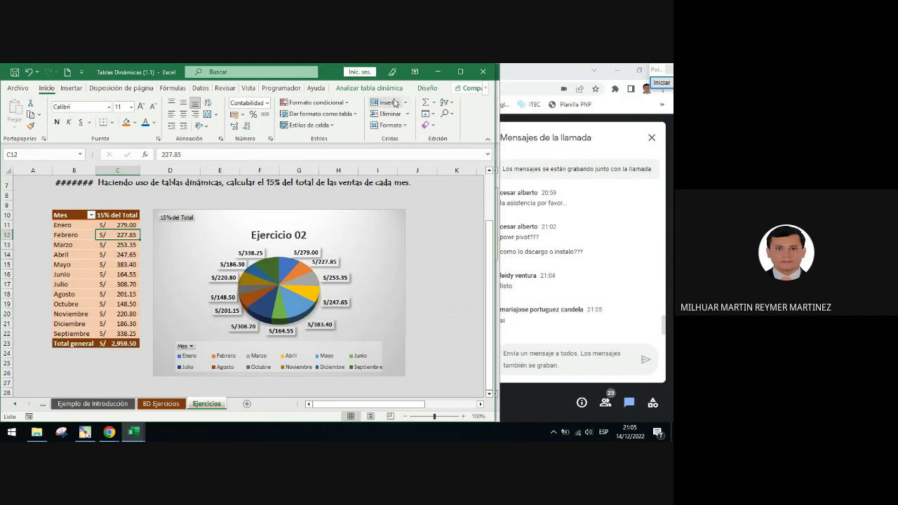
left_click(370, 88)
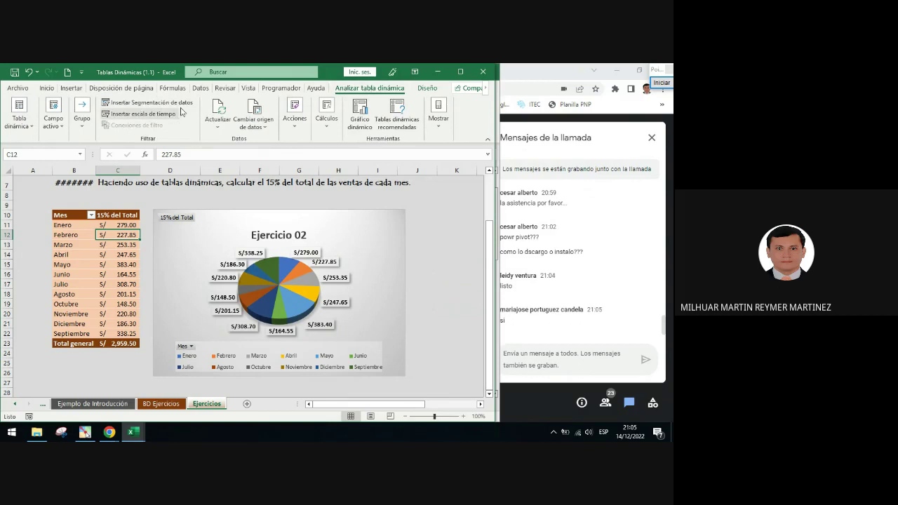
left_click(152, 103)
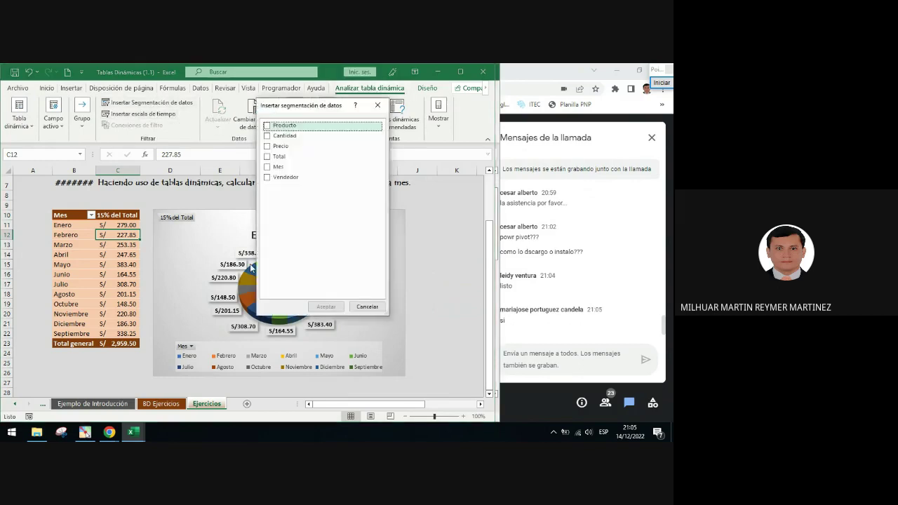
left_click_drag(323, 107, 325, 160)
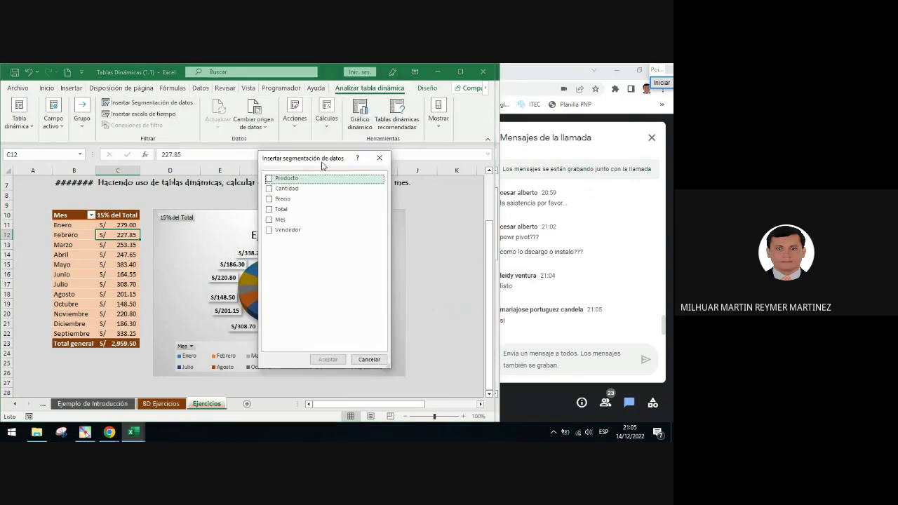
left_click(270, 219)
left_click(328, 359)
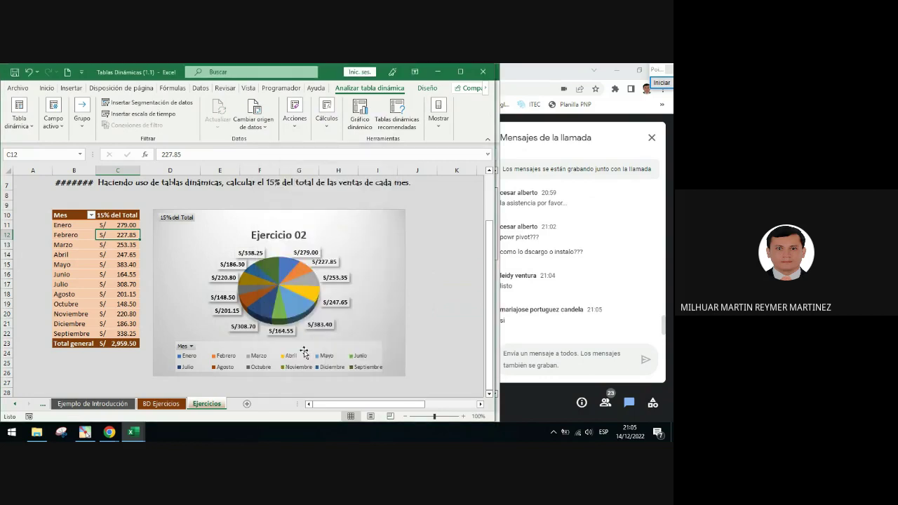
scroll(392, 289, "down", 2)
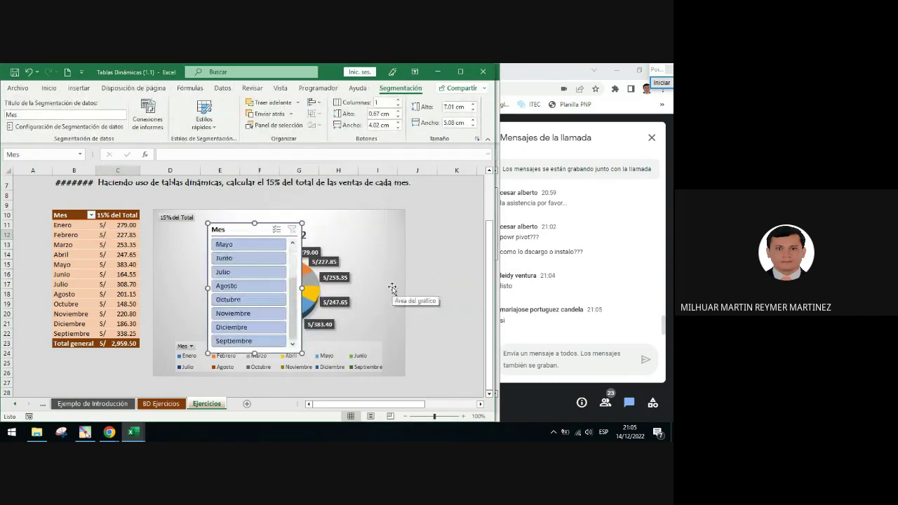
left_click(276, 230)
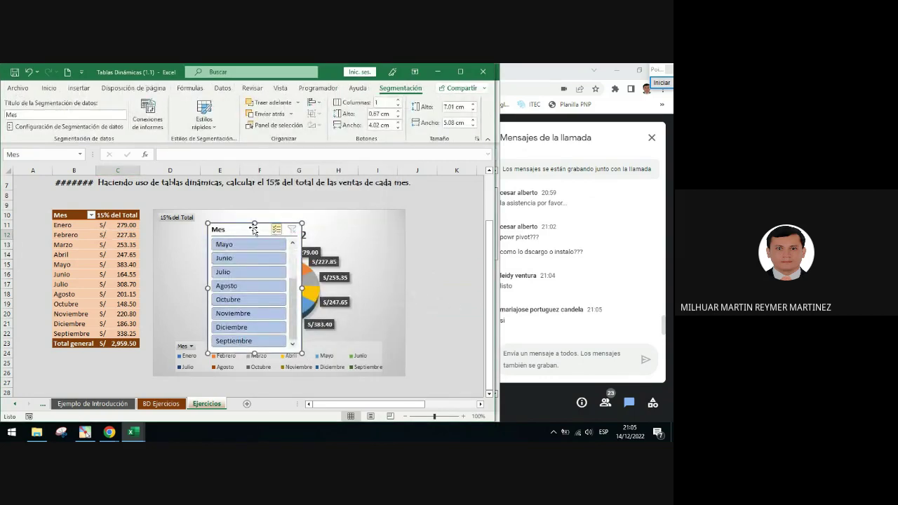
left_click(75, 235)
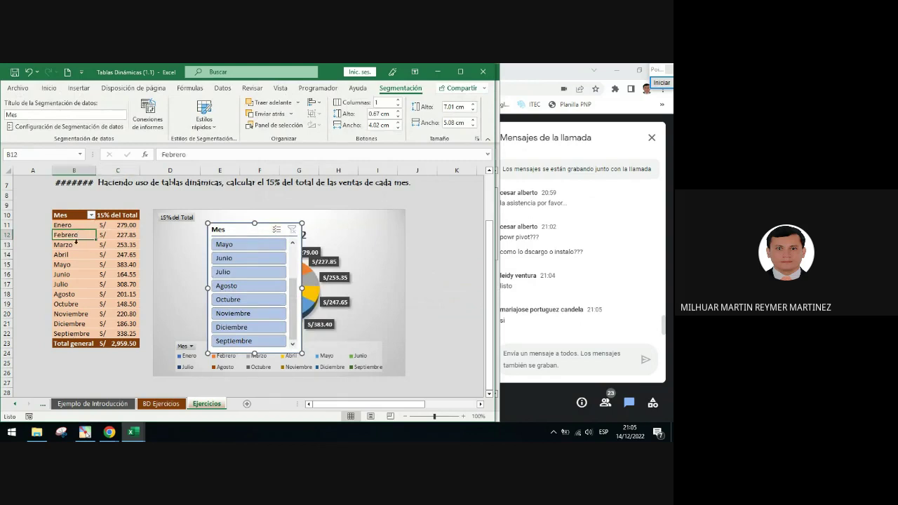
left_click(77, 334)
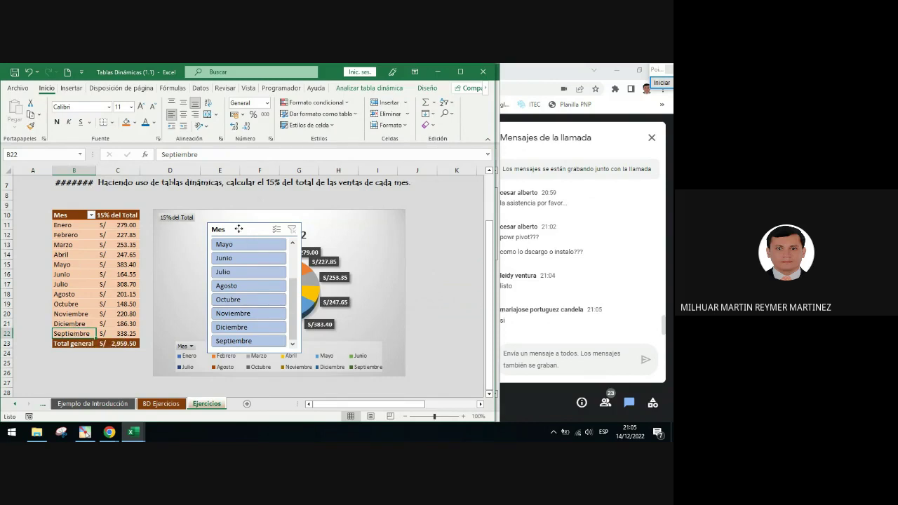
Move the Mes slicer up to start near row 10 and the pie chart down to start near row 13.
left_click_drag(242, 223, 253, 213)
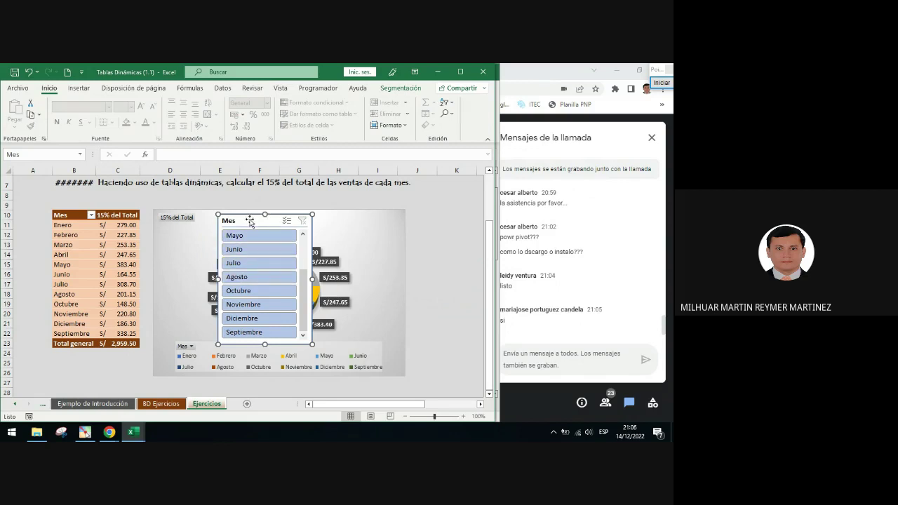
left_click(207, 227)
left_click_drag(352, 223, 357, 254)
Arrange the Mes slicer's buttons in 6 columns.
left_click(251, 218)
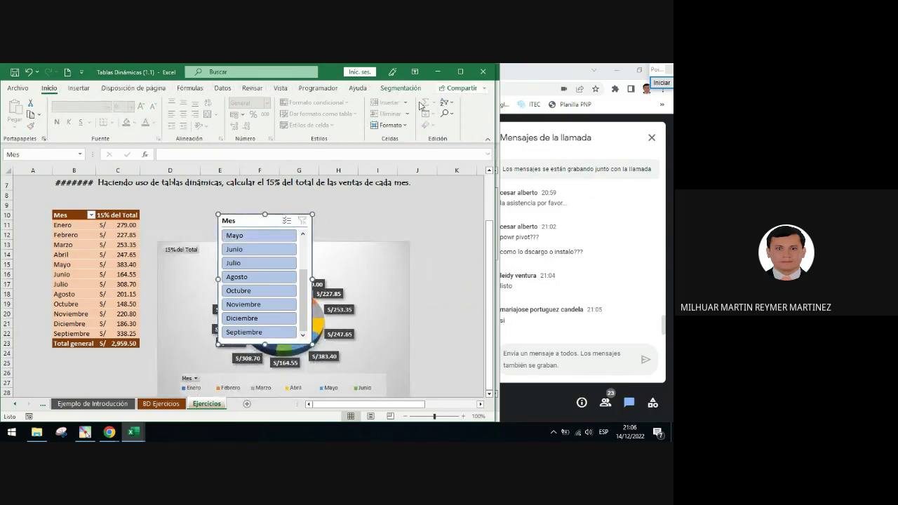
left_click(401, 89)
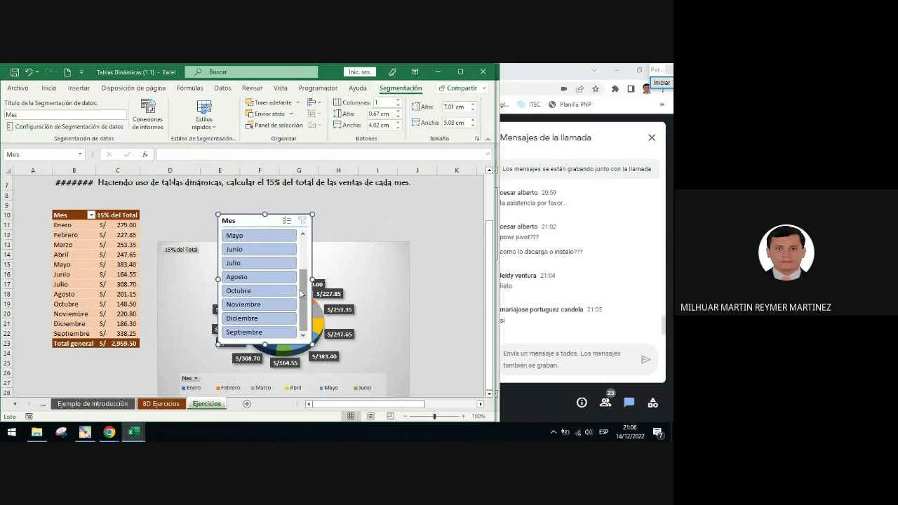
left_click_drag(303, 302, 303, 269)
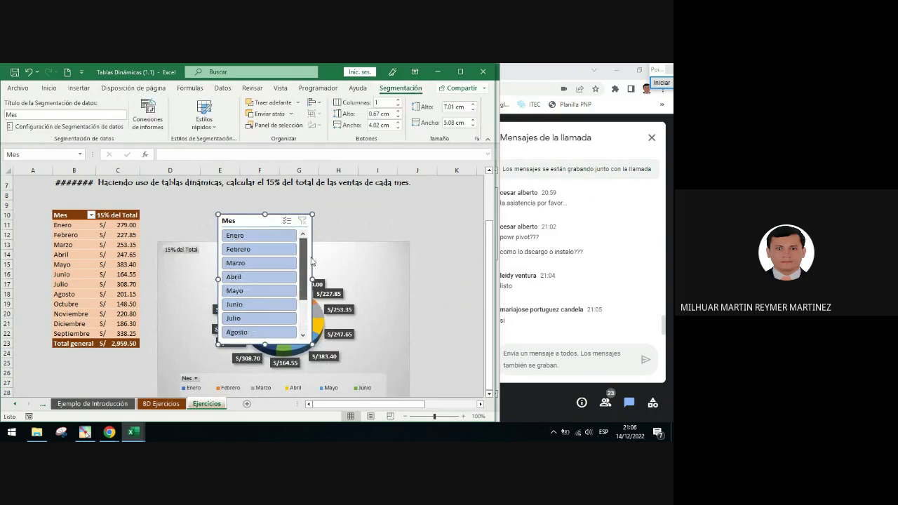
left_click(379, 102)
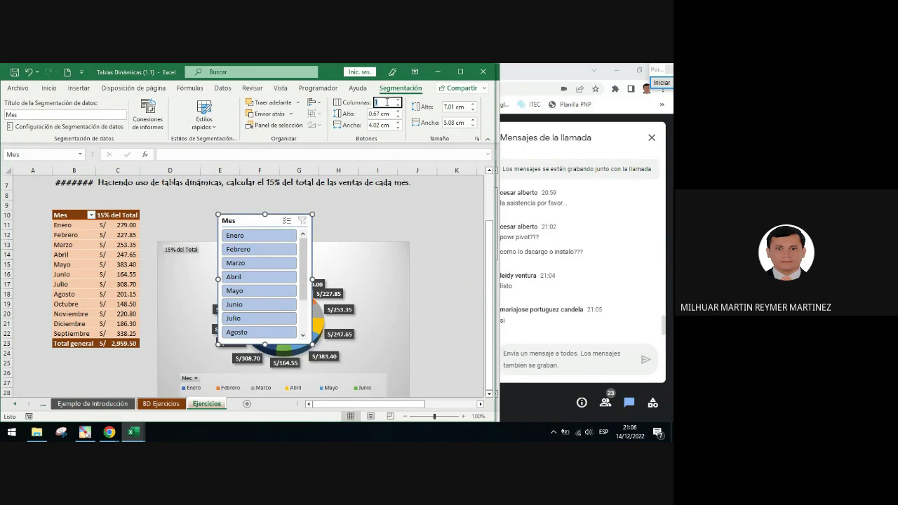
type("6")
key("Return")
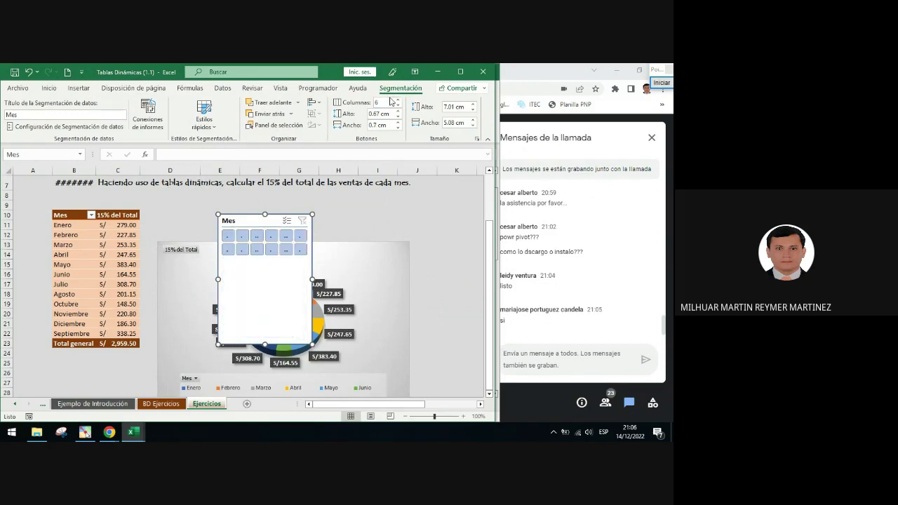
Place the Mes slicer at row 10 beside the pivot table and resize it to about 16.09 cm wide and 2.54 cm high.
left_click_drag(313, 279, 430, 278)
left_click_drag(335, 220, 273, 214)
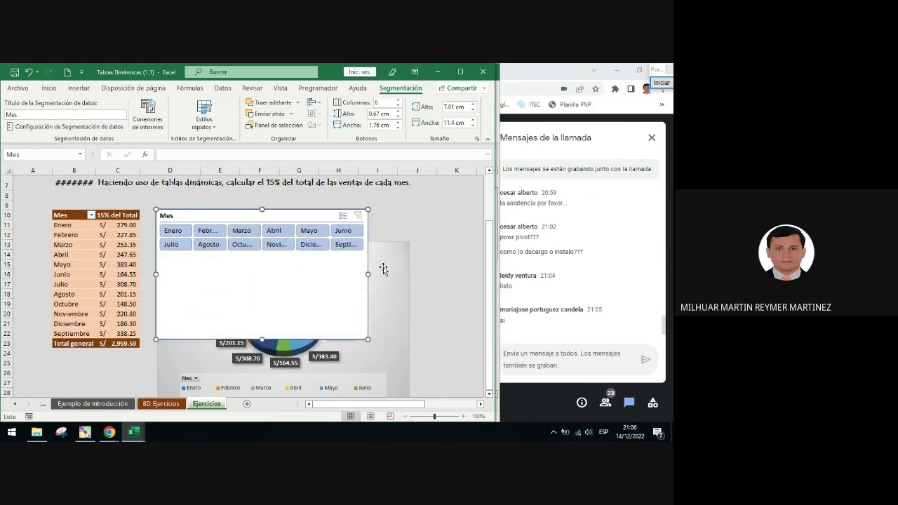
left_click_drag(368, 274, 456, 275)
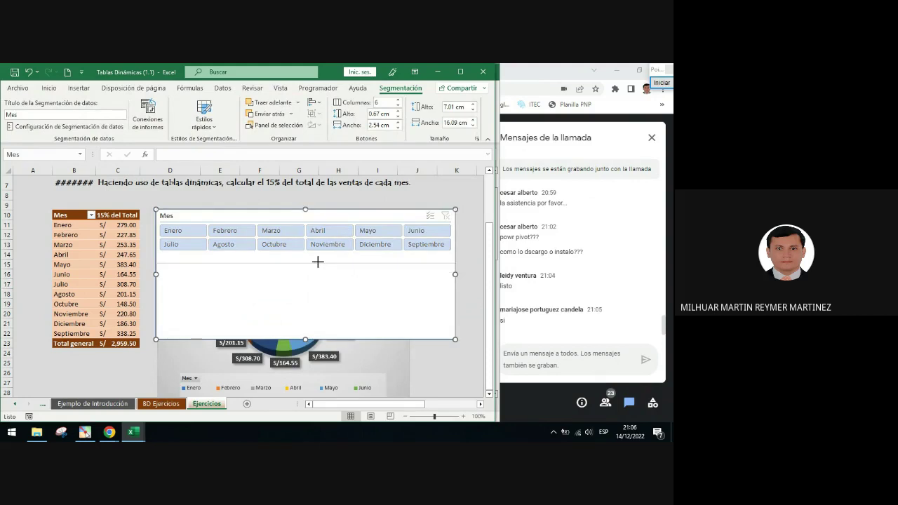
left_click_drag(319, 256, 319, 256)
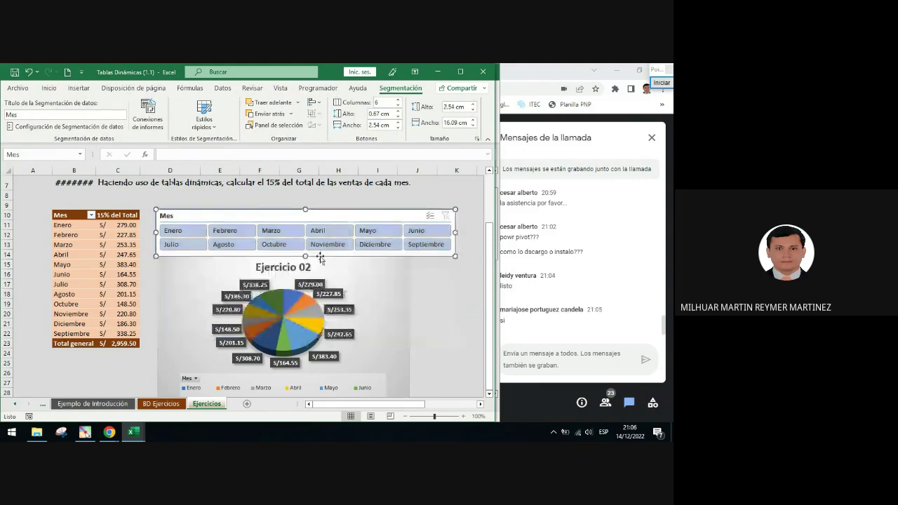
Place the pie chart directly below the Mes slicer and enlarge it to the slicer's width, about 16.09 cm wide by 9.96 cm high.
left_click(378, 285)
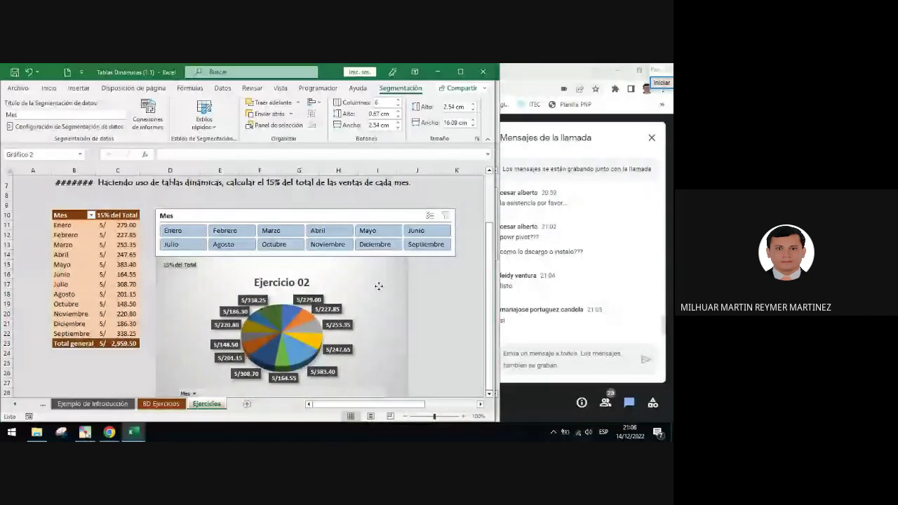
left_click_drag(379, 285, 379, 287)
scroll(426, 304, "down", 2)
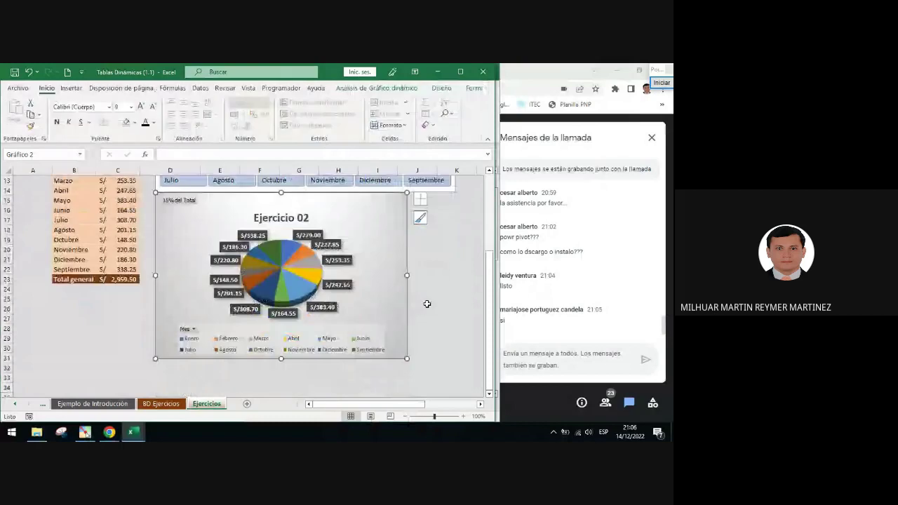
left_click_drag(407, 359, 454, 377)
scroll(473, 322, "up", 1)
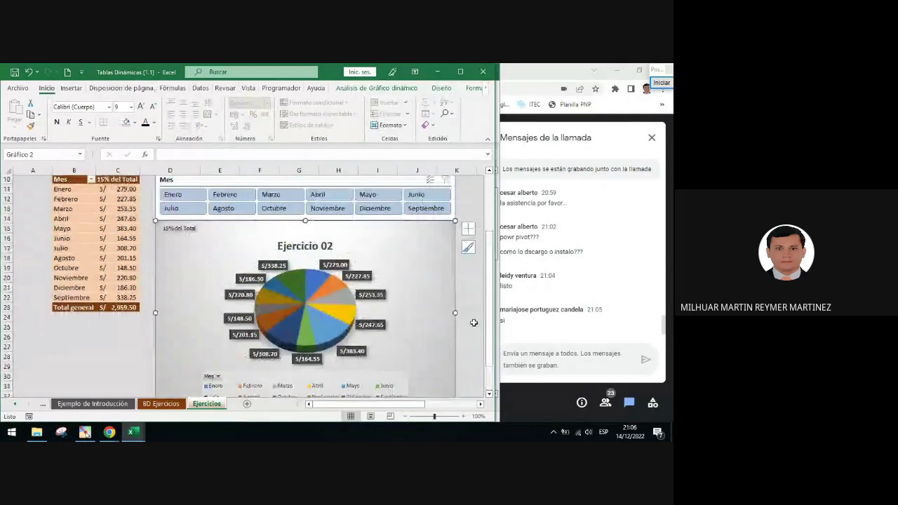
Apply the light orange style from the Claro group to the Mes slicer.
left_click(329, 179)
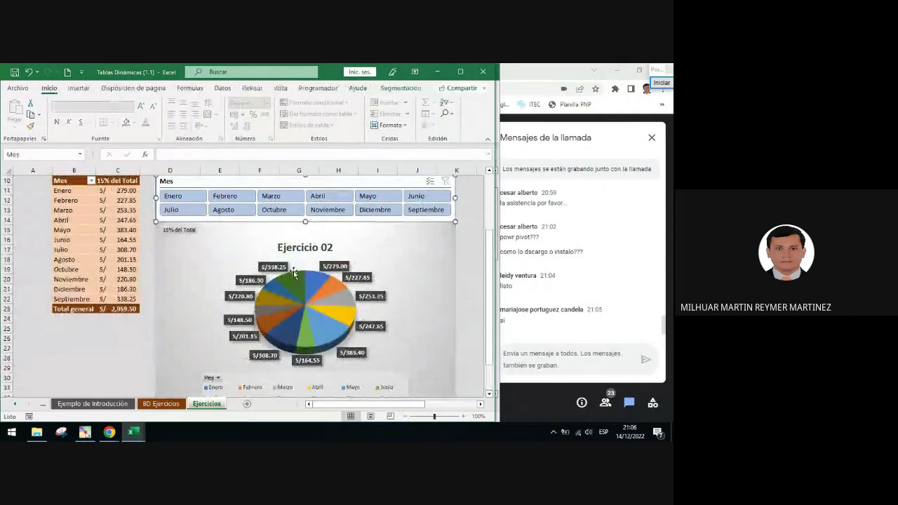
left_click(400, 88)
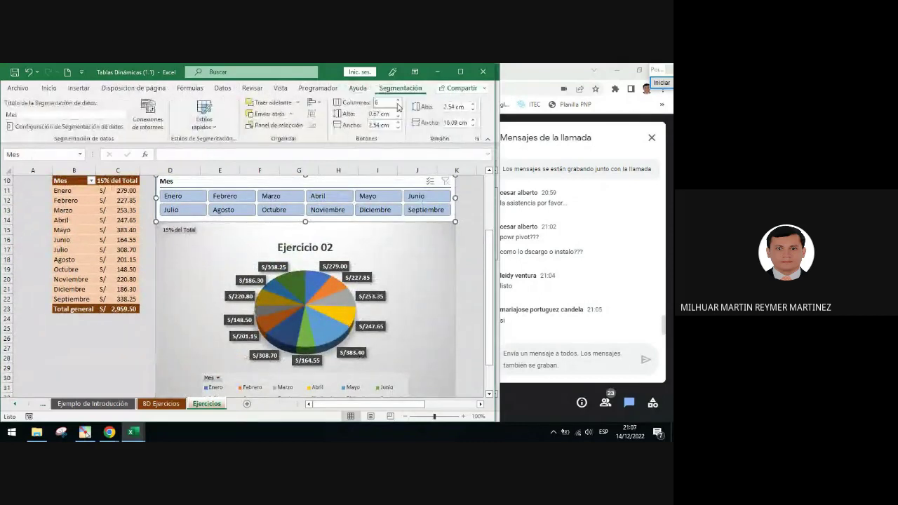
left_click(205, 116)
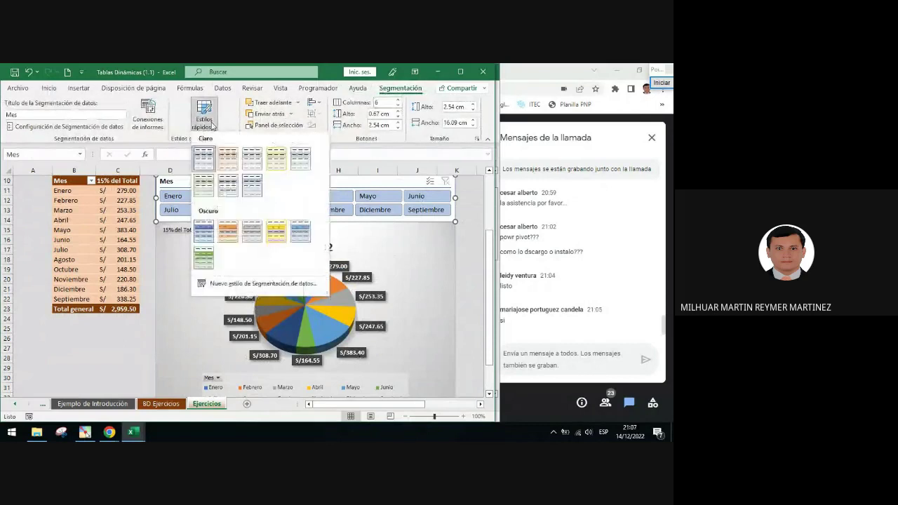
left_click(229, 165)
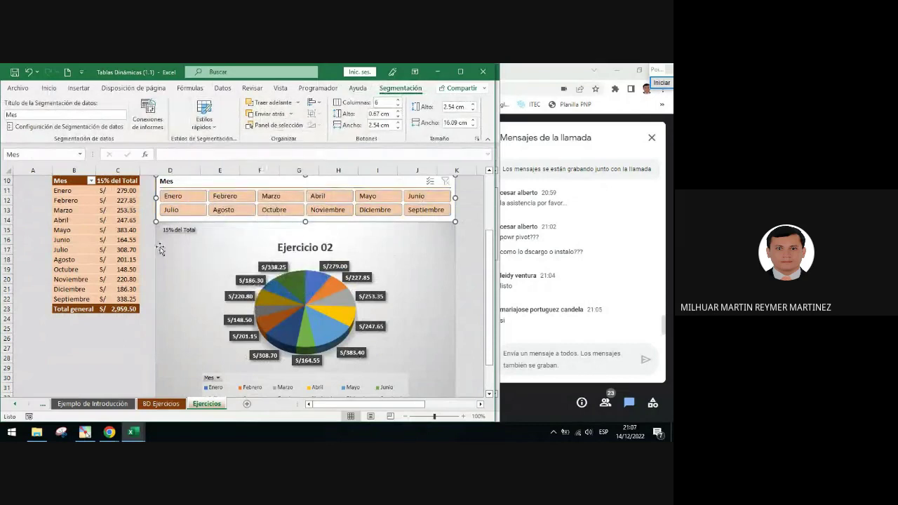
Give the Ejercicio 02 pie chart's area an orange theme-color outline.
left_click(430, 239)
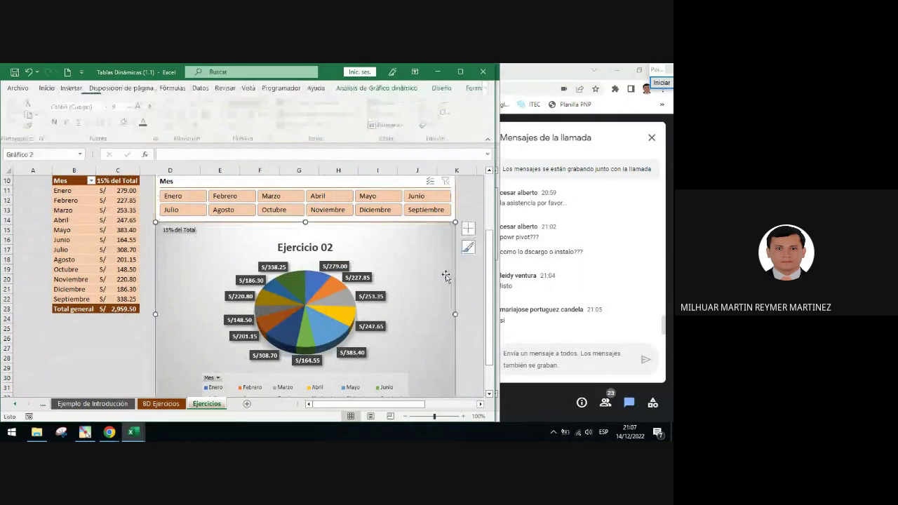
left_click(473, 89)
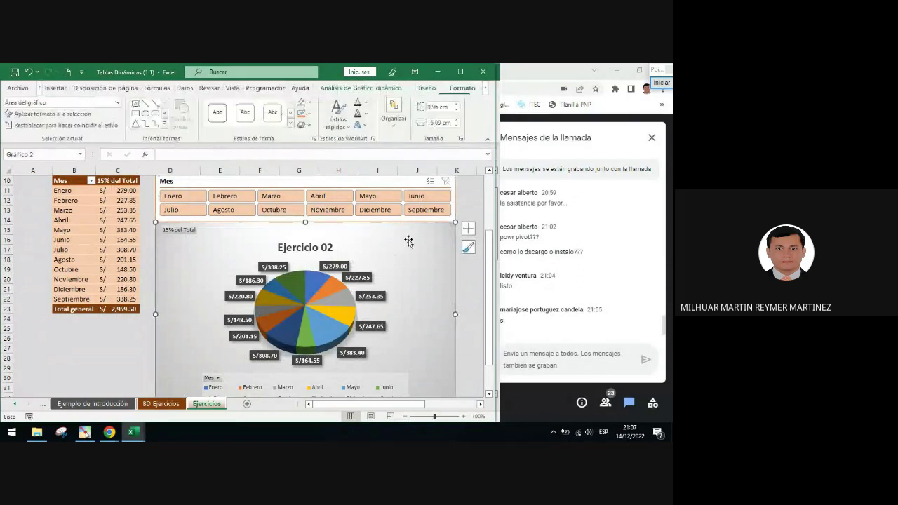
left_click(312, 113)
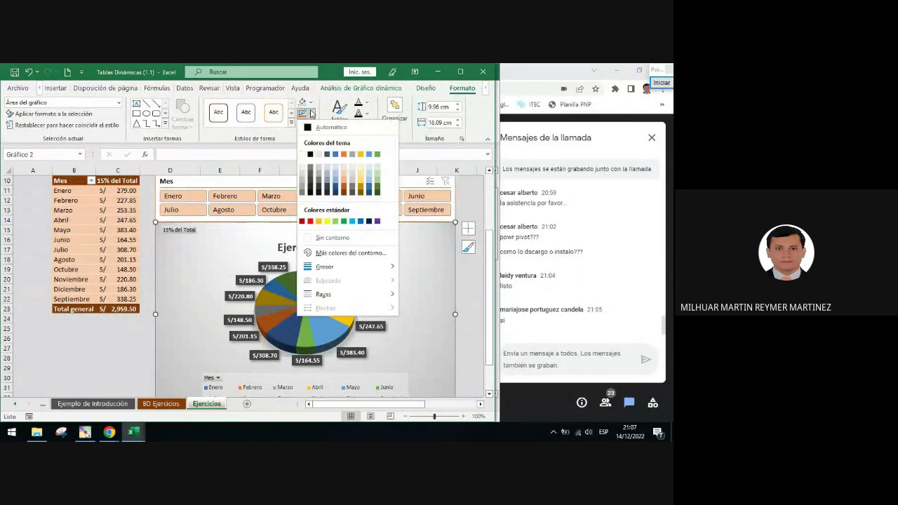
left_click(344, 153)
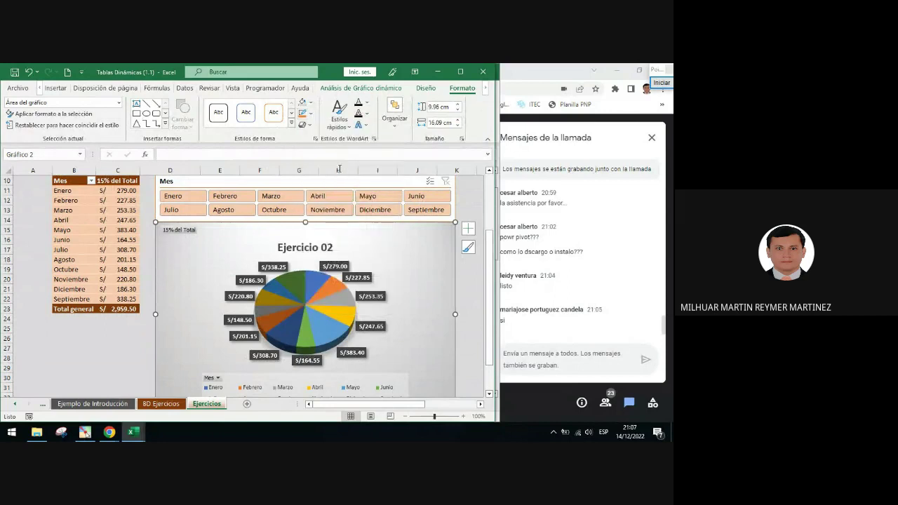
left_click(467, 277)
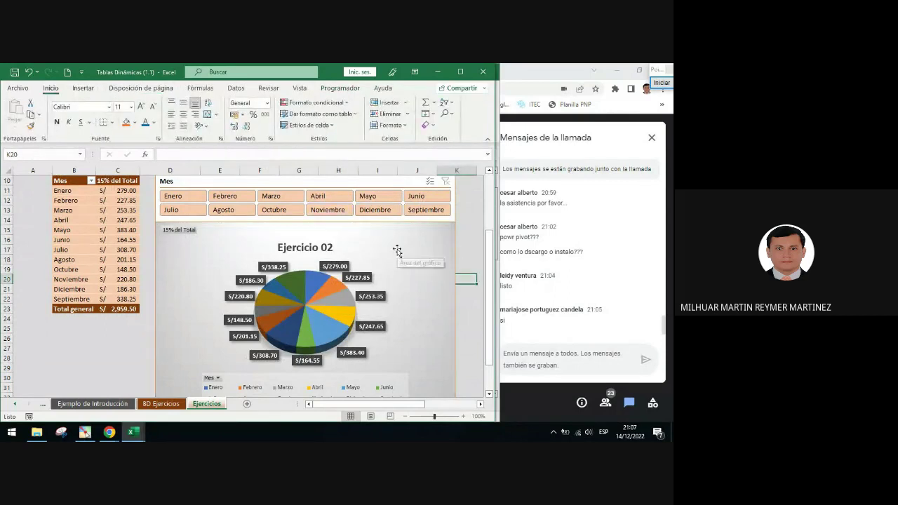
scroll(465, 251, "down", 1)
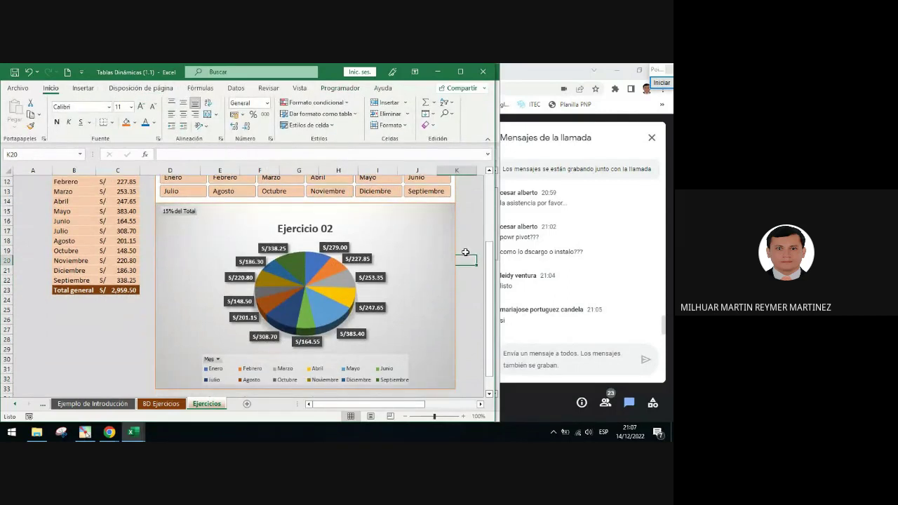
scroll(465, 252, "up", 1)
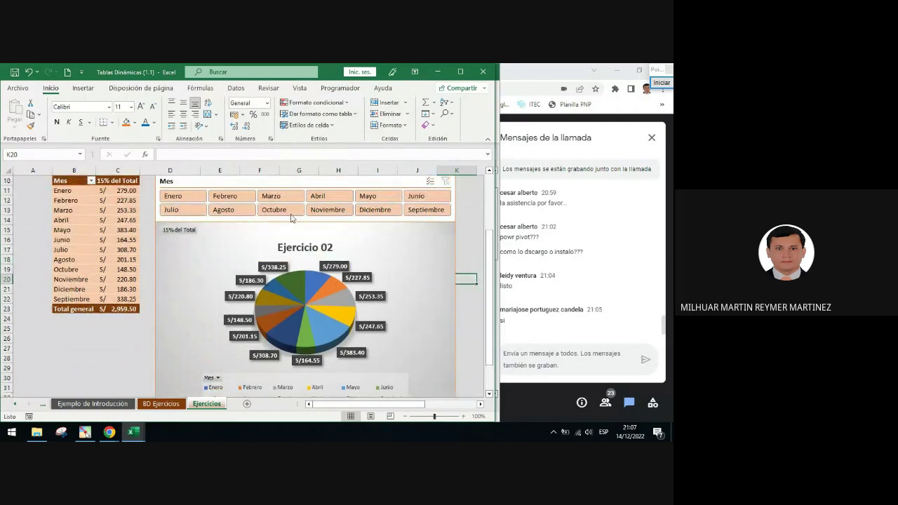
Group the Mes slicer and the pie chart into a single object.
scroll(177, 186, "up", 1)
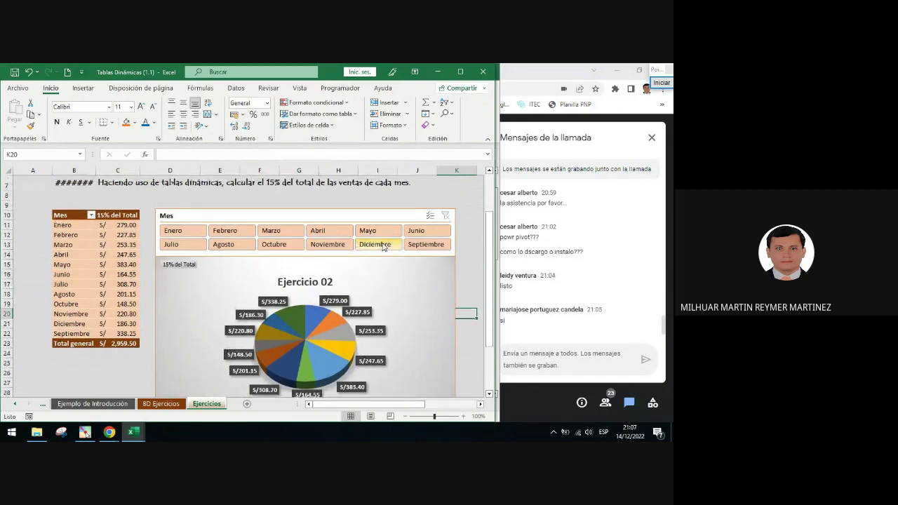
left_click(355, 213)
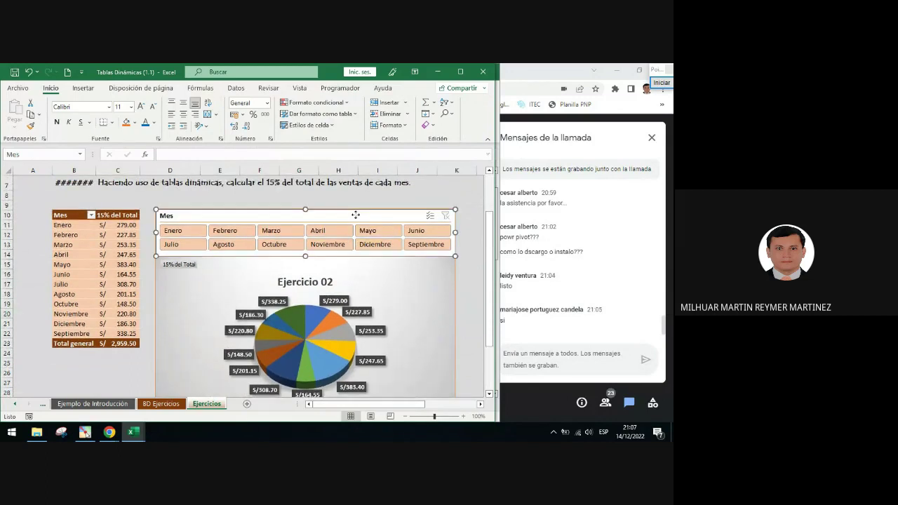
left_click(391, 272, "ctrl")
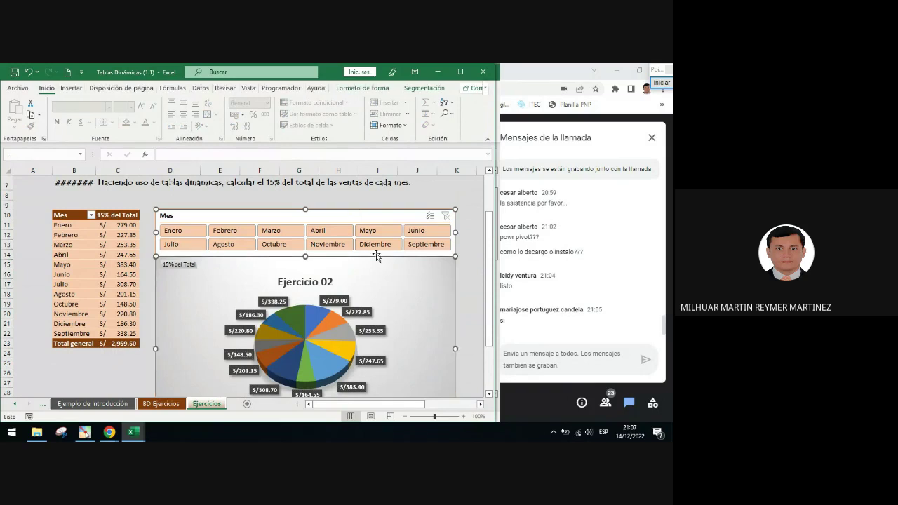
right_click(358, 216)
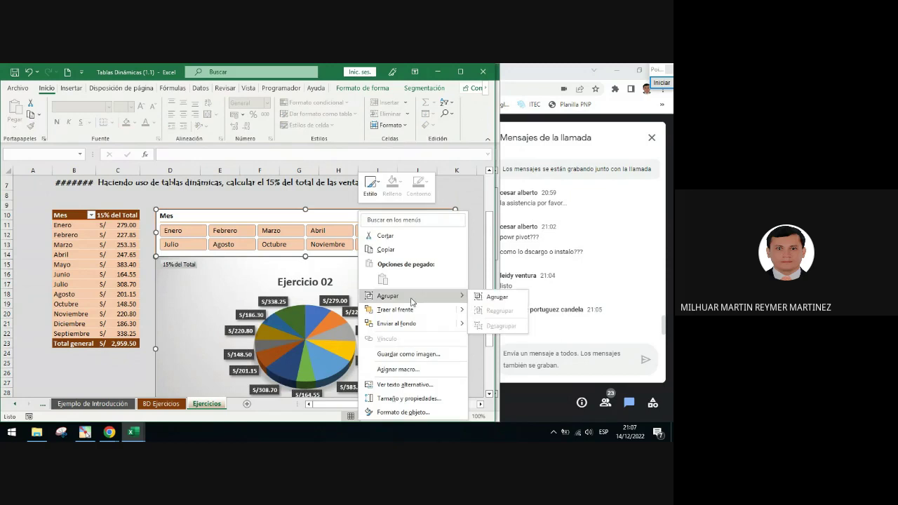
left_click(506, 301)
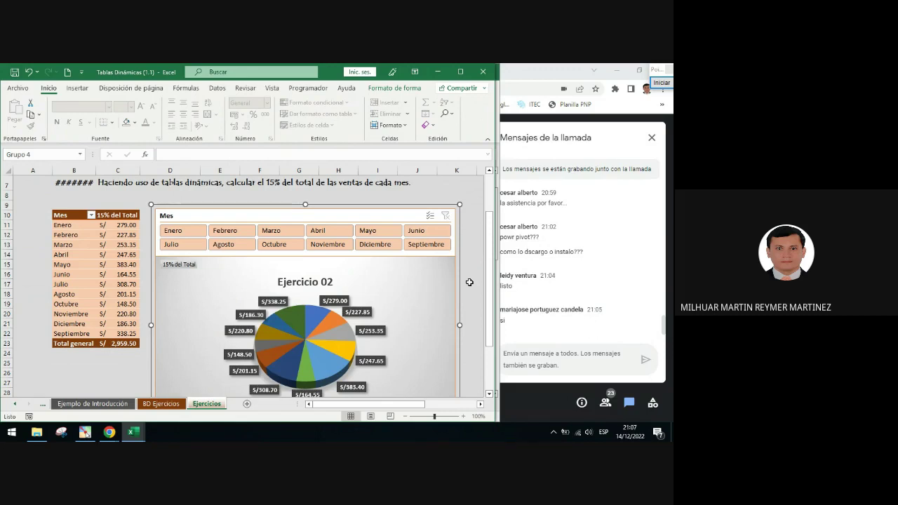
Filter the pivot table and pie chart to Enero, Febrero and Marzo with the Mes slicer.
left_click(176, 230)
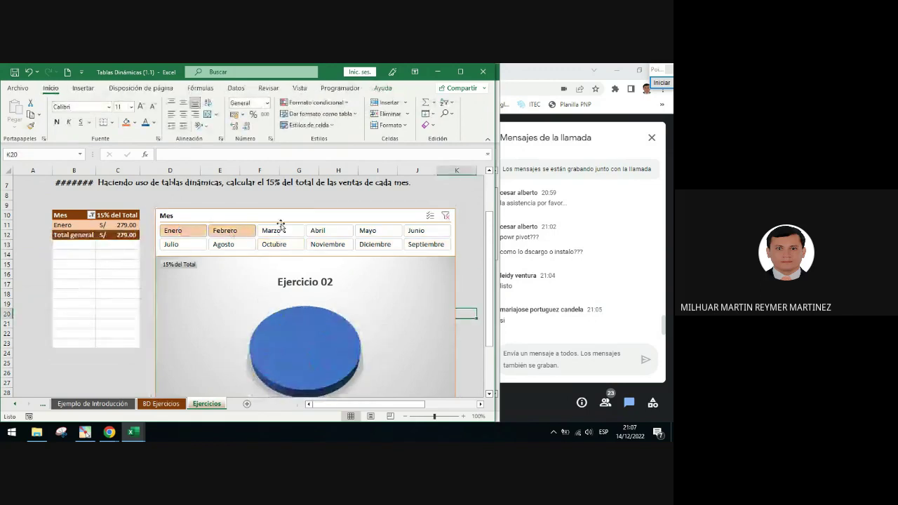
left_click_drag(281, 224, 273, 231)
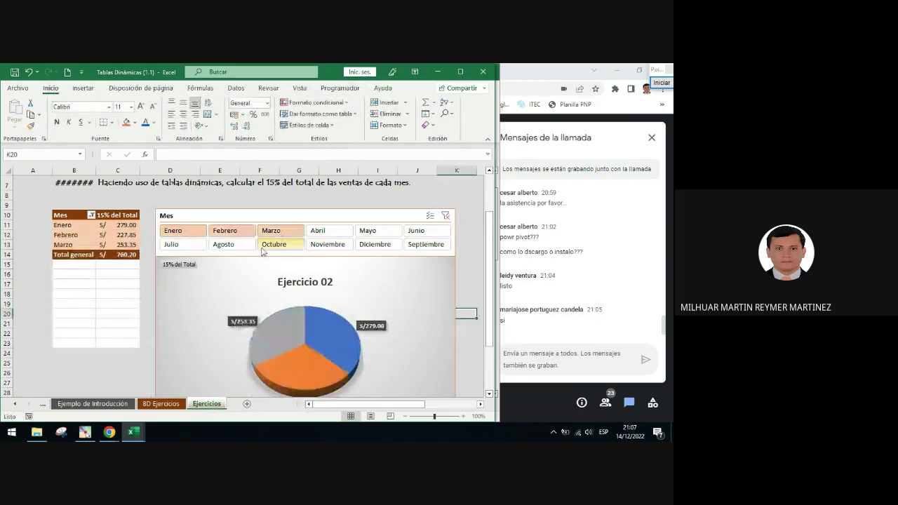
scroll(337, 308, "down", 3)
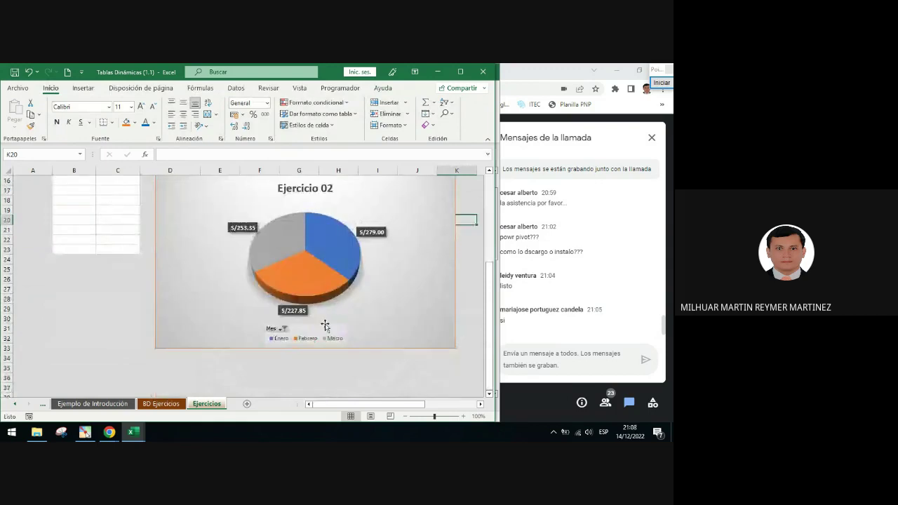
scroll(311, 272, "up", 2)
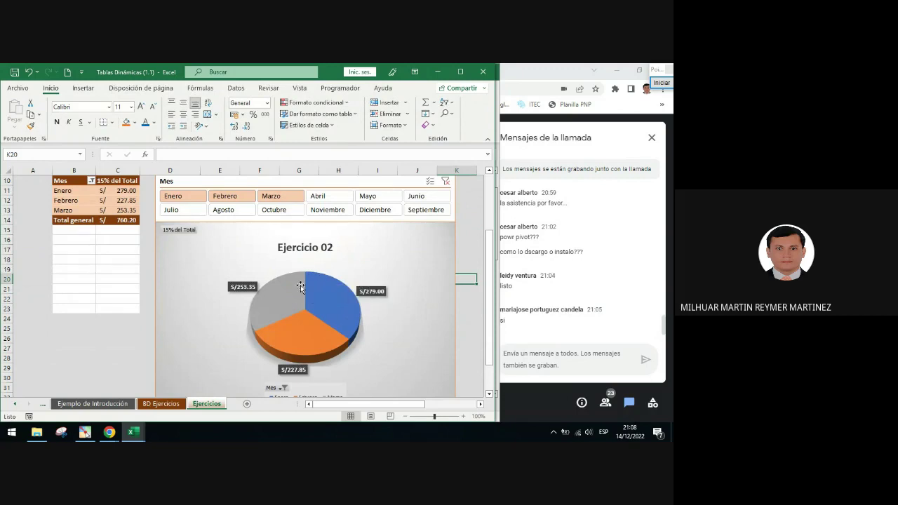
scroll(261, 276, "up", 2)
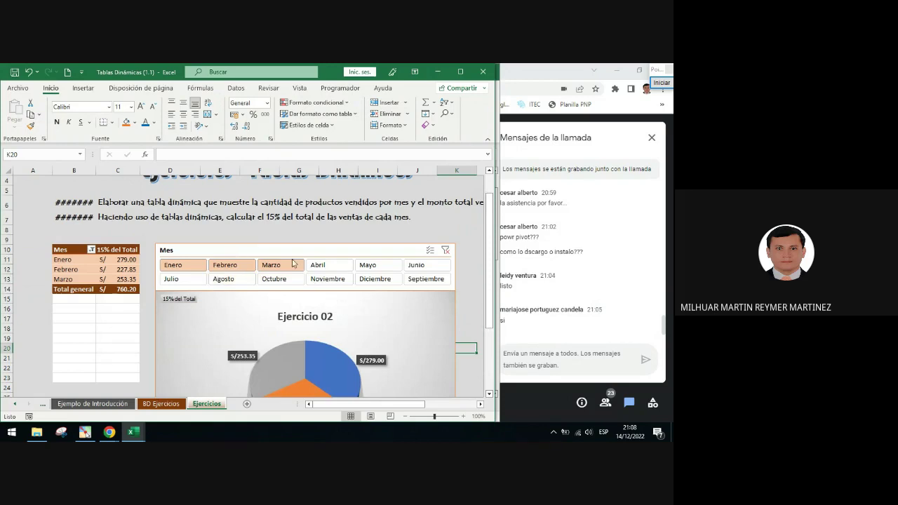
Mark the Mes slicer's heading with a temporary green ellipse and an arrow to its filter-clearing control, and clear the month filter.
left_click(661, 82)
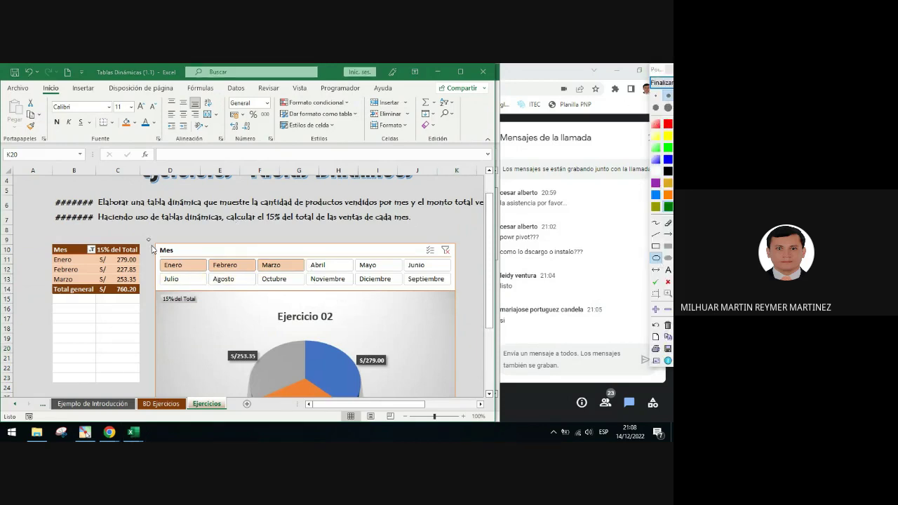
mouse_move(148, 239)
left_mouse_down()
mouse_move(181, 261)
mouse_move(445, 250)
left_mouse_up()
left_click(668, 233)
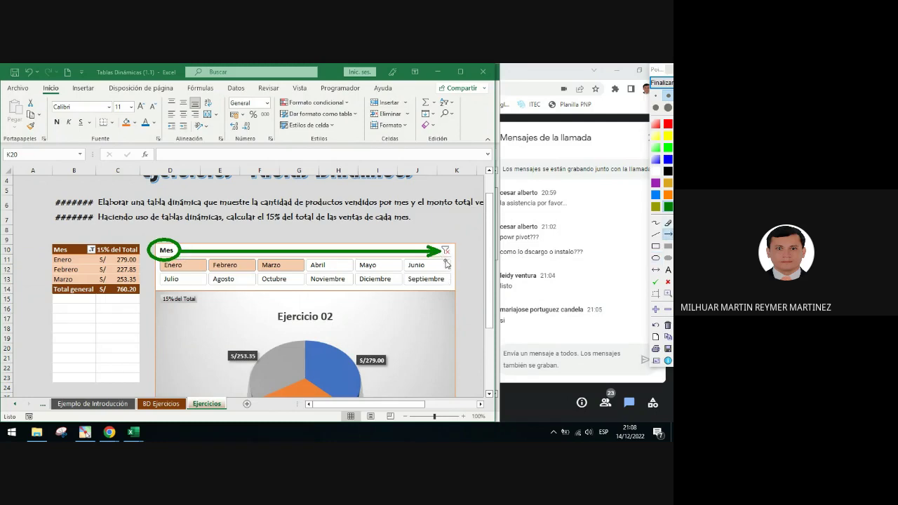
left_click(662, 82)
left_click(446, 251)
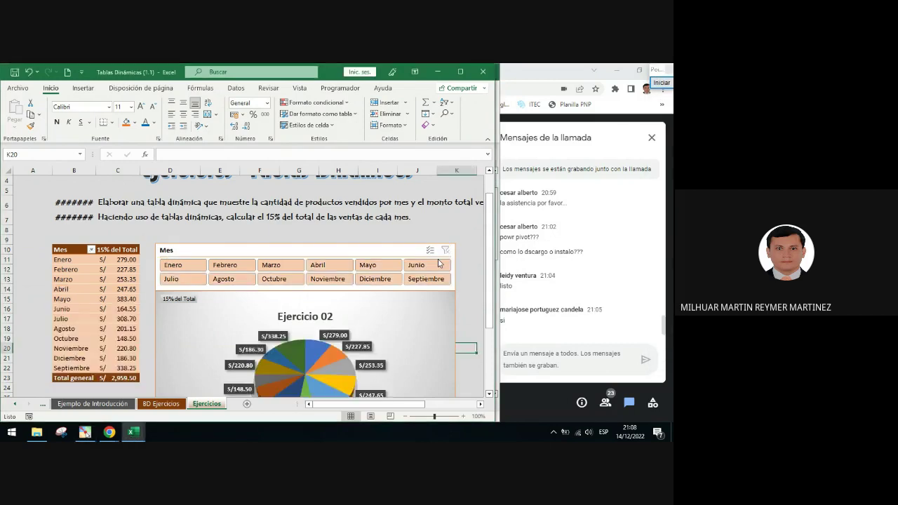
Save the Tablas Dinámicas (1.1) workbook containing the Ejercicio 02 pie chart and Mes slicer.
scroll(290, 298, "down", 2)
scroll(290, 299, "down", 2)
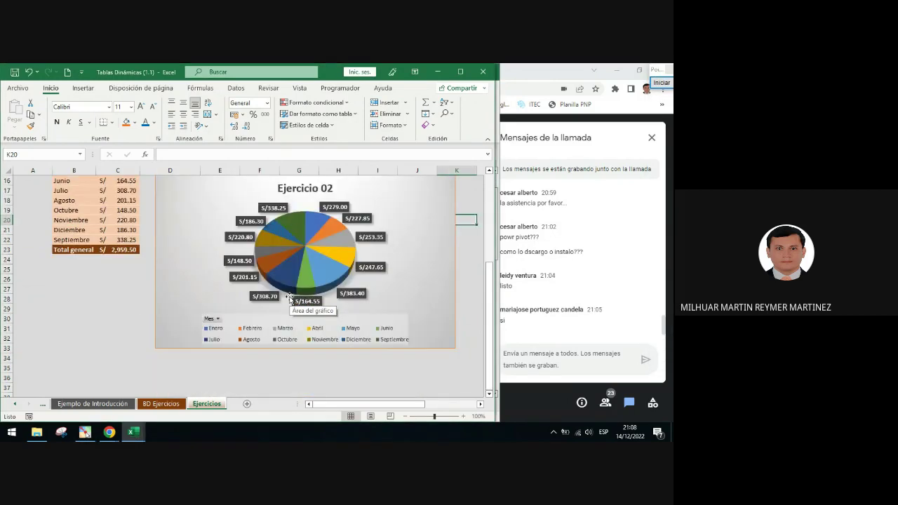
scroll(290, 298, "up", 4)
scroll(289, 299, "down", 1)
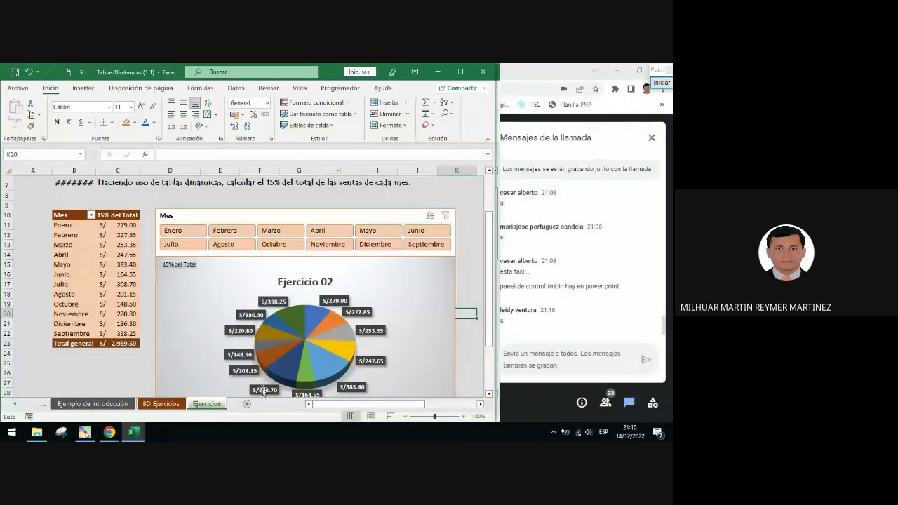
scroll(277, 262, "up", 2)
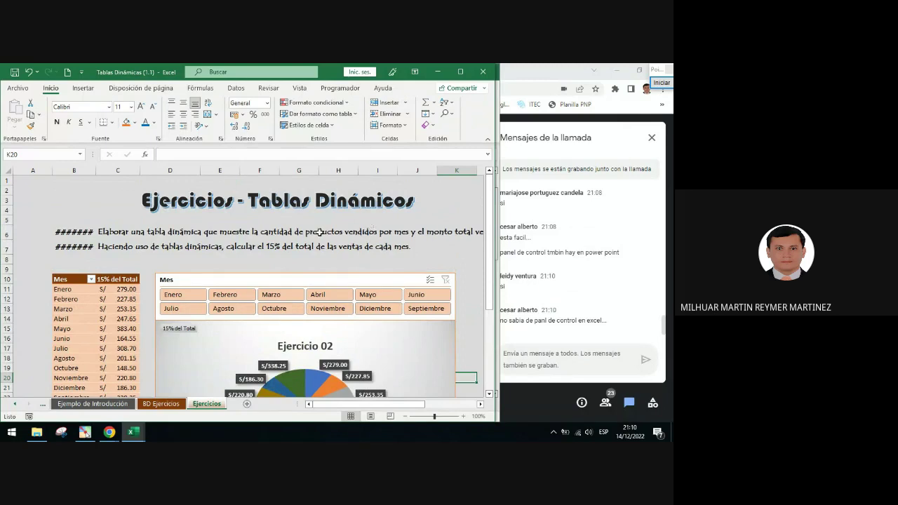
left_click(14, 72)
Switch to the Tablas Dinámicas y Dashboards 2.1 workbook, narrow its window beside the chat, and examine the example dashboard on the Nociones Básicas sheet.
mouse_move(135, 440)
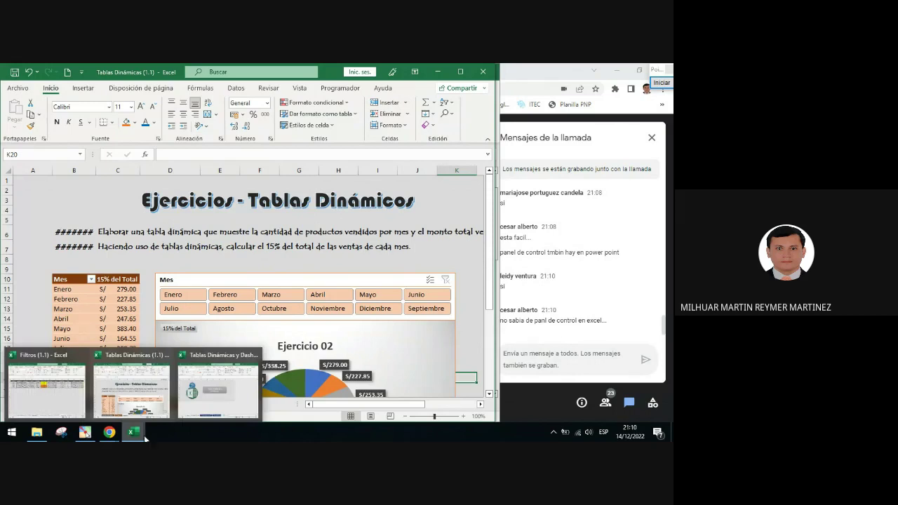
left_click(208, 404)
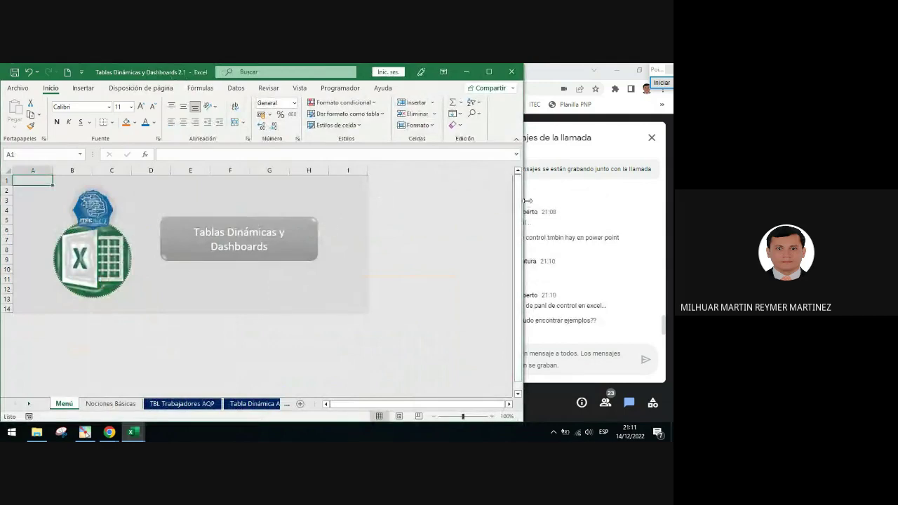
left_click_drag(524, 205, 499, 202)
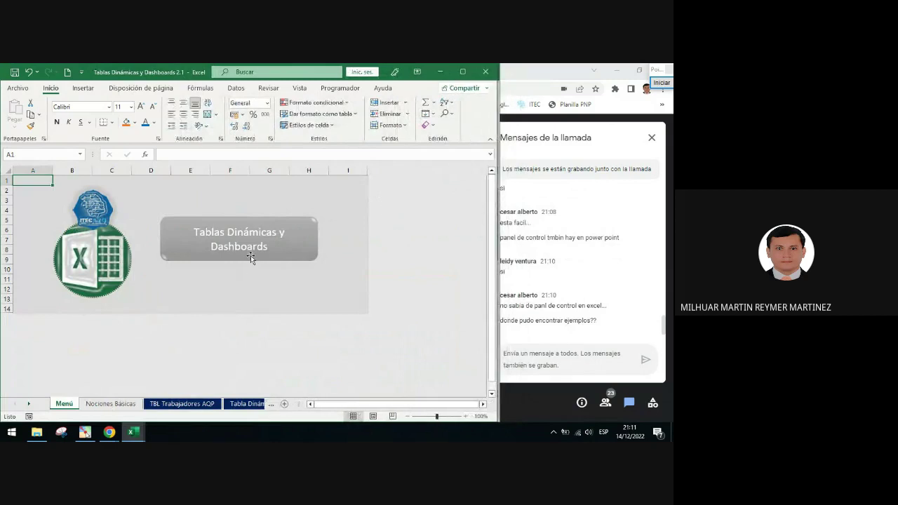
left_click(111, 404)
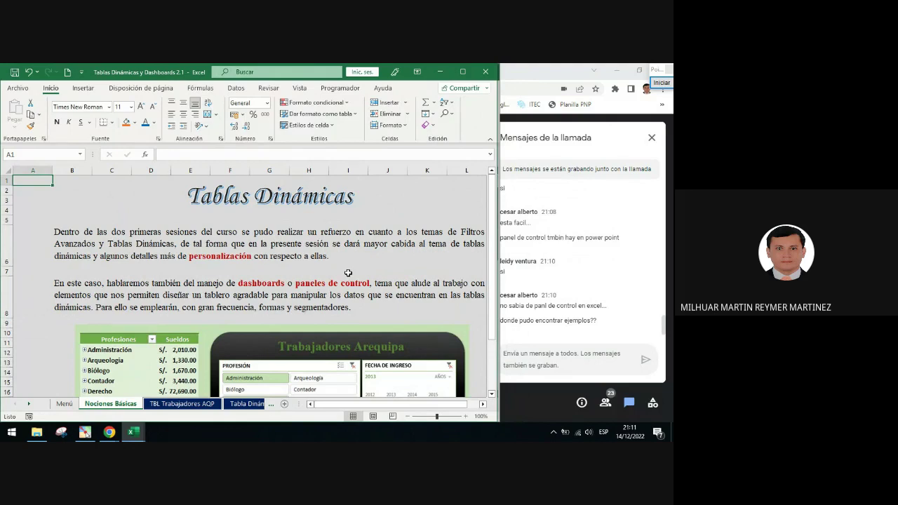
scroll(348, 273, "down", 1)
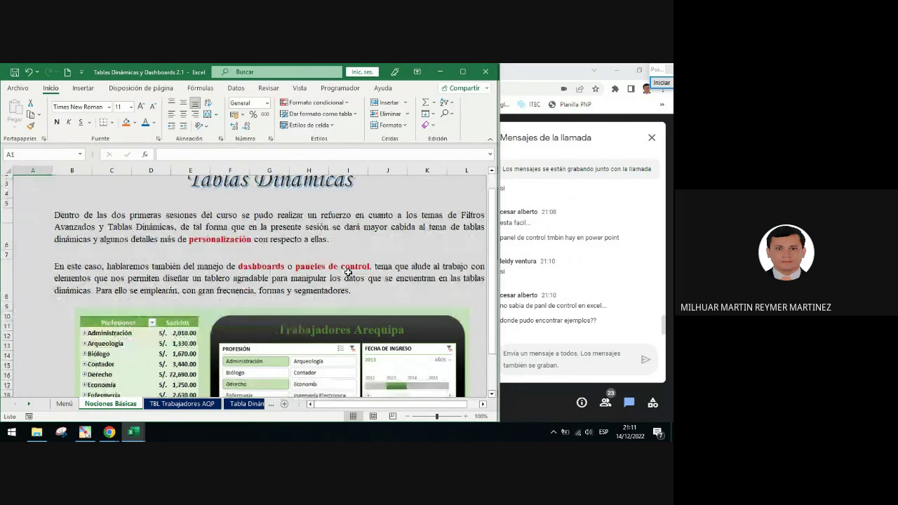
scroll(347, 273, "down", 2)
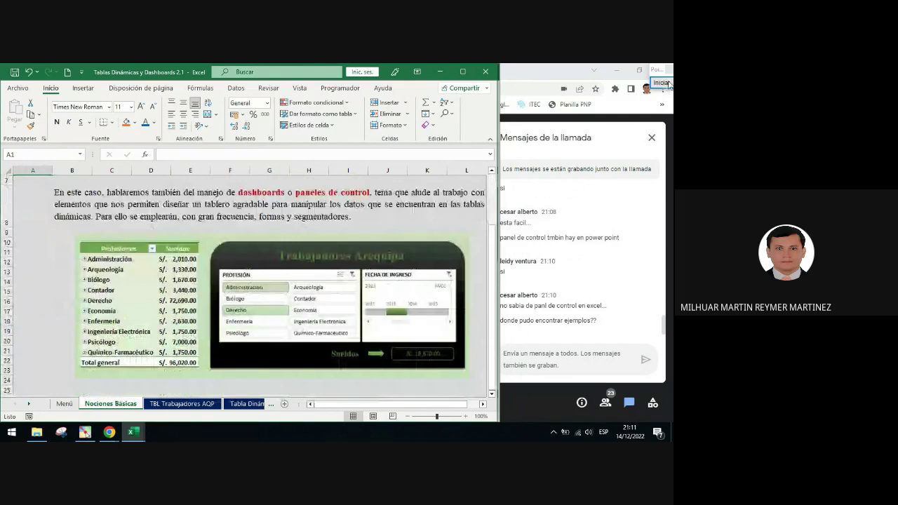
Mark the example pivot table with one green check mark and the Trabajadores Arequipa panel with two.
left_click(668, 83)
left_click(655, 281)
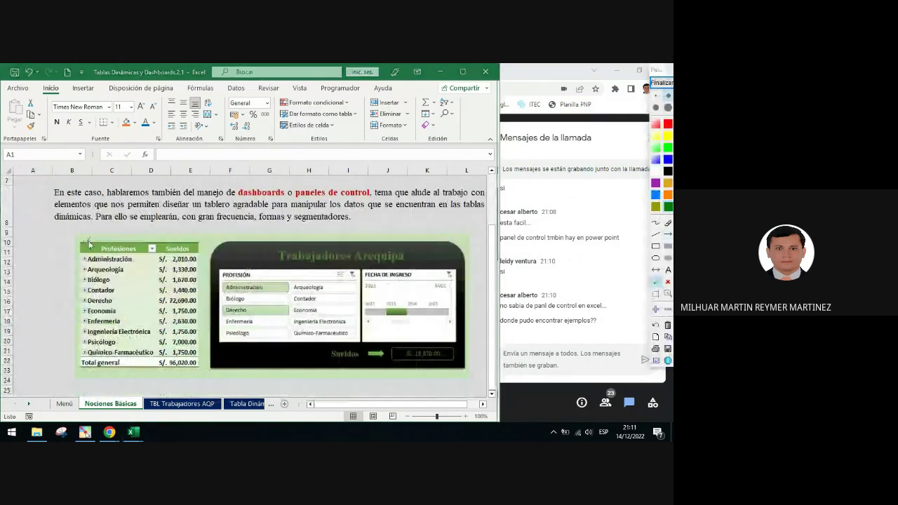
left_click(89, 241)
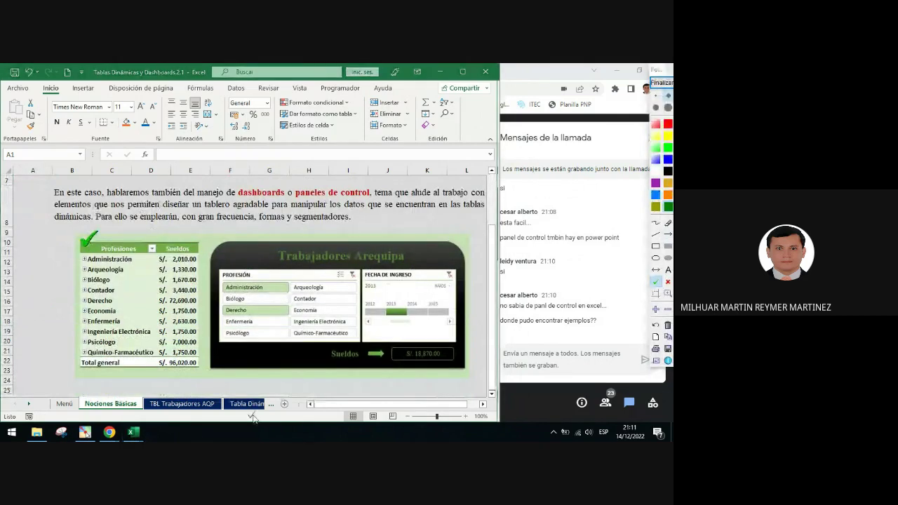
left_click(358, 235)
left_click(366, 232)
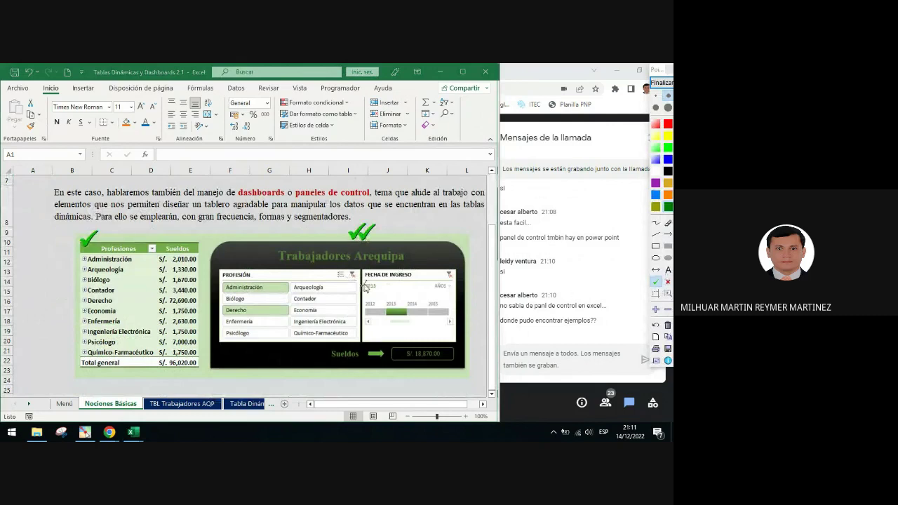
Draw orange arrows pointing at the example dashboard's PROFESIÓN slicer and FECHA DE INGRESO timeline.
left_click(668, 233)
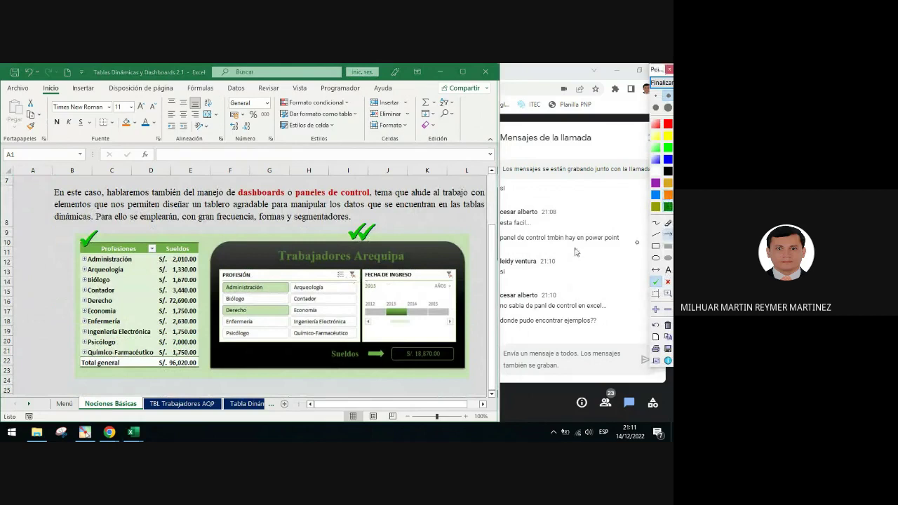
left_click_drag(223, 229, 235, 265)
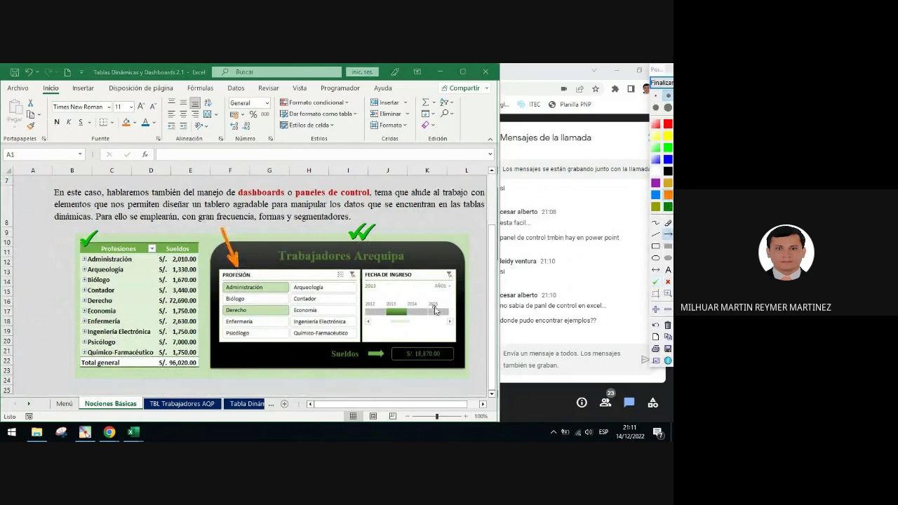
left_click_drag(476, 242, 428, 274)
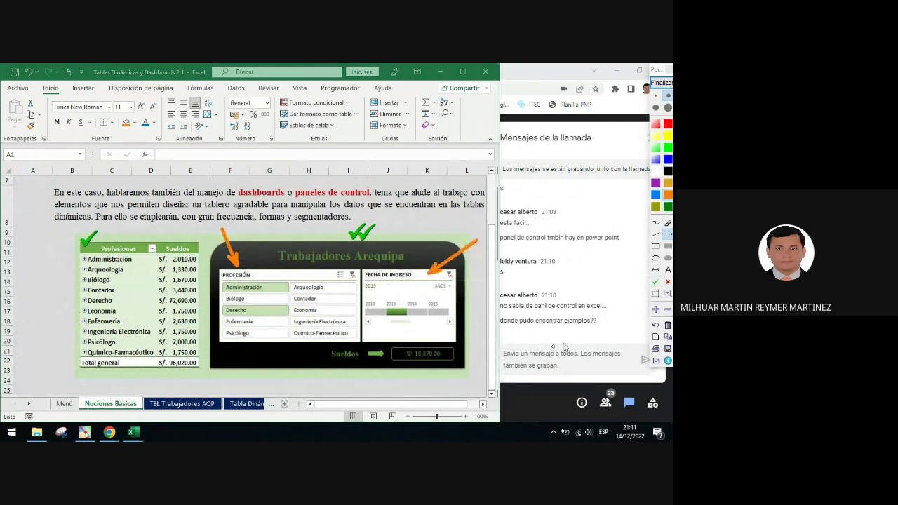
Circle the Trabajadores Arequipa title and the Sueldos label with blue ellipses.
left_click(657, 259)
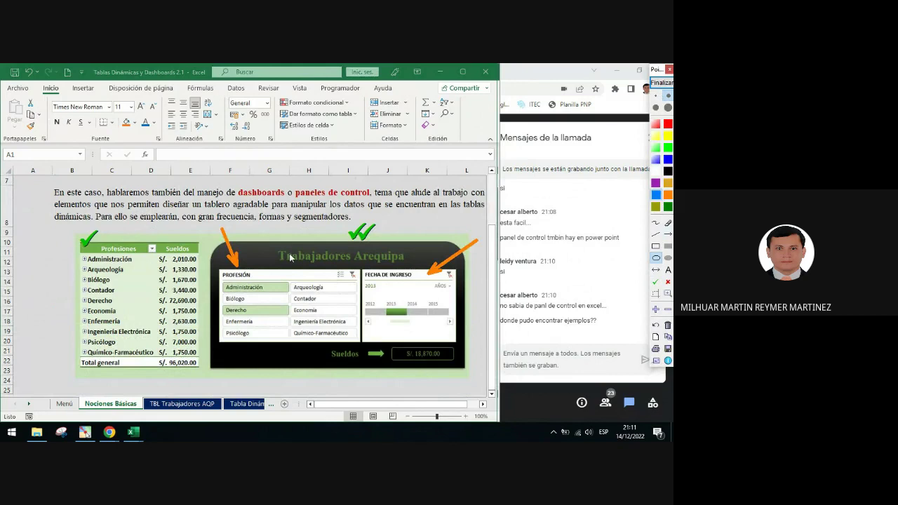
left_click_drag(273, 247, 415, 275)
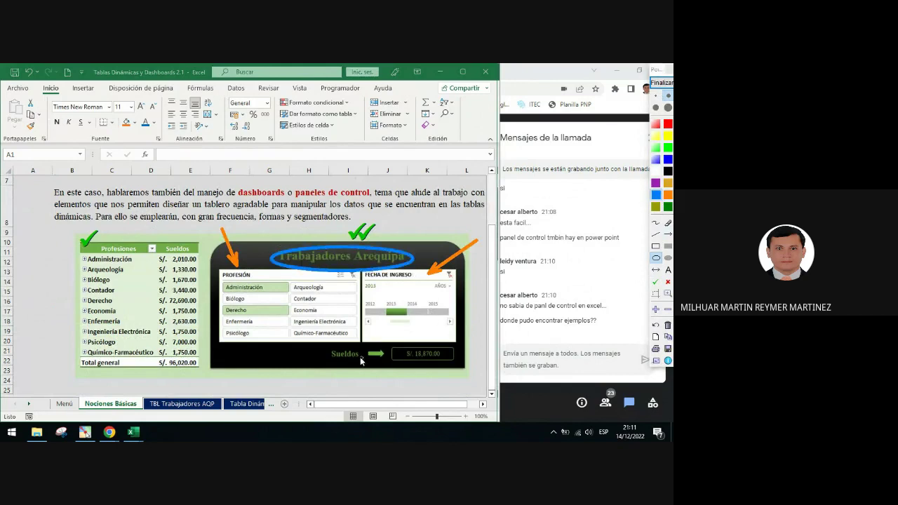
left_click_drag(325, 346, 369, 375)
Draw blue arrows to the Sueldos arrow shape, the amount box and the black panel background, and clear all the temporary marks.
left_click(667, 234)
mouse_move(397, 384)
left_mouse_down()
mouse_move(382, 364)
mouse_move(421, 373)
mouse_move(435, 367)
left_mouse_up()
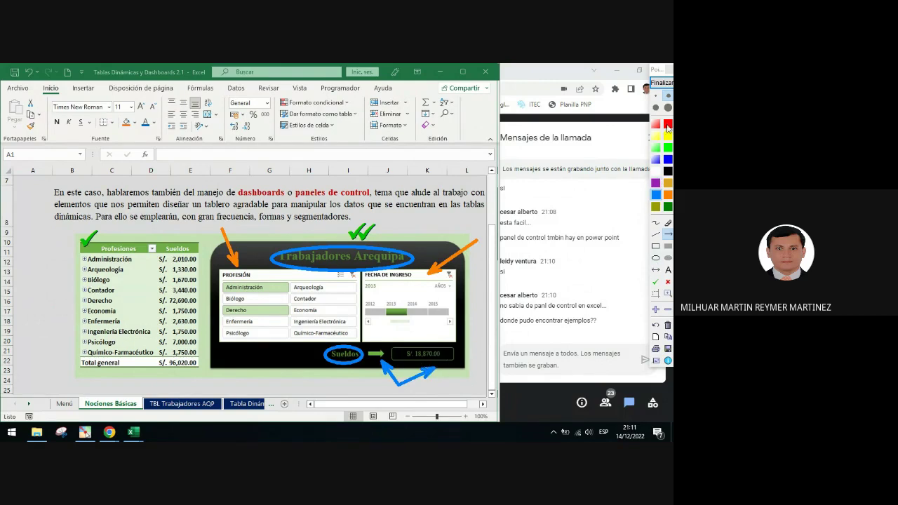
left_click(667, 126)
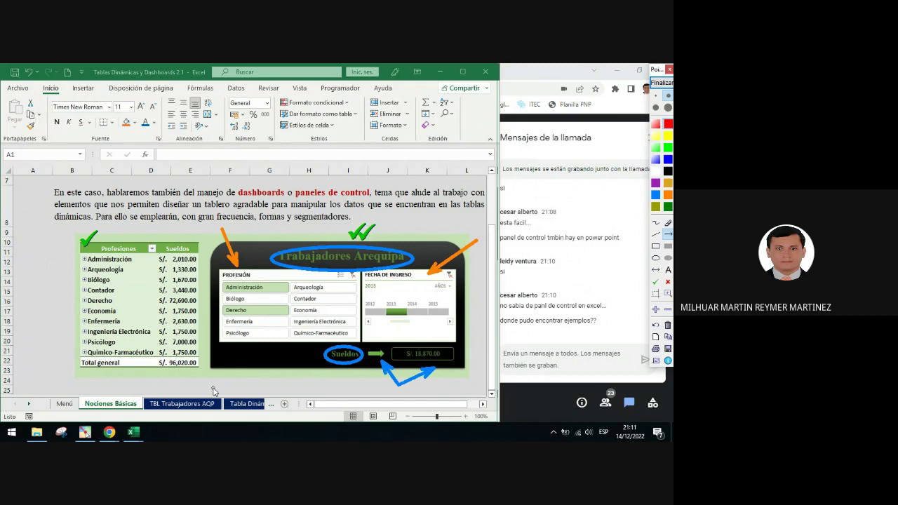
left_click(657, 196)
mouse_move(397, 387)
left_mouse_down()
mouse_move(300, 374)
mouse_move(278, 362)
left_mouse_up()
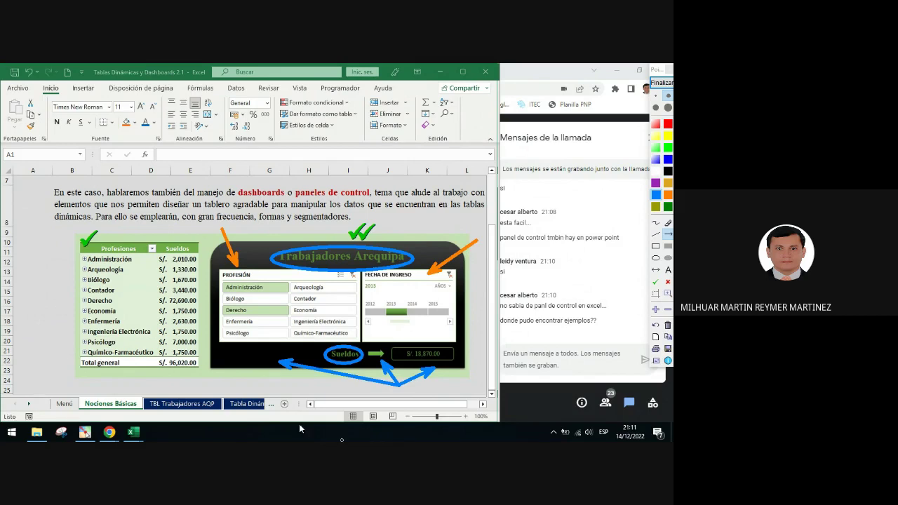
left_click(655, 84)
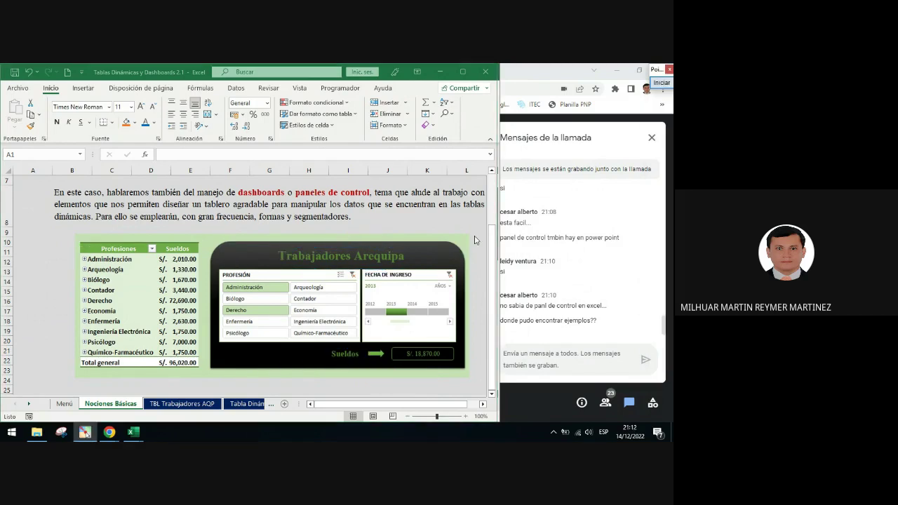
Go to the TBL Trabajadores AQP sheet and review its DNI, APELLIDOS Y NOMBRES, FECHA DE INGRESO and REMUNERACIÓN column headings.
left_click(181, 404)
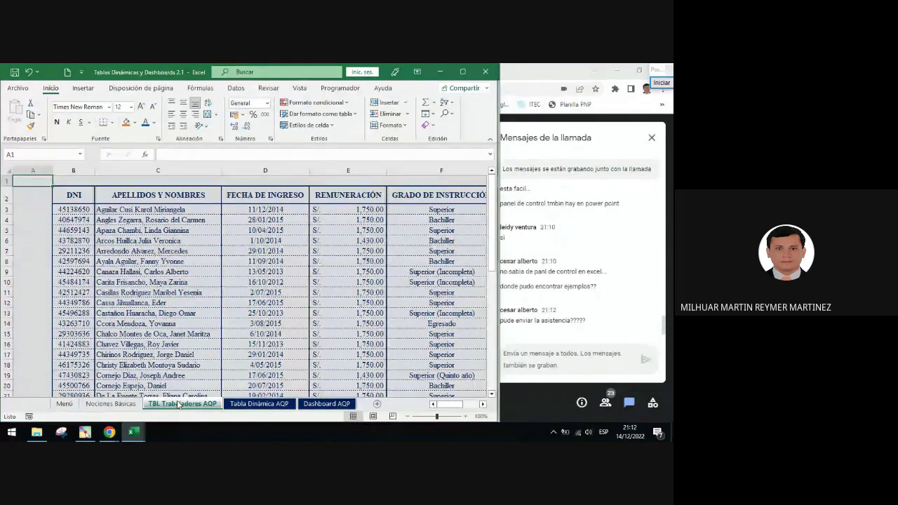
left_click(75, 197)
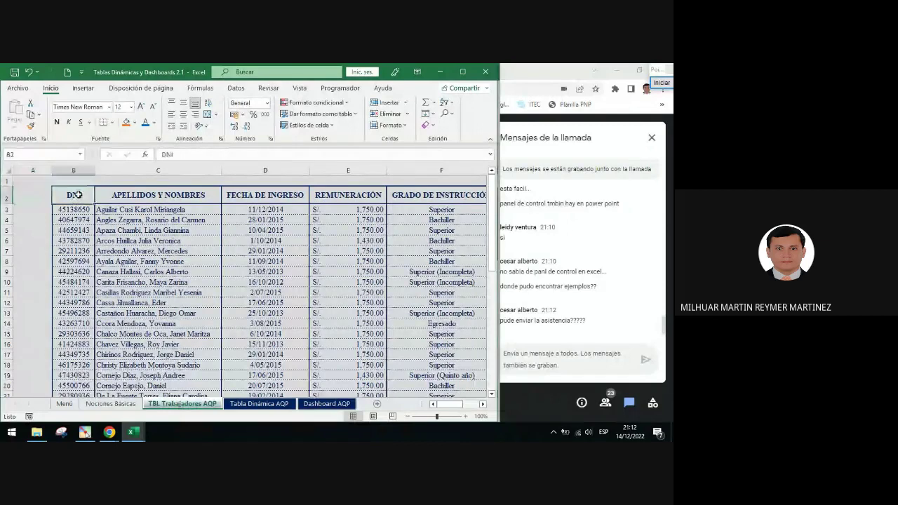
left_click(155, 197)
left_click(295, 193)
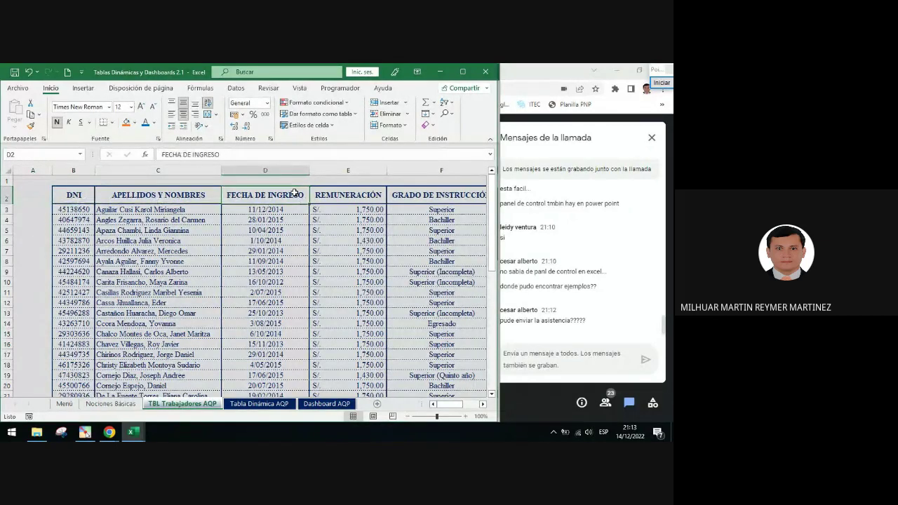
left_click(336, 193)
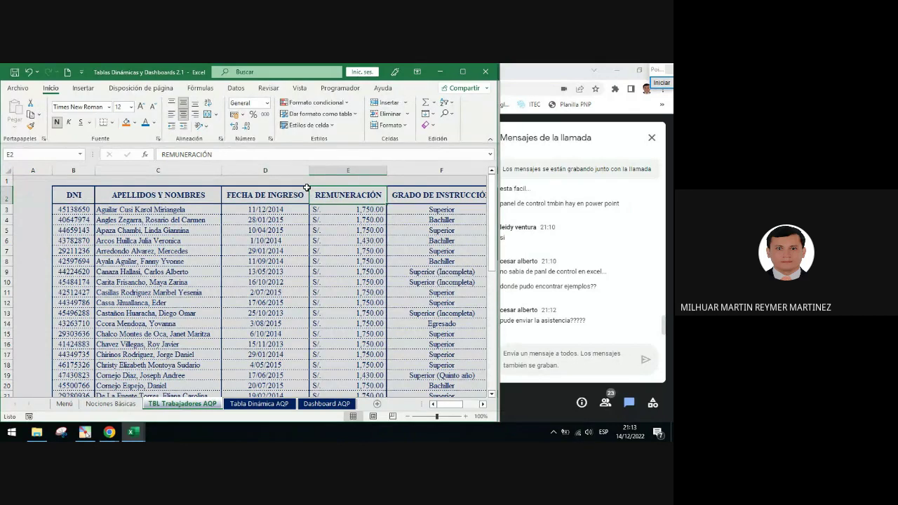
Convert the worker list in B2:G59 into a table with headers.
key("ctrl+t")
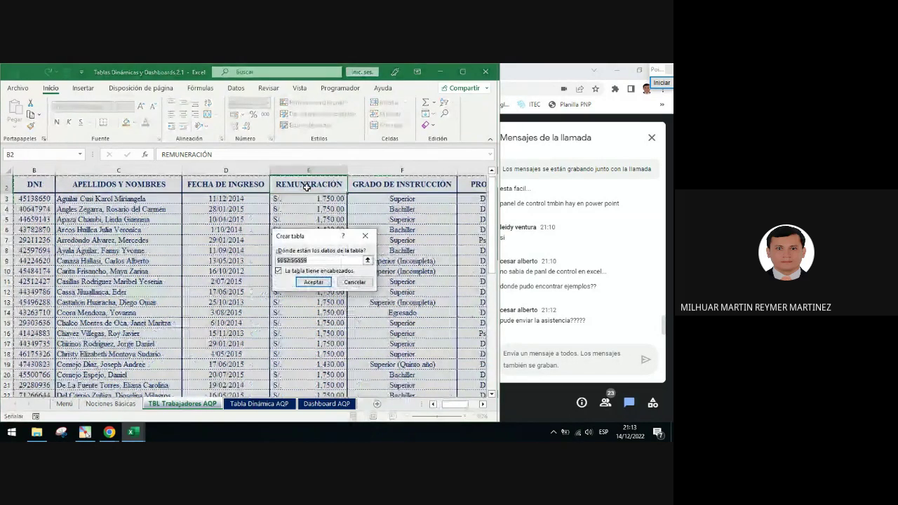
left_click(84, 89)
left_click(13, 113)
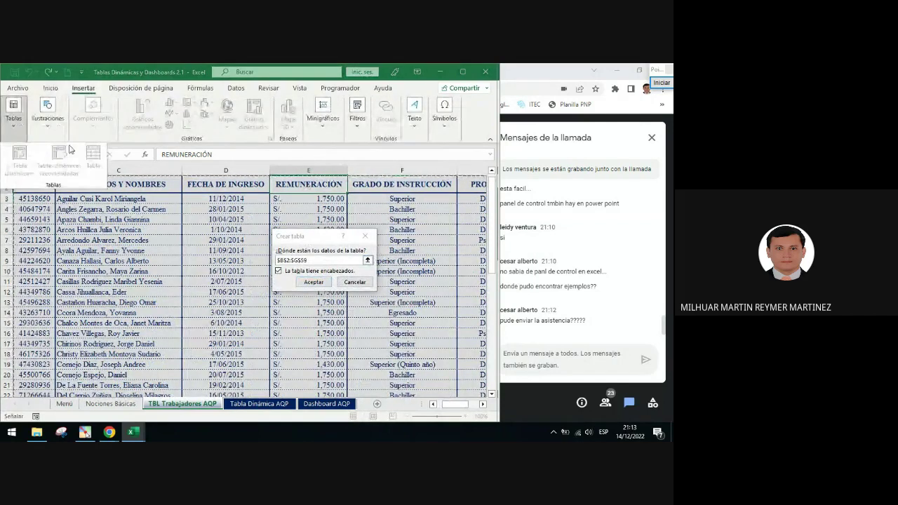
left_click(168, 169)
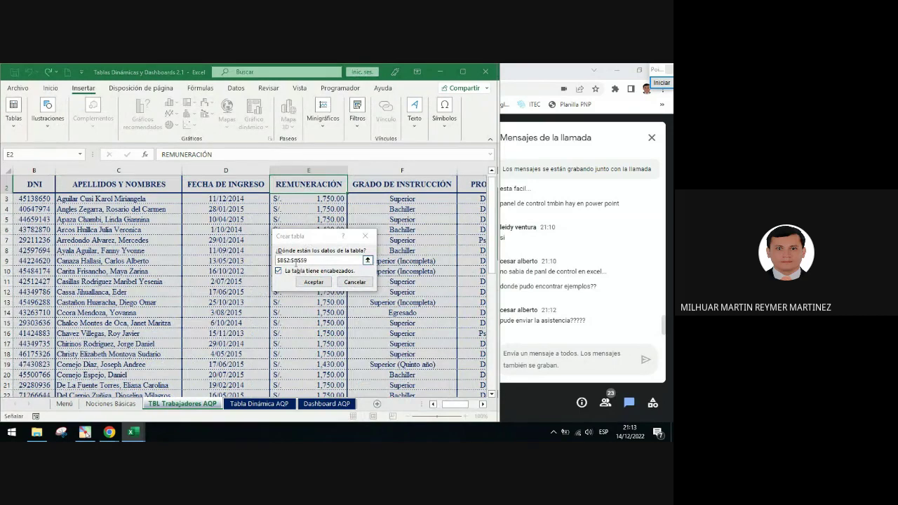
left_click(288, 260)
key("BackSpace")
type("2")
left_click(314, 282)
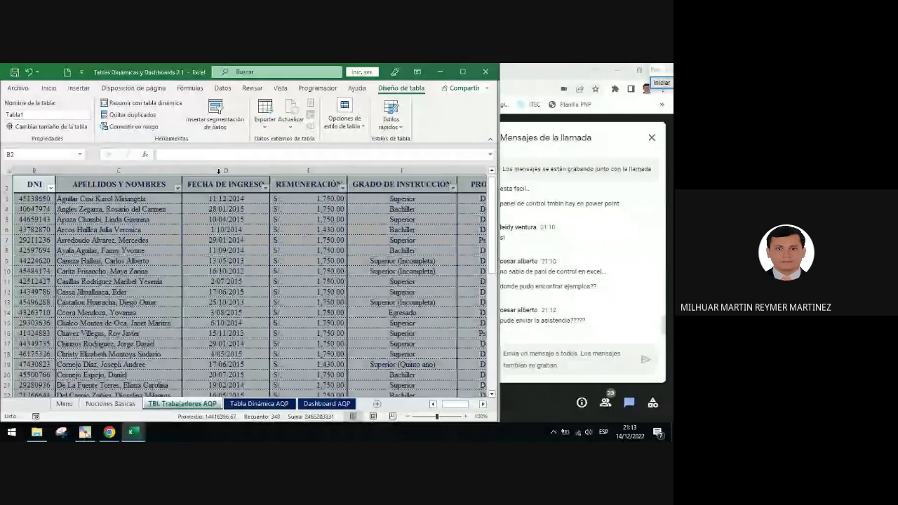
Mark the table design tools and the table name with temporary blue arrows.
scroll(219, 170, "up", 1)
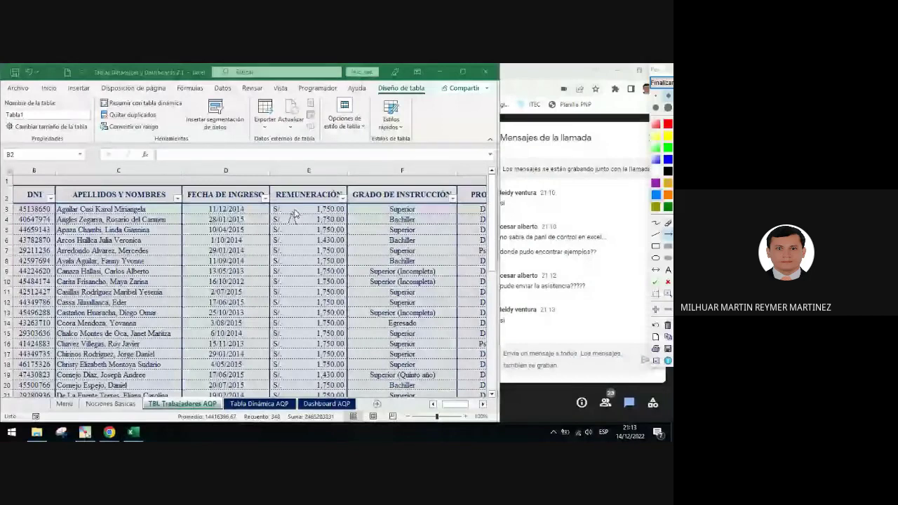
left_click_drag(291, 213, 402, 93)
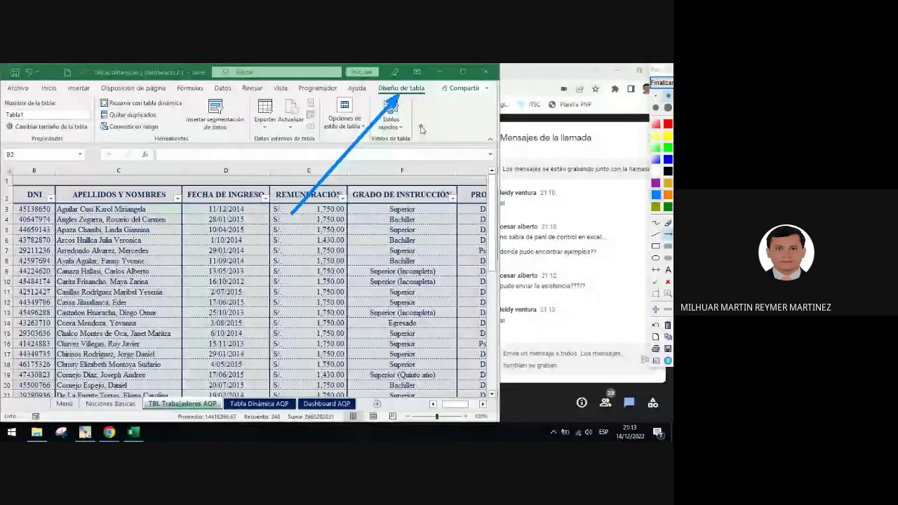
left_click_drag(400, 90, 55, 116)
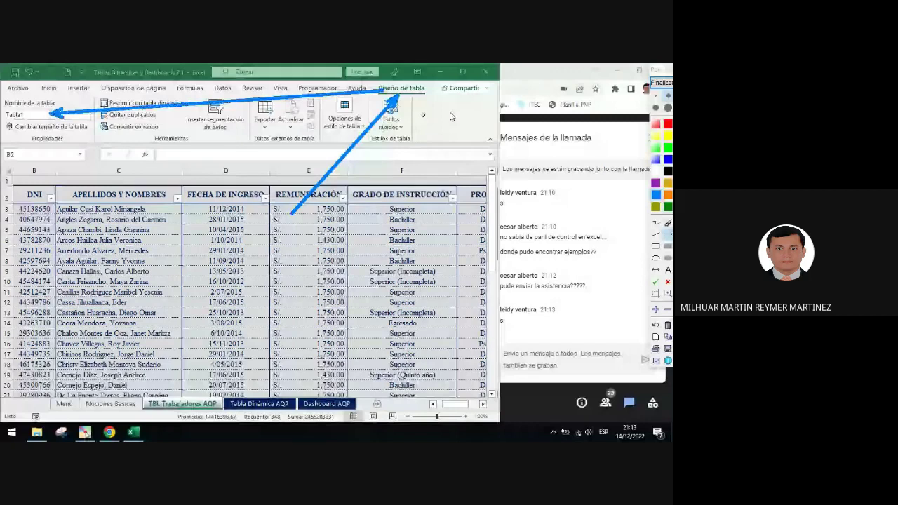
Rename the worker table as TBL_Arequipa.
left_click(31, 113)
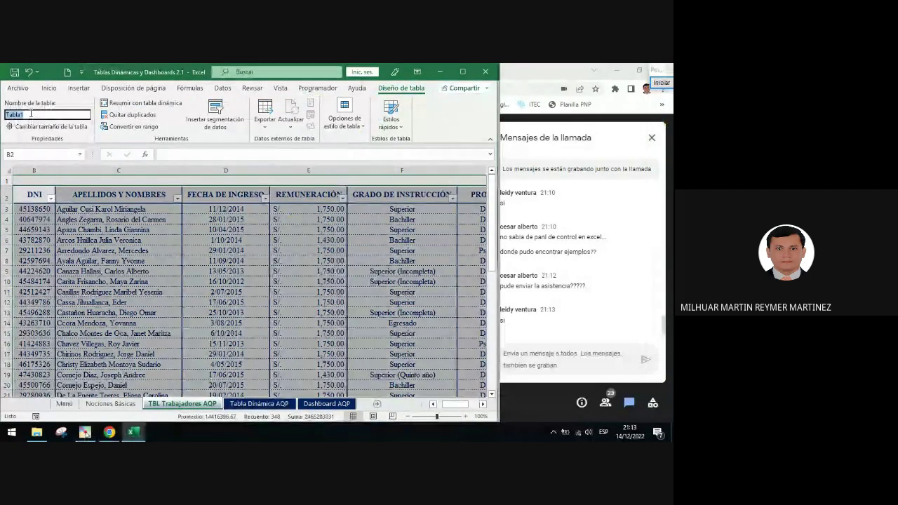
type("TBL_")
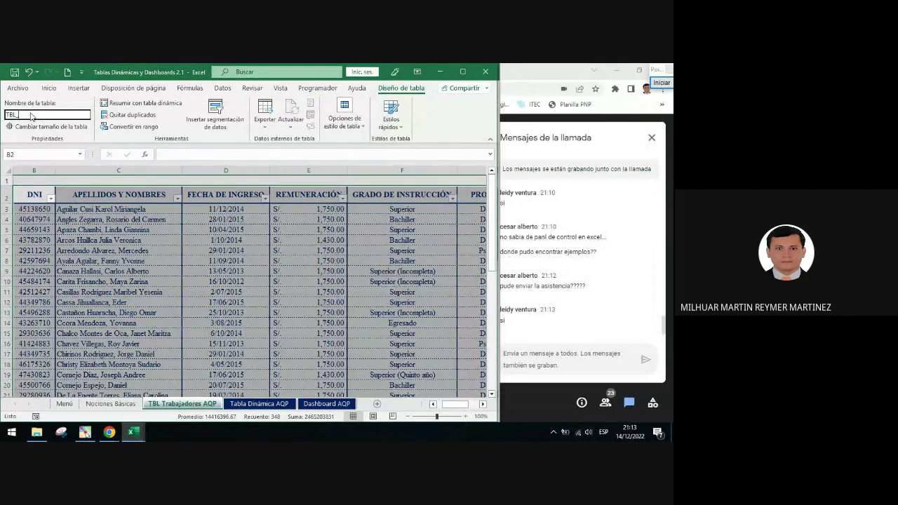
type("Arequipa")
key("Return")
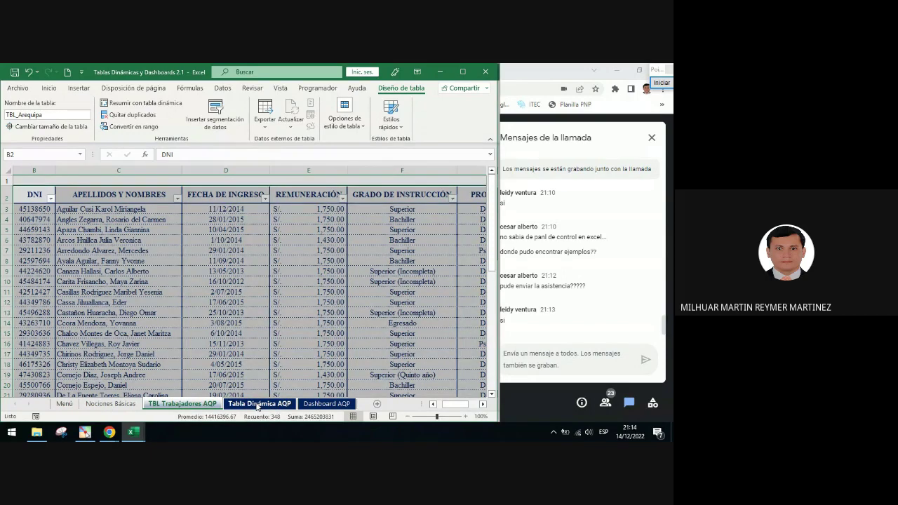
On the Tabla Dinámica AQP sheet, color "utilizar segmentadores", "año de la fecha de ingreso" and "profesión" red in the exercise text box.
left_click(258, 404)
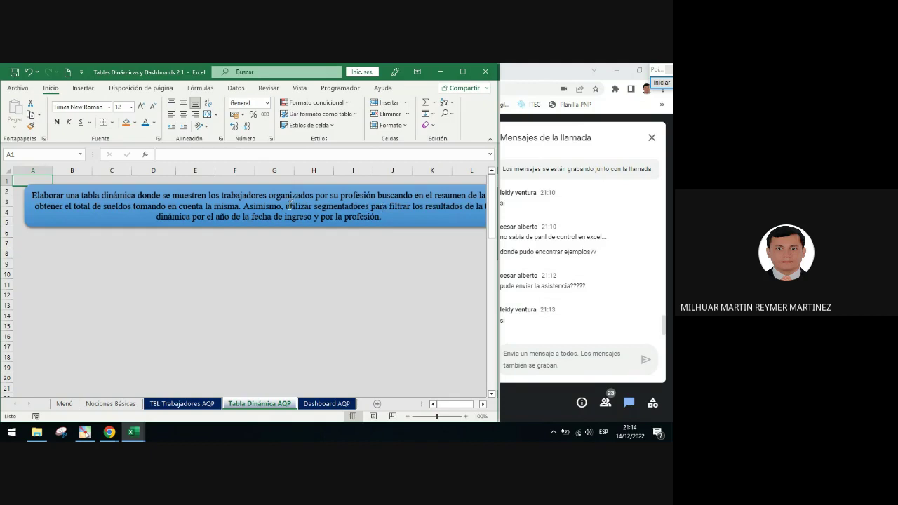
left_click_drag(286, 206, 335, 208)
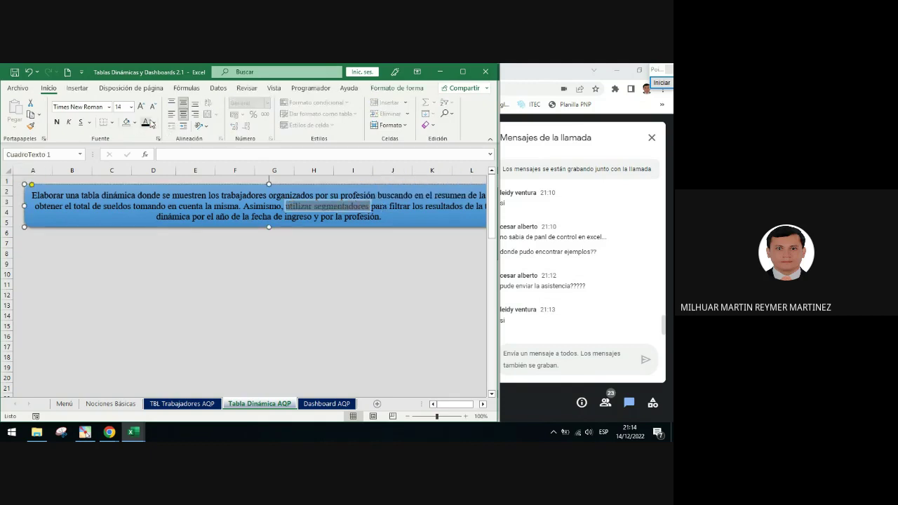
left_click(153, 123)
left_click(154, 227)
left_click_drag(216, 216, 313, 217)
left_click(143, 123)
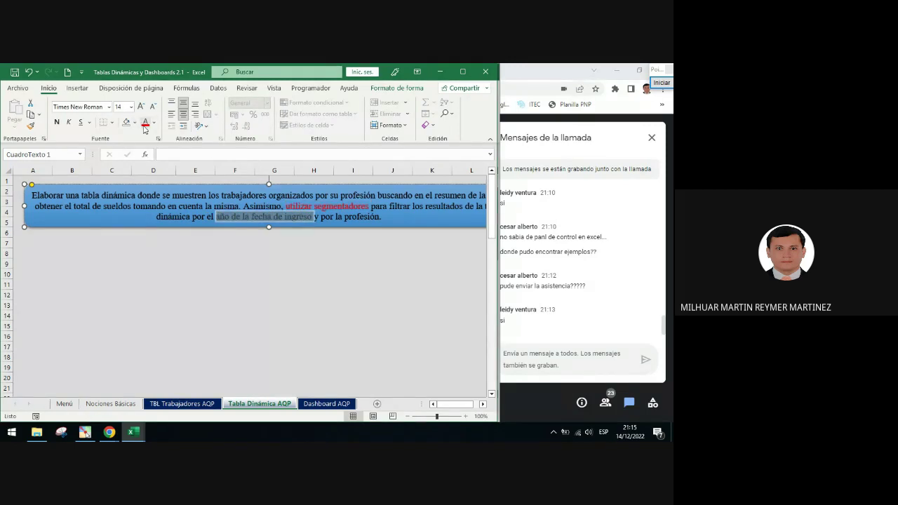
left_click(346, 218)
left_click_drag(373, 219, 379, 218)
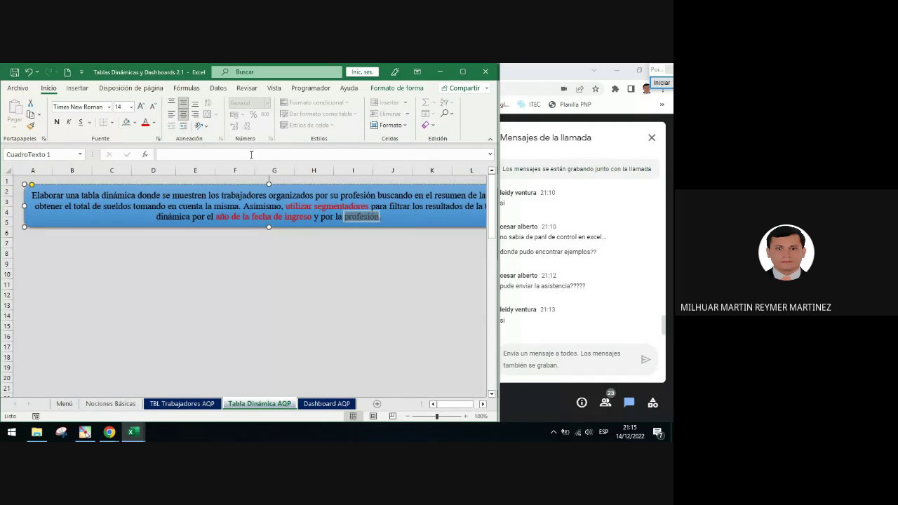
left_click(145, 124)
left_click(346, 273)
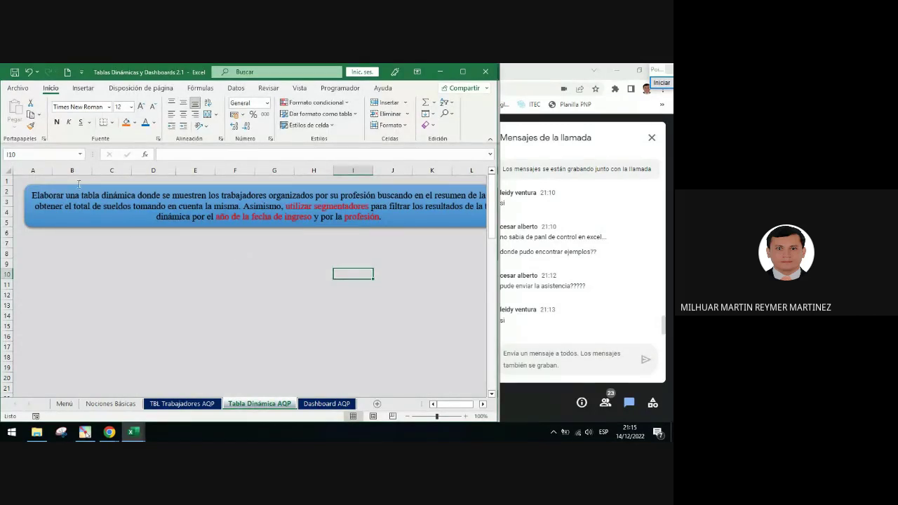
Insert a pivot table from TBL_Arequipa at cell B8 of the existing Tabla Dinámica AQP sheet.
left_click(76, 253)
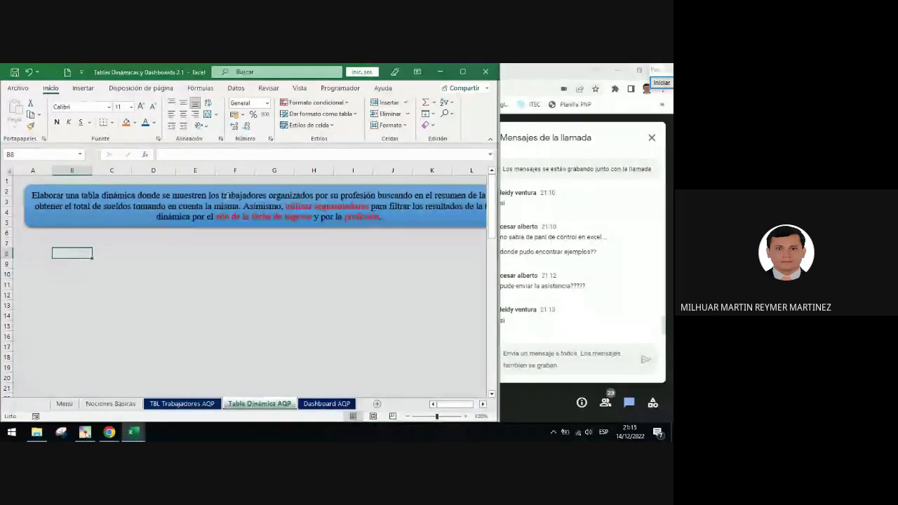
left_click(83, 88)
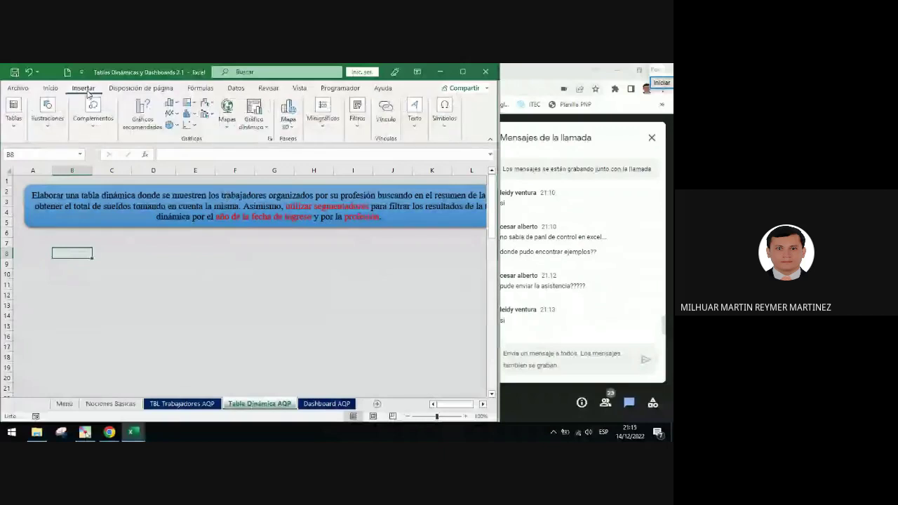
left_click(14, 116)
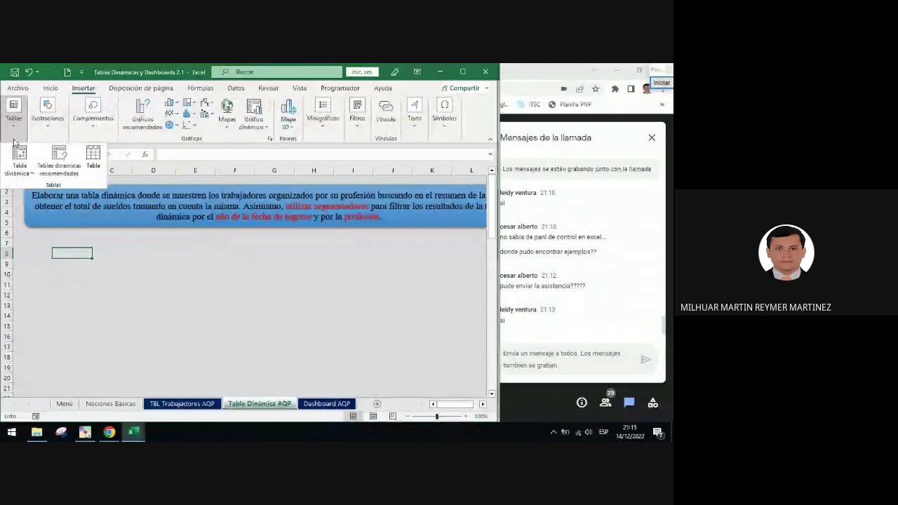
left_click(20, 167)
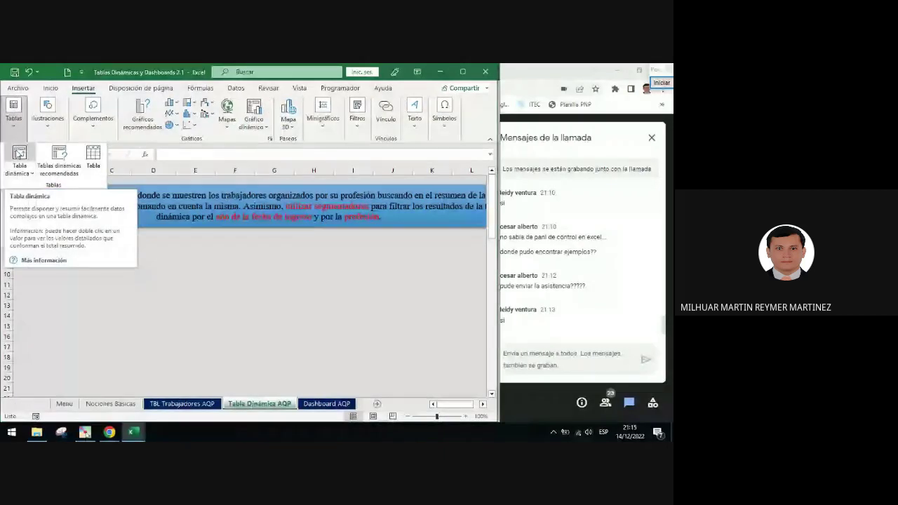
left_click(28, 188)
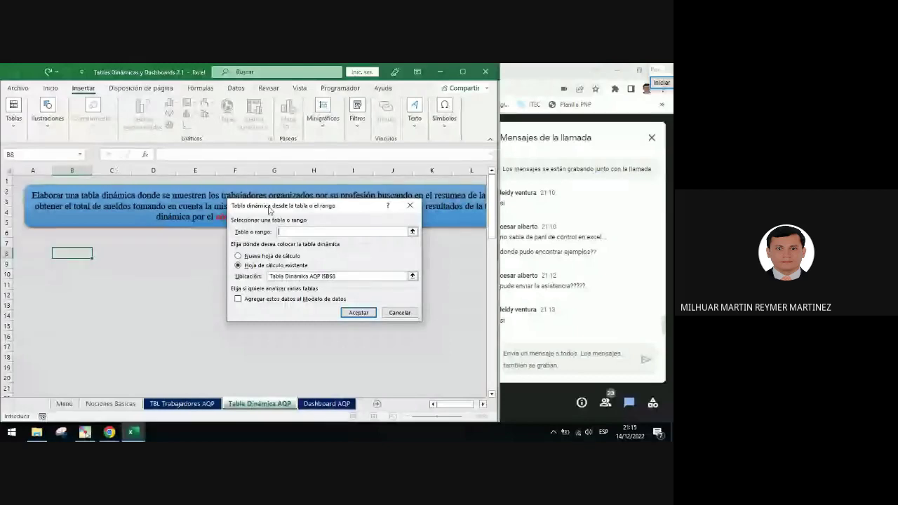
type("TBL_")
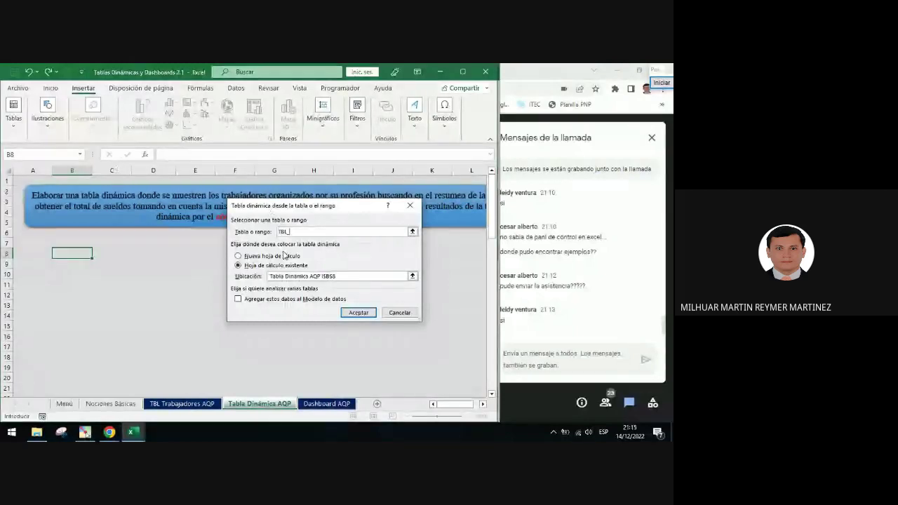
type("Arequipa")
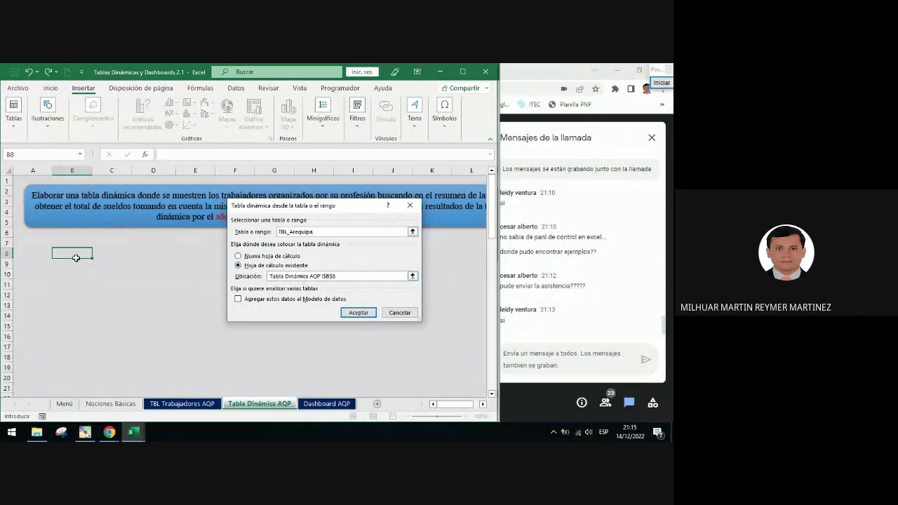
left_click(360, 317)
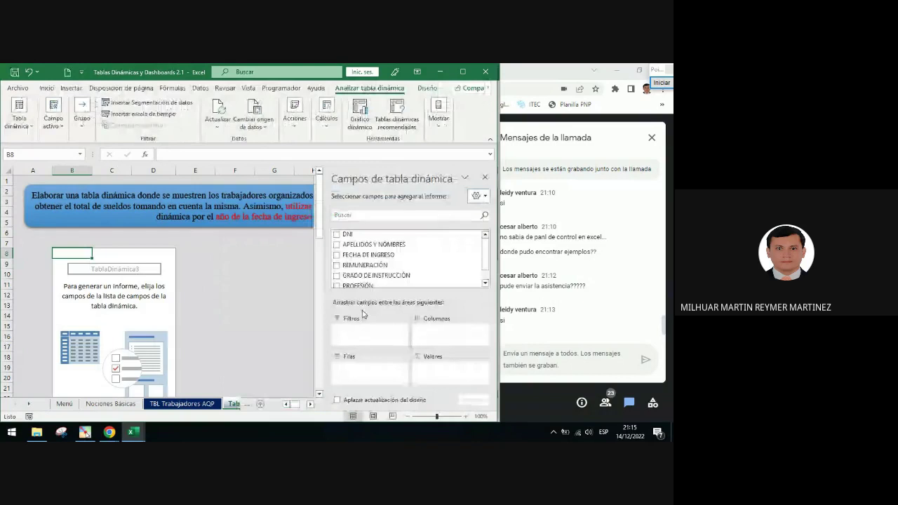
Add PROFESIÓN to the pivot table rows with APELLIDOS Y NOMBRES nested below it, and look through the grouped workers.
left_click(136, 273)
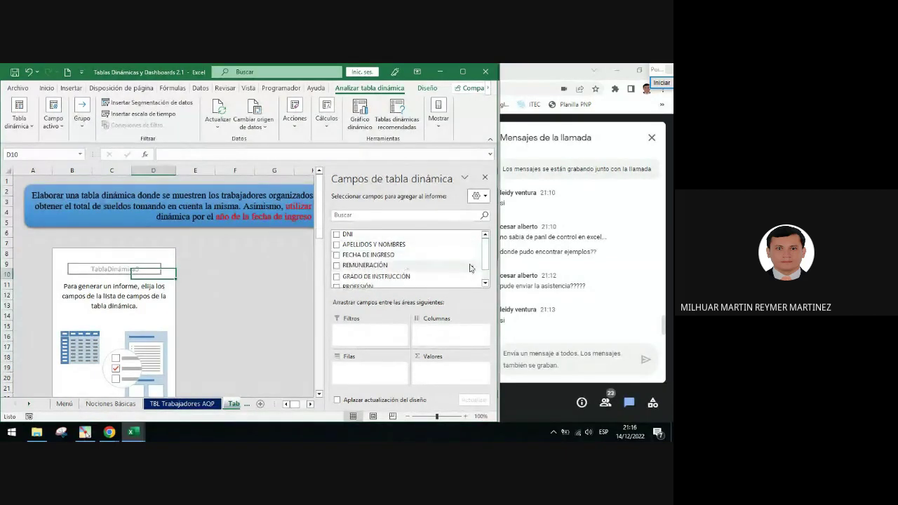
scroll(491, 254, "down", 1)
left_click_drag(368, 271, 362, 376)
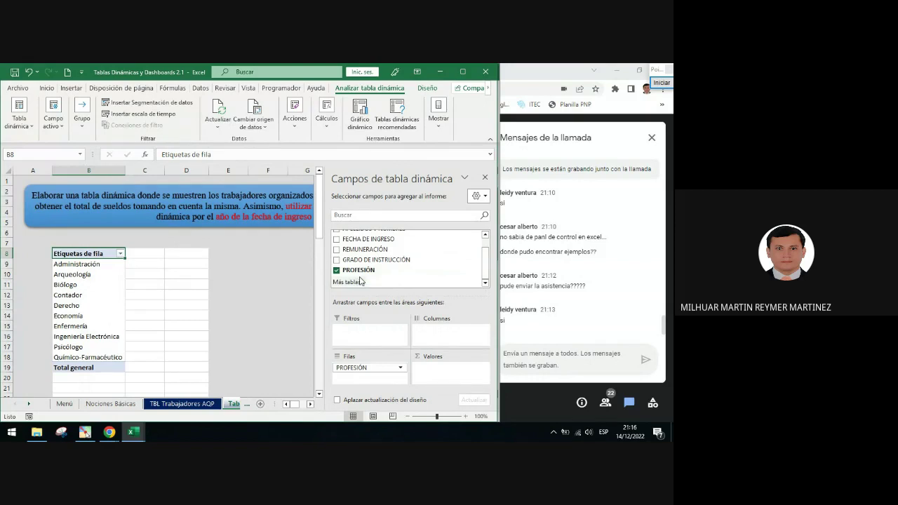
scroll(486, 262, "up", 2)
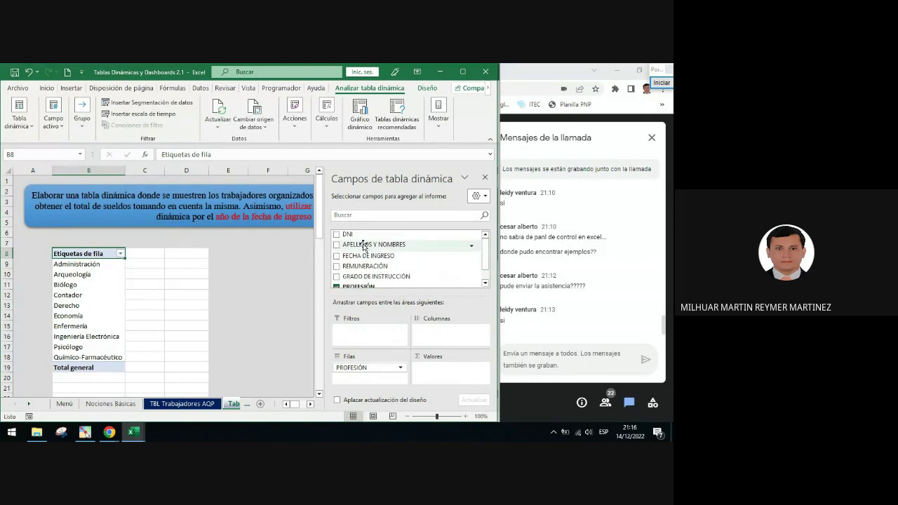
left_click_drag(364, 245, 371, 378)
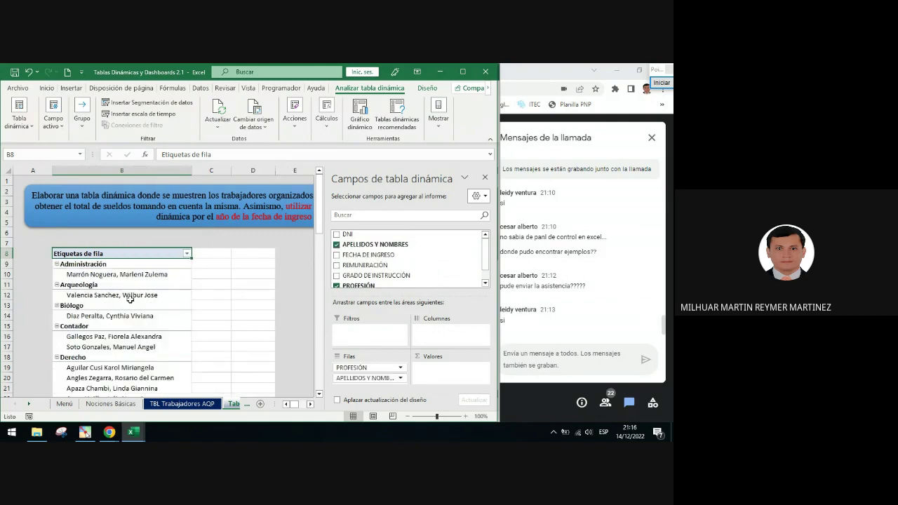
scroll(130, 298, "down", 14)
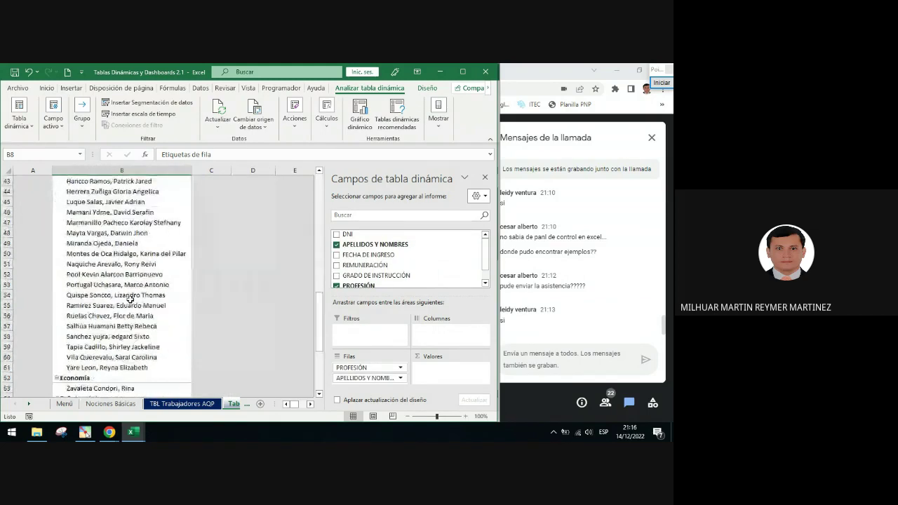
scroll(130, 298, "down", 6)
scroll(130, 298, "up", 8)
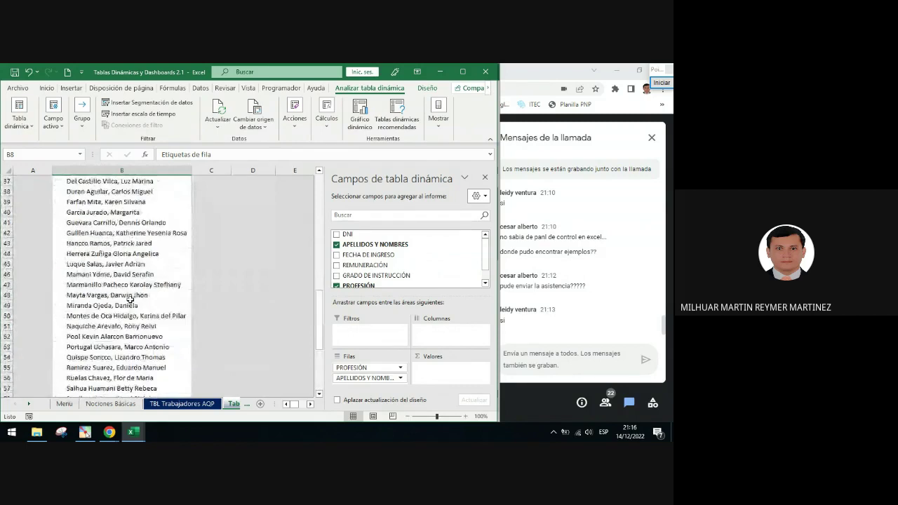
scroll(130, 298, "up", 12)
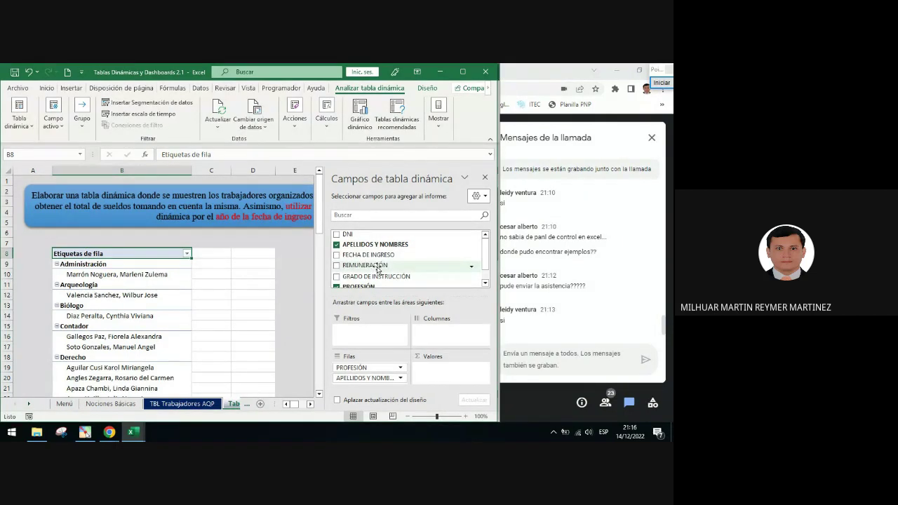
Summarize REMUNERACIÓN as a sum in the pivot table values and close the field list.
left_click_drag(377, 268, 453, 376)
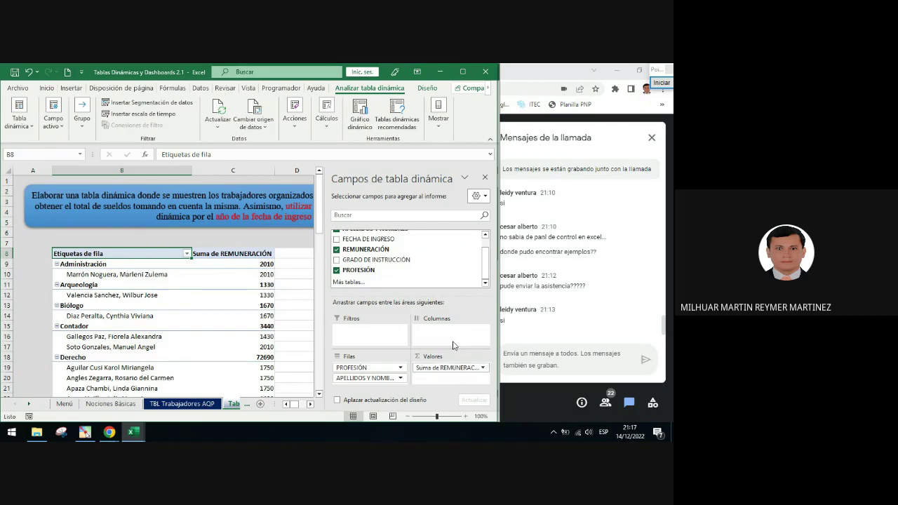
left_click(484, 177)
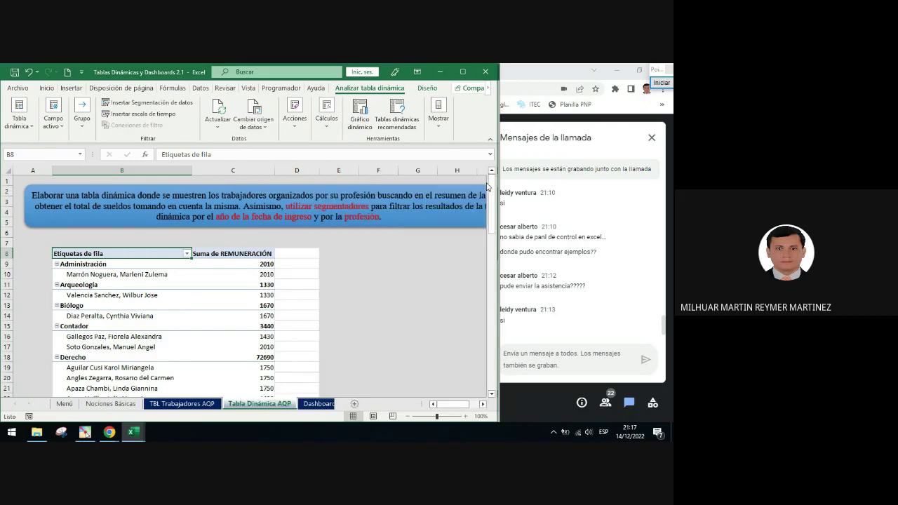
left_click(219, 288)
scroll(290, 291, "down", 1)
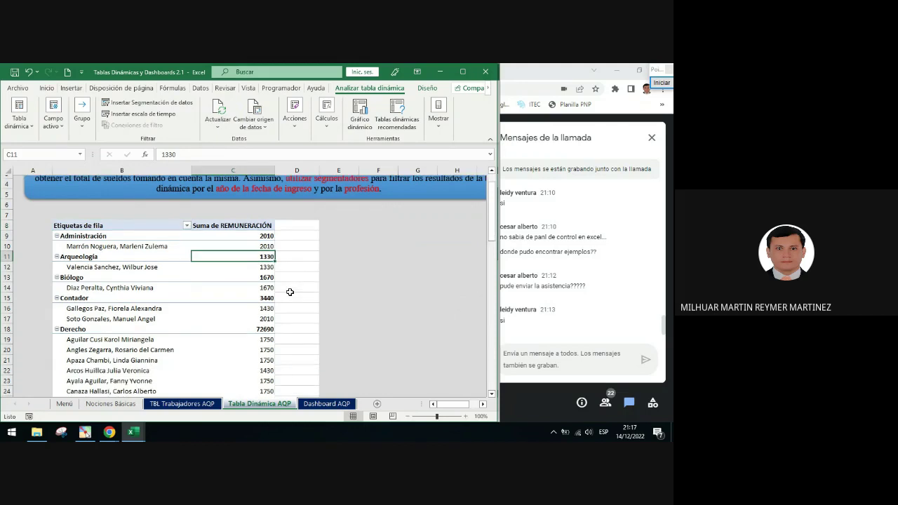
scroll(290, 292, "down", 2)
scroll(289, 292, "up", 3)
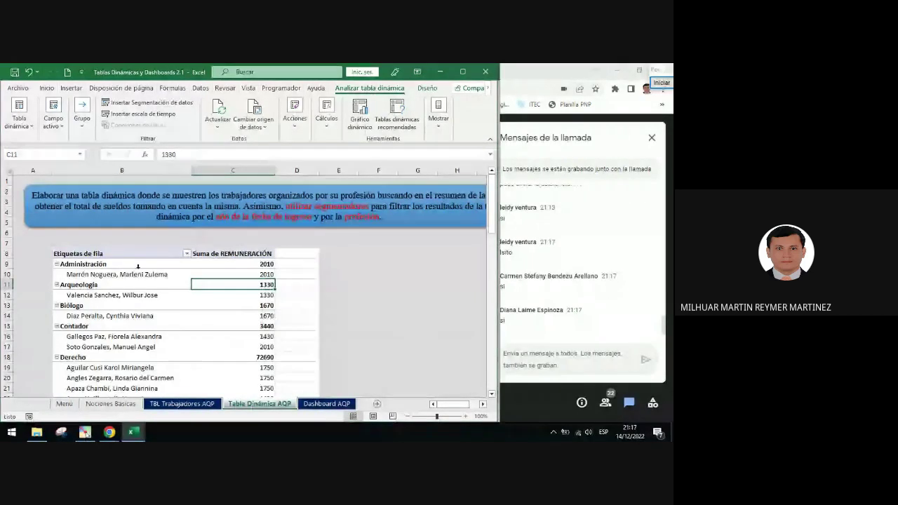
Rename the pivot table's row label heading in B8 as "Profesión / Trabajador".
left_click(112, 254)
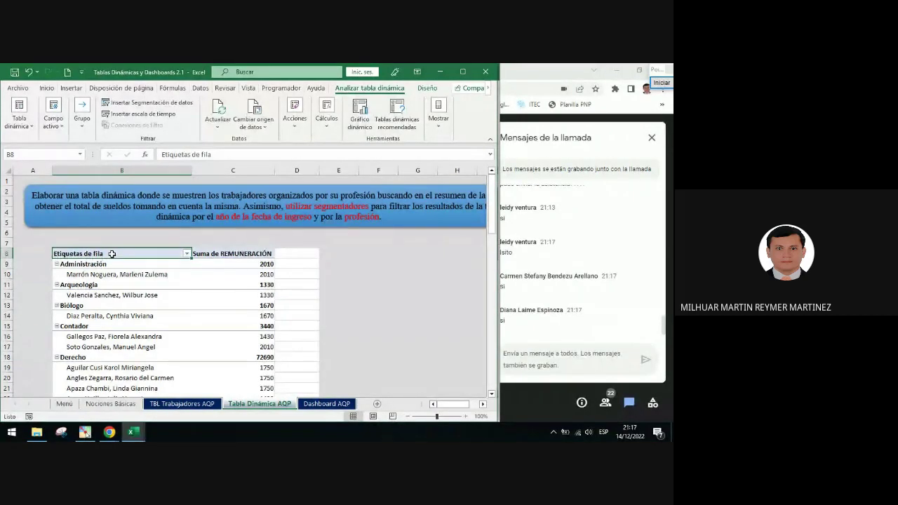
type("Profesi")
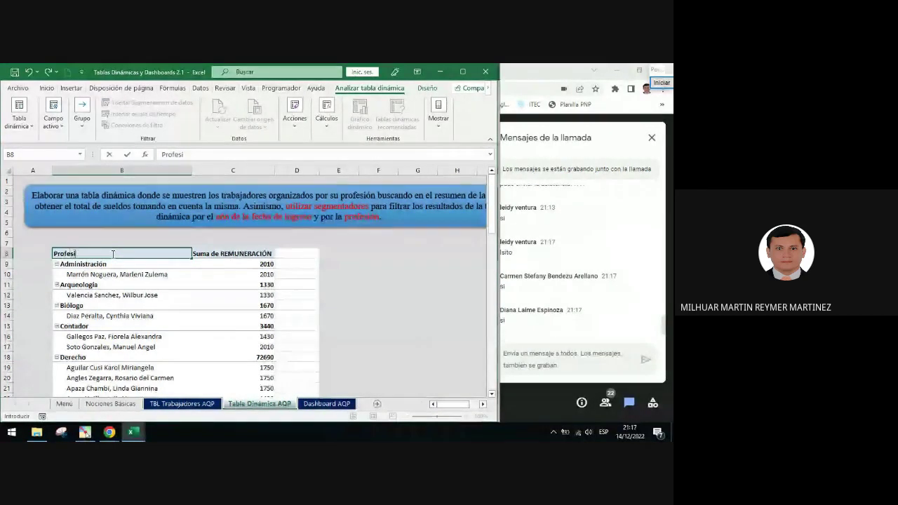
type("ón")
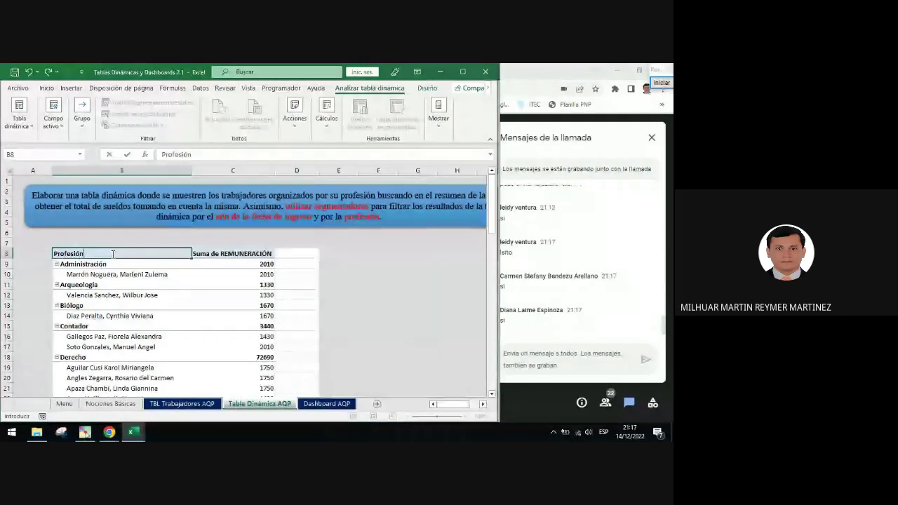
type(" / Trab")
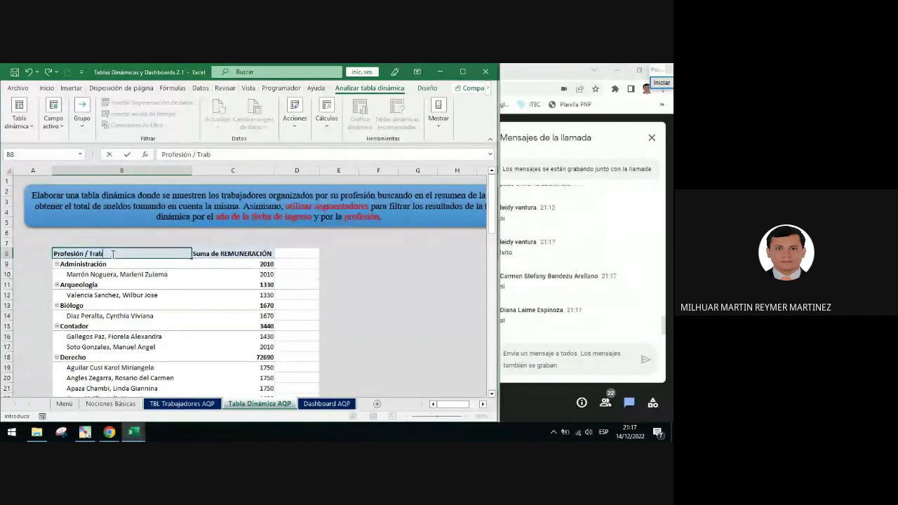
type("aj")
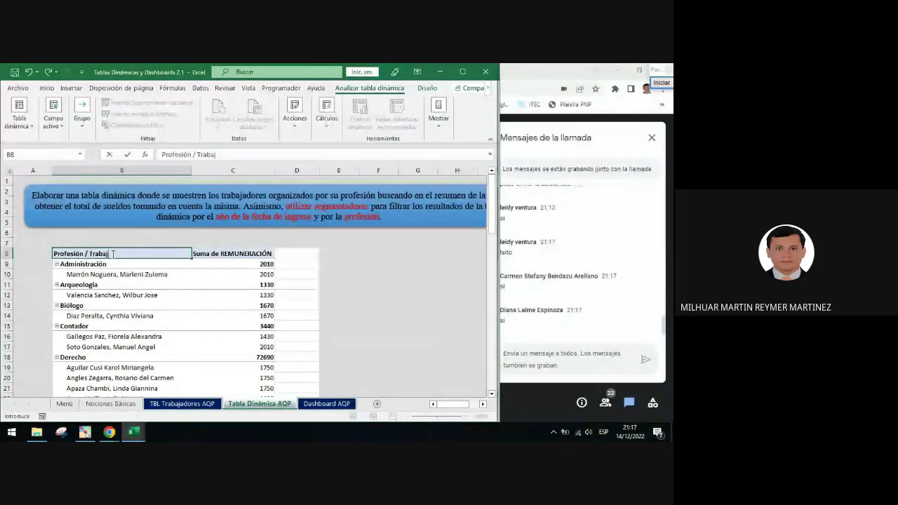
type("ador")
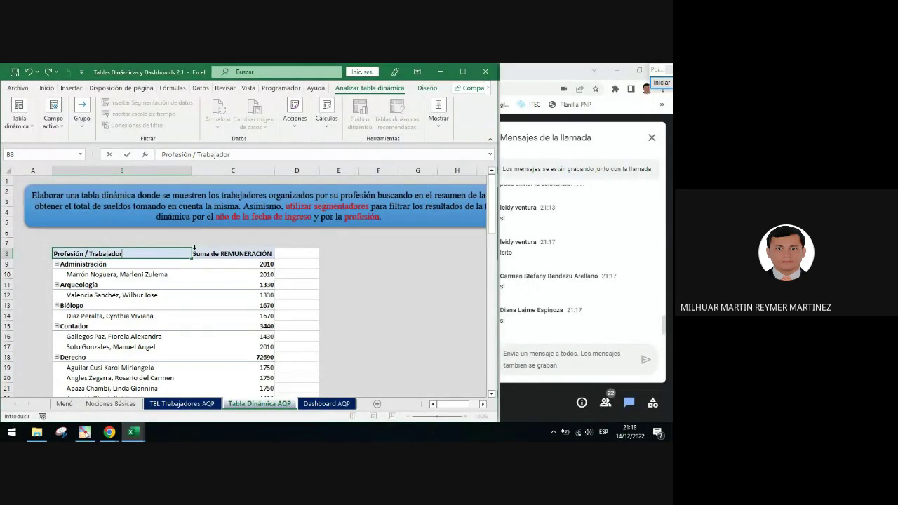
Rename the pivot table's remuneration heading in C8 as "Total de Sueldos".
left_click(238, 257)
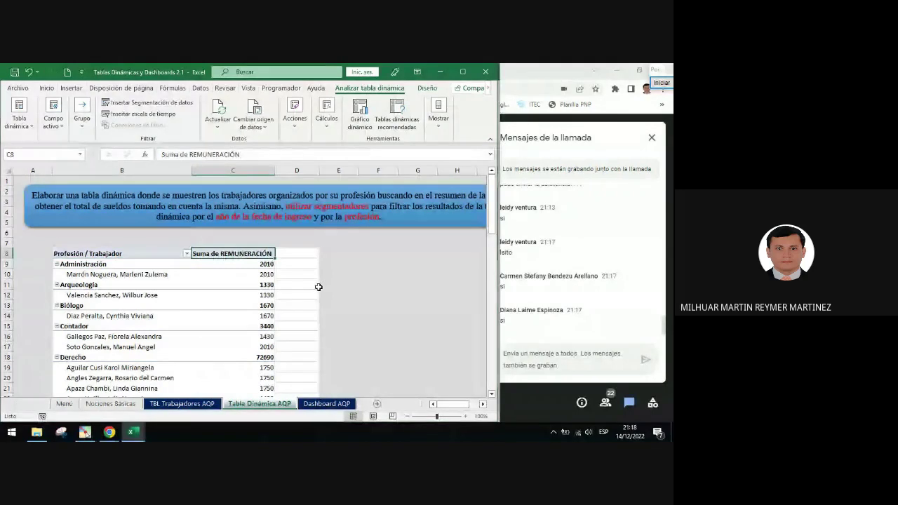
type("Total d")
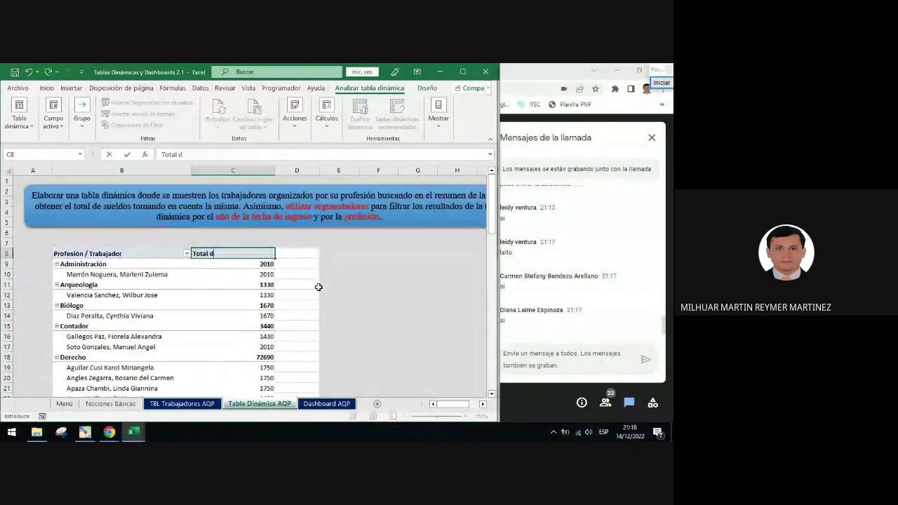
type("e Sueld")
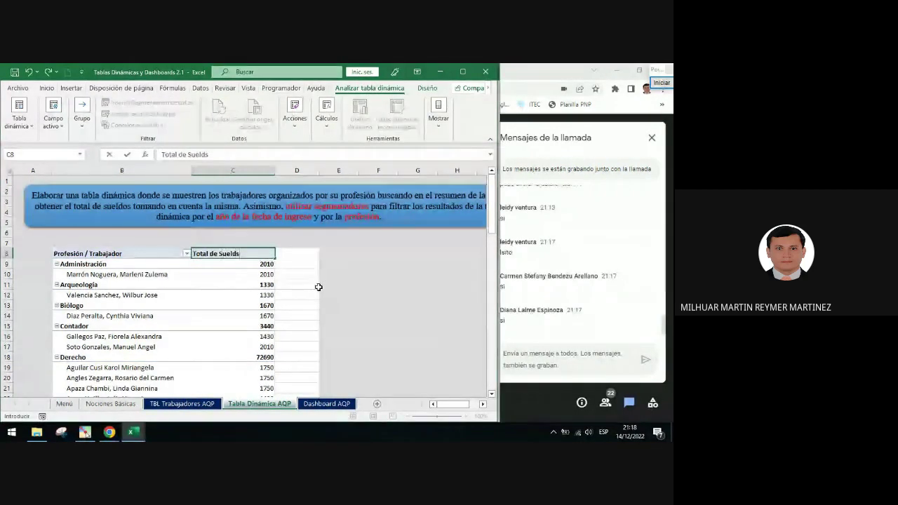
type("os")
key("Return")
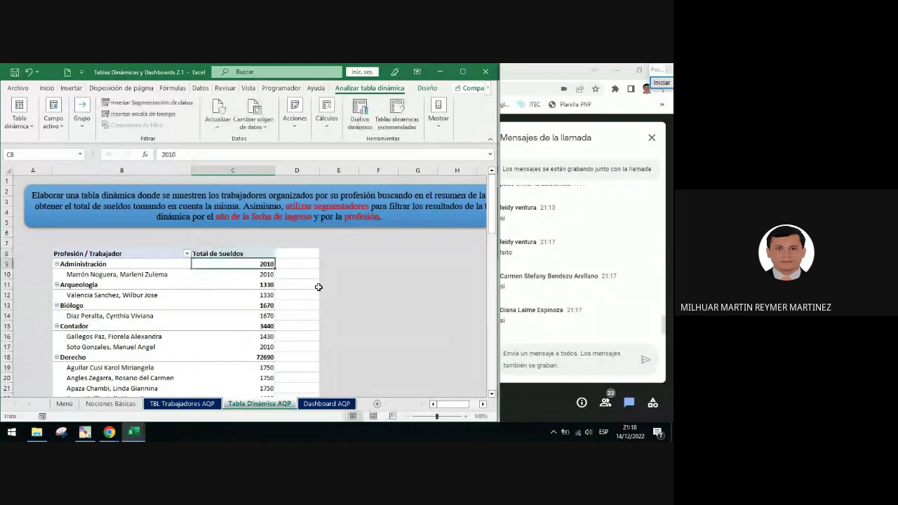
scroll(329, 297, "down", 1)
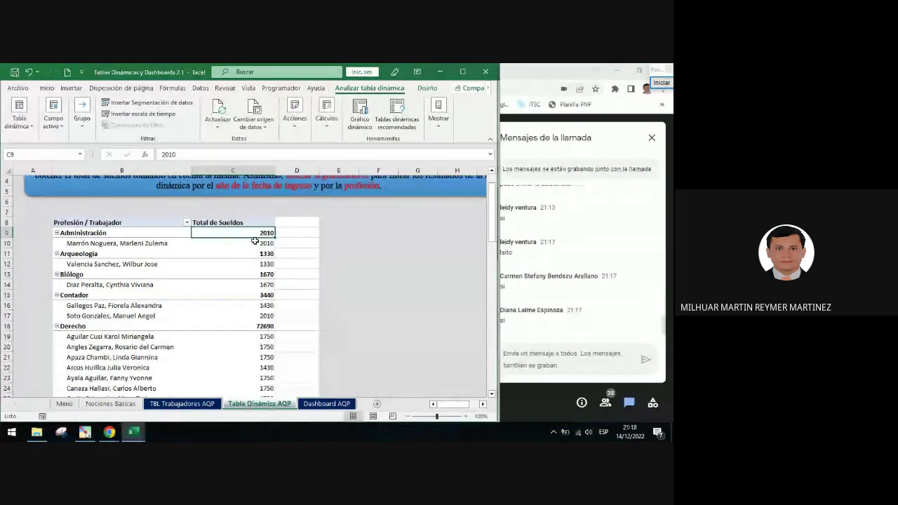
Format the Total de Sueldos values in the pivot table as Contabilidad with the S/ symbol and 2 decimal places.
right_click(253, 284)
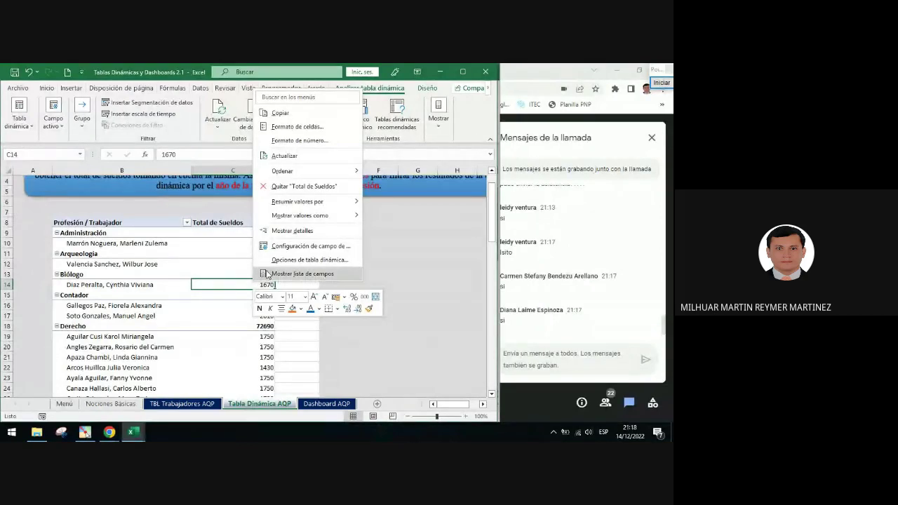
left_click(329, 140)
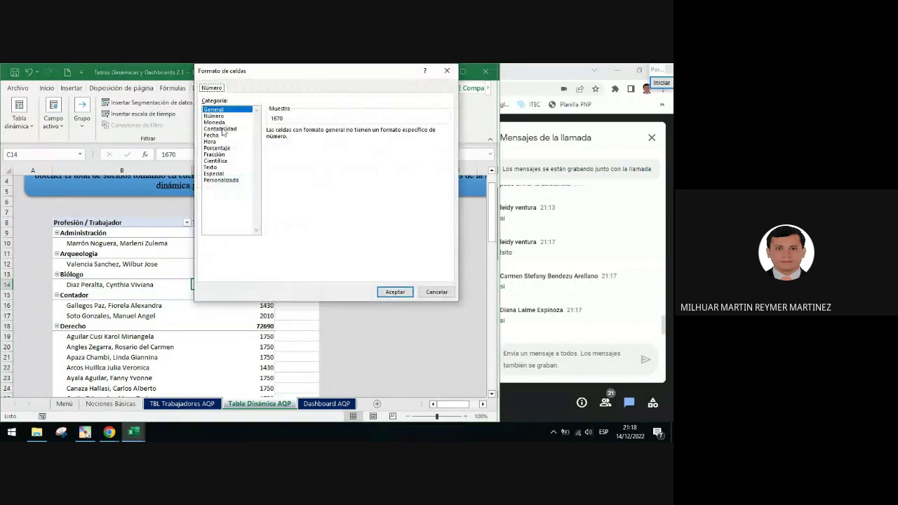
left_click(225, 130)
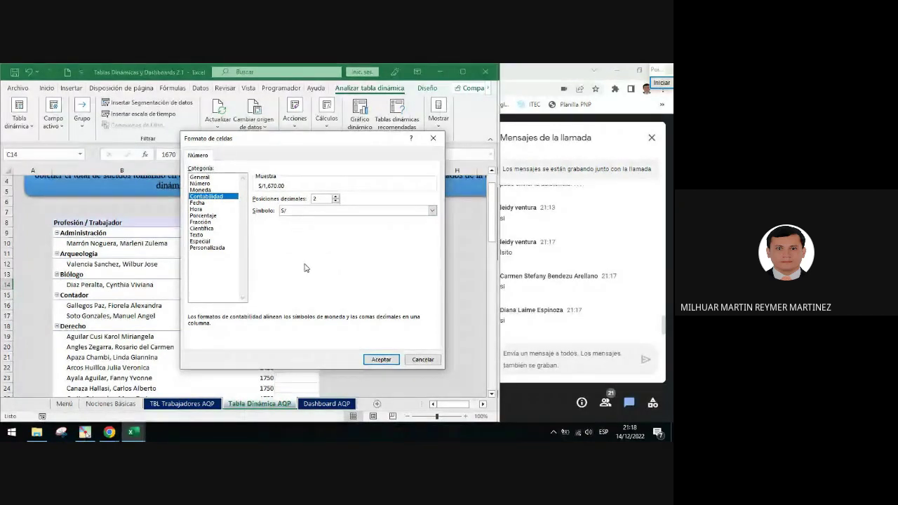
left_click(381, 360)
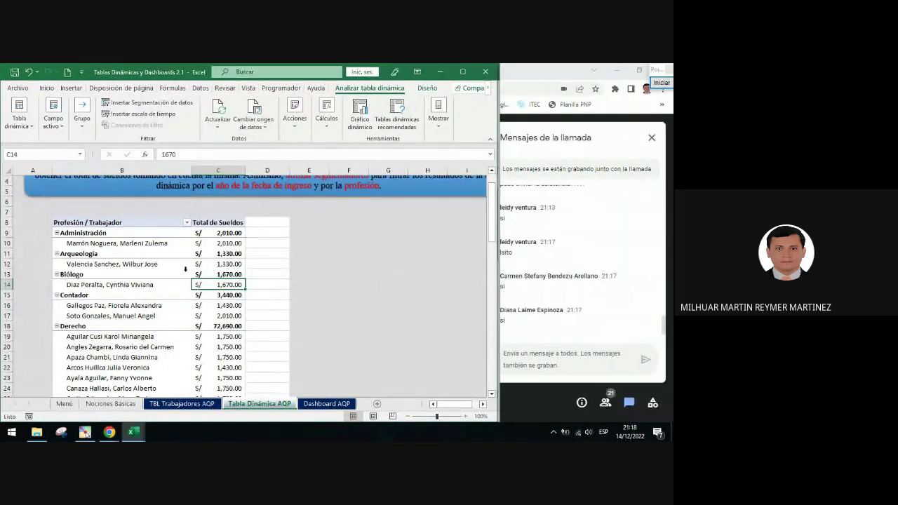
scroll(230, 295, "down", 2)
scroll(231, 295, "up", 2)
Apply the orange style from the first row of the Oscuro group to the pivot table.
left_click(427, 88)
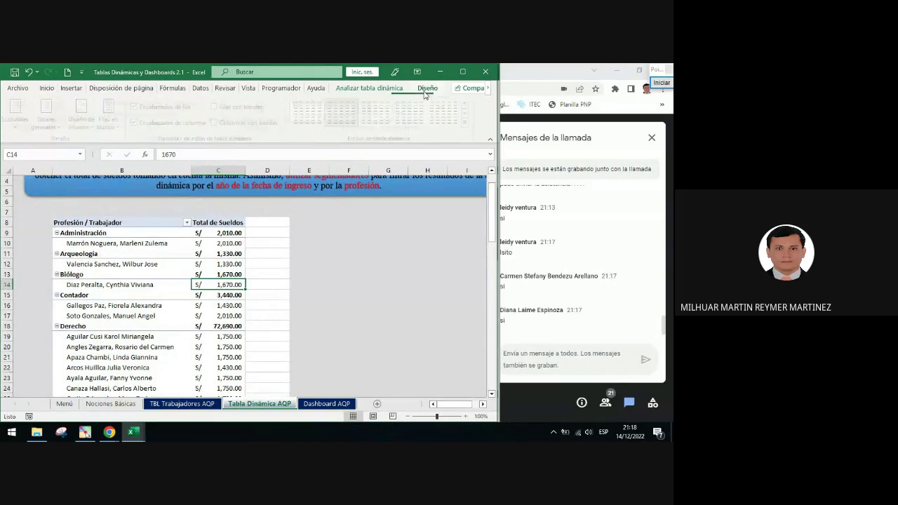
left_click(469, 122)
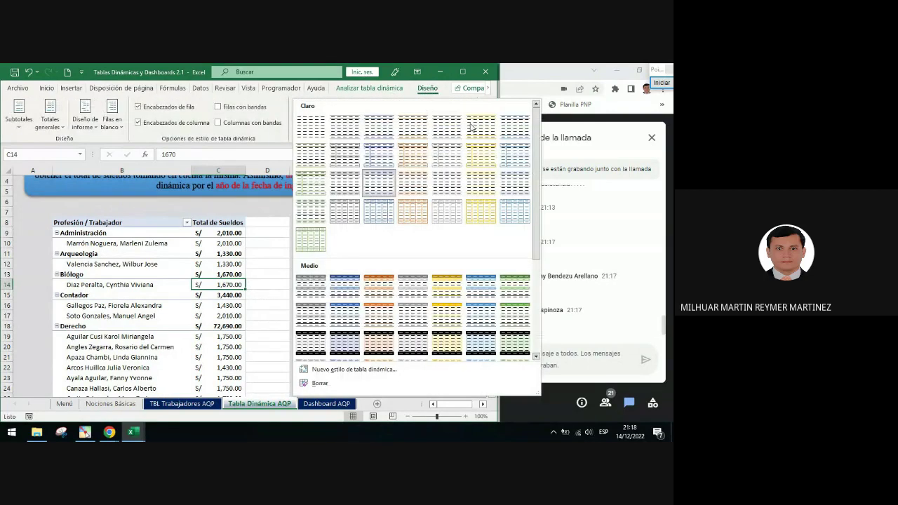
left_click_drag(536, 228, 539, 323)
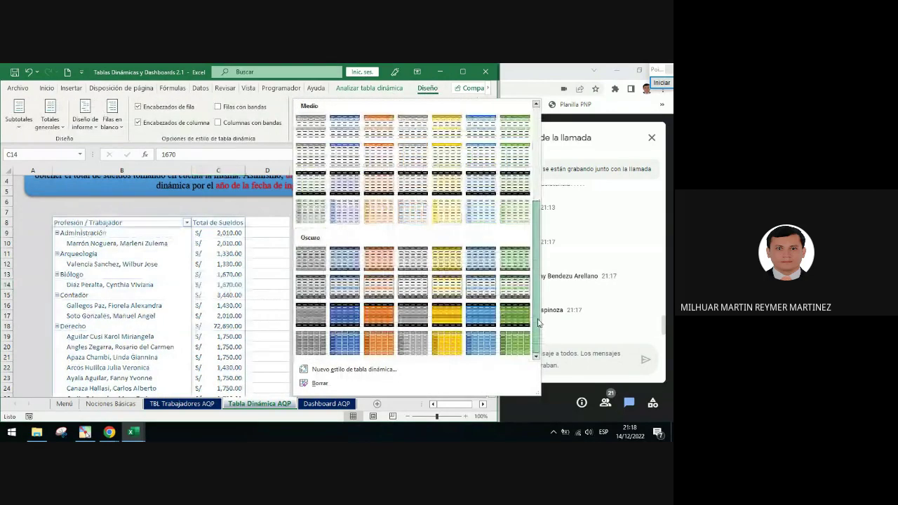
left_click(379, 258)
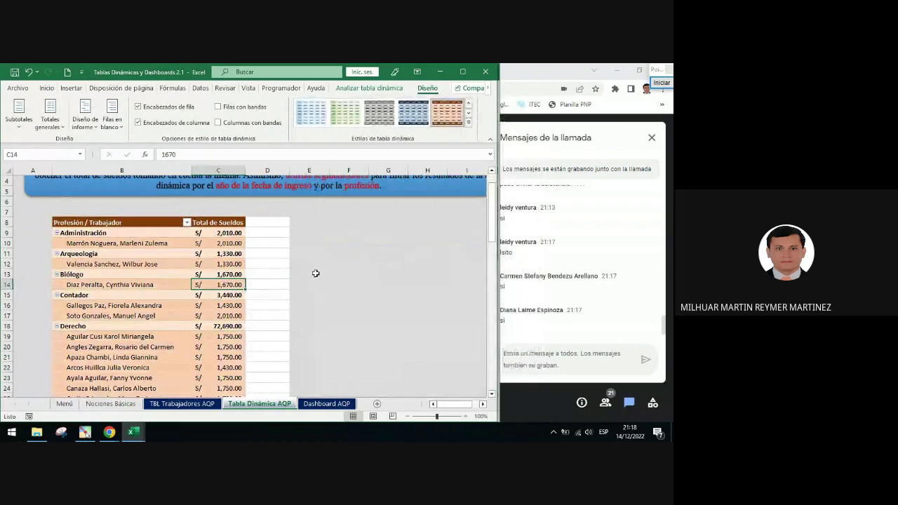
scroll(316, 273, "down", 1)
Copy the formatting of empty cell G12 onto the white cells in column D beside the pivot table, from D8 down.
left_click(386, 233)
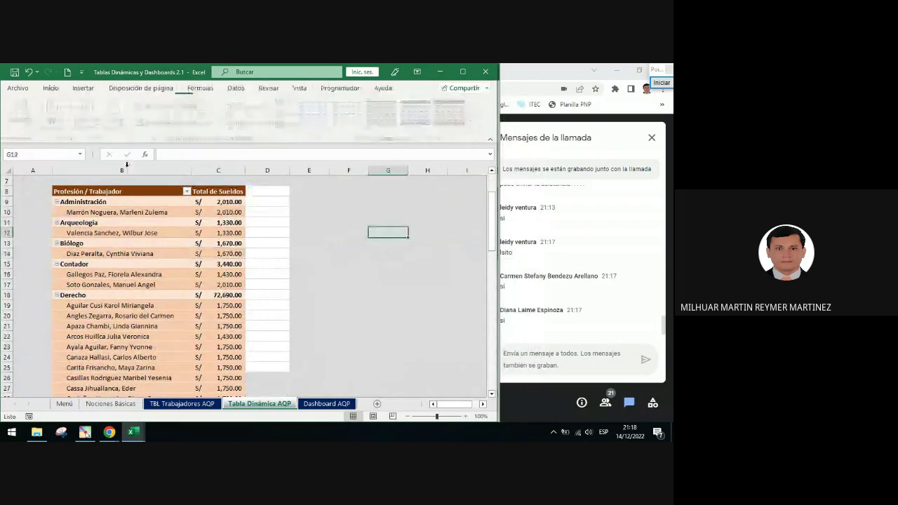
left_click(30, 126)
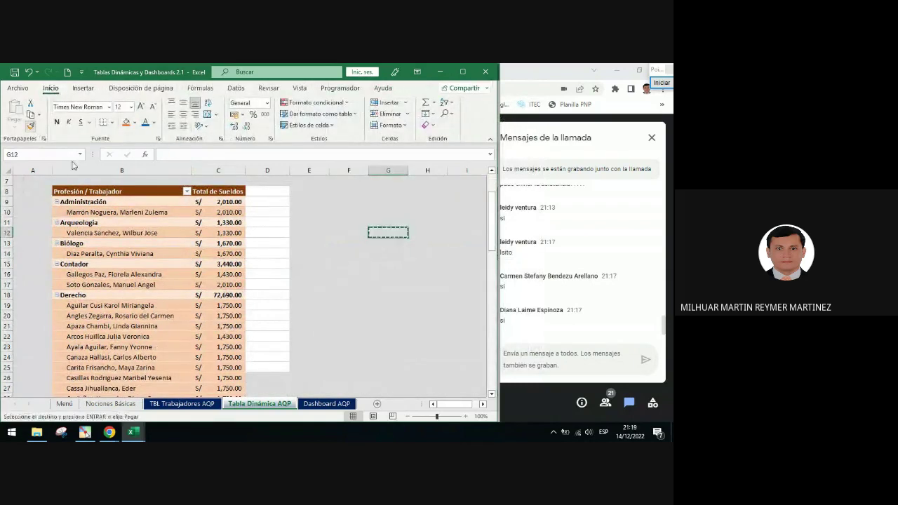
left_click_drag(268, 191, 289, 362)
scroll(299, 344, "down", 1)
scroll(299, 344, "down", 3)
scroll(300, 344, "up", 5)
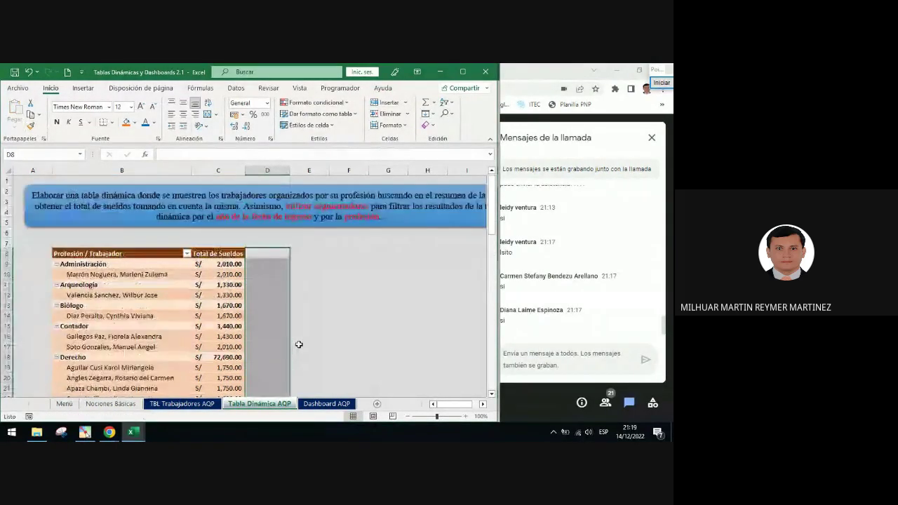
scroll(244, 345, "down", 1)
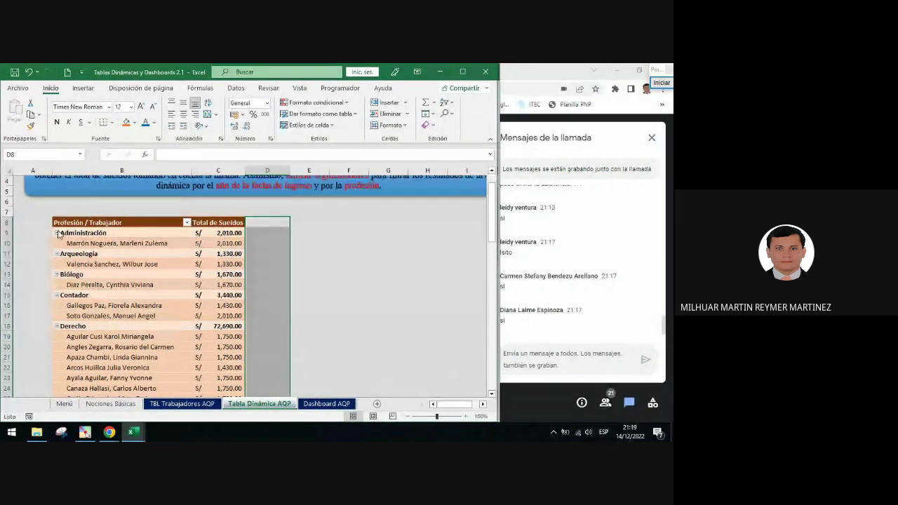
Collapse every profession group in the pivot table, from Administración to Químico-Farmacéutico, and look over the sheet below it.
left_click(57, 233)
left_click(56, 244)
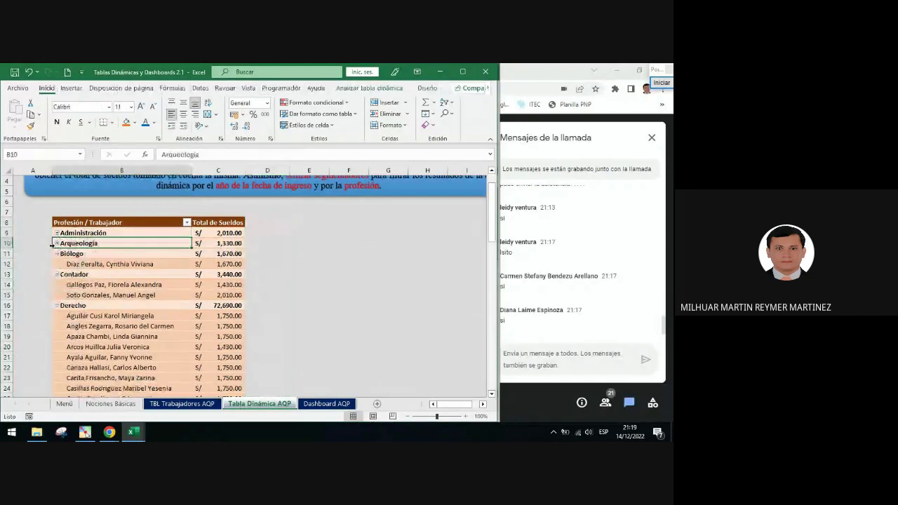
left_click(57, 254)
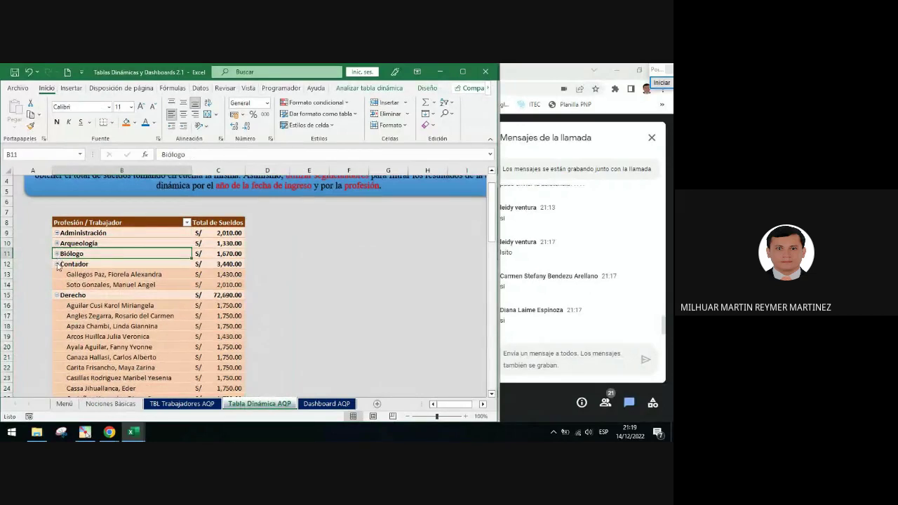
left_click(57, 265)
left_click(57, 275)
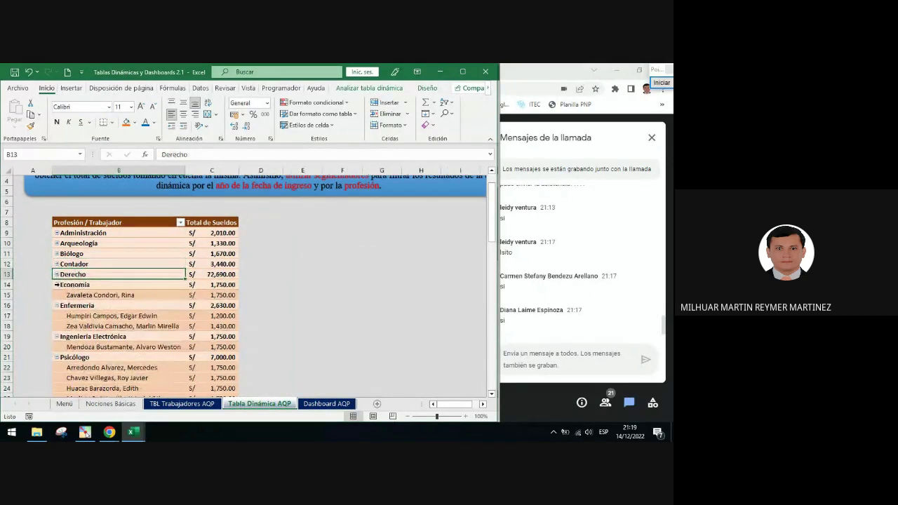
left_click(57, 285)
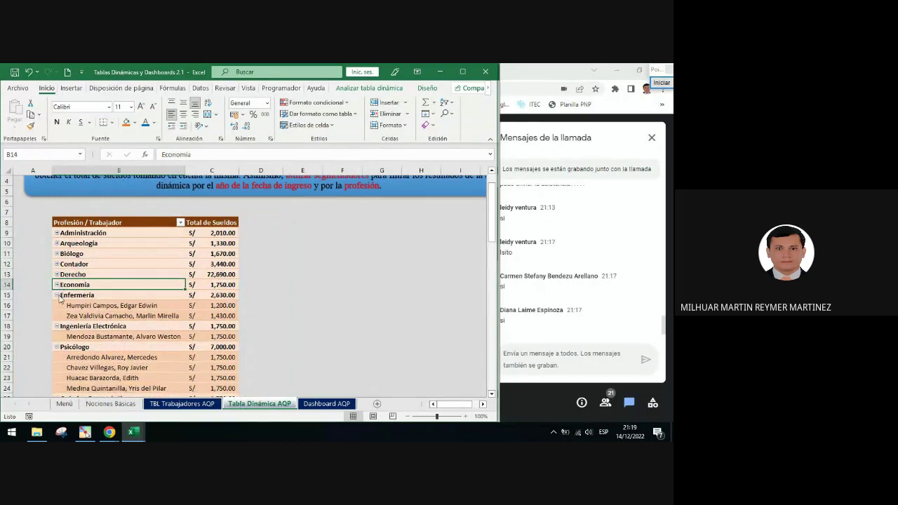
left_click(57, 295)
left_click(56, 306)
left_click(57, 315)
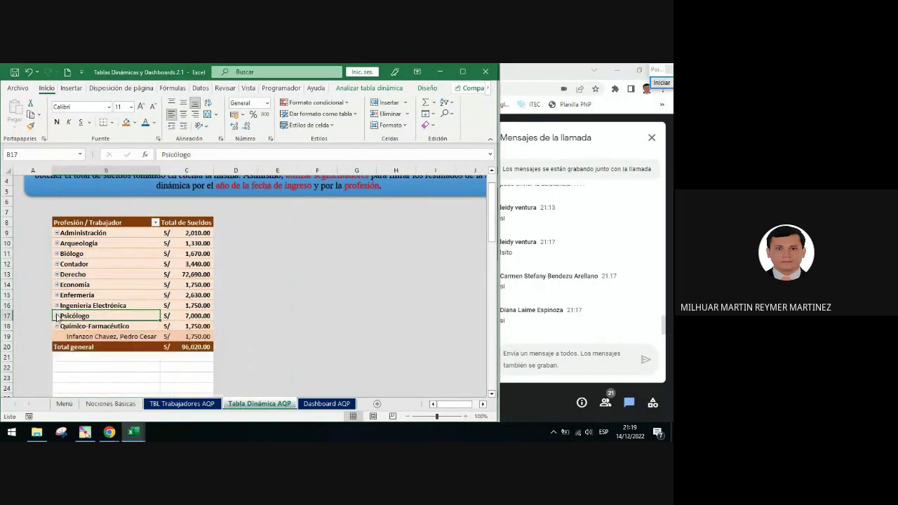
left_click(54, 325)
left_click(53, 326)
scroll(241, 305, "down", 5)
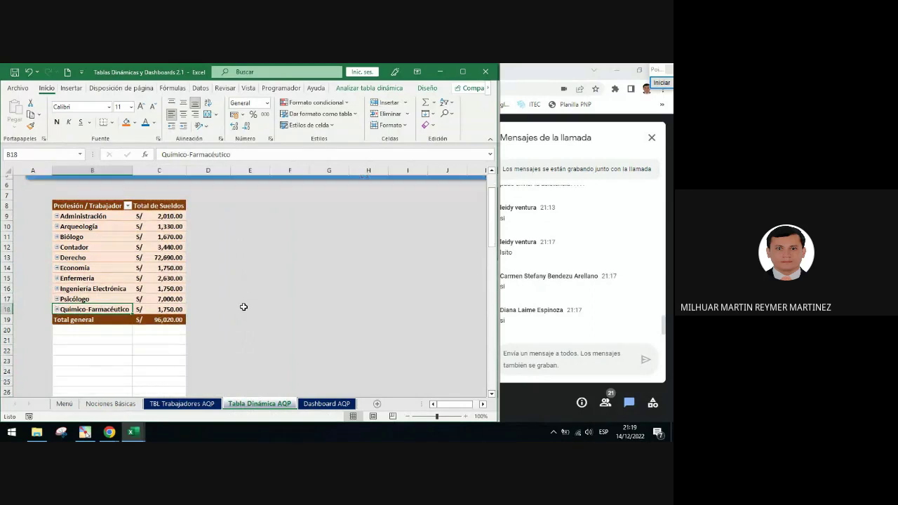
scroll(160, 315, "down", 12)
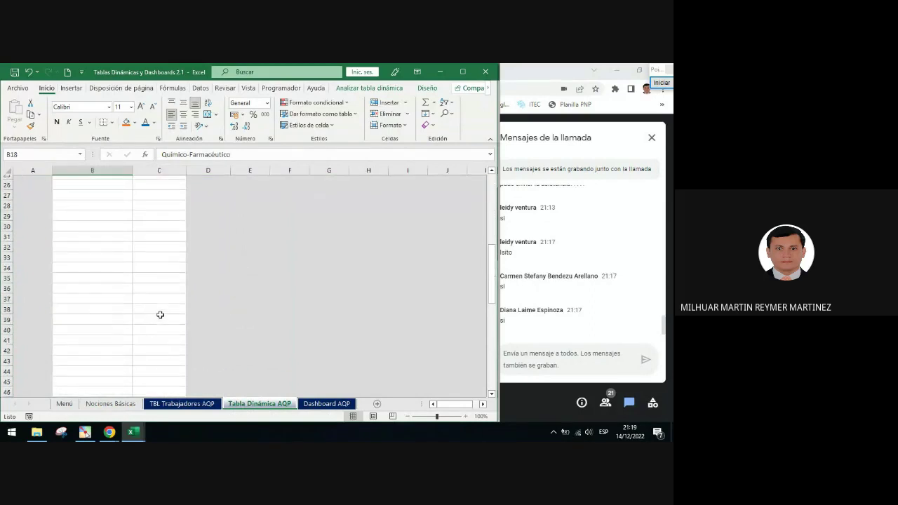
scroll(160, 315, "up", 15)
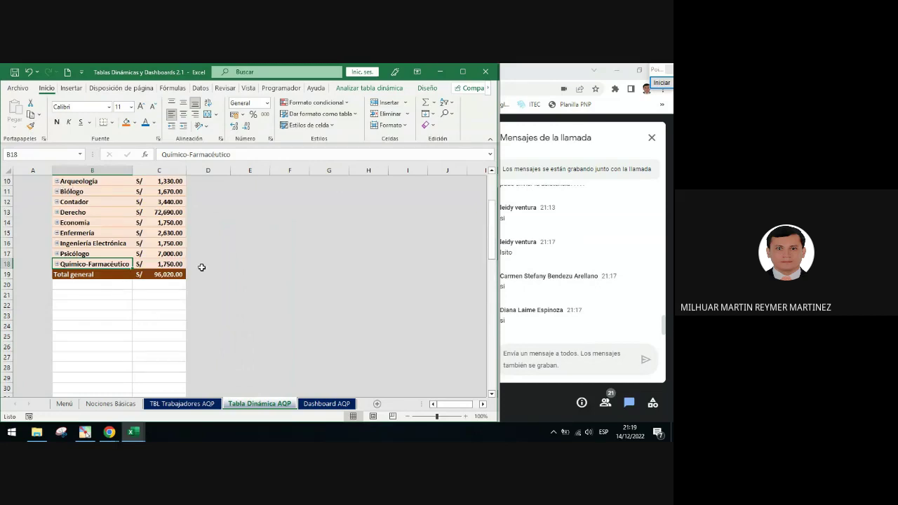
scroll(203, 271, "up", 1)
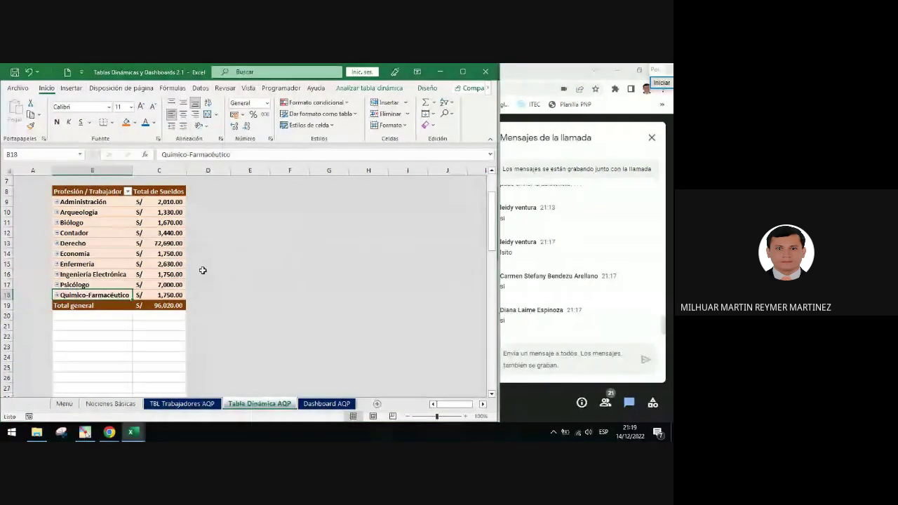
Select the Arqueología salary total in the pivot table and bring up the pivot table analysis commands.
left_click(251, 245)
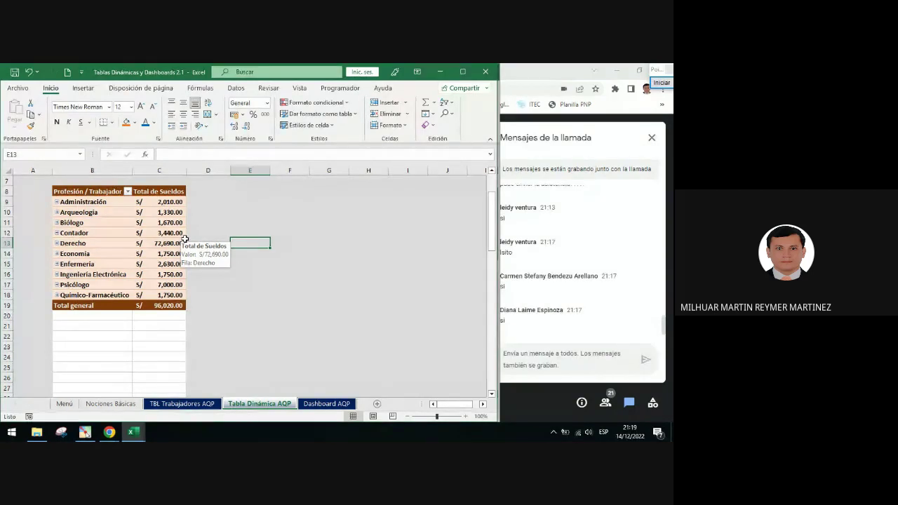
scroll(185, 240, "up", 2)
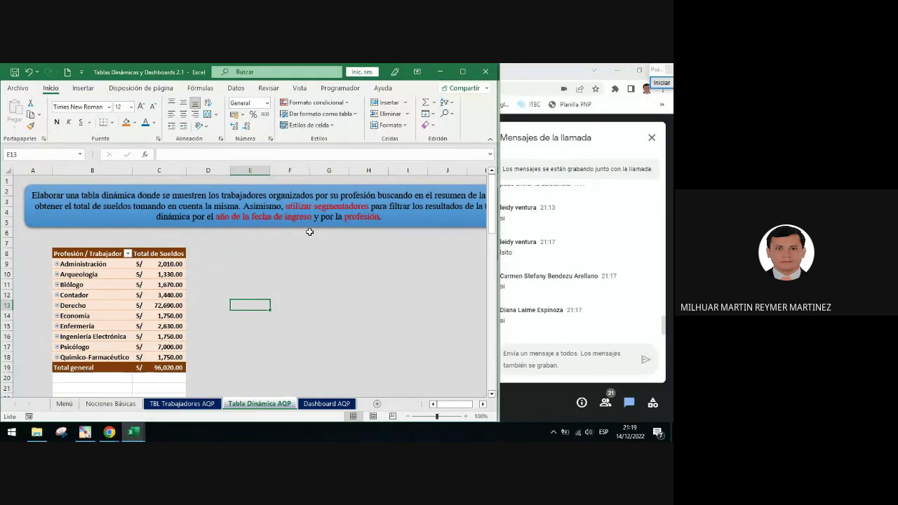
left_click(127, 267)
left_click(169, 273)
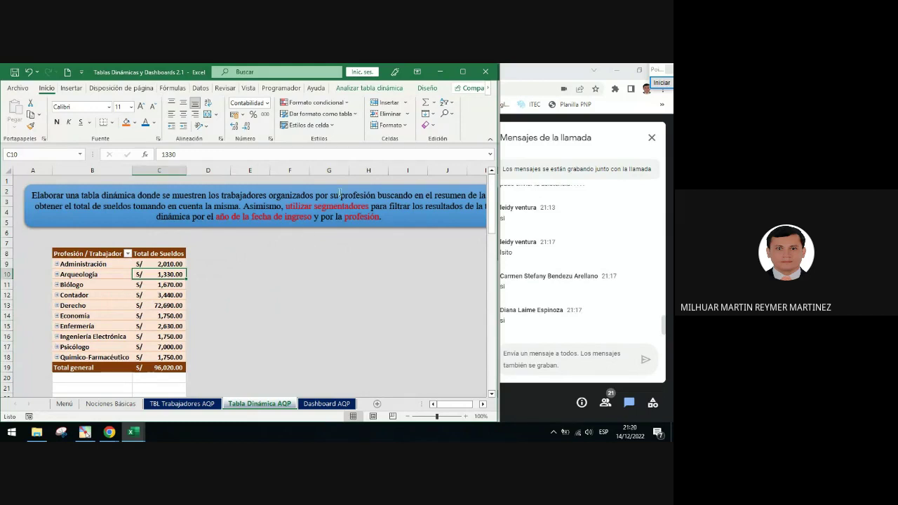
left_click(369, 87)
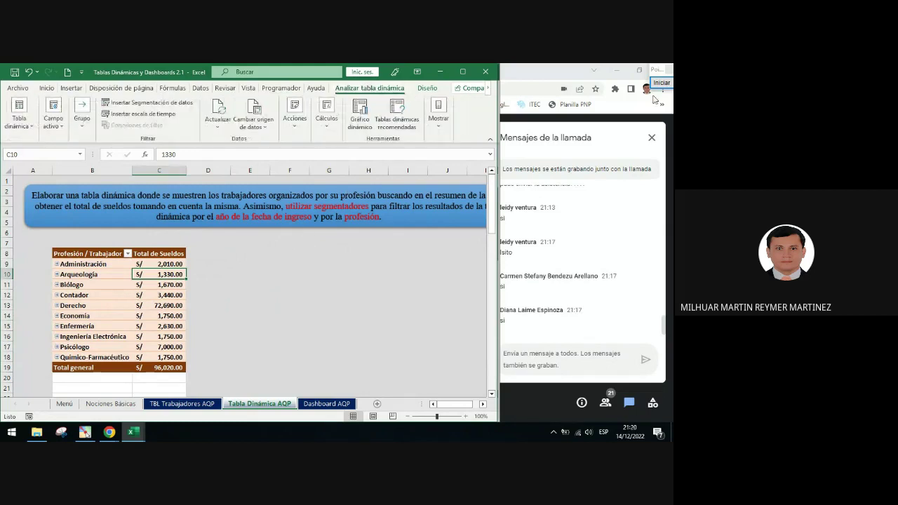
Annotate the screen with blue arrows and an ellipse around the slicer and timeline commands, and end the annotation.
left_click(671, 214)
left_click(668, 235)
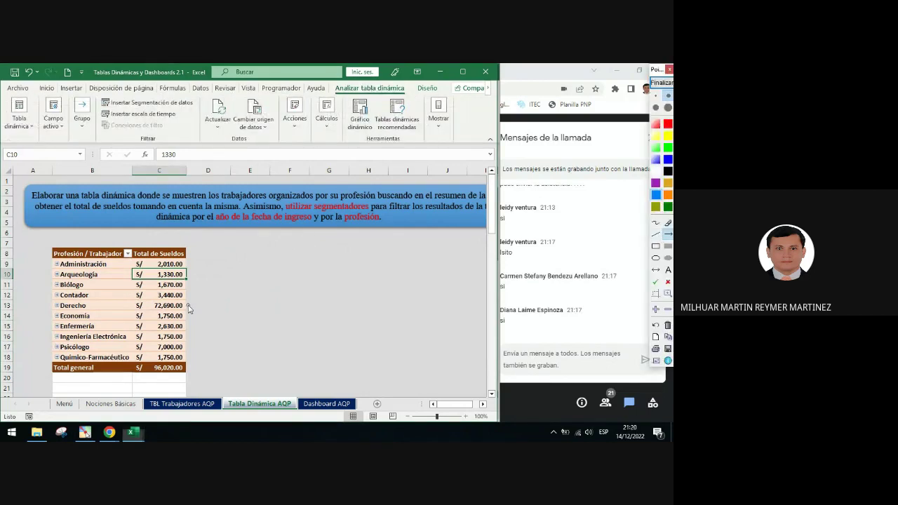
mouse_move(178, 306)
left_mouse_down()
mouse_move(358, 188)
mouse_move(391, 102)
mouse_move(174, 141)
left_mouse_up()
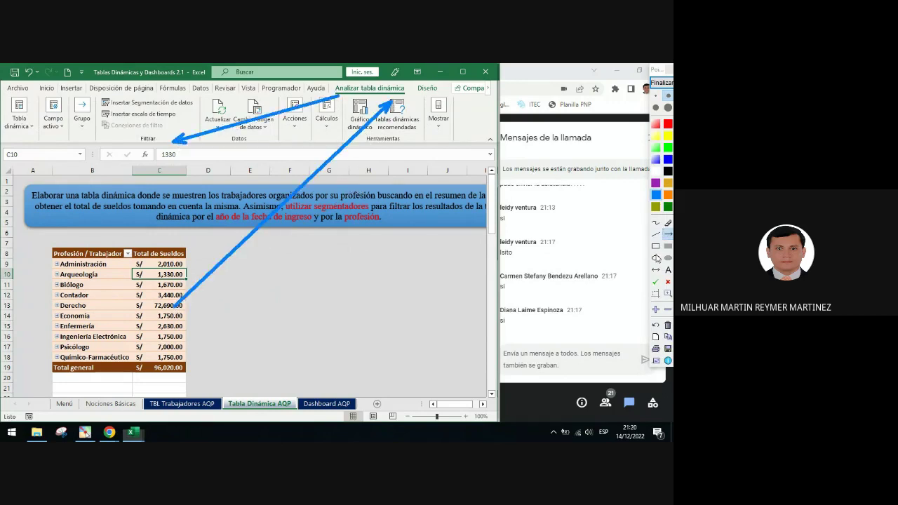
left_click_drag(90, 91, 207, 128)
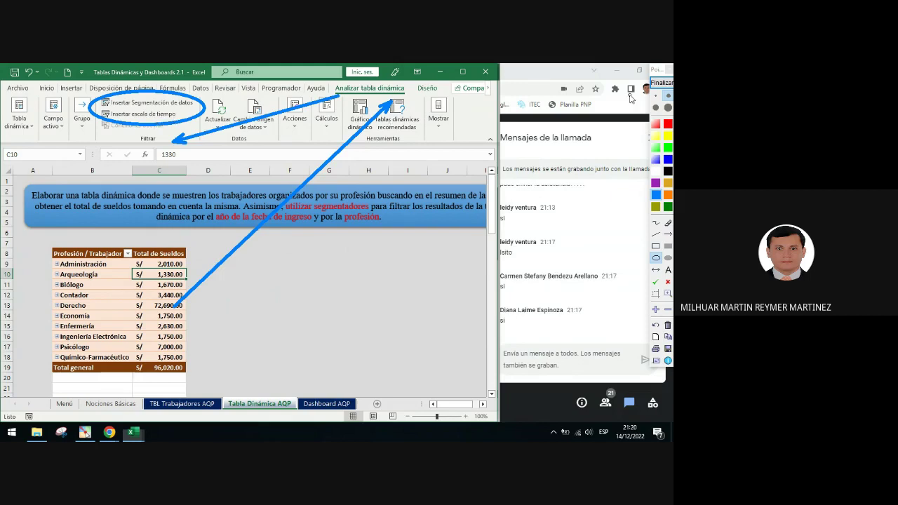
left_click(660, 86)
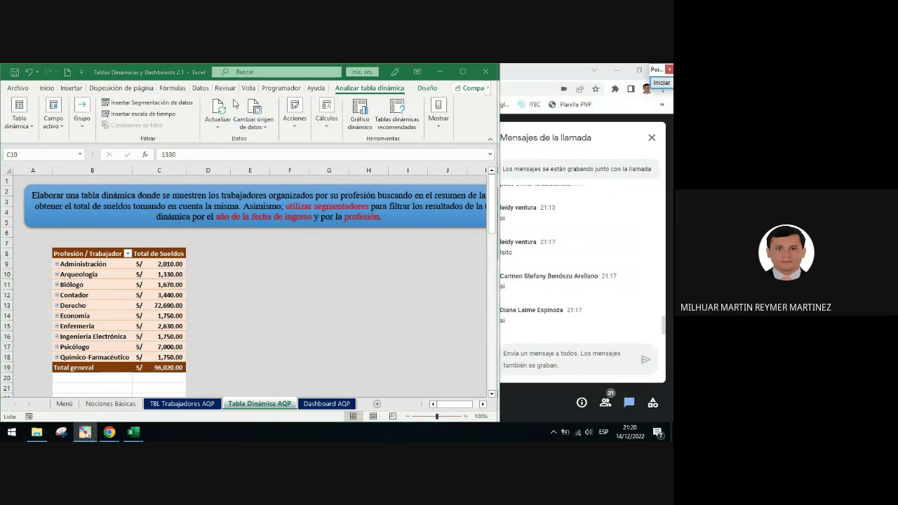
Insert a slicer for PROFESIÓN and place it directly beside the pivot table, level with its header row.
left_click(159, 104)
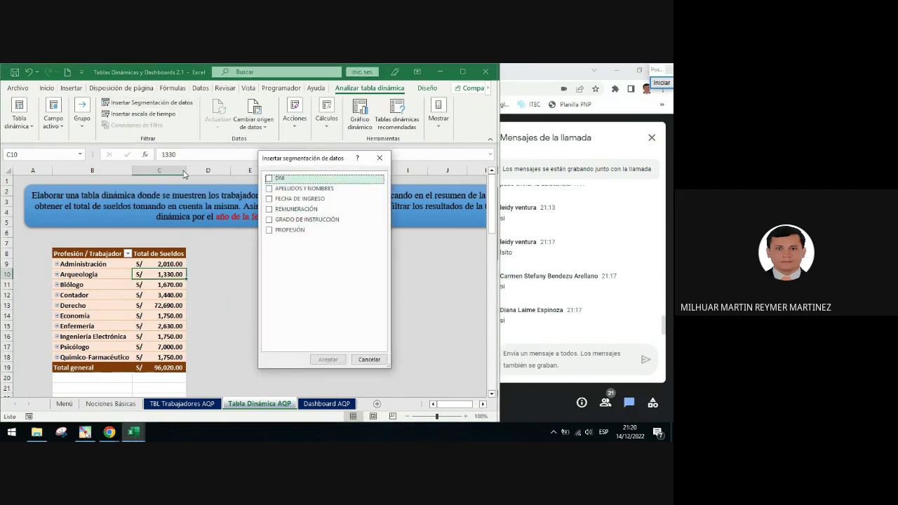
left_click_drag(315, 160, 412, 183)
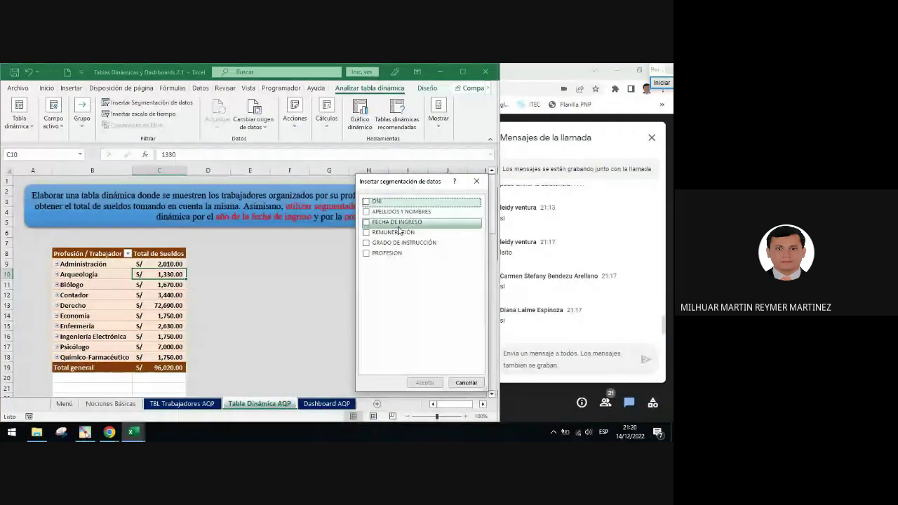
left_click(383, 252)
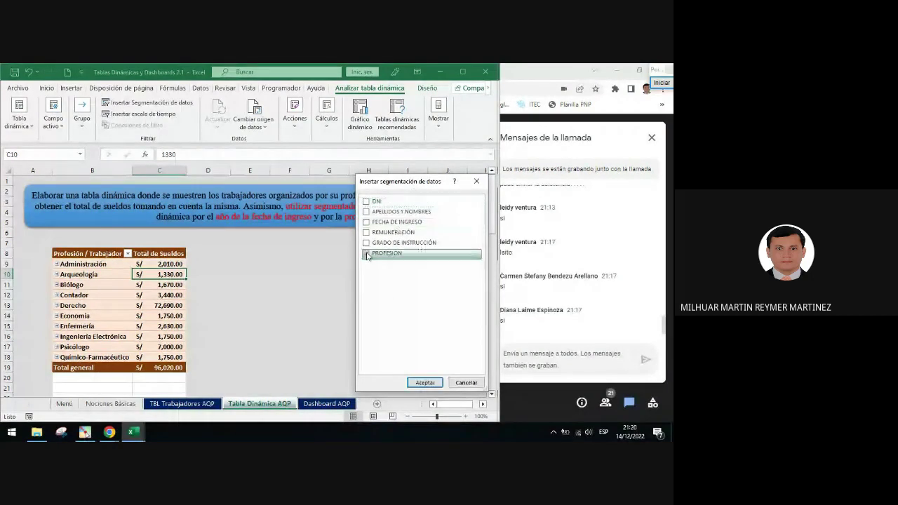
left_click(425, 383)
left_click_drag(243, 235, 232, 254)
left_click(343, 287)
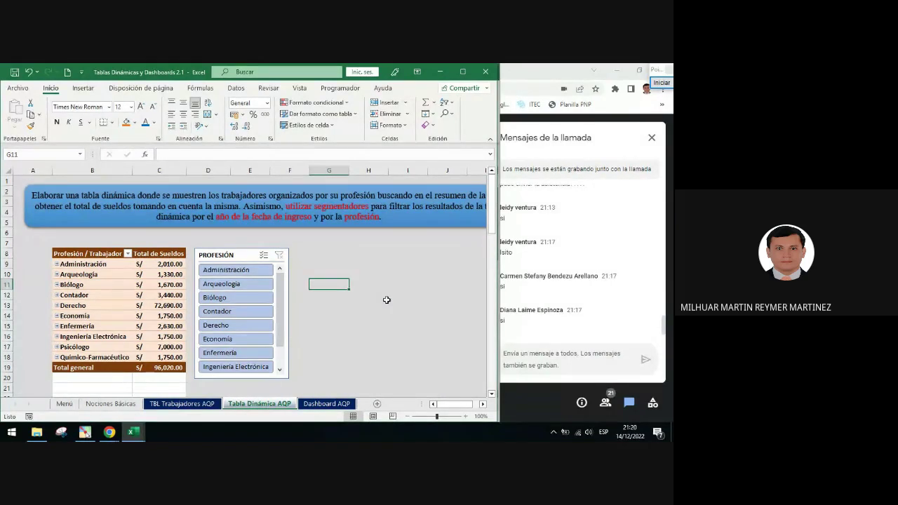
Insert a timeline for FECHA DE INGRESO and place it beside the PROFESIÓN slicer, level with its header.
left_click(159, 283)
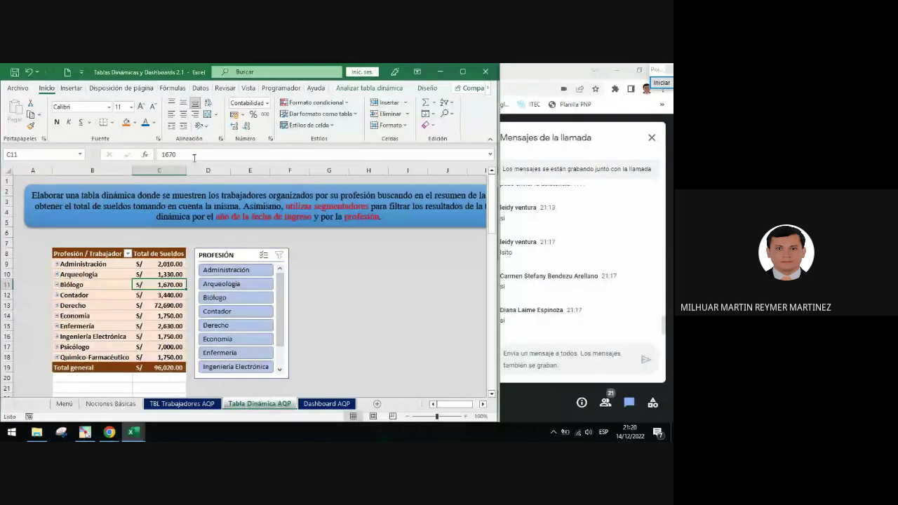
left_click(364, 90)
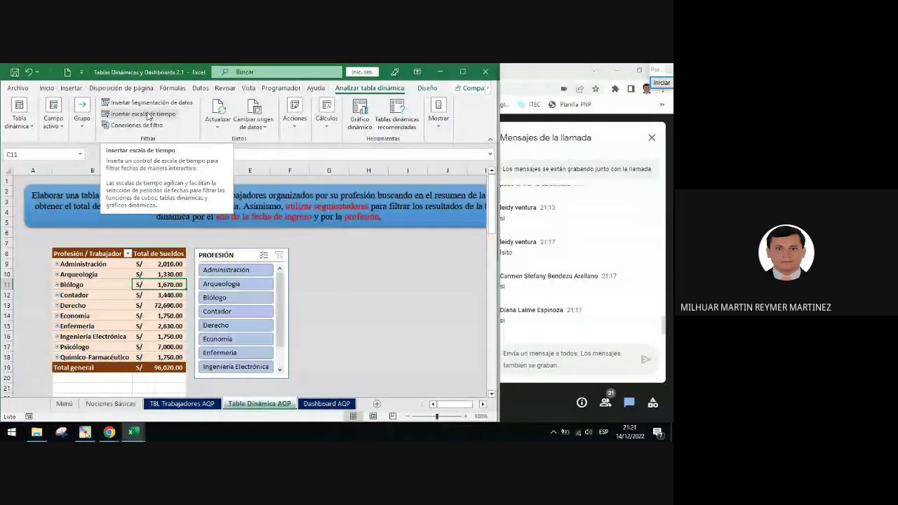
left_click(148, 116)
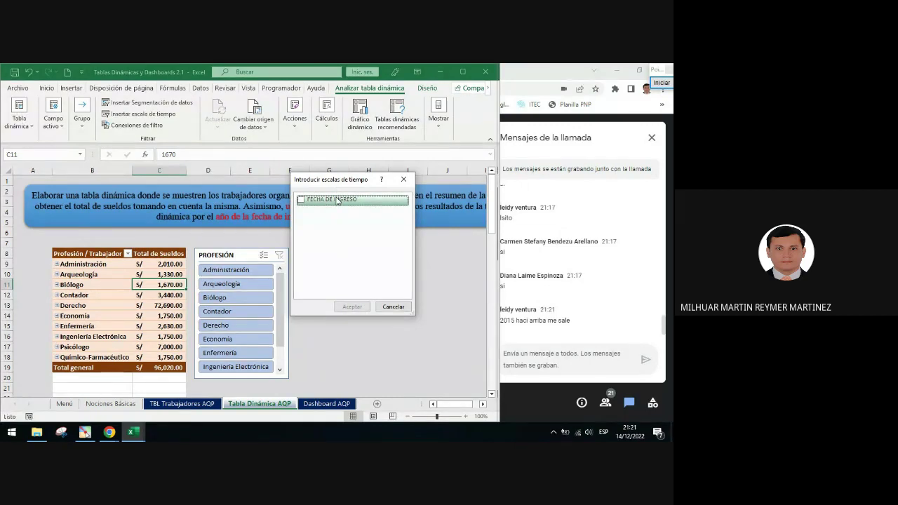
left_click(302, 200)
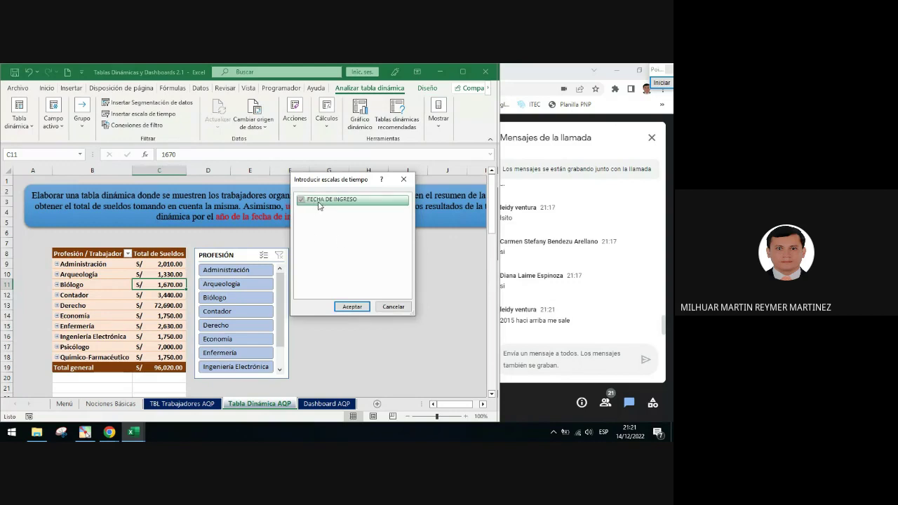
left_click(363, 306)
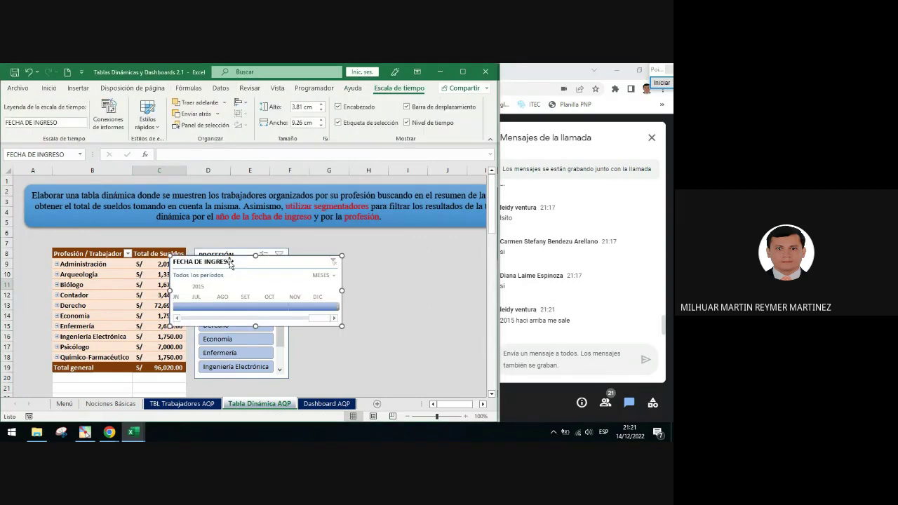
left_click_drag(218, 260, 345, 253)
left_click(248, 253)
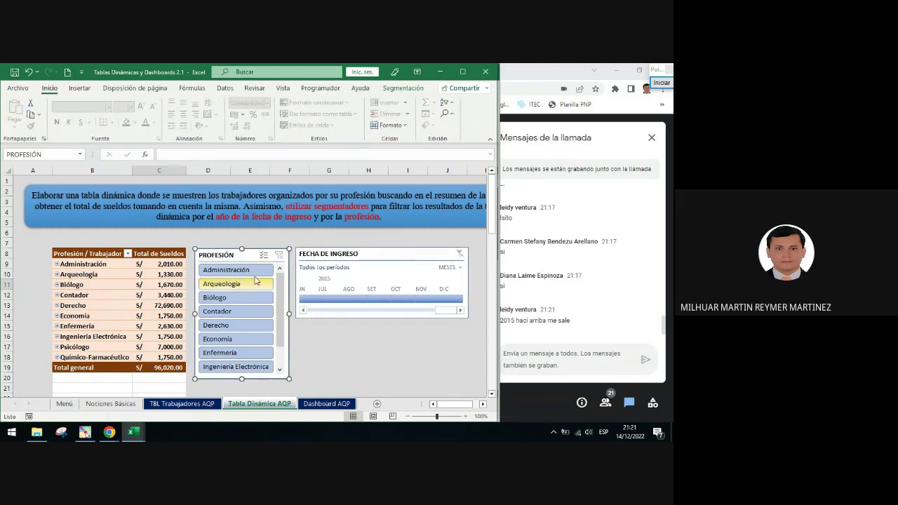
Annotate the screen with green check marks on the slicer and timeline and a blue ellipse around MESES, and end the annotation.
left_click(659, 83)
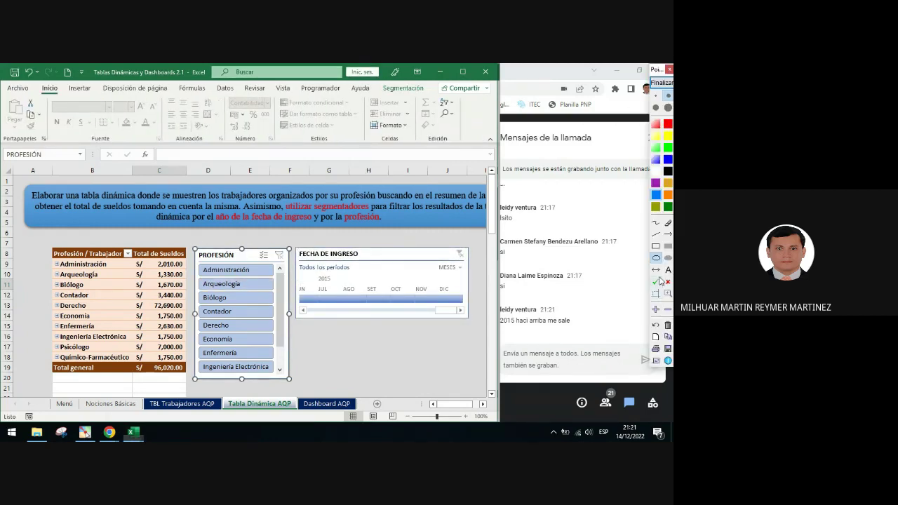
left_click(213, 249)
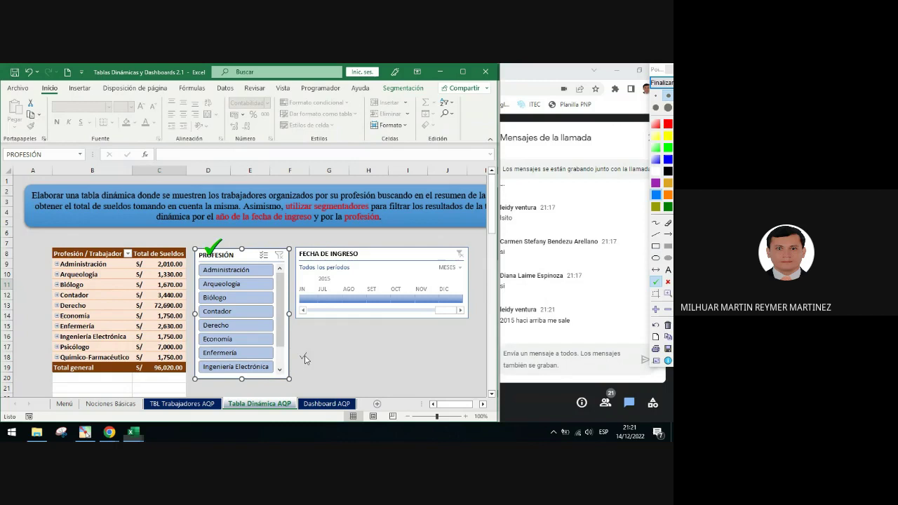
left_click(377, 250)
left_click(385, 250)
left_click(656, 258)
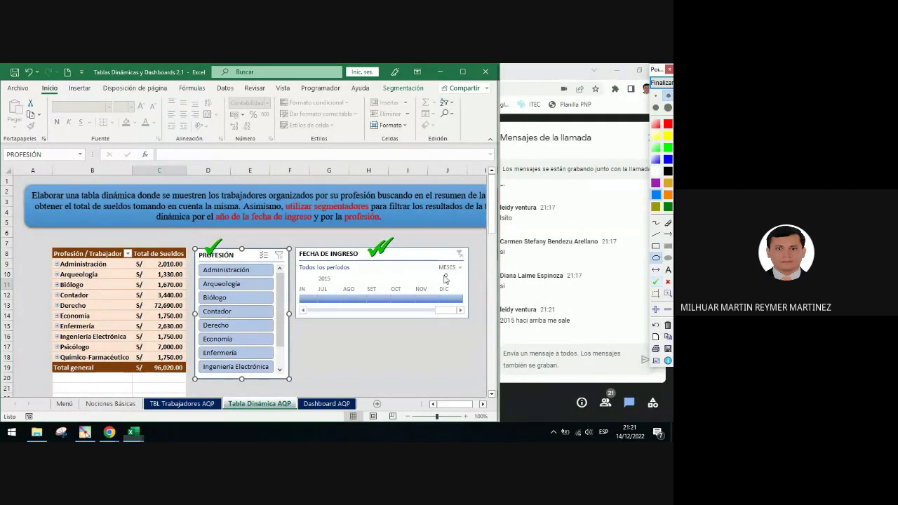
left_click_drag(426, 258, 468, 277)
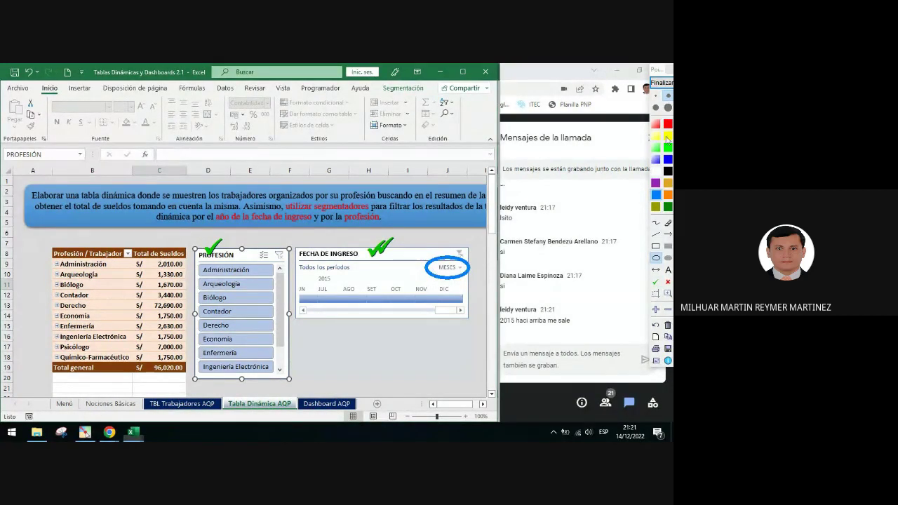
left_click(661, 82)
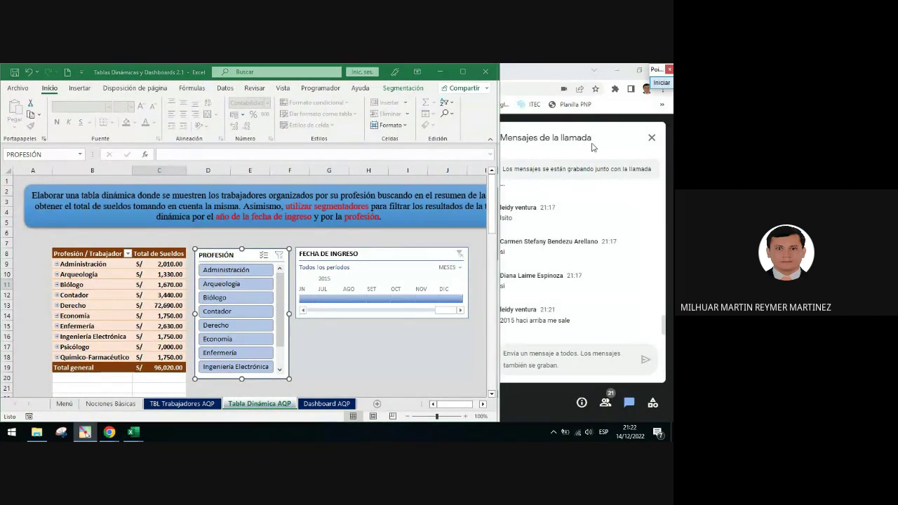
Set the FECHA DE INGRESO timeline's time level to AÑOS.
left_click(460, 267)
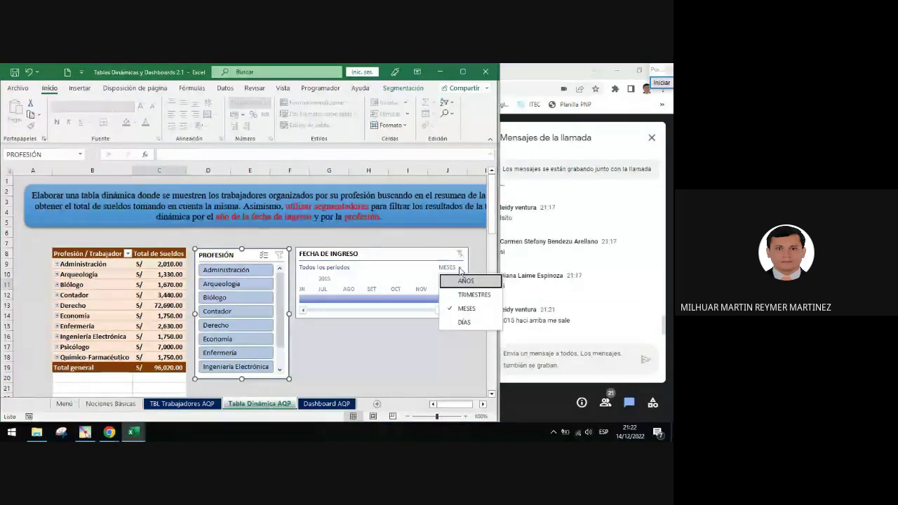
left_click(459, 283)
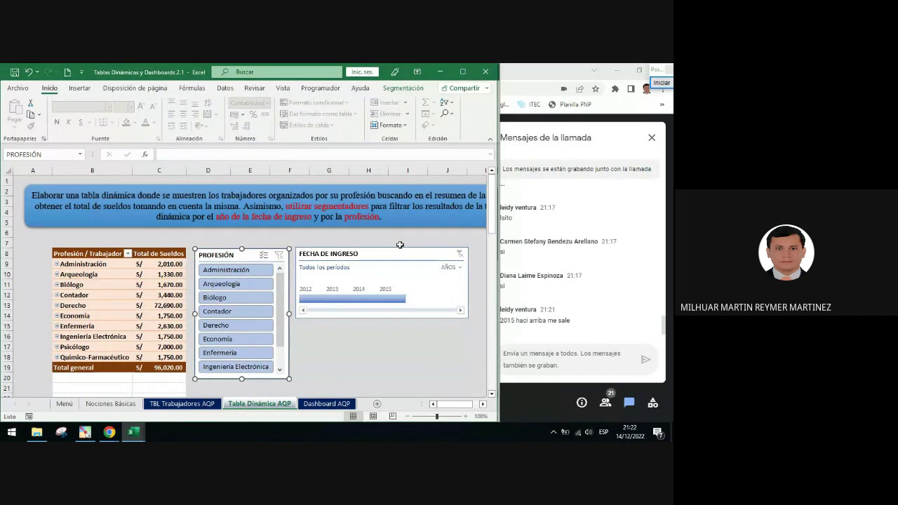
left_click(461, 267)
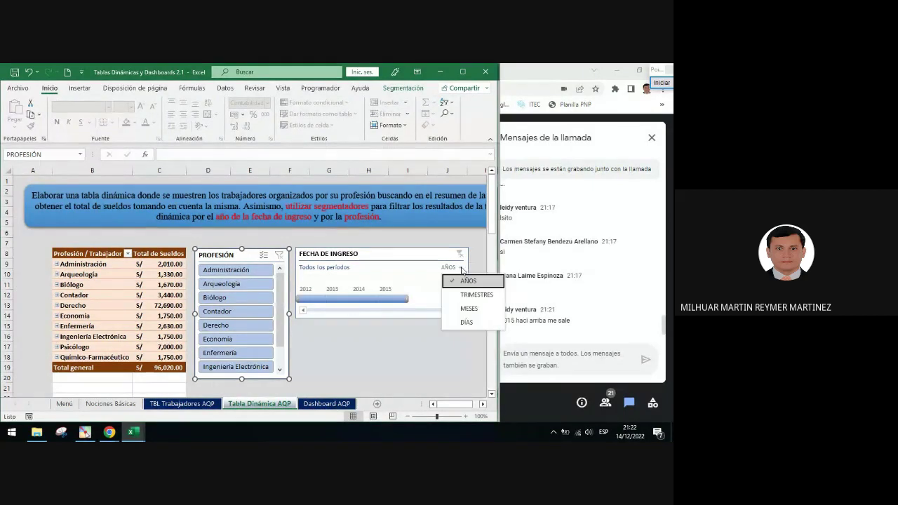
left_click(216, 259)
left_click(104, 268)
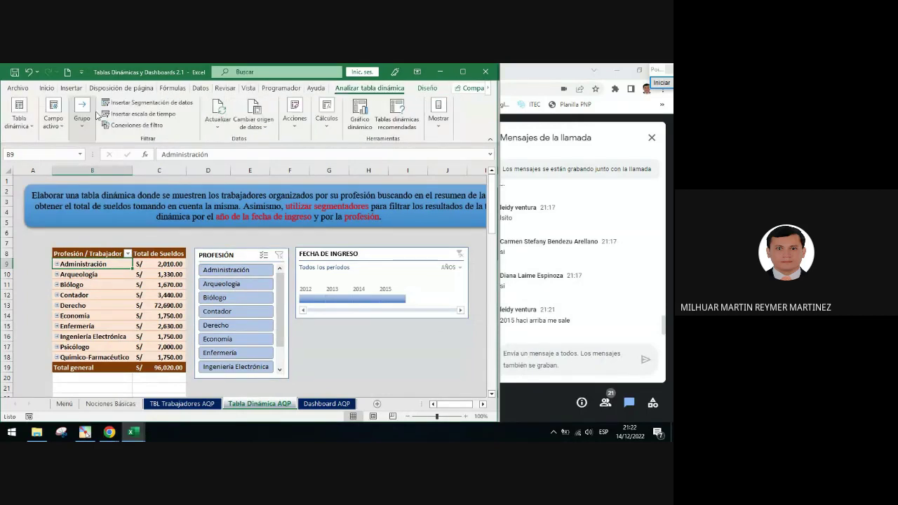
left_click(144, 103)
left_click(297, 183)
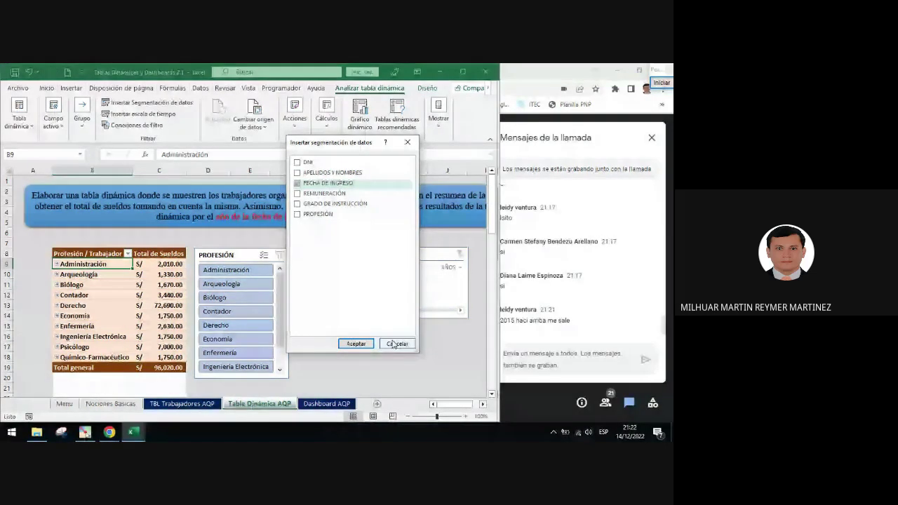
left_click(356, 343)
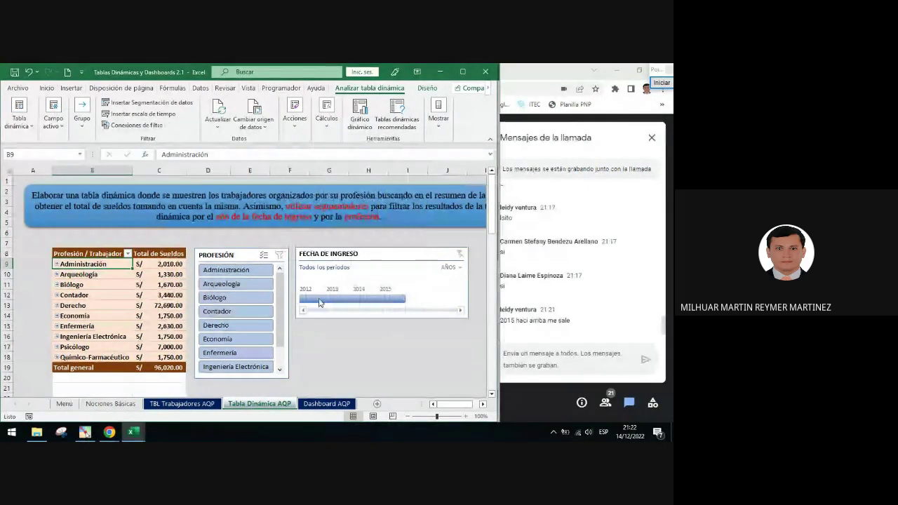
Check the timeline's time level options, leaving AÑOS active, and select empty cell H17 below the timeline.
left_click(460, 268)
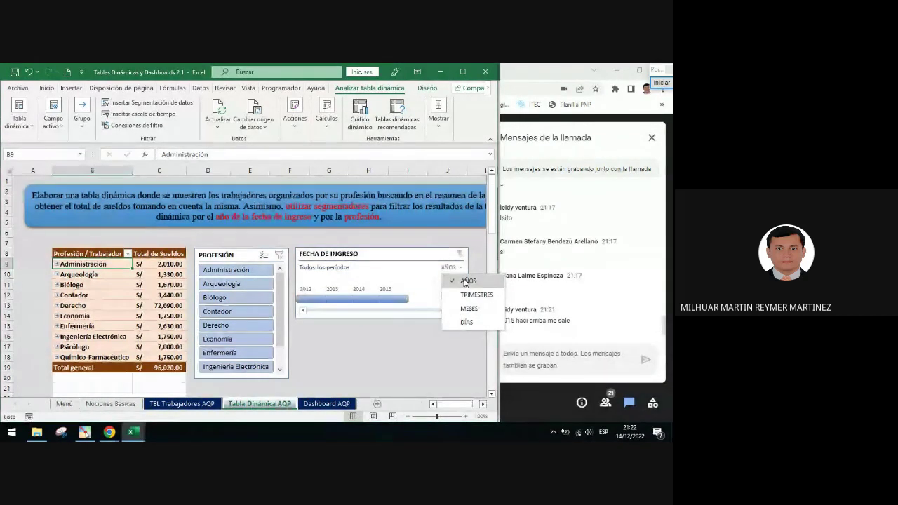
left_click(375, 338)
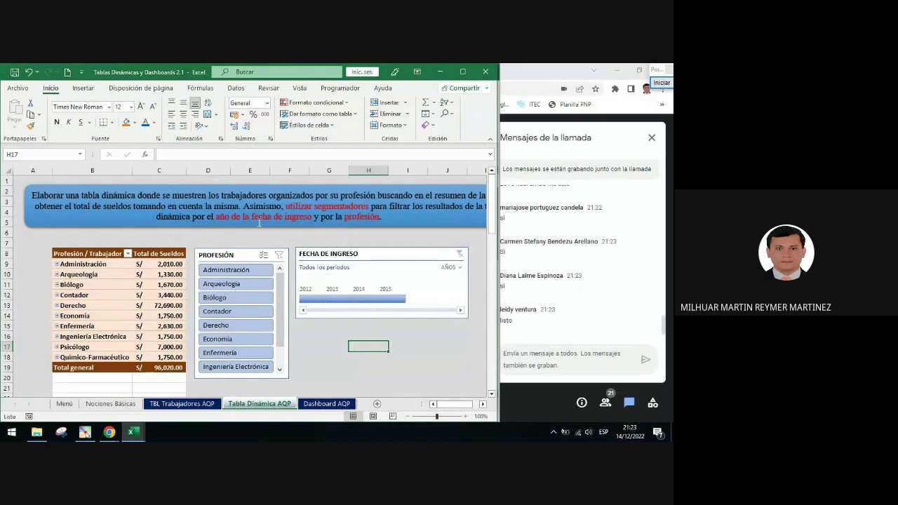
left_click(399, 338)
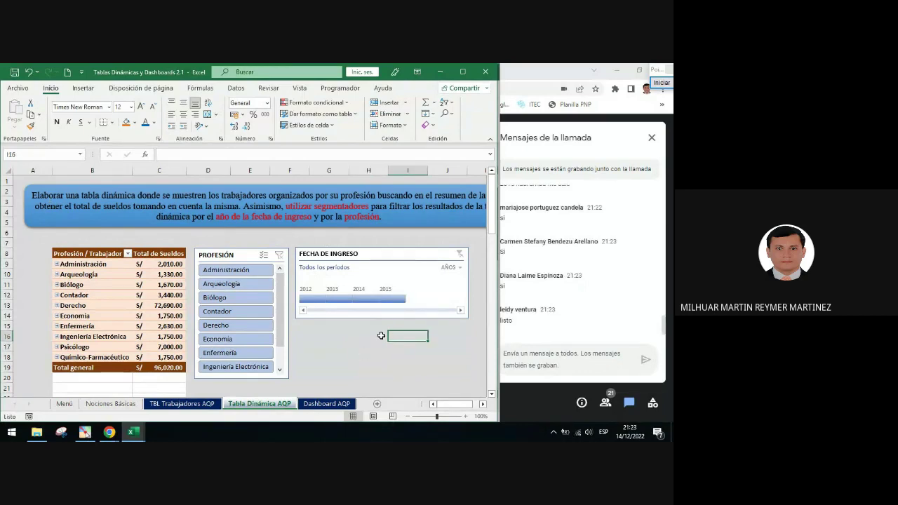
left_click(361, 345)
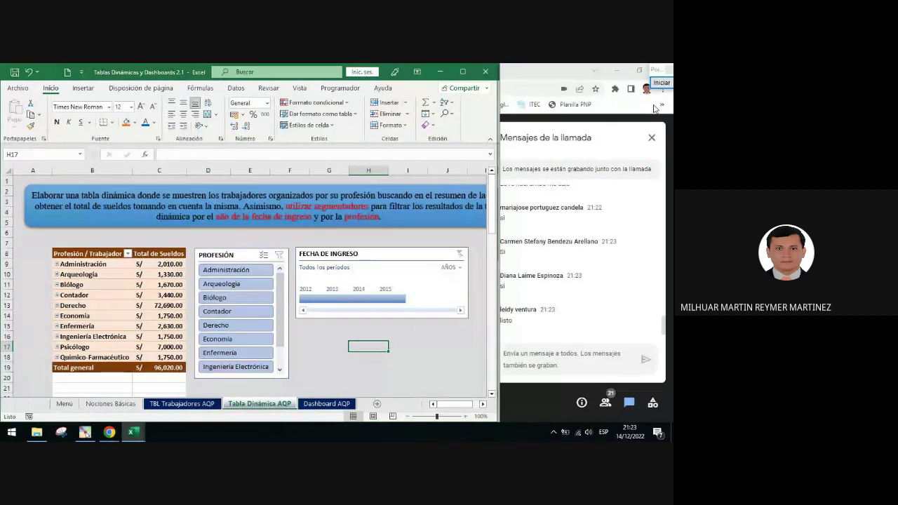
Annotate the screen with a blue ellipse below the timeline and an arrow from it toward the cell name area, and end the annotation.
left_click(661, 82)
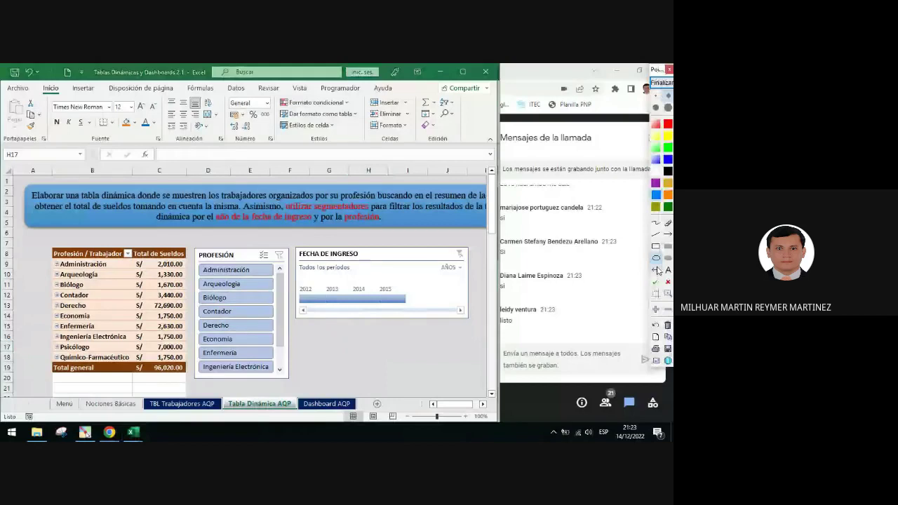
left_click(656, 258)
left_click_drag(357, 345, 410, 361)
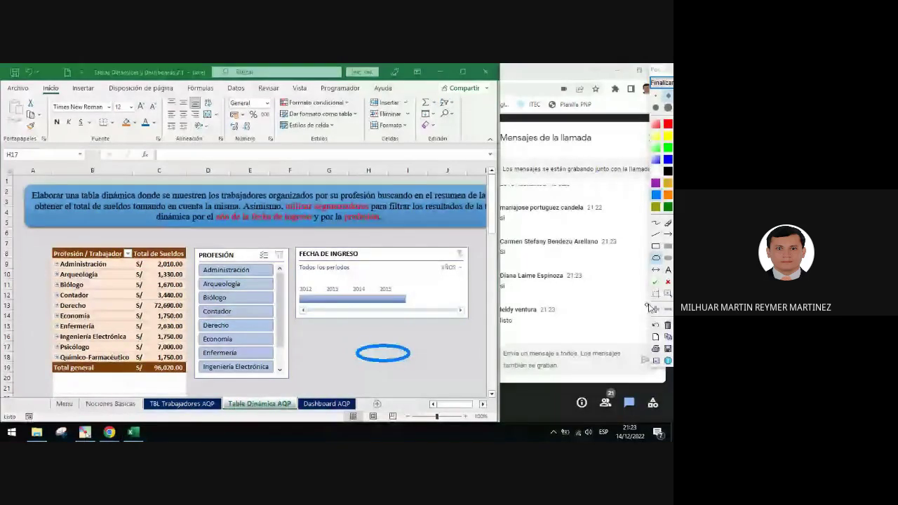
left_click(668, 233)
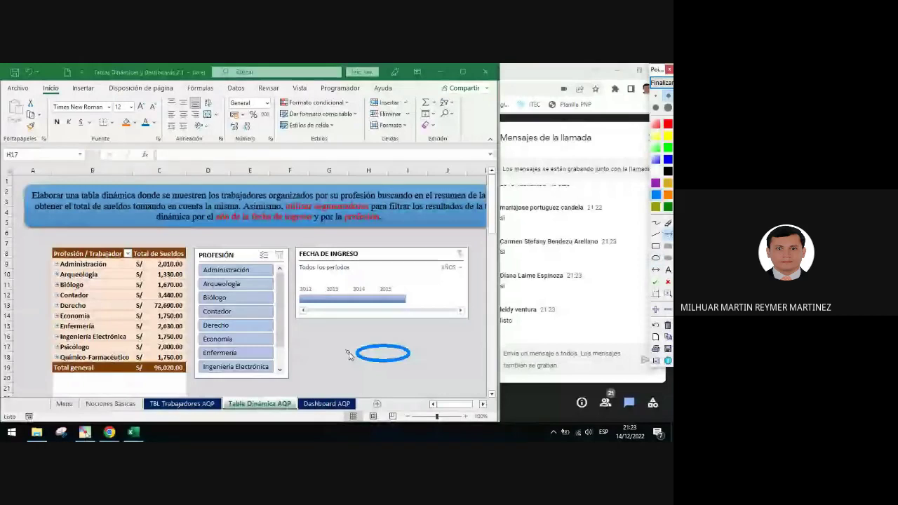
left_click_drag(350, 353, 40, 144)
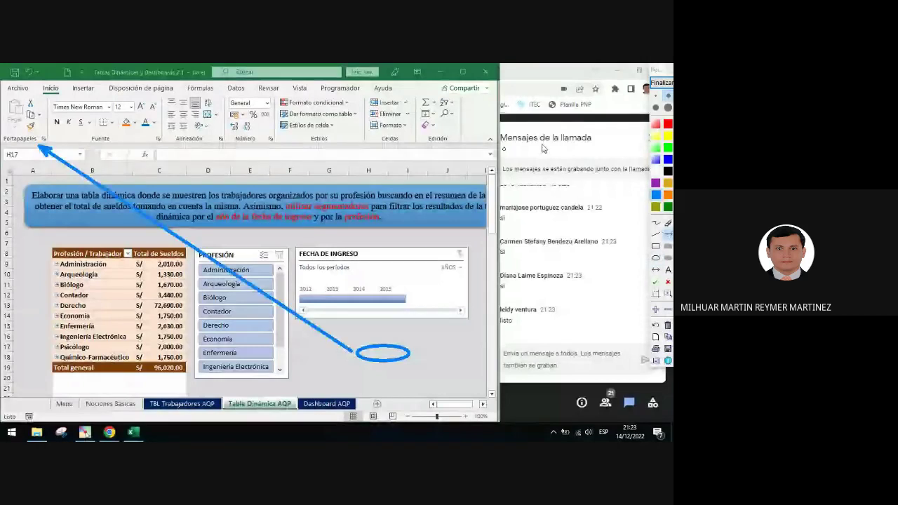
left_click(662, 82)
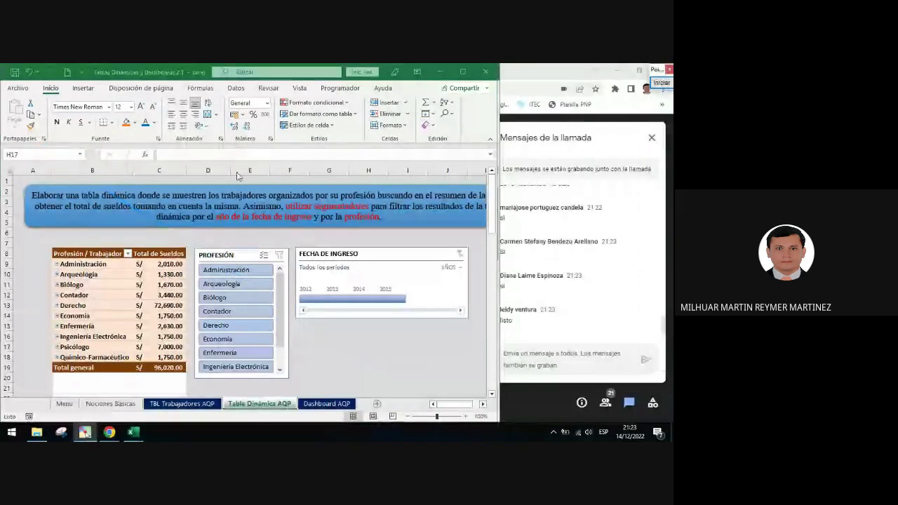
Fill cell H17 with yellow.
left_click(134, 123)
left_click(159, 205)
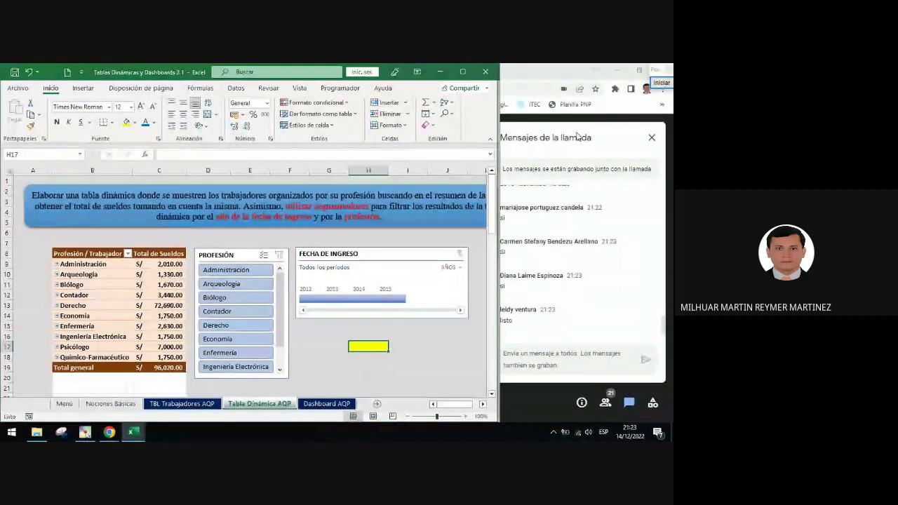
Annotate the screen with a blue arrow from the yellow cell to the Name Box and a rectangle around that box, and end the annotation.
left_click(662, 83)
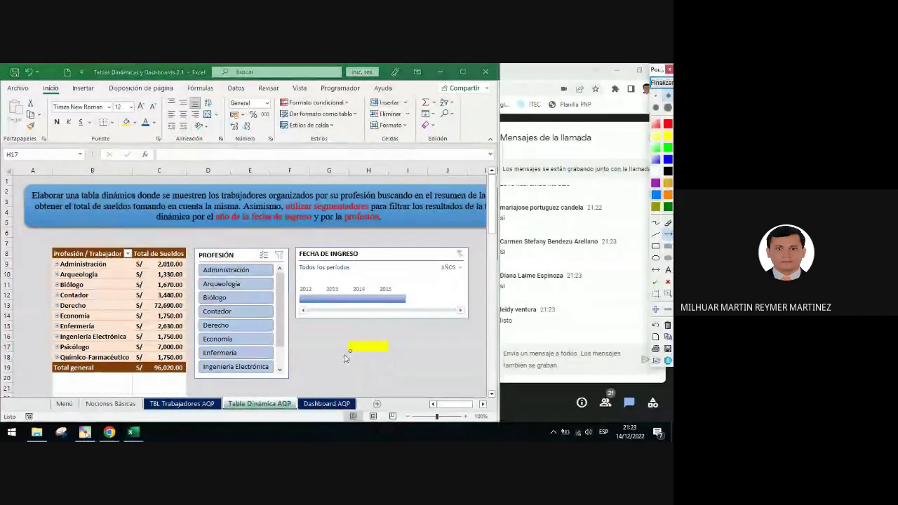
left_click_drag(357, 347, 92, 176)
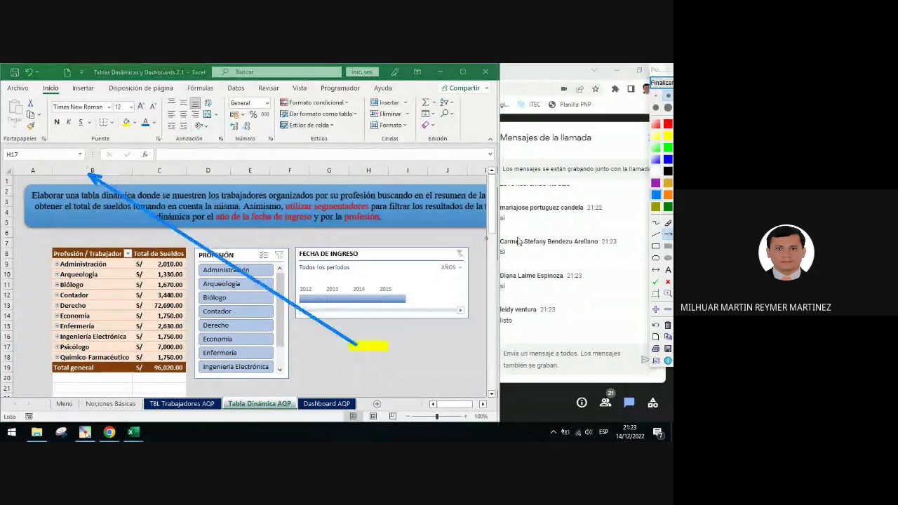
left_click(656, 247)
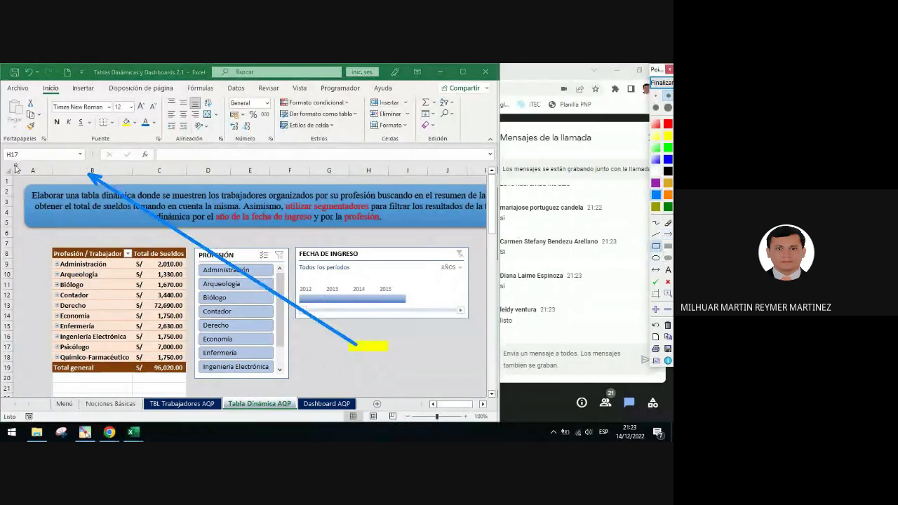
left_click_drag(2, 145, 89, 169)
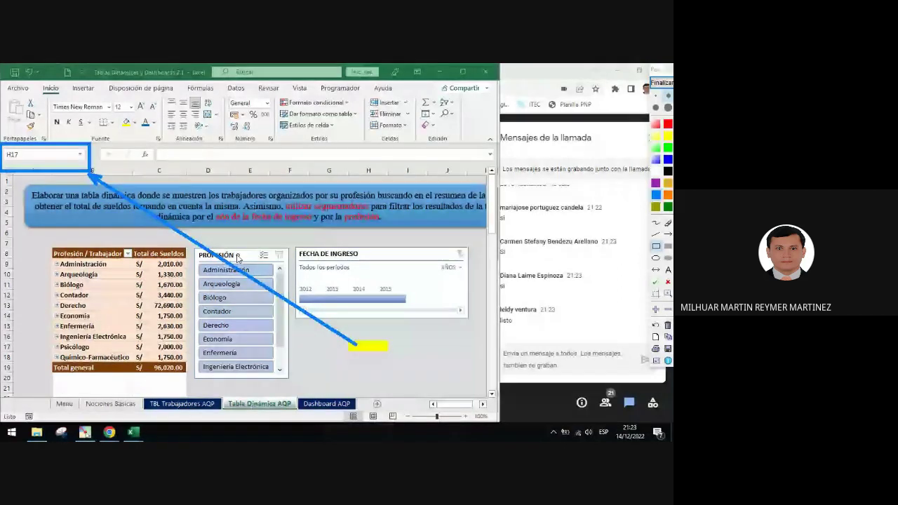
left_click(662, 82)
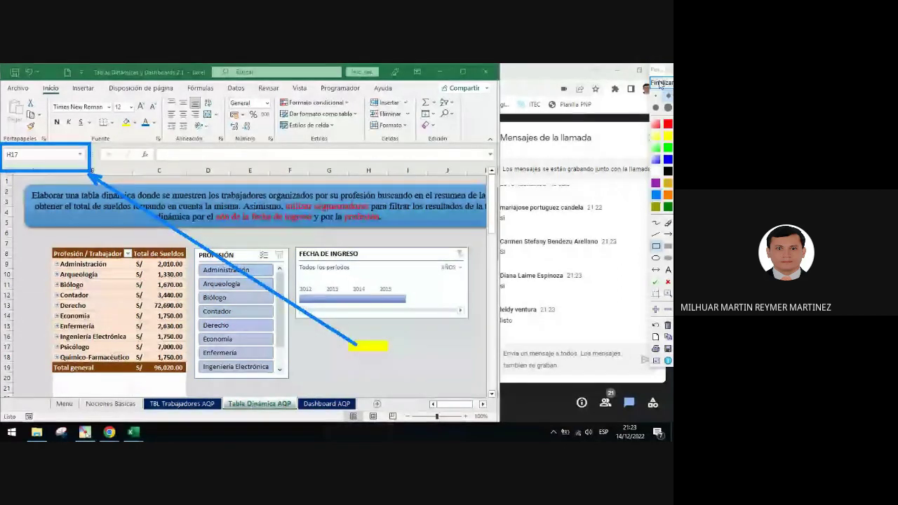
Name the yellow cell H17 Sueldo_Total.
left_click(40, 155)
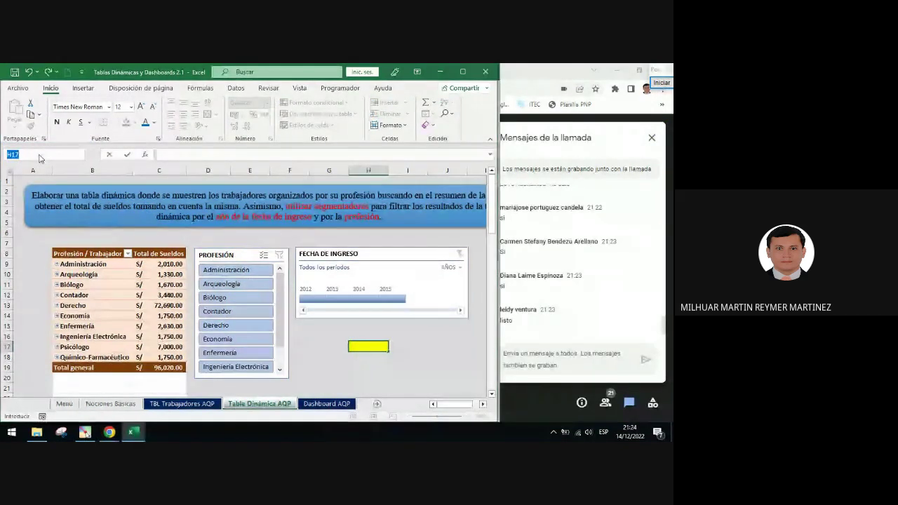
left_click(31, 155)
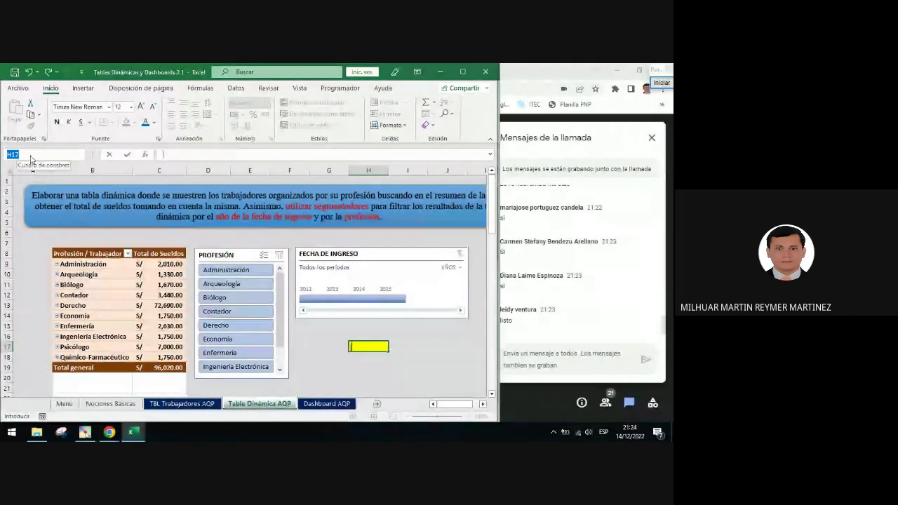
key("BackSpace")
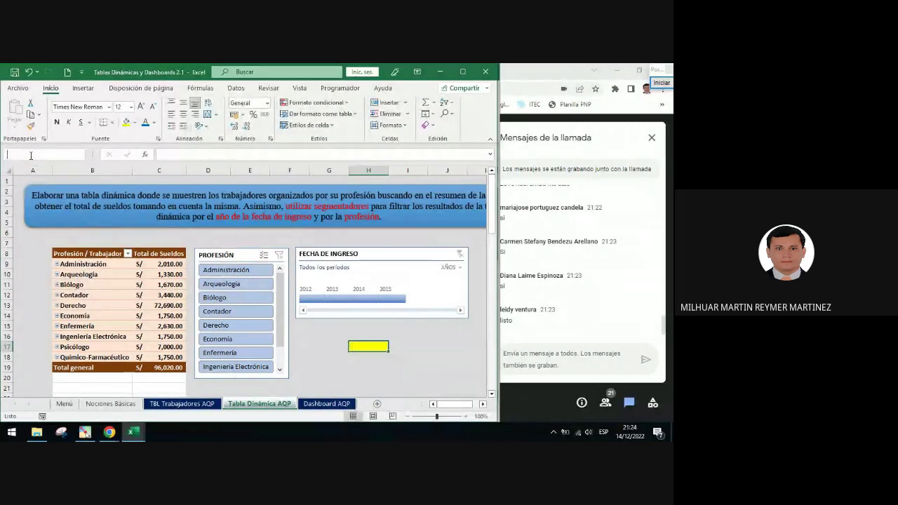
type("Sueldos")
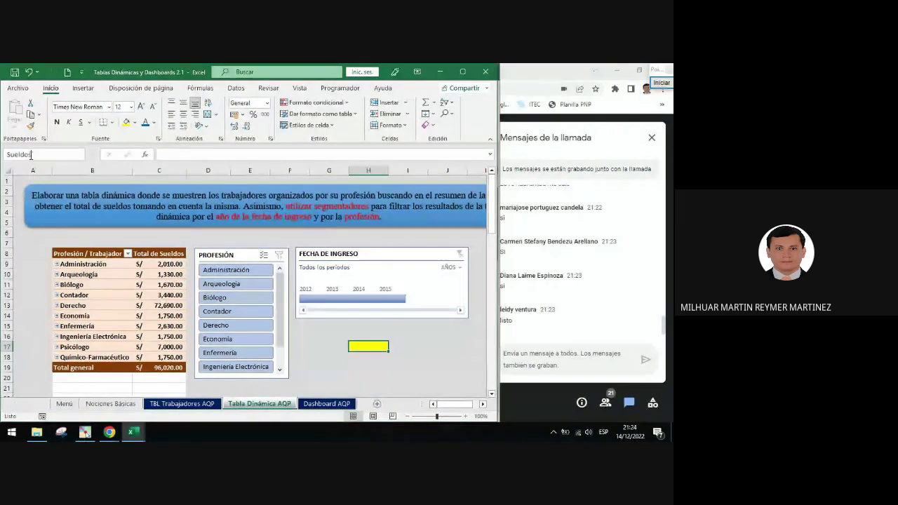
key("BackSpace")
type("_Total")
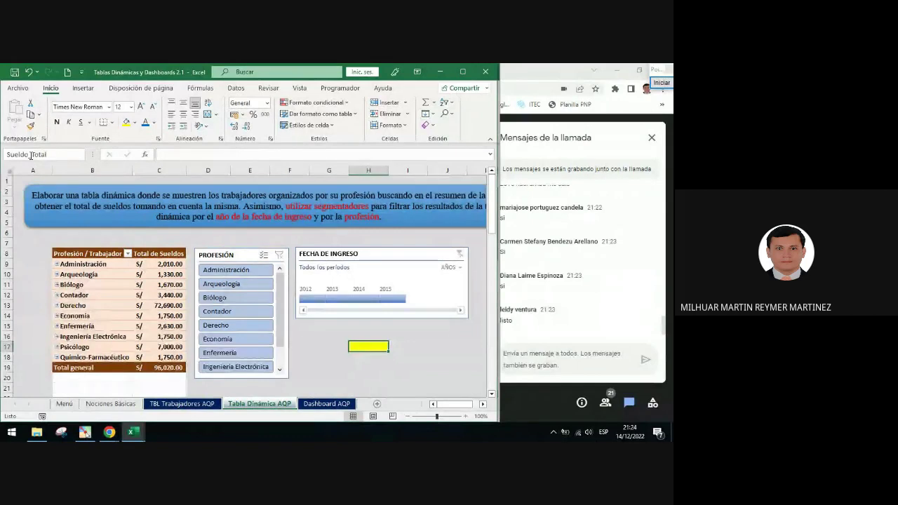
key("Return")
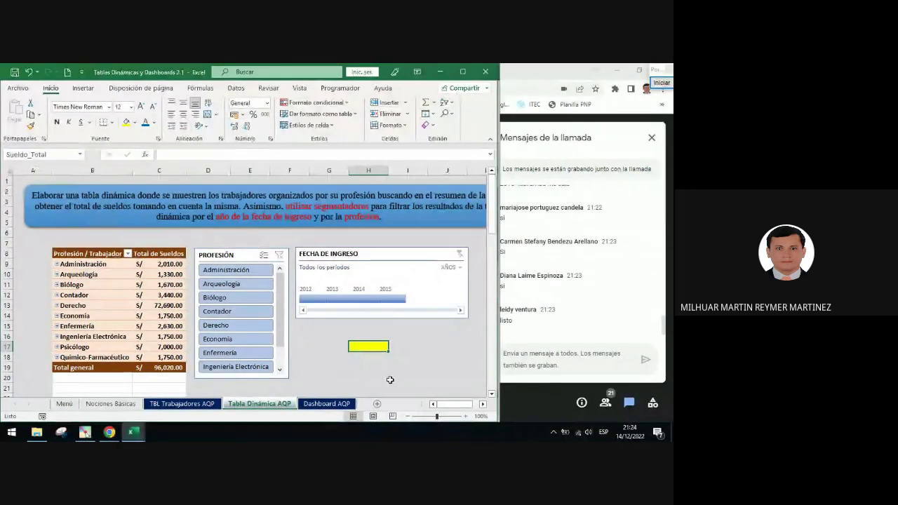
Annotate the screen with a blue arrow from the yellow cell to its defined name, and end the annotation.
left_click(661, 83)
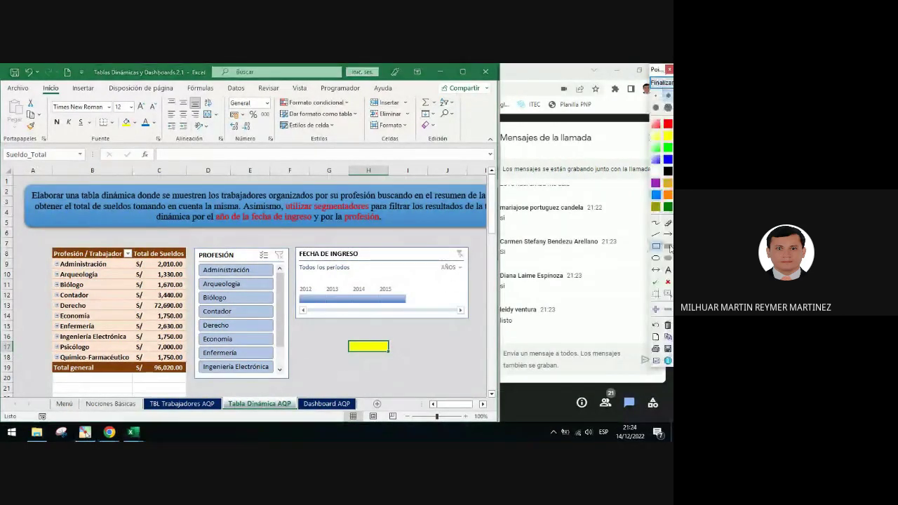
left_click_drag(355, 343, 59, 160)
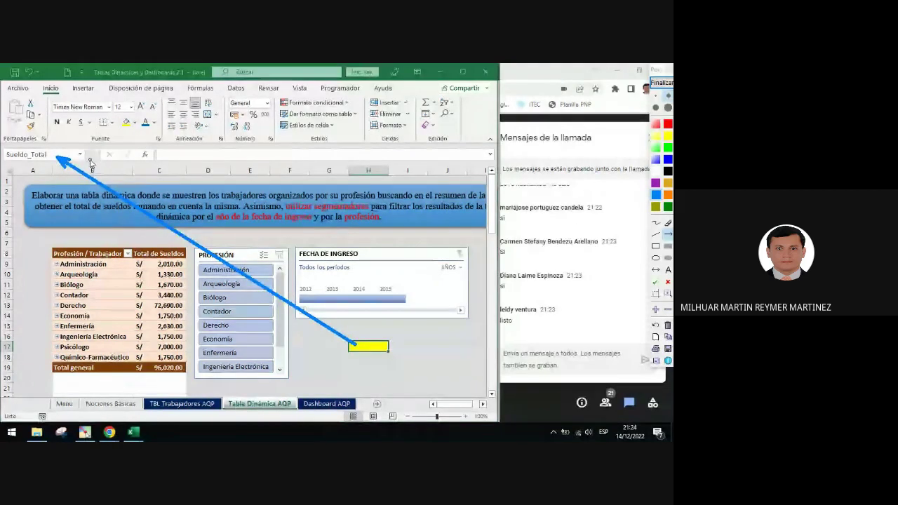
left_click(662, 83)
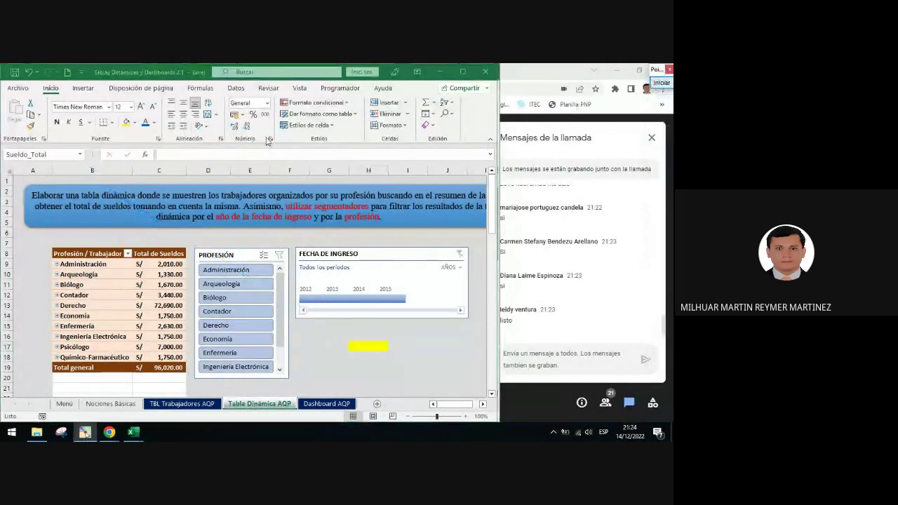
Check the workbook's list of defined names for Sueldo_Total, go to that name, and close the list.
left_click(80, 155)
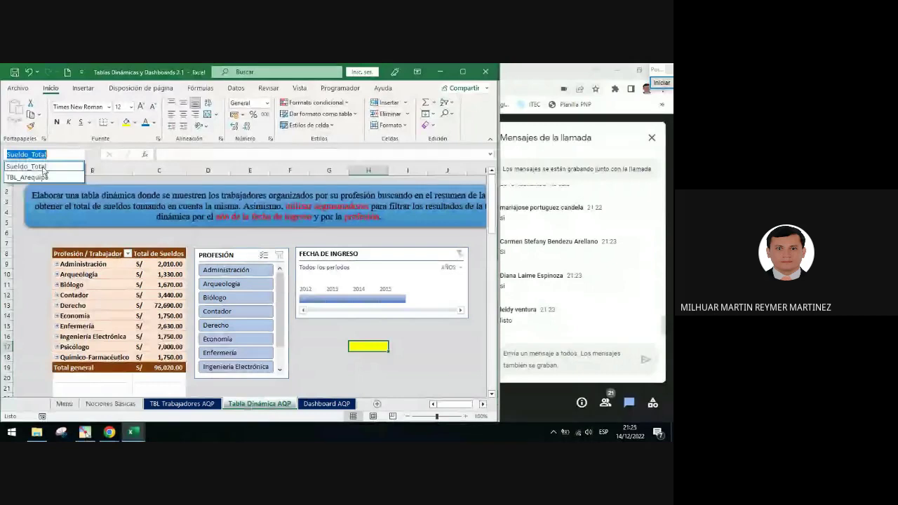
left_click(44, 170)
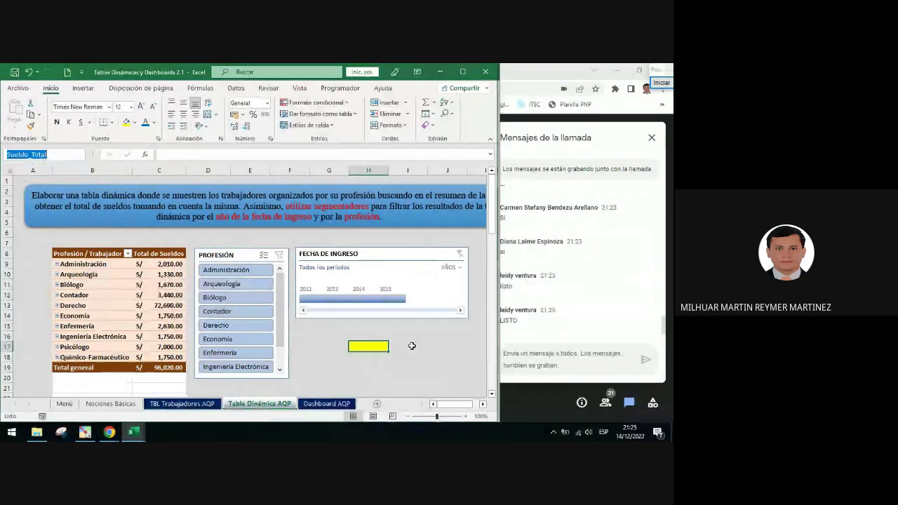
key("Escape")
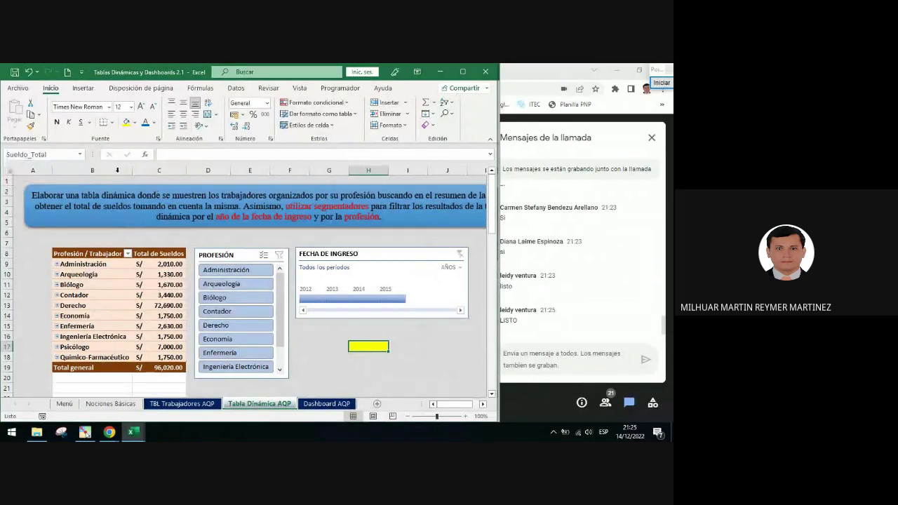
left_click(43, 154)
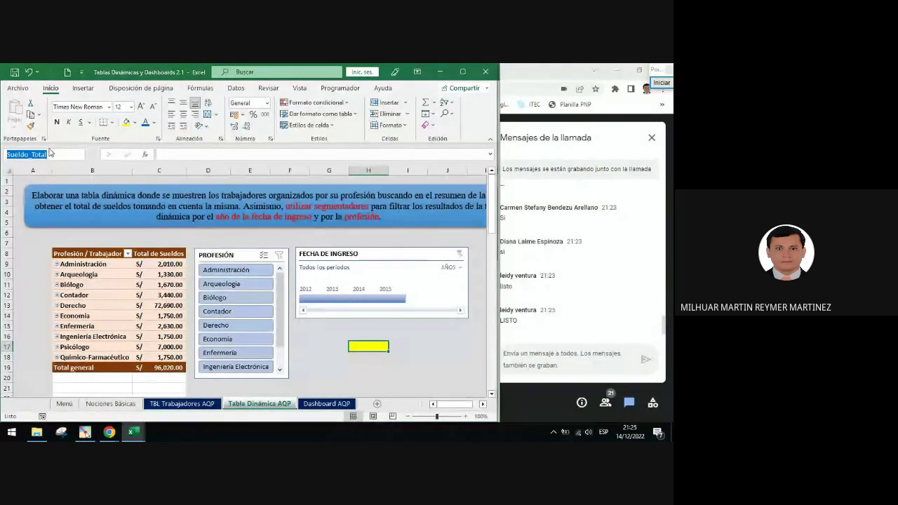
left_click(83, 155)
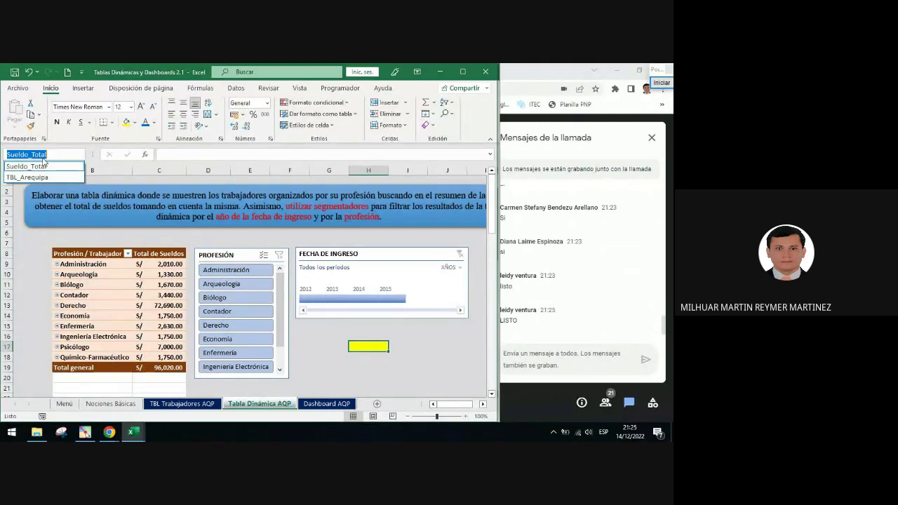
key("Escape")
Enter a formula in H17 that references the pivot table's Total general amount in C19.
left_click(372, 345)
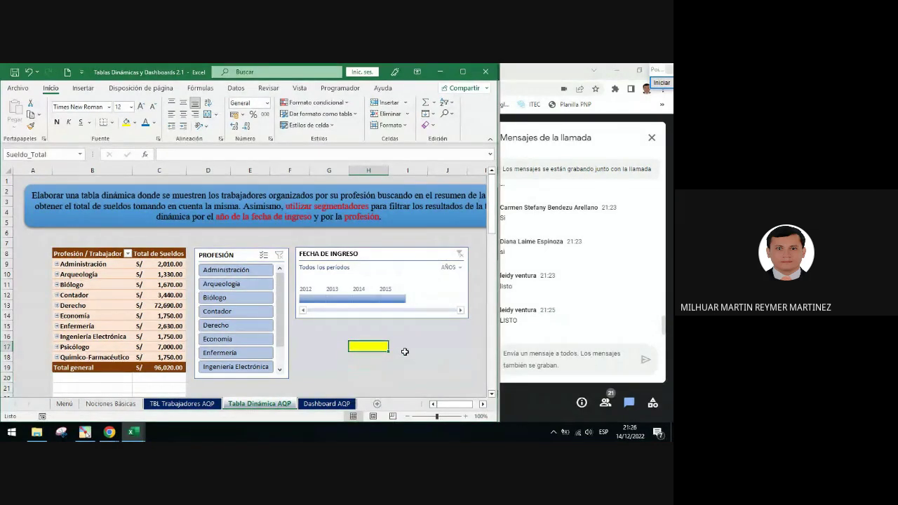
scroll(405, 351, "down", 2)
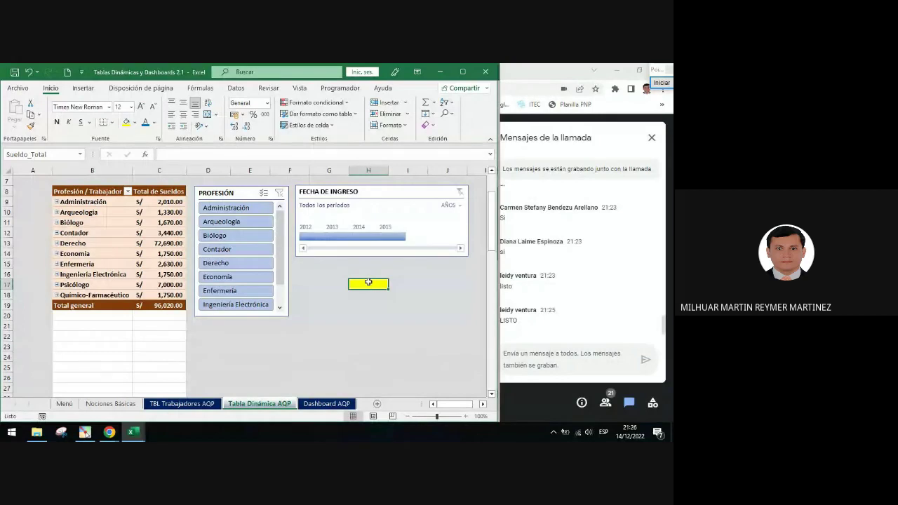
type("=")
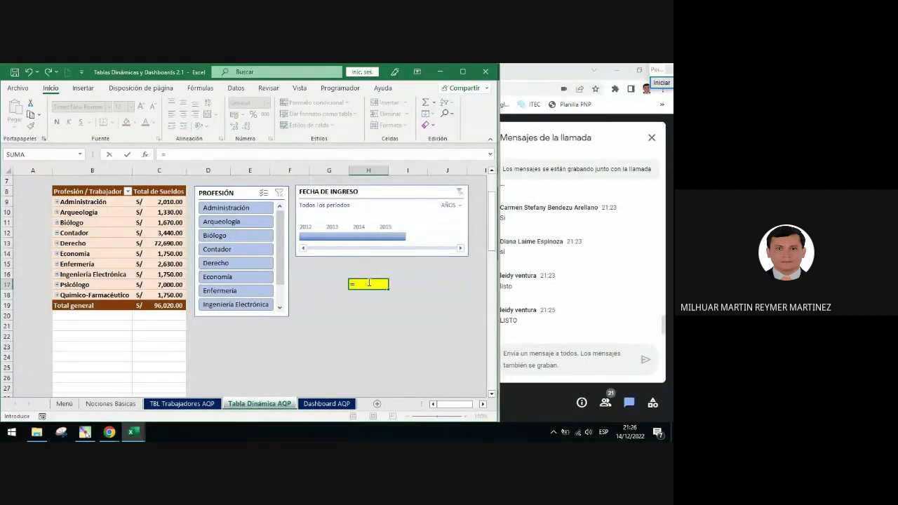
left_click(163, 306)
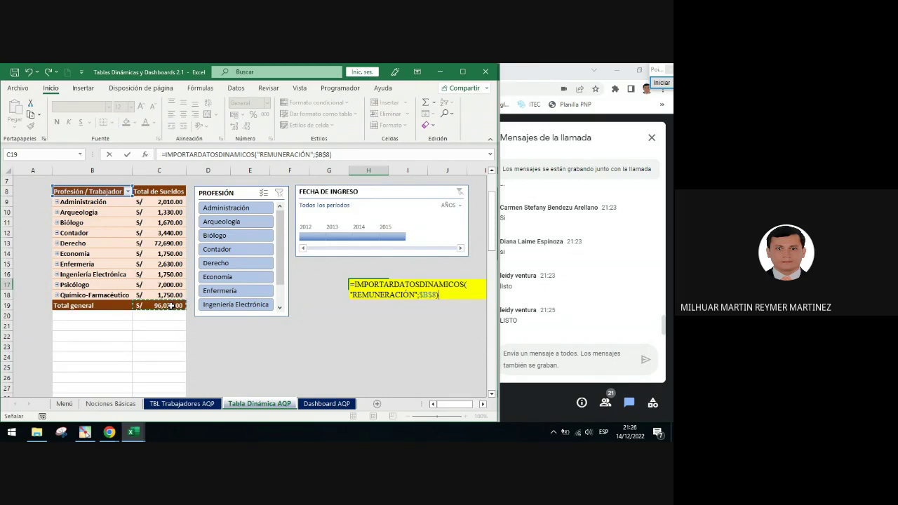
key("Return")
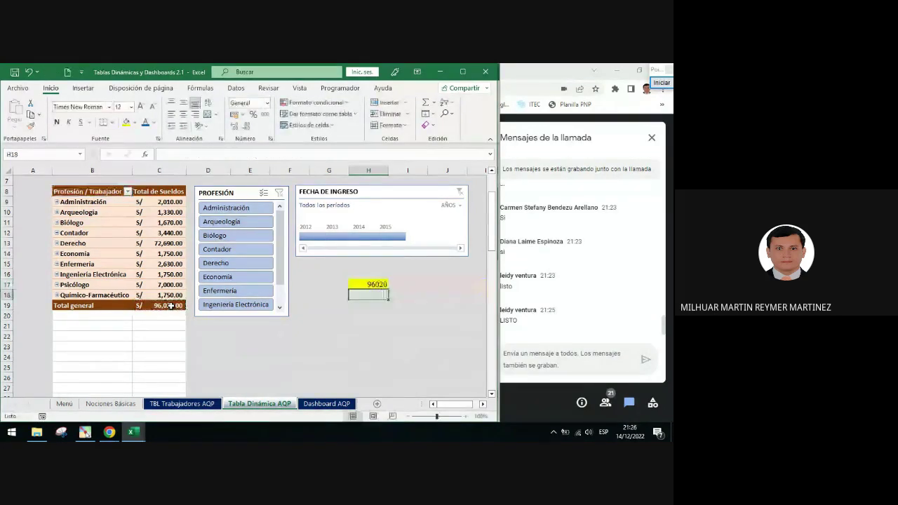
Select H17, annotate the screen with a blue arrow from it to its IMPORTARDATOSDINAMICOS formula, and end the annotation.
left_click(372, 285)
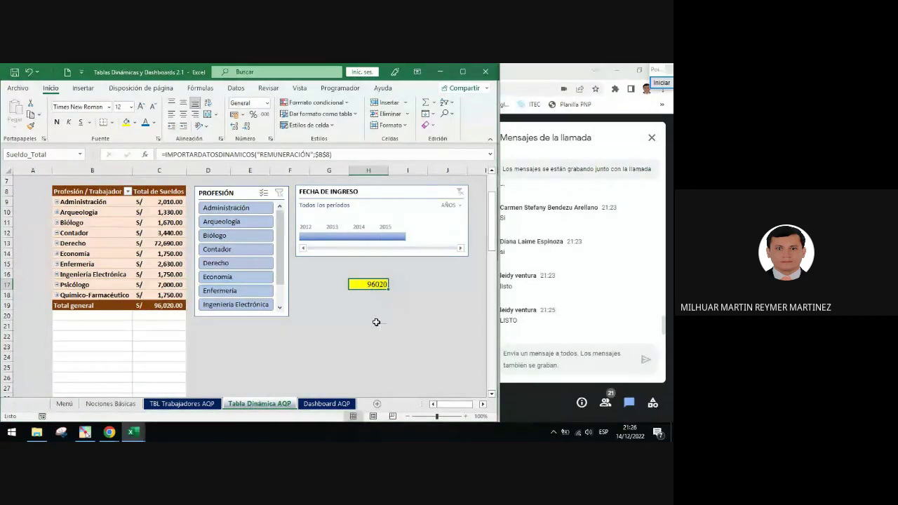
left_click(662, 83)
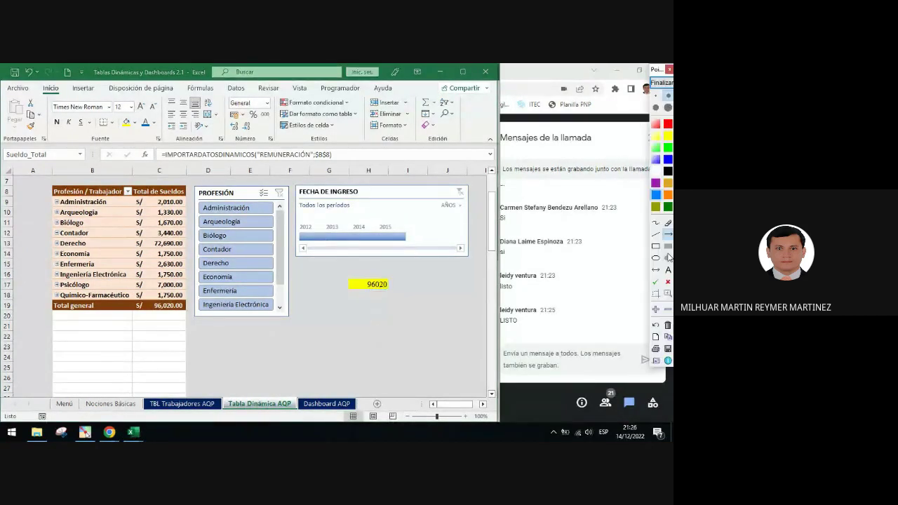
left_click(668, 236)
left_click_drag(368, 279, 285, 164)
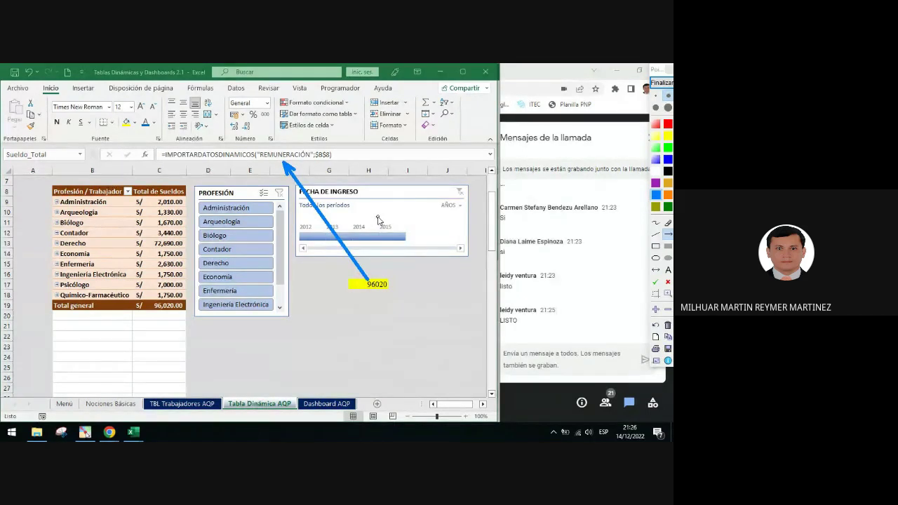
left_click(662, 82)
Clear H17 and re-enter =IMPORTARDATOSDINAMICOS("REMUNERACIÓN";$B$8) by referencing the pivot table's Total general amount, keeping H17 selected.
left_click(375, 283)
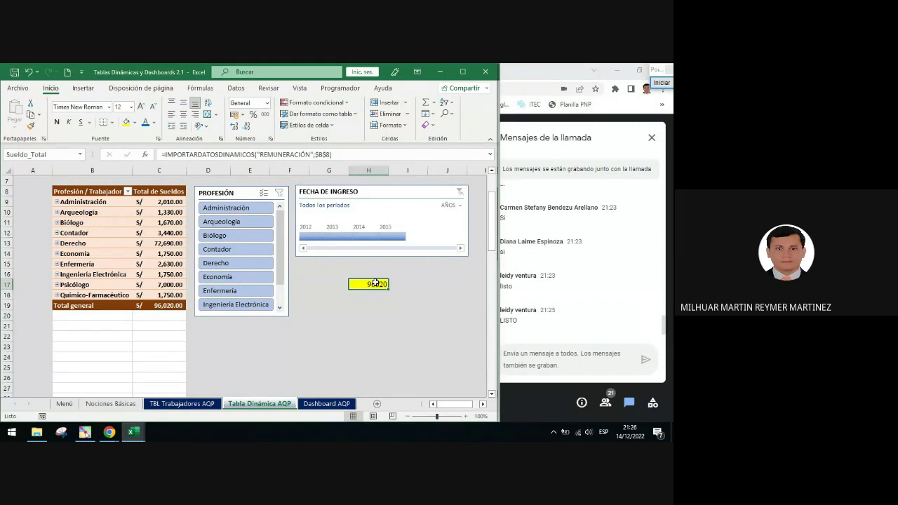
key("Delete")
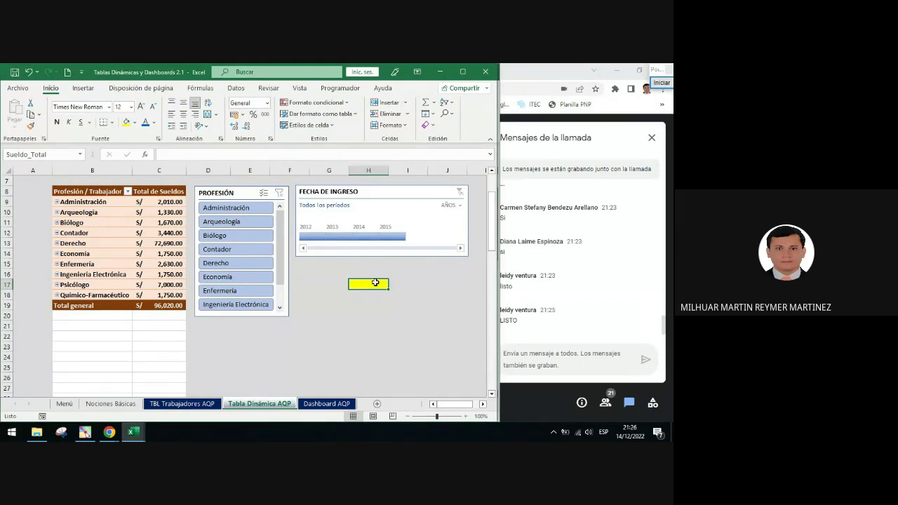
type("=")
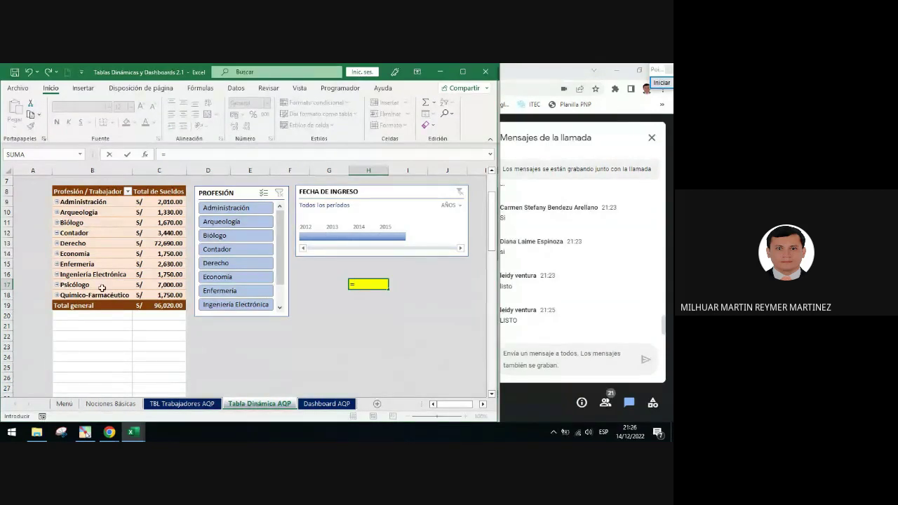
left_click(174, 306)
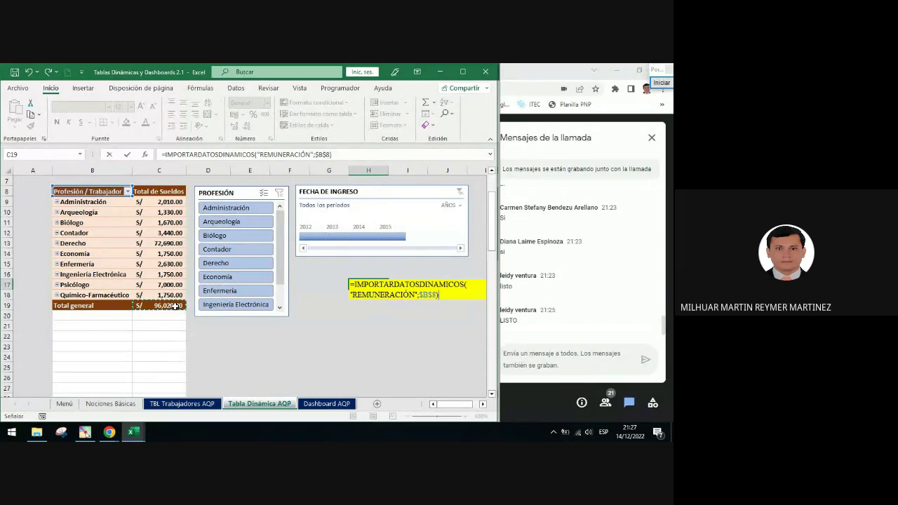
key("ctrl+Return")
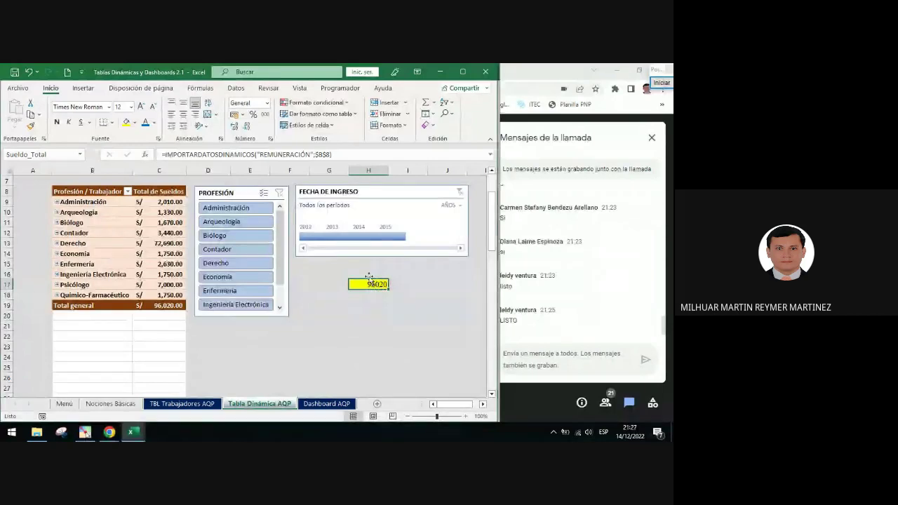
Apply the Contabilidad number format to H17 and widen column H so the full amount fits.
left_click(266, 103)
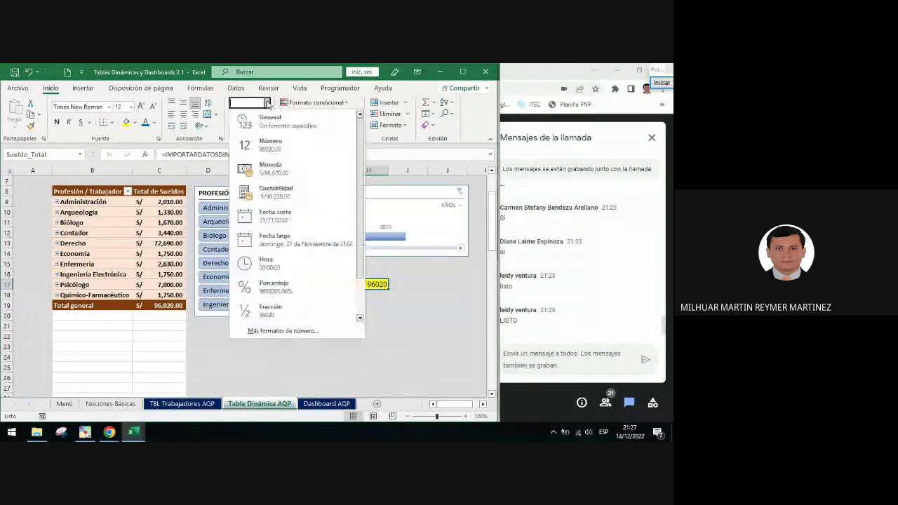
left_click(275, 192)
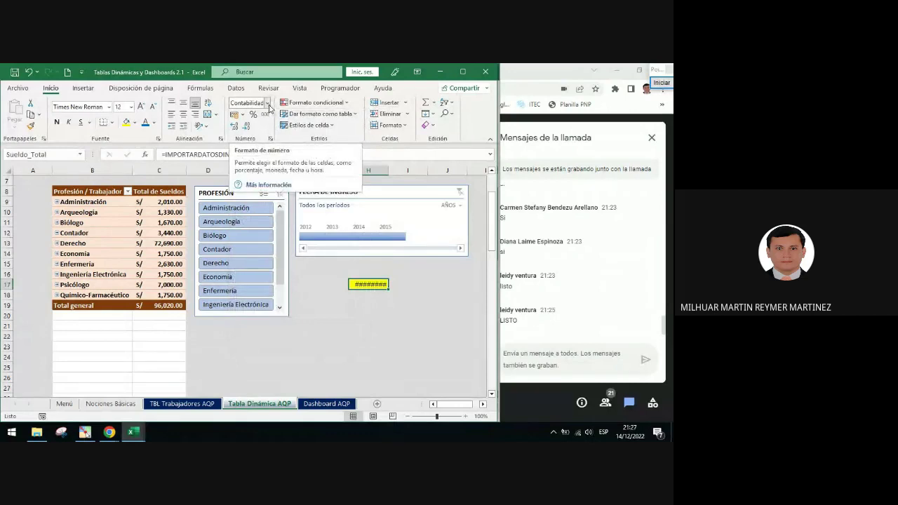
left_click(416, 282)
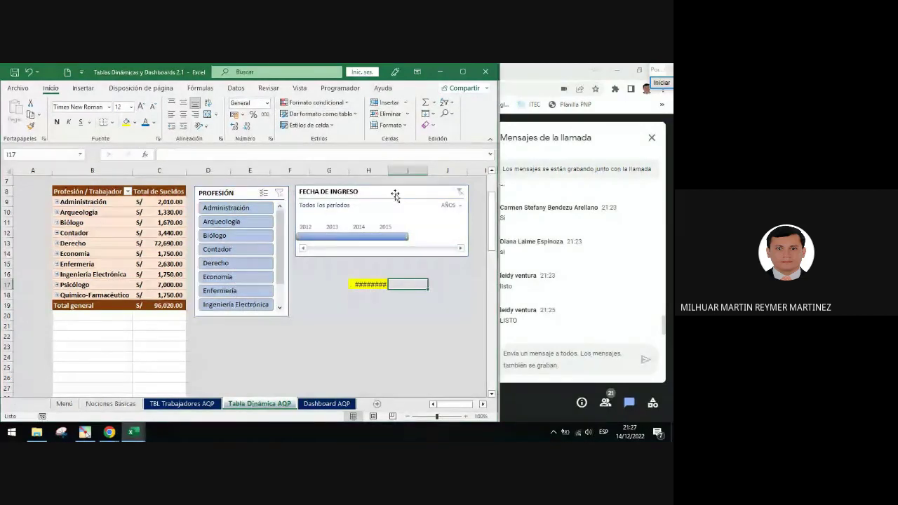
left_click_drag(388, 170, 396, 171)
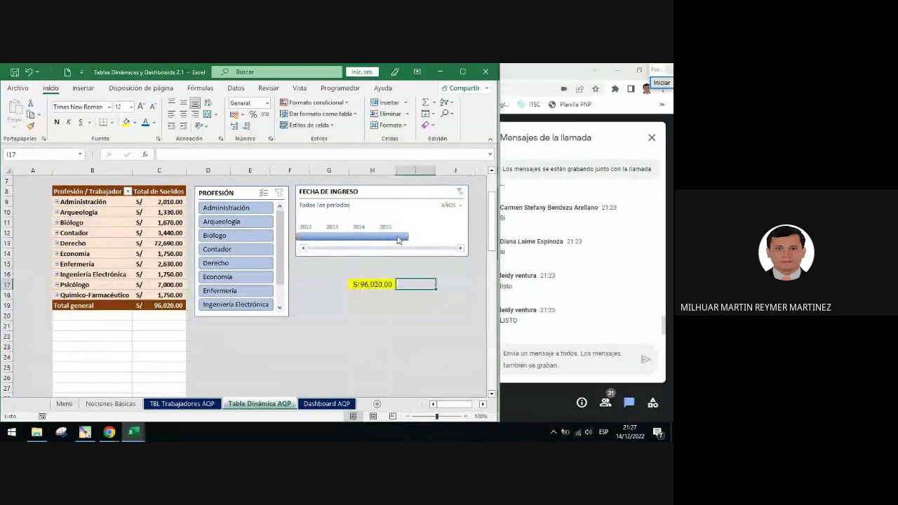
left_click(386, 283)
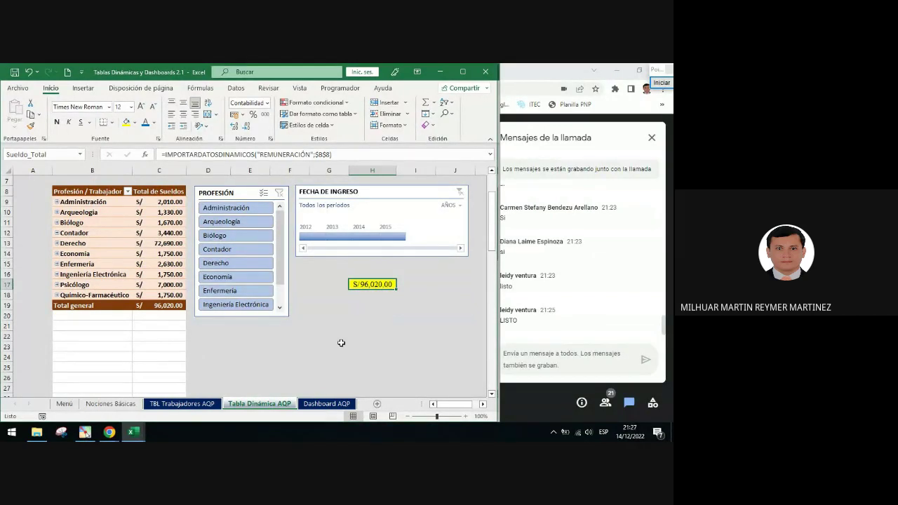
Examine the sample panel image and the loose title, Sueldo label, arrow, white box and grey background shape on the Dashboard AQP sheet.
left_click(327, 404)
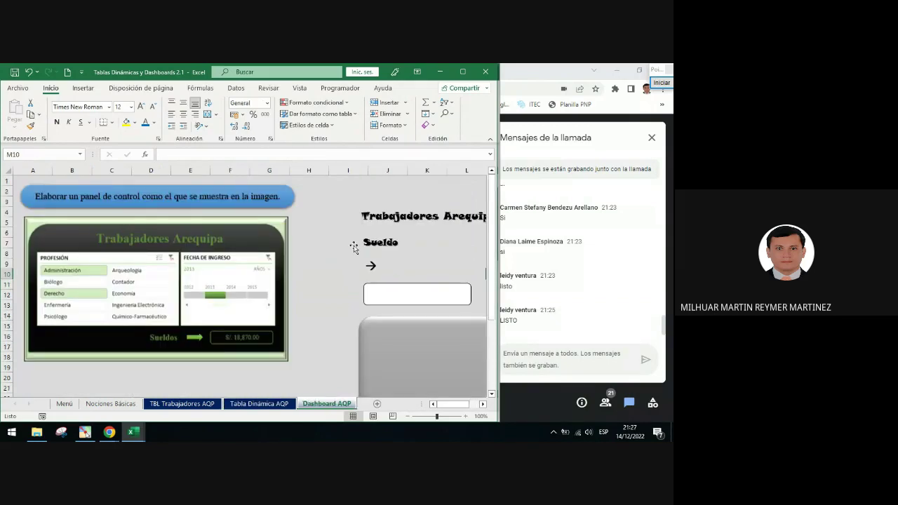
scroll(355, 247, "right", 3)
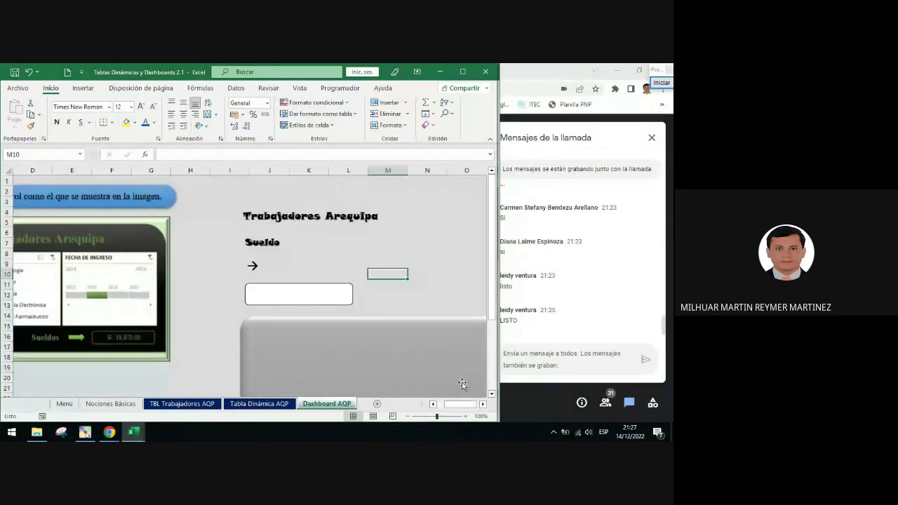
scroll(387, 290, "down", 3)
scroll(387, 290, "up", 2)
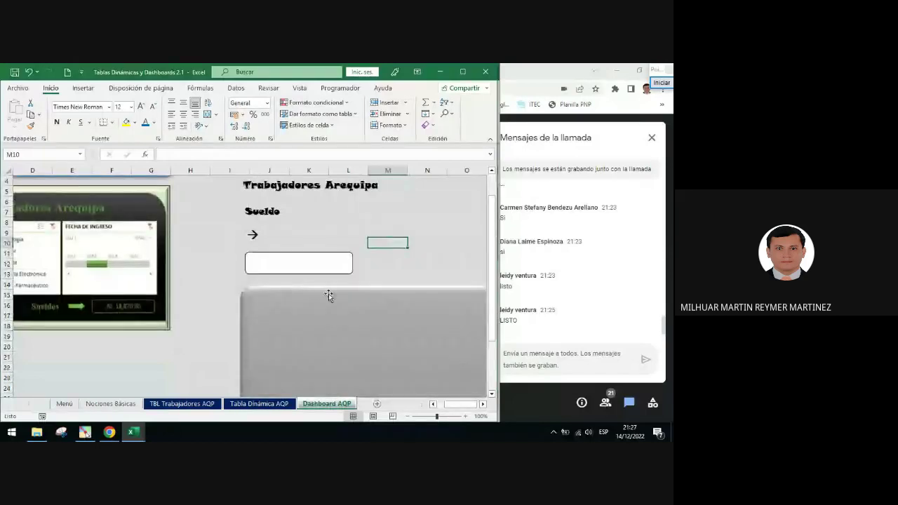
scroll(329, 293, "up", 1)
left_click(483, 405)
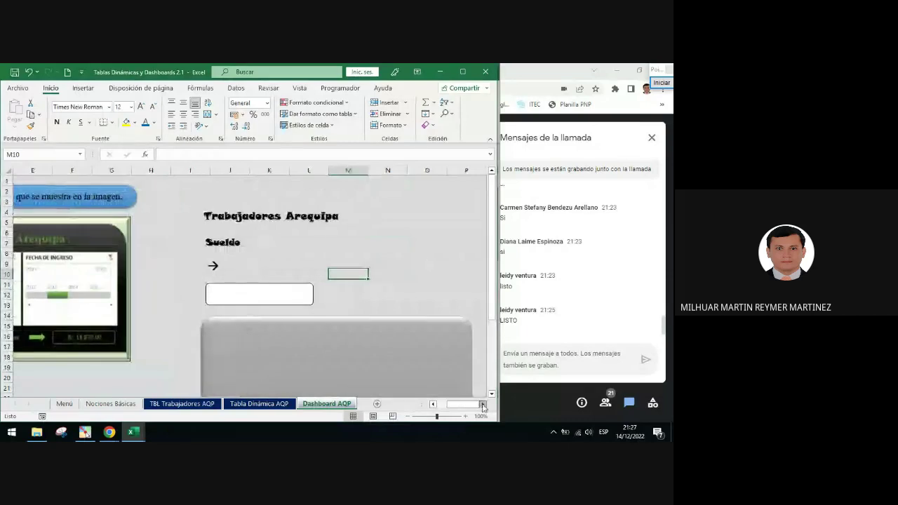
left_click(483, 405)
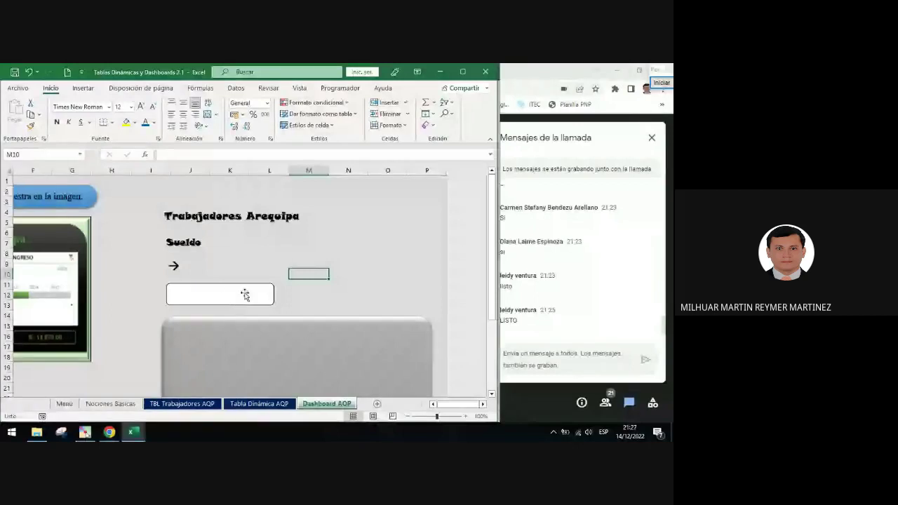
scroll(398, 241, "down", 4)
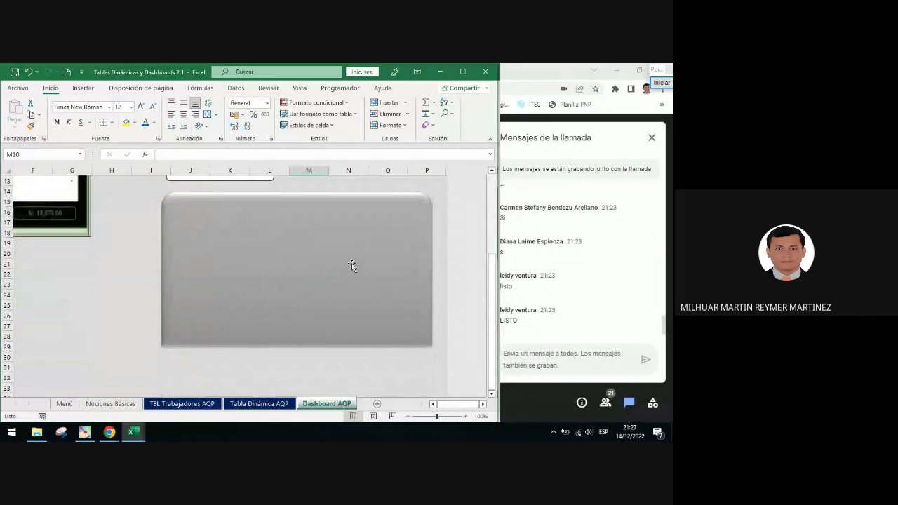
On the Tabla Dinámica AQP sheet, compare the formula in H17 with the pivot table's Total general amount in C19.
left_click(288, 404)
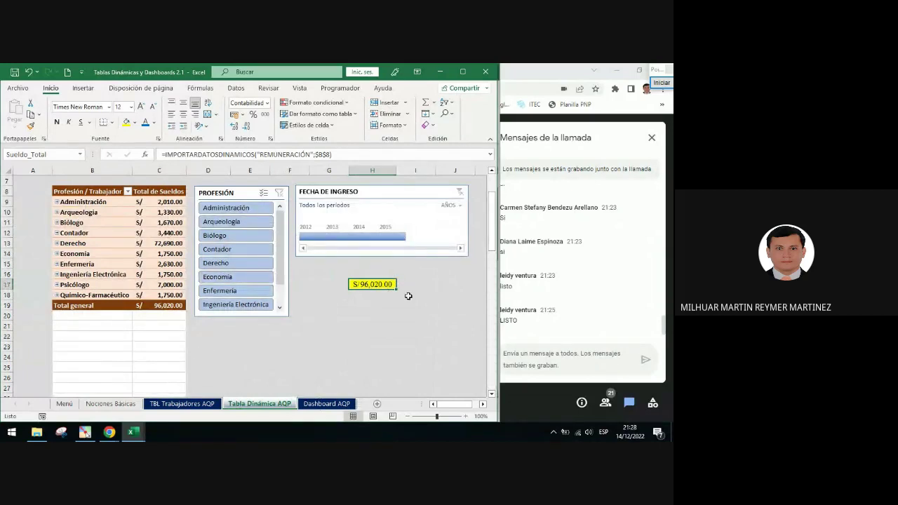
left_click(373, 285)
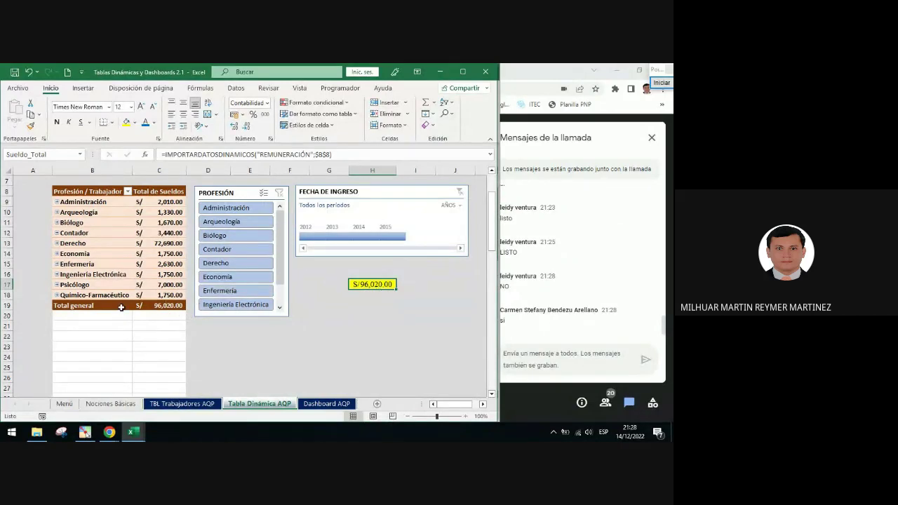
left_click(163, 305)
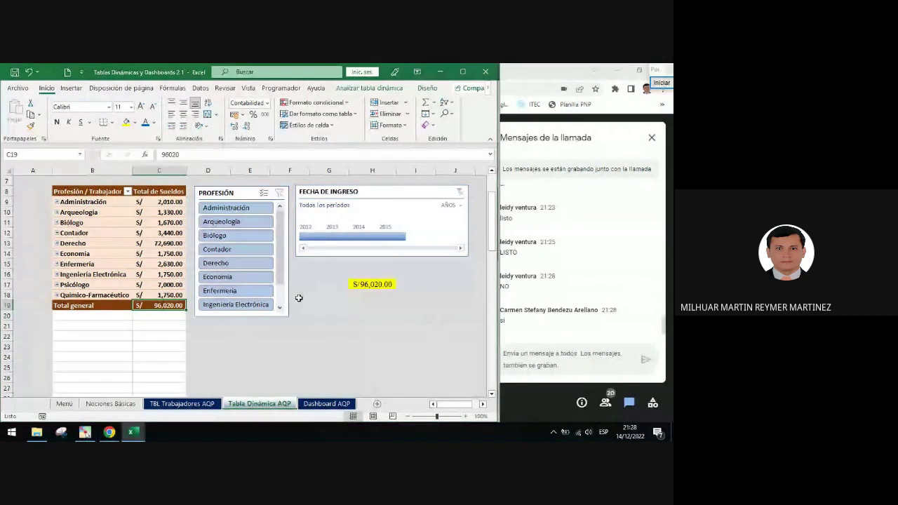
Review the number formats and accounting currency symbols available for H17, including S/ Español (Perú), and leave the cell format dialog without applying anything.
left_click(372, 284)
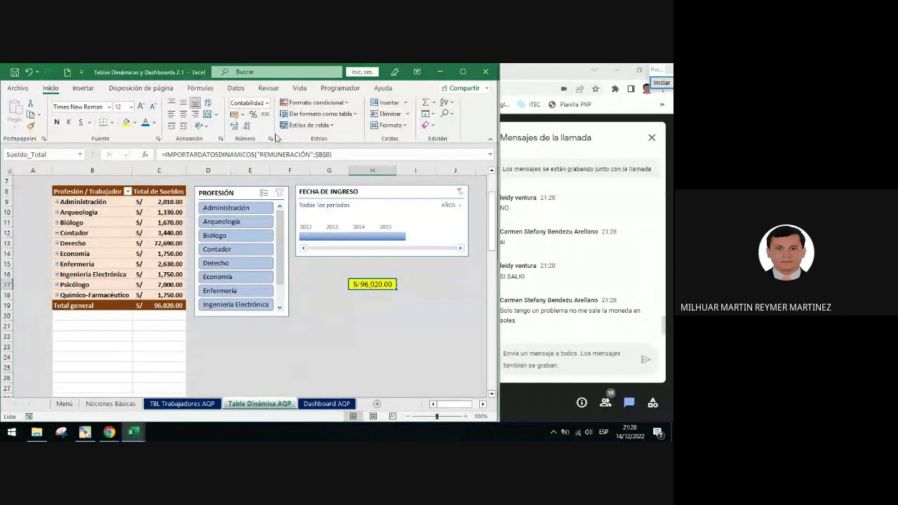
left_click(267, 102)
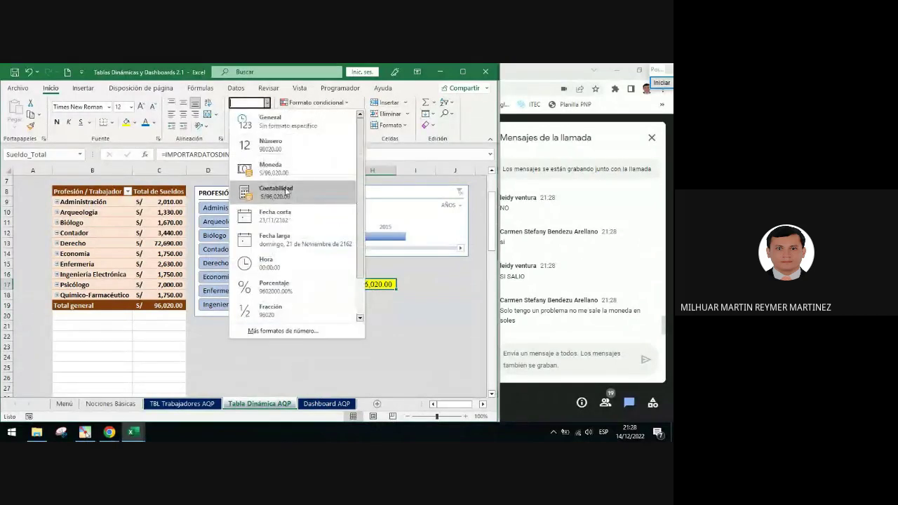
left_click(272, 104)
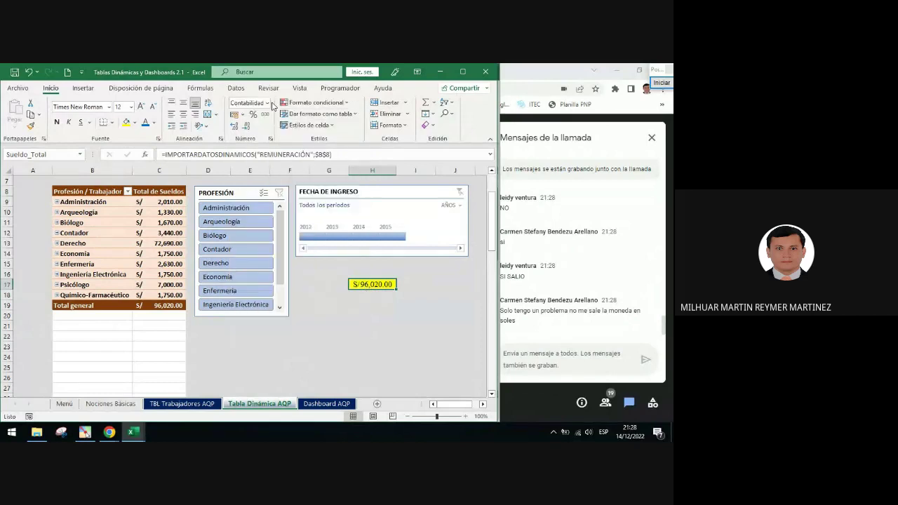
left_click(241, 115)
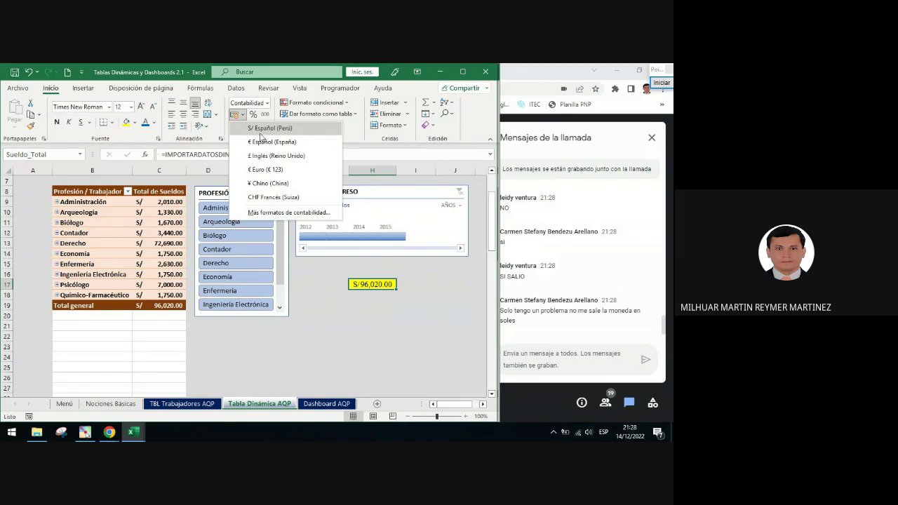
left_click(258, 138)
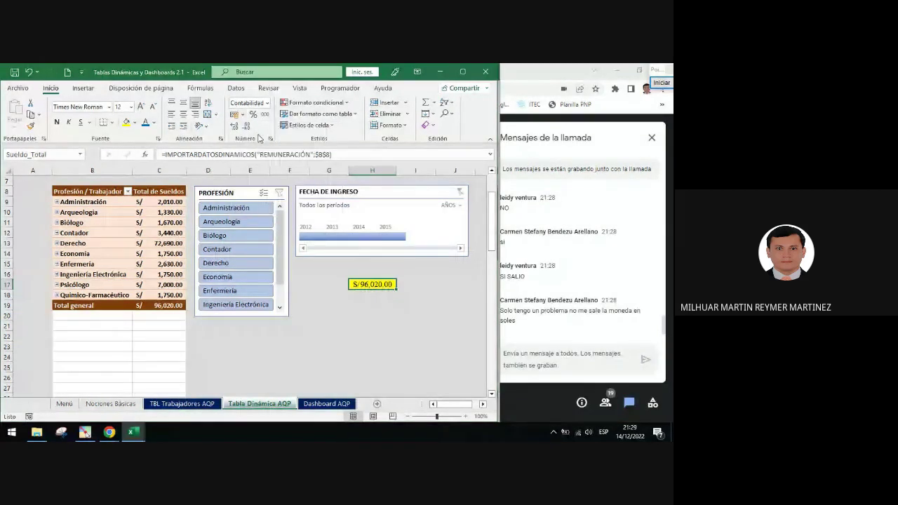
left_click(270, 139)
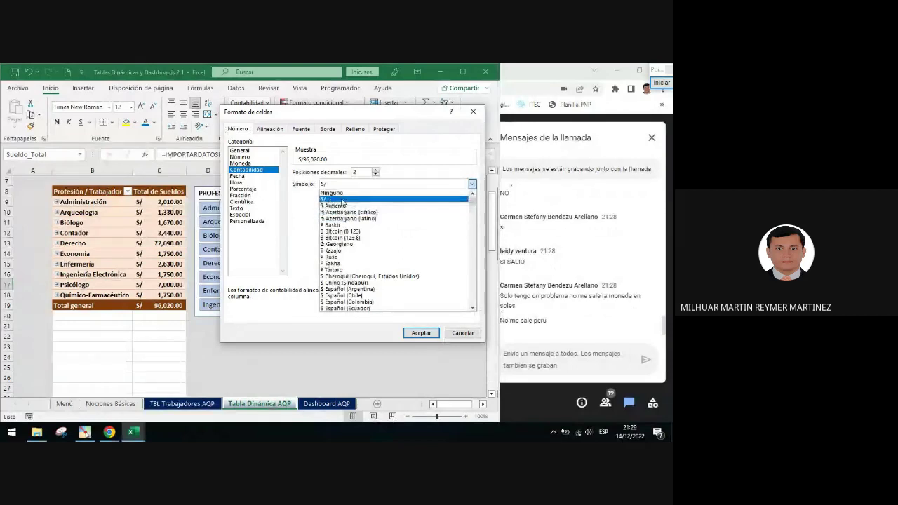
left_click_drag(472, 198, 472, 248)
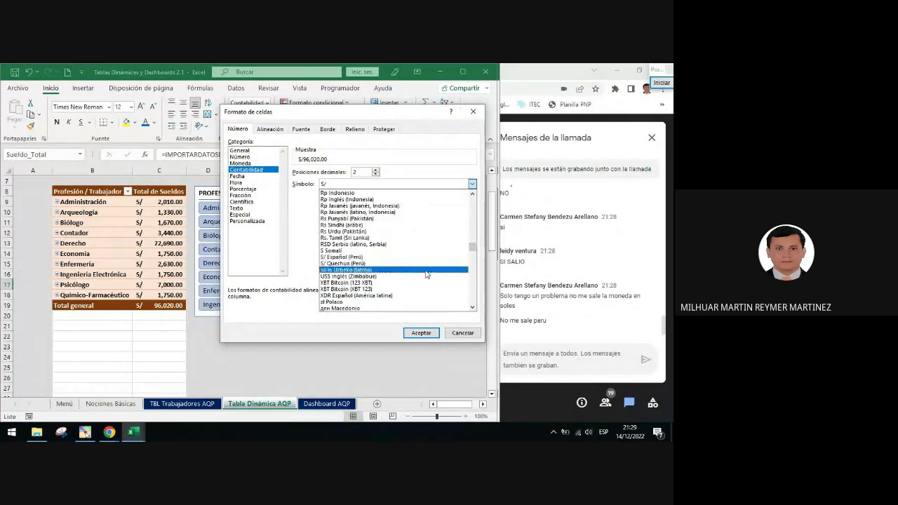
left_click(463, 333)
left_click(463, 333)
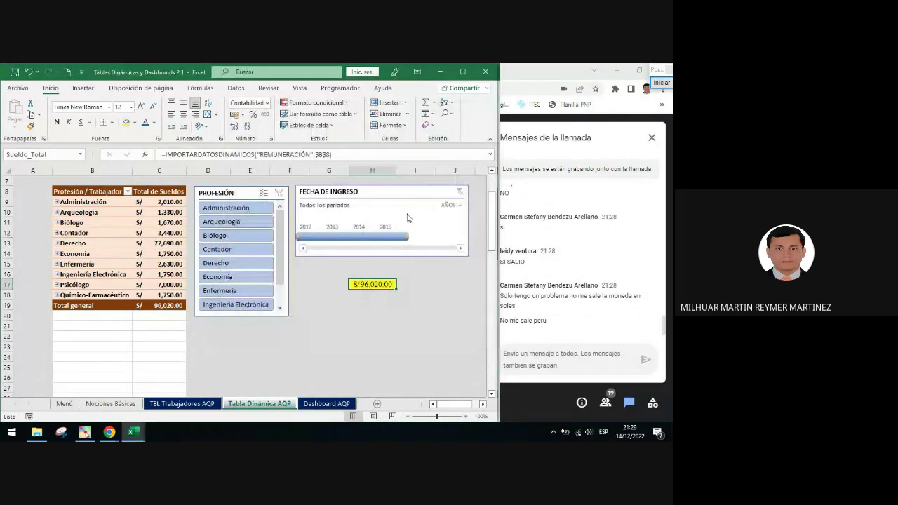
left_click(346, 304)
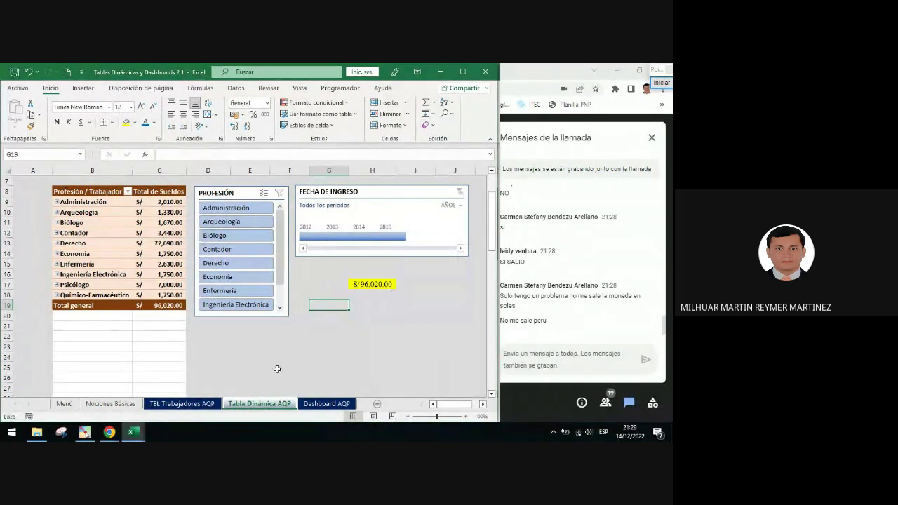
Return to the Dashboard AQP sheet and compare the sample panel image with the loose dashboard shapes beside it.
left_click(326, 403)
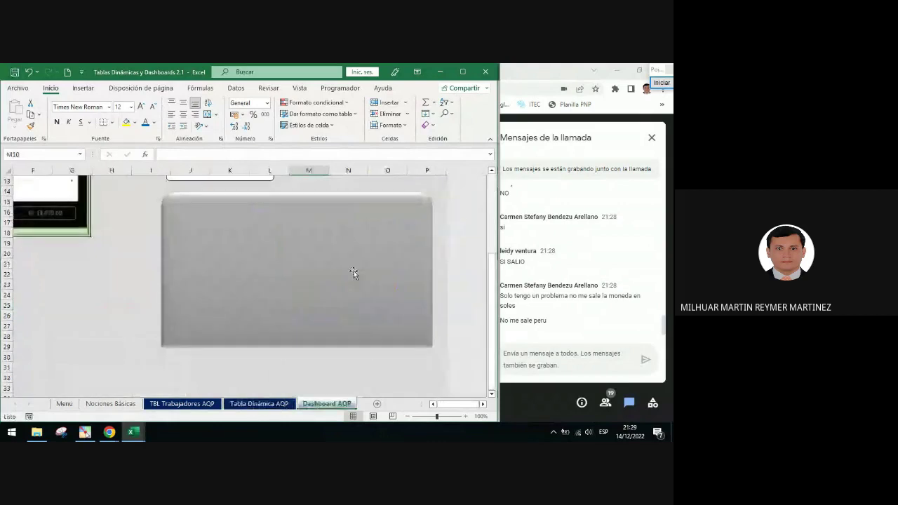
scroll(354, 271, "up", 3)
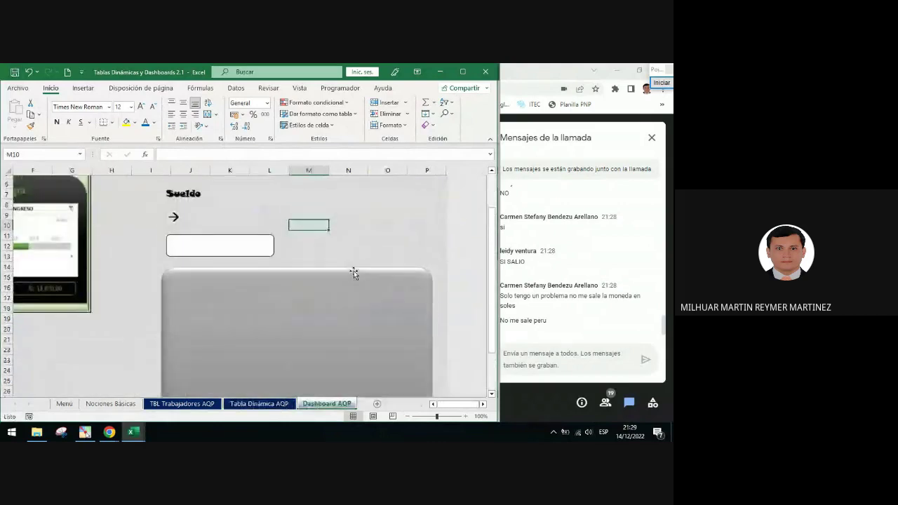
scroll(386, 242, "up", 1)
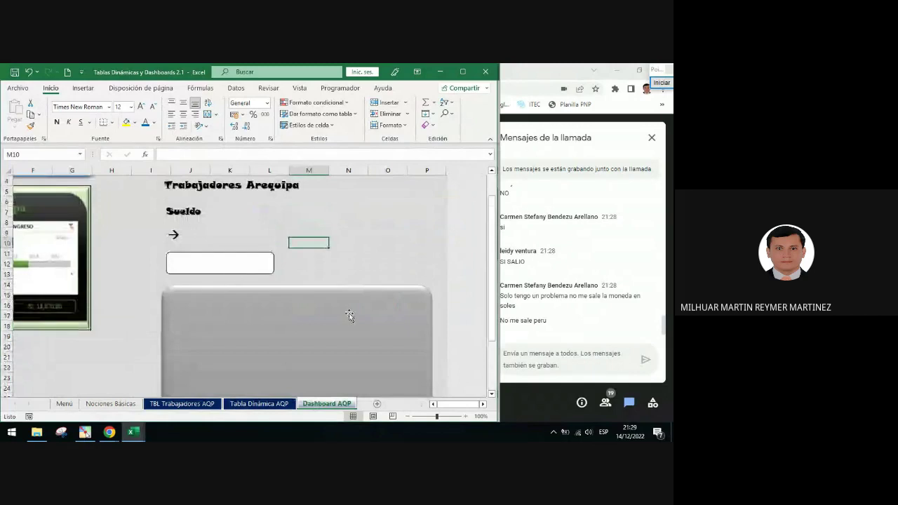
left_click_drag(450, 405, 433, 405)
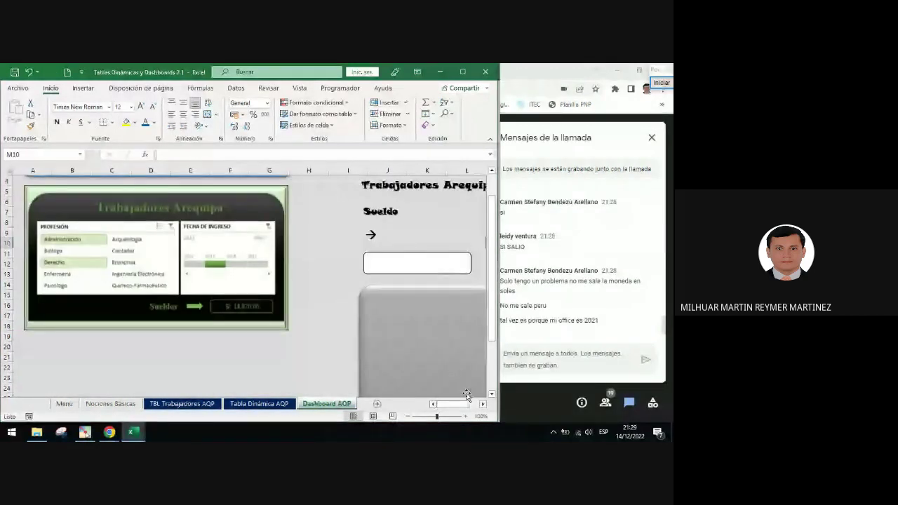
scroll(298, 273, "right", 2)
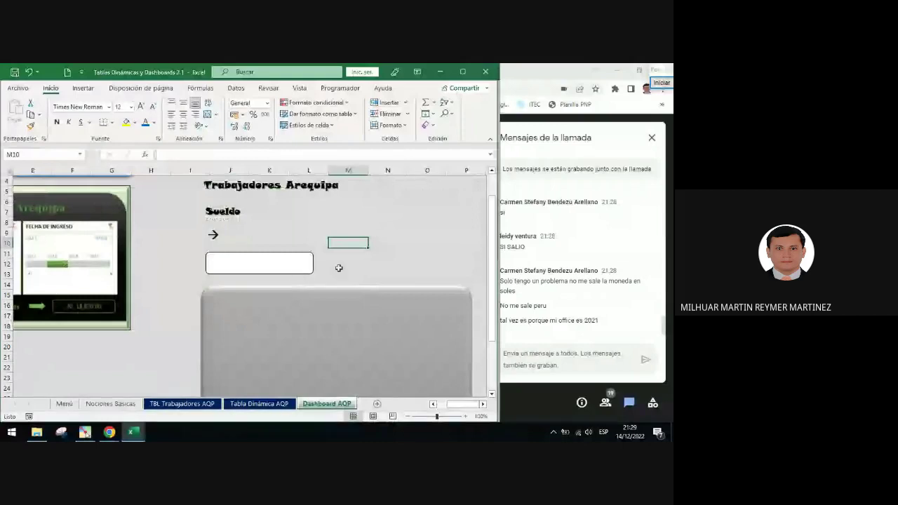